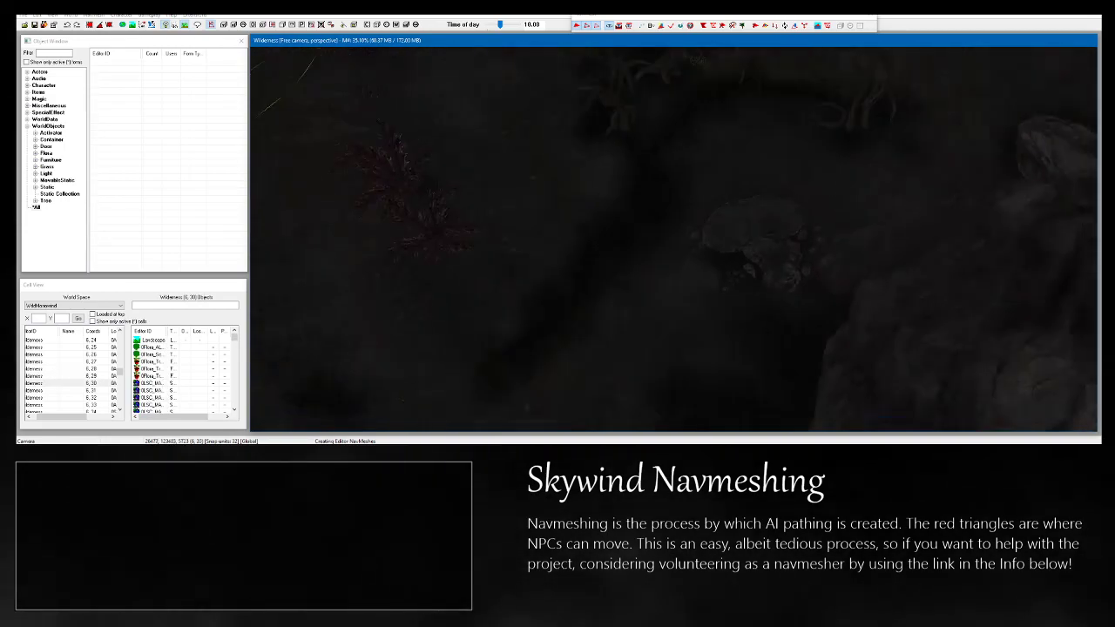
Set the navmesh selection mode to vertices only for the empty ground along the yellow cell border.
{"action": "middle_click_drag", "start_coordinate": [618, 153], "coordinate": [643, 331]}
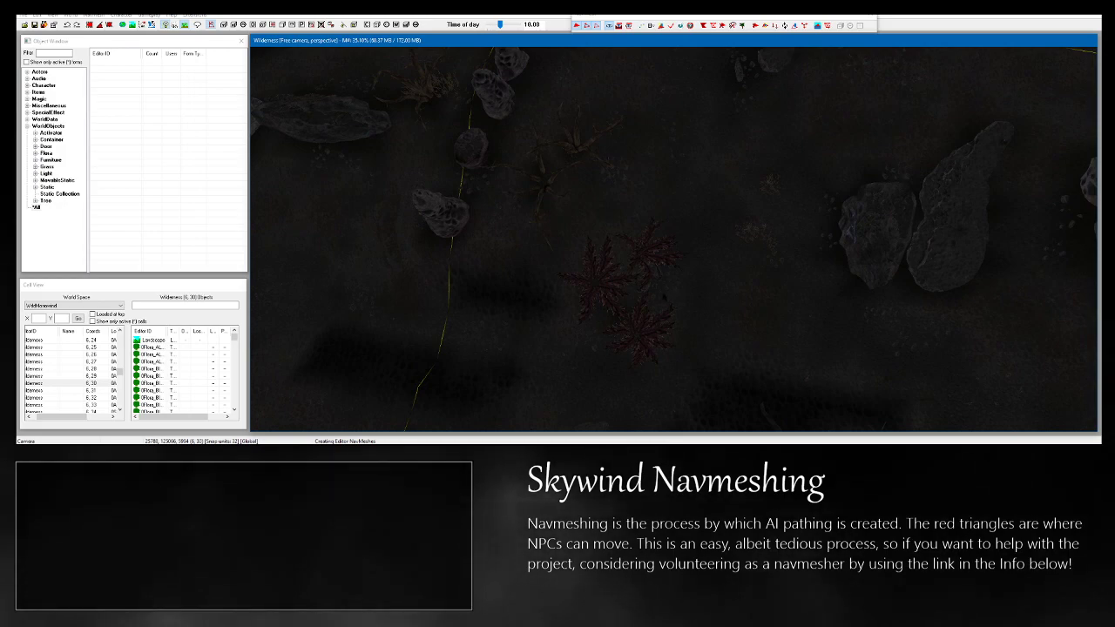
{"action": "middle_click_drag", "start_coordinate": [591, 174], "coordinate": [578, 278]}
{"action": "scroll", "coordinate": [579, 285], "scroll_direction": "up", "scroll_amount": 3}
{"action": "middle_click_drag", "start_coordinate": [498, 418], "coordinate": [662, 297]}
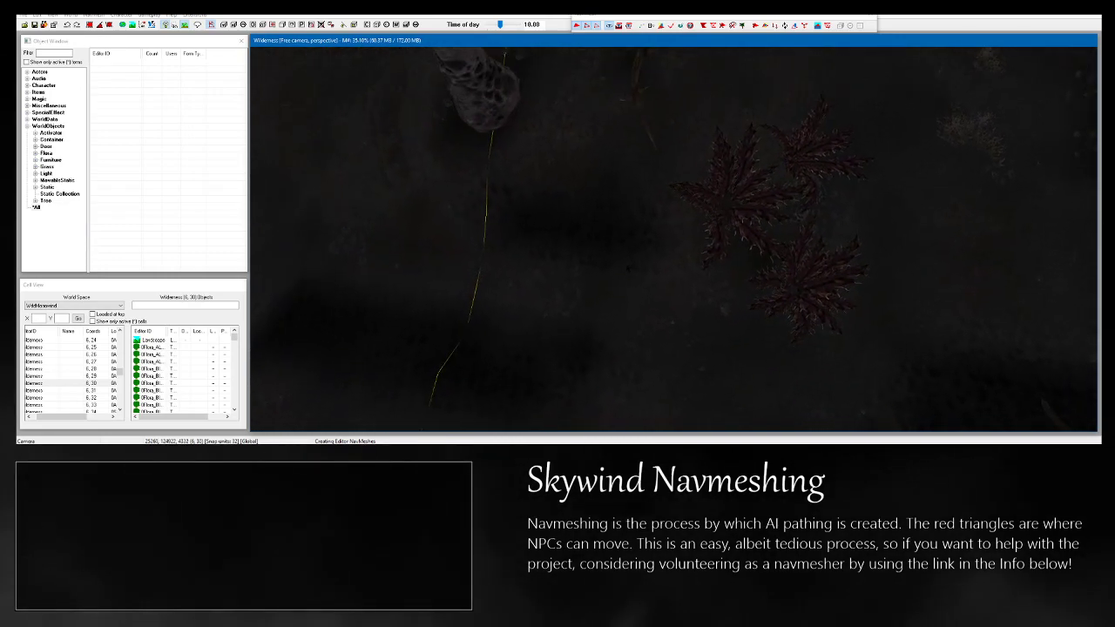
{"action": "left_click", "coordinate": [594, 27]}
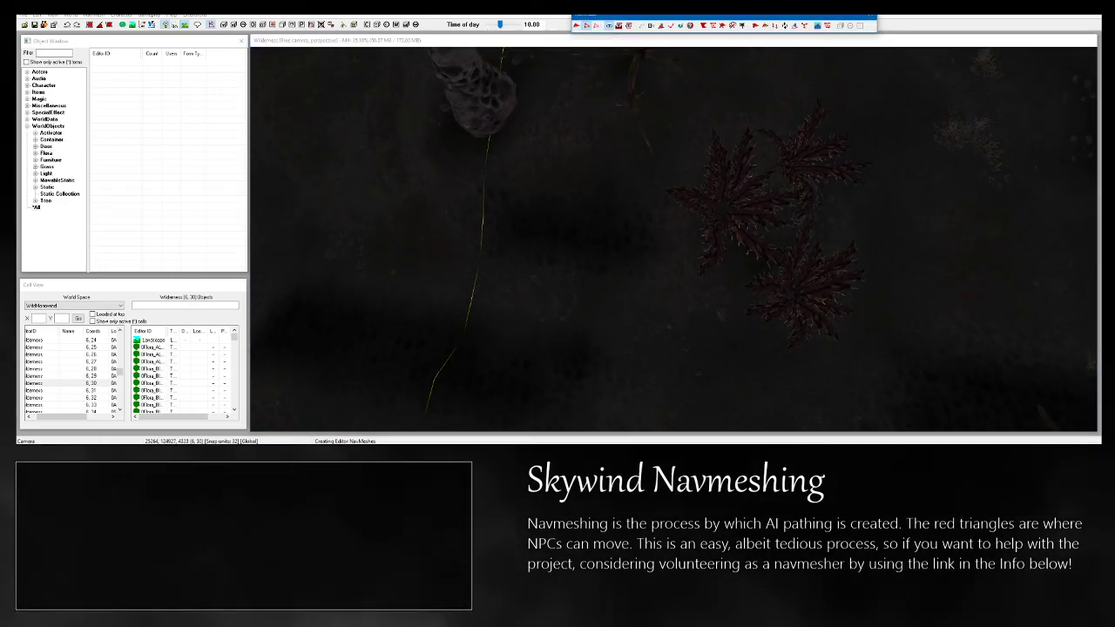
{"action": "scroll", "coordinate": [673, 239], "scroll_direction": "up", "scroll_amount": 3}
{"action": "scroll", "coordinate": [673, 239], "scroll_direction": "up", "scroll_amount": 1}
{"action": "middle_click_drag", "start_coordinate": [673, 239], "coordinate": [733, 170]}
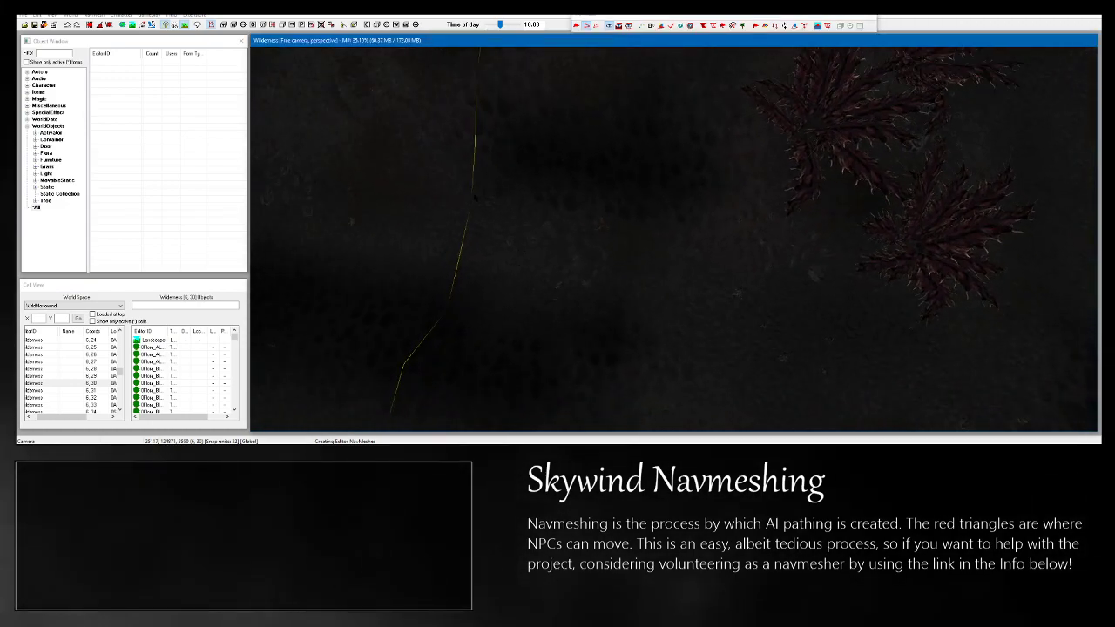
{"action": "middle_click_drag", "start_coordinate": [511, 239], "coordinate": [419, 236]}
{"action": "left_click_drag", "start_coordinate": [418, 158], "coordinate": [486, 209]}
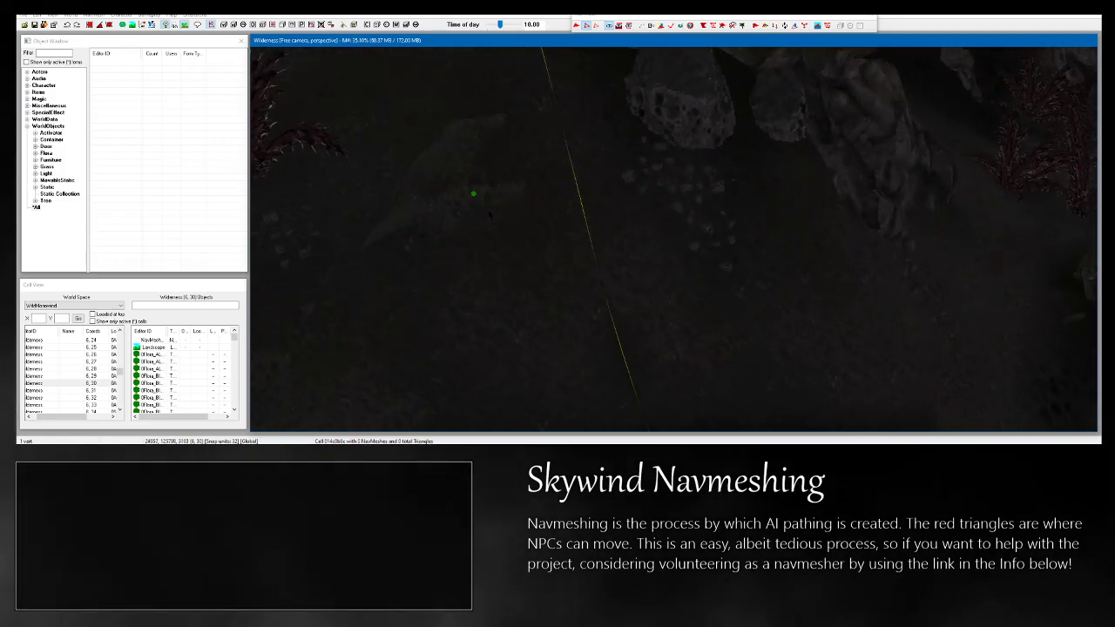
{"action": "middle_click_drag", "start_coordinate": [505, 310], "coordinate": [455, 172]}
{"action": "left_click", "coordinate": [184, 25]}
{"action": "middle_click_drag", "start_coordinate": [671, 182], "coordinate": [675, 292]}
{"action": "scroll", "coordinate": [675, 291], "scroll_direction": "up", "scroll_amount": 4}
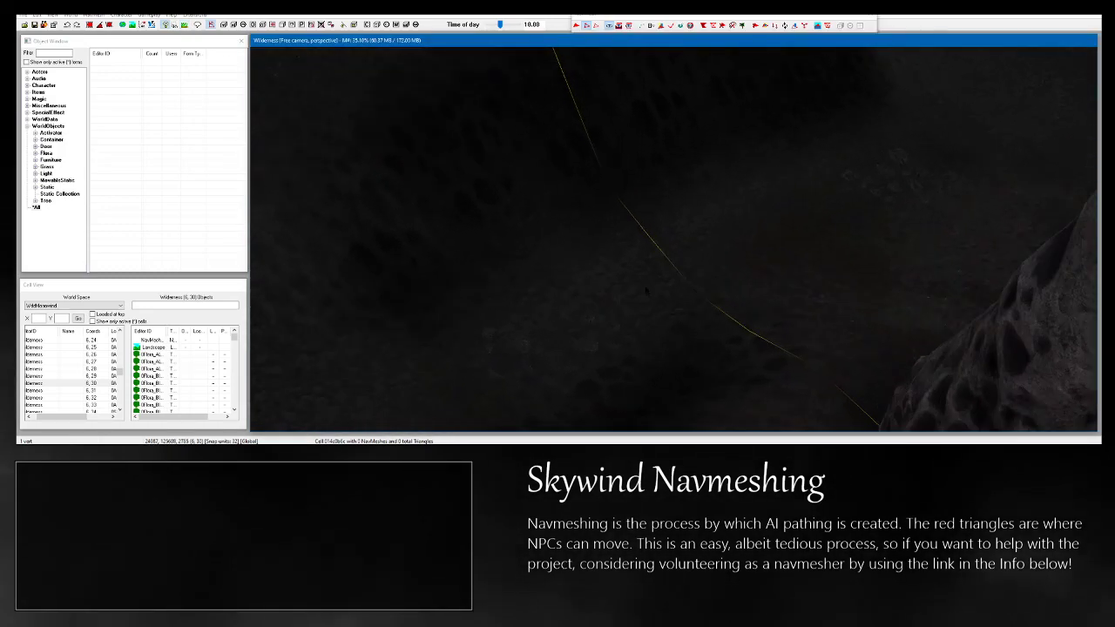
{"action": "right_click", "coordinate": [585, 178]}
{"action": "middle_click_drag", "start_coordinate": [585, 179], "coordinate": [514, 125], "text": "shift"}
{"action": "key", "text": "Delete"}
Place navmesh vertices on the ground just inside the yellow cell border and form the first triangle.
{"action": "scroll", "coordinate": [673, 239], "scroll_direction": "up", "scroll_amount": 4}
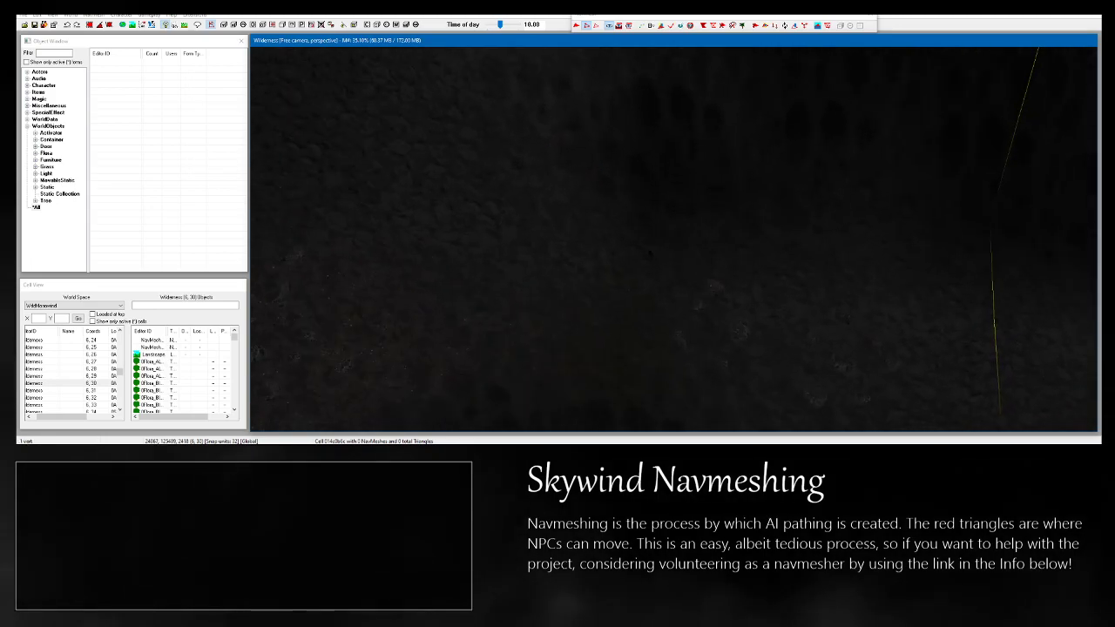
{"action": "middle_click_drag", "start_coordinate": [673, 239], "coordinate": [583, 270], "text": "shift"}
{"action": "right_click", "coordinate": [694, 98]}
{"action": "middle_click_drag", "start_coordinate": [694, 97], "coordinate": [653, 198], "text": "shift"}
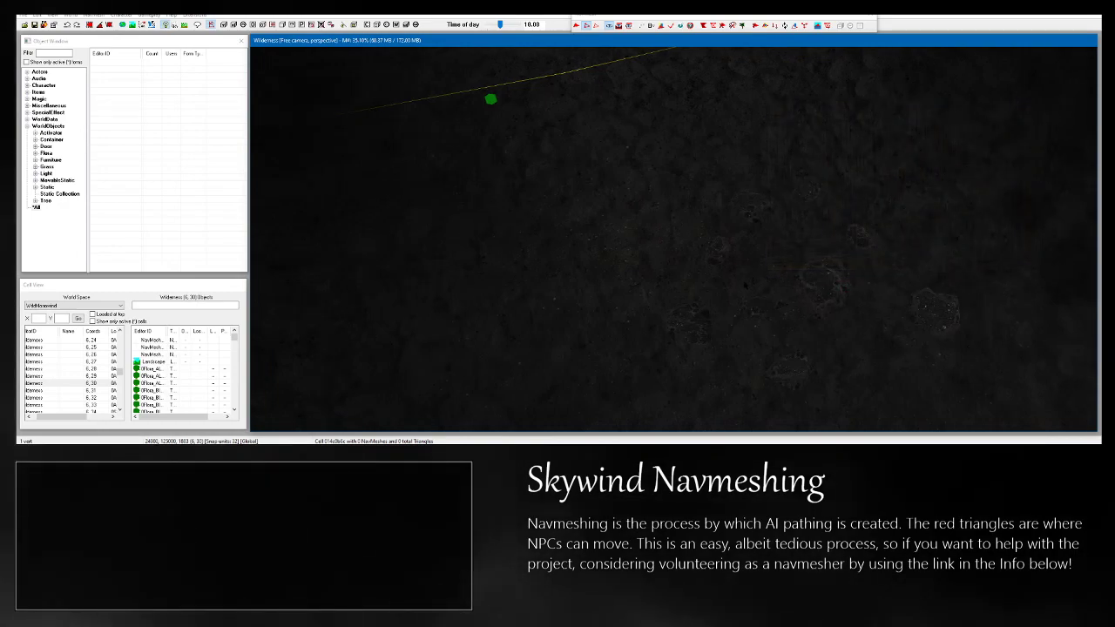
{"action": "right_click", "coordinate": [550, 343], "text": "ctrl"}
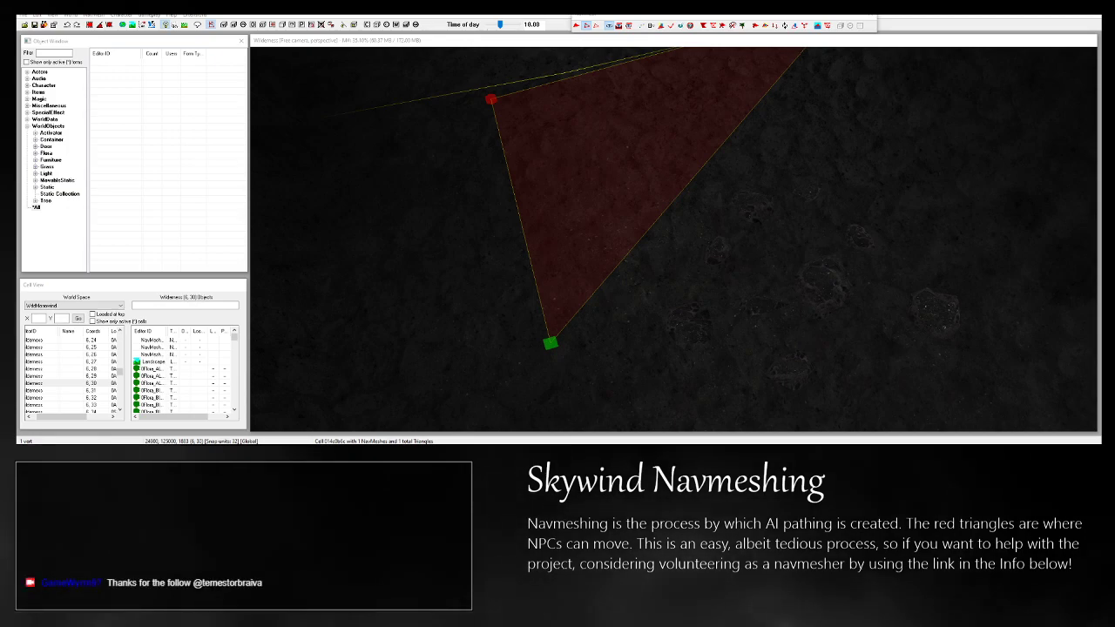
Extend the navmesh from the first triangle with three more triangles across the open ground.
{"action": "scroll", "coordinate": [673, 238], "scroll_direction": "down", "scroll_amount": 4}
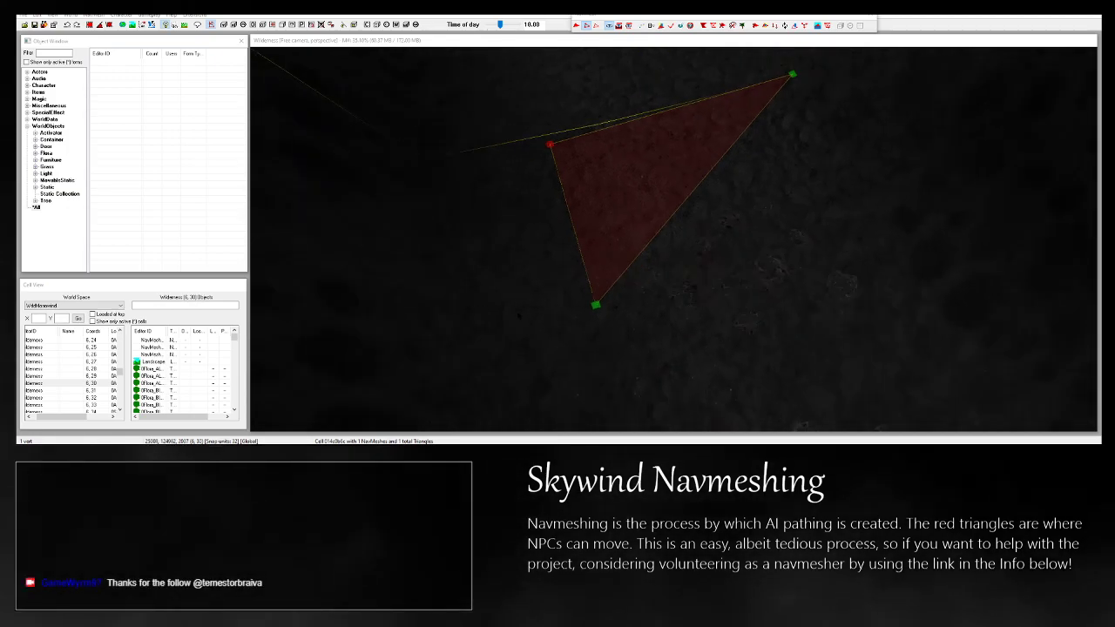
{"action": "key", "text": "shift"}
{"action": "middle_click_drag", "start_coordinate": [754, 273], "coordinate": [597, 206]}
{"action": "right_click", "coordinate": [653, 189], "text": "ctrl"}
{"action": "mouse_move", "coordinate": [549, 297]}
{"action": "middle_mouse_down"}
{"action": "mouse_move", "coordinate": [549, 159]}
{"action": "mouse_move", "coordinate": [538, 285]}
{"action": "middle_mouse_up"}
{"action": "right_click", "coordinate": [428, 364], "text": "ctrl"}
{"action": "right_click", "coordinate": [681, 350], "text": "ctrl"}
Continue the navmesh strip with further triangles toward the open ground below the red spiky plants.
{"action": "middle_click_drag", "start_coordinate": [681, 350], "coordinate": [730, 383], "text": "shift"}
{"action": "scroll", "coordinate": [756, 194], "scroll_direction": "down", "scroll_amount": 3}
{"action": "right_click", "coordinate": [805, 284], "text": "ctrl"}
{"action": "right_click", "coordinate": [549, 218], "text": "ctrl"}
{"action": "middle_click_drag", "start_coordinate": [549, 218], "coordinate": [486, 353], "text": "shift"}
{"action": "right_click", "coordinate": [707, 224], "text": "ctrl"}
{"action": "right_click", "coordinate": [473, 188], "text": "ctrl"}
{"action": "middle_click_drag", "start_coordinate": [473, 189], "coordinate": [494, 286], "text": "shift"}
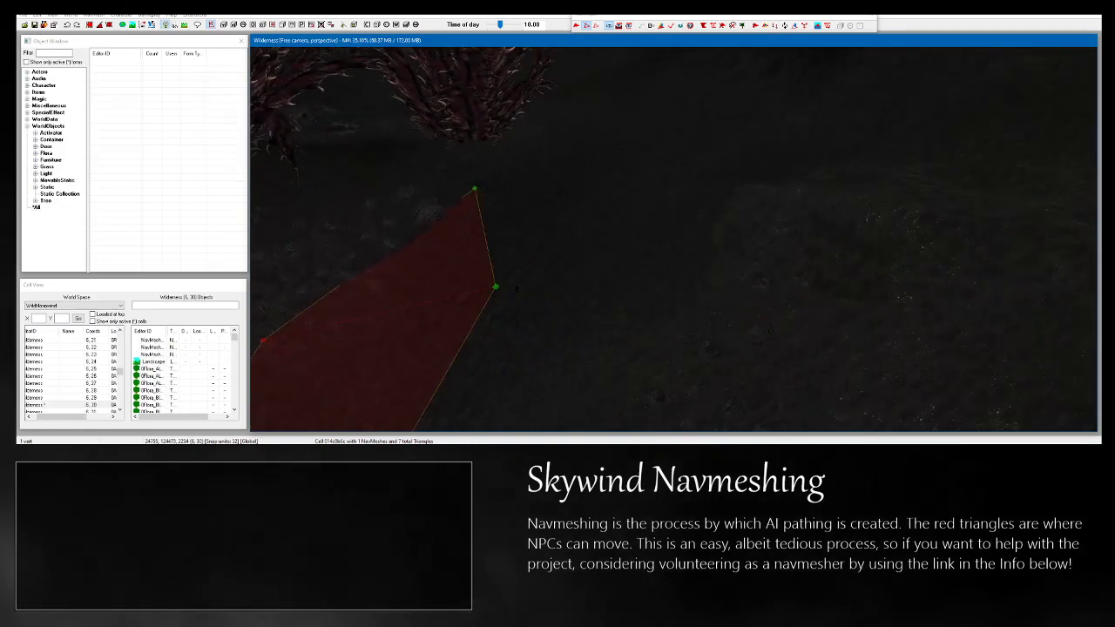
Add triangles from the strip's front vertices along the ground beside the large red spiky plant.
{"action": "mouse_move", "coordinate": [499, 289]}
{"action": "left_mouse_down"}
{"action": "mouse_move", "coordinate": [508, 279]}
{"action": "mouse_move", "coordinate": [514, 288]}
{"action": "left_mouse_up"}
{"action": "middle_click_drag", "start_coordinate": [514, 288], "coordinate": [586, 256], "text": "shift"}
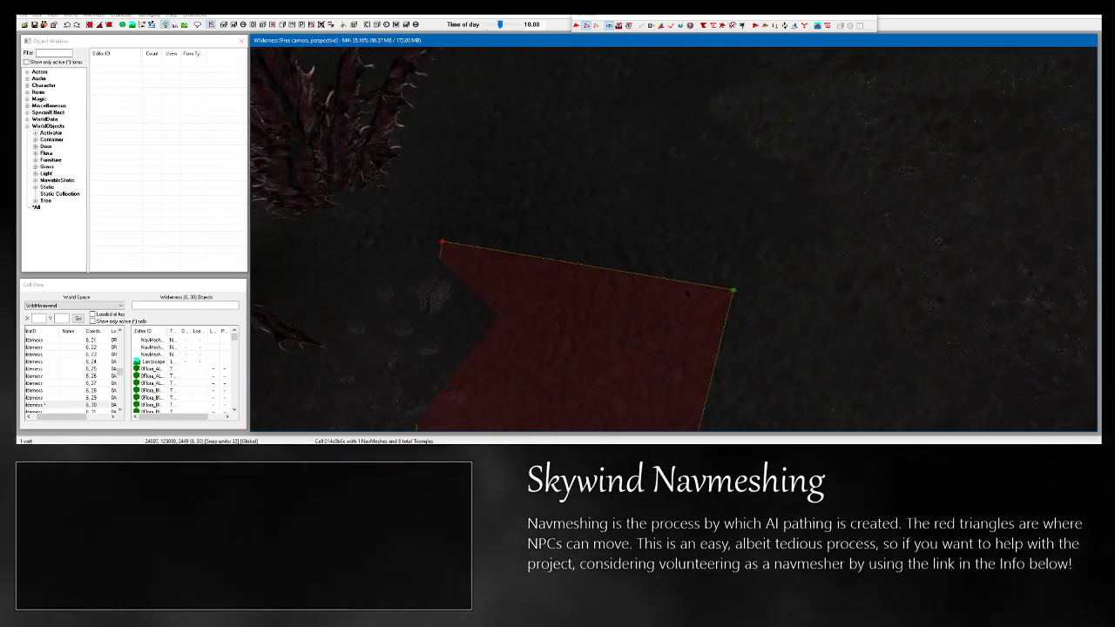
{"action": "left_click", "coordinate": [442, 241], "text": "ctrl"}
{"action": "middle_click_drag", "start_coordinate": [442, 241], "coordinate": [540, 248], "text": "shift"}
{"action": "middle_click_drag", "start_coordinate": [539, 247], "coordinate": [467, 361]}
{"action": "middle_click_drag", "start_coordinate": [712, 266], "coordinate": [734, 277], "text": "shift"}
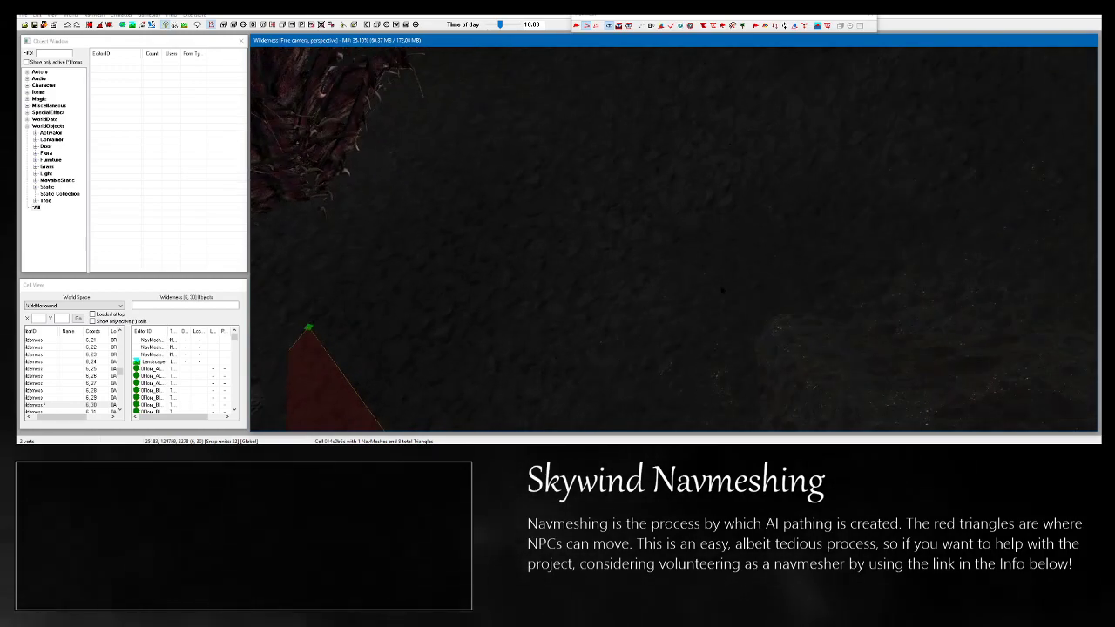
{"action": "right_click", "coordinate": [734, 277]}
{"action": "right_click", "coordinate": [485, 144]}
{"action": "middle_click_drag", "start_coordinate": [485, 145], "coordinate": [557, 229], "text": "shift"}
{"action": "left_click", "coordinate": [557, 229]}
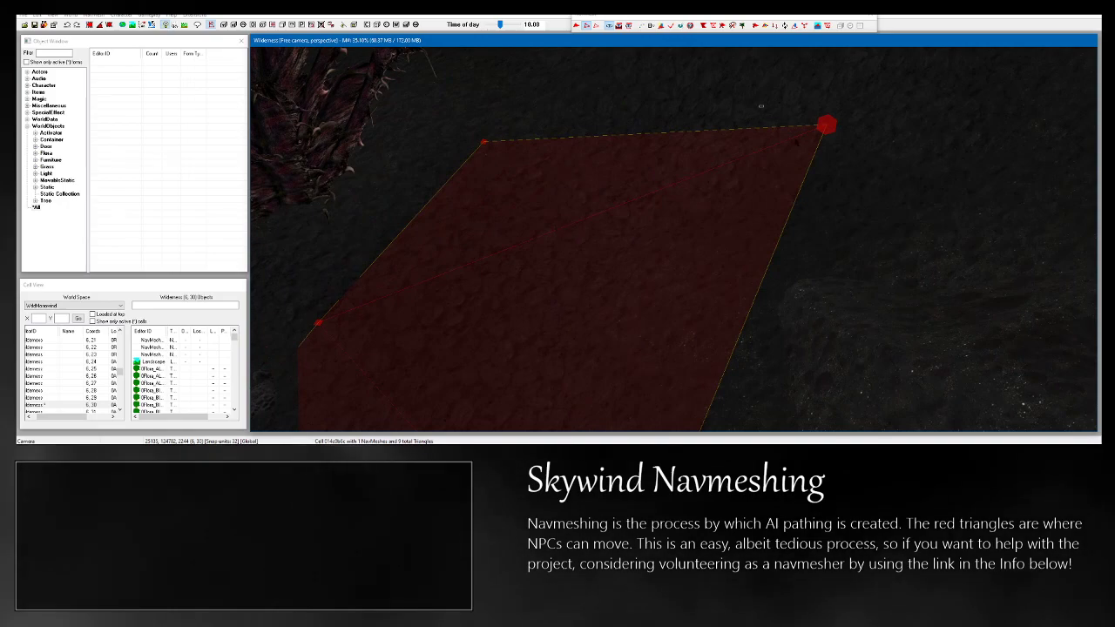
Adjust the navmesh's front-edge vertices and add a triangle so the edge follows the ground beside the red plant.
{"action": "left_click", "coordinate": [825, 124]}
{"action": "middle_click_drag", "start_coordinate": [825, 125], "coordinate": [729, 345], "text": "shift"}
{"action": "mouse_move", "coordinate": [729, 346]}
{"action": "left_mouse_down"}
{"action": "mouse_move", "coordinate": [726, 319]}
{"action": "mouse_move", "coordinate": [735, 355]}
{"action": "left_mouse_up"}
{"action": "middle_click_drag", "start_coordinate": [728, 355], "coordinate": [474, 213], "text": "shift"}
{"action": "left_click_drag", "start_coordinate": [462, 201], "coordinate": [500, 251]}
{"action": "middle_click_drag", "start_coordinate": [500, 252], "coordinate": [633, 248], "text": "shift"}
{"action": "left_click_drag", "start_coordinate": [738, 211], "coordinate": [712, 245]}
{"action": "middle_click_drag", "start_coordinate": [712, 246], "coordinate": [619, 254], "text": "shift"}
{"action": "left_click_drag", "start_coordinate": [580, 268], "coordinate": [586, 252]}
{"action": "scroll", "coordinate": [587, 252], "scroll_direction": "down", "scroll_amount": 4}
{"action": "middle_click_drag", "start_coordinate": [587, 251], "coordinate": [614, 268]}
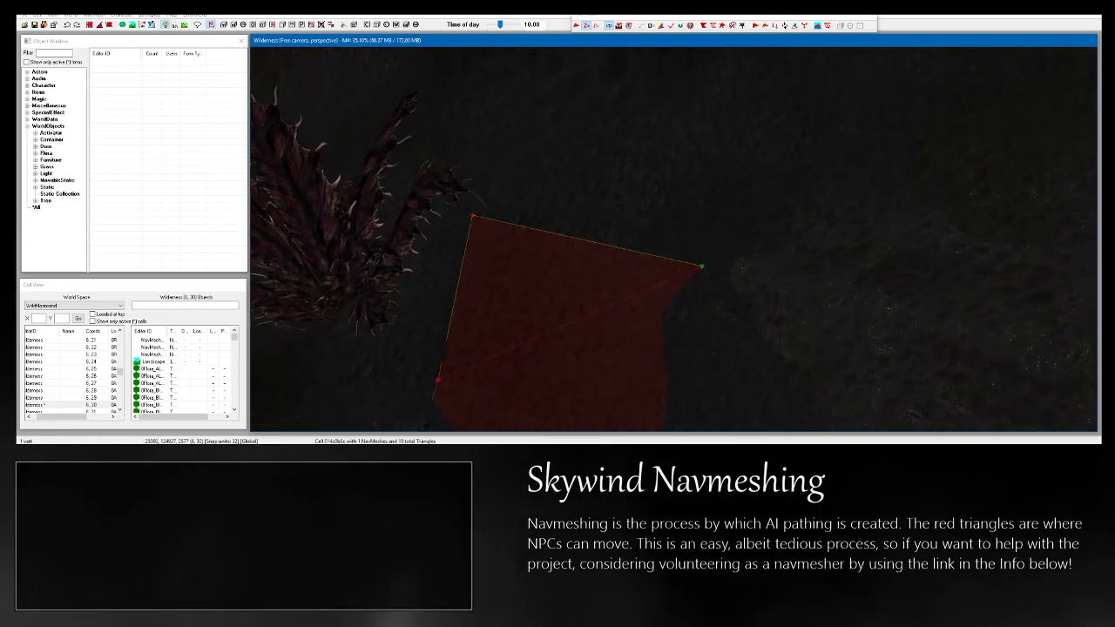
Add two triangles to the front edge of the navmesh, skirting the red plant, and select the middle edge vertex.
{"action": "middle_click_drag", "start_coordinate": [501, 256], "coordinate": [593, 269], "text": "shift"}
{"action": "right_click", "coordinate": [688, 276], "text": "ctrl"}
{"action": "right_click", "coordinate": [624, 136], "text": "ctrl"}
{"action": "middle_click_drag", "start_coordinate": [625, 137], "coordinate": [731, 214], "text": "shift"}
{"action": "left_click", "coordinate": [489, 332]}
{"action": "middle_click_drag", "start_coordinate": [490, 332], "coordinate": [547, 344], "text": "shift"}
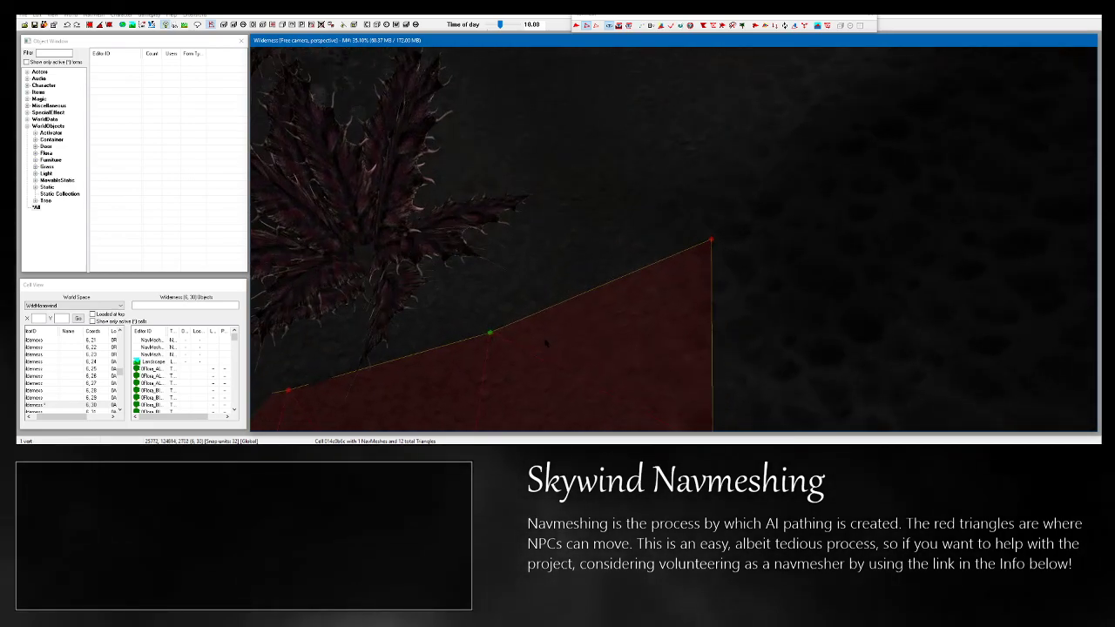
Save the plugin in the Data folder as AshlandsNavmesh_0.9.15_GameWyrm.
{"action": "key", "text": "ctrl+s"}
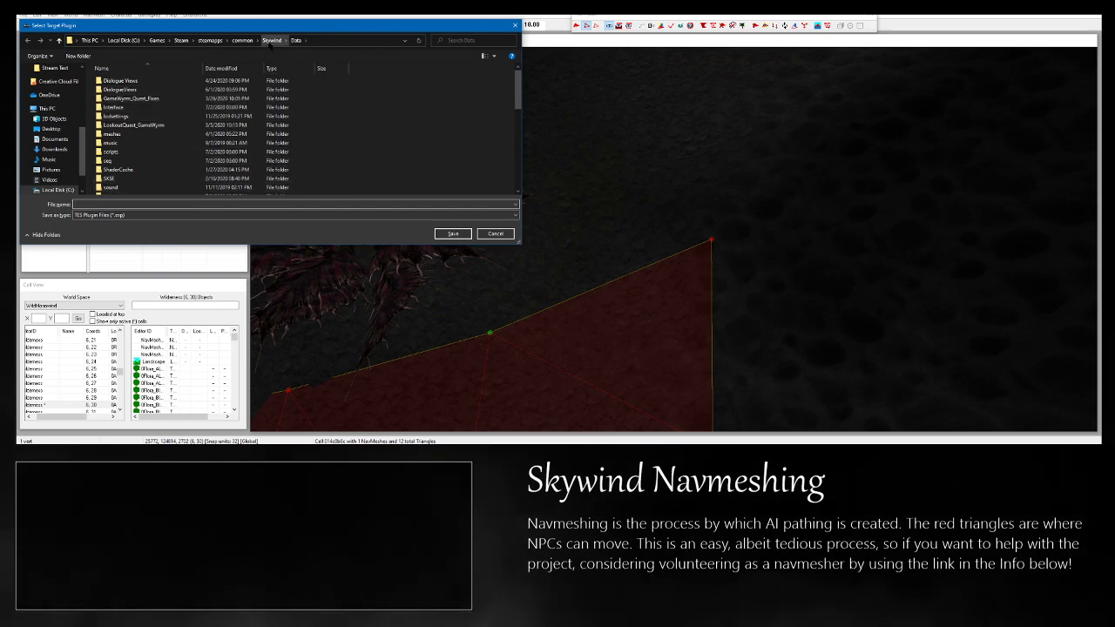
{"action": "scroll", "coordinate": [274, 154], "scroll_direction": "down", "scroll_amount": 4}
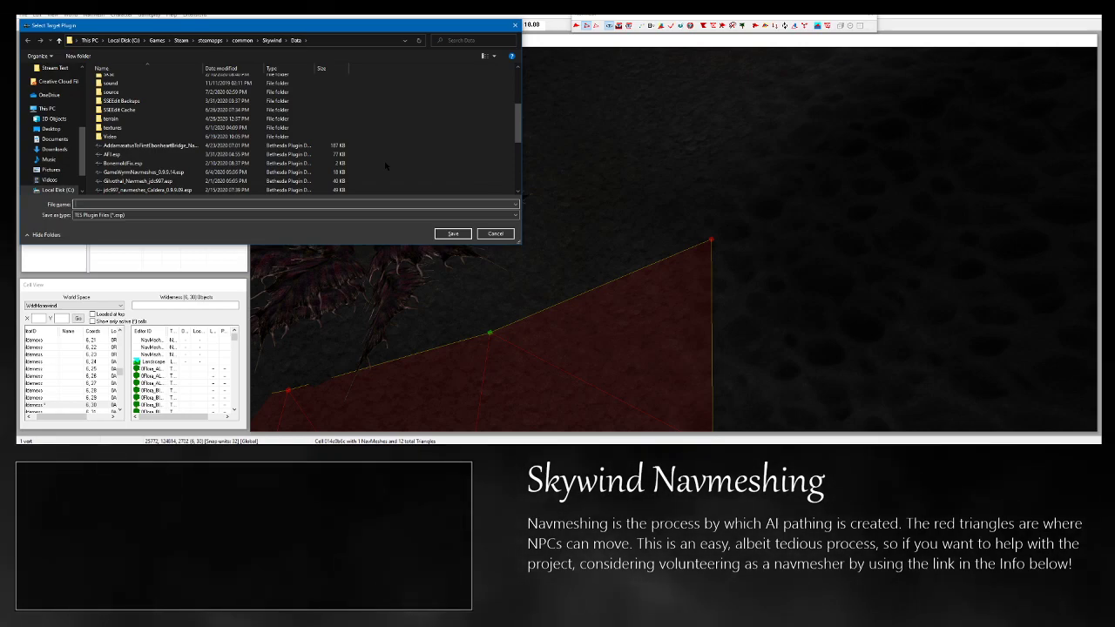
{"action": "type", "text": "AHI"}
{"action": "key", "text": "BackSpace"}
{"action": "type", "text": "shlan"}
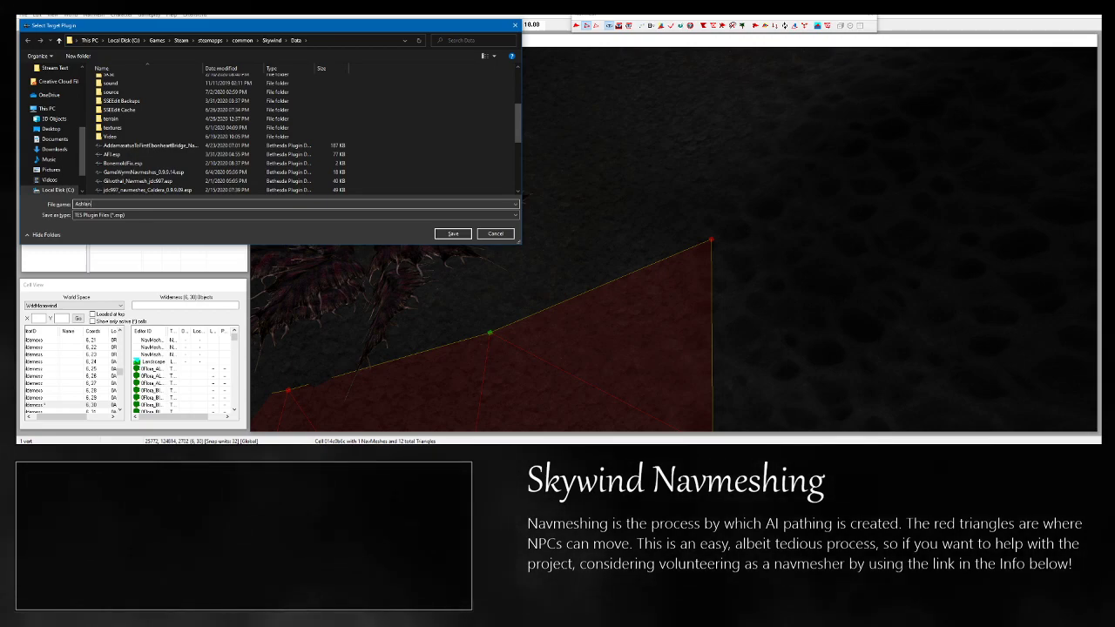
{"action": "type", "text": "dsNavmesh_0.9.15"}
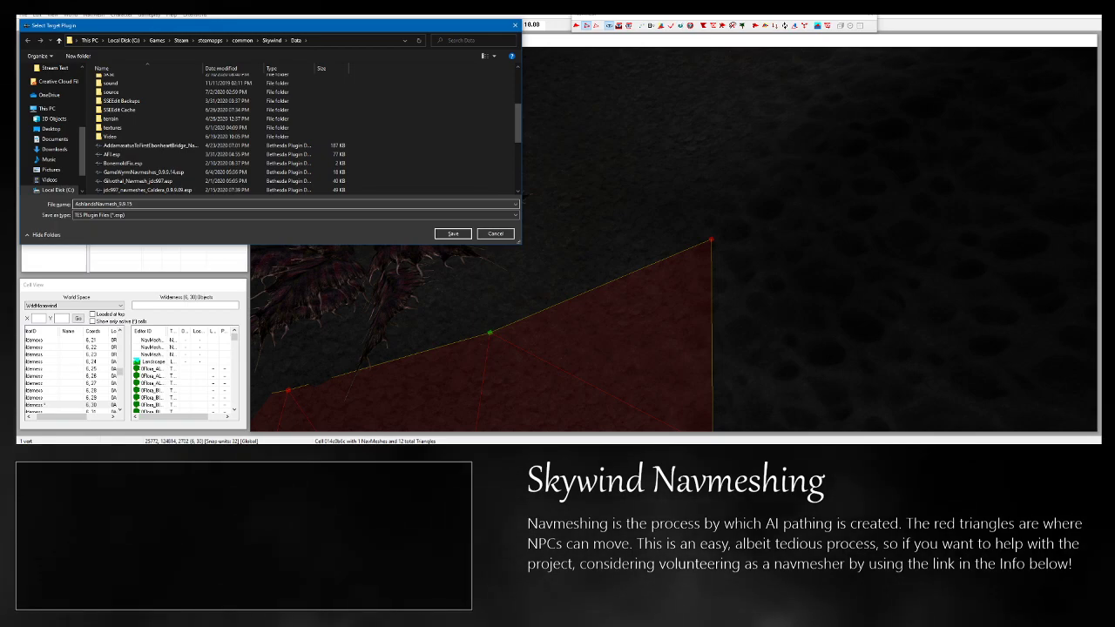
{"action": "type", "text": "_KameWyrm"}
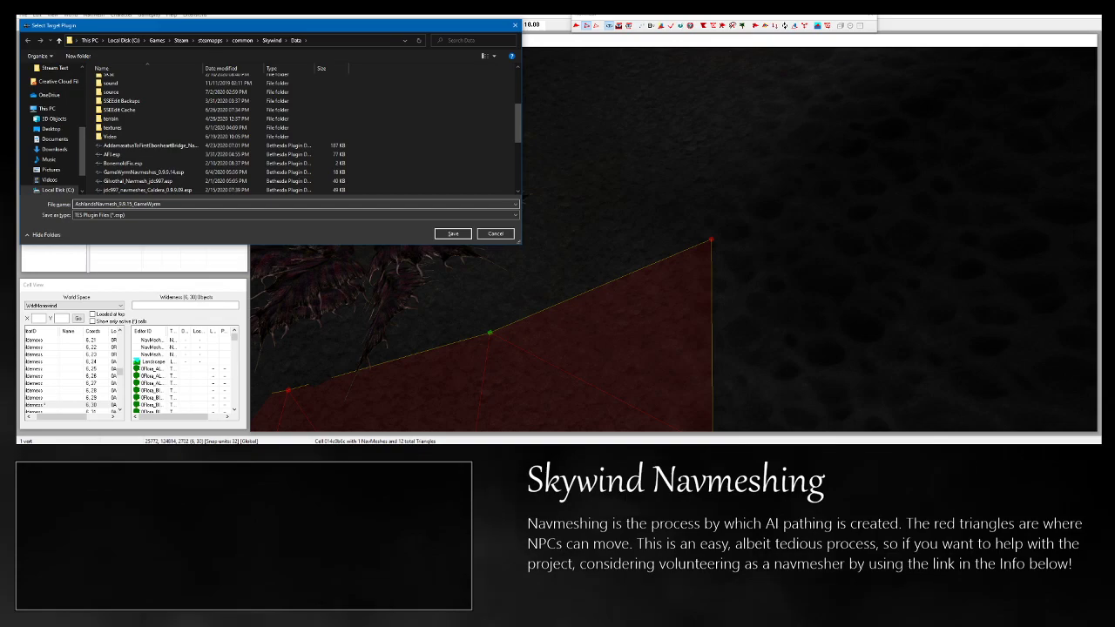
{"action": "key", "text": "Return"}
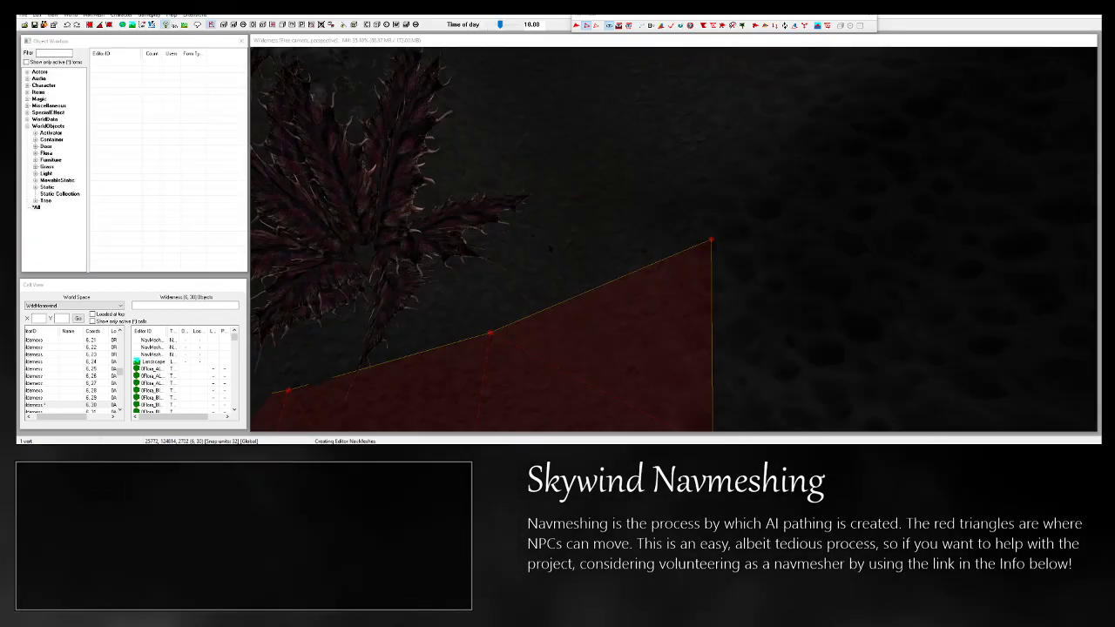
Extend the navmesh with two triangles around the pointed tip of the red plant.
{"action": "middle_click_drag", "start_coordinate": [550, 247], "coordinate": [578, 255], "text": "shift"}
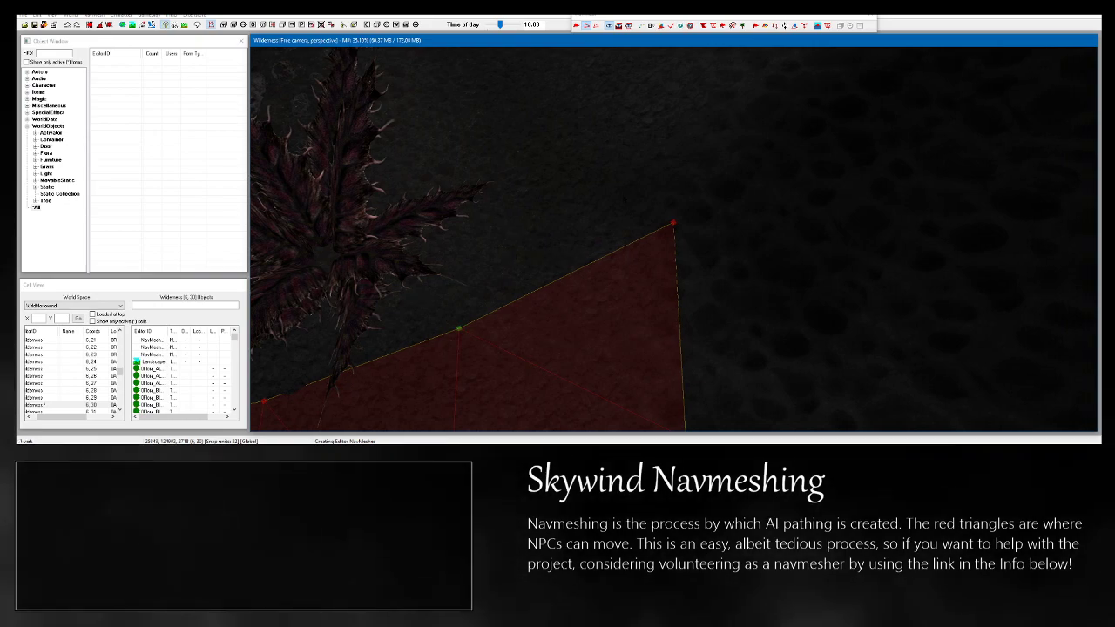
{"action": "middle_click_drag", "start_coordinate": [578, 255], "coordinate": [719, 294], "text": "shift"}
{"action": "scroll", "coordinate": [719, 294], "scroll_direction": "up", "scroll_amount": 5}
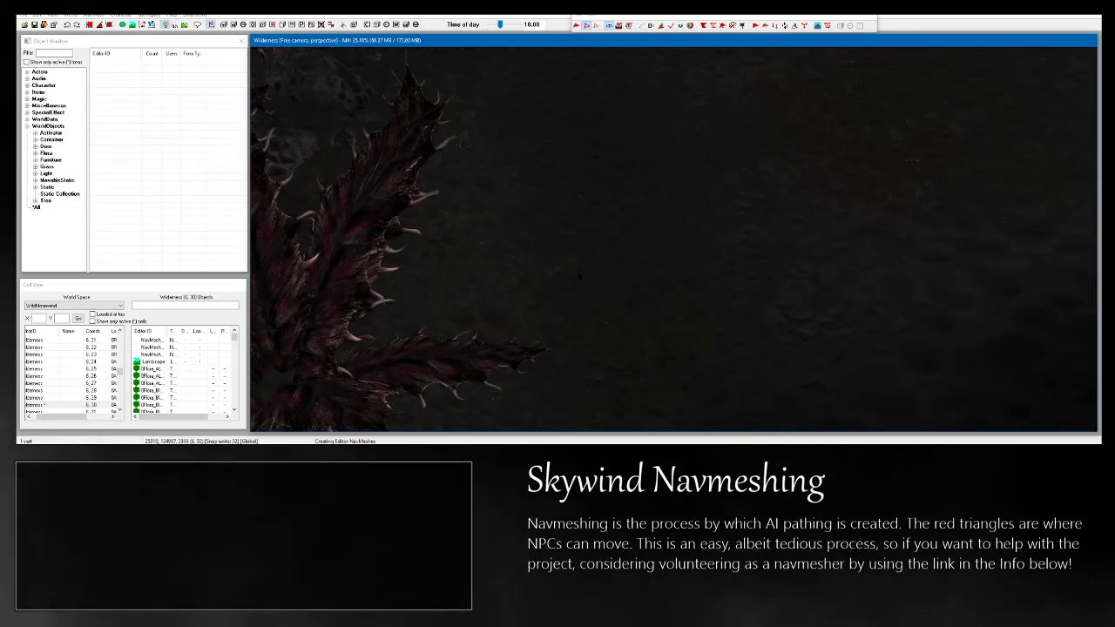
{"action": "middle_click_drag", "start_coordinate": [642, 396], "coordinate": [575, 267]}
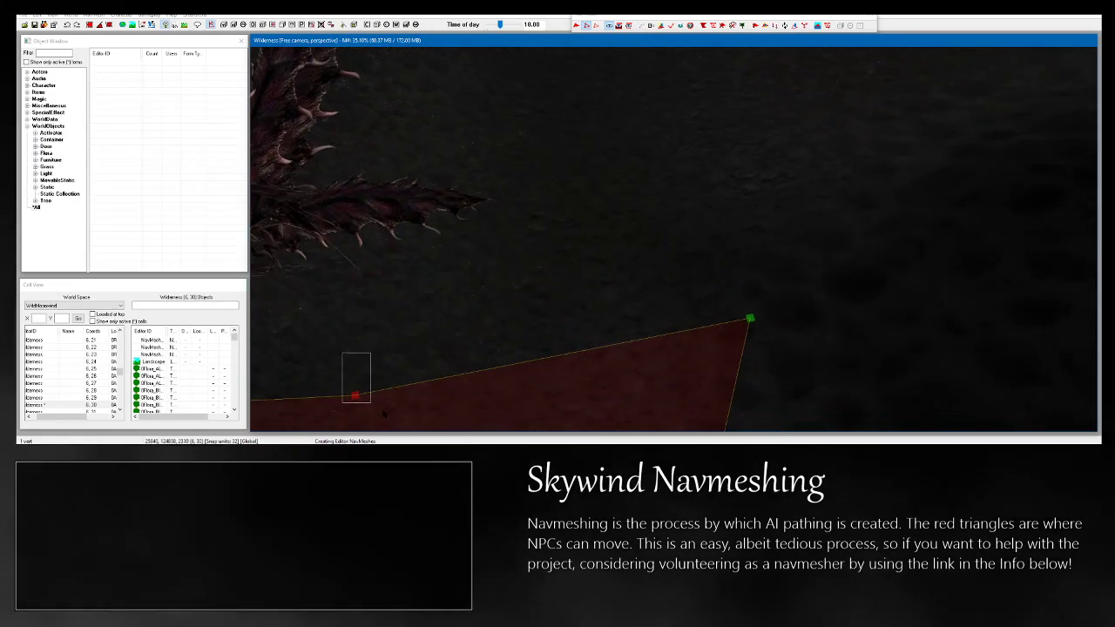
{"action": "right_click", "coordinate": [460, 152], "text": "ctrl"}
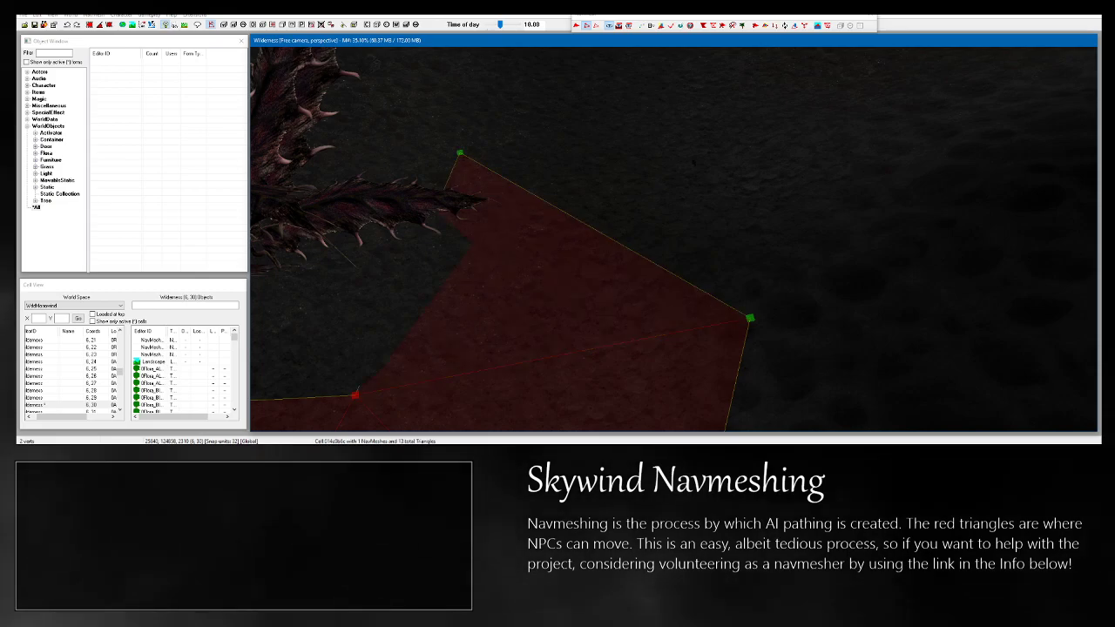
{"action": "right_click", "coordinate": [773, 131], "text": "ctrl"}
Continue the strip with paired triangles past the red plant toward the small dry shrubs.
{"action": "middle_click_drag", "start_coordinate": [773, 130], "coordinate": [452, 344], "text": "shift"}
{"action": "right_click", "coordinate": [485, 166], "text": "ctrl"}
{"action": "right_click", "coordinate": [754, 269], "text": "ctrl"}
{"action": "mouse_move", "coordinate": [754, 268]}
{"action": "middle_mouse_down", "text": "shift"}
{"action": "mouse_move", "coordinate": [797, 244]}
{"action": "mouse_move", "coordinate": [778, 235]}
{"action": "mouse_move", "coordinate": [761, 277]}
{"action": "middle_mouse_up", "text": "shift"}
{"action": "right_click", "coordinate": [424, 116], "text": "ctrl"}
{"action": "right_click", "coordinate": [662, 94], "text": "ctrl"}
{"action": "middle_click_drag", "start_coordinate": [661, 94], "coordinate": [657, 135]}
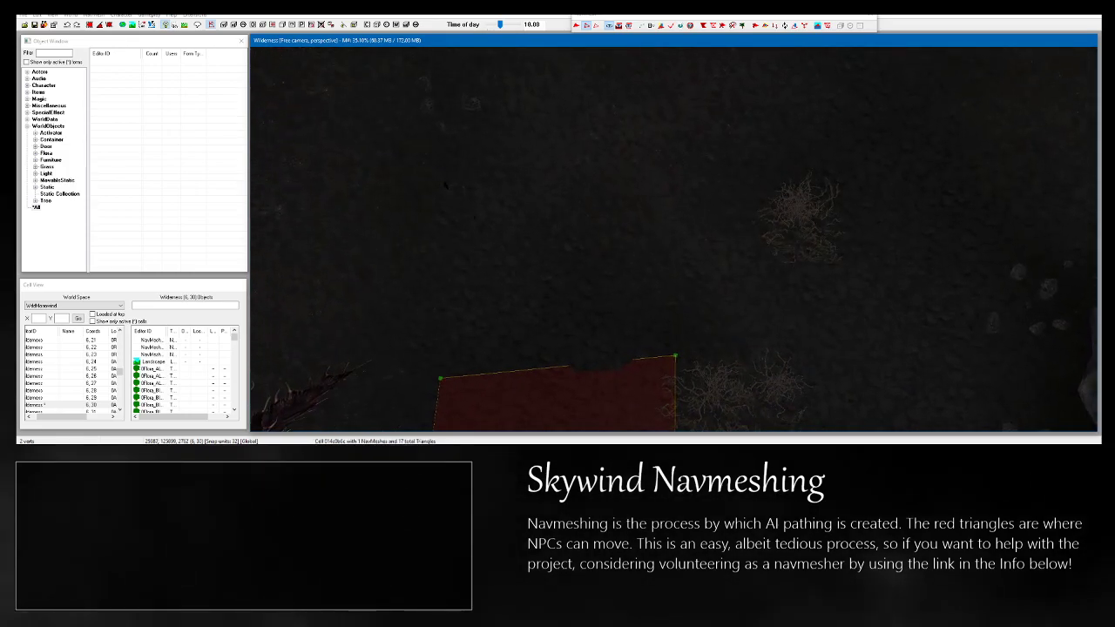
Build further pairs of triangles past the dry shrubs, ending beside the scattered stones near the cell border.
{"action": "right_click", "coordinate": [445, 182], "text": "ctrl"}
{"action": "middle_click_drag", "start_coordinate": [403, 247], "coordinate": [397, 255]}
{"action": "right_click", "coordinate": [647, 226], "text": "ctrl"}
{"action": "middle_click_drag", "start_coordinate": [647, 226], "coordinate": [670, 358]}
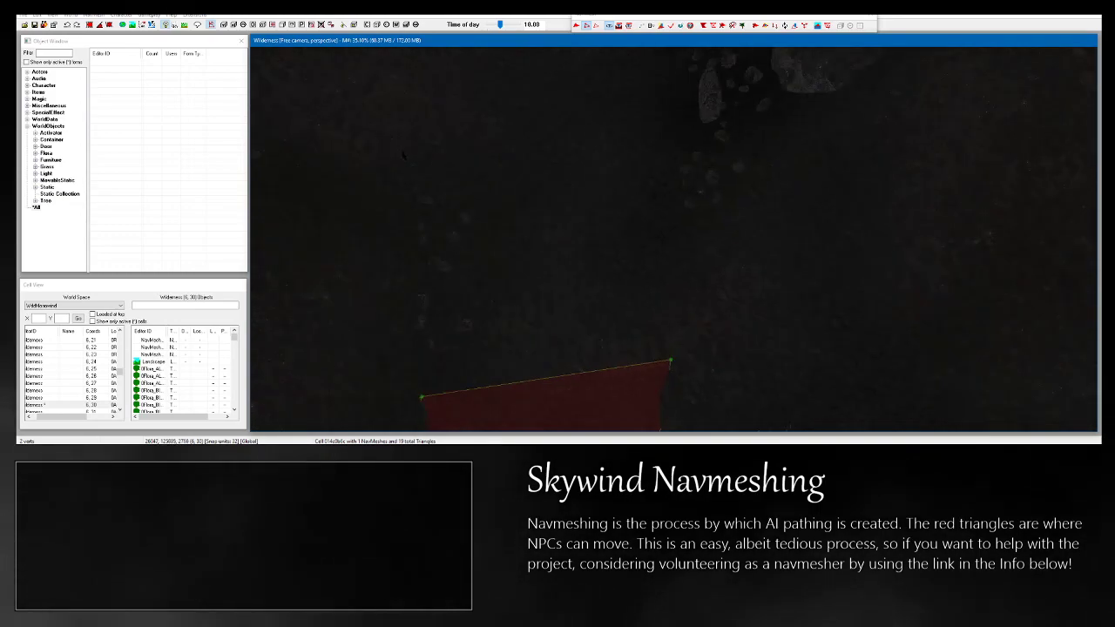
{"action": "middle_click_drag", "start_coordinate": [403, 155], "coordinate": [410, 186]}
{"action": "right_click", "coordinate": [446, 201], "text": "ctrl"}
{"action": "right_click", "coordinate": [659, 200], "text": "ctrl"}
{"action": "middle_click_drag", "start_coordinate": [660, 208], "coordinate": [618, 373], "text": "shift"}
{"action": "right_click", "coordinate": [433, 219], "text": "ctrl"}
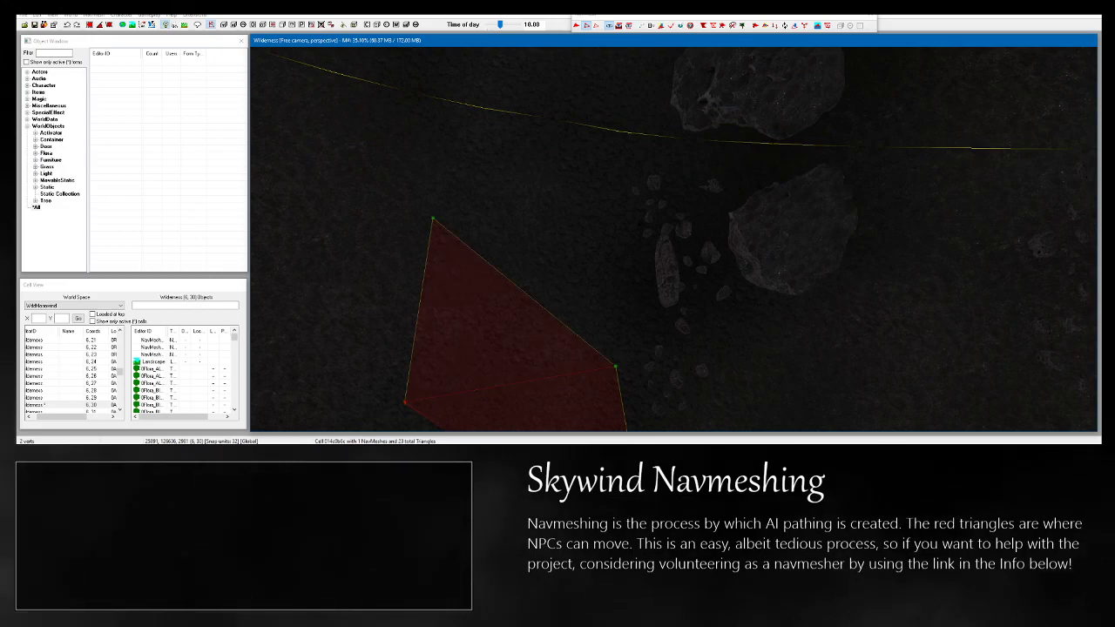
{"action": "right_click", "coordinate": [621, 218], "text": "ctrl"}
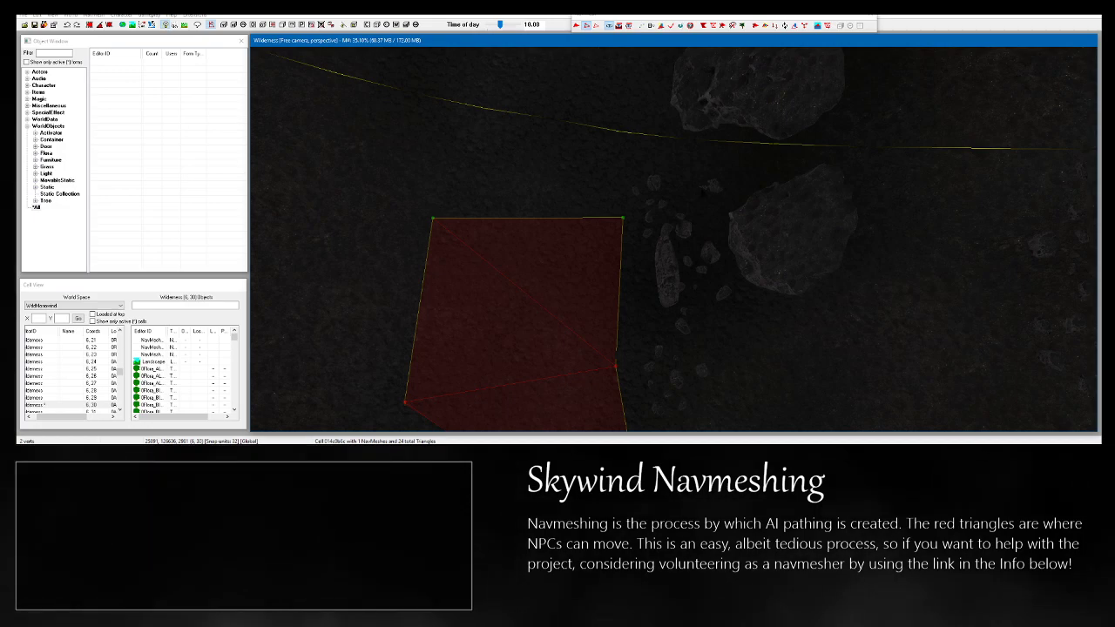
Add two triangles up to the yellow cell border and move their outer vertices onto the border line.
{"action": "middle_click_drag", "start_coordinate": [622, 218], "coordinate": [590, 296]}
{"action": "scroll", "coordinate": [591, 296], "scroll_direction": "up", "scroll_amount": 2}
{"action": "right_click", "coordinate": [378, 176], "text": "ctrl"}
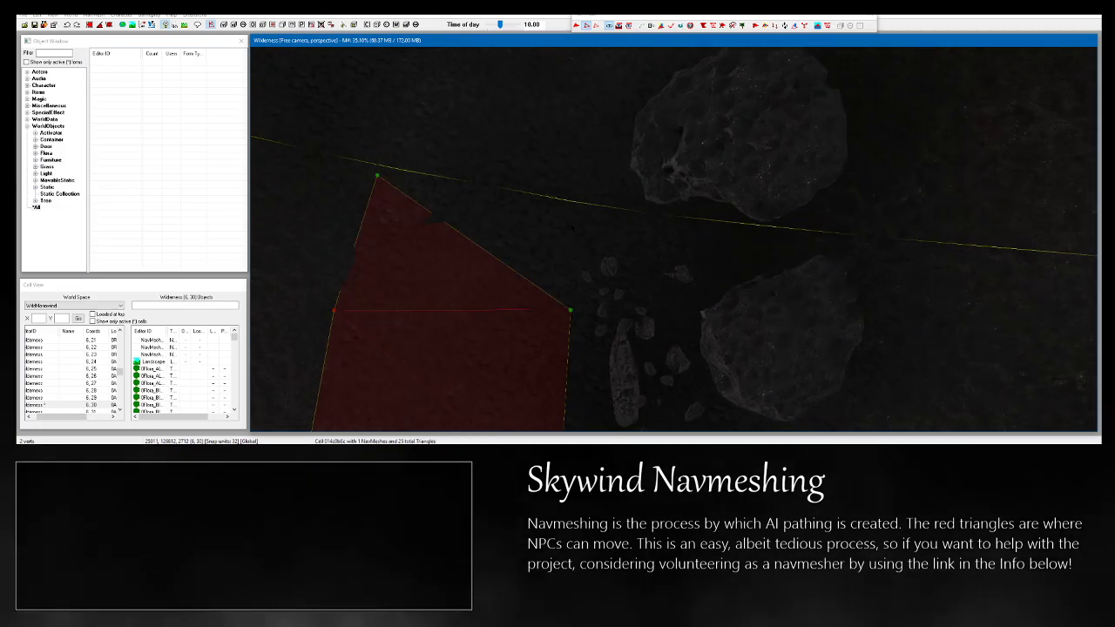
{"action": "left_click_drag", "start_coordinate": [320, 150], "coordinate": [605, 247]}
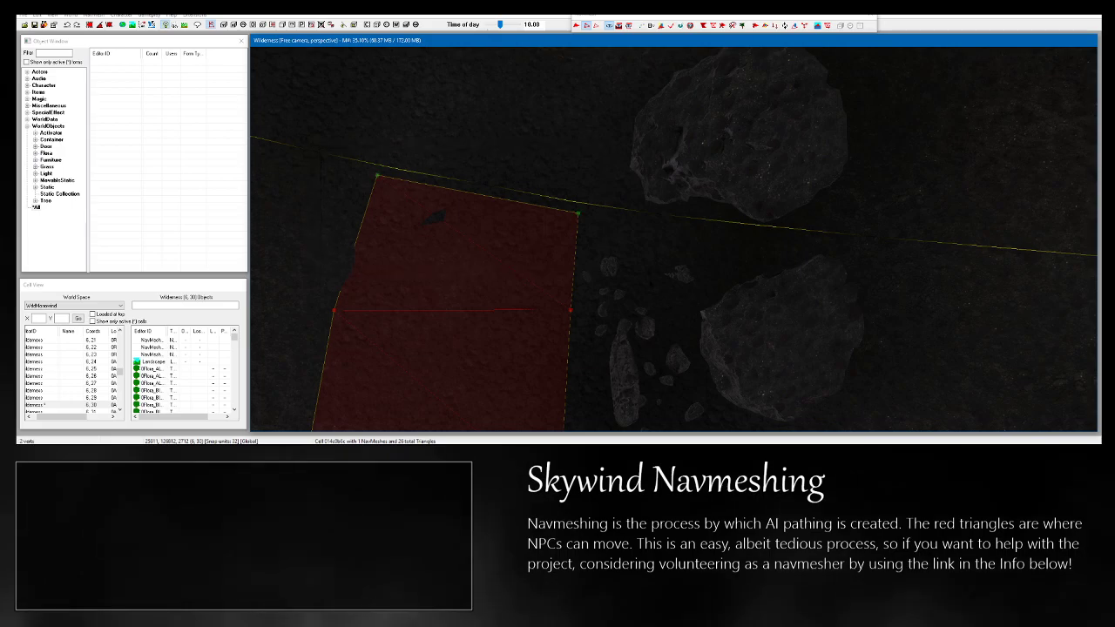
{"action": "left_click_drag", "start_coordinate": [378, 178], "coordinate": [380, 168]}
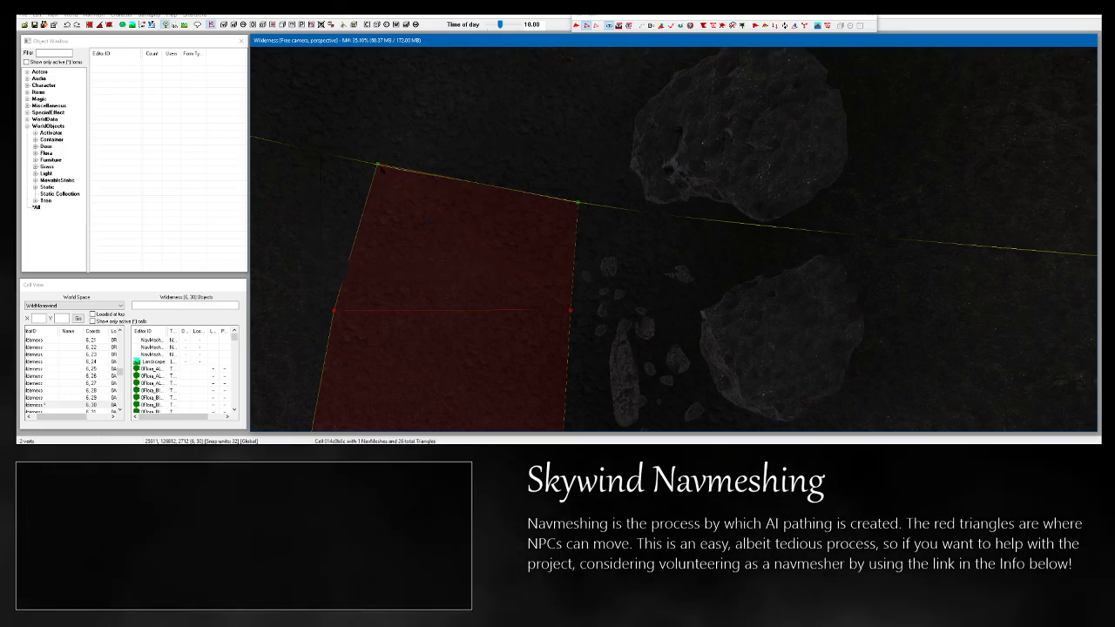
{"action": "middle_click_drag", "start_coordinate": [427, 219], "coordinate": [609, 182], "text": "shift"}
{"action": "left_click_drag", "start_coordinate": [612, 182], "coordinate": [728, 245]}
{"action": "middle_click_drag", "start_coordinate": [727, 245], "coordinate": [477, 248], "text": "shift"}
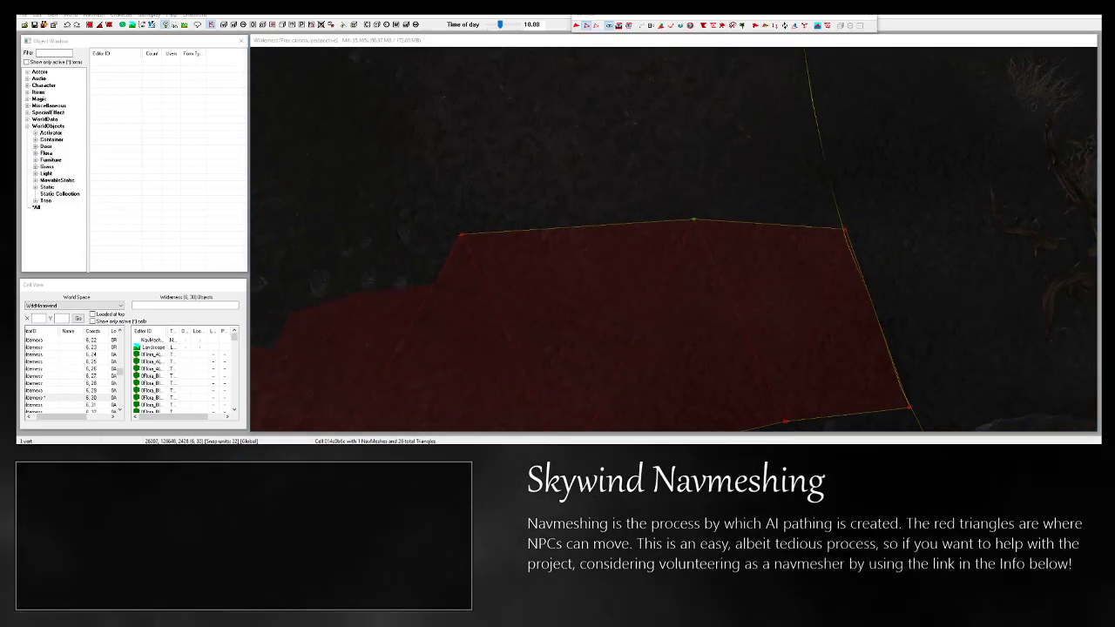
{"action": "left_click", "coordinate": [433, 195]}
{"action": "middle_click_drag", "start_coordinate": [557, 184], "coordinate": [453, 184], "text": "shift"}
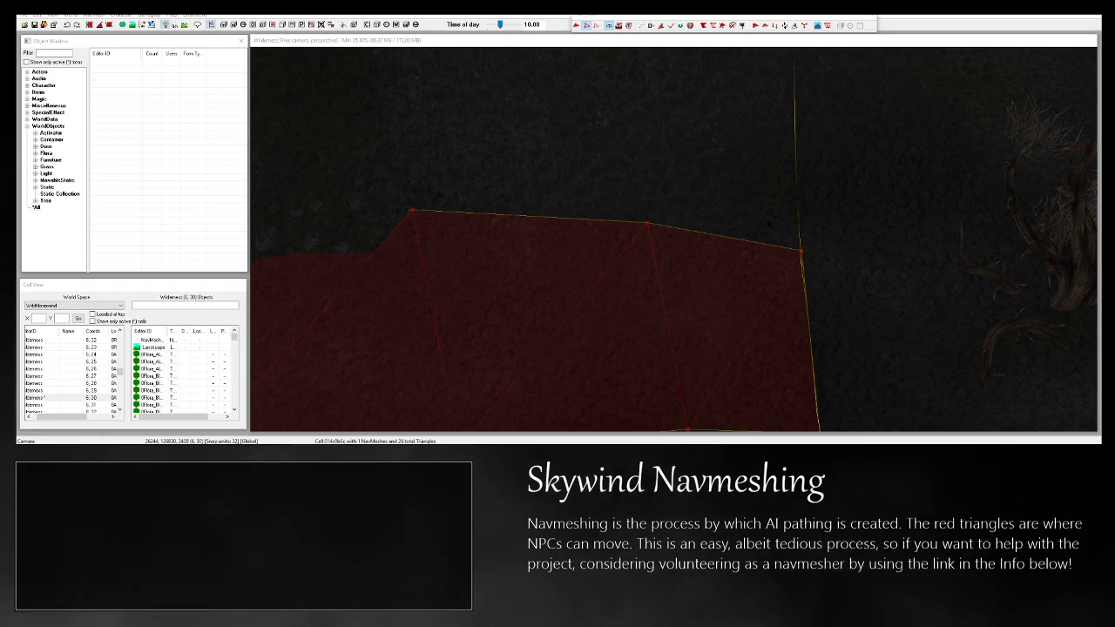
Extend the navmesh with two narrow triangles from the border vertex along the yellow cell border toward the large rocks.
{"action": "left_click", "coordinate": [801, 251]}
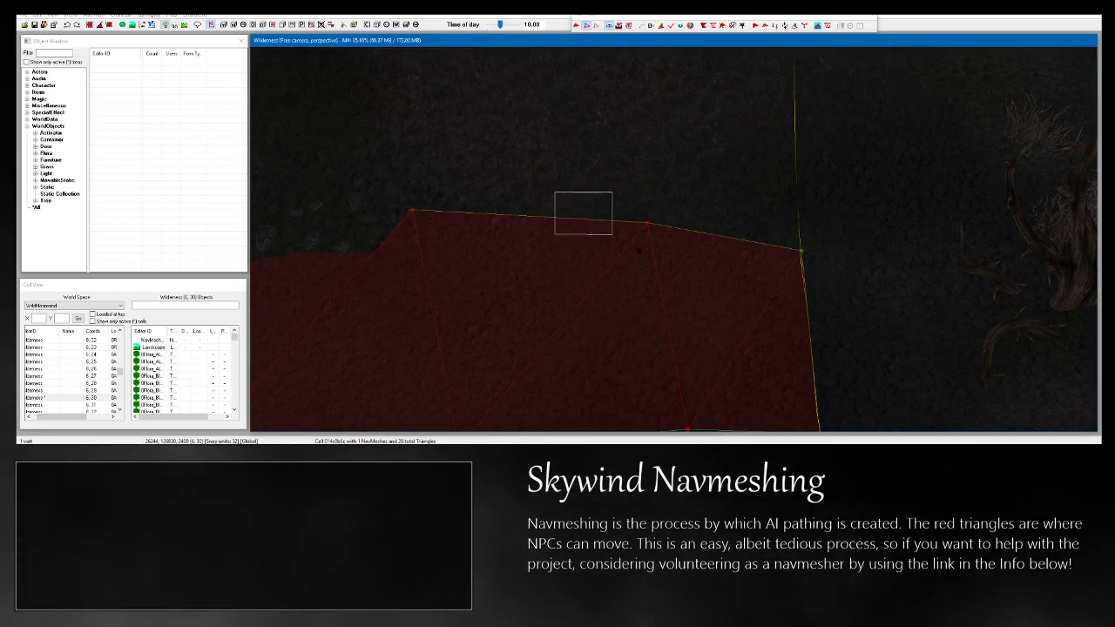
{"action": "middle_click_drag", "start_coordinate": [705, 275], "coordinate": [694, 289]}
{"action": "right_click", "coordinate": [723, 197], "text": "ctrl"}
{"action": "right_click", "coordinate": [578, 163], "text": "ctrl"}
{"action": "middle_click_drag", "start_coordinate": [578, 163], "coordinate": [645, 247], "text": "shift"}
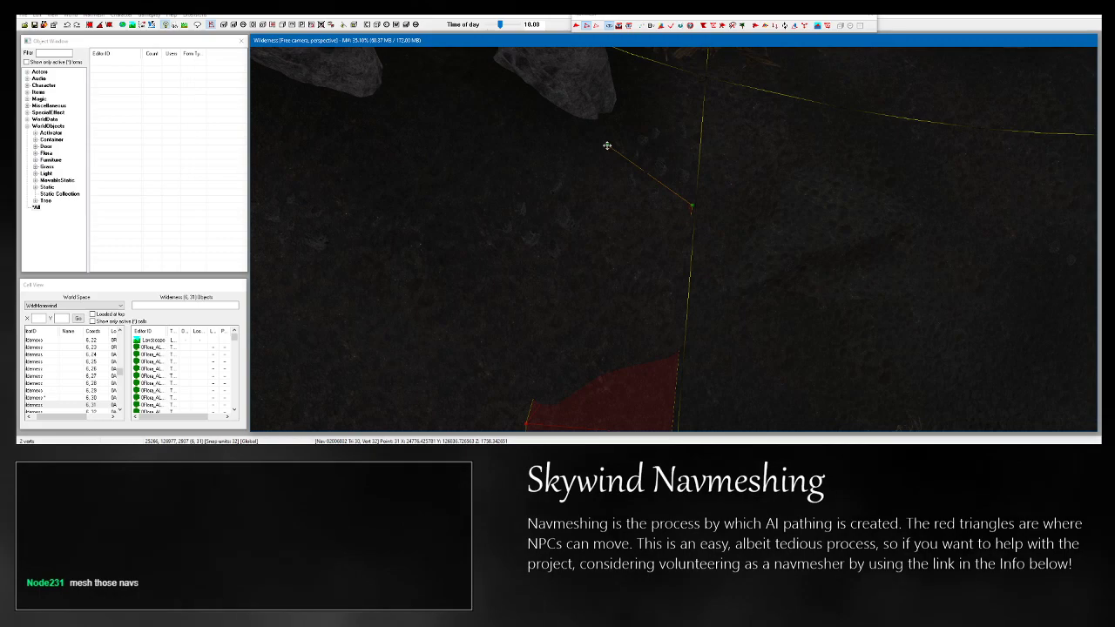
Continue the triangles past the large rock to the cell corner and move the two outer vertices onto the border lines.
{"action": "scroll", "coordinate": [702, 94], "scroll_direction": "up", "scroll_amount": 2}
{"action": "middle_click_drag", "start_coordinate": [713, 87], "coordinate": [646, 249]}
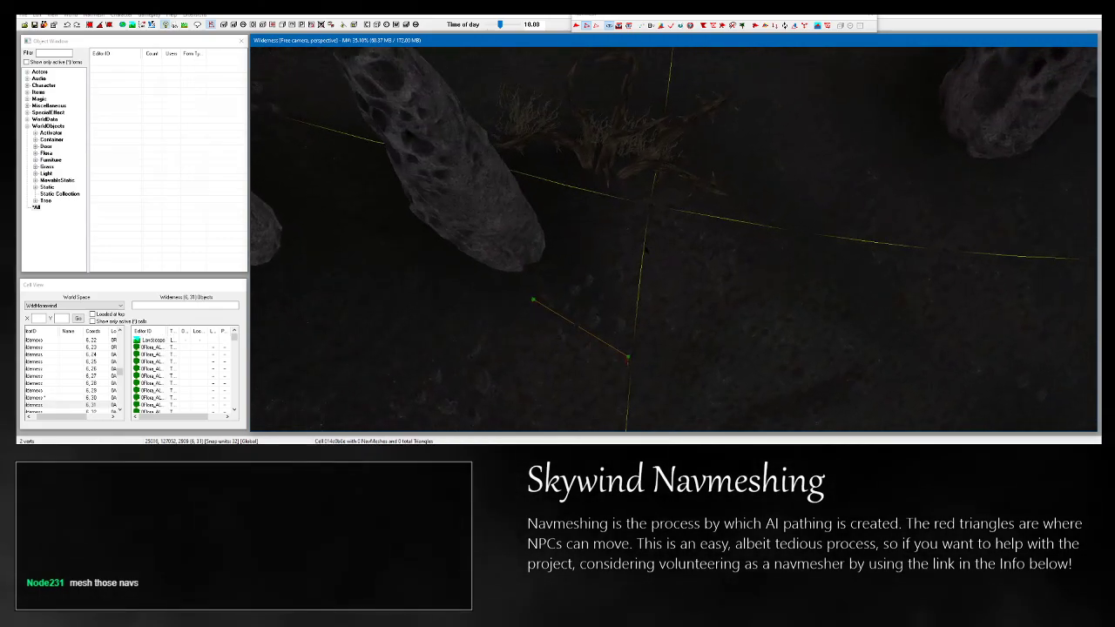
{"action": "scroll", "coordinate": [646, 249], "scroll_direction": "up", "scroll_amount": 4}
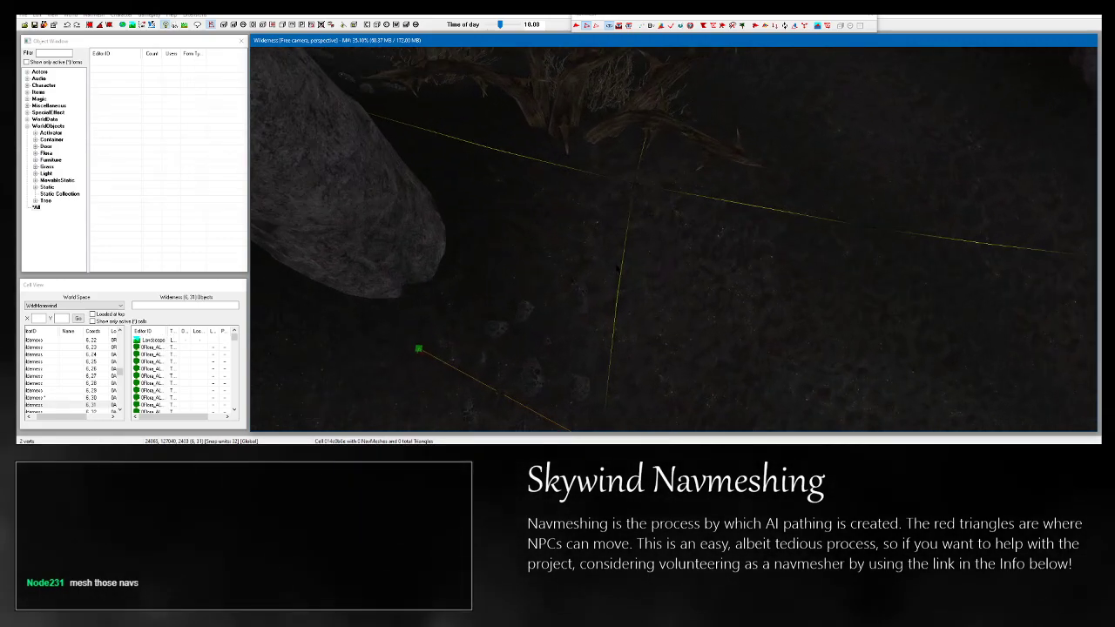
{"action": "middle_click_drag", "start_coordinate": [590, 258], "coordinate": [572, 285], "text": "shift"}
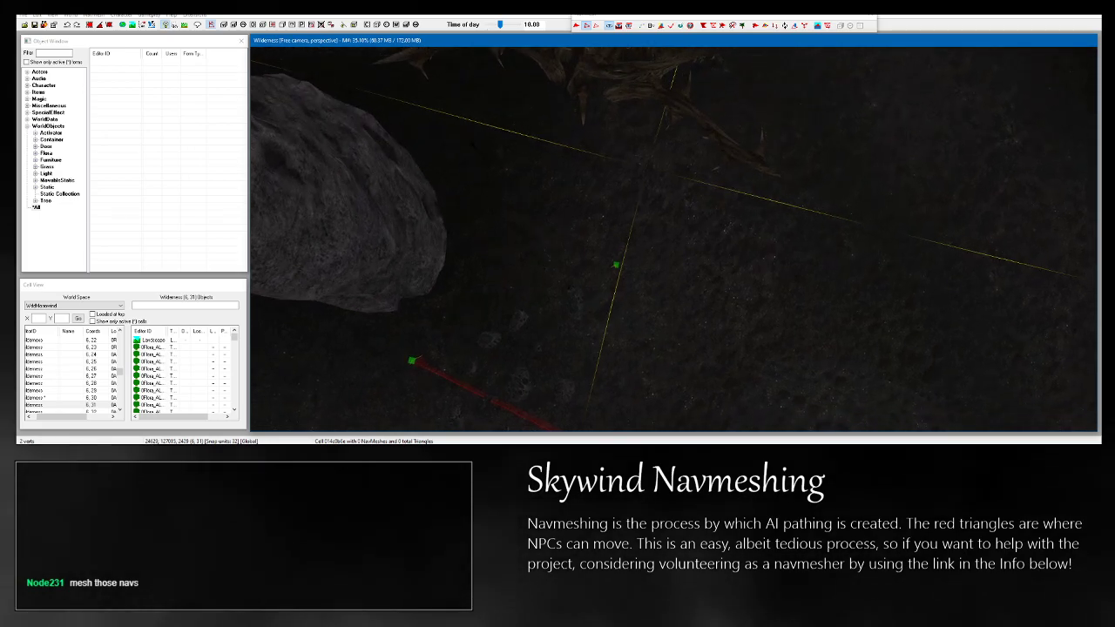
{"action": "right_click", "coordinate": [635, 172], "text": "ctrl"}
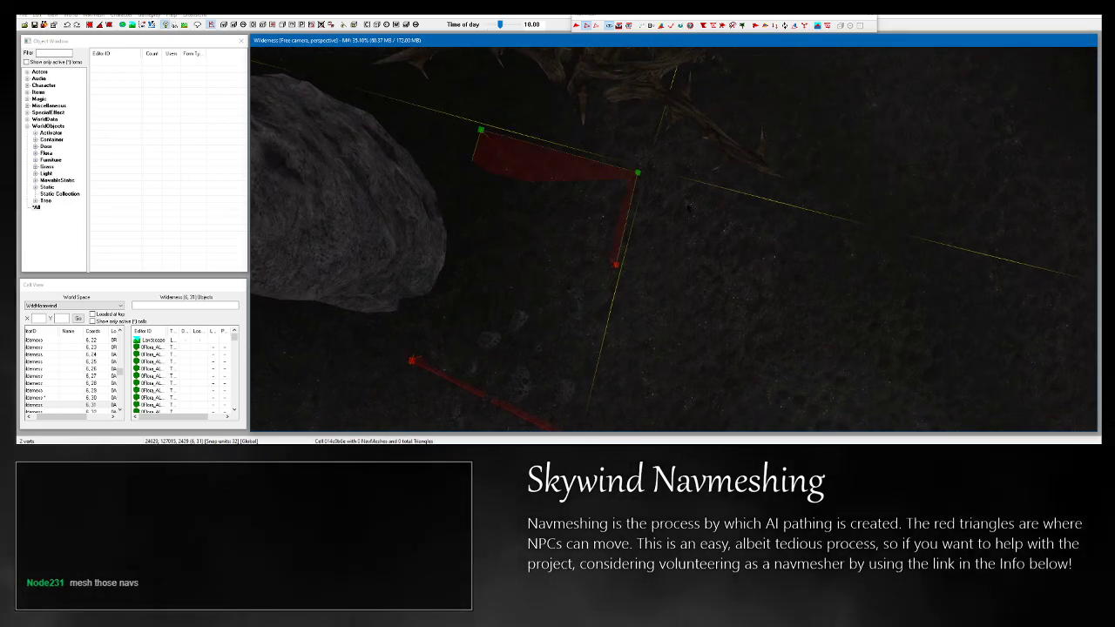
{"action": "left_click_drag", "start_coordinate": [636, 172], "coordinate": [647, 166]}
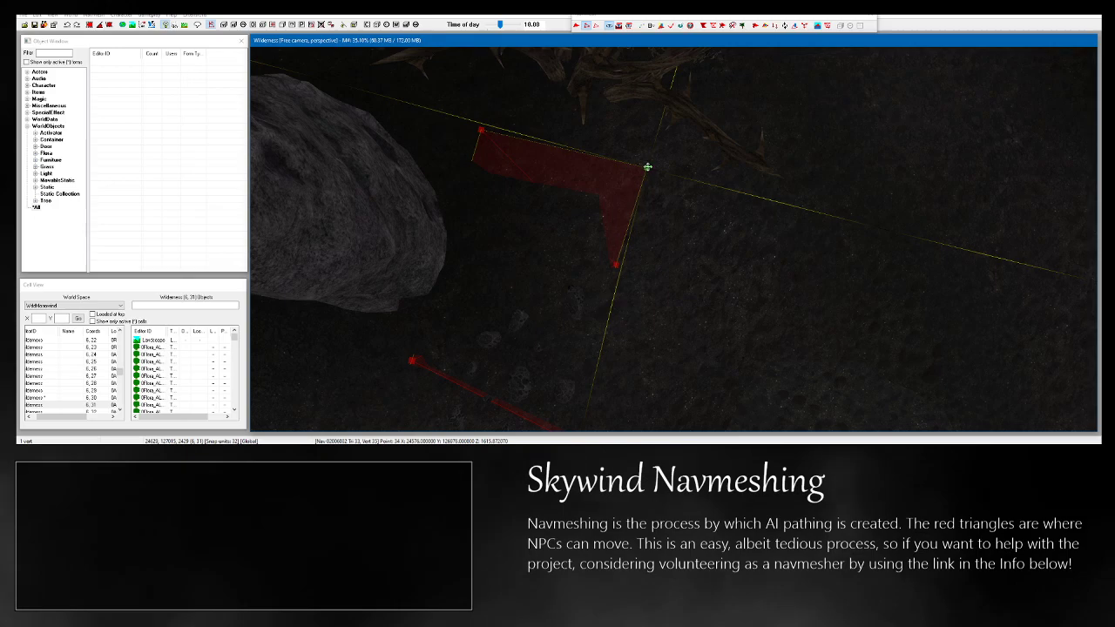
{"action": "left_click_drag", "start_coordinate": [480, 130], "coordinate": [486, 115]}
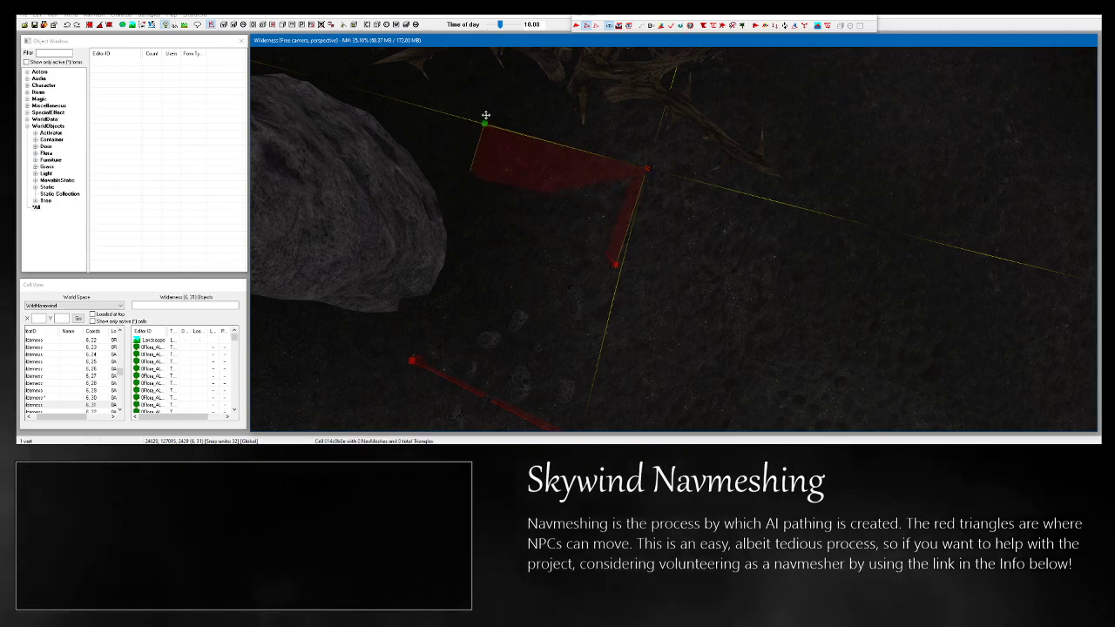
Build three triangles from the border strip's inner vertex and the main mesh's corner, widening the strip beside the large rocks.
{"action": "middle_click_drag", "start_coordinate": [485, 266], "coordinate": [493, 246]}
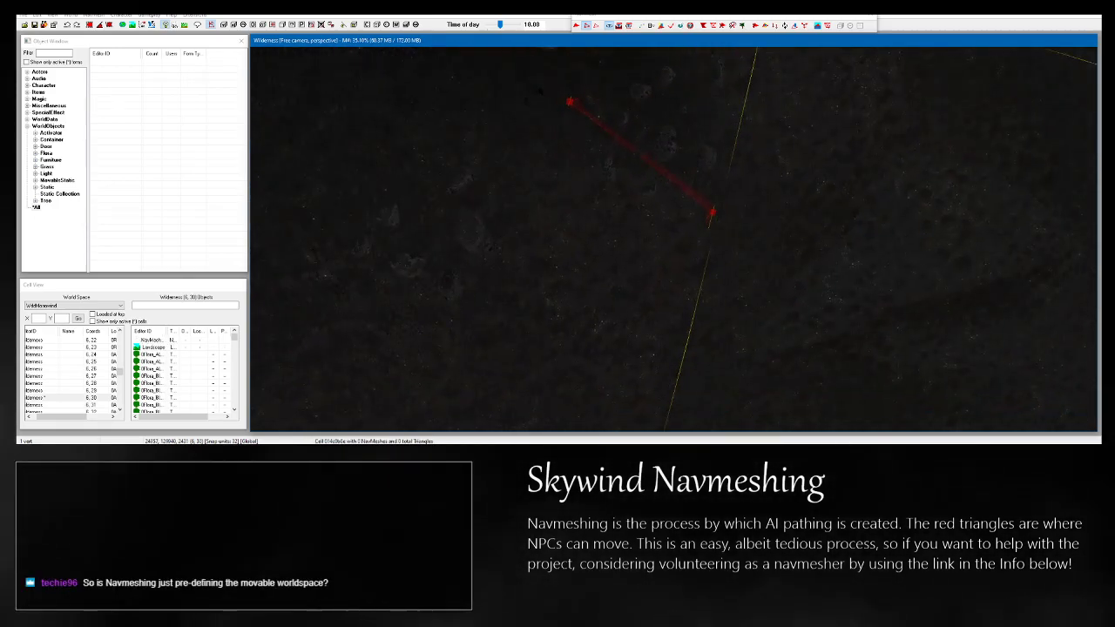
{"action": "middle_click_drag", "start_coordinate": [581, 135], "coordinate": [553, 132], "text": "shift"}
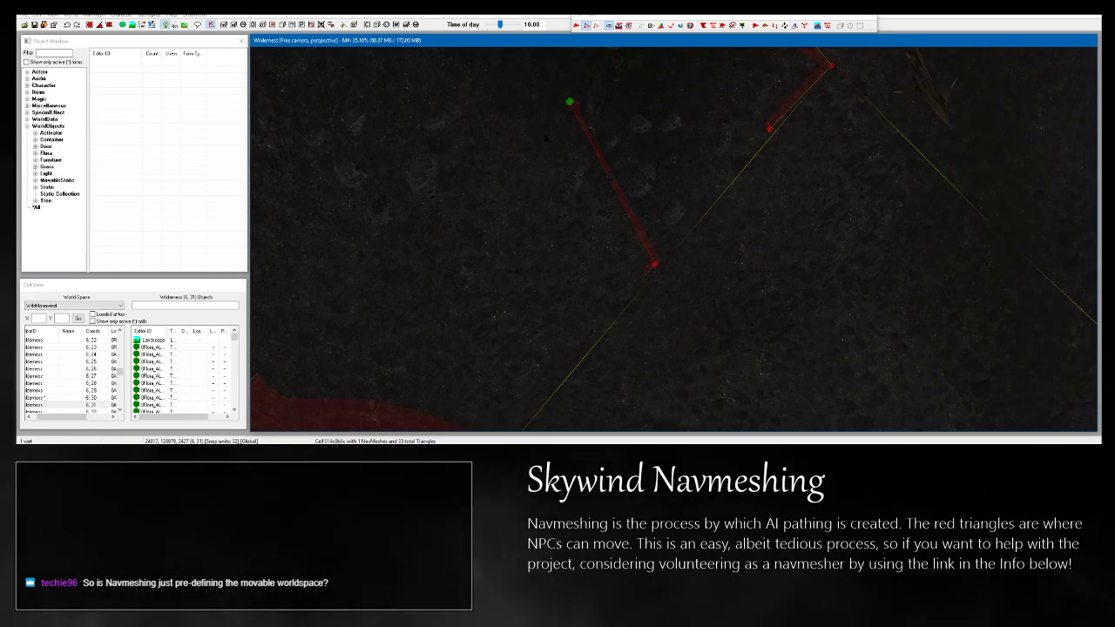
{"action": "middle_click_drag", "start_coordinate": [558, 153], "coordinate": [796, 182]}
{"action": "scroll", "coordinate": [766, 200], "scroll_direction": "down", "scroll_amount": 3}
{"action": "left_click", "coordinate": [503, 367]}
{"action": "middle_click_drag", "start_coordinate": [504, 370], "coordinate": [482, 359], "text": "shift"}
{"action": "mouse_move", "coordinate": [546, 296]}
{"action": "middle_mouse_down", "text": "shift"}
{"action": "mouse_move", "coordinate": [555, 236]}
{"action": "mouse_move", "coordinate": [551, 283]}
{"action": "middle_mouse_up", "text": "shift"}
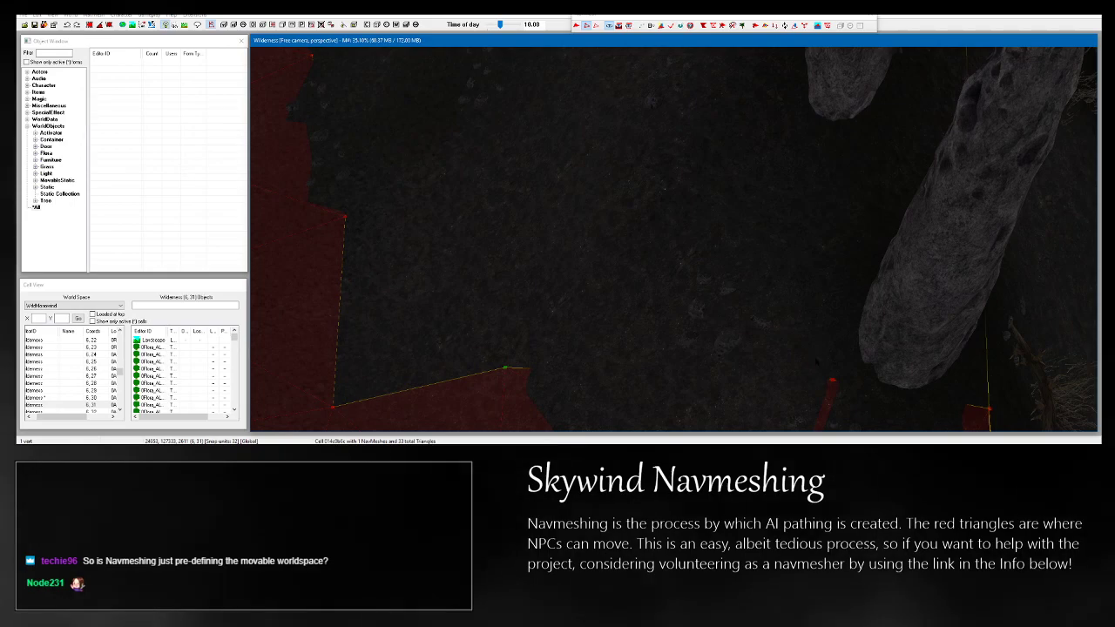
{"action": "right_click", "coordinate": [508, 164], "text": "ctrl"}
{"action": "middle_click_drag", "start_coordinate": [509, 166], "coordinate": [585, 298]}
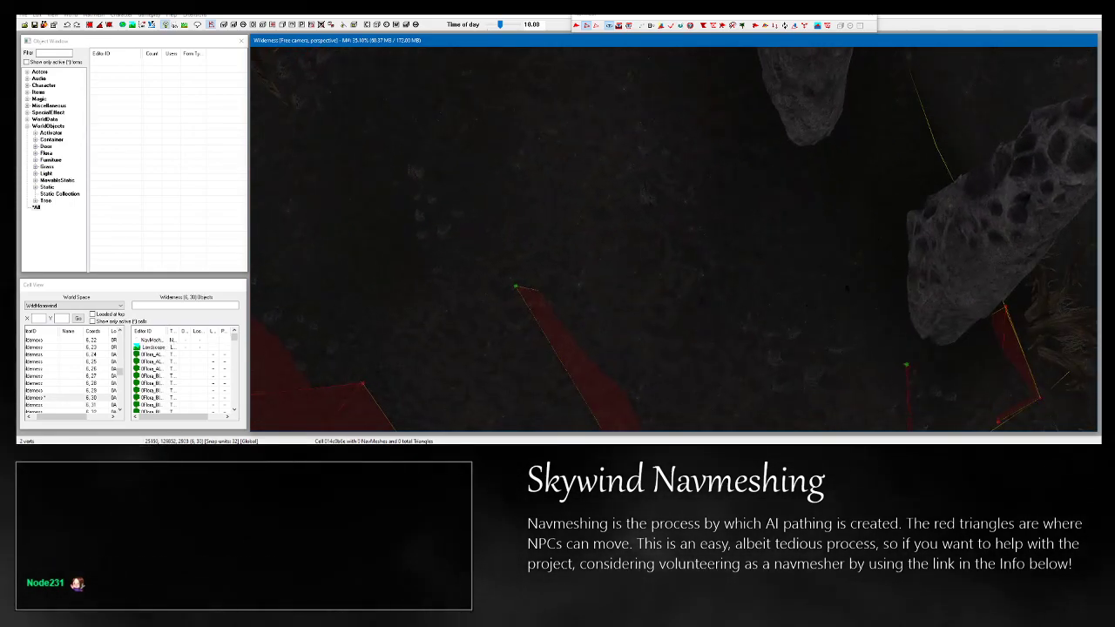
{"action": "middle_click_drag", "start_coordinate": [772, 168], "coordinate": [709, 157], "text": "shift"}
{"action": "key", "text": "d"}
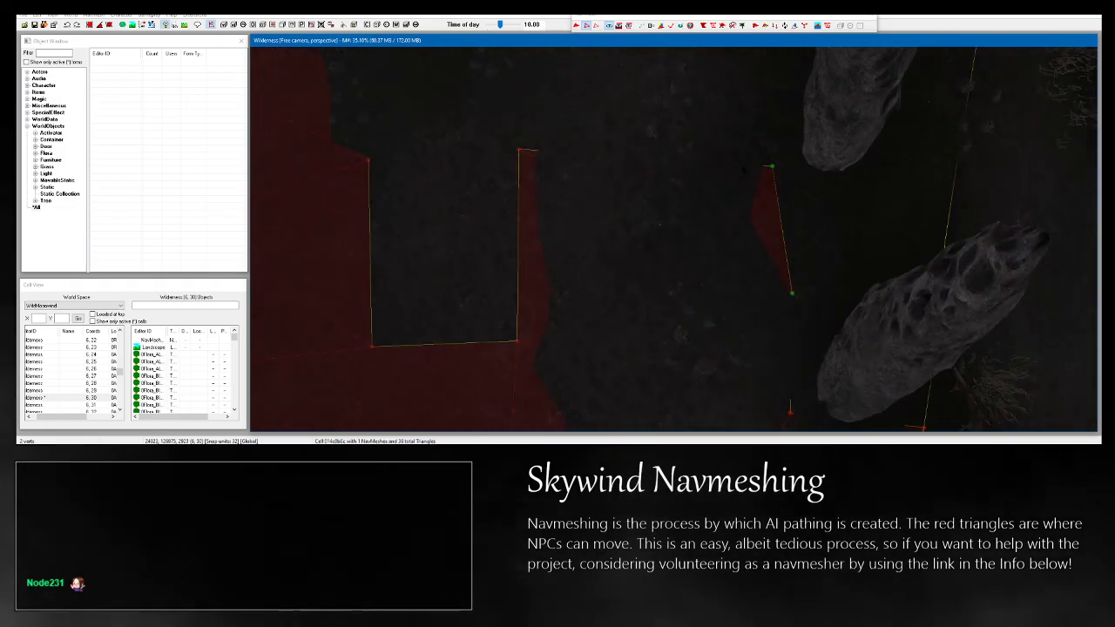
Extend the wide strip with further triangles up to the bare thorny plant beside the row of rocks.
{"action": "middle_click_drag", "start_coordinate": [518, 90], "coordinate": [544, 198]}
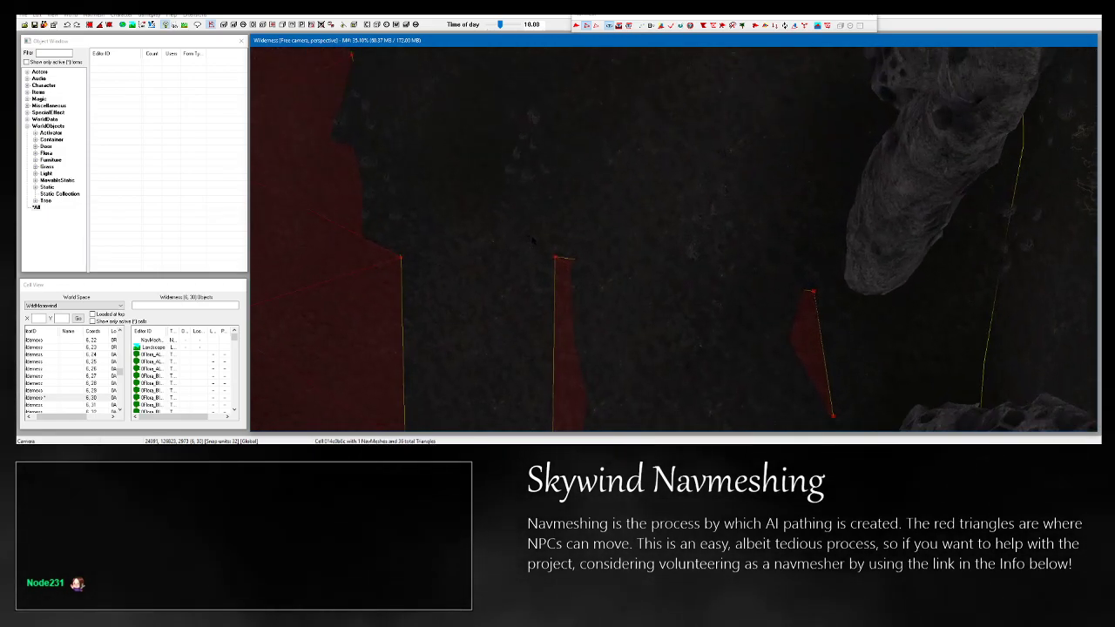
{"action": "left_click", "coordinate": [555, 258]}
{"action": "left_click", "coordinate": [813, 291], "text": "ctrl"}
{"action": "middle_click_drag", "start_coordinate": [815, 293], "coordinate": [733, 427], "text": "shift"}
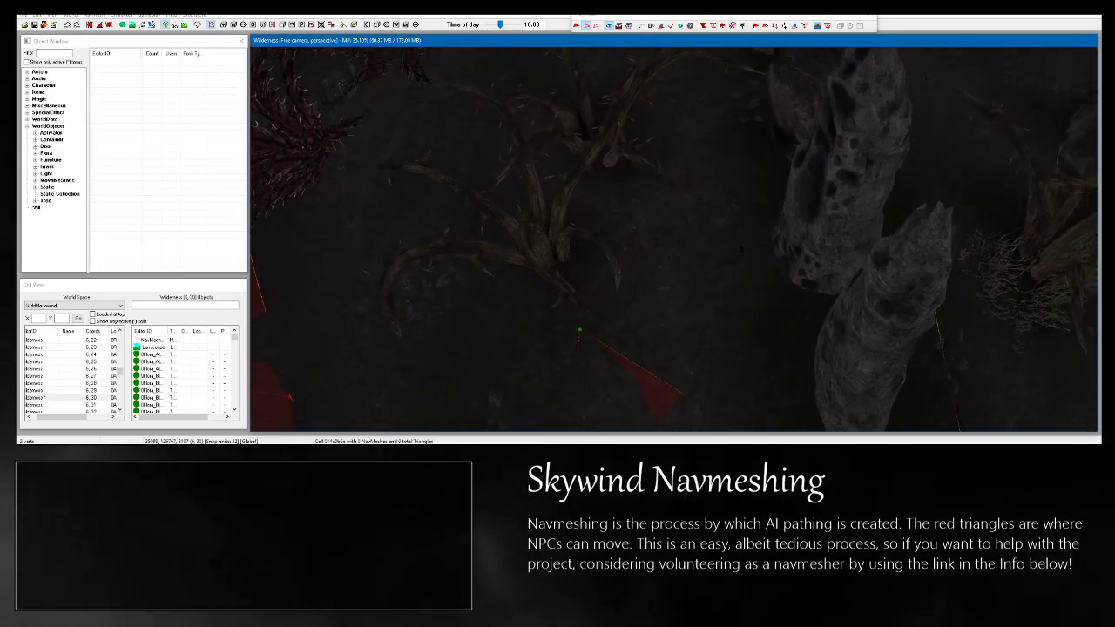
{"action": "right_click", "coordinate": [740, 251], "text": "ctrl"}
{"action": "middle_click_drag", "start_coordinate": [740, 251], "coordinate": [730, 259], "text": "shift"}
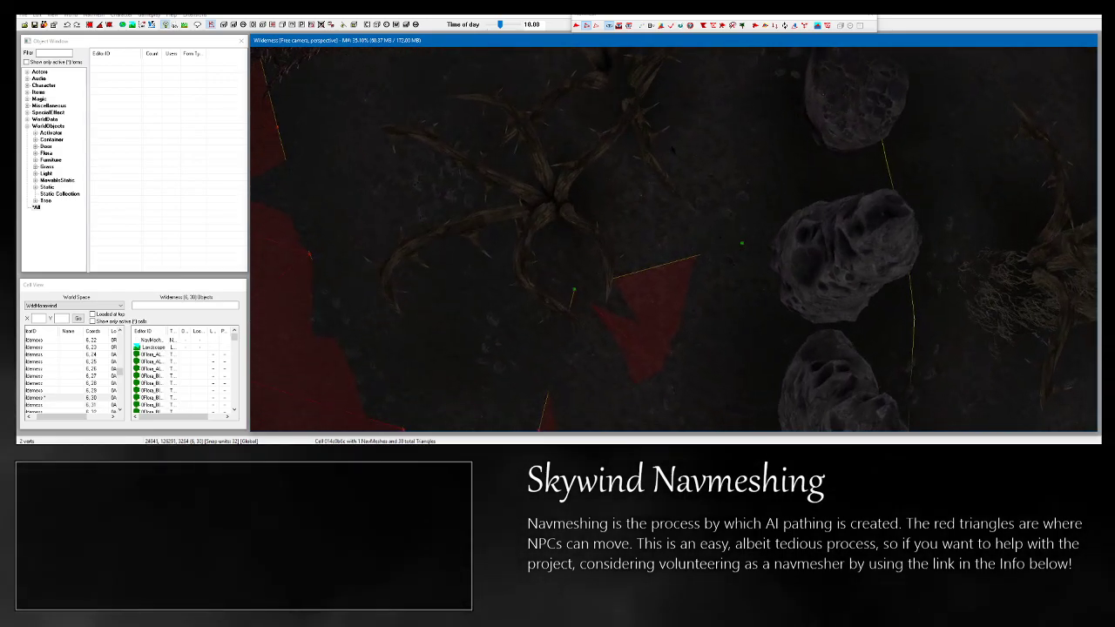
Continue the strip with three triangles between the bare thorny plant and the rocks along the border.
{"action": "middle_click_drag", "start_coordinate": [671, 149], "coordinate": [715, 212], "text": "shift"}
{"action": "right_click", "coordinate": [771, 216], "text": "ctrl"}
{"action": "right_click", "coordinate": [625, 176], "text": "ctrl"}
{"action": "right_click", "coordinate": [780, 223], "text": "ctrl"}
Add two more triangles beyond the thorny plant and nudge the strip's end vertex away from the red plant.
{"action": "middle_click_drag", "start_coordinate": [781, 225], "coordinate": [765, 242], "text": "shift"}
{"action": "mouse_move", "coordinate": [614, 164]}
{"action": "middle_mouse_down", "text": "shift"}
{"action": "mouse_move", "coordinate": [558, 182]}
{"action": "mouse_move", "coordinate": [688, 285]}
{"action": "mouse_move", "coordinate": [610, 168]}
{"action": "mouse_move", "coordinate": [574, 61]}
{"action": "mouse_move", "coordinate": [602, 146]}
{"action": "middle_mouse_up", "text": "shift"}
{"action": "right_click", "coordinate": [650, 197], "text": "ctrl"}
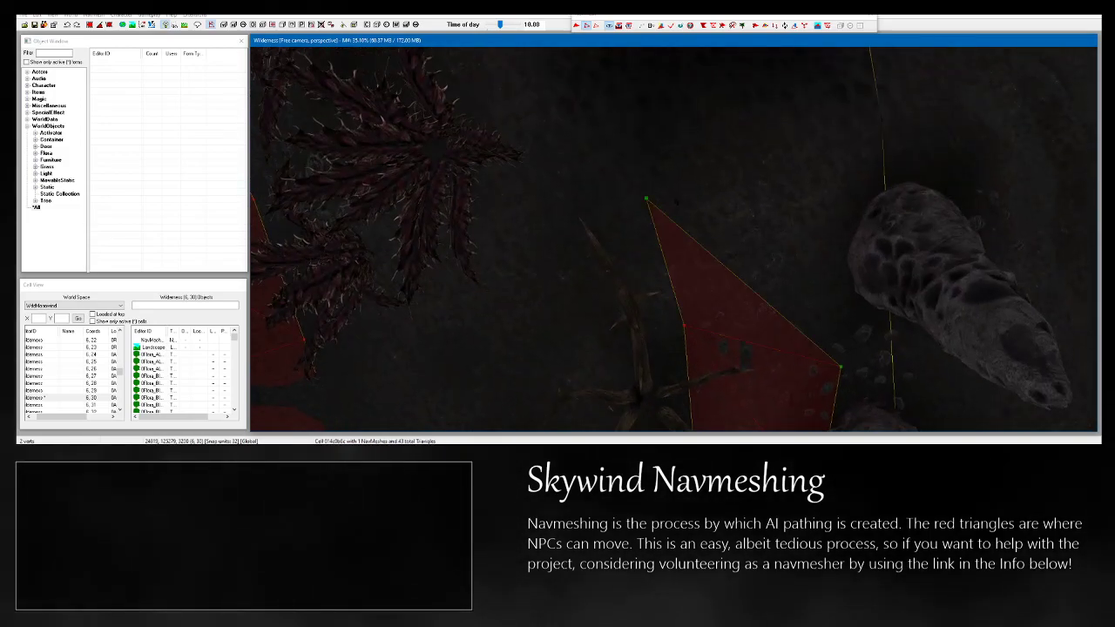
{"action": "right_click", "coordinate": [817, 184], "text": "ctrl"}
{"action": "middle_click_drag", "start_coordinate": [816, 185], "coordinate": [778, 298], "text": "shift"}
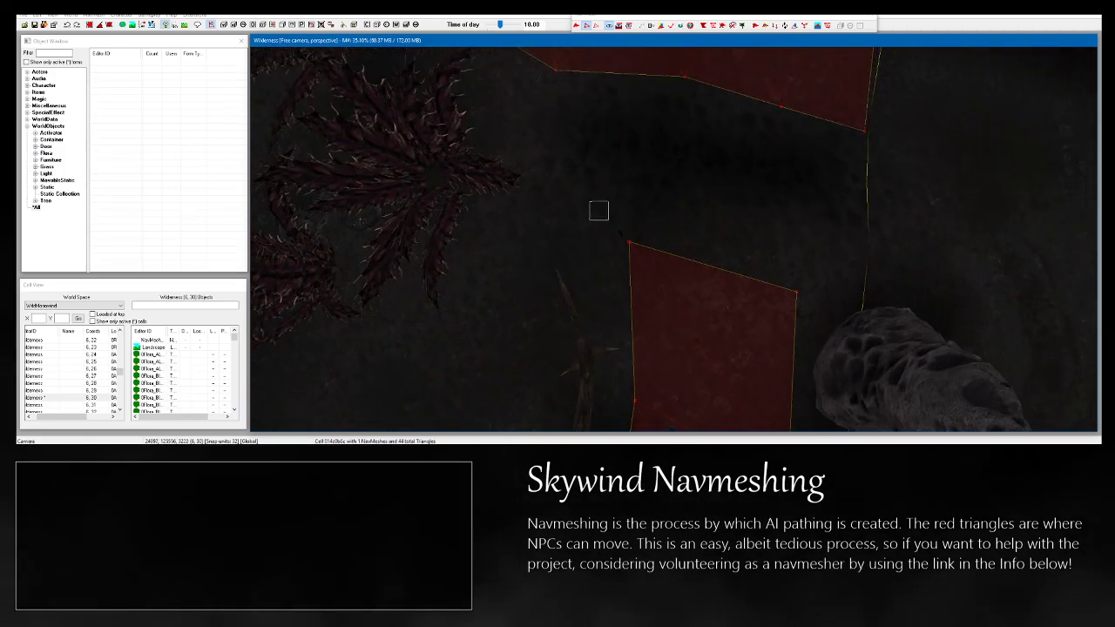
{"action": "left_click_drag", "start_coordinate": [628, 241], "coordinate": [633, 243]}
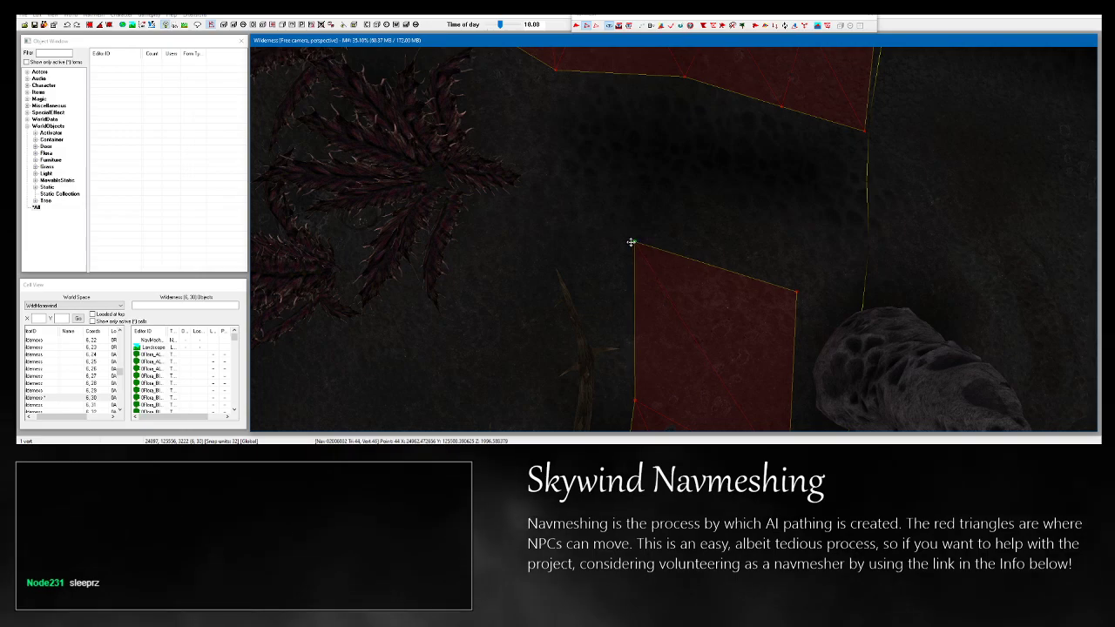
Bridge the gap from the end of the rock-side strip toward the existing navmesh near the border with new triangles.
{"action": "middle_click_drag", "start_coordinate": [627, 250], "coordinate": [702, 195], "text": "shift"}
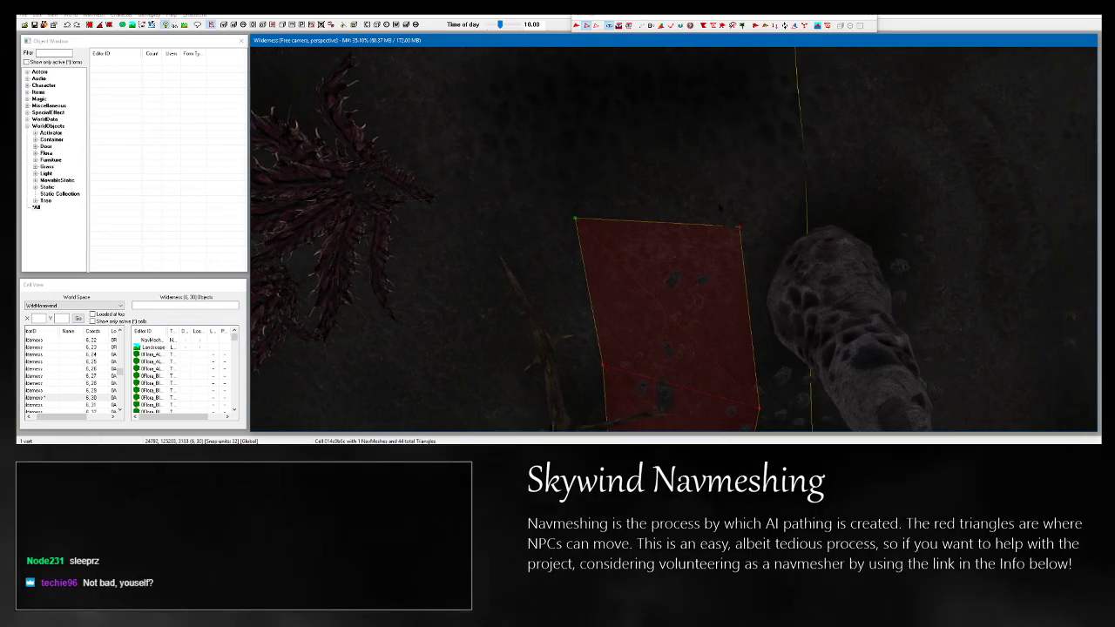
{"action": "middle_click_drag", "start_coordinate": [762, 261], "coordinate": [727, 290], "text": "shift"}
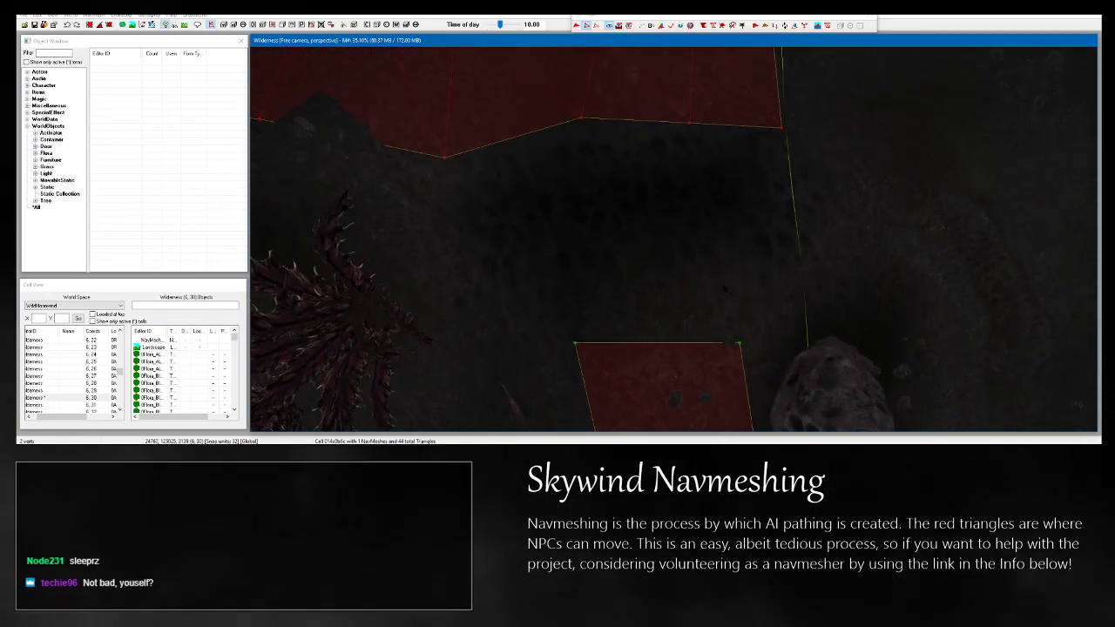
{"action": "right_click", "coordinate": [583, 217], "text": "ctrl"}
{"action": "right_click", "coordinate": [698, 209], "text": "ctrl"}
{"action": "middle_click_drag", "start_coordinate": [699, 209], "coordinate": [711, 185], "text": "shift"}
{"action": "right_click", "coordinate": [583, 128], "text": "ctrl"}
{"action": "middle_click_drag", "start_coordinate": [627, 192], "coordinate": [888, 165], "text": "shift"}
{"action": "middle_click_drag", "start_coordinate": [675, 227], "coordinate": [575, 283], "text": "shift"}
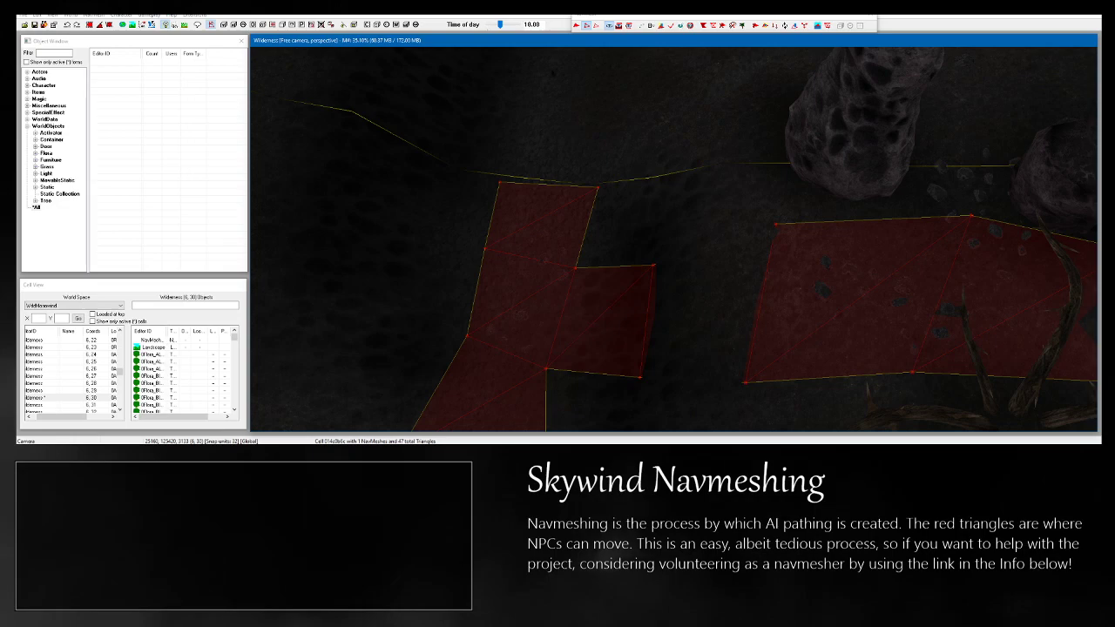
Delete the two triangles spanning the steep gap between the rock-side strip and the small side block.
{"action": "left_click", "coordinate": [577, 26]}
{"action": "left_click", "coordinate": [648, 335]}
{"action": "left_click", "coordinate": [750, 356], "text": "ctrl"}
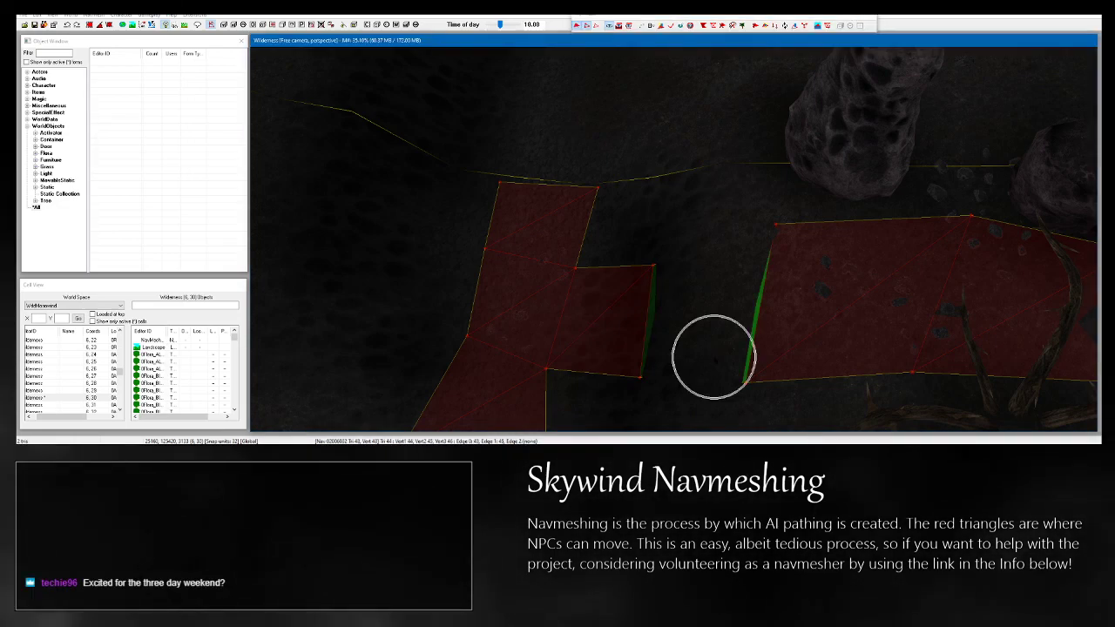
{"action": "key", "text": "Delete"}
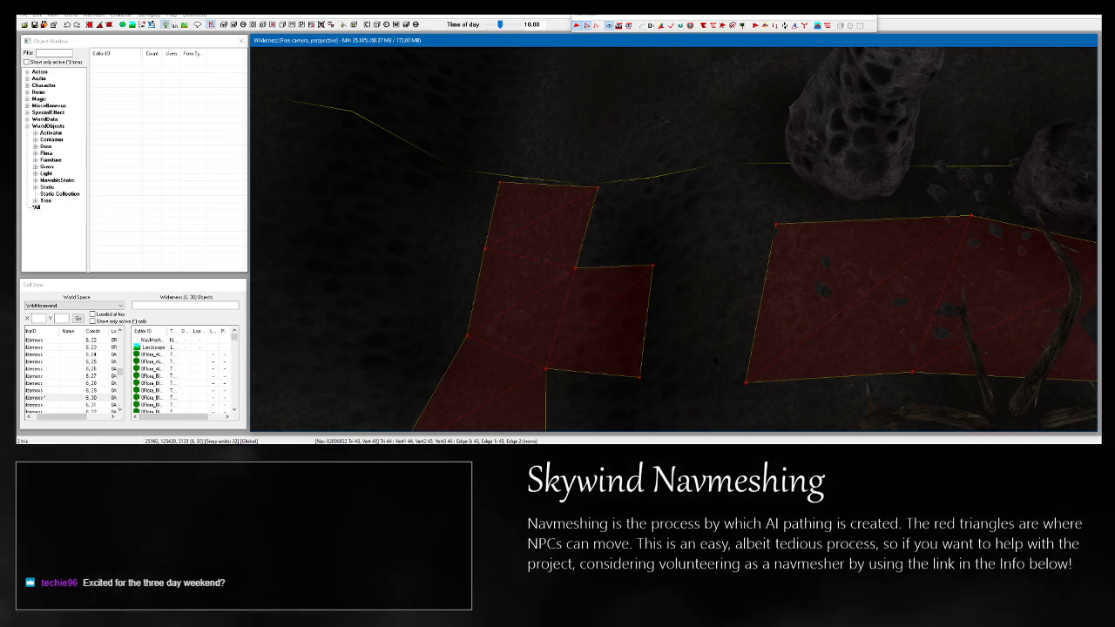
{"action": "middle_click_drag", "start_coordinate": [707, 335], "coordinate": [756, 238], "text": "shift"}
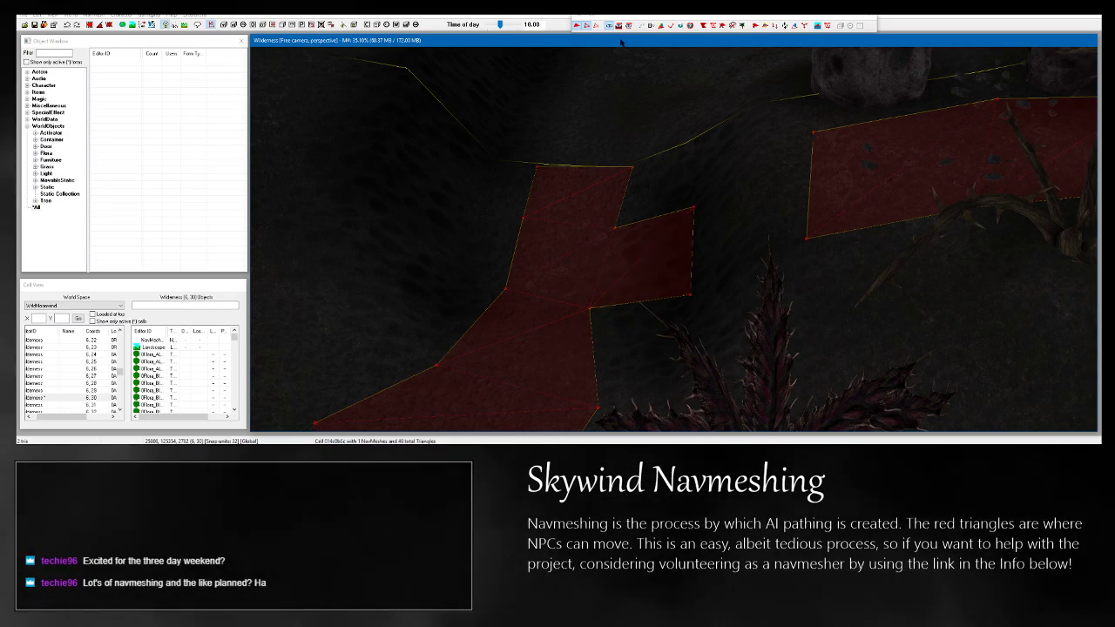
Adjust the two outer vertices of the small side block facing the steep gap.
{"action": "left_click", "coordinate": [577, 25]}
{"action": "middle_click_drag", "start_coordinate": [610, 114], "coordinate": [676, 172], "text": "shift"}
{"action": "left_click_drag", "start_coordinate": [676, 172], "coordinate": [697, 196]}
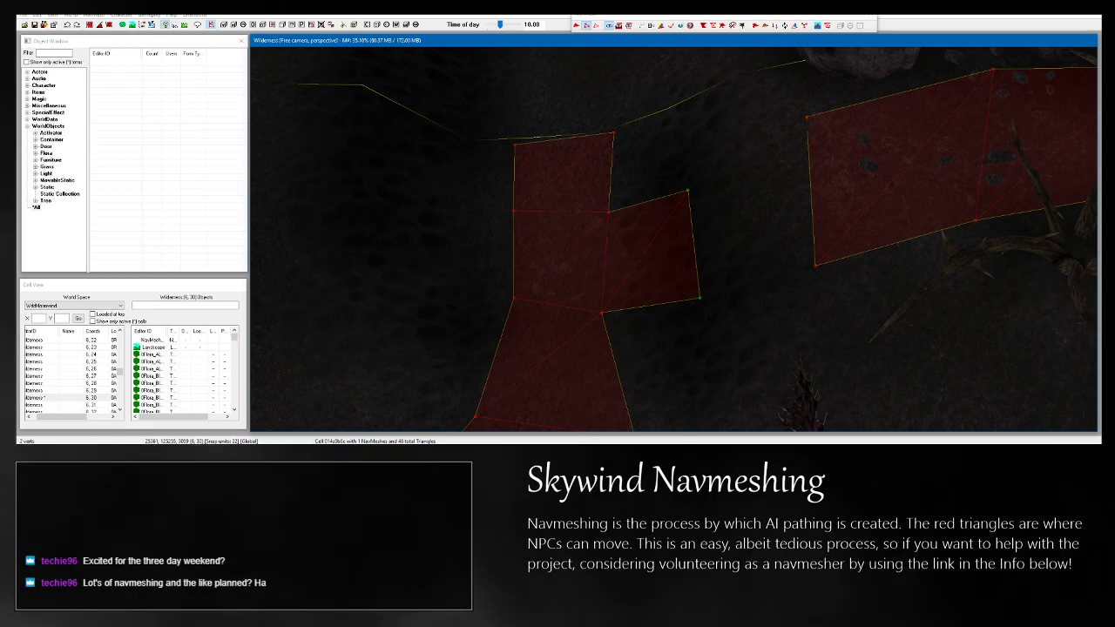
{"action": "middle_click_drag", "start_coordinate": [703, 326], "coordinate": [718, 340], "text": "shift"}
{"action": "scroll", "coordinate": [674, 239], "scroll_direction": "up", "scroll_amount": 5}
{"action": "scroll", "coordinate": [674, 240], "scroll_direction": "down", "scroll_amount": 3}
{"action": "middle_click_drag", "start_coordinate": [674, 240], "coordinate": [710, 217], "text": "shift"}
{"action": "left_click_drag", "start_coordinate": [705, 276], "coordinate": [693, 323]}
{"action": "middle_click_drag", "start_coordinate": [693, 324], "coordinate": [688, 374], "text": "shift"}
{"action": "middle_click_drag", "start_coordinate": [674, 239], "coordinate": [666, 279], "text": "shift"}
{"action": "key", "text": "d"}
{"action": "scroll", "coordinate": [674, 240], "scroll_direction": "down", "scroll_amount": 1}
{"action": "middle_click_drag", "start_coordinate": [674, 140], "coordinate": [734, 413]}
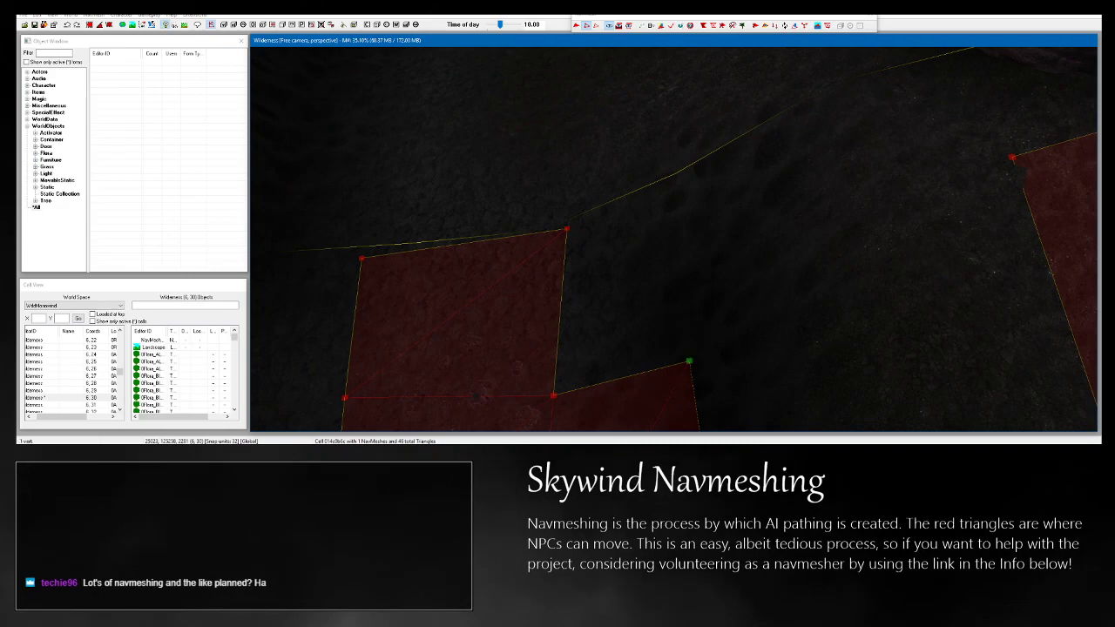
Place a new vertex near the cell border and fill the notch above the side block with triangles.
{"action": "left_click", "coordinate": [553, 396], "text": "ctrl"}
{"action": "right_click", "coordinate": [632, 204], "text": "ctrl"}
{"action": "left_click_drag", "start_coordinate": [559, 213], "coordinate": [594, 247], "text": "ctrl"}
{"action": "key", "text": "a"}
{"action": "middle_click_drag", "start_coordinate": [596, 242], "coordinate": [752, 244], "text": "shift"}
{"action": "left_click_drag", "start_coordinate": [836, 212], "coordinate": [452, 344]}
{"action": "left_click_drag", "start_coordinate": [513, 310], "coordinate": [502, 301]}
Fill the corner between the side block's lower outer vertex and the adjoining main mesh edge with a triangle.
{"action": "middle_click_drag", "start_coordinate": [512, 307], "coordinate": [653, 430], "text": "shift"}
{"action": "left_click", "coordinate": [597, 330]}
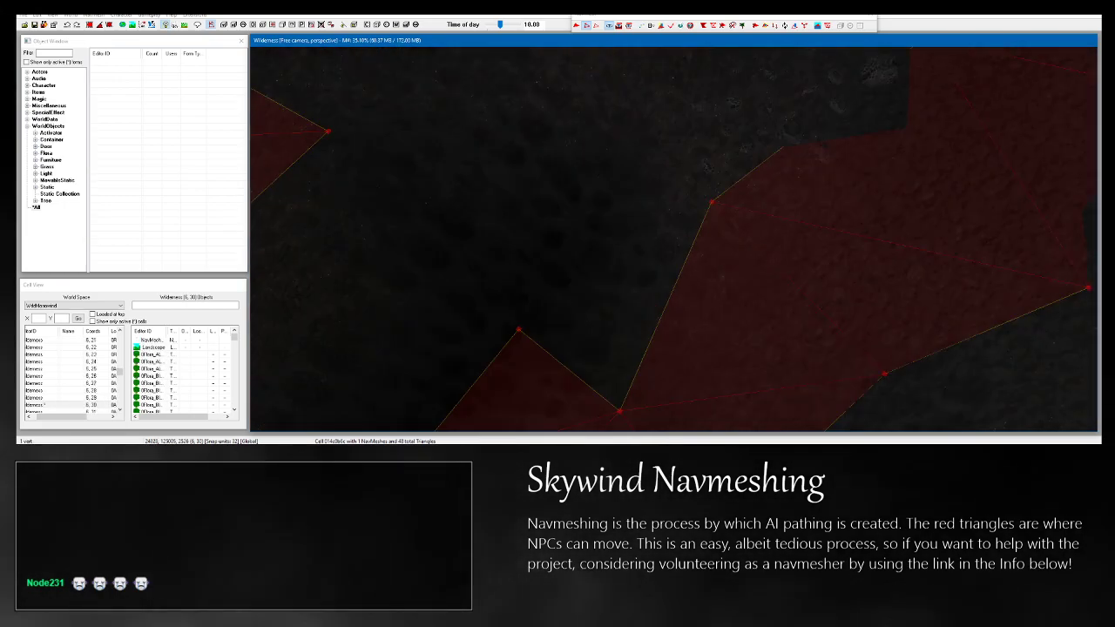
{"action": "left_click", "coordinate": [519, 329]}
{"action": "left_click", "coordinate": [619, 411], "text": "ctrl"}
{"action": "left_click", "coordinate": [712, 202], "text": "ctrl"}
{"action": "key", "text": "a"}
{"action": "middle_click_drag", "start_coordinate": [711, 203], "coordinate": [643, 190], "text": "shift"}
Join the new edge to the main mesh vertex near the red plants and add another triangle toward the plants.
{"action": "middle_click_drag", "start_coordinate": [736, 238], "coordinate": [740, 139], "text": "shift"}
{"action": "middle_click_drag", "start_coordinate": [793, 106], "coordinate": [636, 198]}
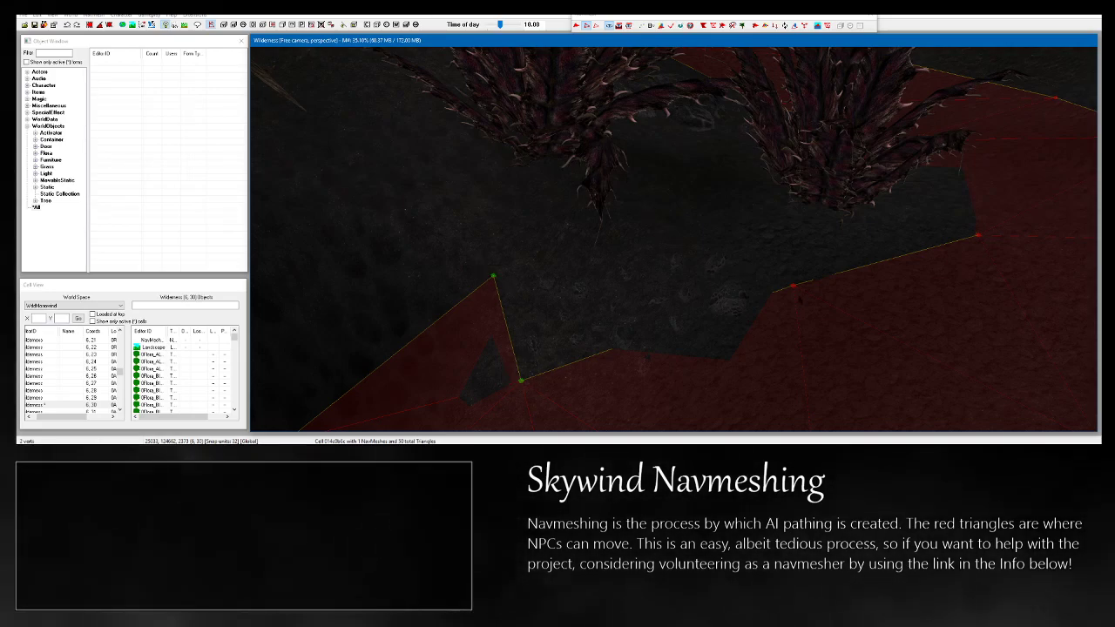
{"action": "left_click", "coordinate": [791, 286], "text": "ctrl"}
{"action": "key", "text": "a"}
{"action": "middle_click_drag", "start_coordinate": [791, 286], "coordinate": [734, 398], "text": "shift"}
{"action": "right_click", "coordinate": [709, 239], "text": "ctrl"}
{"action": "mouse_move", "coordinate": [709, 239]}
{"action": "middle_mouse_down", "text": "shift"}
{"action": "mouse_move", "coordinate": [740, 187]}
{"action": "mouse_move", "coordinate": [700, 246]}
{"action": "middle_mouse_up", "text": "shift"}
Fill the ground under the red plants with triangles joined to the surrounding main mesh vertices.
{"action": "middle_click_drag", "start_coordinate": [700, 246], "coordinate": [476, 135]}
{"action": "left_click", "coordinate": [761, 254], "text": "ctrl"}
{"action": "key", "text": "a"}
{"action": "middle_click_drag", "start_coordinate": [763, 251], "coordinate": [695, 385], "text": "shift"}
{"action": "left_click_drag", "start_coordinate": [775, 259], "coordinate": [777, 263], "text": "ctrl"}
{"action": "key", "text": "a"}
{"action": "middle_click_drag", "start_coordinate": [776, 263], "coordinate": [914, 262], "text": "shift"}
{"action": "middle_click_drag", "start_coordinate": [697, 227], "coordinate": [533, 303]}
{"action": "key", "text": "a"}
Close the gap between the red plant and the adjacent straight strip with a triangle, and add another triangle beyond the plant.
{"action": "middle_click_drag", "start_coordinate": [555, 260], "coordinate": [449, 290]}
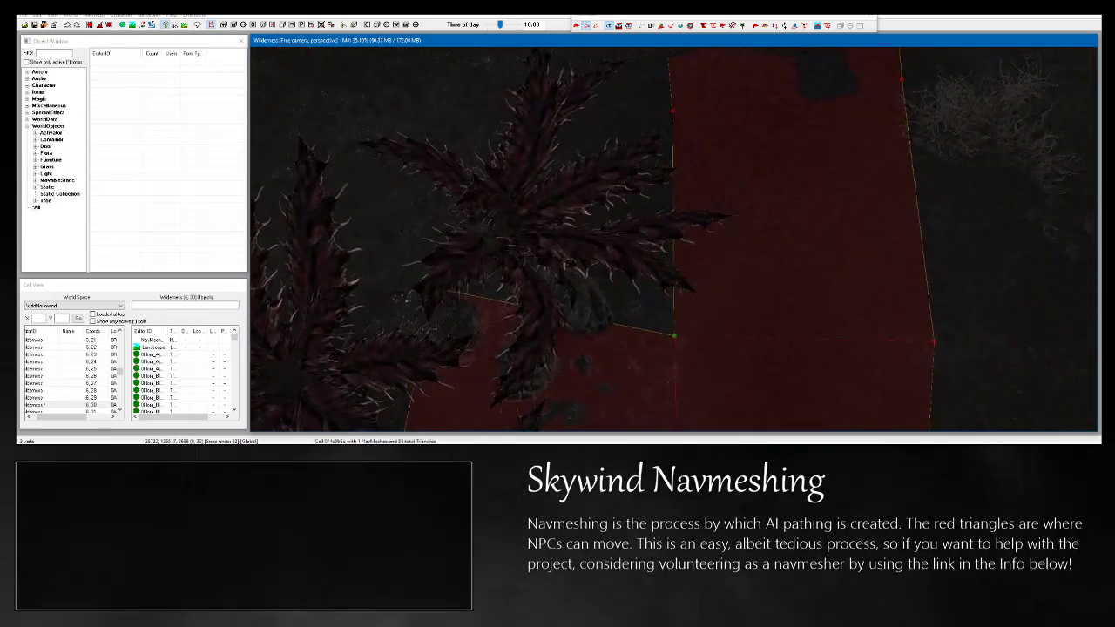
{"action": "left_click_drag", "start_coordinate": [661, 129], "coordinate": [655, 132], "text": "ctrl"}
{"action": "key", "text": "a"}
{"action": "middle_click_drag", "start_coordinate": [655, 132], "coordinate": [794, 292]}
{"action": "right_click", "coordinate": [586, 276], "text": "ctrl"}
{"action": "middle_click_drag", "start_coordinate": [586, 277], "coordinate": [595, 236], "text": "shift"}
{"action": "scroll", "coordinate": [596, 236], "scroll_direction": "down", "scroll_amount": 3}
{"action": "middle_click_drag", "start_coordinate": [383, 252], "coordinate": [496, 200]}
{"action": "middle_click_drag", "start_coordinate": [497, 201], "coordinate": [512, 410]}
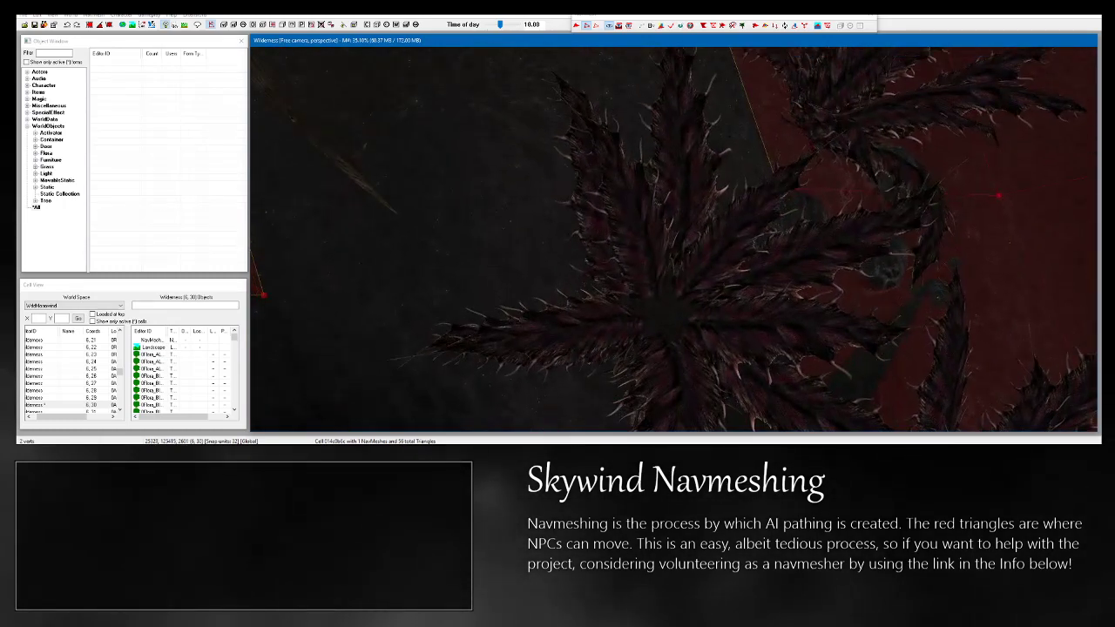
Place a vertex past the red plant's tip and connect it to the neighbouring mesh vertex with a triangle.
{"action": "middle_click_drag", "start_coordinate": [538, 228], "coordinate": [473, 312], "text": "shift"}
{"action": "right_click", "coordinate": [539, 97], "text": "ctrl"}
{"action": "left_click_drag", "start_coordinate": [719, 100], "coordinate": [783, 144], "text": "ctrl"}
{"action": "key", "text": "a"}
{"action": "middle_click_drag", "start_coordinate": [784, 144], "coordinate": [796, 233], "text": "shift"}
{"action": "scroll", "coordinate": [775, 244], "scroll_direction": "down", "scroll_amount": 3}
{"action": "middle_click_drag", "start_coordinate": [704, 221], "coordinate": [701, 236], "text": "shift"}
Connect the red plant area to the end of the rock-side strip with triangles beside the bare thorny plant.
{"action": "left_click_drag", "start_coordinate": [768, 237], "coordinate": [793, 253]}
{"action": "middle_click_drag", "start_coordinate": [793, 253], "coordinate": [776, 417], "text": "shift"}
{"action": "left_click_drag", "start_coordinate": [745, 181], "coordinate": [811, 239], "text": "ctrl"}
{"action": "key", "text": "a"}
{"action": "left_click_drag", "start_coordinate": [576, 230], "coordinate": [659, 314], "text": "ctrl"}
{"action": "key", "text": "a"}
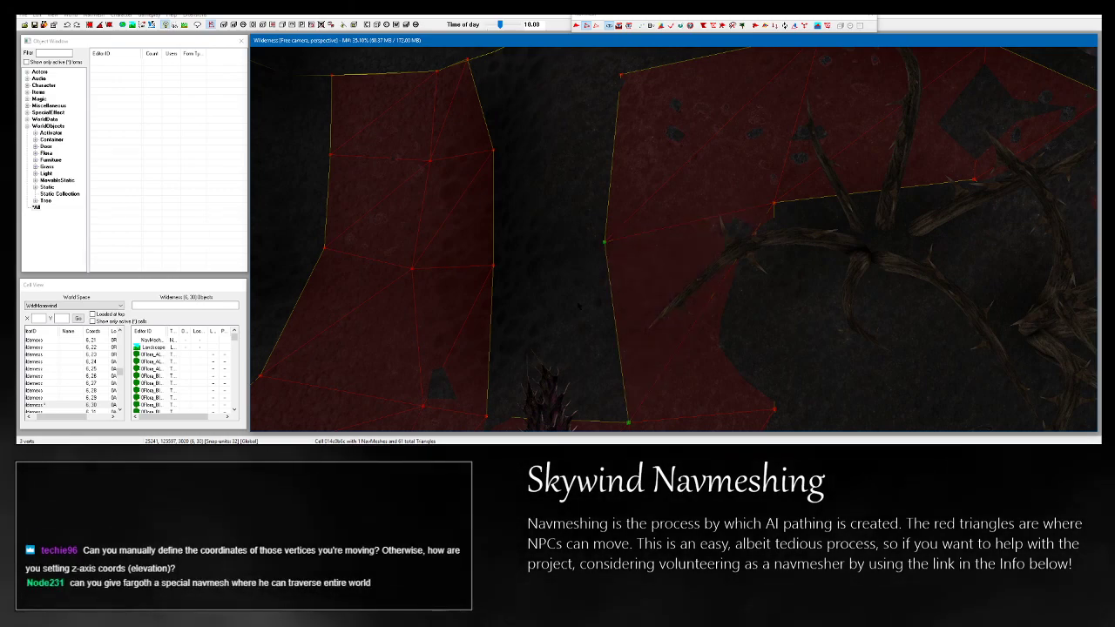
{"action": "key", "text": "d"}
Adjust the inner edge vertex of the connecting strip between the bare thorny plant and the red plant.
{"action": "middle_click_drag", "start_coordinate": [579, 307], "coordinate": [723, 301], "text": "shift"}
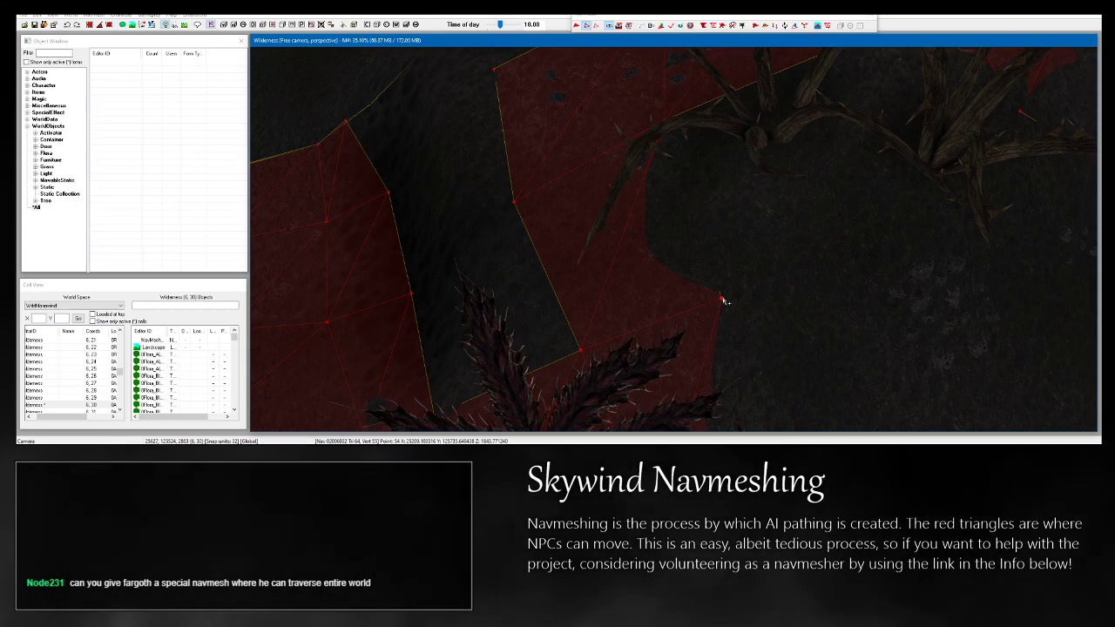
{"action": "mouse_move", "coordinate": [721, 300]}
{"action": "left_mouse_down"}
{"action": "mouse_move", "coordinate": [732, 261]}
{"action": "mouse_move", "coordinate": [728, 299]}
{"action": "mouse_move", "coordinate": [728, 281]}
{"action": "left_mouse_up"}
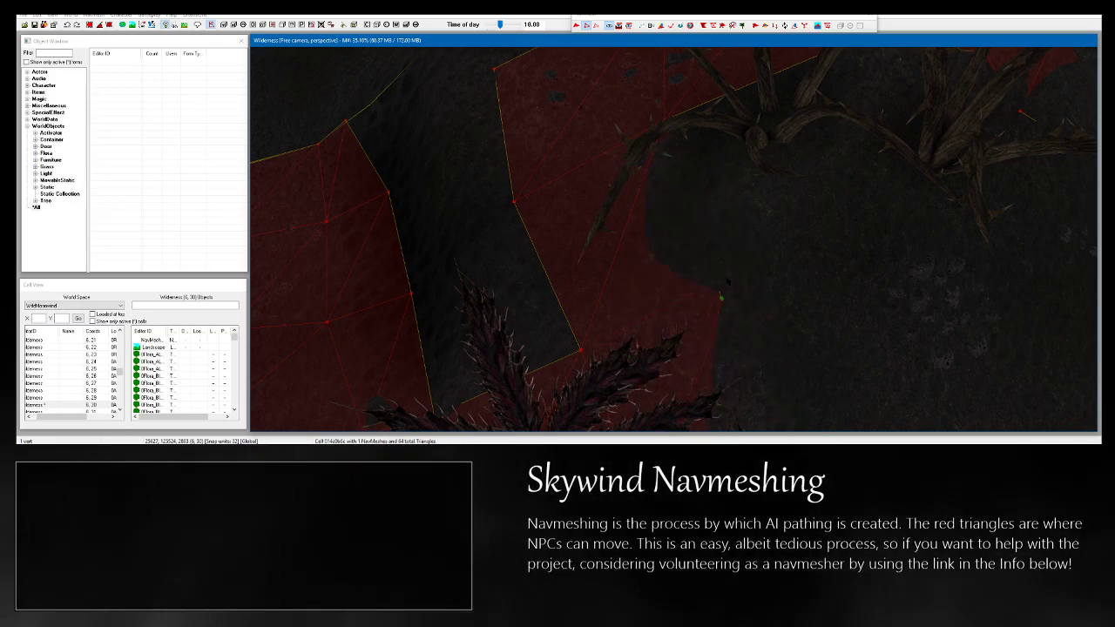
{"action": "middle_click_drag", "start_coordinate": [727, 281], "coordinate": [611, 278], "text": "shift"}
{"action": "left_click", "coordinate": [748, 298]}
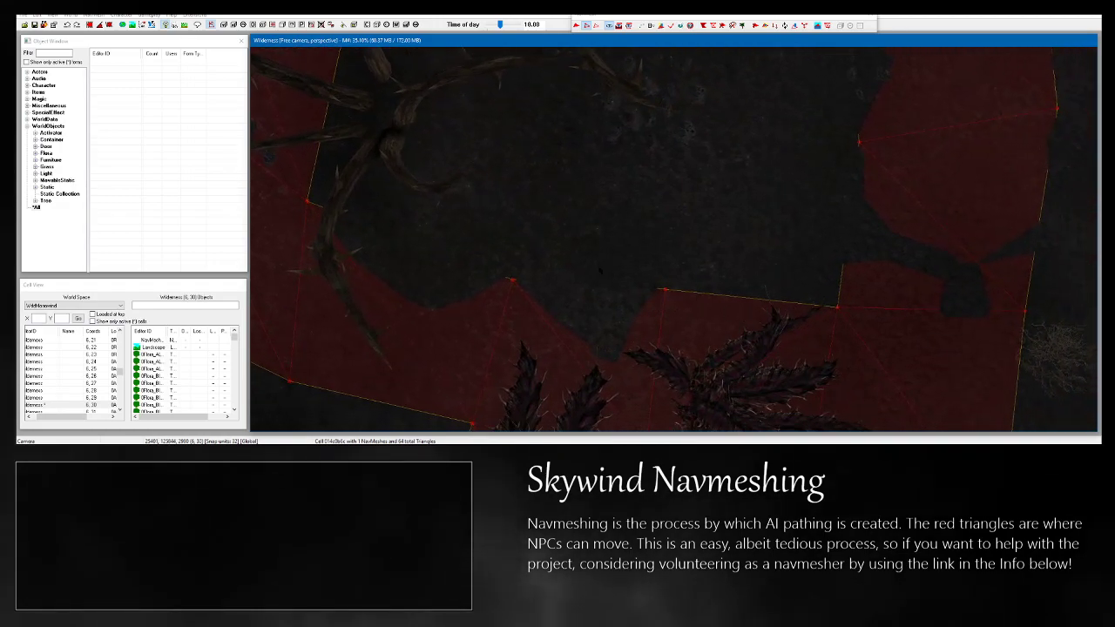
Extend the mesh from the red plant's edge with triangles into the open ground beside the bare thorny plant.
{"action": "middle_click_drag", "start_coordinate": [693, 310], "coordinate": [556, 260], "text": "shift"}
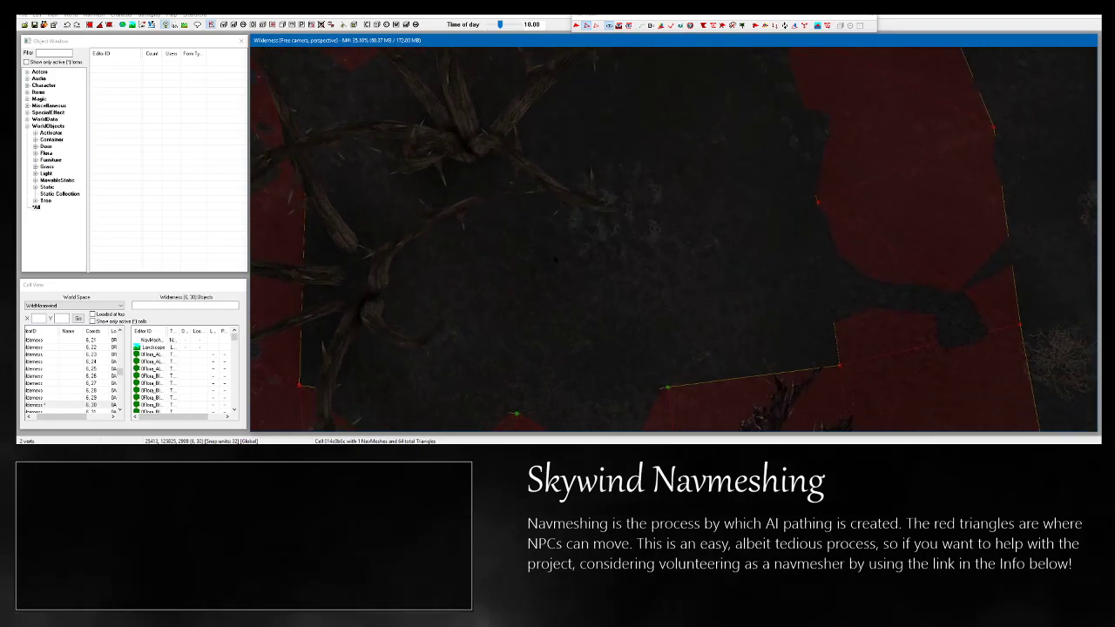
{"action": "middle_click_drag", "start_coordinate": [647, 232], "coordinate": [483, 309], "text": "shift"}
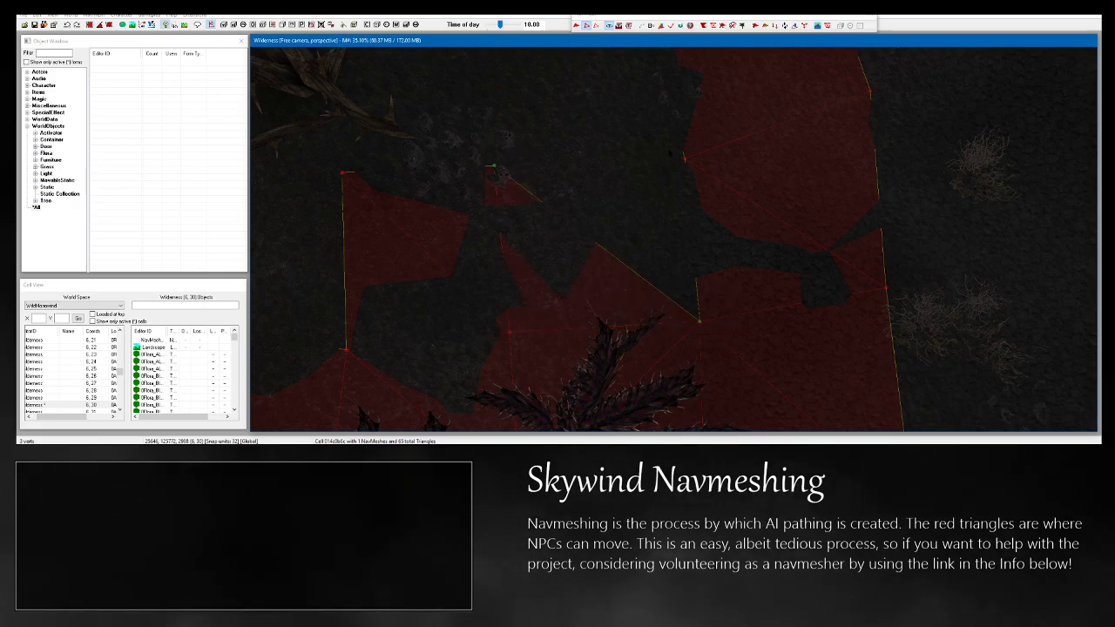
{"action": "left_click_drag", "start_coordinate": [734, 198], "coordinate": [735, 201]}
{"action": "middle_click_drag", "start_coordinate": [720, 193], "coordinate": [711, 262], "text": "shift"}
{"action": "right_click", "coordinate": [529, 157], "text": "ctrl"}
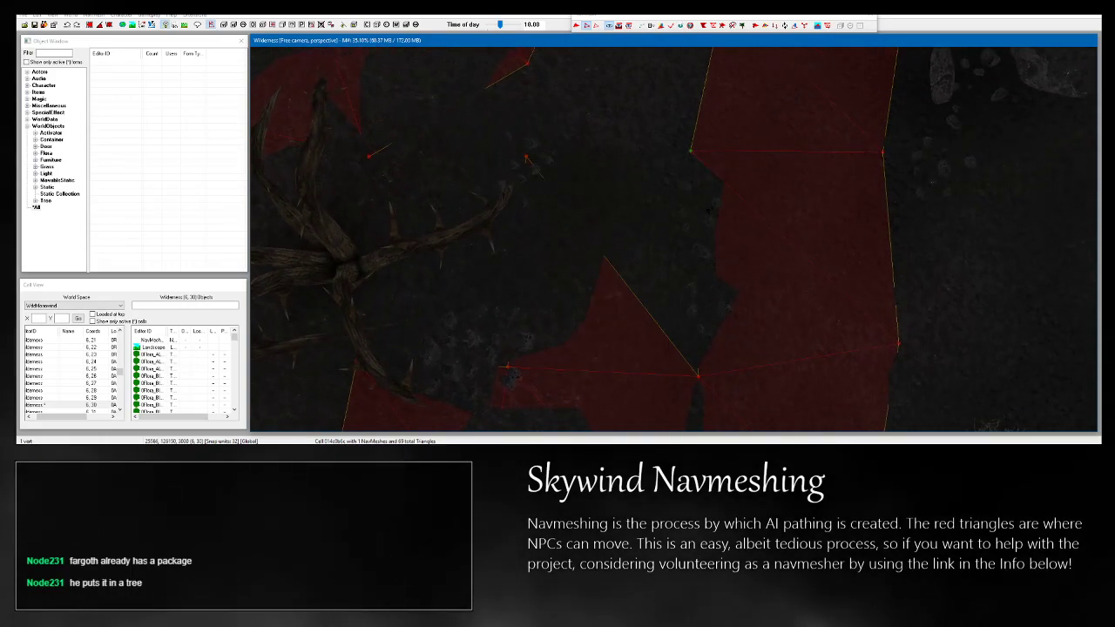
{"action": "left_click", "coordinate": [527, 159], "text": "ctrl"}
{"action": "key", "text": "a"}
Fill the gap between the new vertices by the bare thorny plant and the neighbouring straight strip with triangles.
{"action": "middle_click_drag", "start_coordinate": [728, 407], "coordinate": [692, 424], "text": "shift"}
{"action": "left_click_drag", "start_coordinate": [531, 116], "coordinate": [558, 138], "text": "ctrl"}
{"action": "key", "text": "a"}
{"action": "middle_click_drag", "start_coordinate": [562, 146], "coordinate": [474, 322]}
{"action": "left_click_drag", "start_coordinate": [641, 183], "coordinate": [716, 241], "text": "ctrl"}
{"action": "key", "text": "a"}
{"action": "left_click_drag", "start_coordinate": [598, 359], "coordinate": [646, 405], "text": "ctrl"}
{"action": "left_click_drag", "start_coordinate": [665, 178], "coordinate": [722, 231], "text": "ctrl"}
{"action": "key", "text": "a"}
{"action": "left_click_drag", "start_coordinate": [509, 125], "coordinate": [566, 188], "text": "ctrl"}
{"action": "key", "text": "a"}
{"action": "middle_click_drag", "start_coordinate": [567, 191], "coordinate": [537, 195], "text": "shift"}
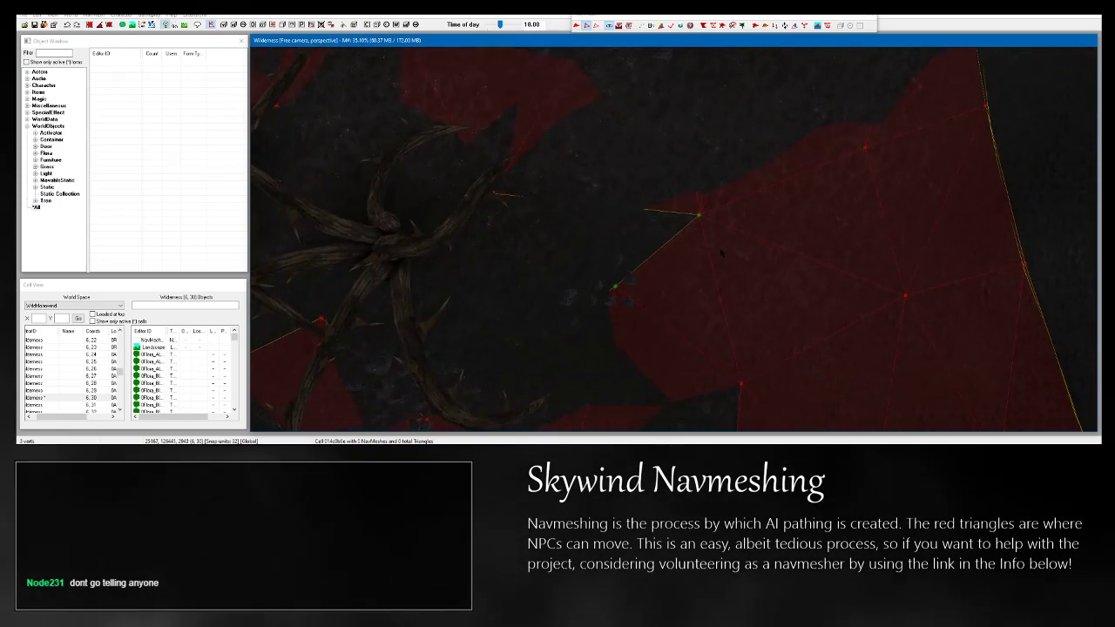
Adjust the mesh vertex at the small rocks beside the bare thorny plant.
{"action": "middle_click_drag", "start_coordinate": [707, 253], "coordinate": [679, 228], "text": "shift"}
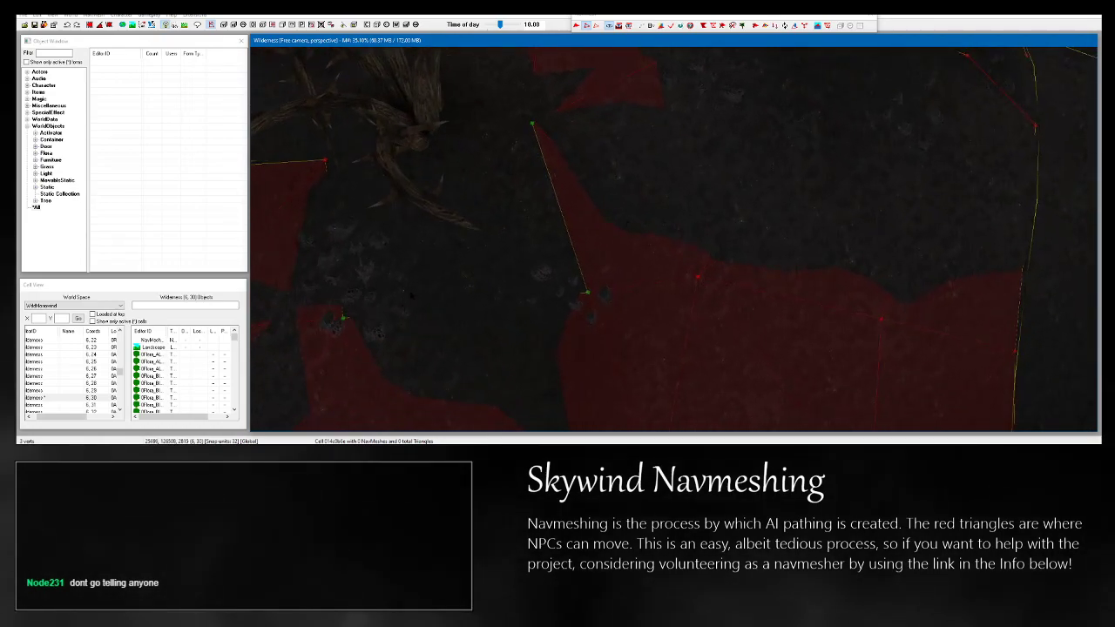
{"action": "mouse_move", "coordinate": [679, 228]}
{"action": "middle_mouse_down", "text": "shift"}
{"action": "mouse_move", "coordinate": [664, 241]}
{"action": "mouse_move", "coordinate": [655, 228]}
{"action": "mouse_move", "coordinate": [695, 232]}
{"action": "middle_mouse_up", "text": "shift"}
{"action": "left_click", "coordinate": [487, 358]}
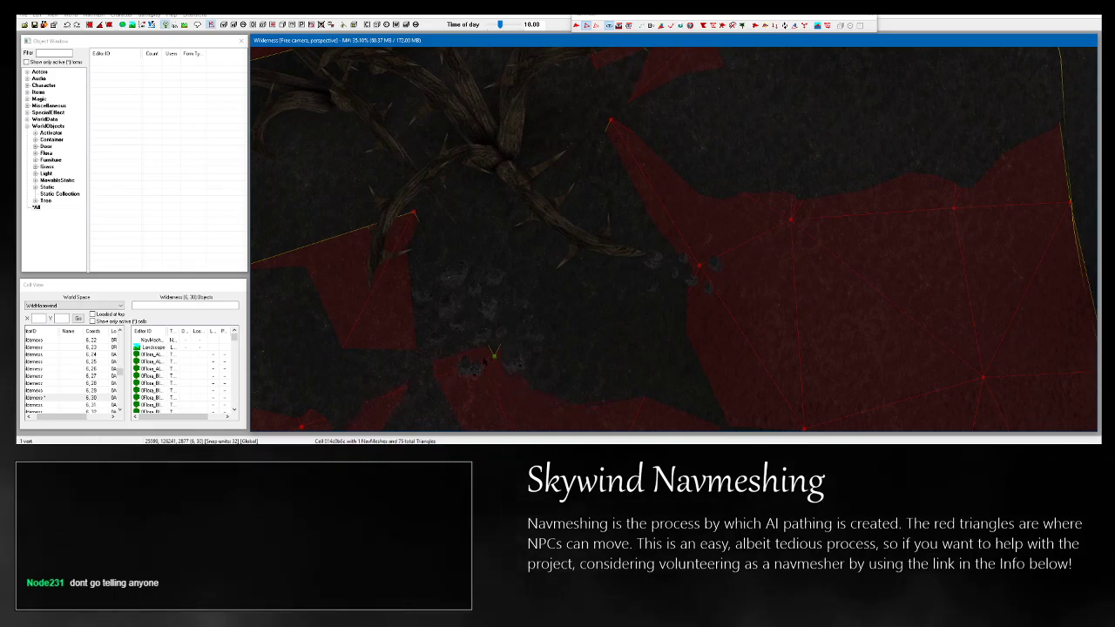
{"action": "left_click_drag", "start_coordinate": [491, 352], "coordinate": [491, 349]}
Extend the mesh with new vertices and triangles through the passage between the large boulders.
{"action": "middle_click_drag", "start_coordinate": [570, 305], "coordinate": [599, 324], "text": "shift"}
{"action": "left_click", "coordinate": [689, 286], "text": "ctrl"}
{"action": "right_click", "coordinate": [604, 216], "text": "ctrl"}
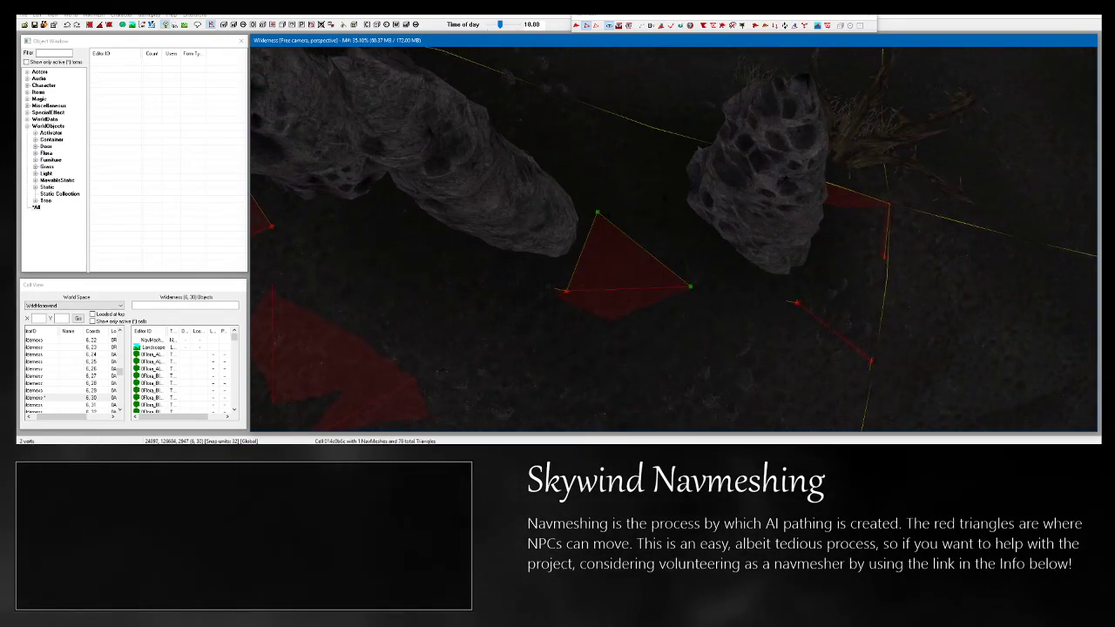
{"action": "right_click", "coordinate": [674, 198], "text": "ctrl"}
{"action": "middle_click_drag", "start_coordinate": [674, 198], "coordinate": [655, 217], "text": "shift"}
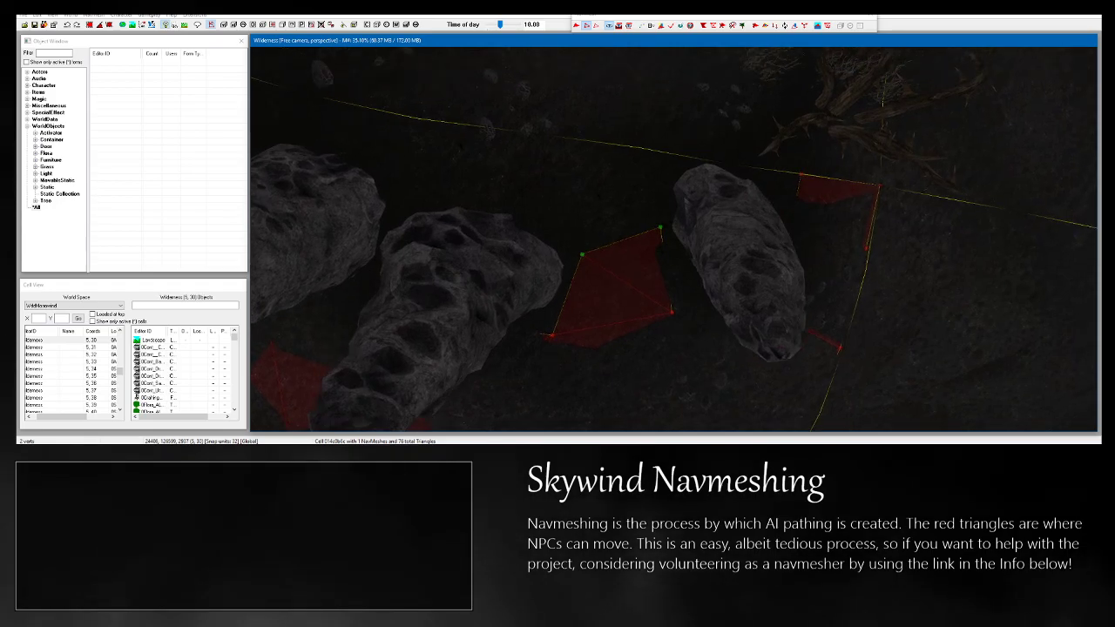
{"action": "right_click", "coordinate": [429, 129], "text": "ctrl"}
{"action": "left_click_drag", "start_coordinate": [383, 88], "coordinate": [667, 149]}
{"action": "middle_click_drag", "start_coordinate": [667, 148], "coordinate": [400, 52], "text": "shift"}
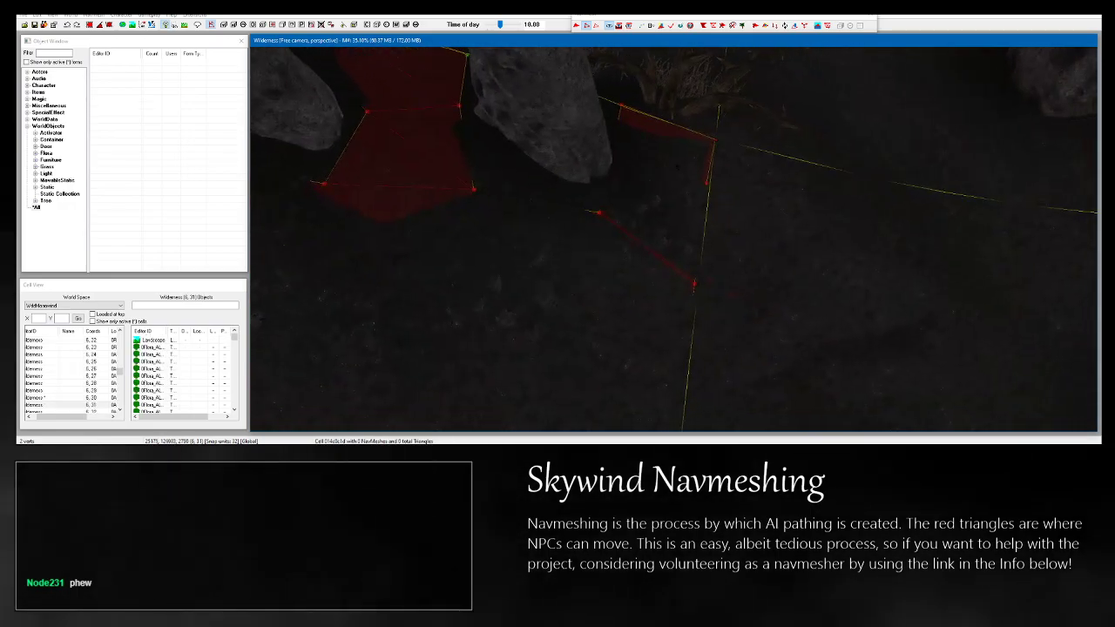
Move the stray mesh vertices along the cell edge onto the yellow cell border line.
{"action": "left_click_drag", "start_coordinate": [707, 184], "coordinate": [712, 187]}
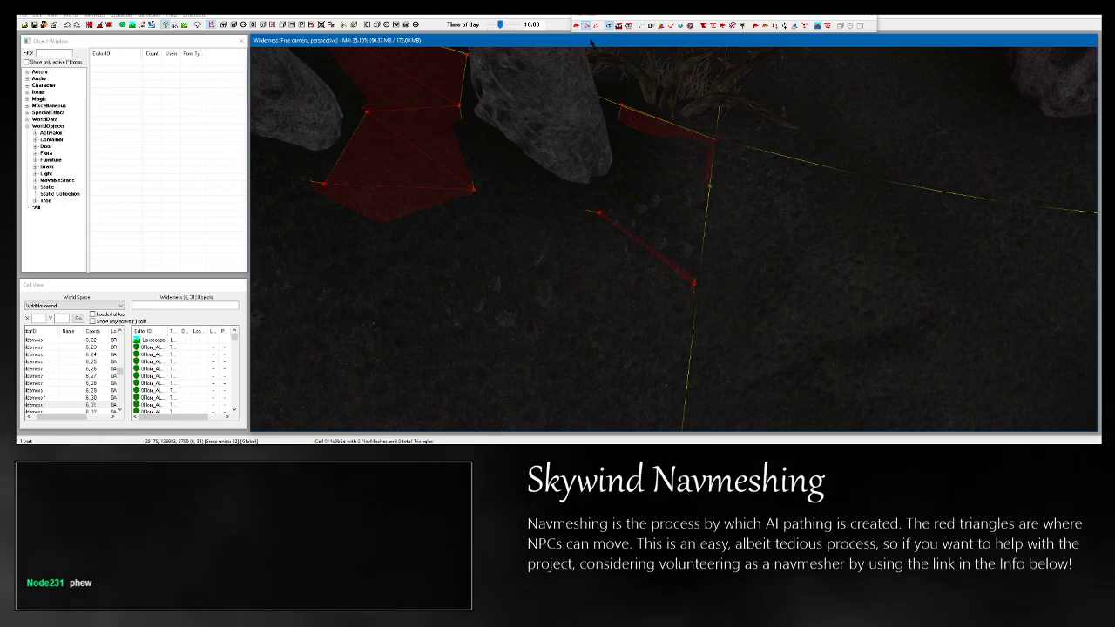
{"action": "left_click", "coordinate": [618, 27]}
{"action": "middle_click_drag", "start_coordinate": [644, 122], "coordinate": [579, 160], "text": "shift"}
{"action": "left_click_drag", "start_coordinate": [579, 160], "coordinate": [624, 205]}
{"action": "key", "text": "c"}
{"action": "middle_click_drag", "start_coordinate": [623, 205], "coordinate": [617, 231], "text": "shift"}
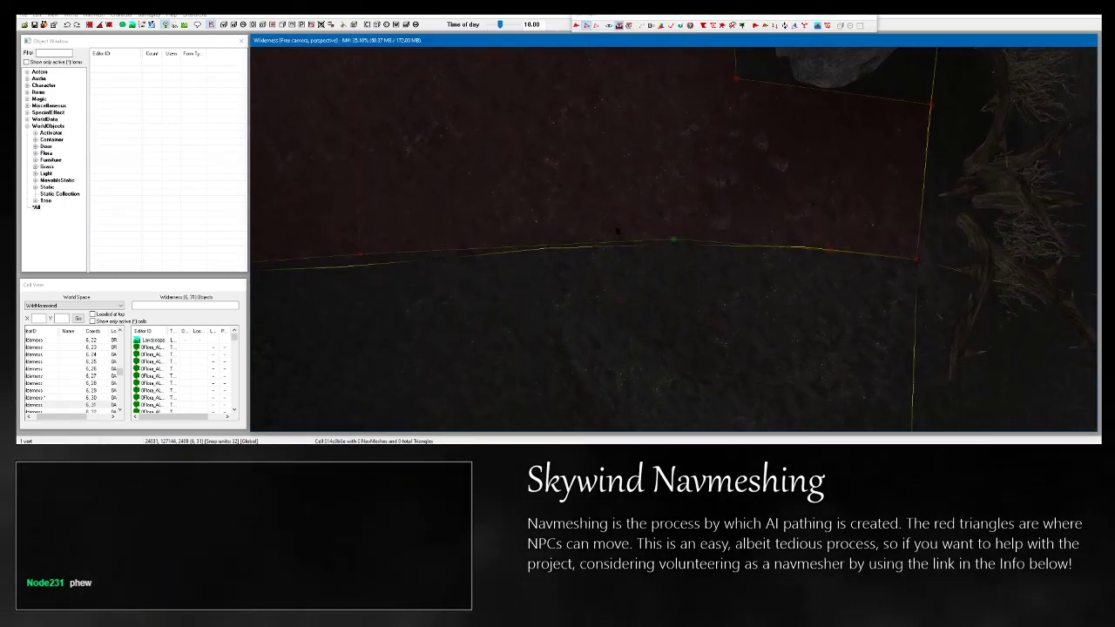
{"action": "left_click_drag", "start_coordinate": [671, 241], "coordinate": [679, 246]}
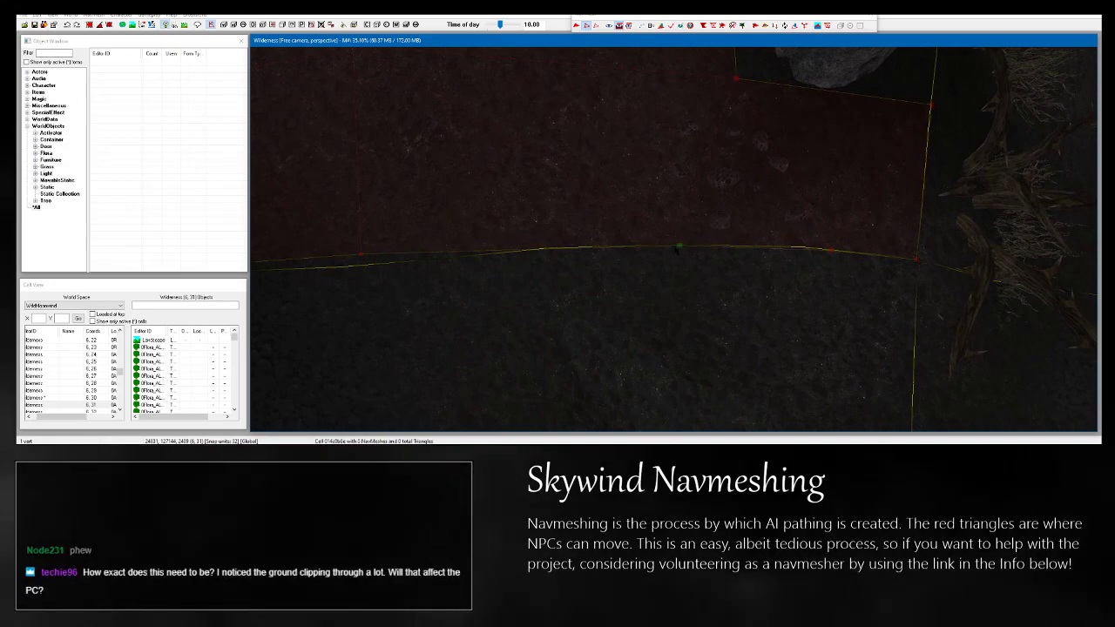
{"action": "middle_click_drag", "start_coordinate": [614, 288], "coordinate": [625, 290], "text": "shift"}
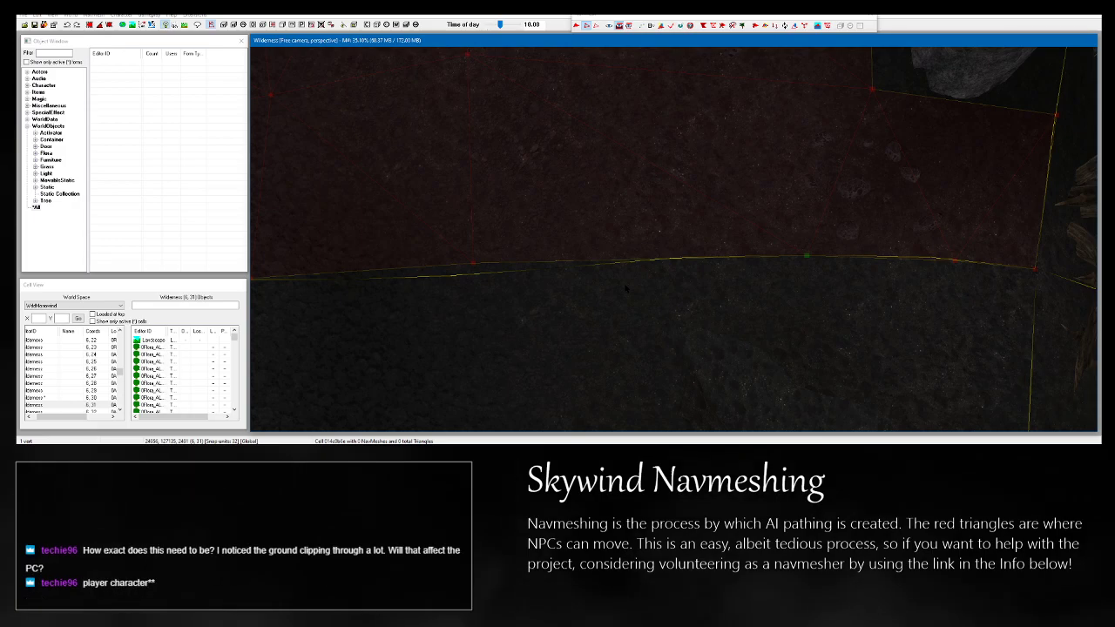
{"action": "left_click", "coordinate": [473, 264]}
{"action": "left_click_drag", "start_coordinate": [474, 264], "coordinate": [456, 276]}
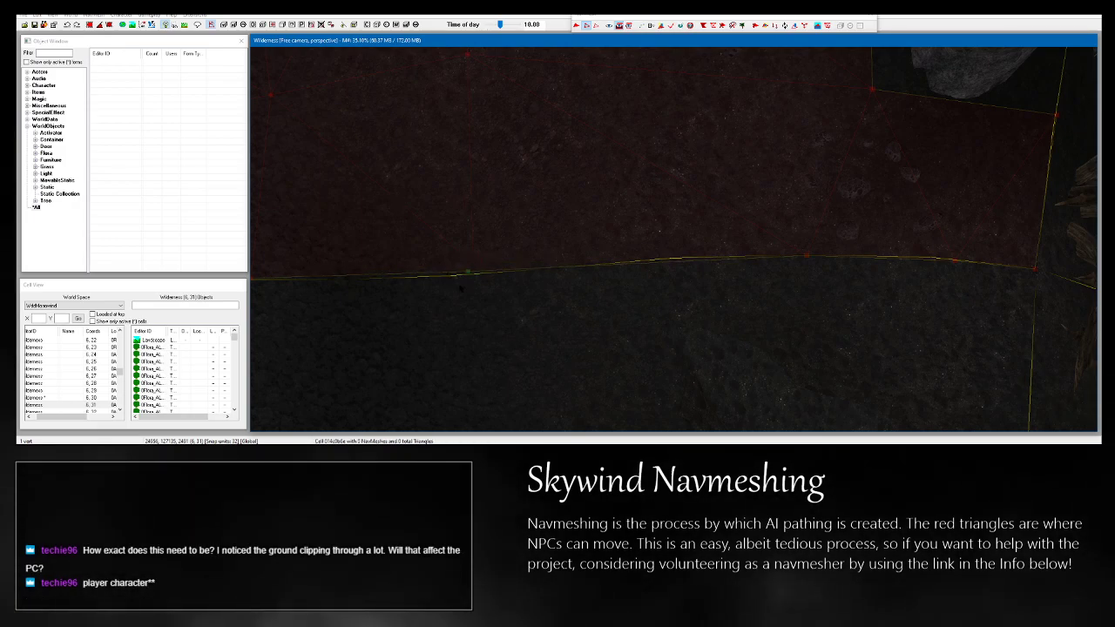
{"action": "mouse_move", "coordinate": [460, 289]}
{"action": "middle_mouse_down"}
{"action": "mouse_move", "coordinate": [477, 291]}
{"action": "mouse_move", "coordinate": [438, 307]}
{"action": "mouse_move", "coordinate": [462, 296]}
{"action": "middle_mouse_up"}
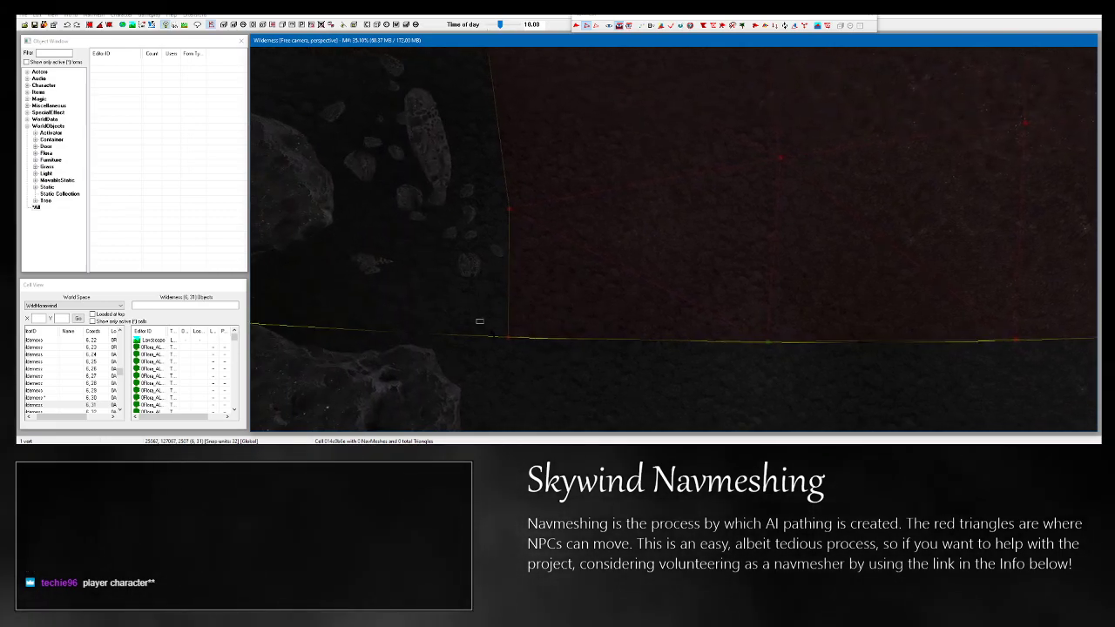
Extend the mesh corner with two triangles between the border-side boulders, placing the outer vertex on the cell border line.
{"action": "middle_click_drag", "start_coordinate": [537, 337], "coordinate": [425, 340], "text": "shift"}
{"action": "middle_click_drag", "start_coordinate": [456, 305], "coordinate": [471, 318], "text": "shift"}
{"action": "left_click_drag", "start_coordinate": [616, 316], "coordinate": [646, 345]}
{"action": "left_click_drag", "start_coordinate": [479, 322], "coordinate": [523, 363], "text": "ctrl"}
{"action": "mouse_move", "coordinate": [524, 362]}
{"action": "middle_mouse_down", "text": "shift"}
{"action": "mouse_move", "coordinate": [524, 335]}
{"action": "mouse_move", "coordinate": [522, 352]}
{"action": "middle_mouse_up", "text": "shift"}
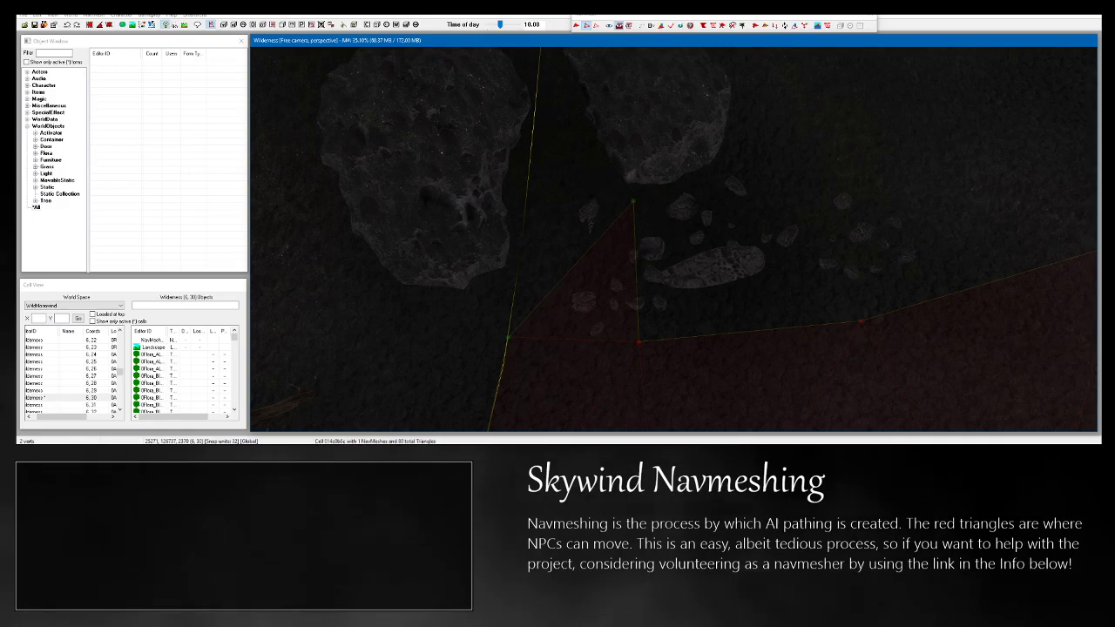
{"action": "left_click", "coordinate": [535, 153]}
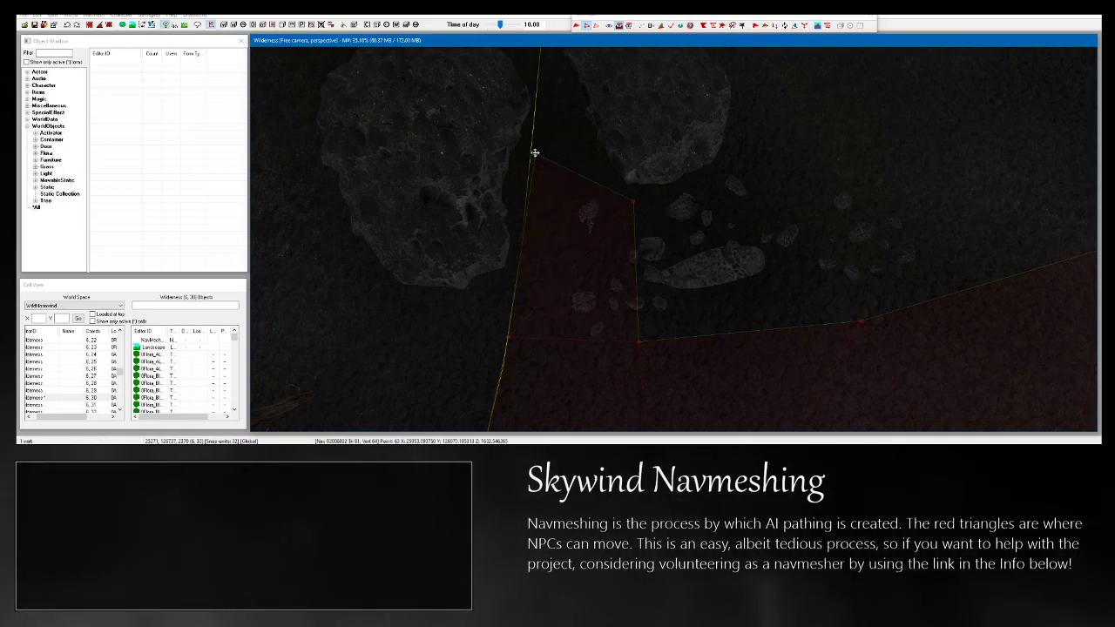
{"action": "mouse_move", "coordinate": [530, 163]}
{"action": "middle_mouse_down", "text": "shift"}
{"action": "mouse_move", "coordinate": [510, 163]}
{"action": "mouse_move", "coordinate": [529, 164]}
{"action": "middle_mouse_up", "text": "shift"}
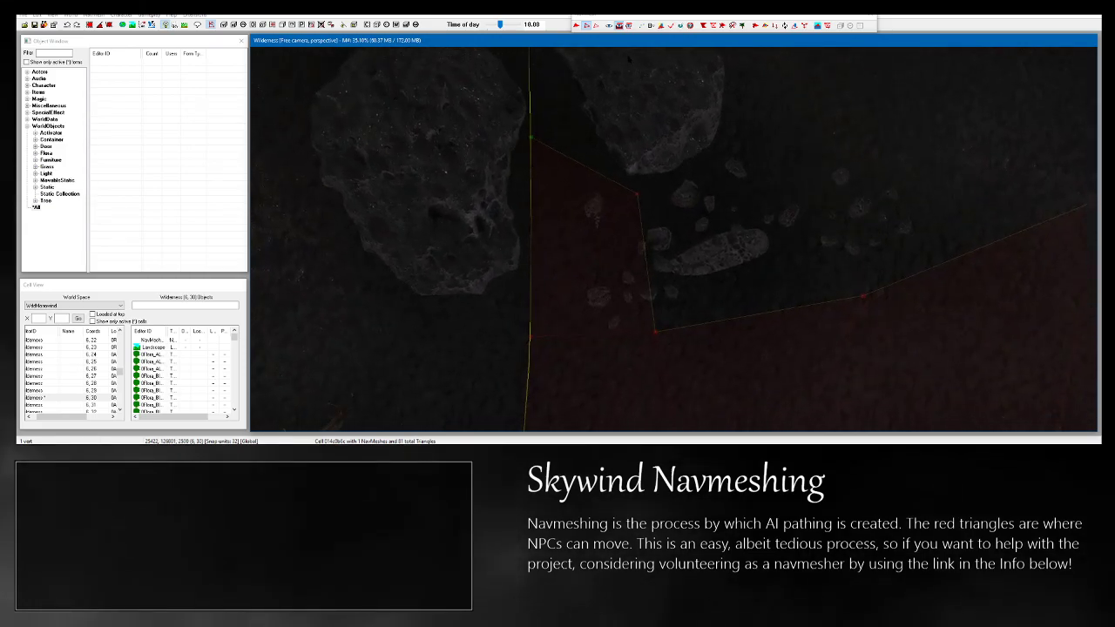
Add a vertex beyond the boulder and cover the scattered small rocks below it with triangles.
{"action": "left_click", "coordinate": [608, 27]}
{"action": "middle_click_drag", "start_coordinate": [822, 266], "coordinate": [683, 223]}
{"action": "left_click_drag", "start_coordinate": [685, 226], "coordinate": [730, 273]}
{"action": "left_click_drag", "start_coordinate": [463, 260], "coordinate": [537, 319], "text": "ctrl"}
{"action": "middle_click_drag", "start_coordinate": [537, 319], "coordinate": [506, 389], "text": "shift"}
{"action": "right_click", "coordinate": [632, 209], "text": "ctrl"}
{"action": "left_click_drag", "start_coordinate": [459, 227], "coordinate": [534, 267], "text": "ctrl"}
{"action": "key", "text": "a"}
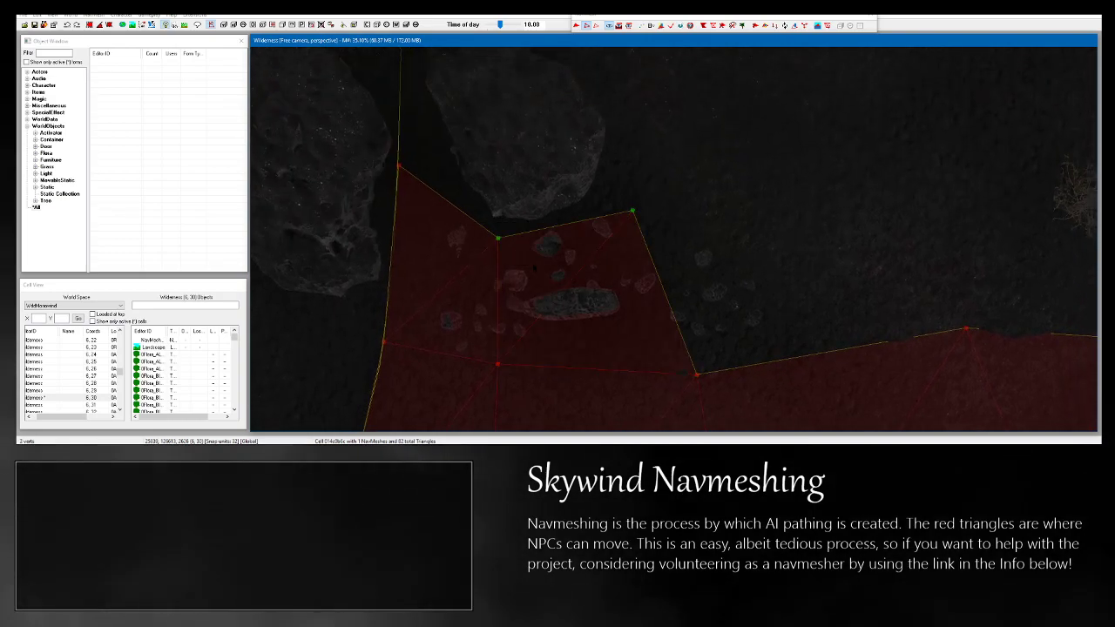
Extend the mesh edge next to the small rocks with triangles out into the open ground past the boulder.
{"action": "middle_click_drag", "start_coordinate": [683, 374], "coordinate": [379, 312]}
{"action": "left_click_drag", "start_coordinate": [633, 243], "coordinate": [700, 305]}
{"action": "middle_click_drag", "start_coordinate": [699, 305], "coordinate": [700, 248], "text": "shift"}
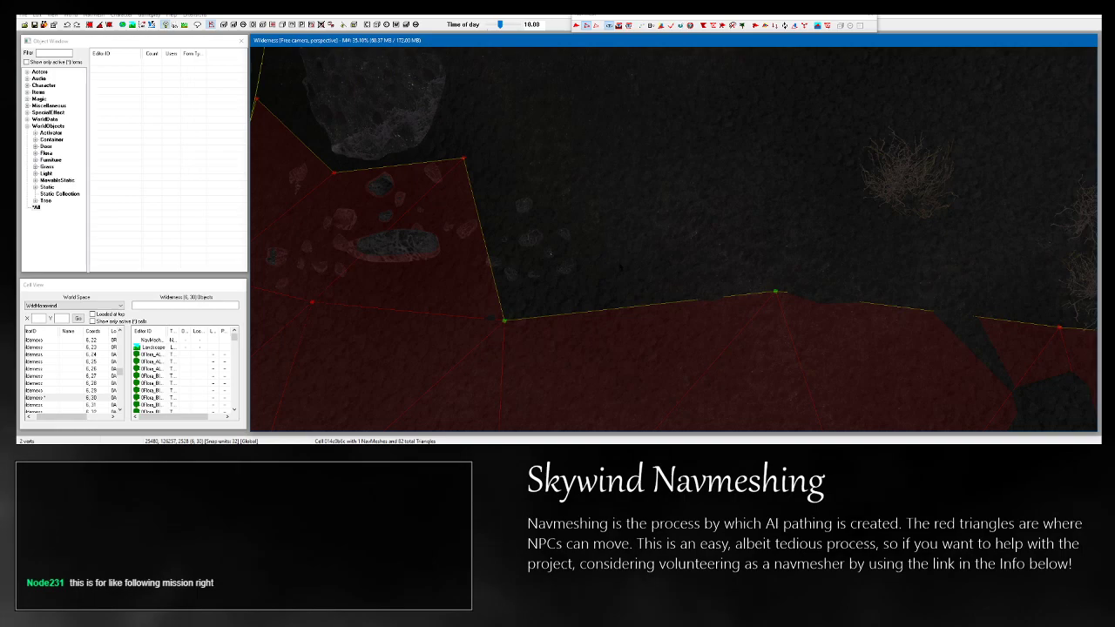
{"action": "scroll", "coordinate": [641, 259], "scroll_direction": "down", "scroll_amount": 2}
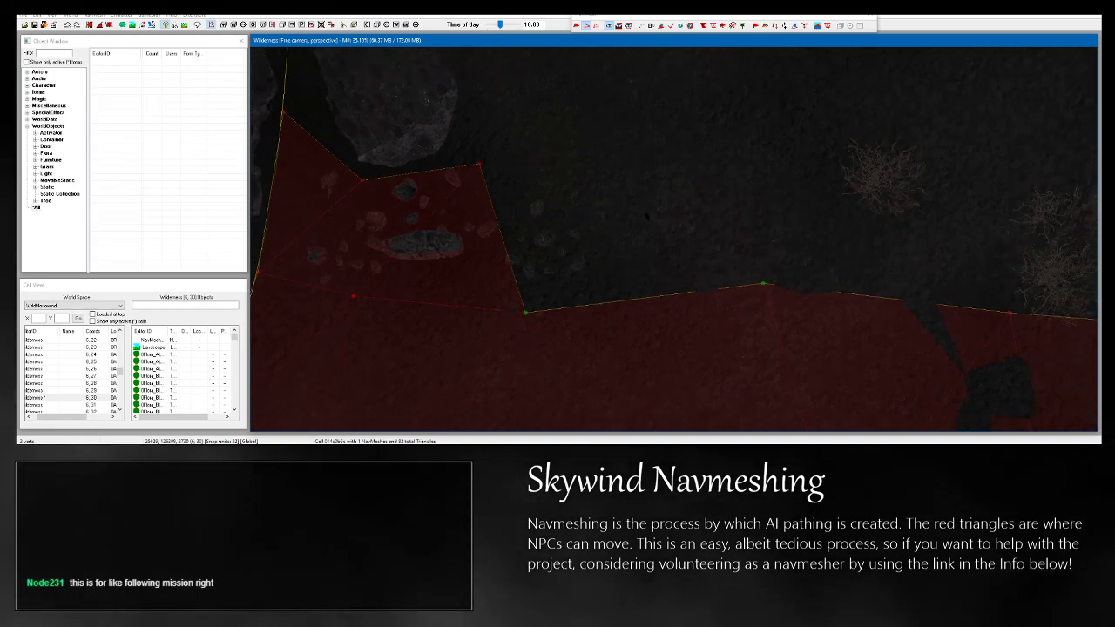
{"action": "scroll", "coordinate": [673, 239], "scroll_direction": "down", "scroll_amount": 2}
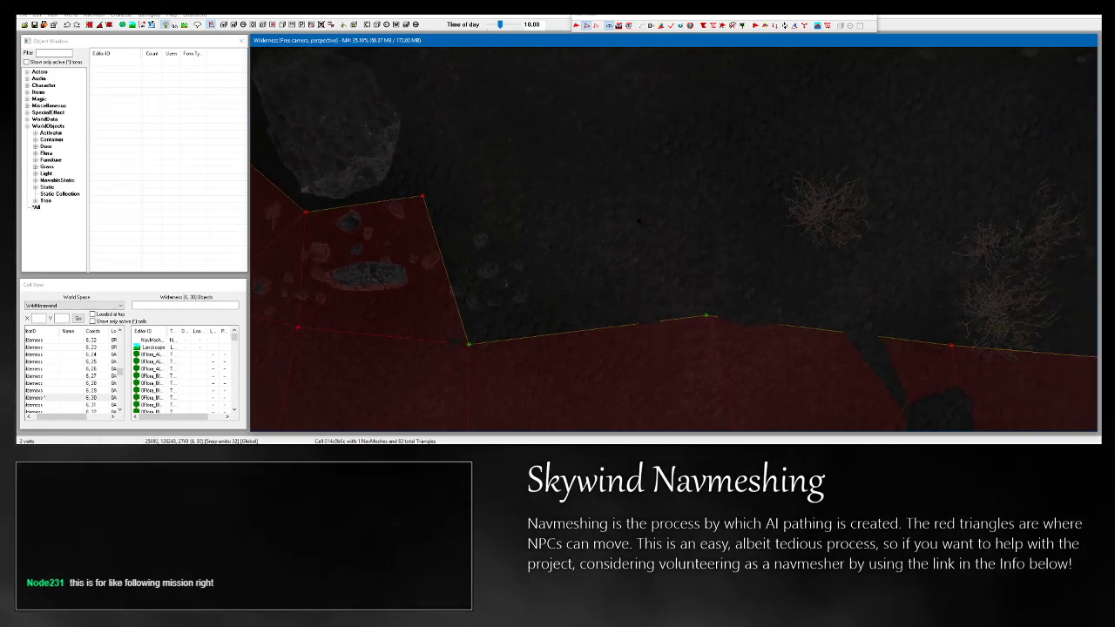
{"action": "right_click", "coordinate": [652, 123], "text": "ctrl"}
{"action": "left_click", "coordinate": [445, 201], "text": "ctrl"}
{"action": "middle_click_drag", "start_coordinate": [520, 171], "coordinate": [540, 218]}
{"action": "middle_click_drag", "start_coordinate": [658, 152], "coordinate": [682, 222], "text": "shift"}
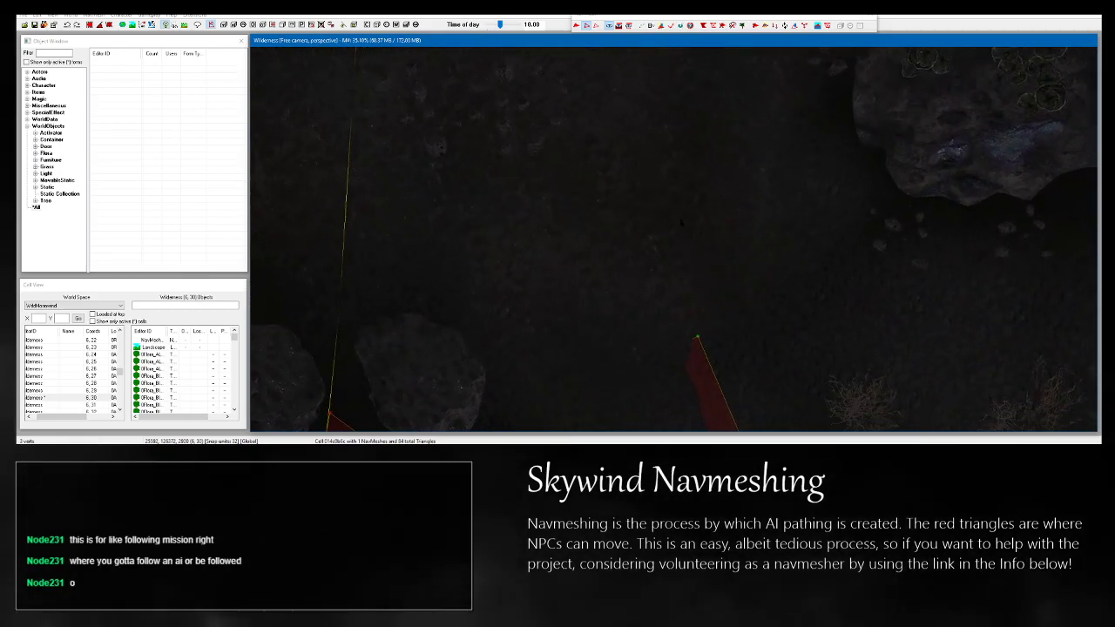
{"action": "mouse_move", "coordinate": [479, 269]}
{"action": "middle_mouse_down", "text": "shift"}
{"action": "mouse_move", "coordinate": [475, 187]}
{"action": "mouse_move", "coordinate": [490, 272]}
{"action": "middle_mouse_up", "text": "shift"}
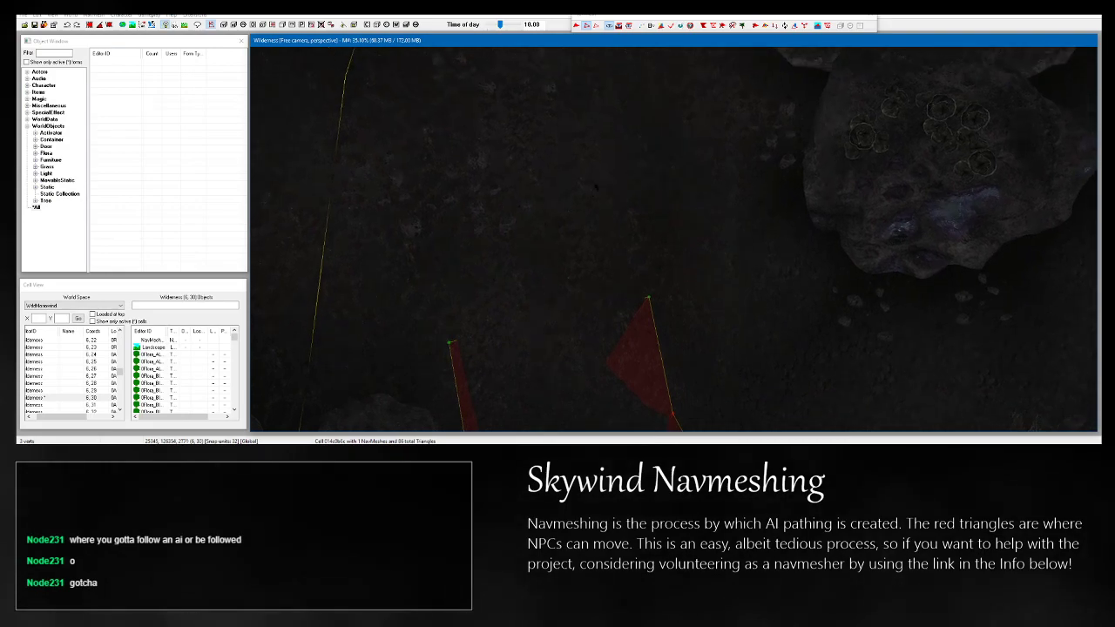
Continue the strip with pairs of new vertices across the open ground beside the large mossy boulder.
{"action": "right_click", "coordinate": [622, 137], "text": "ctrl"}
{"action": "right_click", "coordinate": [465, 140], "text": "ctrl"}
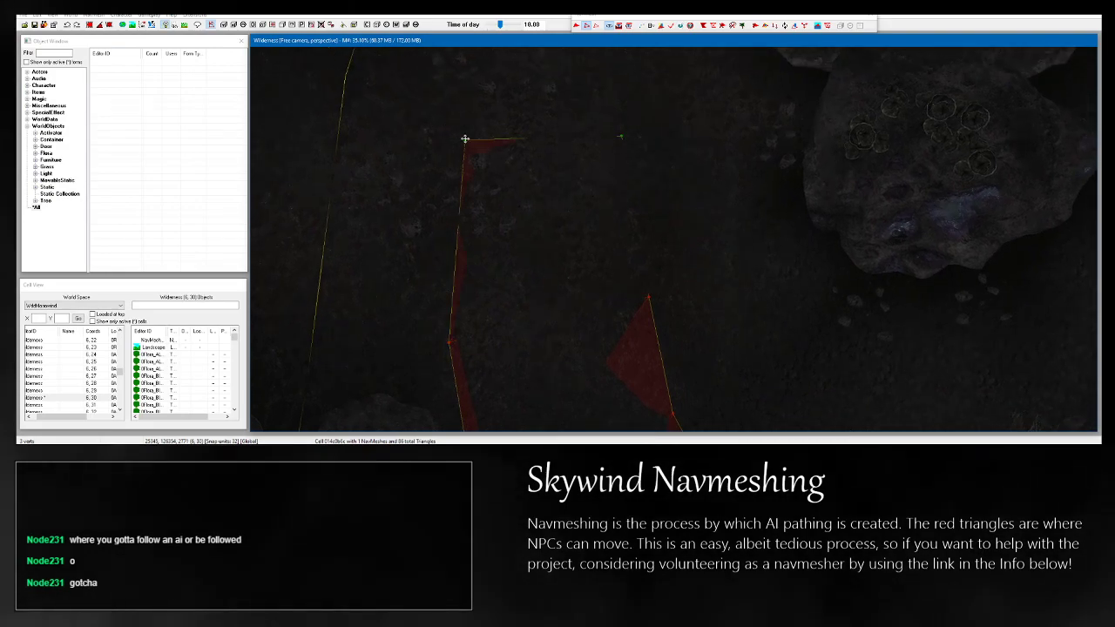
{"action": "middle_click_drag", "start_coordinate": [465, 140], "coordinate": [466, 136], "text": "shift"}
{"action": "middle_click_drag", "start_coordinate": [619, 146], "coordinate": [586, 300], "text": "shift"}
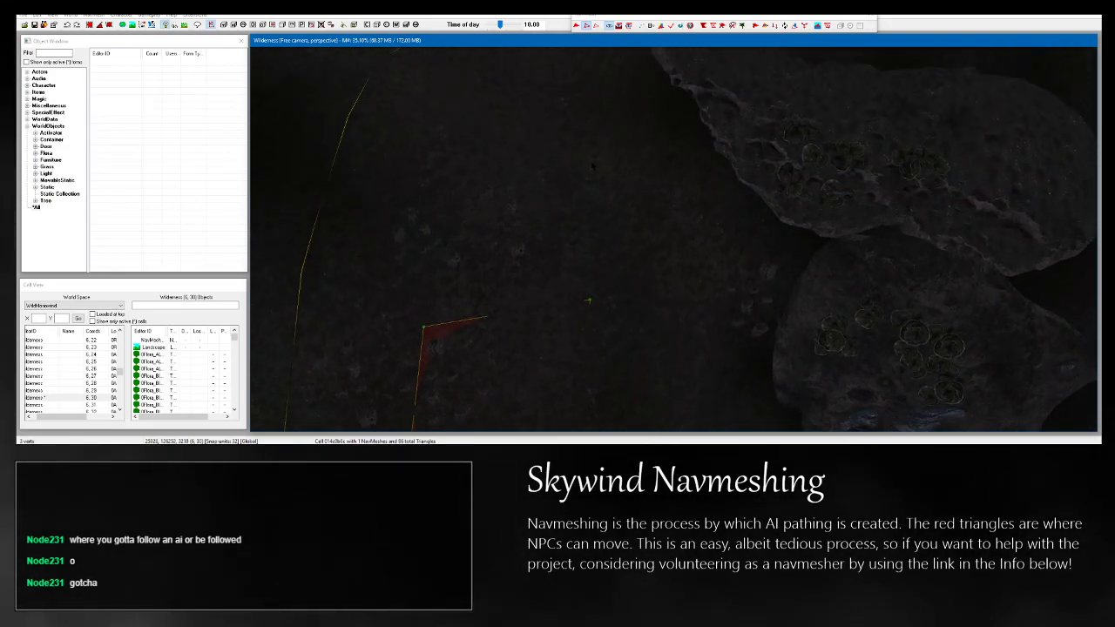
{"action": "right_click", "coordinate": [430, 143], "text": "ctrl"}
Extend the strip with two more vertices past the tip of the elongated boulder towards the cell border.
{"action": "middle_click_drag", "start_coordinate": [430, 144], "coordinate": [539, 185], "text": "shift"}
{"action": "right_click", "coordinate": [592, 119], "text": "ctrl"}
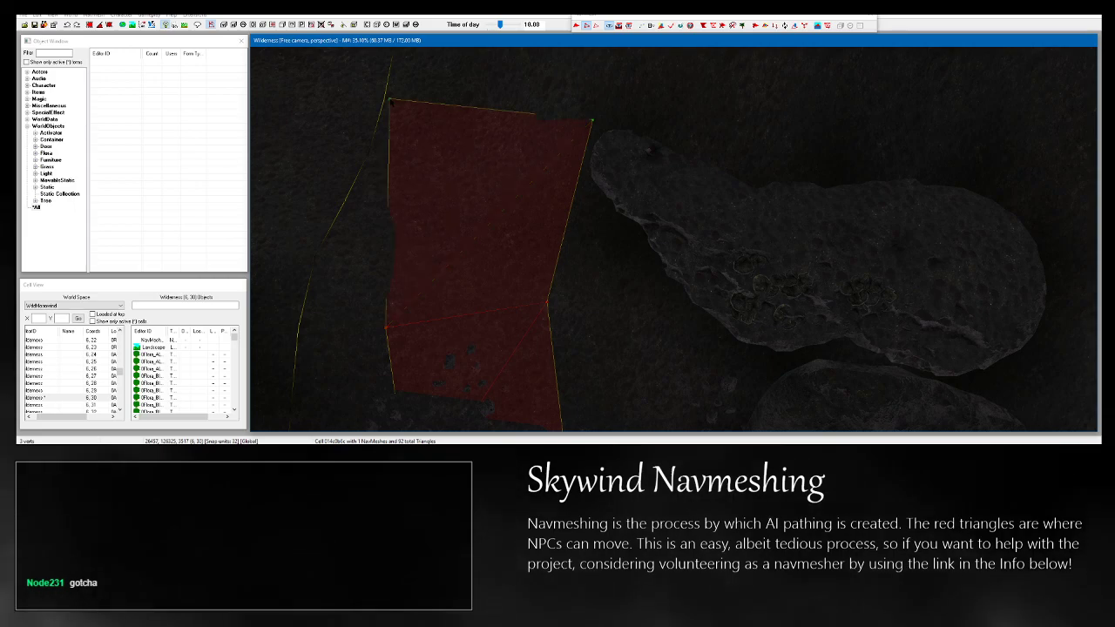
{"action": "right_click", "coordinate": [383, 101], "text": "ctrl"}
{"action": "middle_click_drag", "start_coordinate": [383, 101], "coordinate": [459, 172], "text": "shift"}
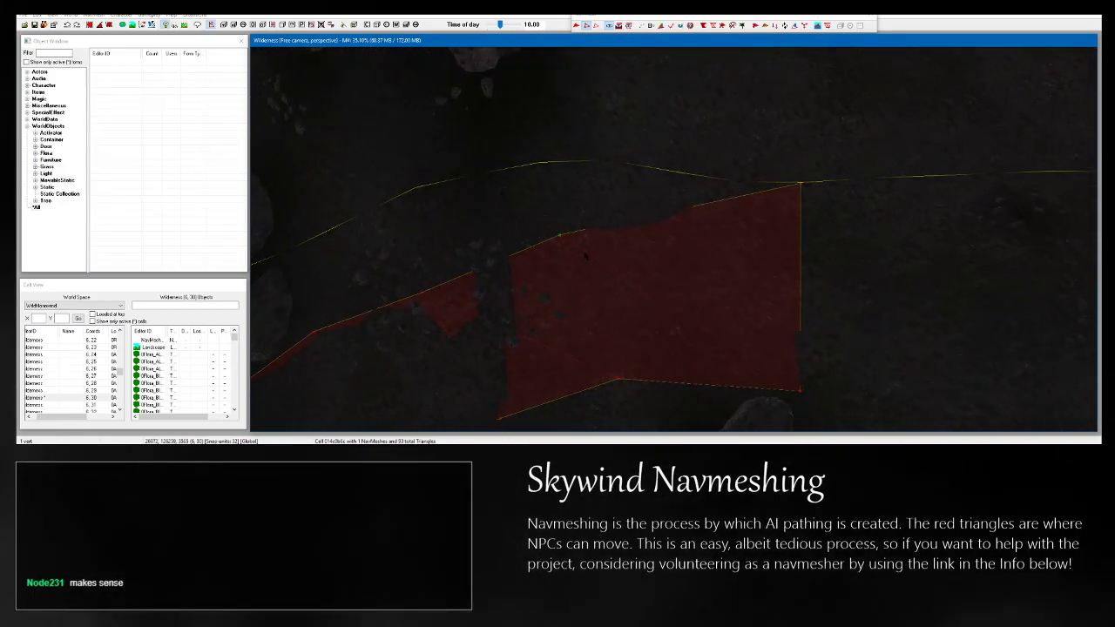
Connect the strip's end to the cell border with a triangle and move its new vertex onto the border line.
{"action": "left_click", "coordinate": [801, 183], "text": "ctrl"}
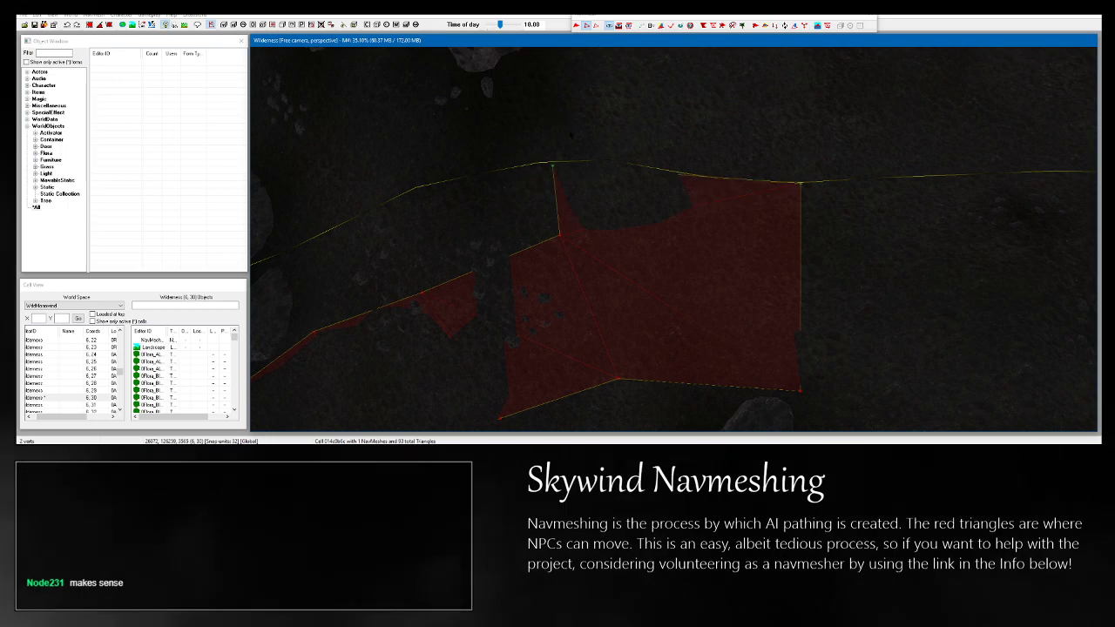
{"action": "left_click", "coordinate": [554, 168]}
{"action": "left_click_drag", "start_coordinate": [553, 166], "coordinate": [551, 161]}
{"action": "middle_click_drag", "start_coordinate": [407, 288], "coordinate": [582, 271]}
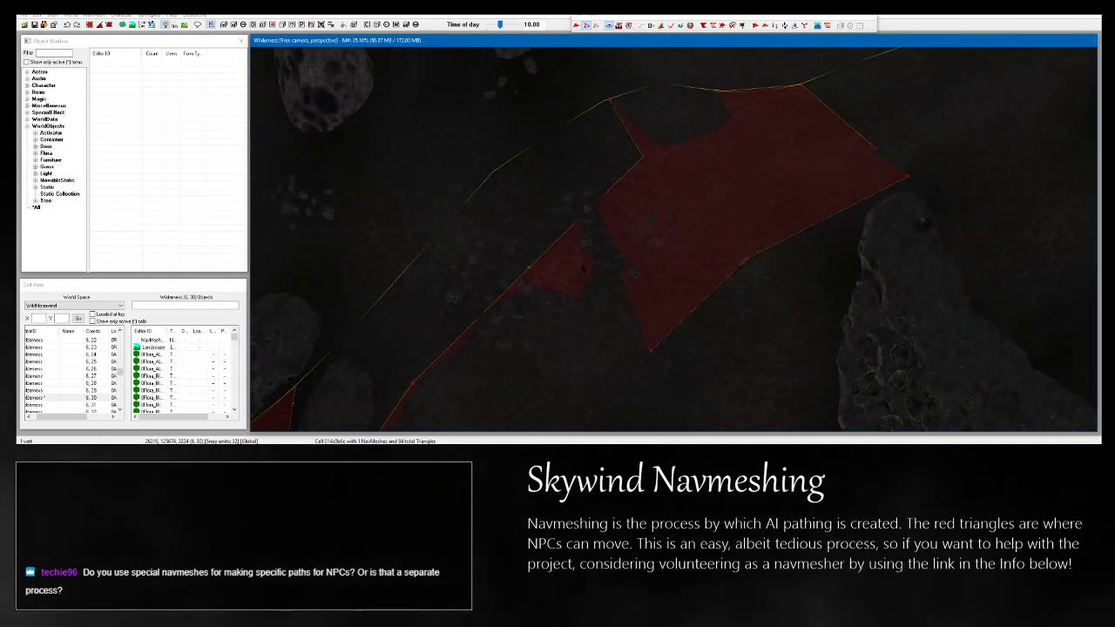
Adjust the strip's outer corner vertex beside the tip of the long boulder.
{"action": "left_click", "coordinate": [908, 176]}
{"action": "mouse_move", "coordinate": [908, 175]}
{"action": "middle_mouse_down", "text": "shift"}
{"action": "mouse_move", "coordinate": [899, 143]}
{"action": "mouse_move", "coordinate": [909, 176]}
{"action": "middle_mouse_up", "text": "shift"}
{"action": "left_click_drag", "start_coordinate": [909, 175], "coordinate": [897, 177]}
{"action": "middle_click_drag", "start_coordinate": [898, 180], "coordinate": [877, 224], "text": "shift"}
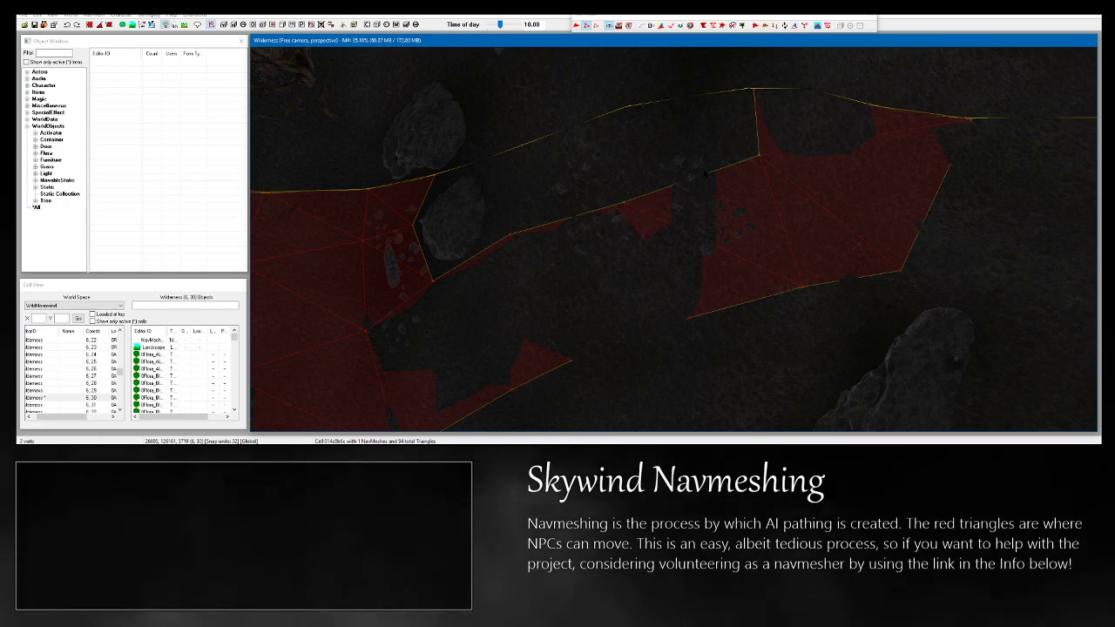
Add triangles from the strip's border-facing edge to the cell border and move the new vertex onto the border line.
{"action": "middle_click_drag", "start_coordinate": [705, 174], "coordinate": [721, 247]}
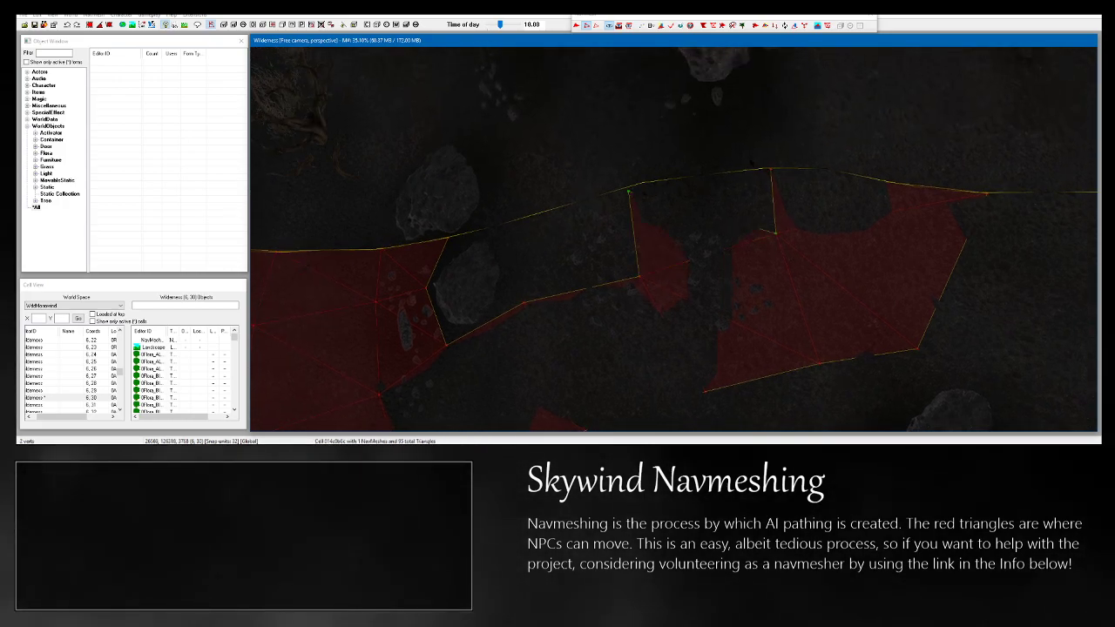
{"action": "key", "text": "f"}
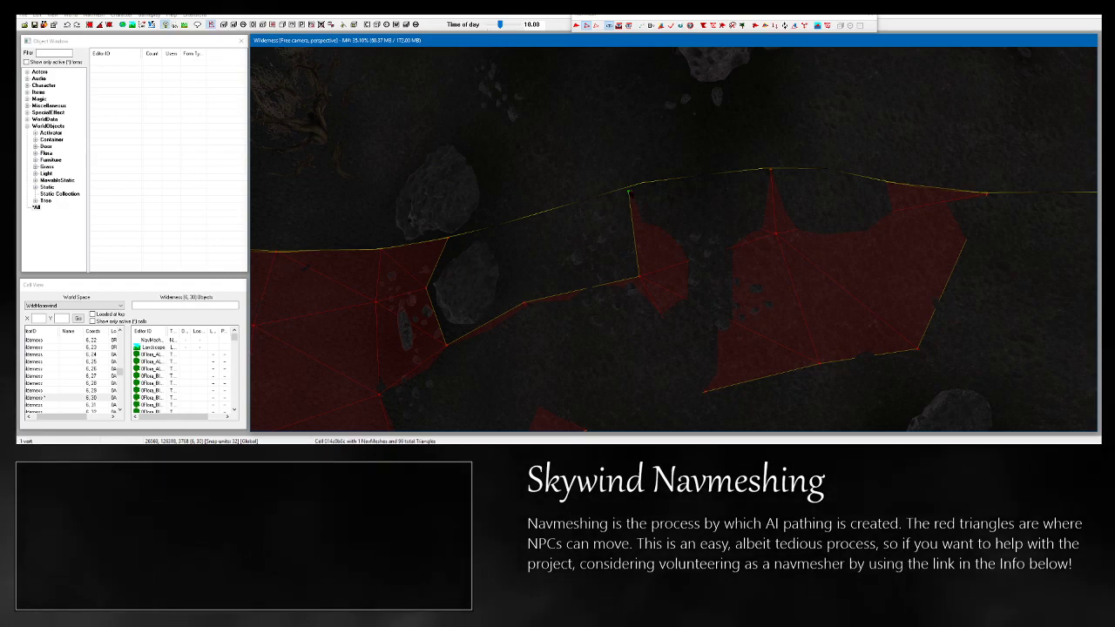
{"action": "left_click_drag", "start_coordinate": [627, 190], "coordinate": [625, 182]}
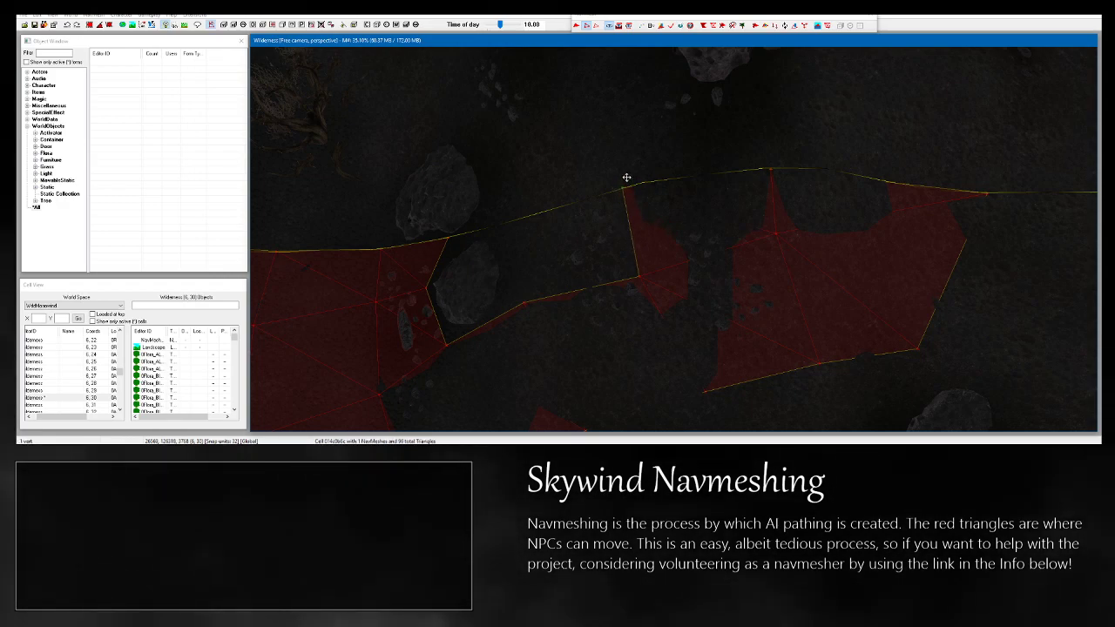
{"action": "middle_click_drag", "start_coordinate": [627, 181], "coordinate": [622, 175], "text": "shift"}
{"action": "left_click_drag", "start_coordinate": [628, 275], "coordinate": [633, 282], "text": "ctrl"}
{"action": "mouse_move", "coordinate": [633, 283]}
{"action": "middle_mouse_down", "text": "shift"}
{"action": "mouse_move", "coordinate": [643, 209]}
{"action": "mouse_move", "coordinate": [631, 277]}
{"action": "middle_mouse_up", "text": "shift"}
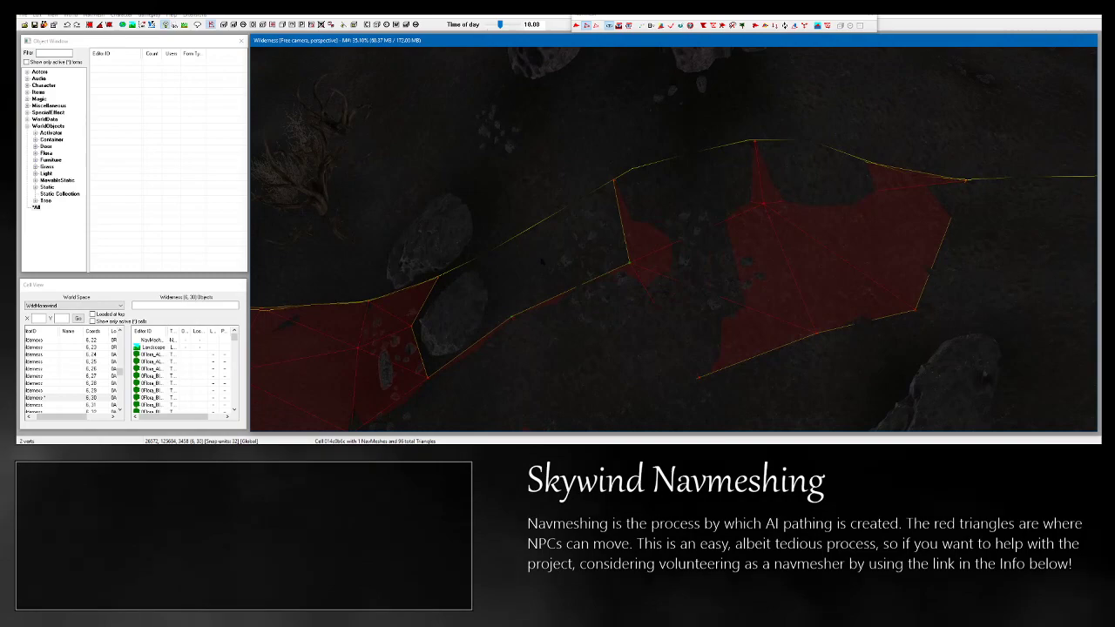
Fill the notch between the strip and the cell border beside the round boulders and adjust the outer corner vertex towards the border line.
{"action": "left_click_drag", "start_coordinate": [605, 173], "coordinate": [624, 192], "text": "ctrl"}
{"action": "key", "text": "a"}
{"action": "middle_click_drag", "start_coordinate": [624, 193], "coordinate": [715, 243], "text": "shift"}
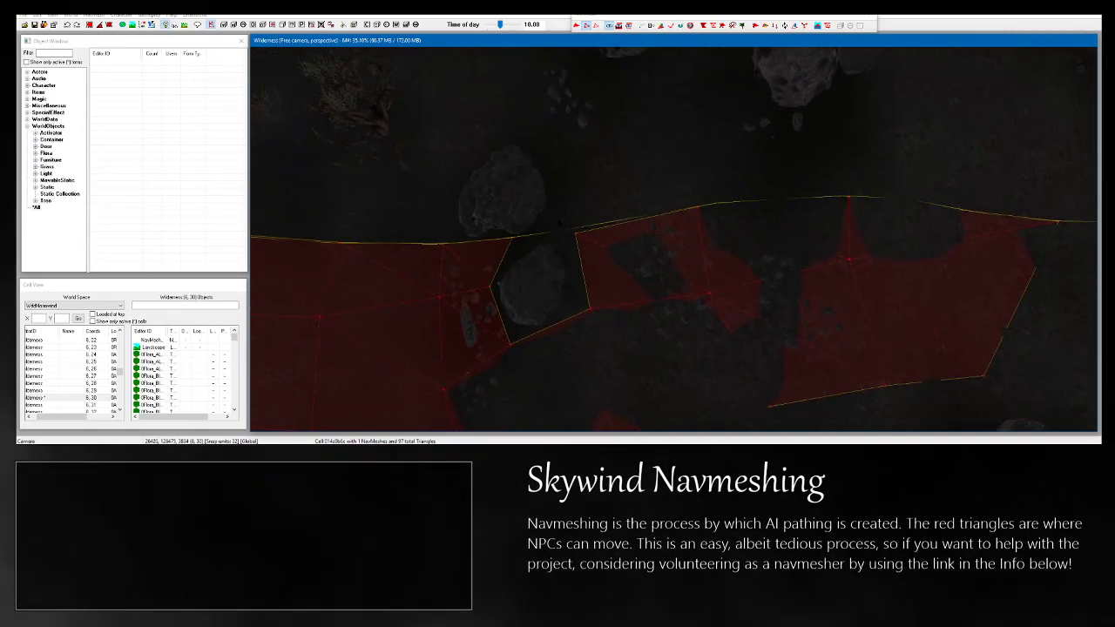
{"action": "left_click_drag", "start_coordinate": [561, 220], "coordinate": [598, 259]}
{"action": "scroll", "coordinate": [587, 268], "scroll_direction": "up", "scroll_amount": 2}
{"action": "scroll", "coordinate": [586, 267], "scroll_direction": "up", "scroll_amount": 1}
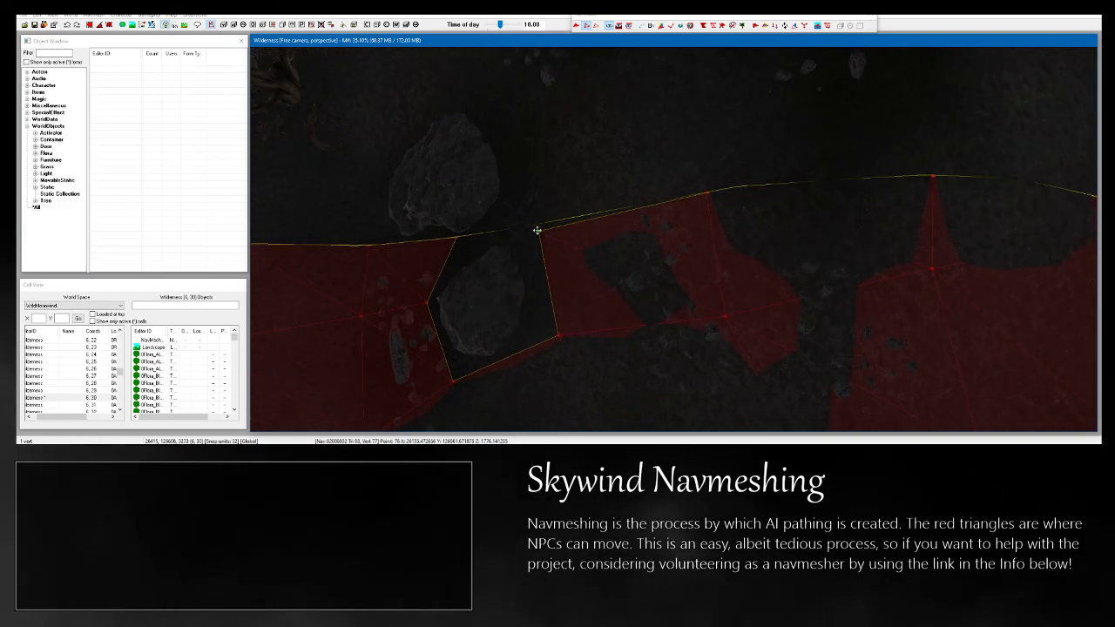
Extend the mesh from the inner strip's edge past the dry shrubs and along the two large boulders with new vertices.
{"action": "middle_click_drag", "start_coordinate": [527, 246], "coordinate": [667, 251], "text": "shift"}
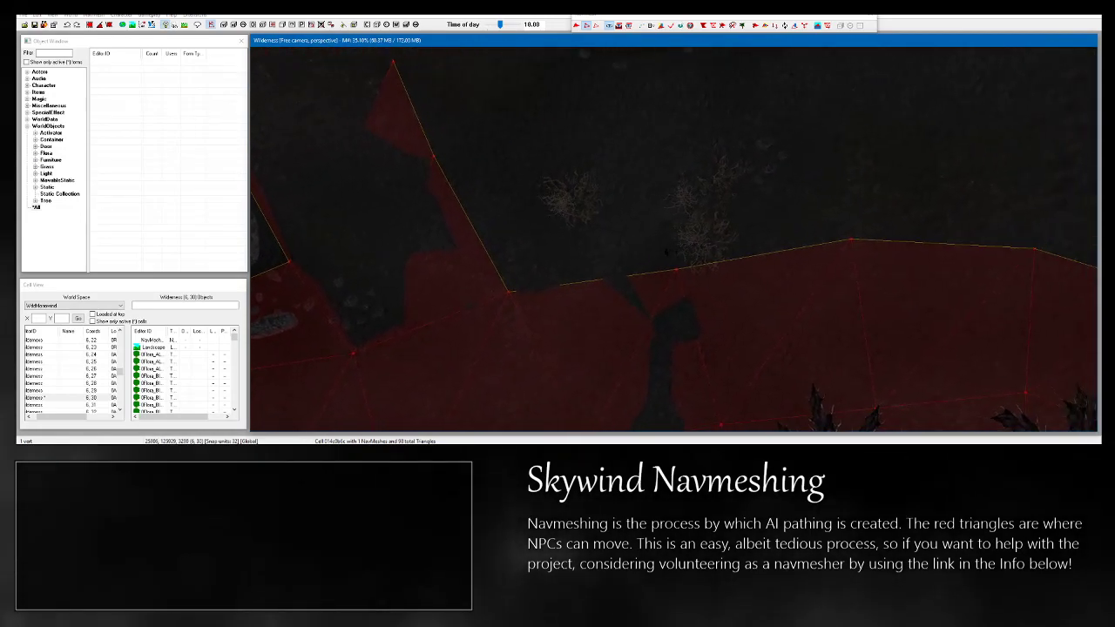
{"action": "middle_click_drag", "start_coordinate": [536, 336], "coordinate": [510, 318], "text": "shift"}
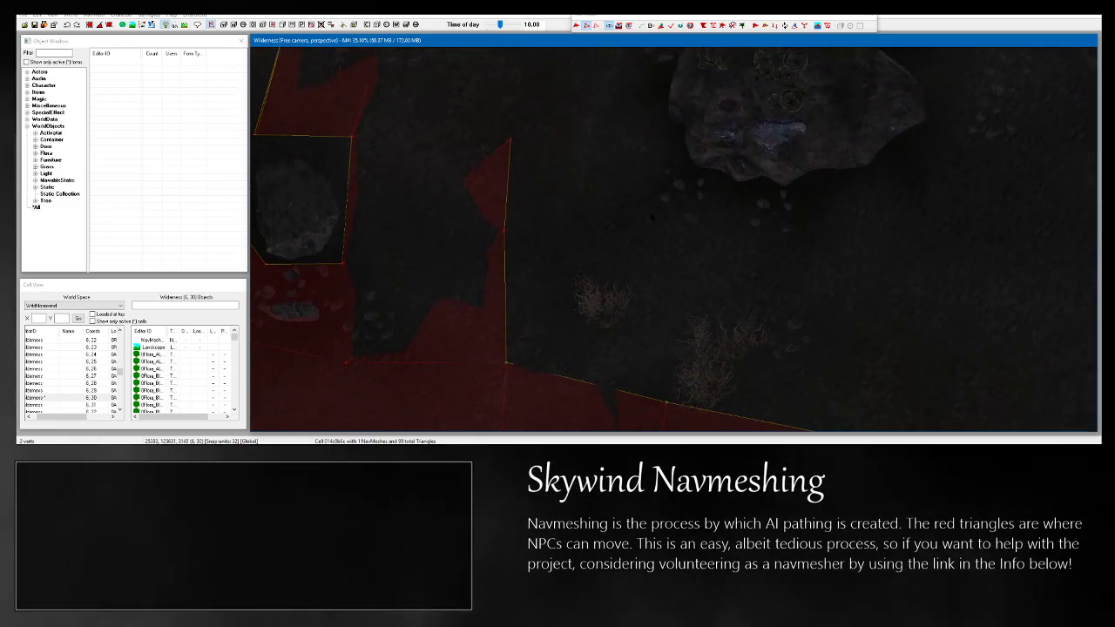
{"action": "right_click", "coordinate": [661, 190], "text": "ctrl"}
{"action": "mouse_move", "coordinate": [526, 258]}
{"action": "middle_mouse_down", "text": "shift"}
{"action": "mouse_move", "coordinate": [522, 234]}
{"action": "mouse_move", "coordinate": [513, 250]}
{"action": "mouse_move", "coordinate": [514, 206]}
{"action": "mouse_move", "coordinate": [525, 271]}
{"action": "middle_mouse_up", "text": "shift"}
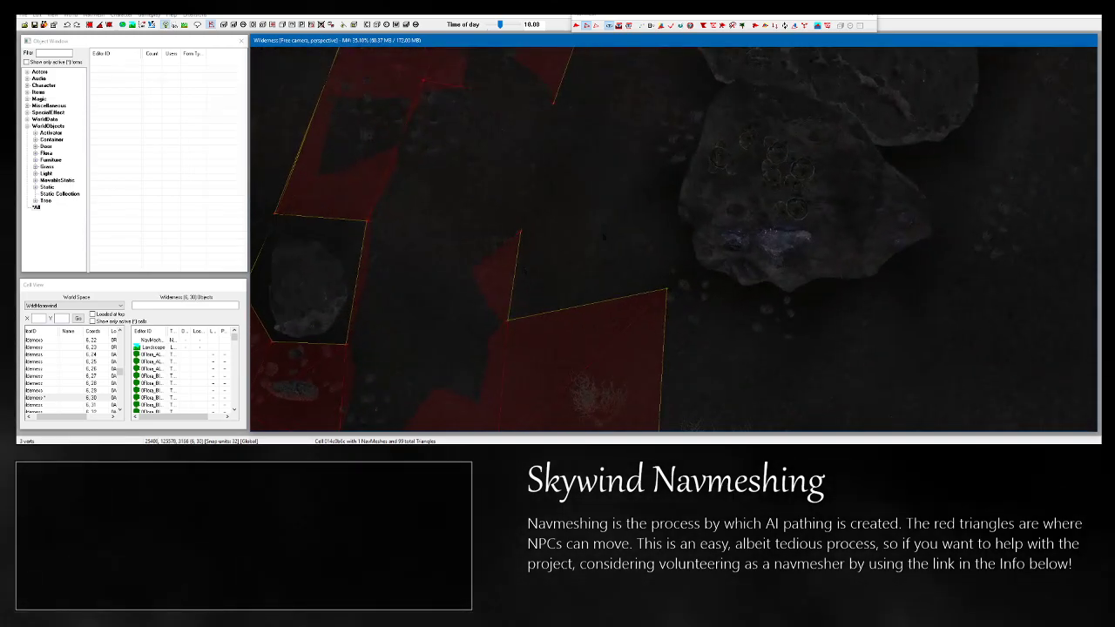
{"action": "right_click", "coordinate": [650, 203], "text": "ctrl"}
{"action": "middle_click_drag", "start_coordinate": [539, 266], "coordinate": [619, 241], "text": "shift"}
{"action": "right_click", "coordinate": [650, 204], "text": "ctrl"}
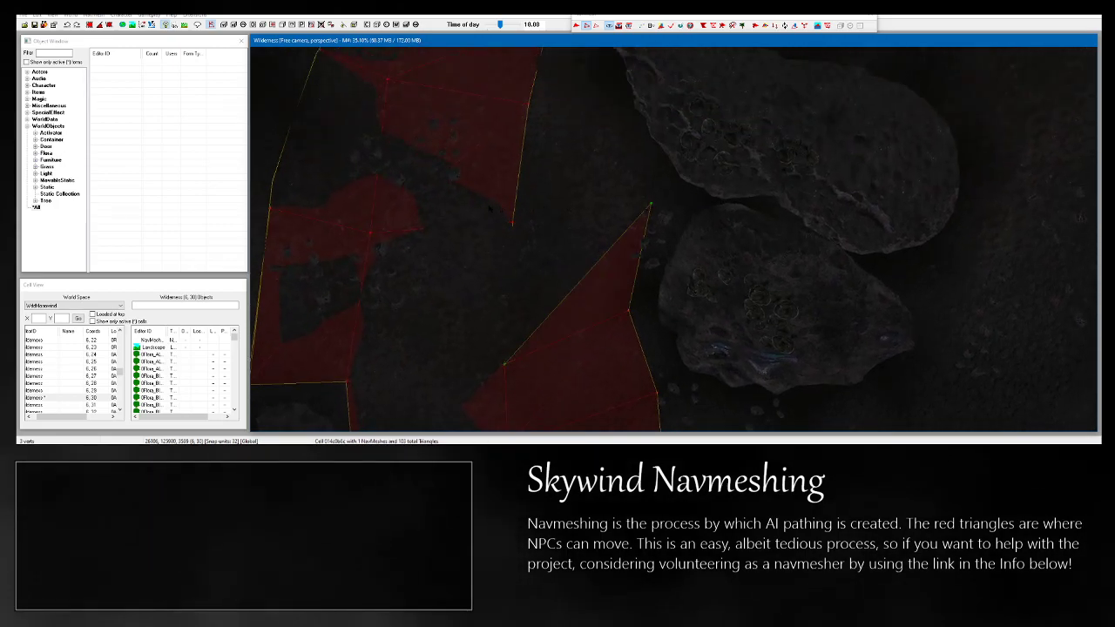
Join the tip of the border-side section to the new strip beside the large boulders with a triangle.
{"action": "left_click_drag", "start_coordinate": [490, 206], "coordinate": [521, 245]}
{"action": "middle_click_drag", "start_coordinate": [515, 200], "coordinate": [505, 162]}
{"action": "left_click_drag", "start_coordinate": [474, 306], "coordinate": [522, 355], "text": "ctrl"}
{"action": "key", "text": "a"}
{"action": "middle_click_drag", "start_coordinate": [580, 96], "coordinate": [576, 247]}
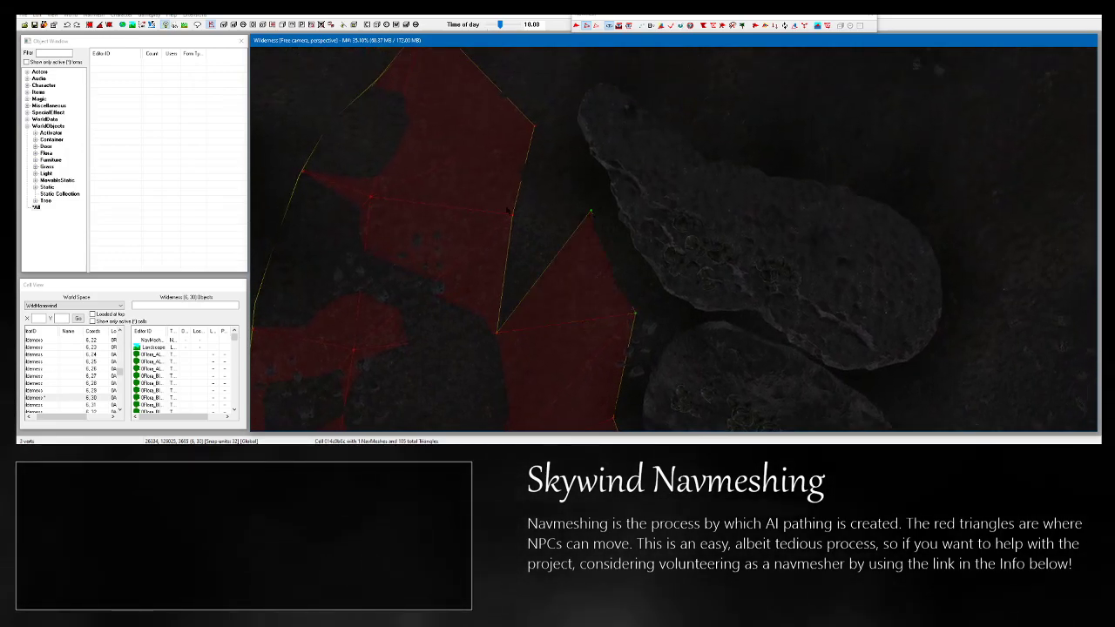
Undo the last change and fill the wedge-shaped gap between the border-side section and the boulder strip with triangles.
{"action": "key", "text": "ctrl+z"}
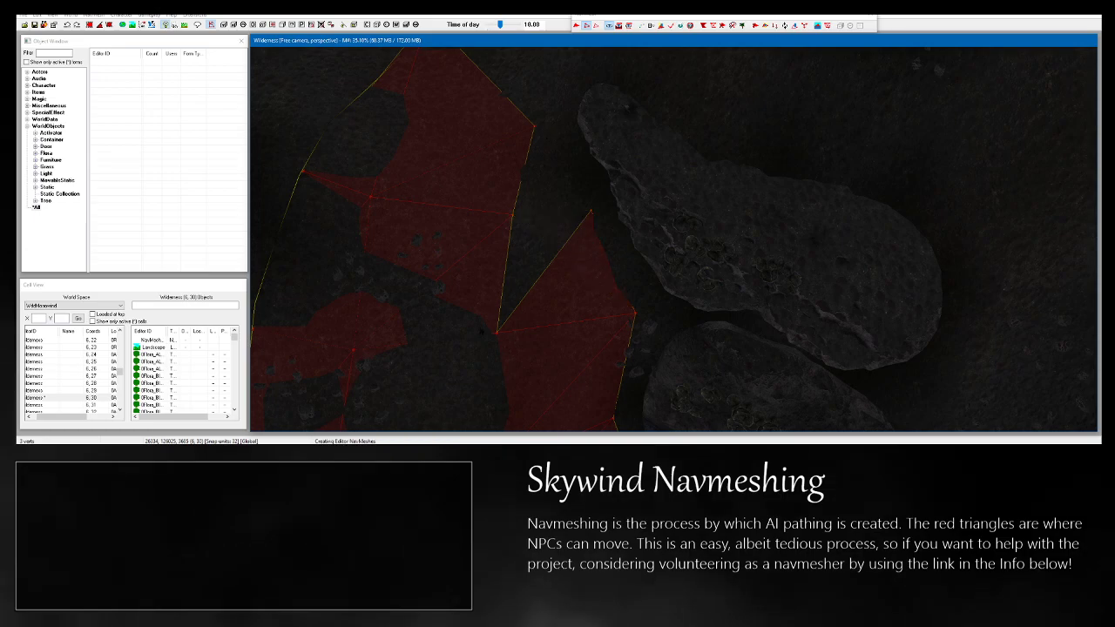
{"action": "left_click_drag", "start_coordinate": [567, 192], "coordinate": [615, 237], "text": "ctrl"}
{"action": "left_click_drag", "start_coordinate": [493, 200], "coordinate": [529, 235], "text": "ctrl"}
{"action": "key", "text": "a"}
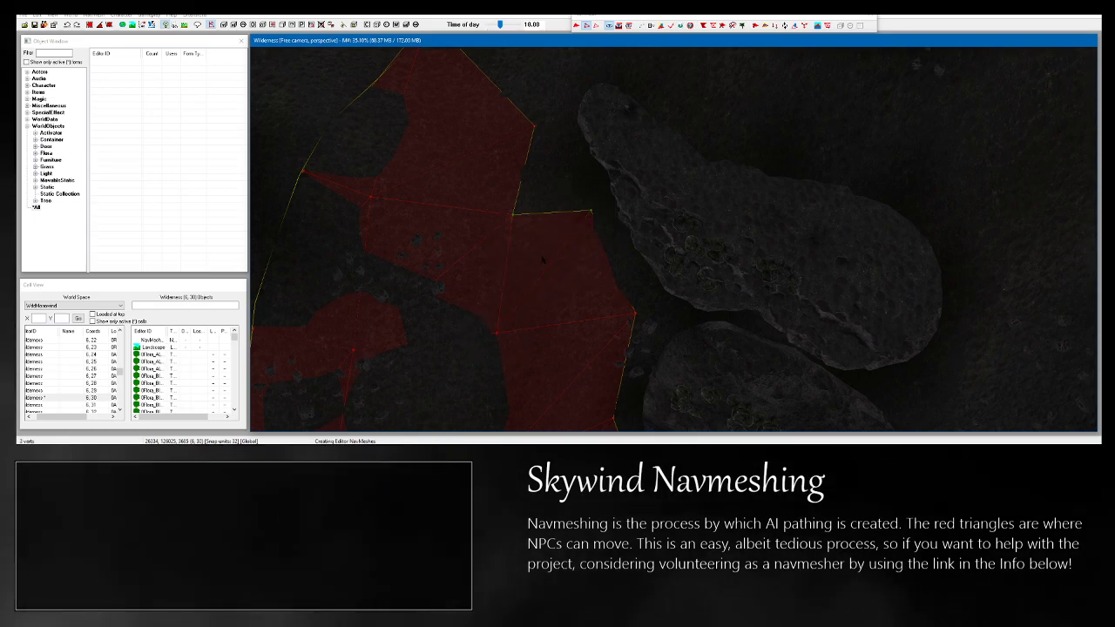
{"action": "left_click_drag", "start_coordinate": [524, 114], "coordinate": [561, 152], "text": "ctrl"}
{"action": "key", "text": "a"}
{"action": "middle_click_drag", "start_coordinate": [562, 153], "coordinate": [619, 209], "text": "shift"}
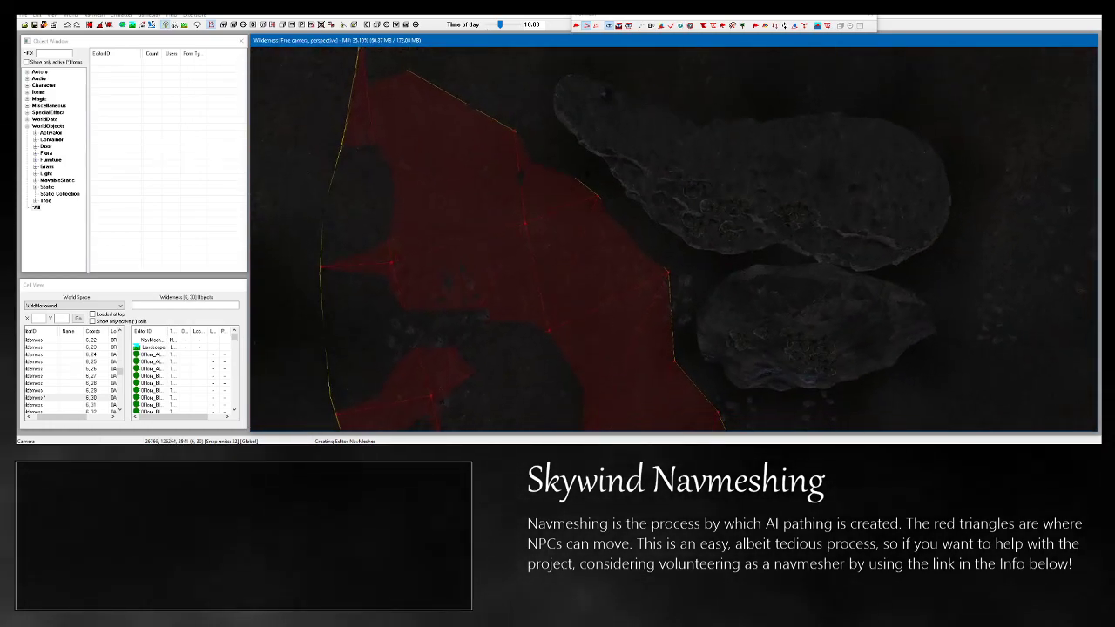
Add a triangle with a new vertex in the corner by the dry shrubs and fill its gap to the strip beside the boulder.
{"action": "middle_click_drag", "start_coordinate": [775, 392], "coordinate": [806, 263]}
{"action": "left_click", "coordinate": [747, 264]}
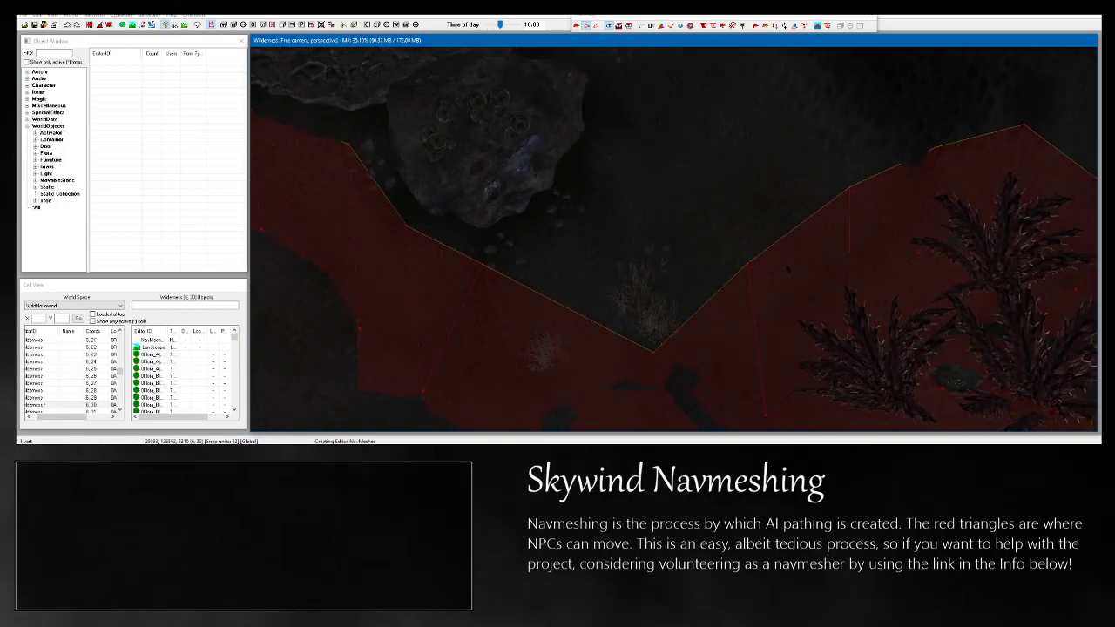
{"action": "middle_click_drag", "start_coordinate": [748, 284], "coordinate": [683, 311], "text": "shift"}
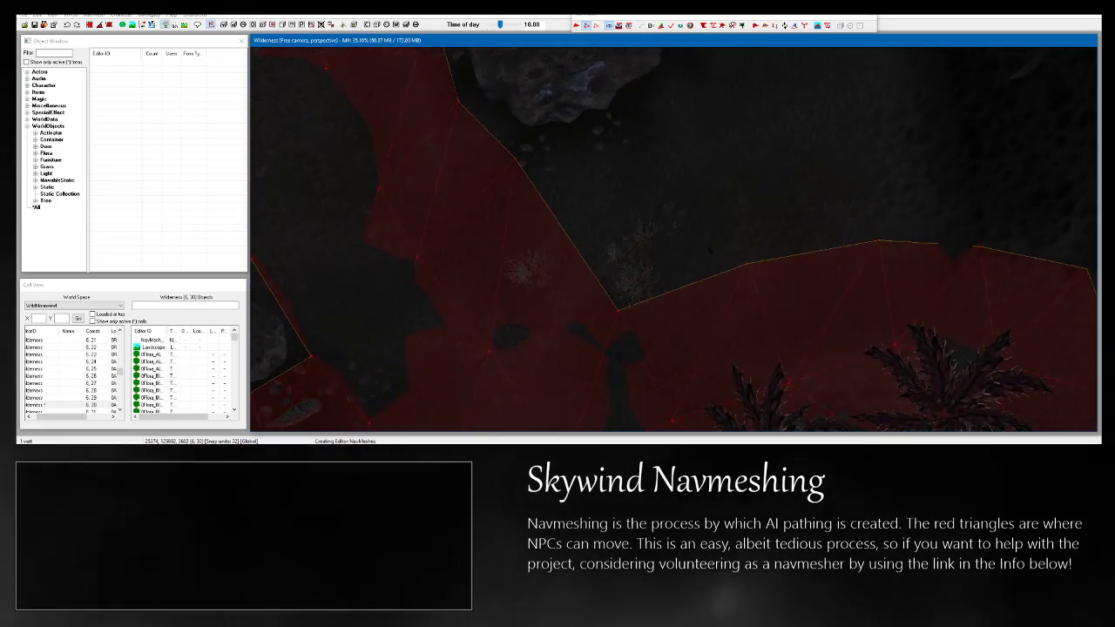
{"action": "left_click_drag", "start_coordinate": [593, 300], "coordinate": [629, 329], "text": "ctrl"}
{"action": "middle_click_drag", "start_coordinate": [629, 328], "coordinate": [719, 193], "text": "shift"}
{"action": "right_click", "coordinate": [699, 151]}
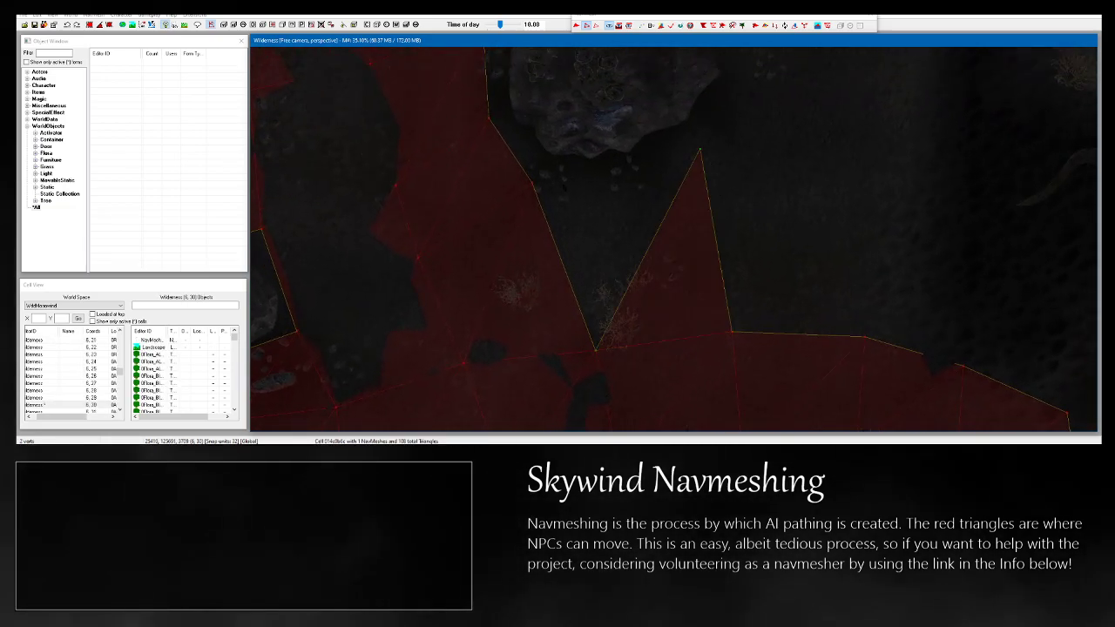
{"action": "left_click_drag", "start_coordinate": [551, 210], "coordinate": [552, 214], "text": "ctrl"}
{"action": "key", "text": "a"}
{"action": "middle_click_drag", "start_coordinate": [552, 215], "coordinate": [529, 246], "text": "shift"}
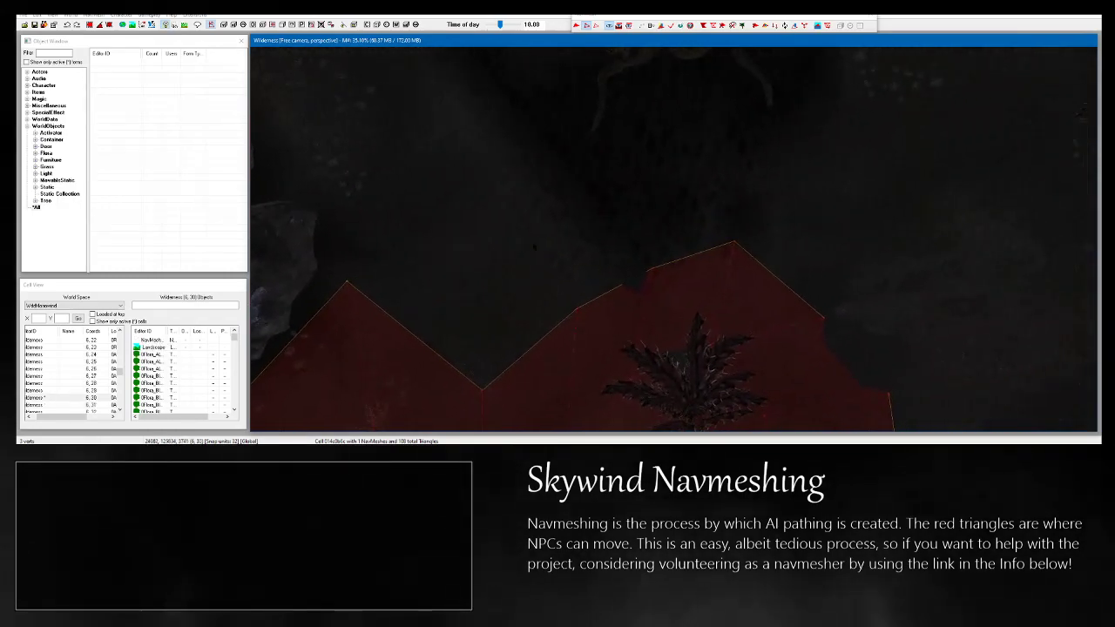
{"action": "mouse_move", "coordinate": [555, 286]}
{"action": "middle_mouse_down", "text": "shift"}
{"action": "mouse_move", "coordinate": [540, 258]}
{"action": "mouse_move", "coordinate": [553, 209]}
{"action": "mouse_move", "coordinate": [540, 253]}
{"action": "mouse_move", "coordinate": [552, 289]}
{"action": "middle_mouse_up", "text": "shift"}
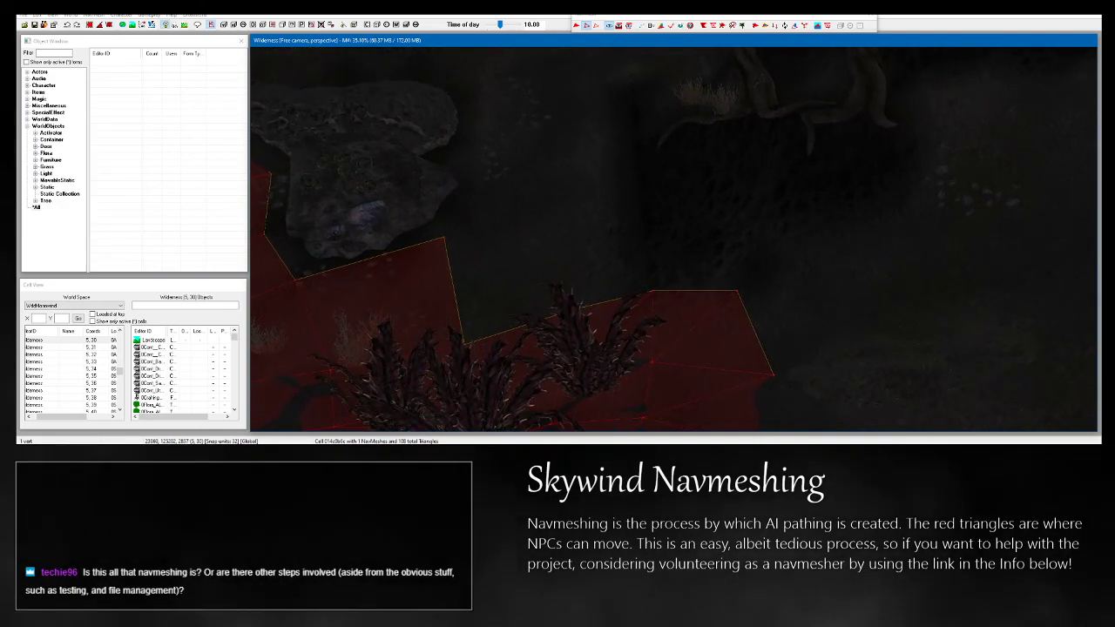
{"action": "middle_click_drag", "start_coordinate": [552, 289], "coordinate": [570, 320], "text": "shift"}
{"action": "middle_click_drag", "start_coordinate": [514, 281], "coordinate": [594, 201], "text": "shift"}
{"action": "right_click", "coordinate": [611, 169], "text": "ctrl"}
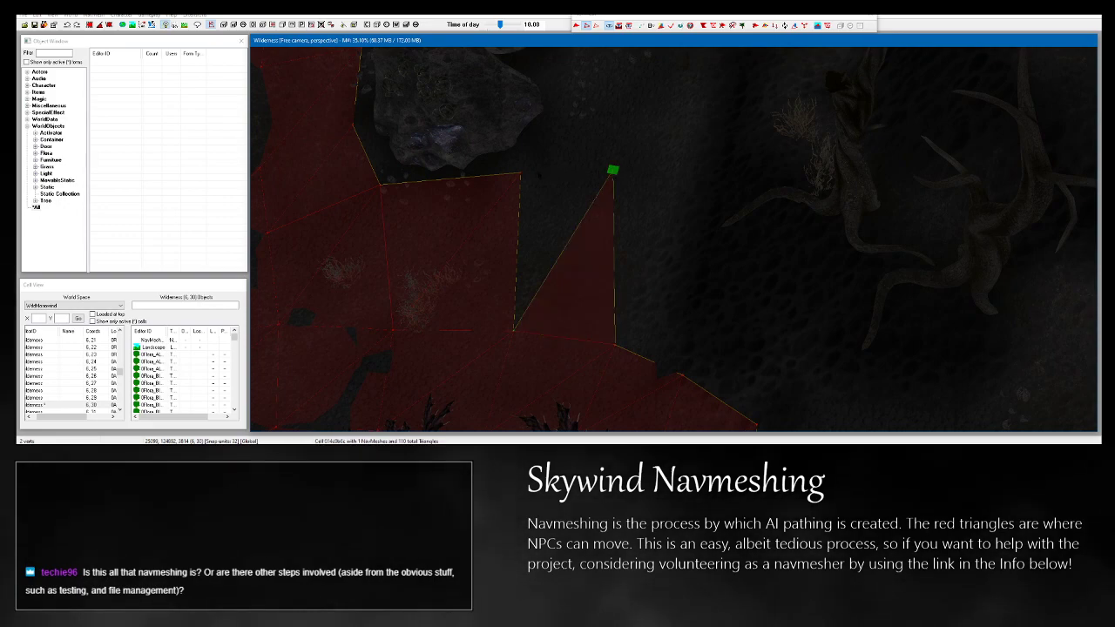
{"action": "key", "text": "Delete"}
Add a triangle with a new vertex at the mesh's inner corner beside the slope and connect it to the neighbouring outer corner.
{"action": "scroll", "coordinate": [616, 338], "scroll_direction": "up", "scroll_amount": 3}
{"action": "middle_click_drag", "start_coordinate": [589, 351], "coordinate": [584, 366], "text": "shift"}
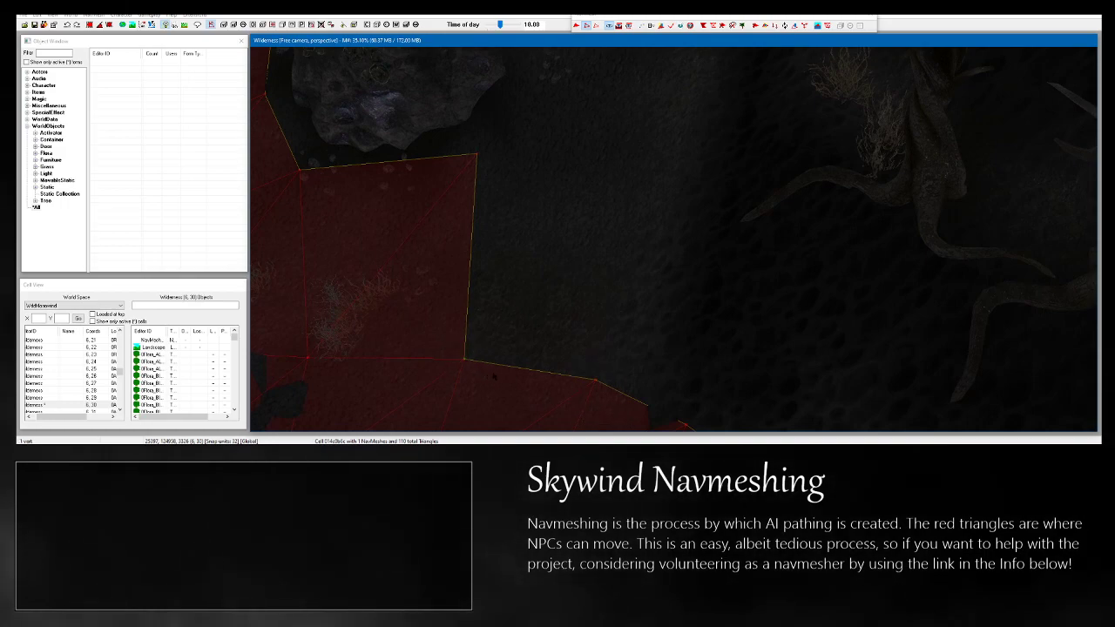
{"action": "middle_click_drag", "start_coordinate": [583, 366], "coordinate": [518, 328], "text": "shift"}
{"action": "mouse_move", "coordinate": [646, 129]}
{"action": "middle_mouse_down", "text": "shift"}
{"action": "mouse_move", "coordinate": [784, 315]}
{"action": "mouse_move", "coordinate": [688, 293]}
{"action": "mouse_move", "coordinate": [659, 209]}
{"action": "mouse_move", "coordinate": [664, 131]}
{"action": "middle_mouse_up", "text": "shift"}
{"action": "right_click", "coordinate": [652, 278], "text": "ctrl"}
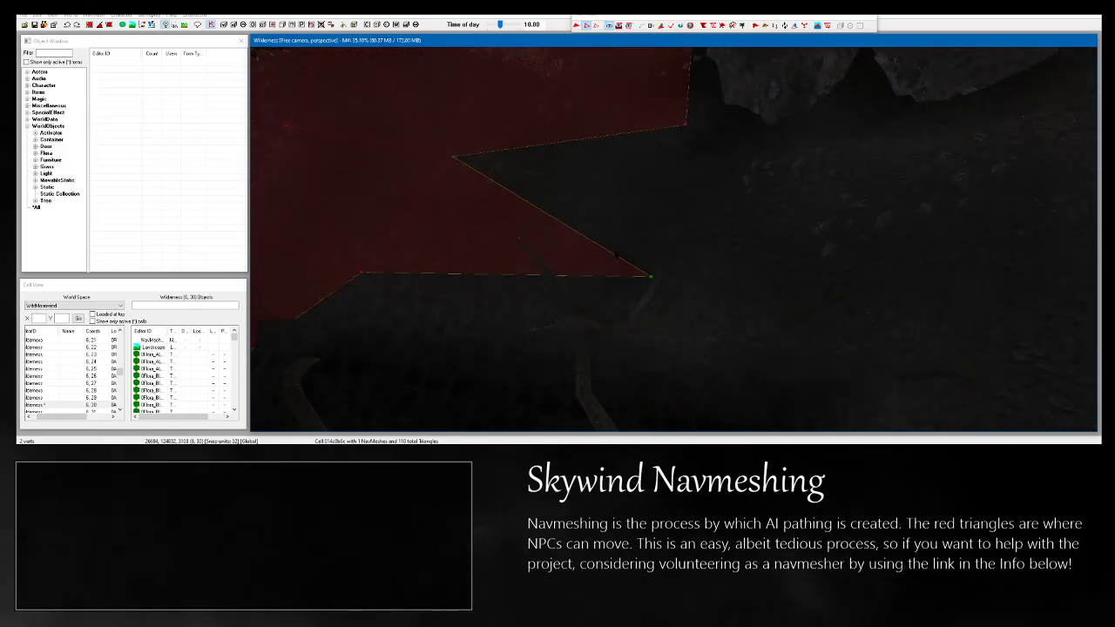
{"action": "left_click", "coordinate": [684, 125], "text": "ctrl"}
Extend the mesh from its outer corner along the side of the large boulder with another new vertex.
{"action": "middle_click_drag", "start_coordinate": [704, 163], "coordinate": [760, 213], "text": "shift"}
{"action": "middle_click_drag", "start_coordinate": [738, 130], "coordinate": [775, 217]}
{"action": "left_click", "coordinate": [706, 189]}
{"action": "middle_click_drag", "start_coordinate": [706, 189], "coordinate": [732, 217], "text": "shift"}
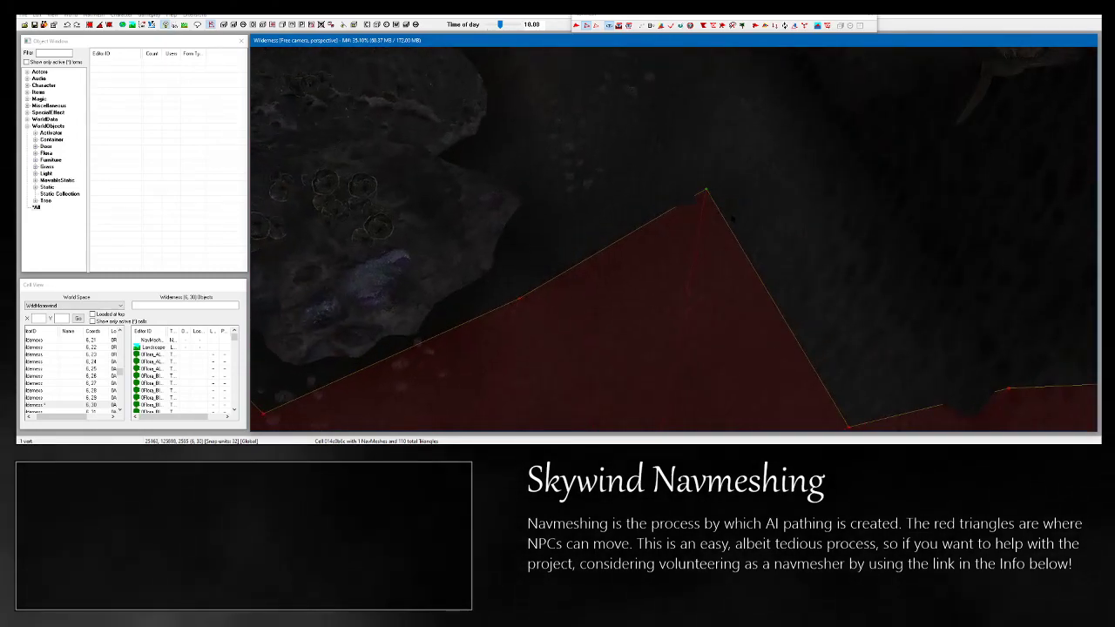
{"action": "middle_click_drag", "start_coordinate": [541, 331], "coordinate": [433, 235], "text": "shift"}
{"action": "left_click", "coordinate": [653, 193]}
{"action": "middle_click_drag", "start_coordinate": [827, 399], "coordinate": [643, 265]}
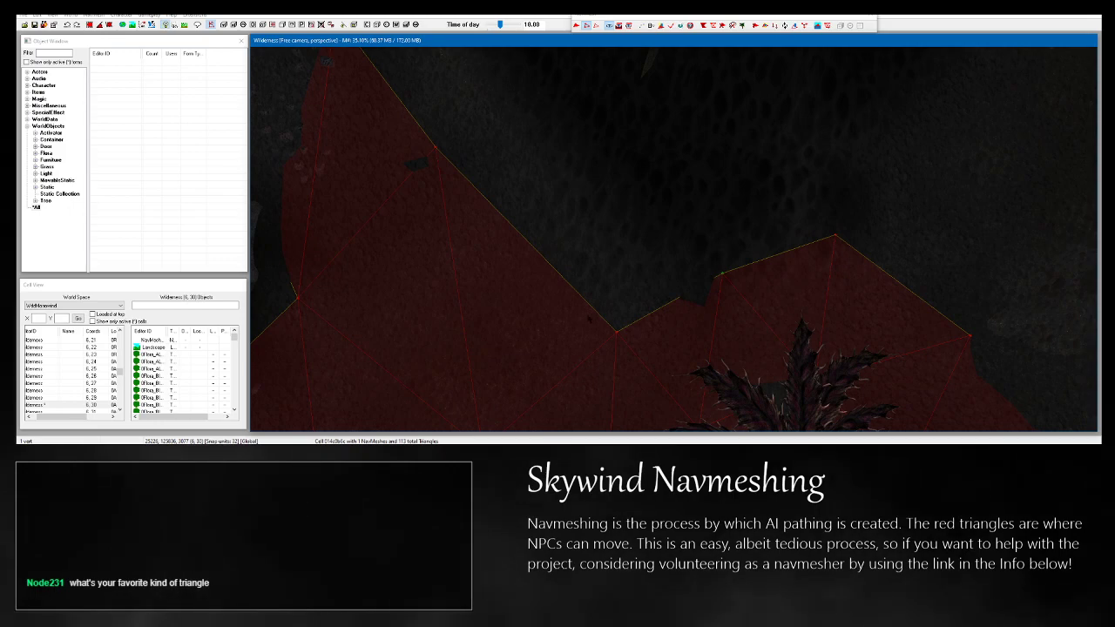
{"action": "middle_click_drag", "start_coordinate": [614, 283], "coordinate": [609, 193], "text": "shift"}
{"action": "right_click", "coordinate": [600, 117], "text": "ctrl"}
{"action": "middle_click_drag", "start_coordinate": [600, 117], "coordinate": [636, 127], "text": "shift"}
{"action": "left_click", "coordinate": [600, 117]}
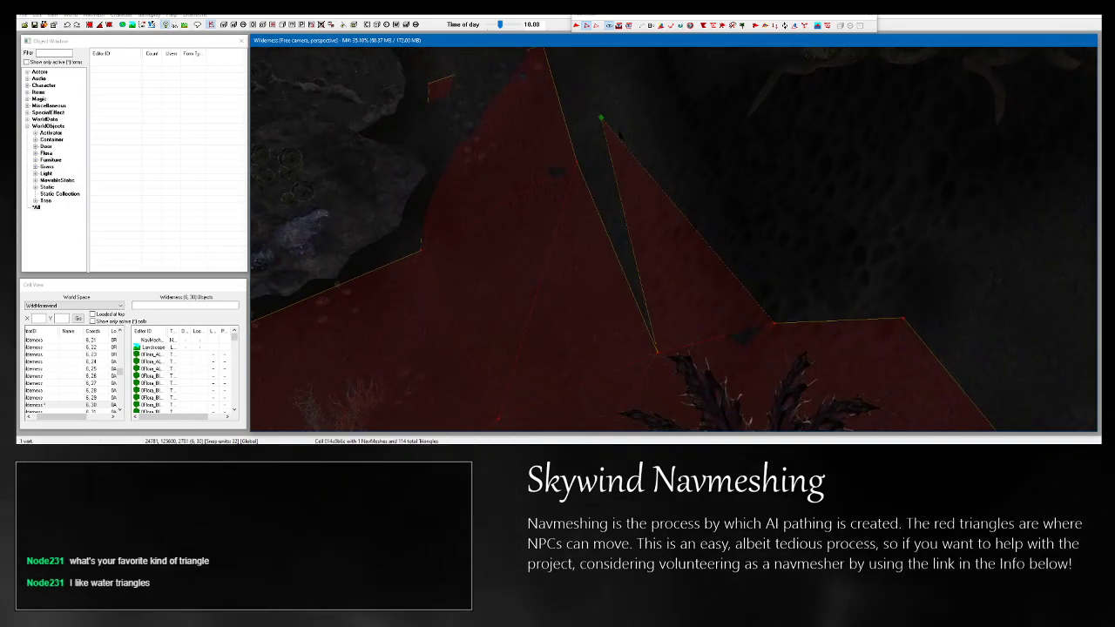
{"action": "middle_click_drag", "start_coordinate": [774, 323], "coordinate": [696, 300], "text": "shift"}
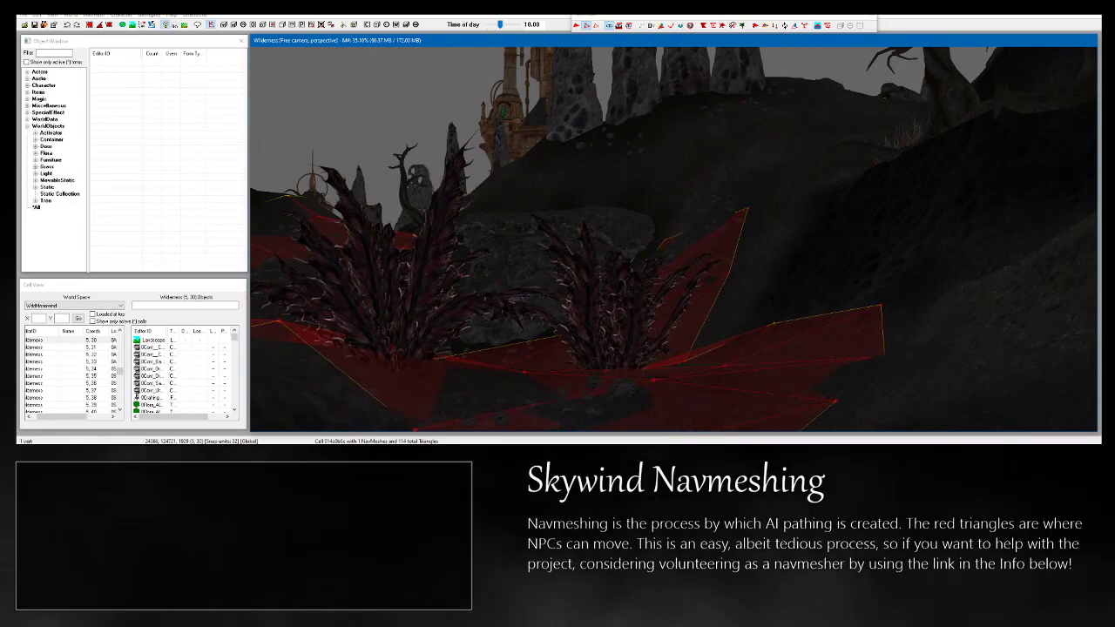
{"action": "middle_click_drag", "start_coordinate": [688, 287], "coordinate": [696, 309], "text": "shift"}
{"action": "scroll", "coordinate": [684, 383], "scroll_direction": "up", "scroll_amount": 2}
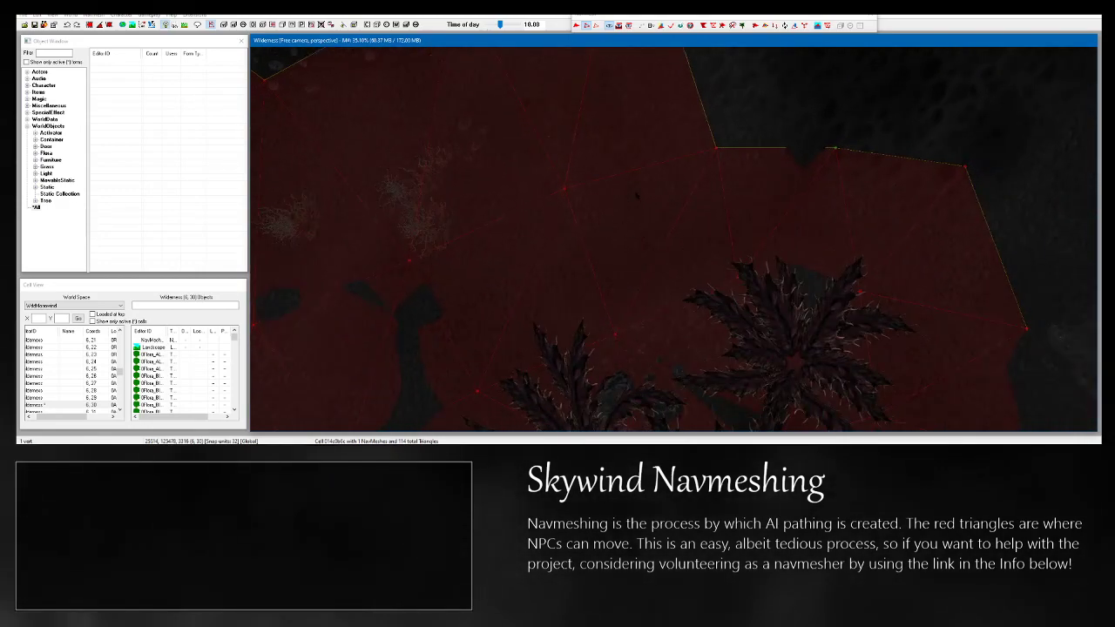
{"action": "middle_click_drag", "start_coordinate": [611, 202], "coordinate": [619, 232]}
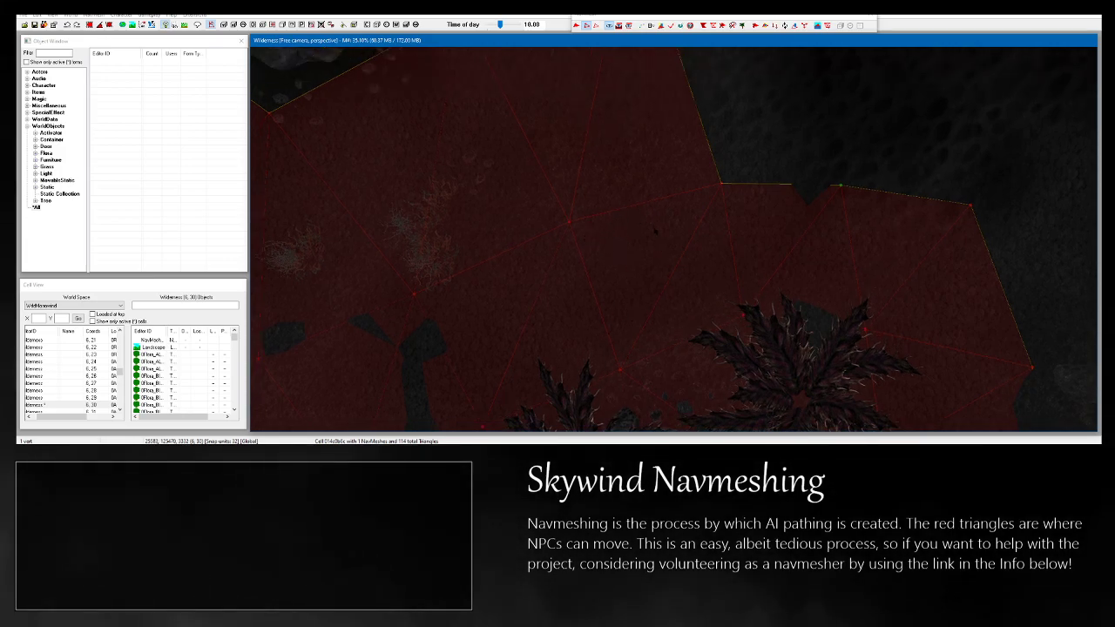
Extend the outer edge of the pointed section beyond the large boulder with a new vertex towards the tree roots.
{"action": "middle_click_drag", "start_coordinate": [624, 56], "coordinate": [703, 122]}
{"action": "left_click_drag", "start_coordinate": [535, 143], "coordinate": [602, 210]}
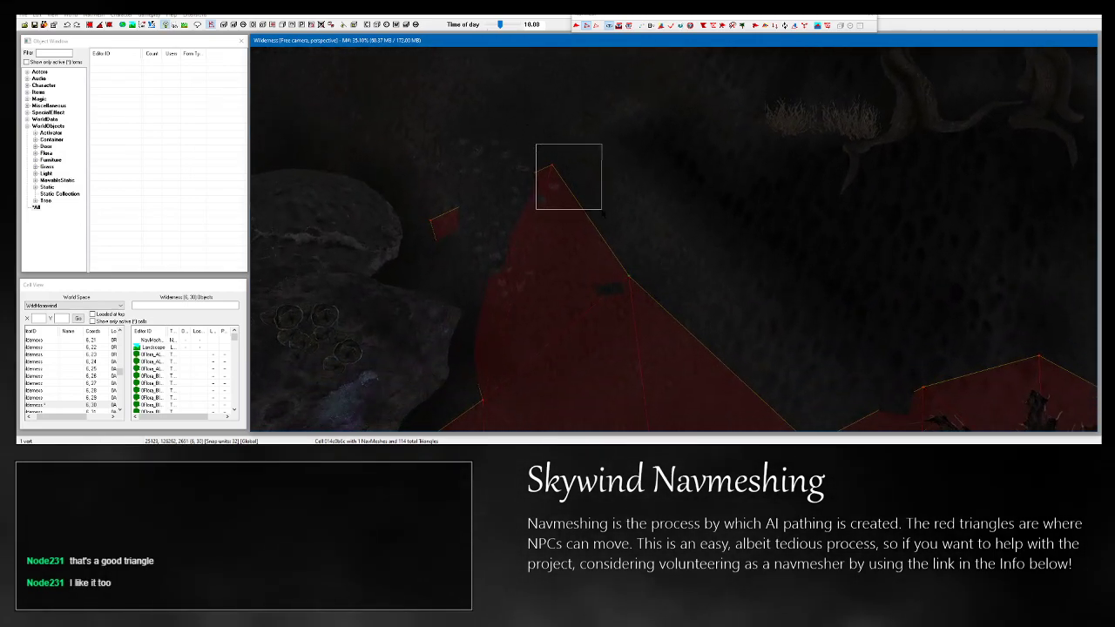
{"action": "left_click_drag", "start_coordinate": [635, 287], "coordinate": [640, 293], "text": "ctrl"}
{"action": "mouse_move", "coordinate": [640, 293]}
{"action": "middle_mouse_down", "text": "shift"}
{"action": "mouse_move", "coordinate": [645, 218]}
{"action": "mouse_move", "coordinate": [662, 296]}
{"action": "middle_mouse_up", "text": "shift"}
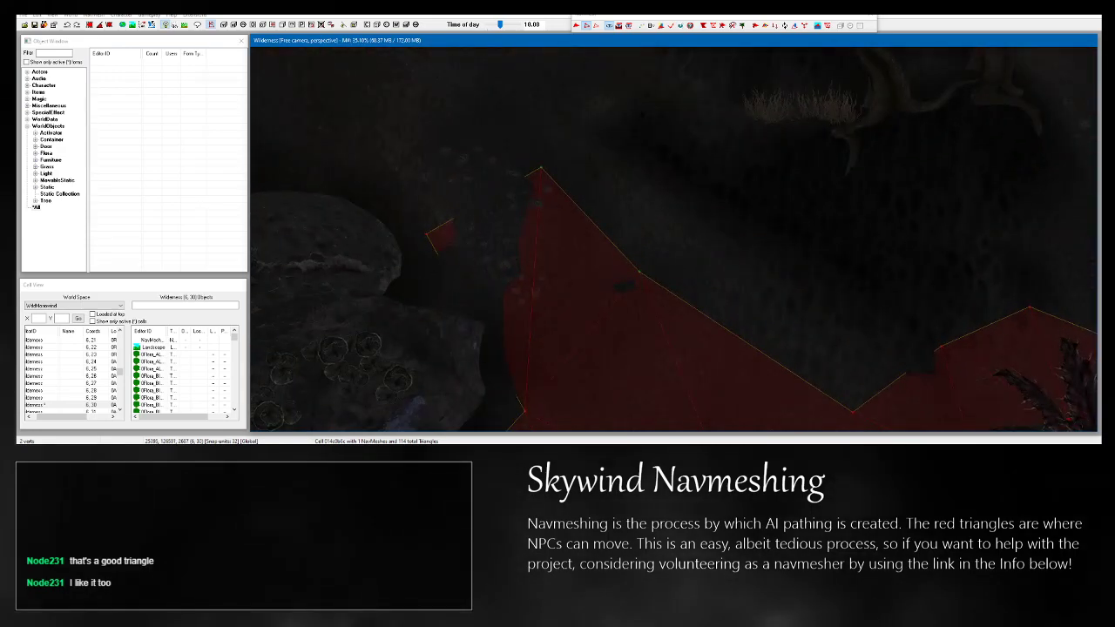
{"action": "mouse_move", "coordinate": [638, 110]}
{"action": "middle_mouse_down", "text": "shift"}
{"action": "mouse_move", "coordinate": [610, 69]}
{"action": "mouse_move", "coordinate": [631, 109]}
{"action": "middle_mouse_up", "text": "shift"}
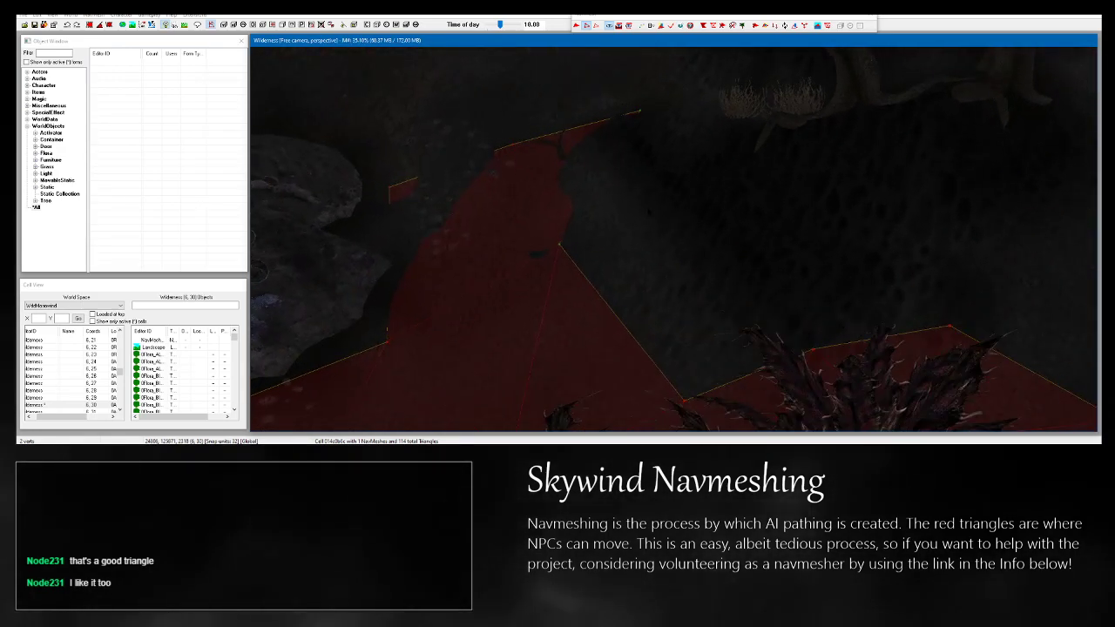
{"action": "right_click", "coordinate": [651, 214], "text": "ctrl"}
{"action": "middle_click_drag", "start_coordinate": [652, 225], "coordinate": [669, 286], "text": "shift"}
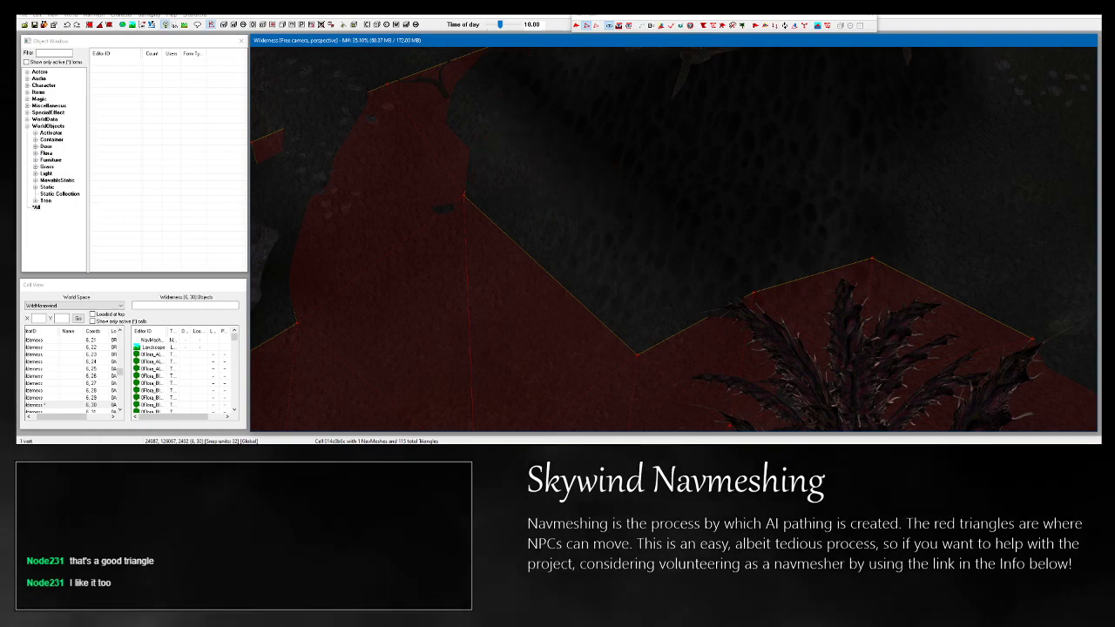
Temporarily display the whole navmesh through the ground and widen the section's slope side with a triangle at its inner corner.
{"action": "middle_click_drag", "start_coordinate": [671, 262], "coordinate": [770, 396], "text": "shift"}
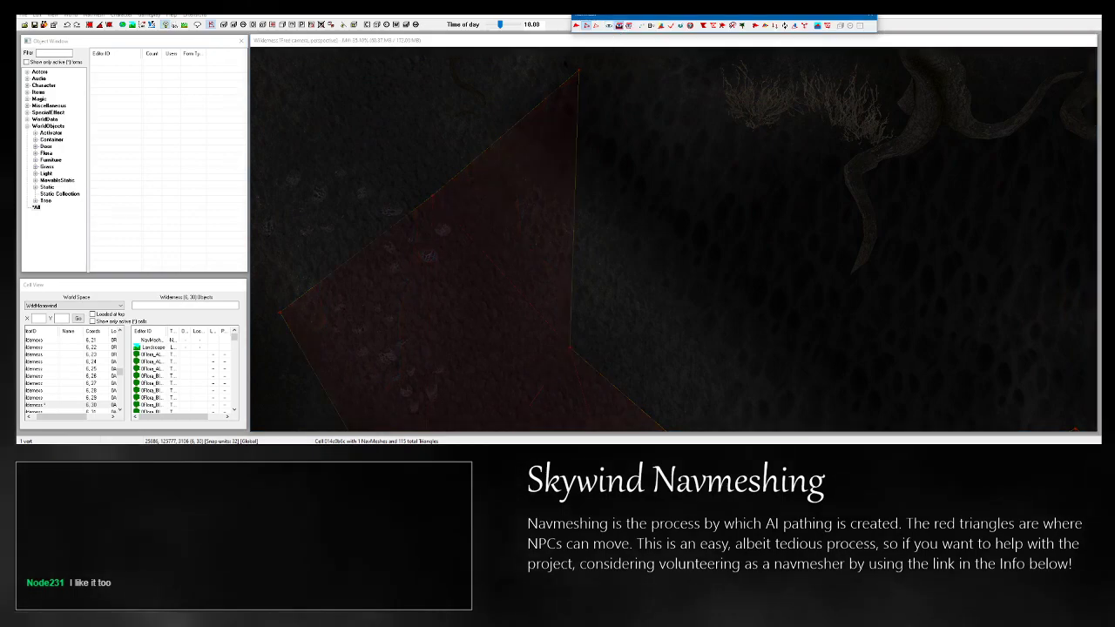
{"action": "left_click", "coordinate": [620, 25]}
{"action": "left_click", "coordinate": [572, 350], "text": "ctrl"}
{"action": "mouse_move", "coordinate": [572, 350]}
{"action": "middle_mouse_down", "text": "shift"}
{"action": "mouse_move", "coordinate": [597, 337]}
{"action": "mouse_move", "coordinate": [583, 345]}
{"action": "middle_mouse_up", "text": "shift"}
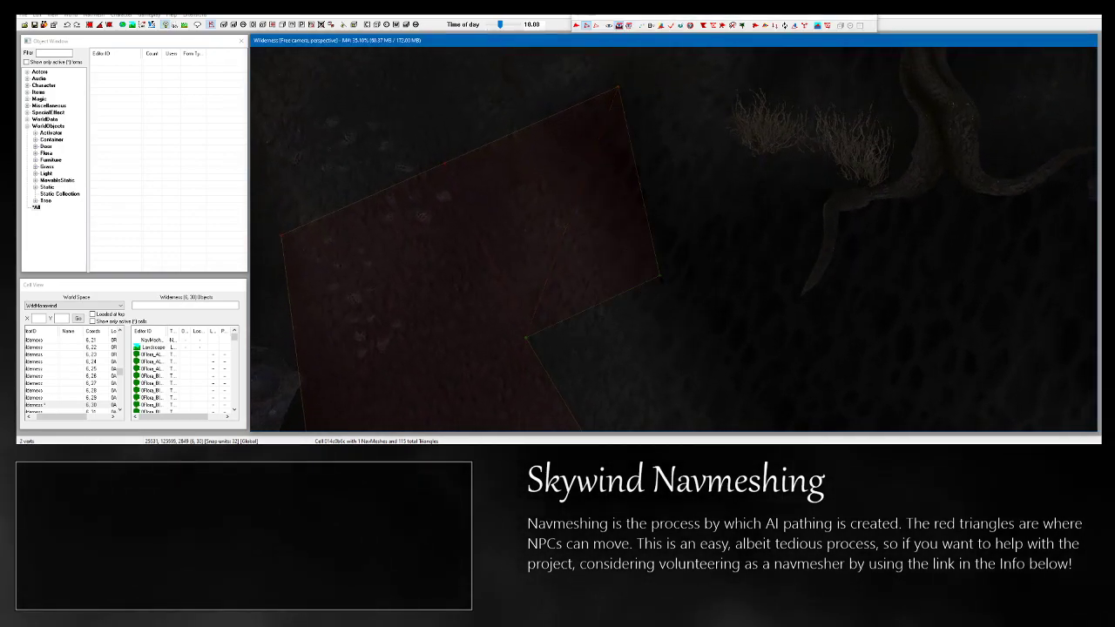
{"action": "scroll", "coordinate": [660, 277], "scroll_direction": "down", "scroll_amount": 5}
{"action": "middle_click_drag", "start_coordinate": [660, 277], "coordinate": [691, 193]}
{"action": "left_click", "coordinate": [611, 26]}
{"action": "middle_click_drag", "start_coordinate": [636, 129], "coordinate": [626, 208]}
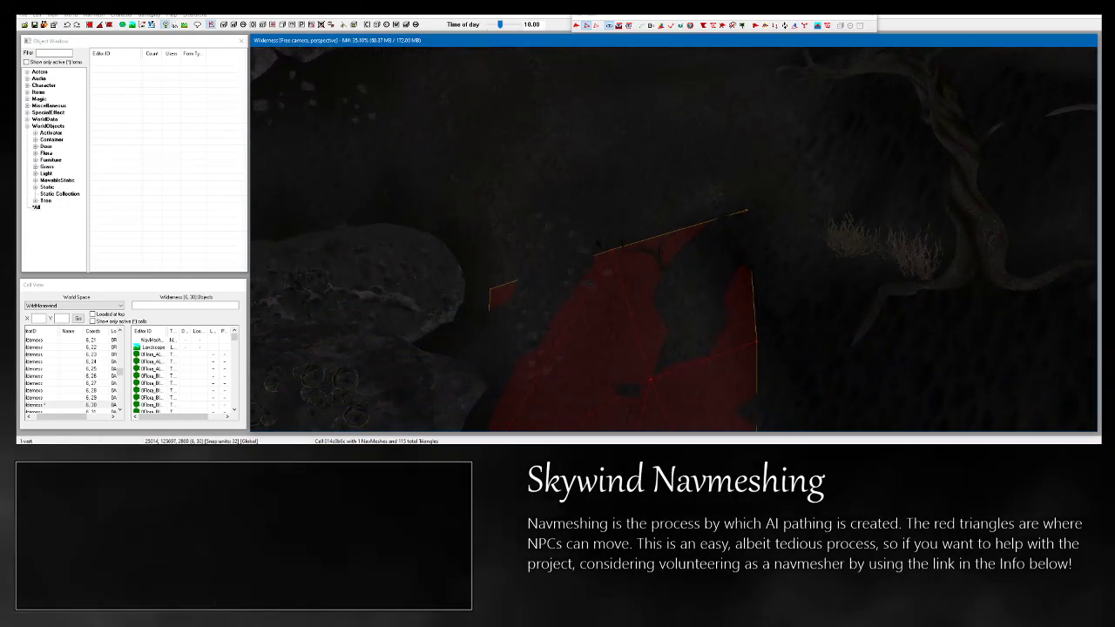
Continue the mesh as a strip past the twisted tree roots towards the next boulders by adding pairs of vertices.
{"action": "middle_click_drag", "start_coordinate": [643, 297], "coordinate": [683, 247]}
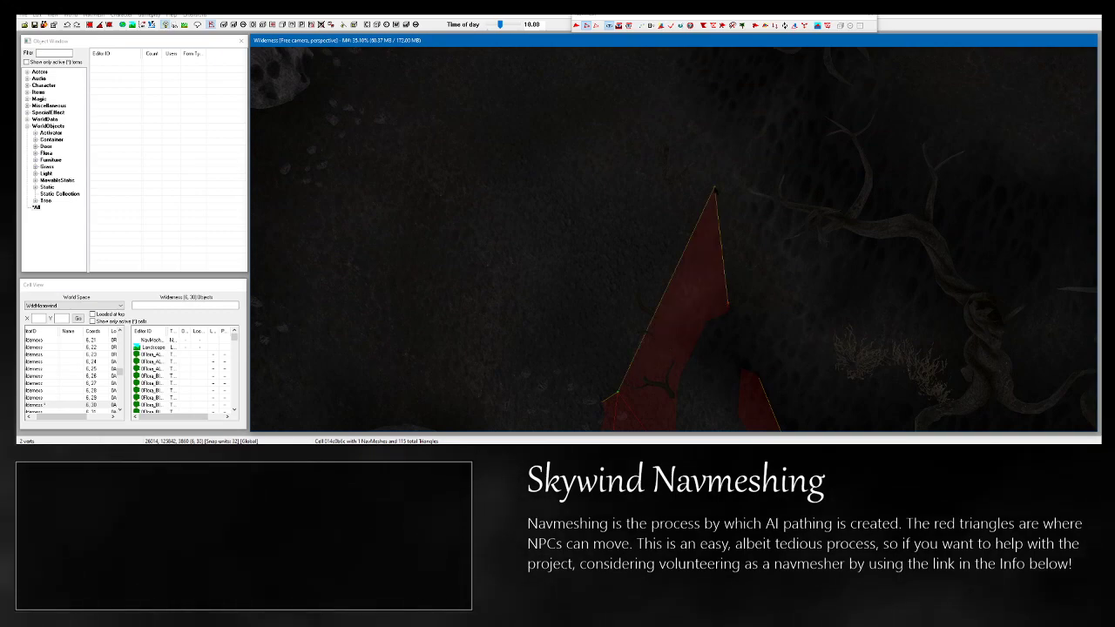
{"action": "right_click", "coordinate": [583, 227], "text": "ctrl"}
{"action": "middle_click_drag", "start_coordinate": [582, 226], "coordinate": [577, 258]}
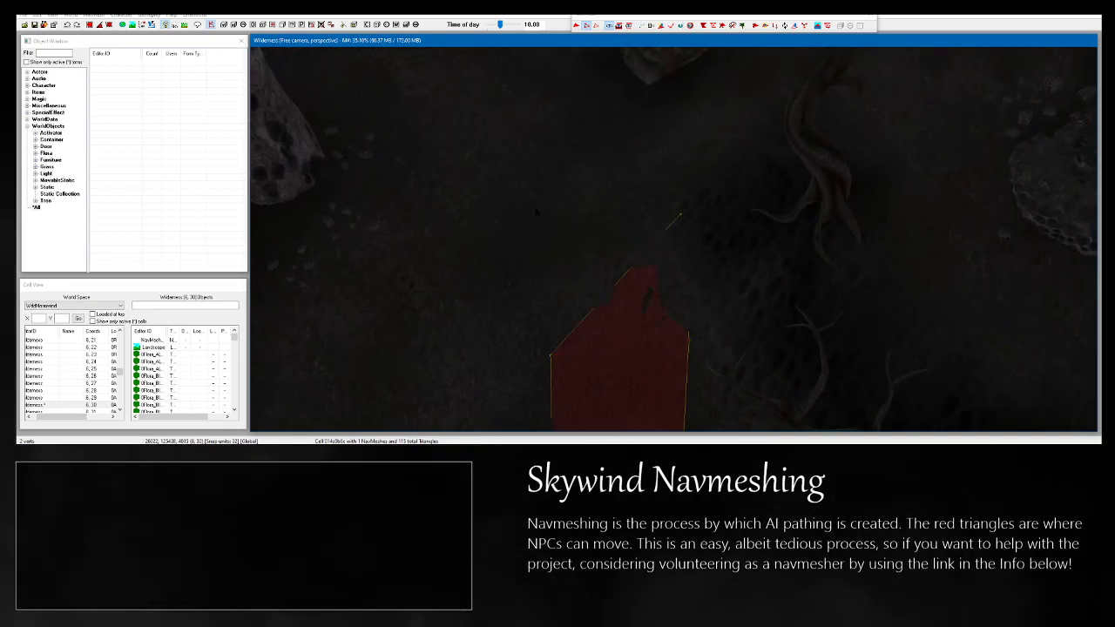
{"action": "middle_click_drag", "start_coordinate": [556, 220], "coordinate": [569, 257]}
{"action": "scroll", "coordinate": [568, 257], "scroll_direction": "up", "scroll_amount": 3}
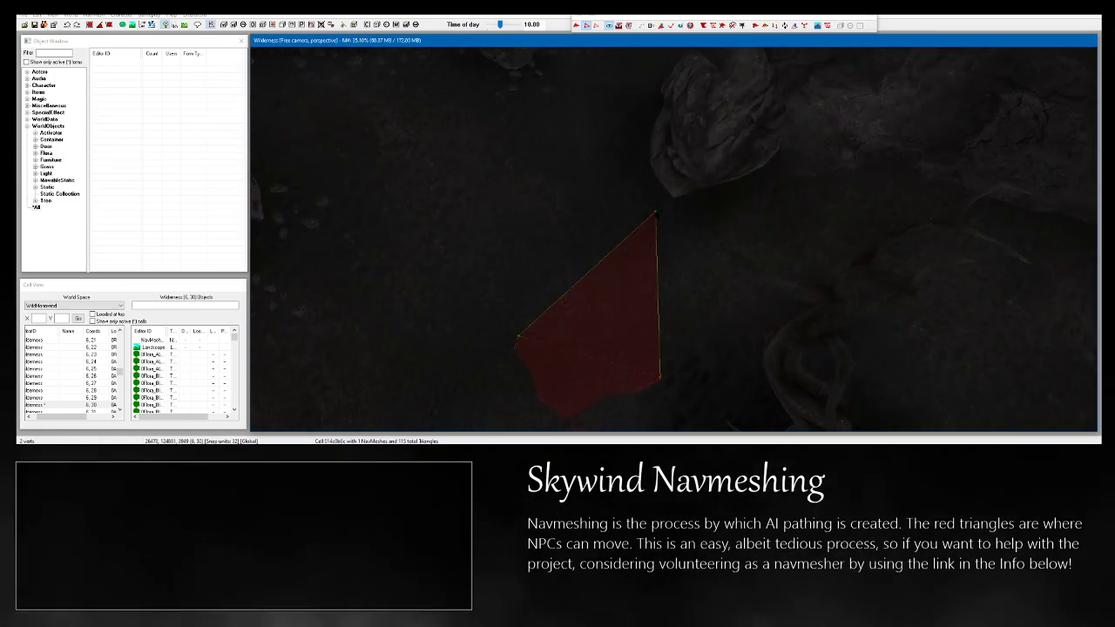
{"action": "right_click", "coordinate": [524, 206], "text": "ctrl"}
{"action": "middle_click_drag", "start_coordinate": [518, 199], "coordinate": [548, 258]}
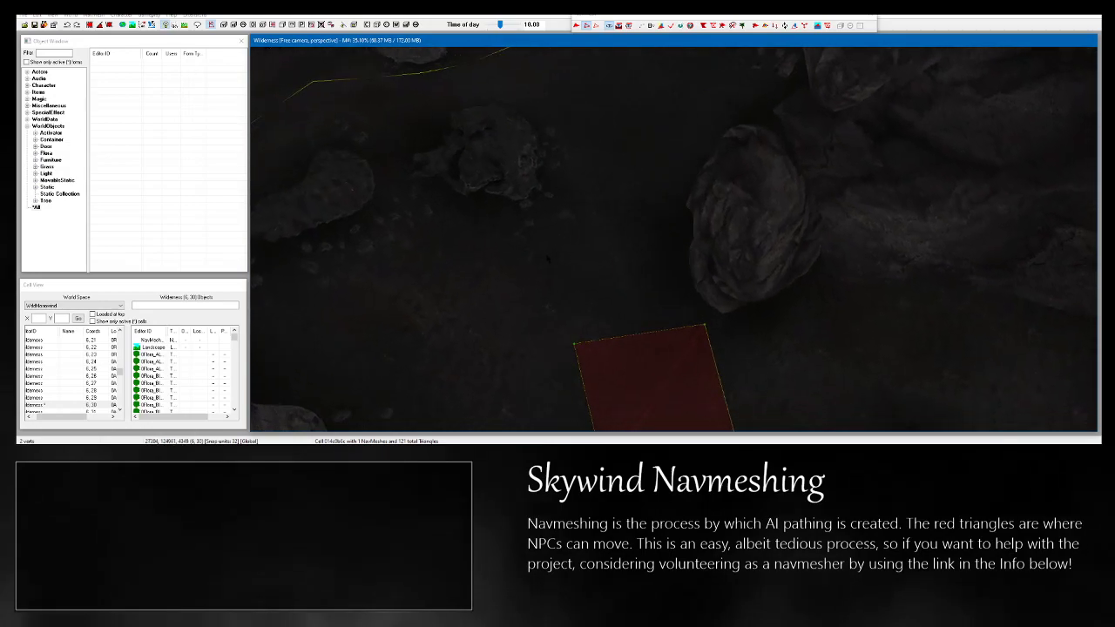
Continue the strip between the small rocks and the large boulder up to the cell border with further pairs of vertices.
{"action": "middle_click_drag", "start_coordinate": [553, 207], "coordinate": [548, 295]}
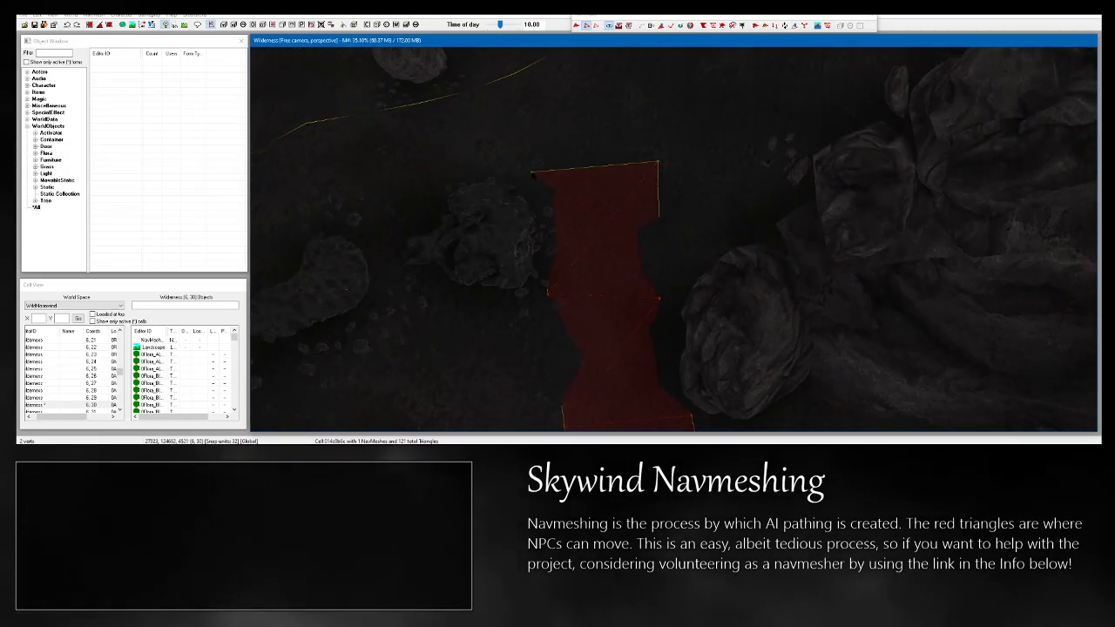
{"action": "middle_click_drag", "start_coordinate": [536, 173], "coordinate": [654, 229]}
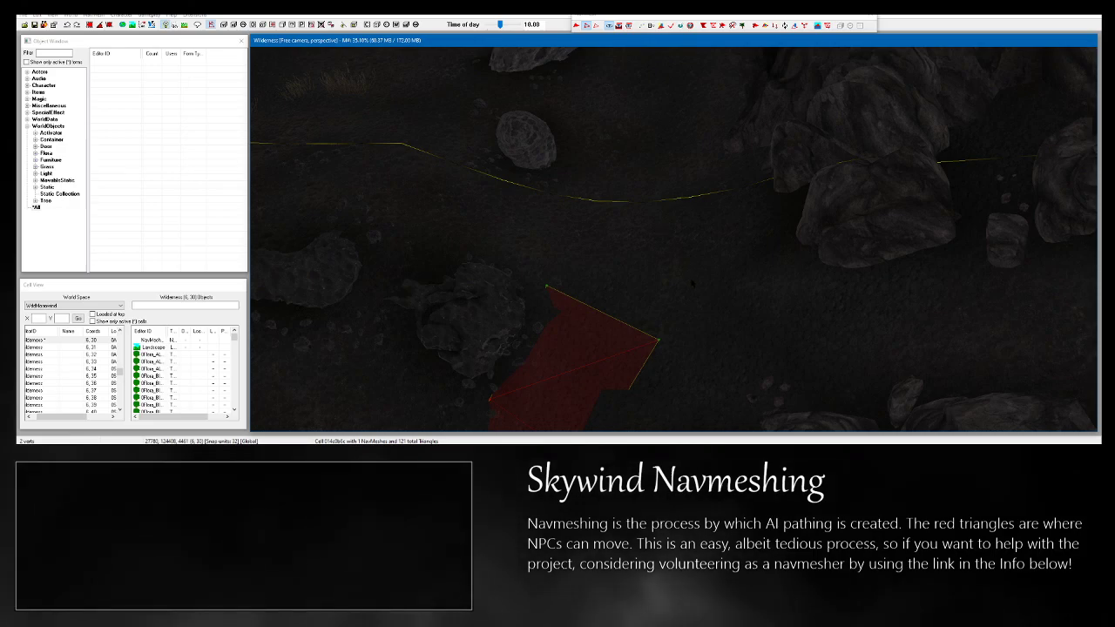
{"action": "middle_click_drag", "start_coordinate": [568, 202], "coordinate": [602, 222]}
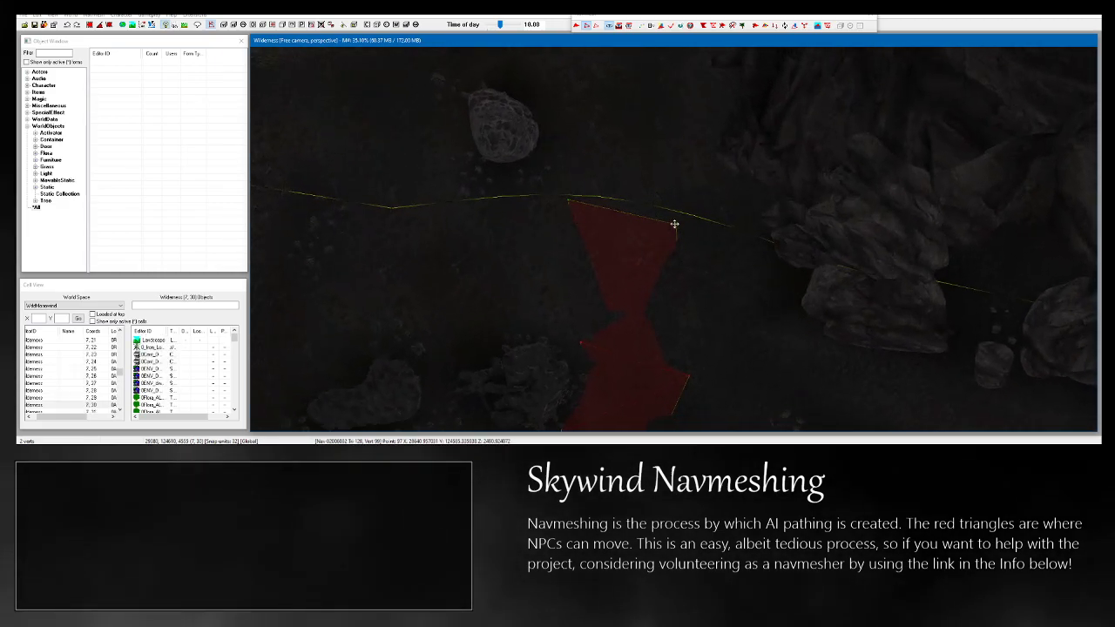
{"action": "middle_click_drag", "start_coordinate": [677, 222], "coordinate": [774, 408]}
{"action": "left_click", "coordinate": [630, 217]}
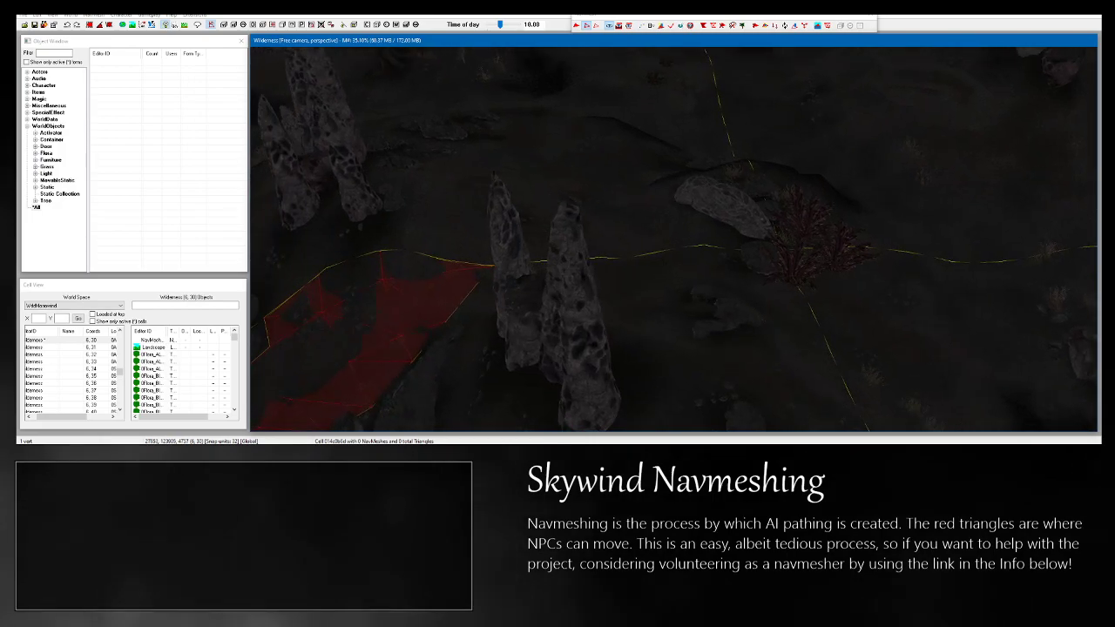
Branch a new strip off the mesh near the cell border and run it between the porous boulders and the small rocks.
{"action": "middle_click_drag", "start_coordinate": [662, 339], "coordinate": [741, 156]}
{"action": "middle_click_drag", "start_coordinate": [749, 225], "coordinate": [805, 218]}
{"action": "middle_click_drag", "start_coordinate": [837, 251], "coordinate": [747, 254]}
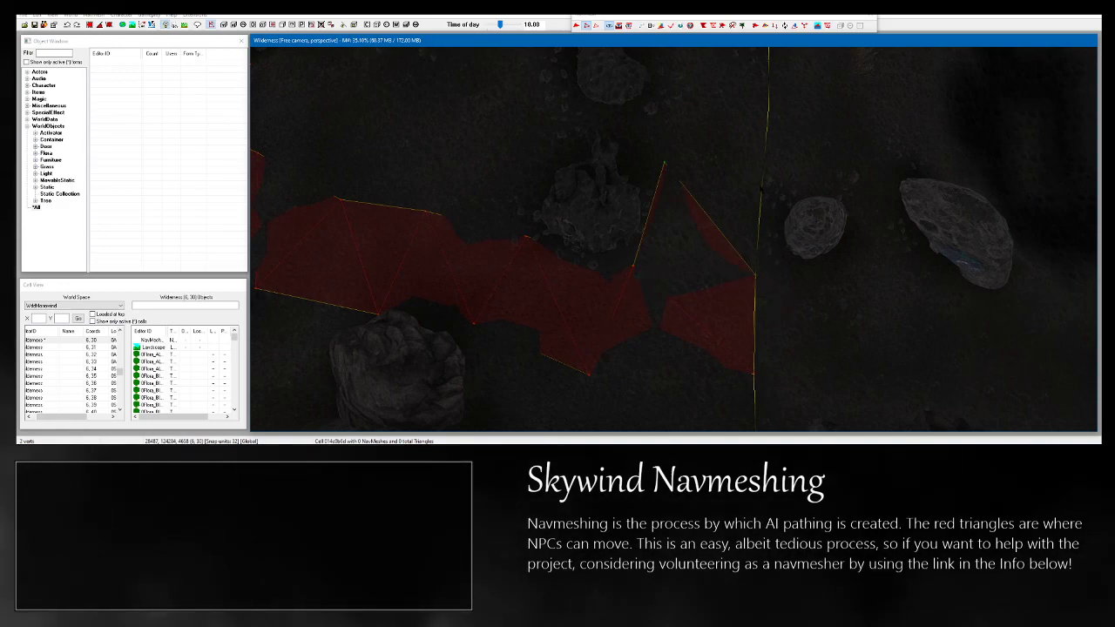
{"action": "mouse_move", "coordinate": [760, 180]}
{"action": "middle_mouse_down", "text": "shift"}
{"action": "mouse_move", "coordinate": [748, 153]}
{"action": "mouse_move", "coordinate": [739, 225]}
{"action": "mouse_move", "coordinate": [728, 193]}
{"action": "mouse_move", "coordinate": [702, 179]}
{"action": "mouse_move", "coordinate": [742, 183]}
{"action": "middle_mouse_up", "text": "shift"}
{"action": "mouse_move", "coordinate": [704, 224]}
{"action": "middle_mouse_down", "text": "shift"}
{"action": "mouse_move", "coordinate": [608, 195]}
{"action": "mouse_move", "coordinate": [659, 192]}
{"action": "mouse_move", "coordinate": [714, 237]}
{"action": "middle_mouse_up", "text": "shift"}
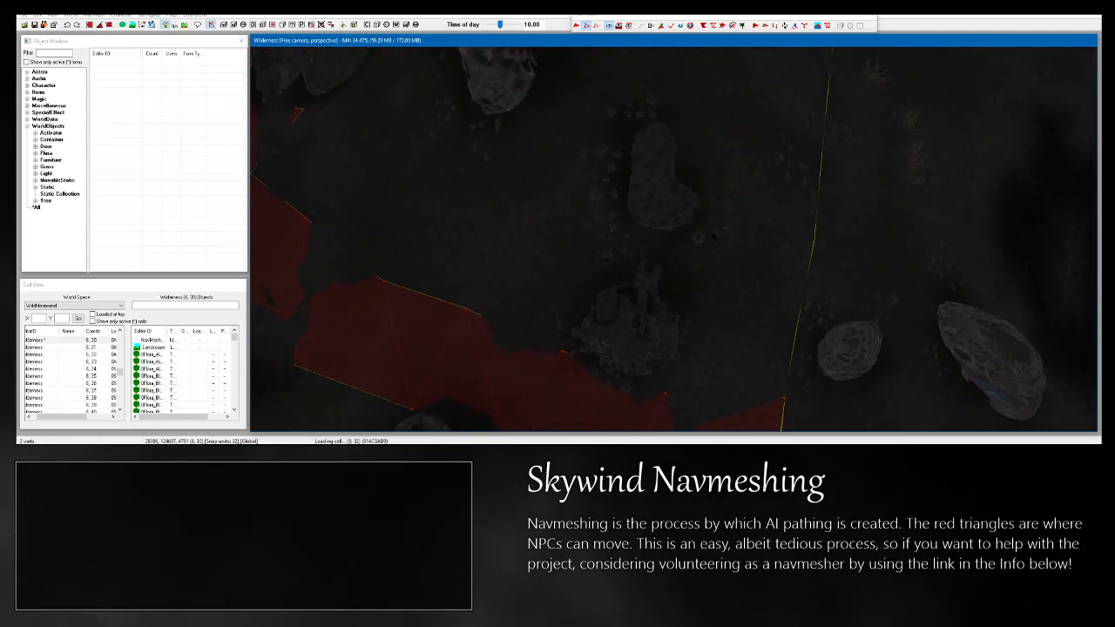
{"action": "mouse_move", "coordinate": [596, 247]}
{"action": "middle_mouse_down"}
{"action": "mouse_move", "coordinate": [619, 314]}
{"action": "mouse_move", "coordinate": [575, 343]}
{"action": "mouse_move", "coordinate": [602, 252]}
{"action": "mouse_move", "coordinate": [623, 278]}
{"action": "mouse_move", "coordinate": [647, 281]}
{"action": "mouse_move", "coordinate": [602, 264]}
{"action": "middle_mouse_up"}
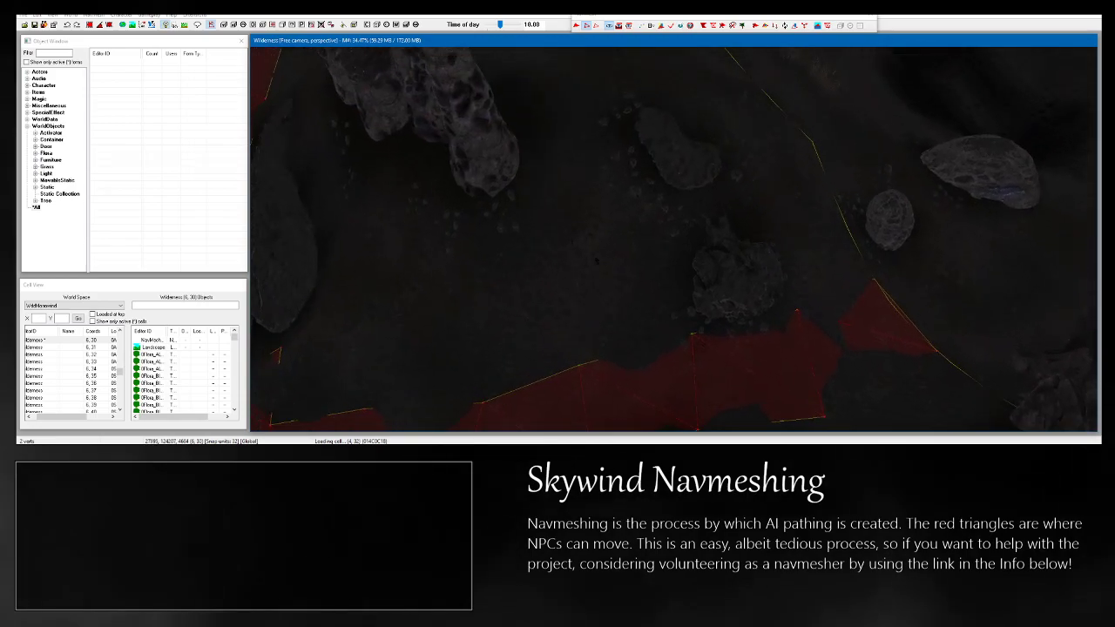
{"action": "right_click", "coordinate": [539, 212], "text": "ctrl"}
{"action": "middle_click_drag", "start_coordinate": [538, 212], "coordinate": [592, 244], "text": "shift"}
{"action": "middle_click_drag", "start_coordinate": [592, 244], "coordinate": [586, 336]}
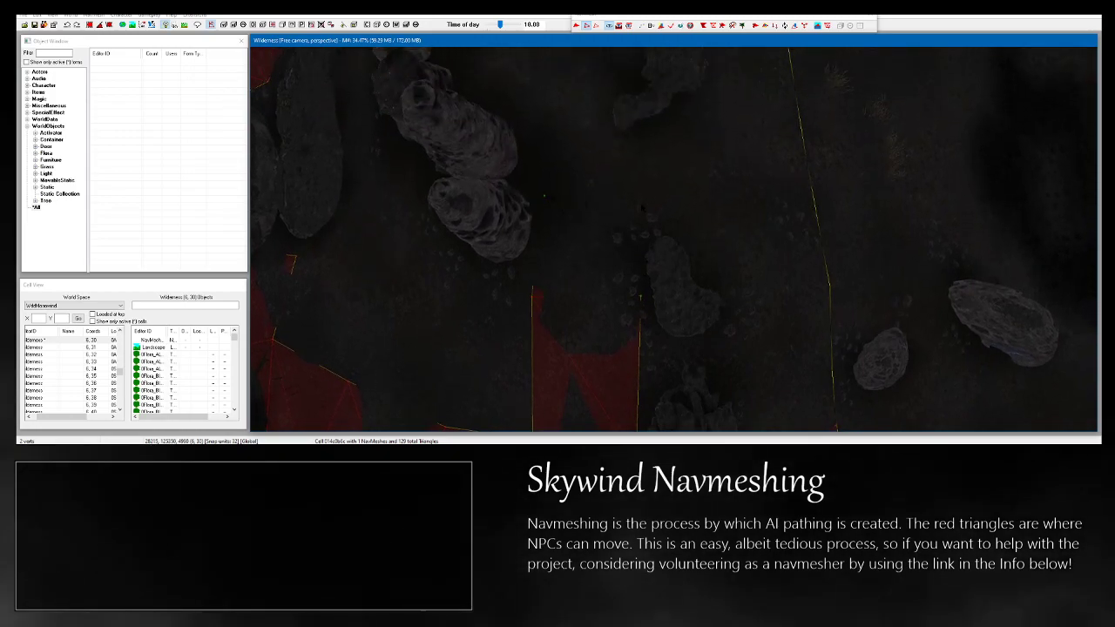
{"action": "middle_click_drag", "start_coordinate": [650, 196], "coordinate": [654, 312], "text": "shift"}
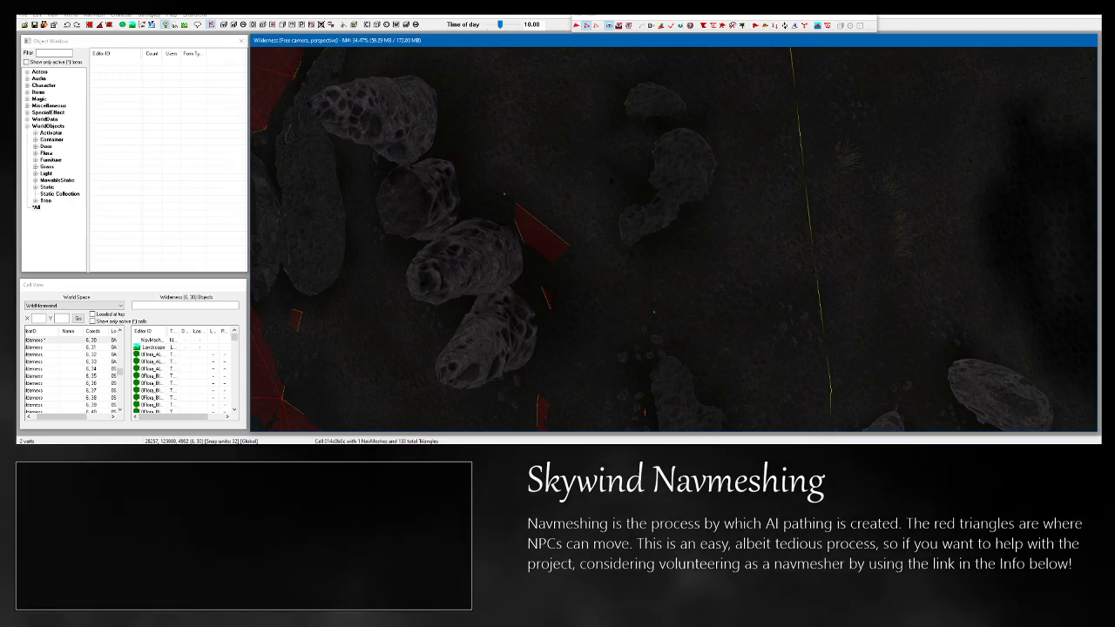
Carry the new strip past the row of porous boulders towards the mesh at the adjoining cell border.
{"action": "middle_click_drag", "start_coordinate": [613, 167], "coordinate": [618, 266], "text": "shift"}
{"action": "right_click", "coordinate": [643, 165], "text": "ctrl"}
{"action": "middle_click_drag", "start_coordinate": [644, 165], "coordinate": [625, 214], "text": "shift"}
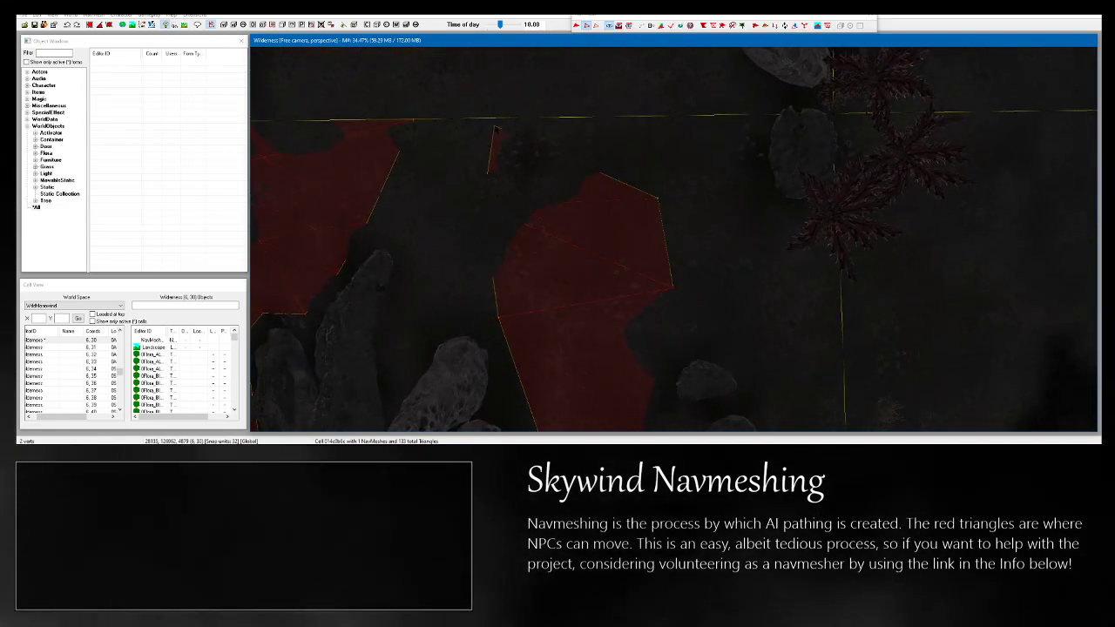
{"action": "middle_click_drag", "start_coordinate": [547, 93], "coordinate": [671, 111], "text": "shift"}
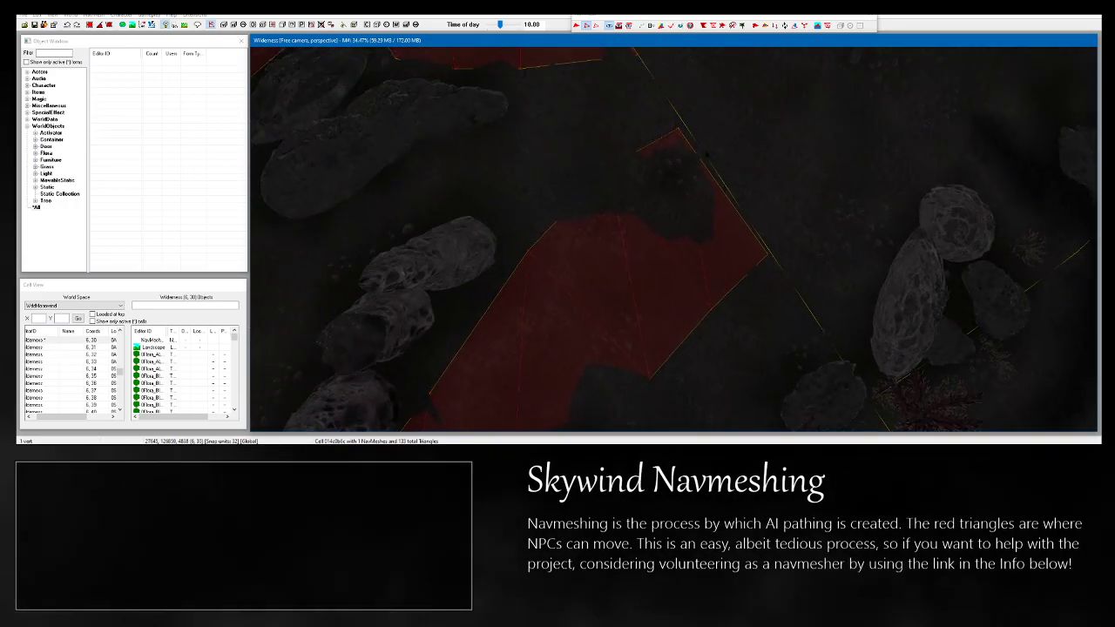
{"action": "middle_click_drag", "start_coordinate": [709, 157], "coordinate": [656, 133], "text": "shift"}
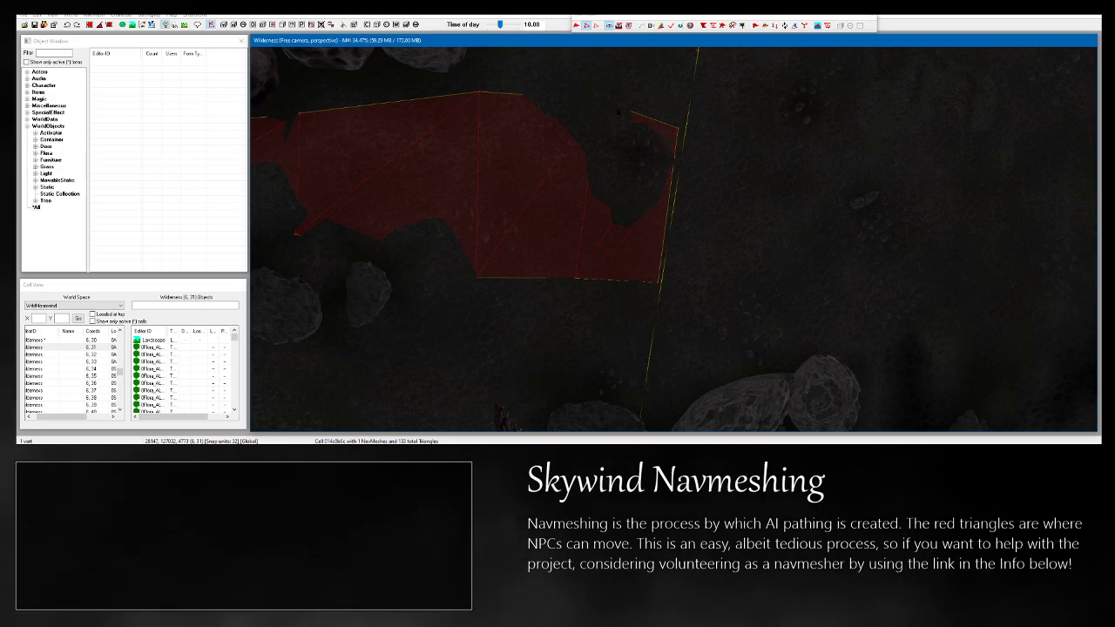
Join the strip to the existing mesh along the cell border and align the outer vertices with the border line.
{"action": "middle_click_drag", "start_coordinate": [599, 107], "coordinate": [613, 161]}
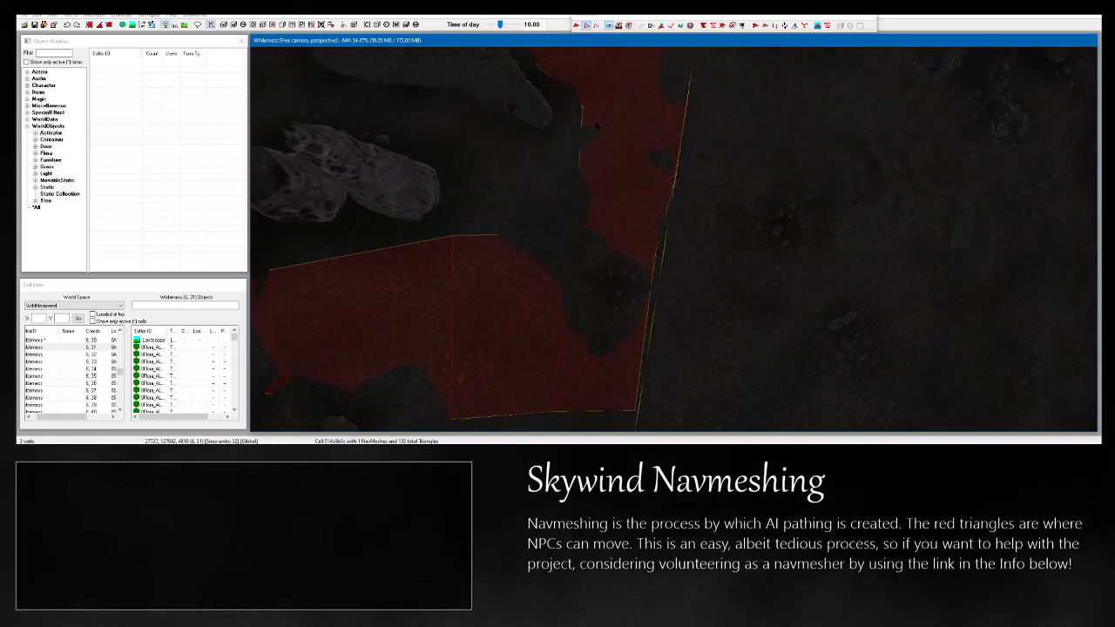
{"action": "middle_click_drag", "start_coordinate": [531, 212], "coordinate": [708, 190], "text": "shift"}
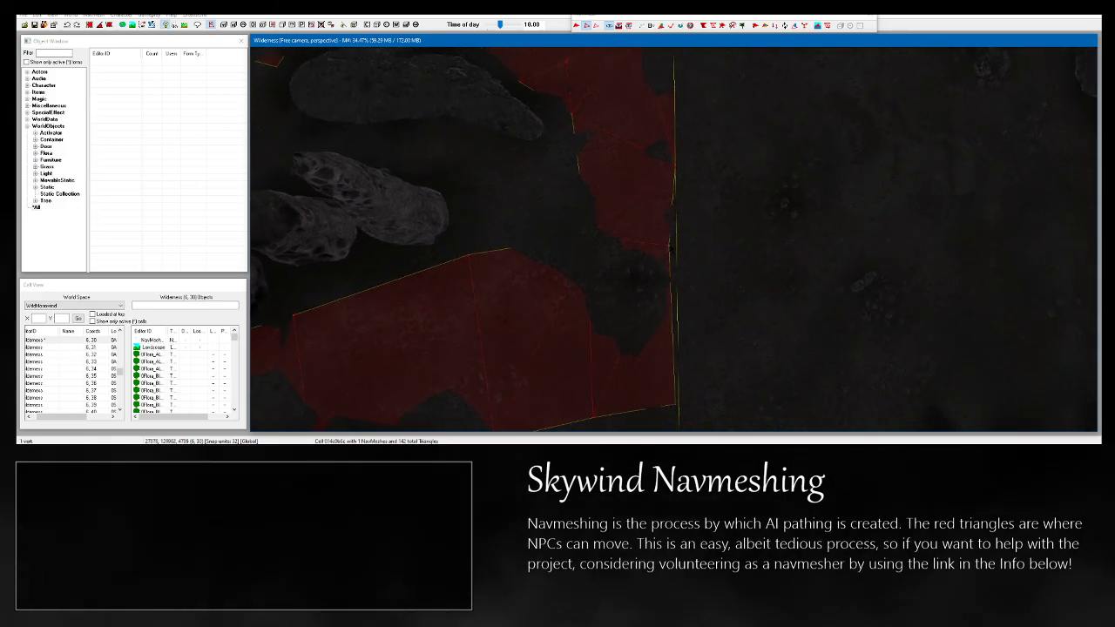
{"action": "left_click_drag", "start_coordinate": [668, 246], "coordinate": [673, 246]}
{"action": "middle_click_drag", "start_coordinate": [701, 394], "coordinate": [681, 269]}
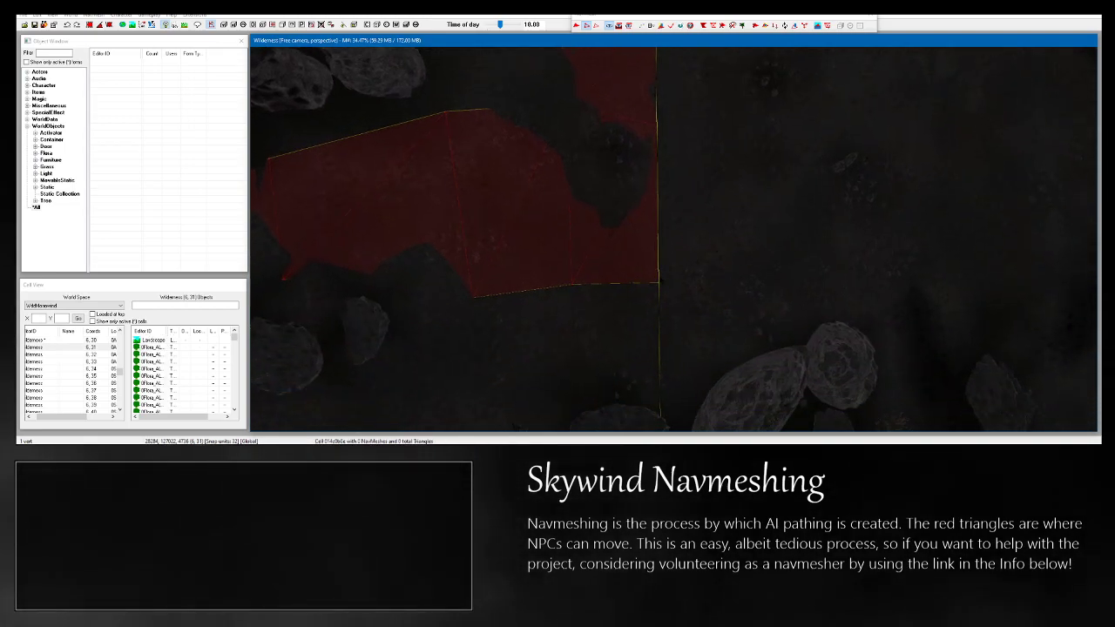
{"action": "middle_click_drag", "start_coordinate": [661, 281], "coordinate": [736, 416], "text": "shift"}
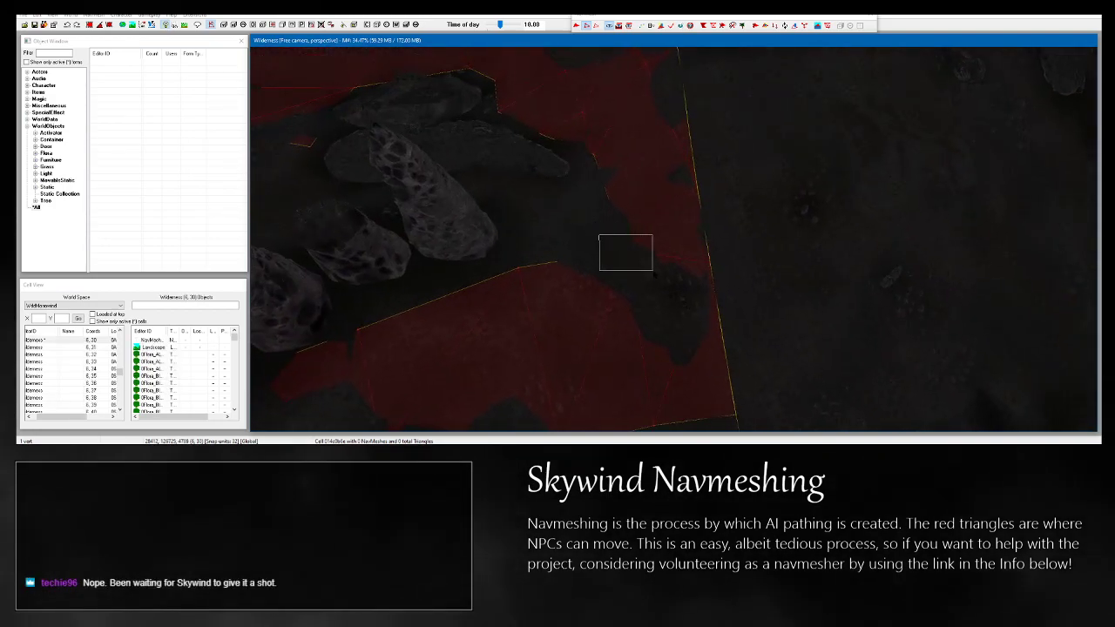
Display the whole navmesh through the ground and inspect its edges around the boulders for remaining gaps.
{"action": "left_click", "coordinate": [618, 25]}
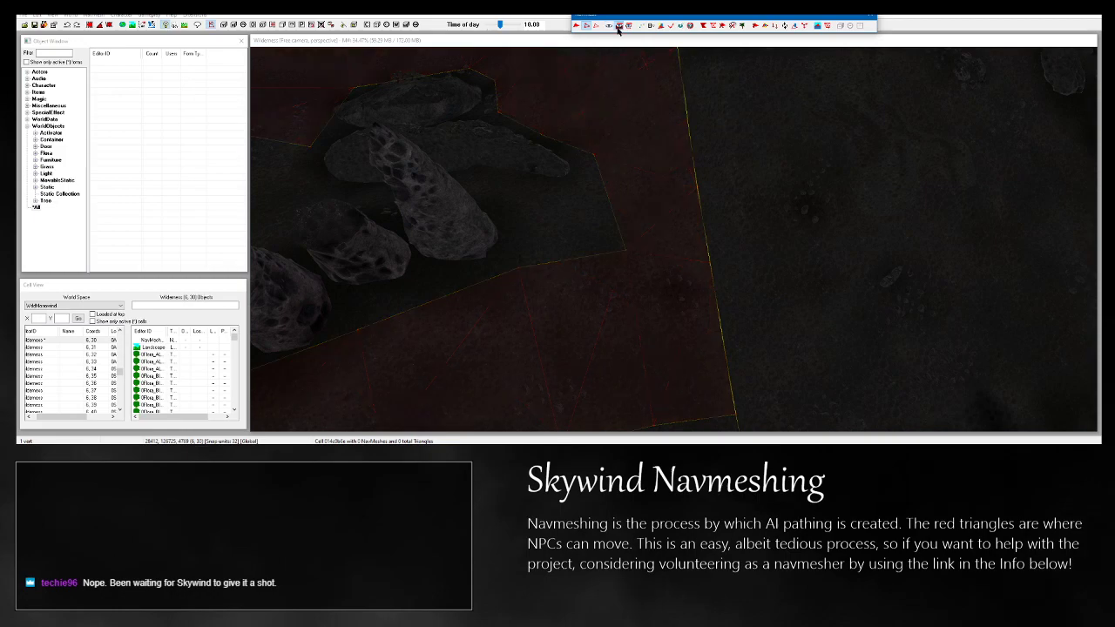
{"action": "left_click_drag", "start_coordinate": [509, 254], "coordinate": [539, 292]}
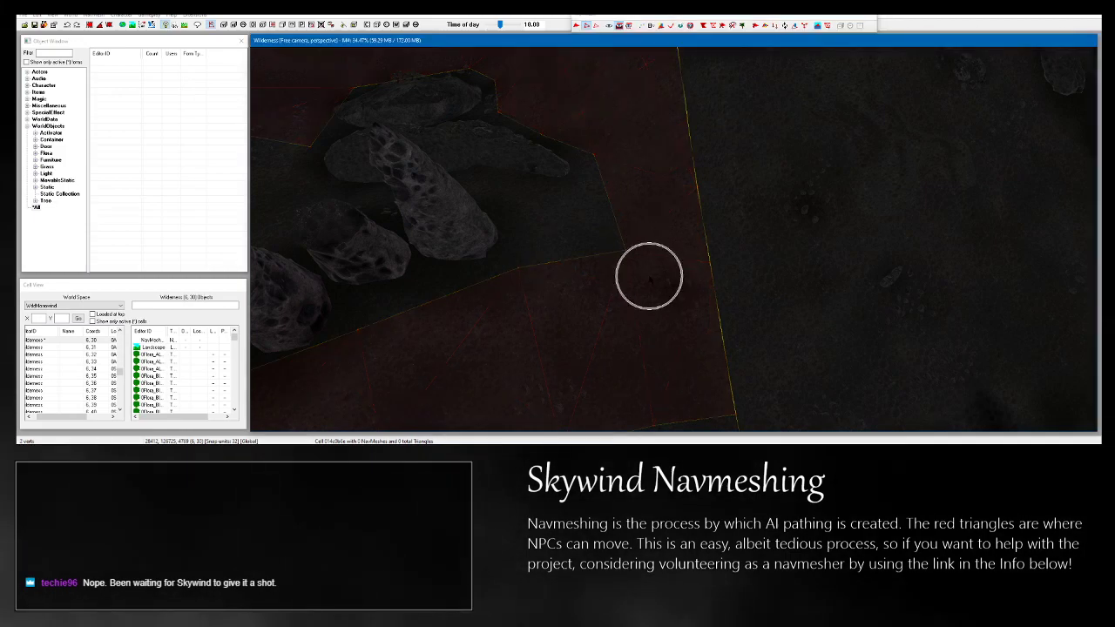
{"action": "scroll", "coordinate": [649, 278], "scroll_direction": "up", "scroll_amount": 5}
{"action": "middle_click_drag", "start_coordinate": [648, 277], "coordinate": [519, 215], "text": "shift"}
{"action": "middle_click_drag", "start_coordinate": [609, 189], "coordinate": [569, 178], "text": "shift"}
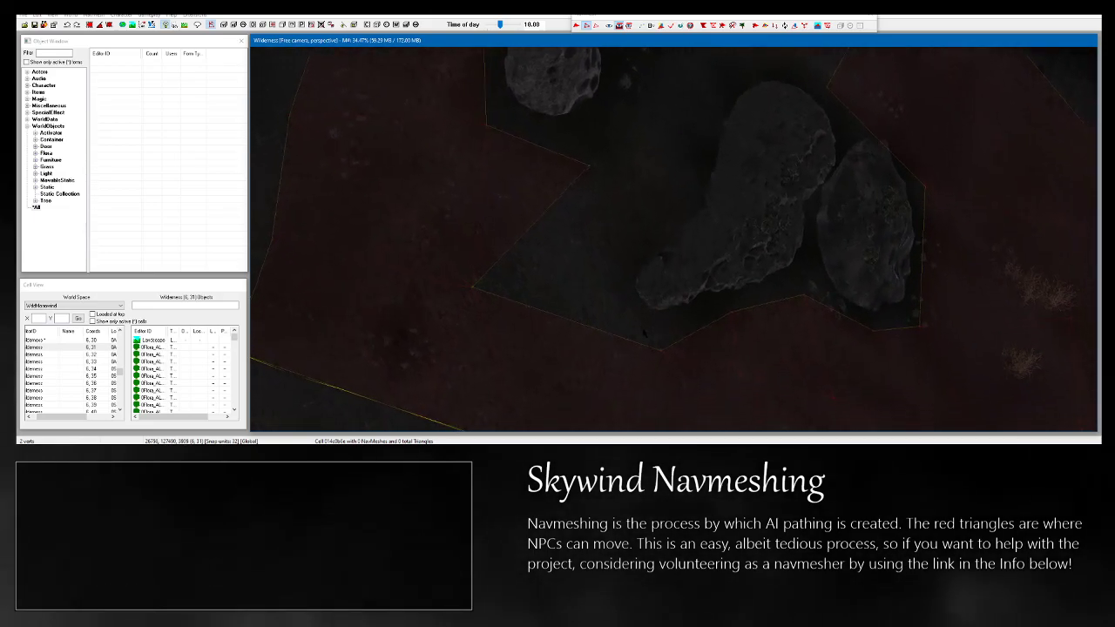
{"action": "middle_click_drag", "start_coordinate": [671, 366], "coordinate": [644, 341], "text": "shift"}
{"action": "middle_click_drag", "start_coordinate": [689, 273], "coordinate": [621, 271], "text": "shift"}
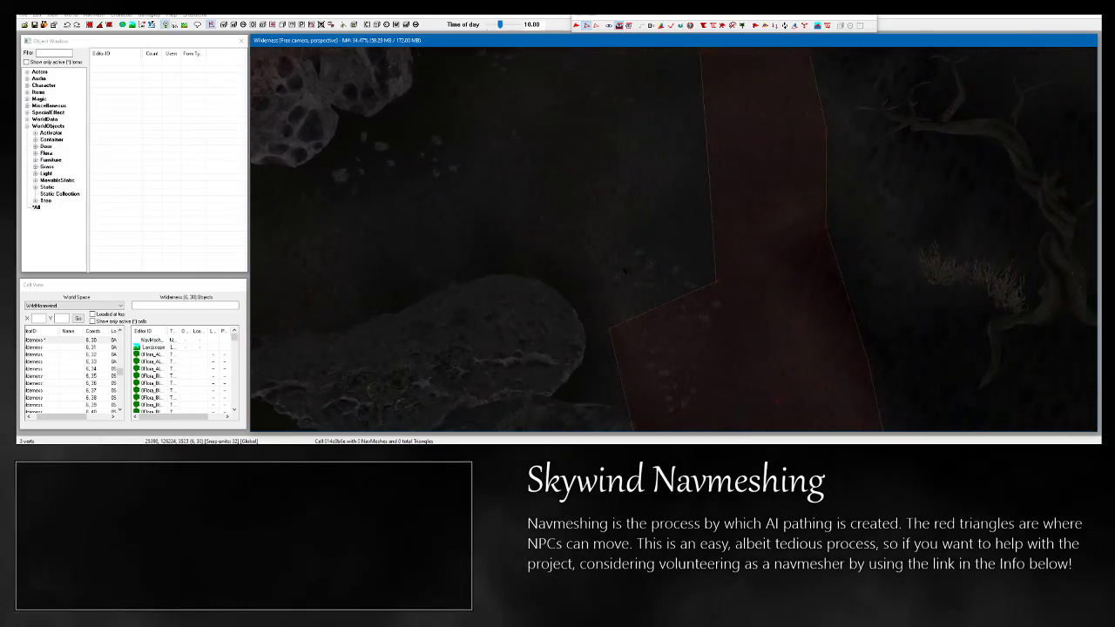
Widen the strip opposite the twisted tree roots towards the row of porous boulders by filling triangles along its inner edge.
{"action": "left_click", "coordinate": [608, 327], "text": "ctrl"}
{"action": "mouse_move", "coordinate": [611, 328]}
{"action": "middle_mouse_down", "text": "shift"}
{"action": "mouse_move", "coordinate": [631, 299]}
{"action": "mouse_move", "coordinate": [627, 325]}
{"action": "middle_mouse_up", "text": "shift"}
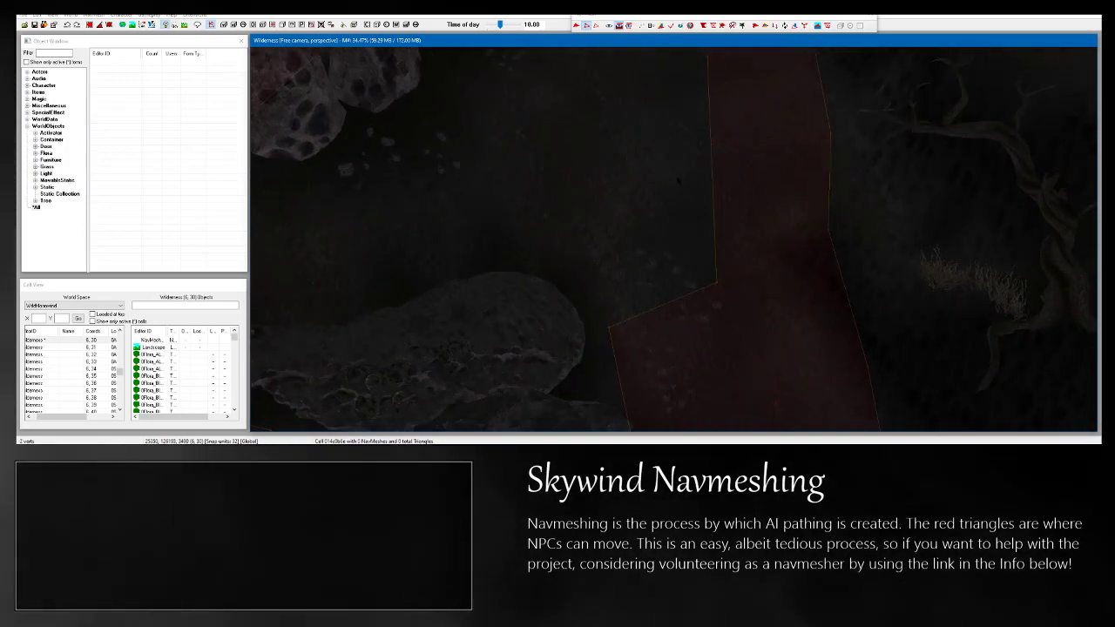
{"action": "key", "text": "a"}
{"action": "middle_click_drag", "start_coordinate": [744, 175], "coordinate": [655, 157], "text": "shift"}
{"action": "middle_click_drag", "start_coordinate": [580, 146], "coordinate": [645, 201], "text": "shift"}
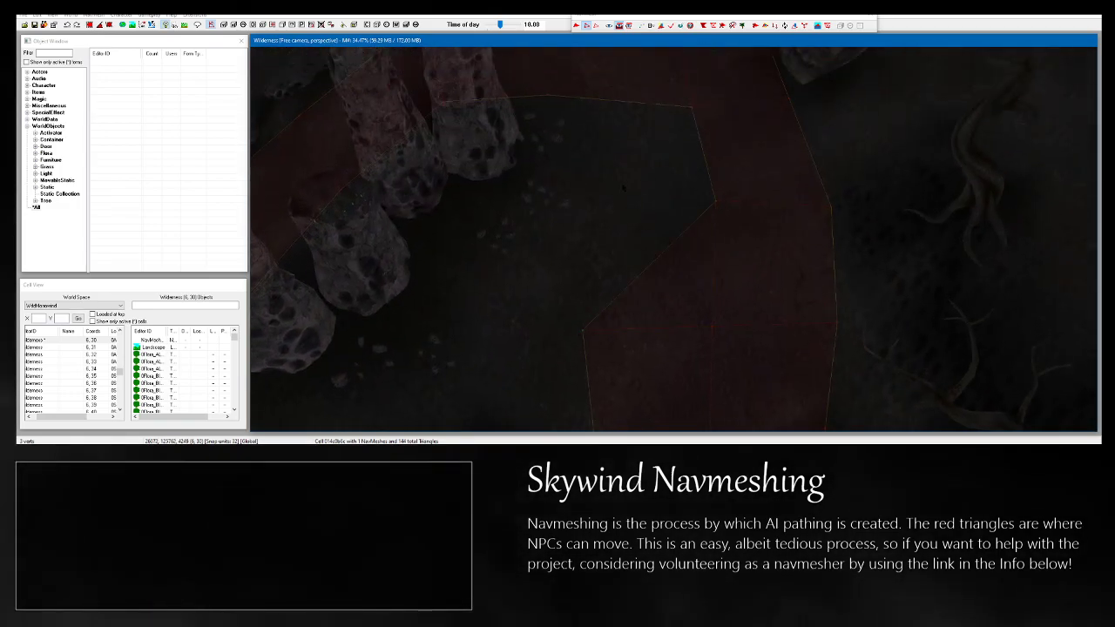
{"action": "middle_click_drag", "start_coordinate": [581, 184], "coordinate": [630, 163], "text": "shift"}
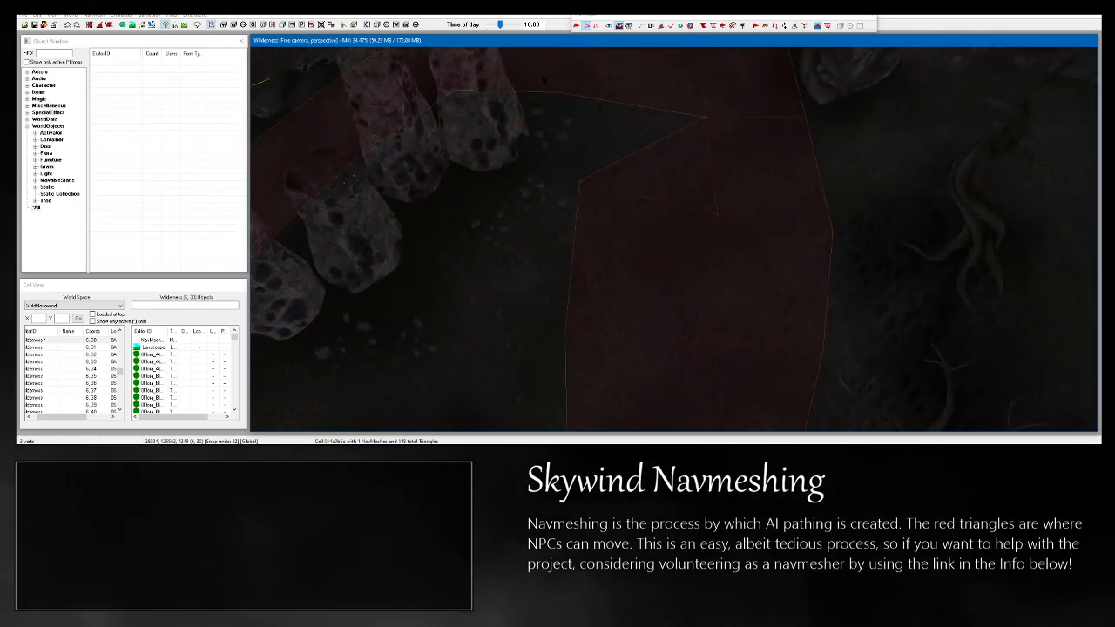
{"action": "middle_click_drag", "start_coordinate": [568, 133], "coordinate": [573, 218], "text": "shift"}
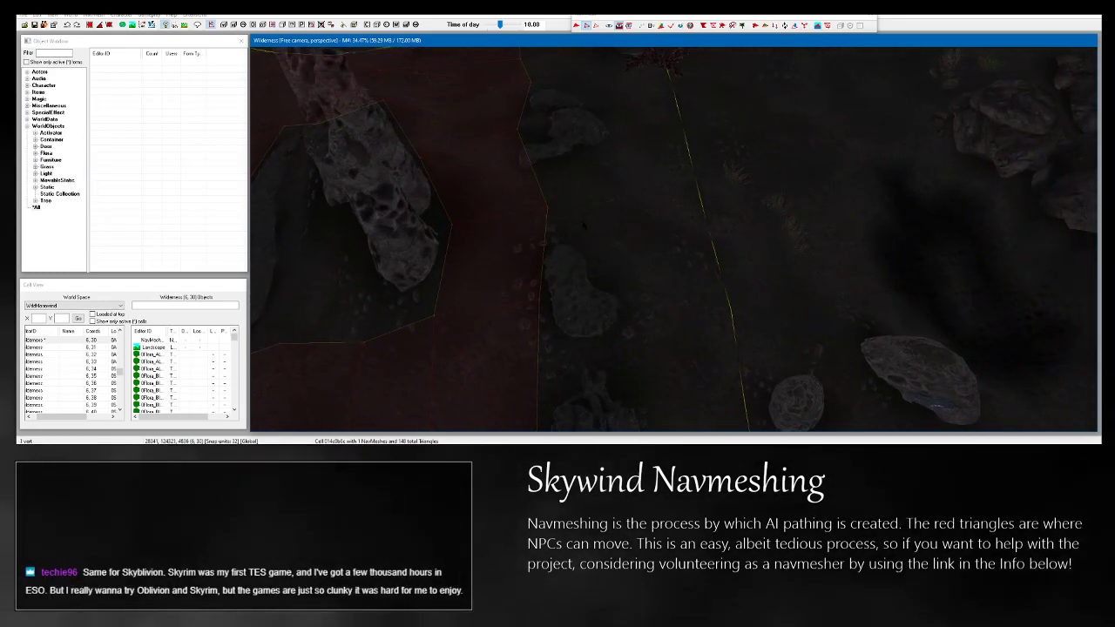
Extend the mesh's outer edge over the small rocks towards the cell border with new vertices and fill triangles between them.
{"action": "middle_click_drag", "start_coordinate": [573, 218], "coordinate": [636, 242], "text": "shift"}
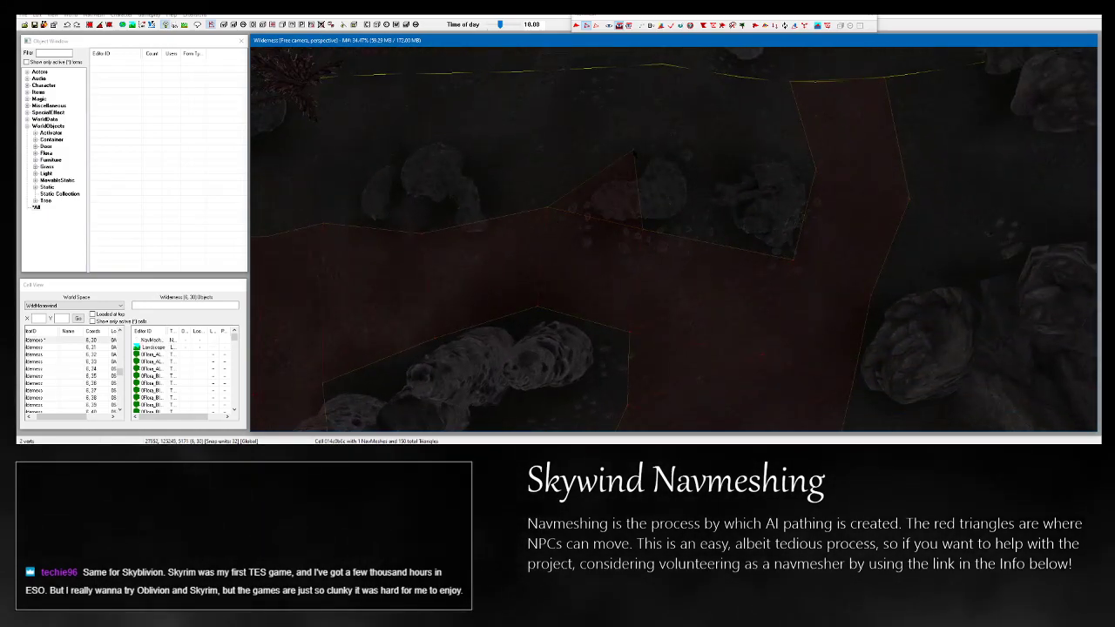
{"action": "right_click", "coordinate": [537, 142], "text": "ctrl"}
{"action": "left_click", "coordinate": [548, 207], "text": "ctrl"}
{"action": "middle_click_drag", "start_coordinate": [558, 175], "coordinate": [810, 195], "text": "shift"}
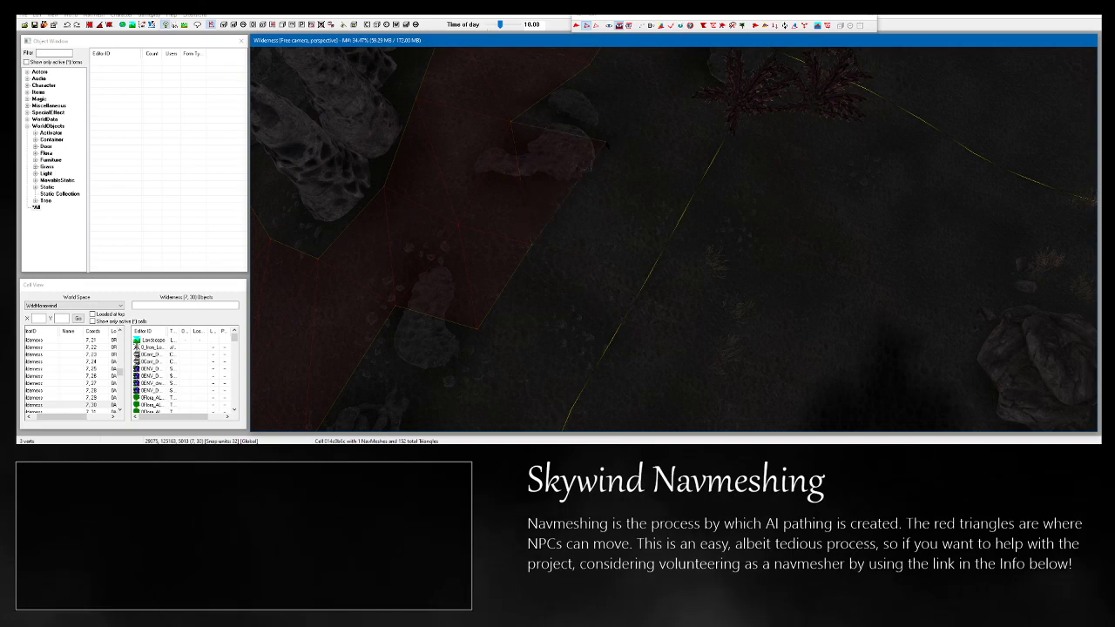
{"action": "right_click", "coordinate": [607, 142], "text": "ctrl"}
{"action": "middle_click_drag", "start_coordinate": [607, 143], "coordinate": [588, 161]}
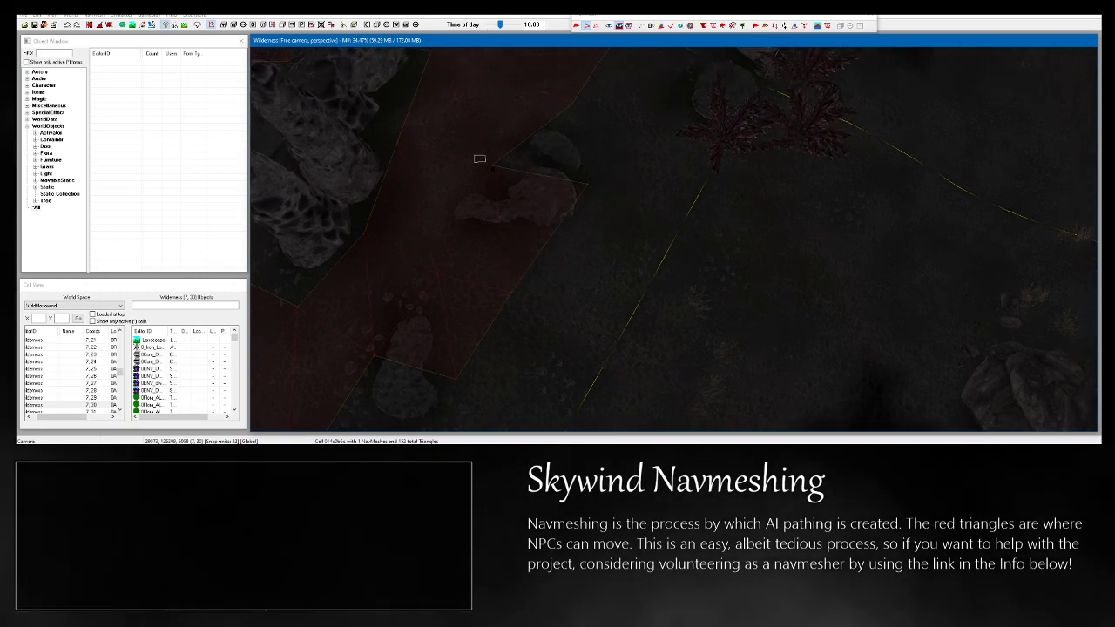
{"action": "left_click", "coordinate": [478, 158]}
{"action": "middle_click_drag", "start_coordinate": [488, 165], "coordinate": [958, 191], "text": "shift"}
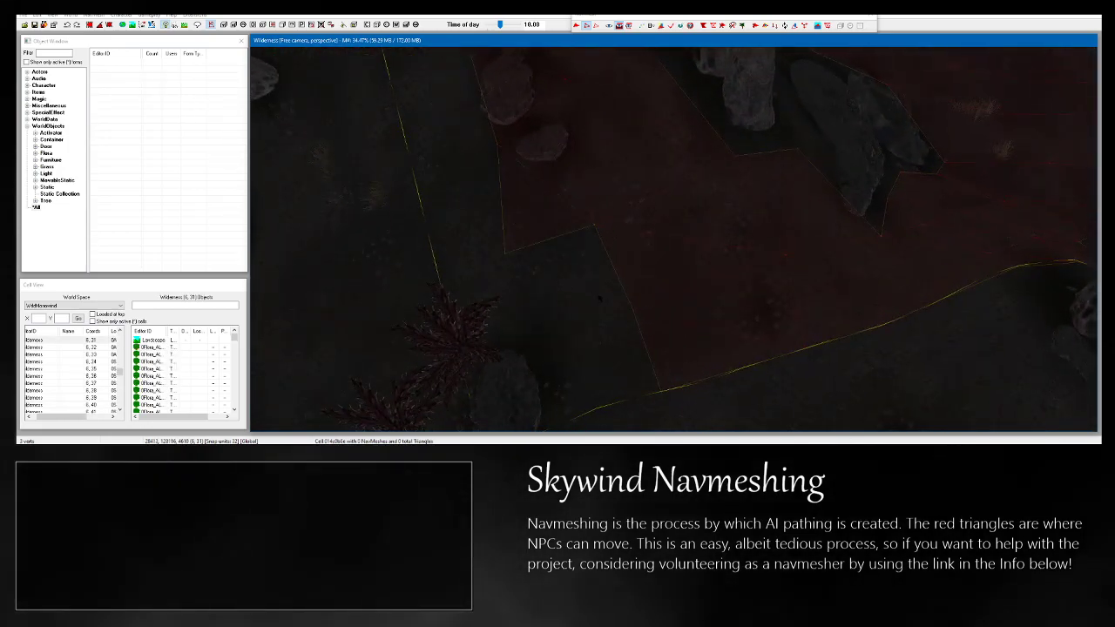
Fill the notch beside the red plants with triangles and extend the mesh along the border to the nearby boulder.
{"action": "middle_click_drag", "start_coordinate": [674, 240], "coordinate": [659, 260], "text": "shift"}
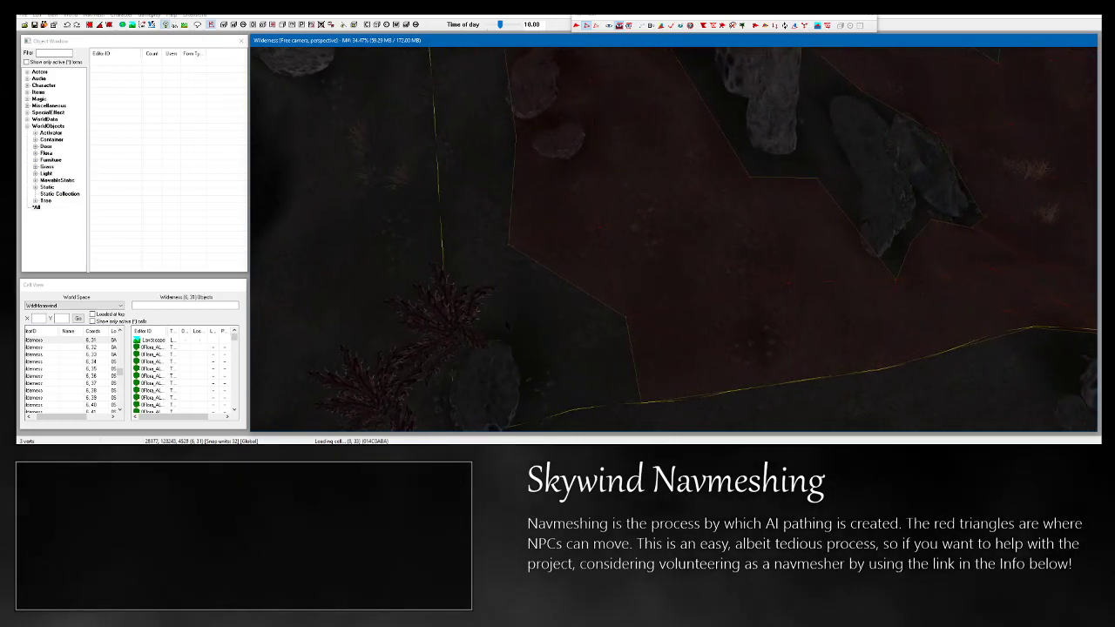
{"action": "key", "text": "a"}
{"action": "middle_click_drag", "start_coordinate": [664, 413], "coordinate": [650, 383], "text": "shift"}
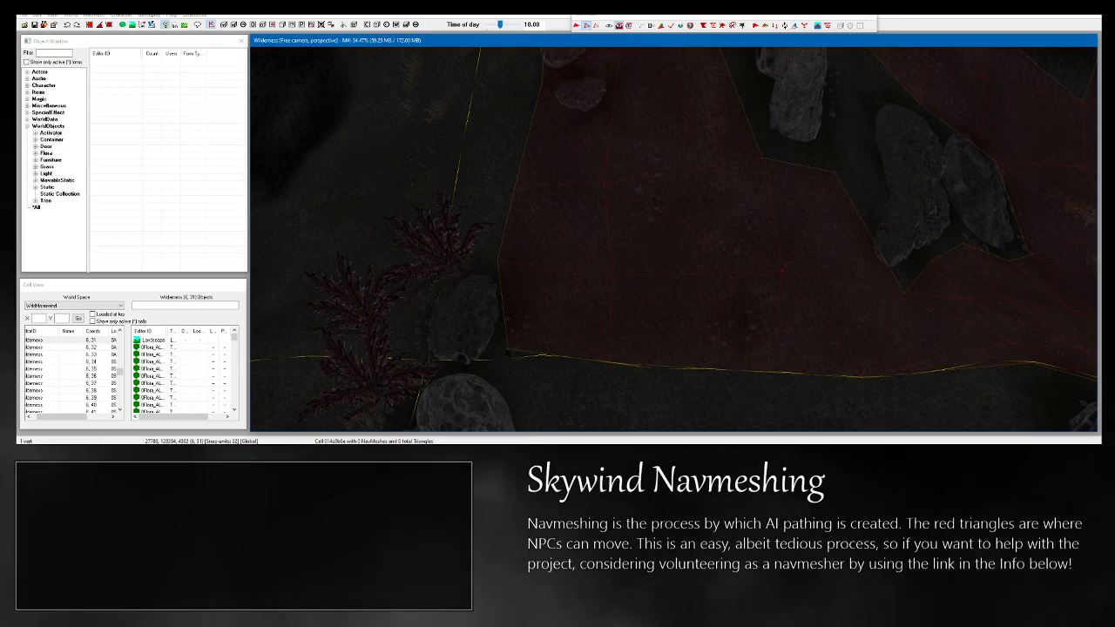
{"action": "scroll", "coordinate": [507, 353], "scroll_direction": "up", "scroll_amount": 4}
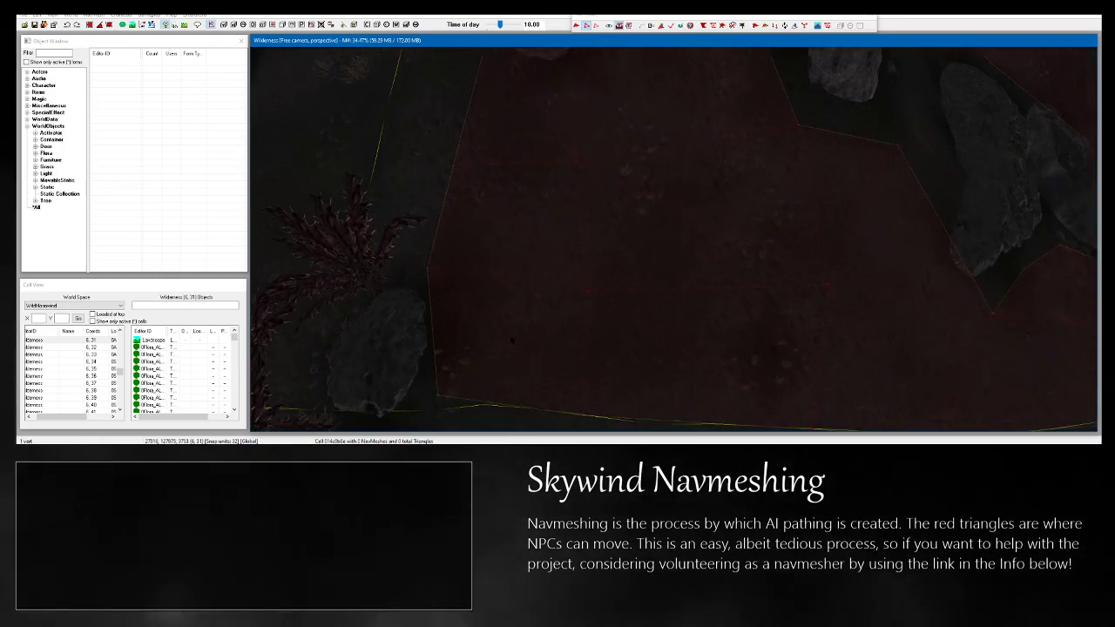
{"action": "middle_click_drag", "start_coordinate": [508, 352], "coordinate": [523, 319]}
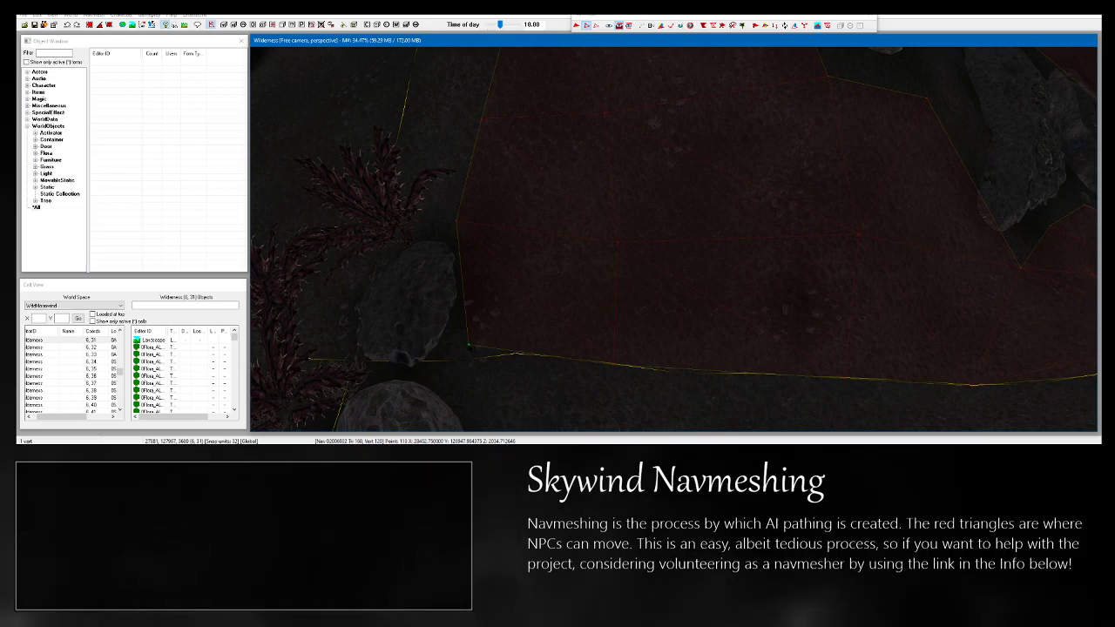
{"action": "middle_click_drag", "start_coordinate": [465, 351], "coordinate": [579, 401], "text": "shift"}
{"action": "middle_click_drag", "start_coordinate": [683, 263], "coordinate": [566, 279], "text": "shift"}
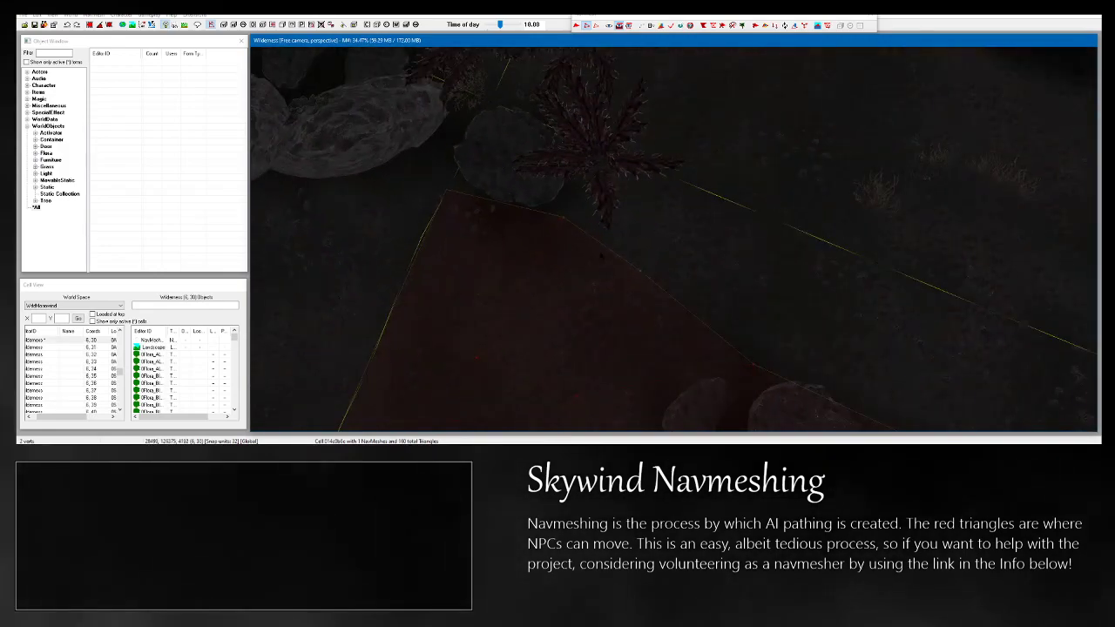
Extend the mesh from the red plants towards the adjoining cell border with new vertices and fill the gap between them.
{"action": "right_click", "coordinate": [677, 189], "text": "ctrl"}
{"action": "middle_click_drag", "start_coordinate": [677, 189], "coordinate": [871, 279], "text": "shift"}
{"action": "left_click", "coordinate": [871, 221]}
{"action": "left_click", "coordinate": [620, 313], "text": "ctrl"}
{"action": "middle_click_drag", "start_coordinate": [620, 314], "coordinate": [678, 263], "text": "shift"}
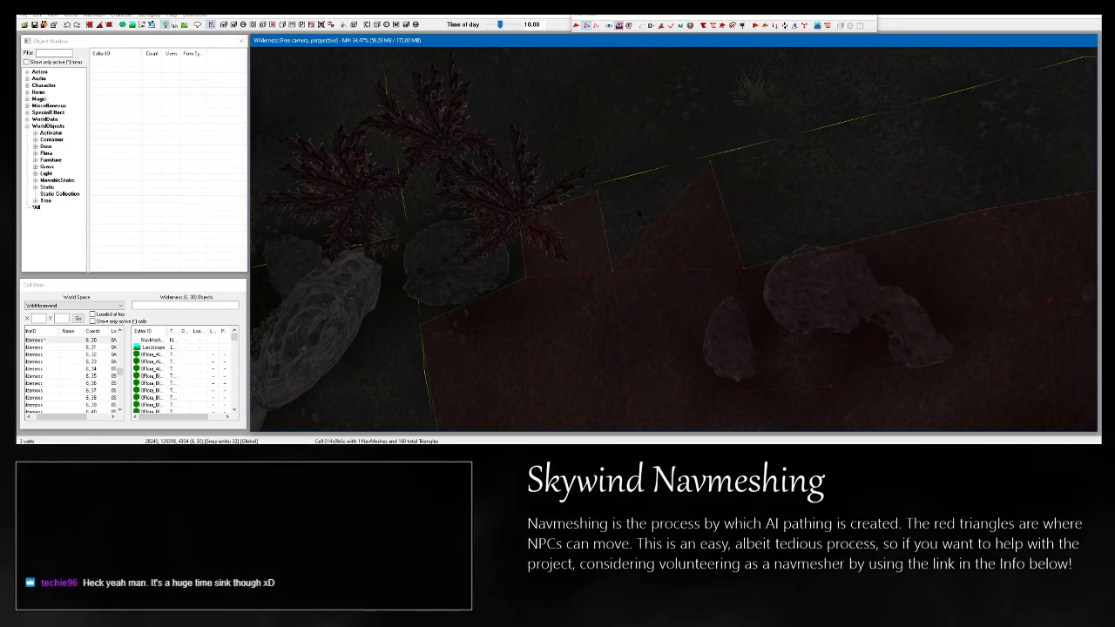
{"action": "middle_click_drag", "start_coordinate": [657, 198], "coordinate": [557, 178], "text": "shift"}
{"action": "left_click_drag", "start_coordinate": [496, 164], "coordinate": [756, 201]}
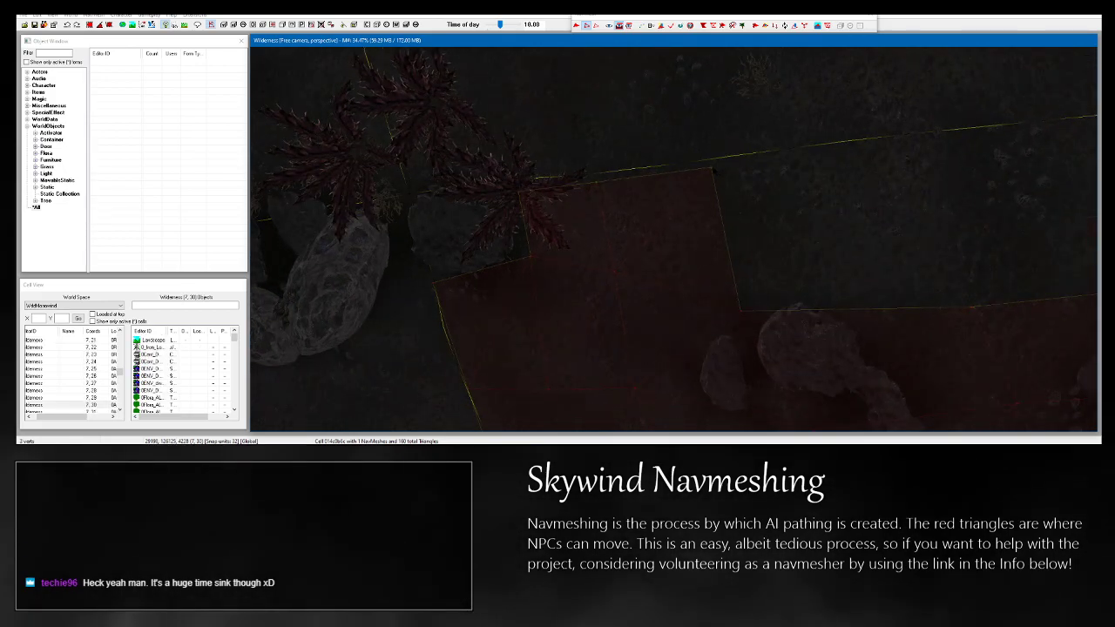
Examine the mesh's outer edges from the red plants and boulders to the open ground beside the twisted tree roots.
{"action": "left_click_drag", "start_coordinate": [712, 170], "coordinate": [712, 162]}
{"action": "middle_click_drag", "start_coordinate": [714, 162], "coordinate": [583, 396]}
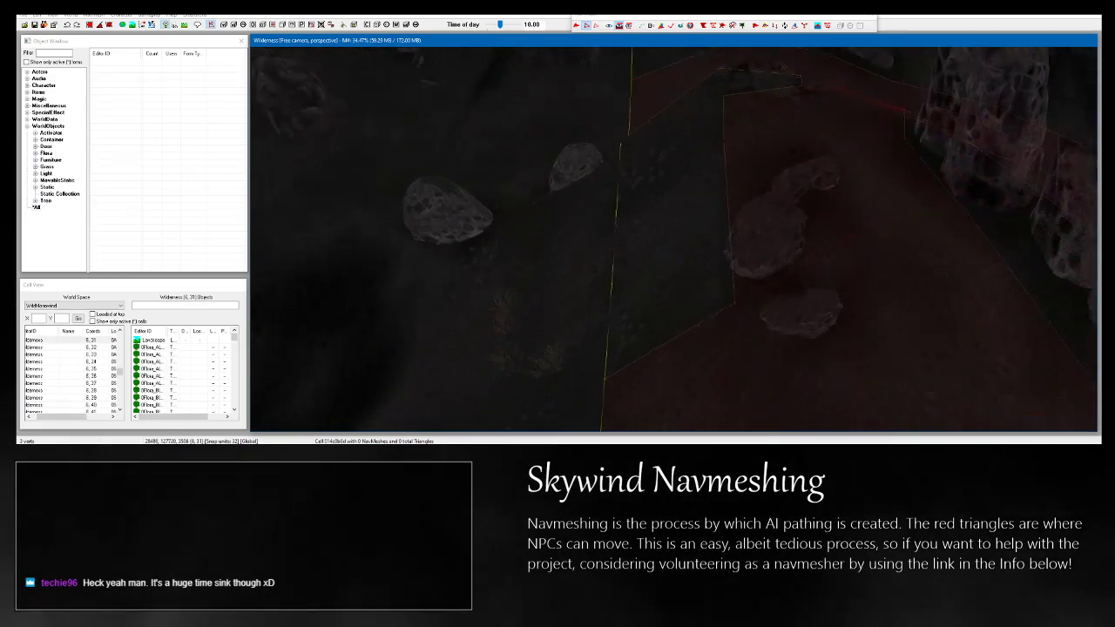
{"action": "middle_click_drag", "start_coordinate": [795, 150], "coordinate": [781, 161]}
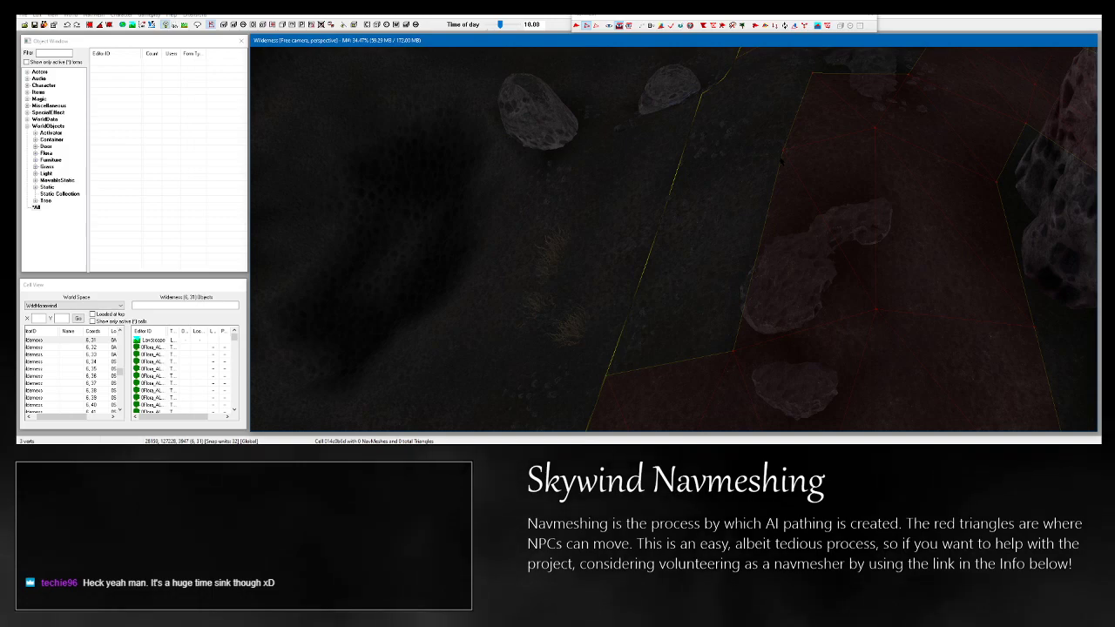
{"action": "middle_click_drag", "start_coordinate": [781, 161], "coordinate": [600, 418]}
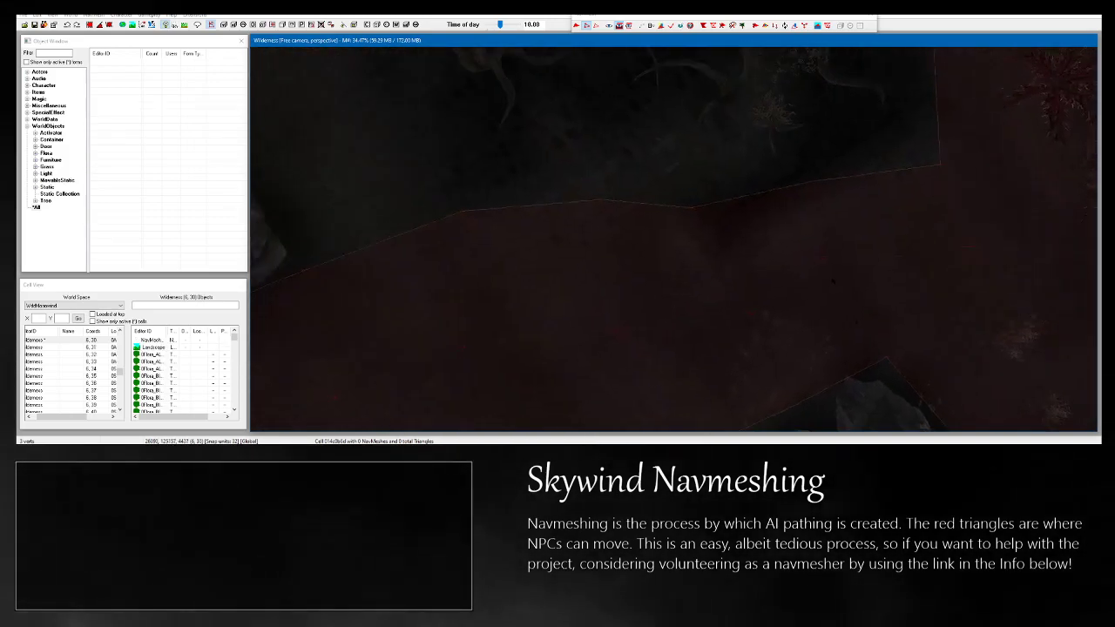
{"action": "middle_click_drag", "start_coordinate": [609, 261], "coordinate": [610, 387]}
{"action": "middle_click_drag", "start_coordinate": [893, 228], "coordinate": [889, 293]}
{"action": "left_click_drag", "start_coordinate": [890, 294], "coordinate": [953, 330]}
{"action": "middle_click_drag", "start_coordinate": [971, 336], "coordinate": [853, 152]}
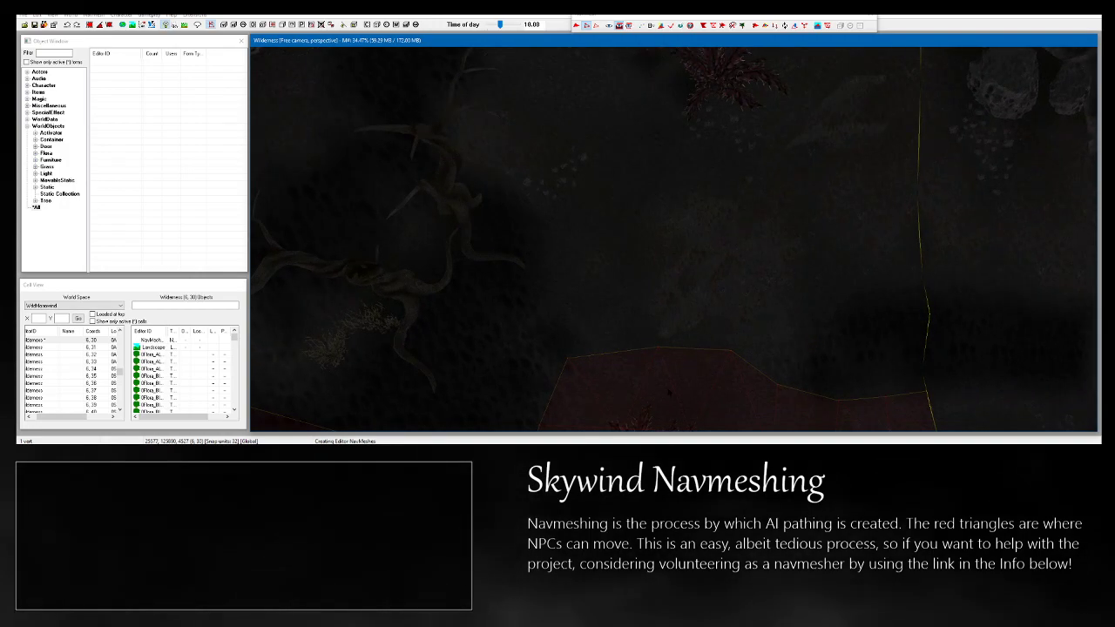
Extend the strip of mesh past the twisted tree roots onto the open ground with new end vertices.
{"action": "scroll", "coordinate": [667, 383], "scroll_direction": "up", "scroll_amount": 2}
{"action": "left_click_drag", "start_coordinate": [659, 374], "coordinate": [663, 380]}
{"action": "middle_click_drag", "start_coordinate": [664, 380], "coordinate": [545, 357]}
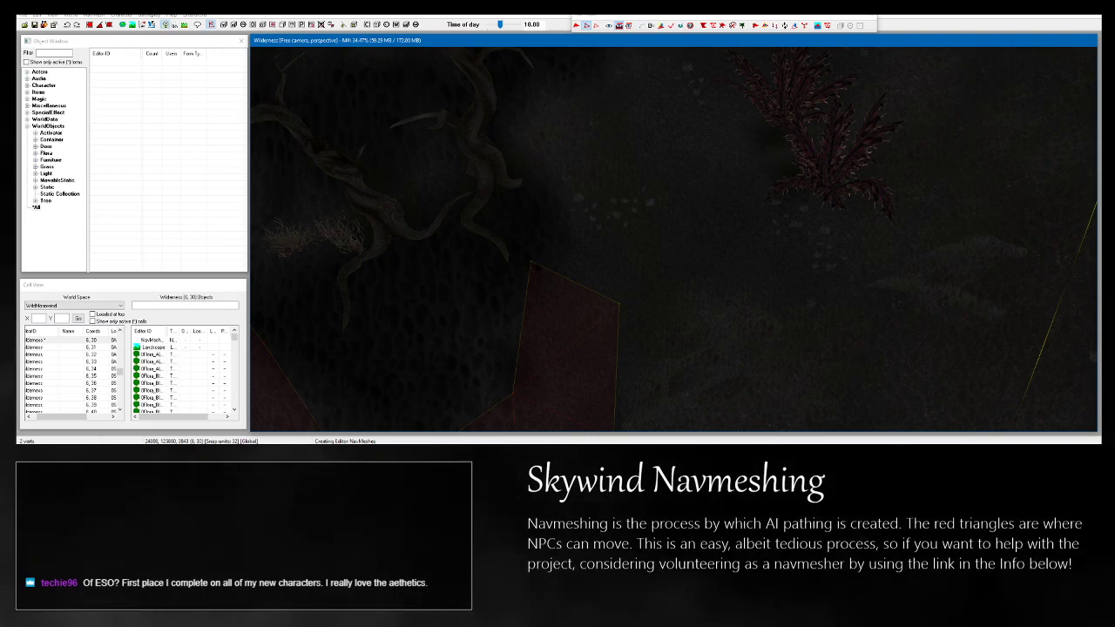
{"action": "left_click_drag", "start_coordinate": [620, 306], "coordinate": [616, 323]}
{"action": "middle_click_drag", "start_coordinate": [616, 323], "coordinate": [638, 271], "text": "shift"}
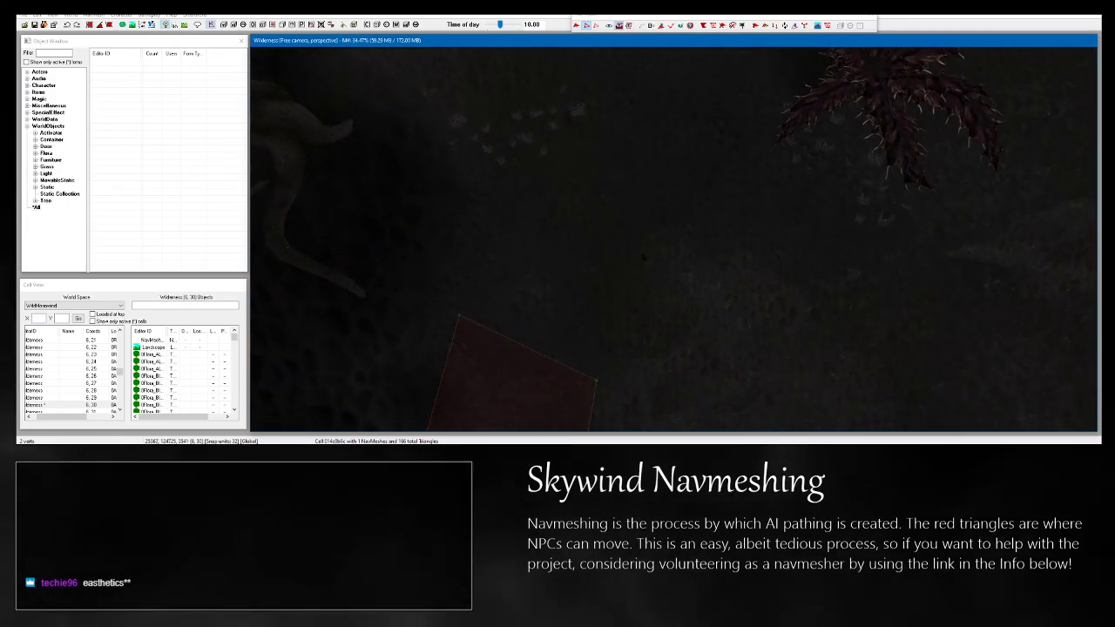
{"action": "left_click_drag", "start_coordinate": [651, 176], "coordinate": [659, 256]}
{"action": "middle_click_drag", "start_coordinate": [659, 256], "coordinate": [610, 221], "text": "shift"}
{"action": "left_click_drag", "start_coordinate": [569, 193], "coordinate": [578, 190]}
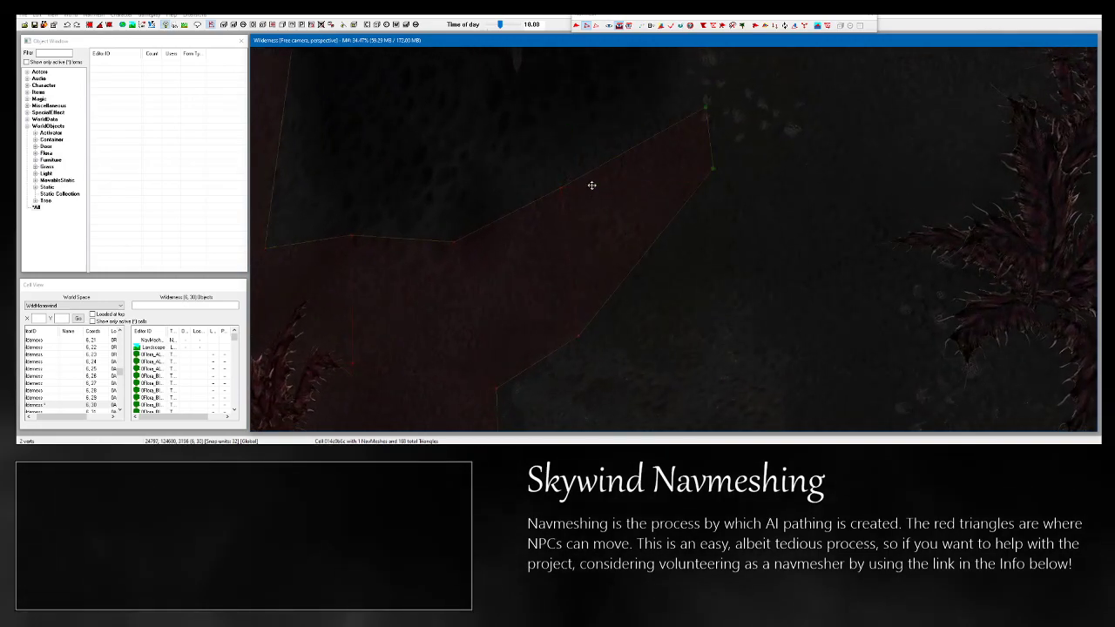
Reposition the strip's two end vertices so its end runs squarely between the twisted roots and the red plants.
{"action": "middle_click_drag", "start_coordinate": [592, 188], "coordinate": [656, 225], "text": "shift"}
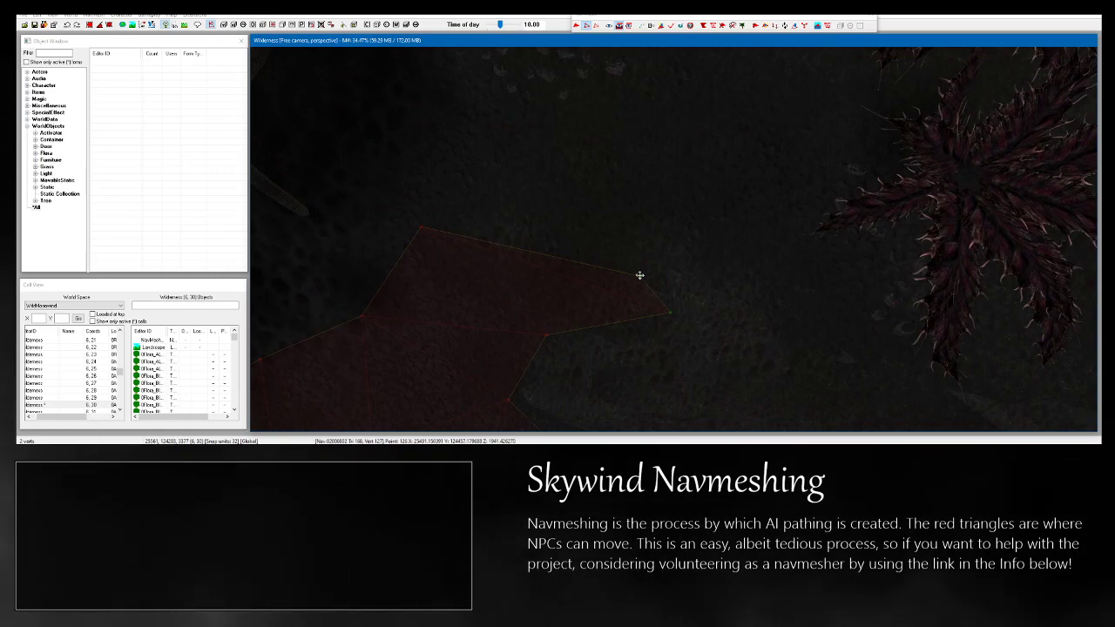
{"action": "left_click_drag", "start_coordinate": [641, 279], "coordinate": [636, 264]}
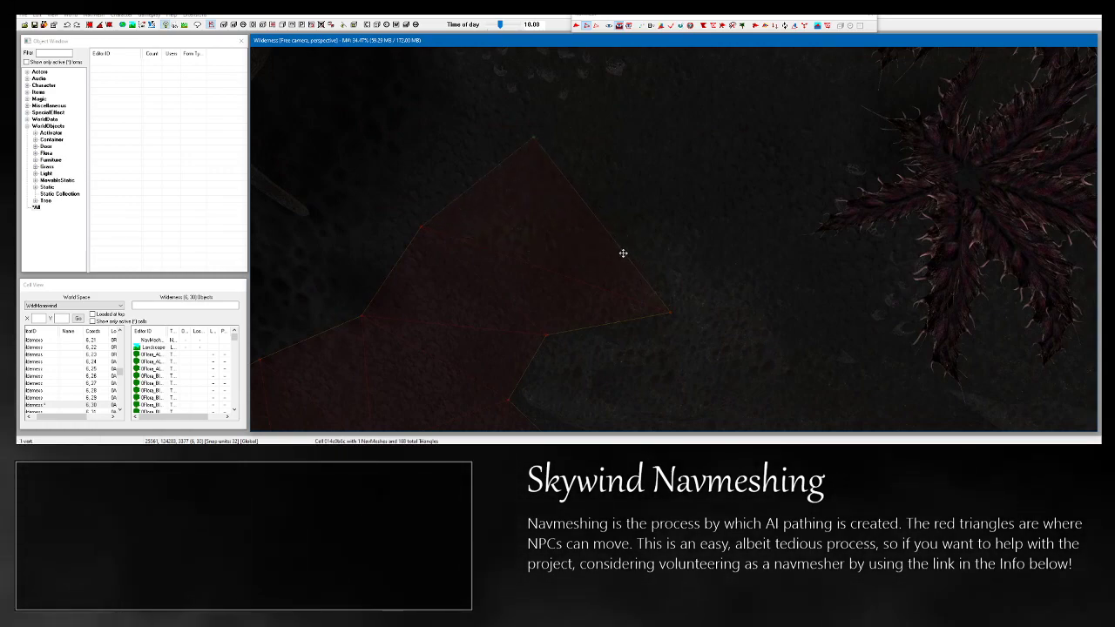
{"action": "middle_click_drag", "start_coordinate": [612, 223], "coordinate": [599, 184], "text": "shift"}
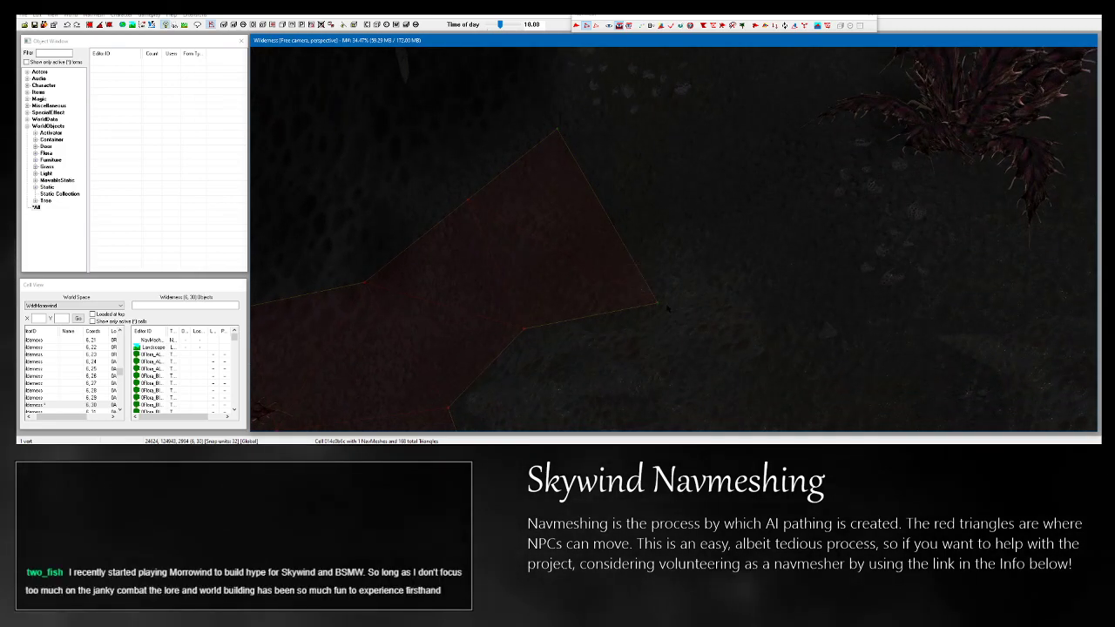
{"action": "left_click_drag", "start_coordinate": [658, 302], "coordinate": [656, 282]}
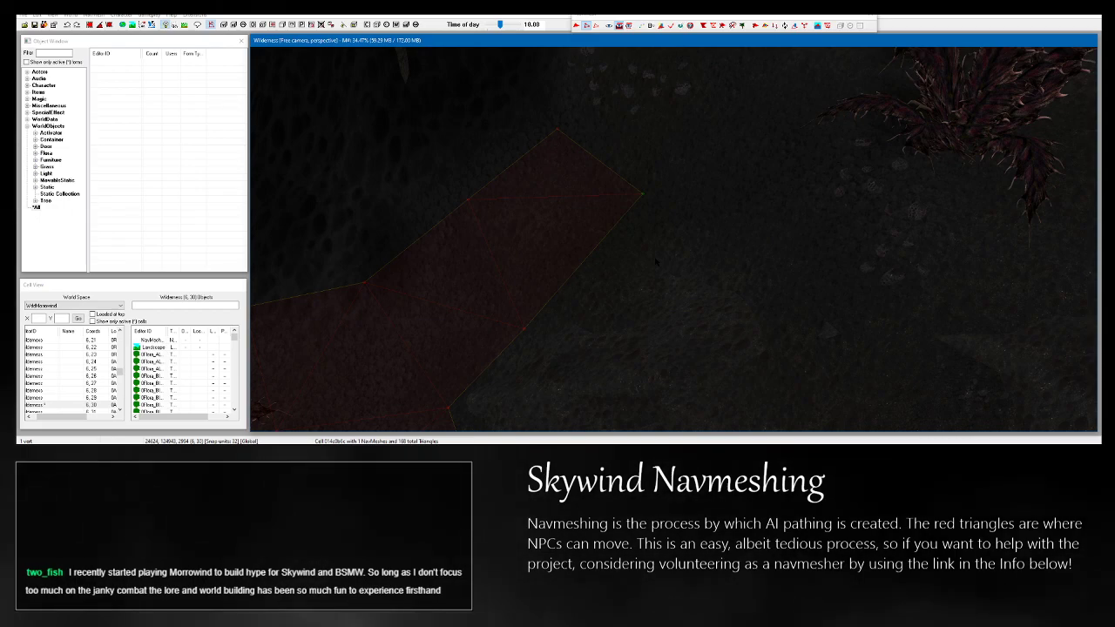
{"action": "mouse_move", "coordinate": [720, 253]}
{"action": "middle_mouse_down", "text": "shift"}
{"action": "mouse_move", "coordinate": [725, 243]}
{"action": "mouse_move", "coordinate": [734, 267]}
{"action": "middle_mouse_up", "text": "shift"}
{"action": "middle_click_drag", "start_coordinate": [590, 152], "coordinate": [608, 279]}
{"action": "left_click", "coordinate": [469, 271], "text": "ctrl"}
{"action": "middle_click_drag", "start_coordinate": [470, 271], "coordinate": [481, 294], "text": "shift"}
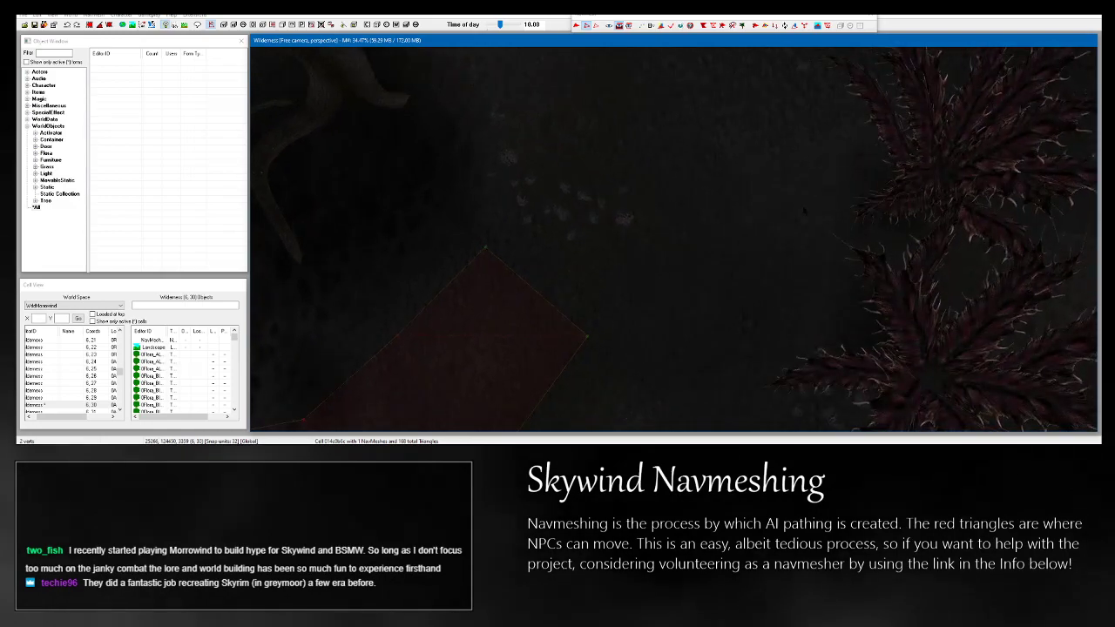
{"action": "scroll", "coordinate": [610, 212], "scroll_direction": "up", "scroll_amount": 1}
{"action": "right_click", "coordinate": [702, 155], "text": "ctrl"}
{"action": "middle_click_drag", "start_coordinate": [702, 155], "coordinate": [686, 251]}
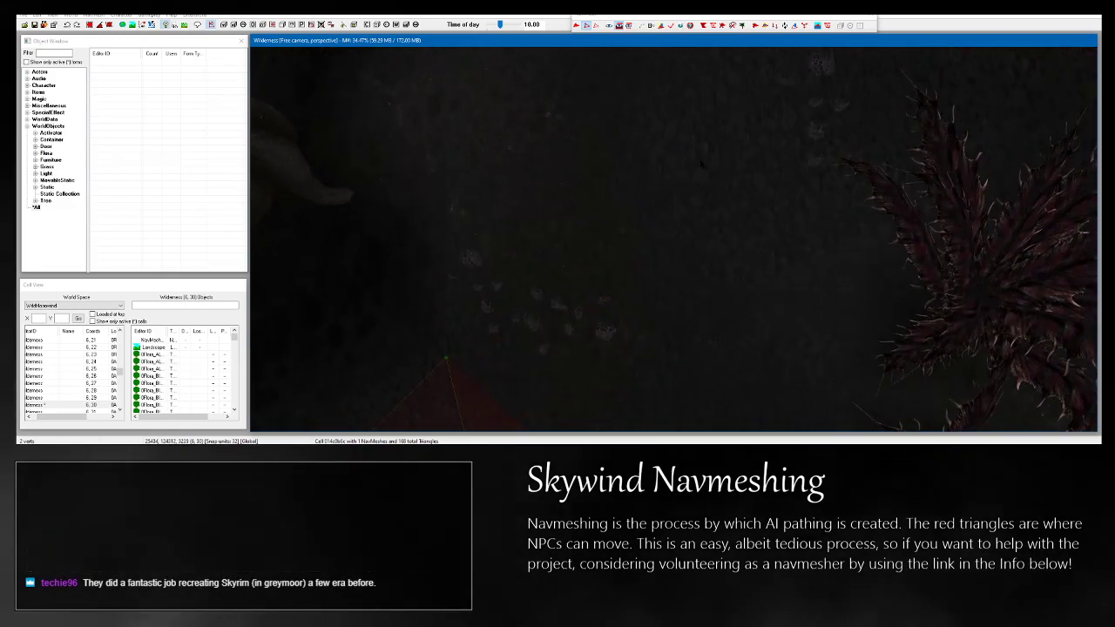
{"action": "scroll", "coordinate": [687, 251], "scroll_direction": "up", "scroll_amount": 3}
{"action": "scroll", "coordinate": [521, 145], "scroll_direction": "down", "scroll_amount": 3}
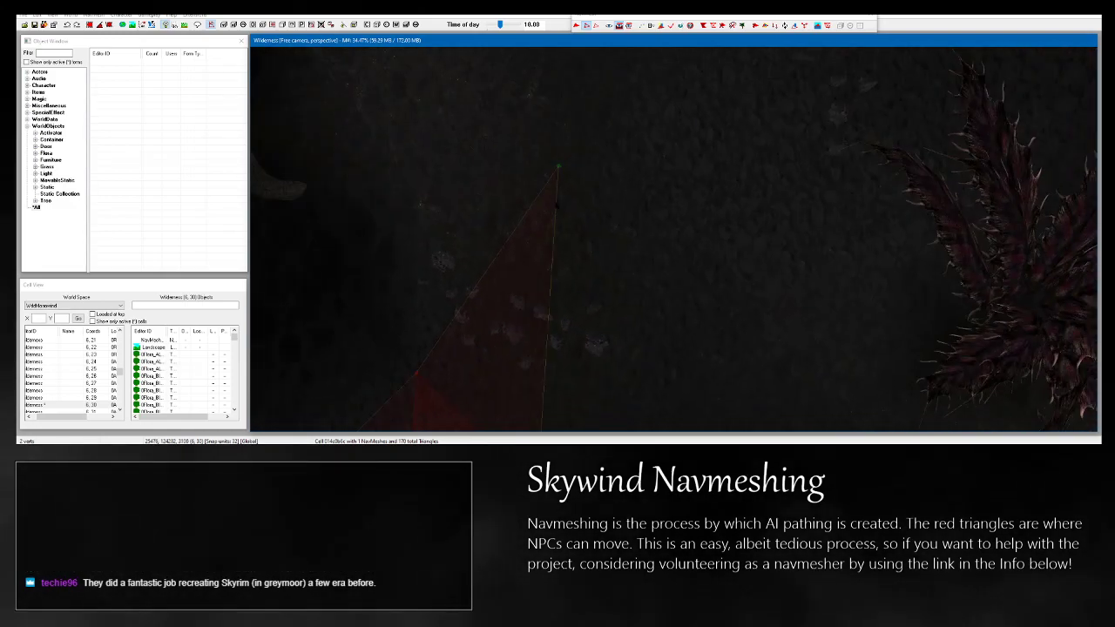
{"action": "middle_click_drag", "start_coordinate": [578, 374], "coordinate": [707, 318]}
Extend the strip over the scattered small stones with two new vertices and pull its outer corner back from the red plant.
{"action": "left_click_drag", "start_coordinate": [353, 217], "coordinate": [460, 256]}
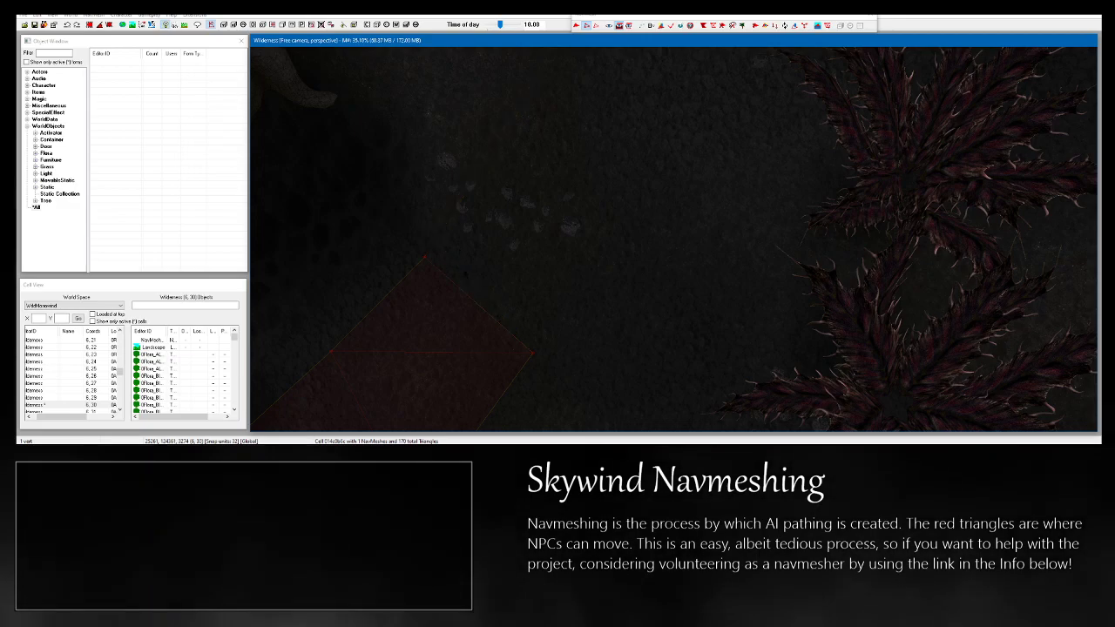
{"action": "scroll", "coordinate": [457, 288], "scroll_direction": "up", "scroll_amount": 4}
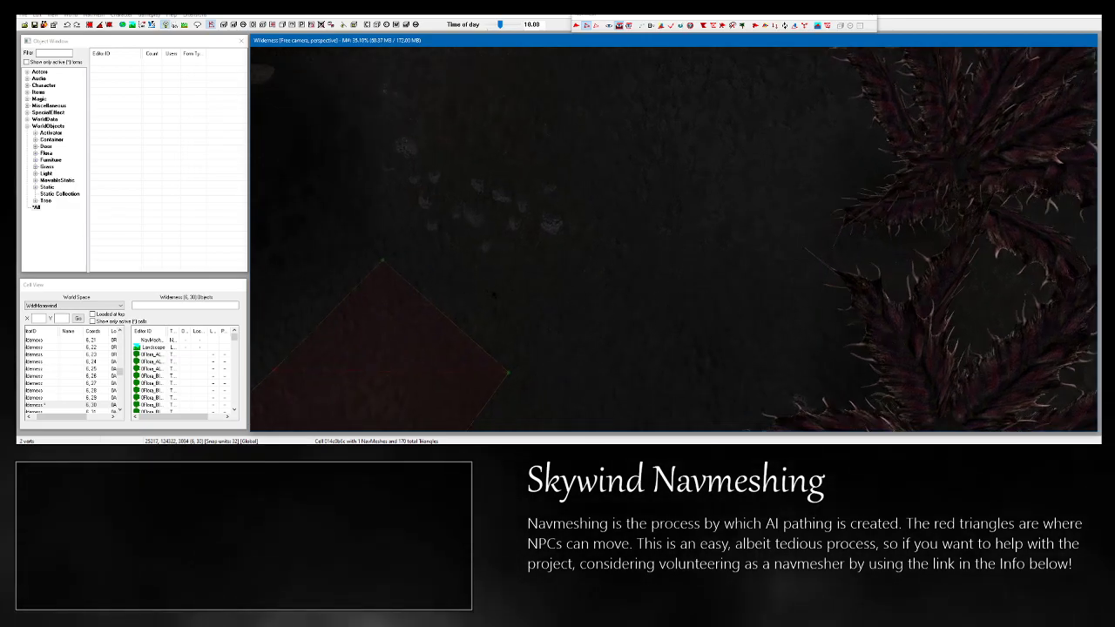
{"action": "middle_click_drag", "start_coordinate": [596, 120], "coordinate": [809, 383]}
{"action": "scroll", "coordinate": [508, 284], "scroll_direction": "up", "scroll_amount": 1}
{"action": "scroll", "coordinate": [809, 383], "scroll_direction": "up", "scroll_amount": 2}
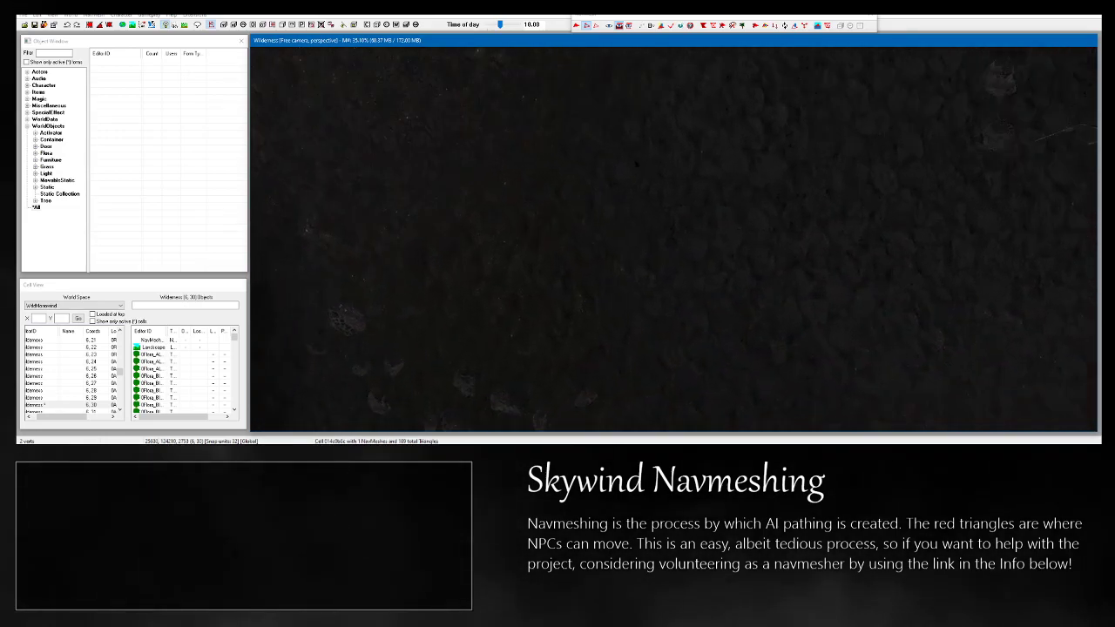
{"action": "right_click", "coordinate": [597, 110], "text": "ctrl"}
{"action": "scroll", "coordinate": [598, 109], "scroll_direction": "down", "scroll_amount": 5}
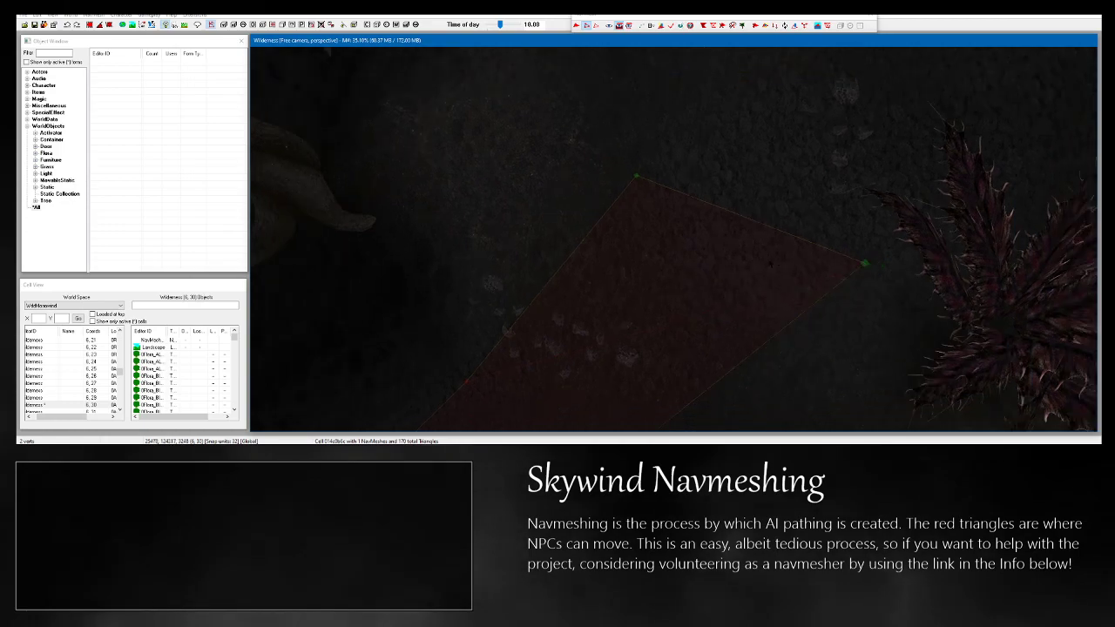
{"action": "left_click", "coordinate": [863, 262]}
{"action": "left_click_drag", "start_coordinate": [864, 263], "coordinate": [854, 254]}
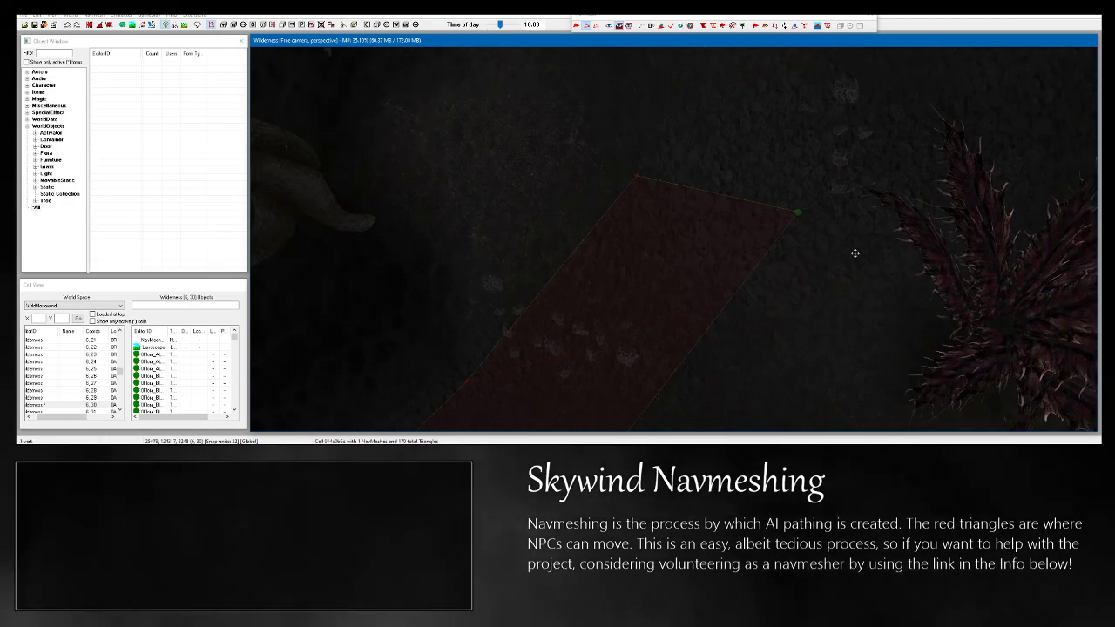
{"action": "middle_click_drag", "start_coordinate": [862, 282], "coordinate": [751, 320]}
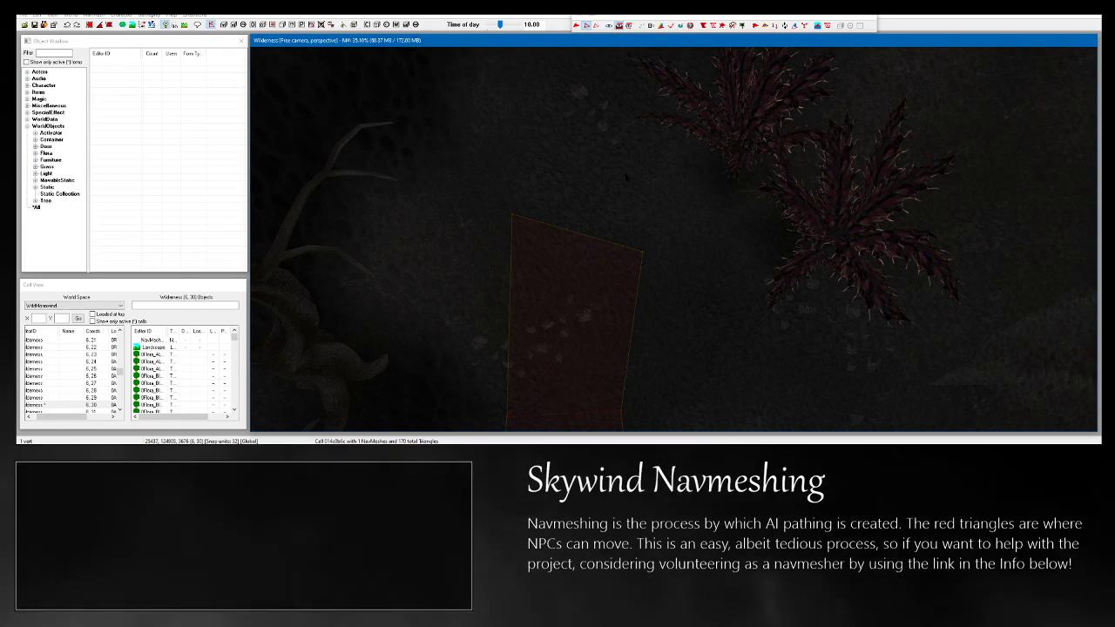
{"action": "scroll", "coordinate": [626, 176], "scroll_direction": "up", "scroll_amount": 7}
{"action": "left_click_drag", "start_coordinate": [582, 239], "coordinate": [637, 299]}
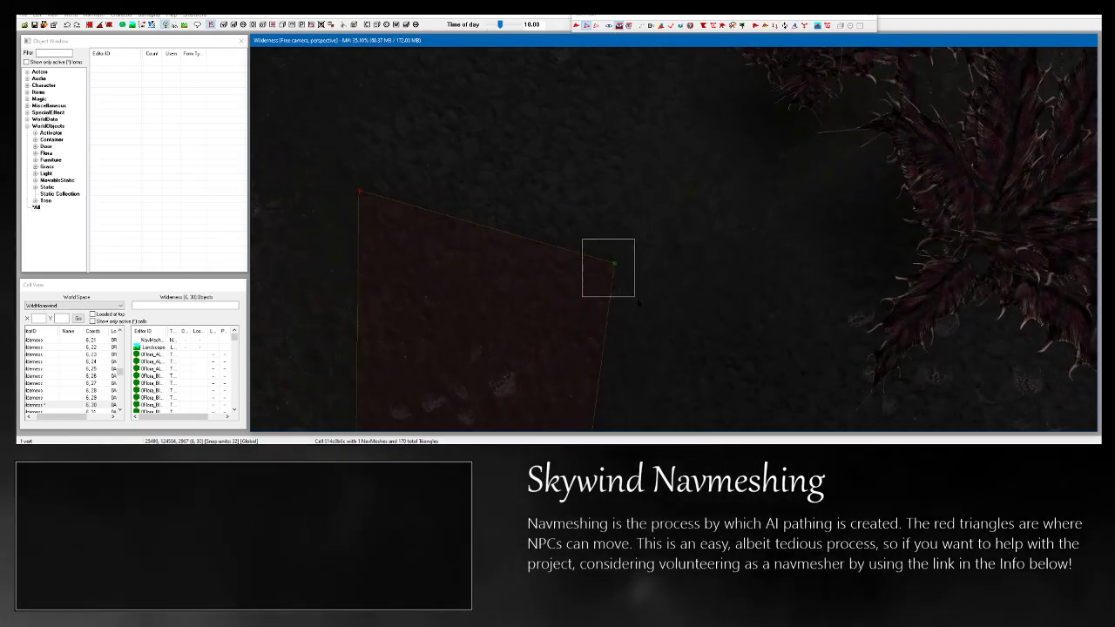
{"action": "left_click_drag", "start_coordinate": [326, 169], "coordinate": [389, 223], "text": "ctrl"}
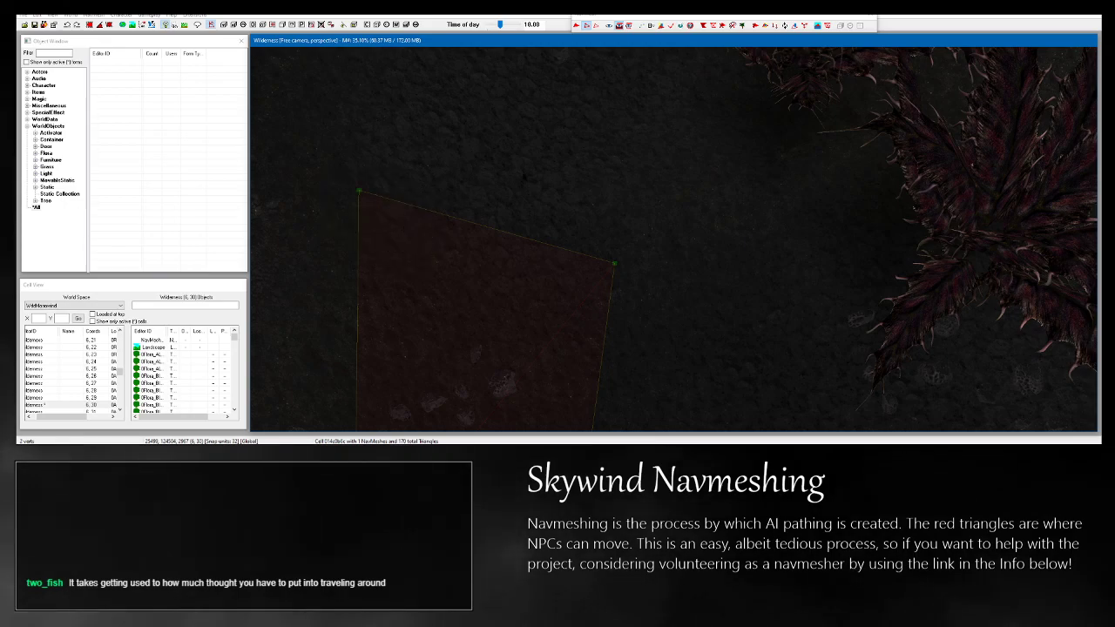
{"action": "middle_click_drag", "start_coordinate": [547, 181], "coordinate": [551, 143], "text": "shift"}
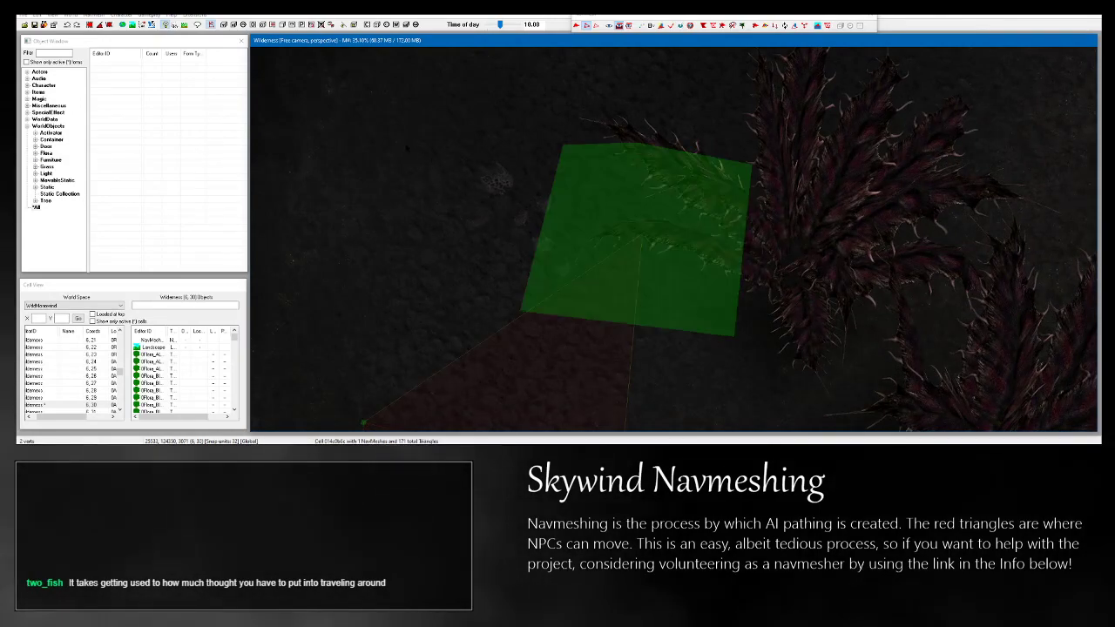
{"action": "left_click", "coordinate": [613, 160]}
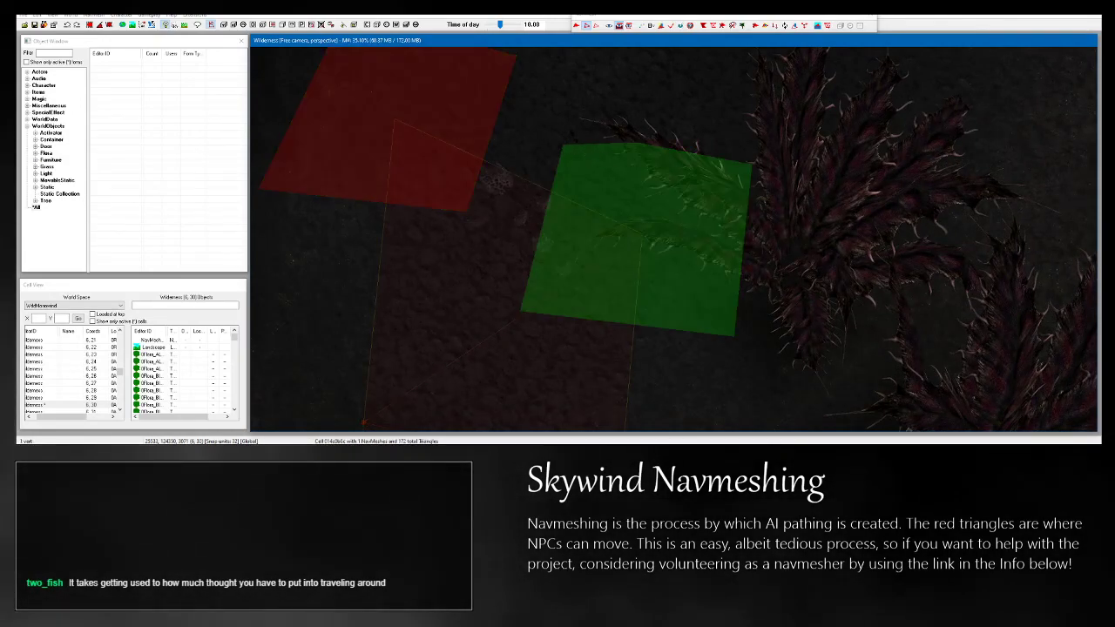
{"action": "key", "text": "Delete"}
Extend the strip from its two end vertices along the red plants with two new vertices.
{"action": "middle_click_drag", "start_coordinate": [573, 365], "coordinate": [566, 261]}
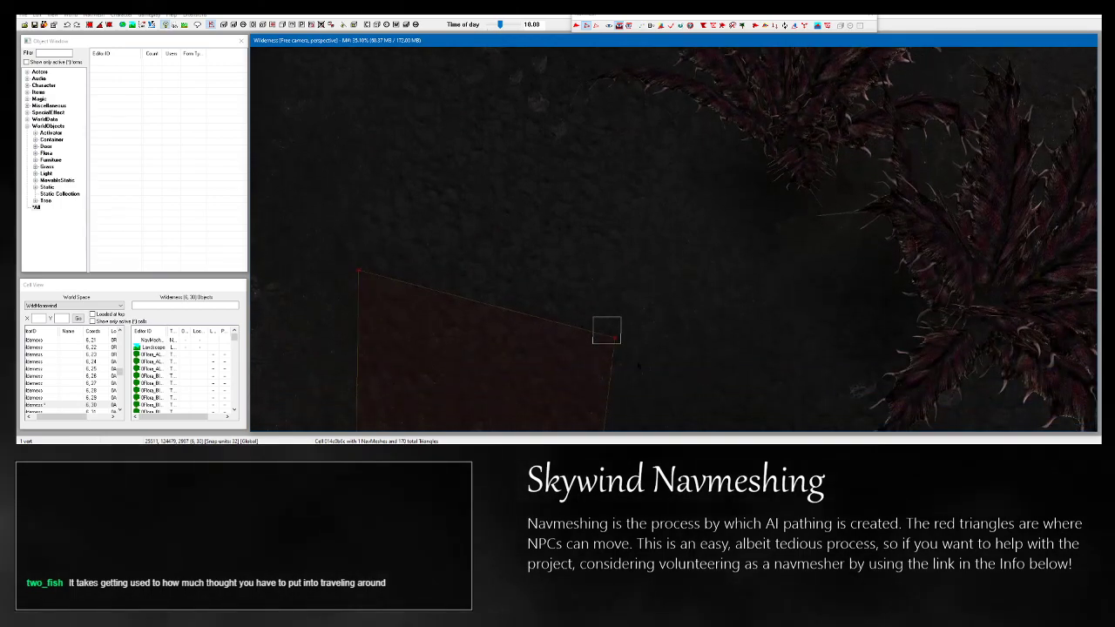
{"action": "scroll", "coordinate": [401, 296], "scroll_direction": "up", "scroll_amount": 2}
{"action": "middle_click_drag", "start_coordinate": [557, 175], "coordinate": [1049, 326]}
{"action": "scroll", "coordinate": [576, 287], "scroll_direction": "up", "scroll_amount": 2}
{"action": "right_click", "coordinate": [586, 288], "text": "ctrl"}
{"action": "scroll", "coordinate": [598, 220], "scroll_direction": "down", "scroll_amount": 3}
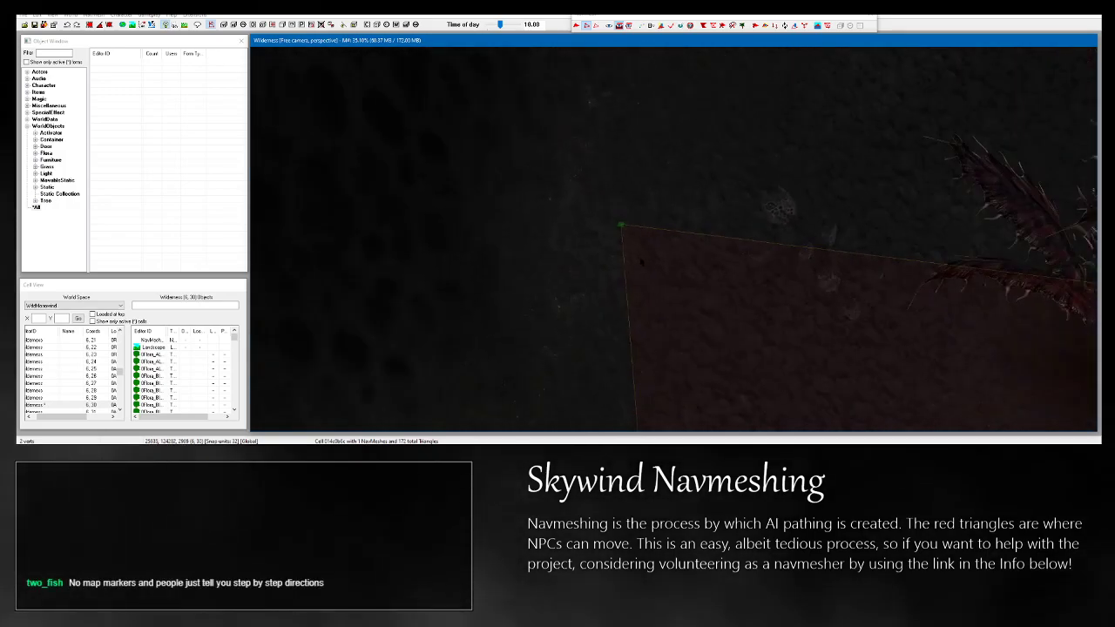
{"action": "key", "text": "d"}
{"action": "middle_click_drag", "start_coordinate": [597, 220], "coordinate": [341, 139]}
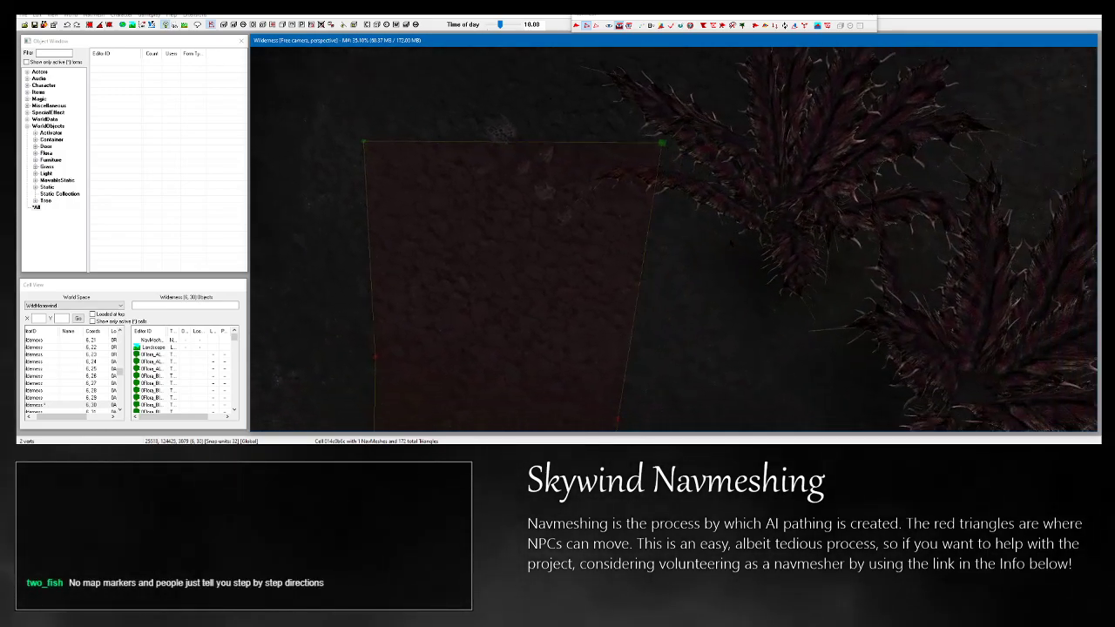
Move the strip's new corner clear of the red plant's leaves and make terrain hide the navmesh parts beneath it.
{"action": "left_click", "coordinate": [662, 142]}
{"action": "left_click_drag", "start_coordinate": [662, 142], "coordinate": [659, 165]}
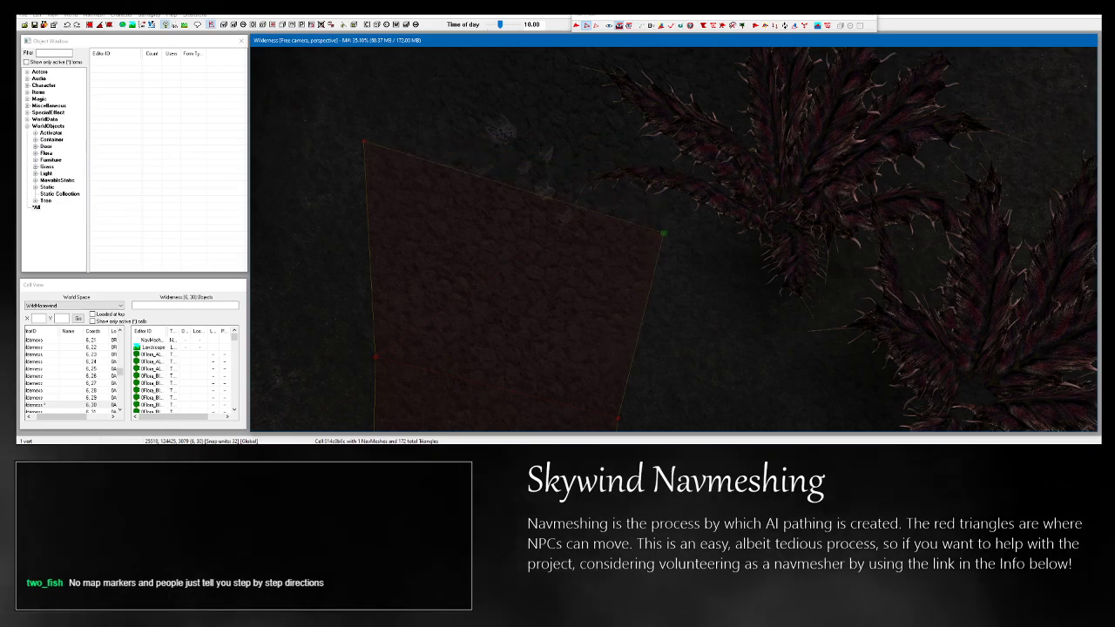
{"action": "left_click", "coordinate": [609, 26]}
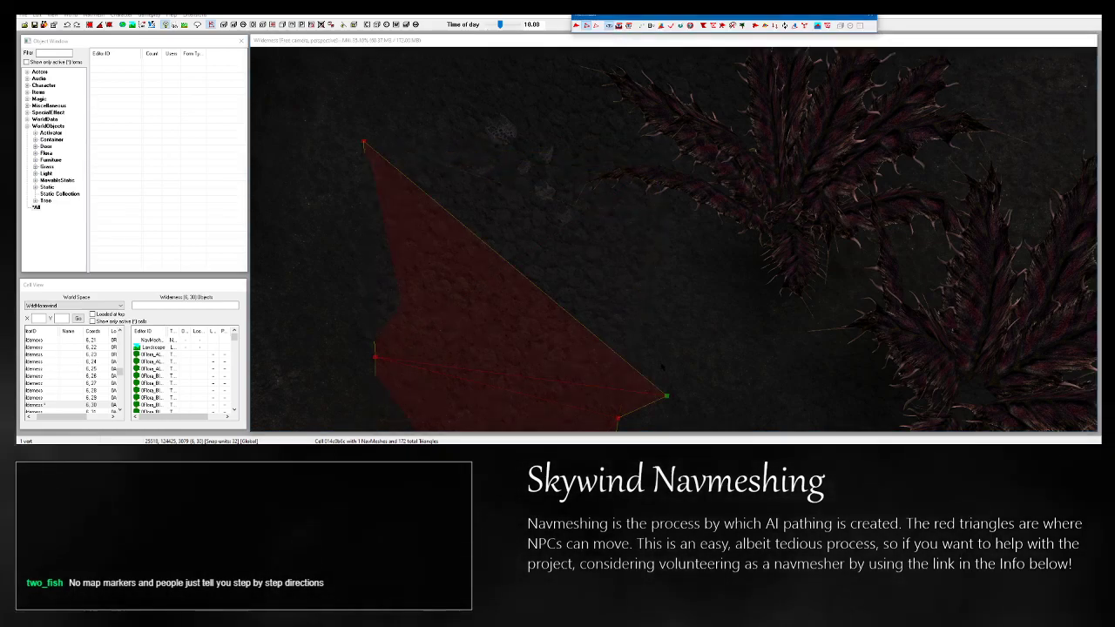
{"action": "left_click_drag", "start_coordinate": [667, 396], "coordinate": [670, 364]}
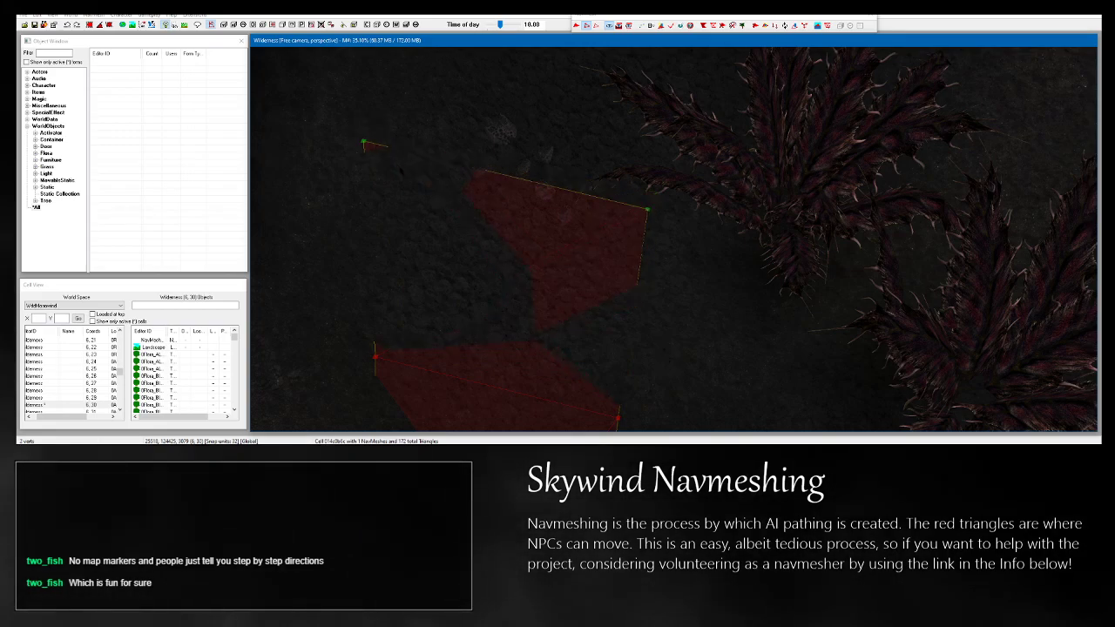
Extend the strip beyond the upper red plant onto the bare ground with two new vertices.
{"action": "left_click_drag", "start_coordinate": [400, 166], "coordinate": [401, 167]}
{"action": "middle_click_drag", "start_coordinate": [532, 148], "coordinate": [542, 244]}
{"action": "scroll", "coordinate": [541, 244], "scroll_direction": "up", "scroll_amount": 1}
{"action": "right_click", "coordinate": [639, 276], "text": "ctrl"}
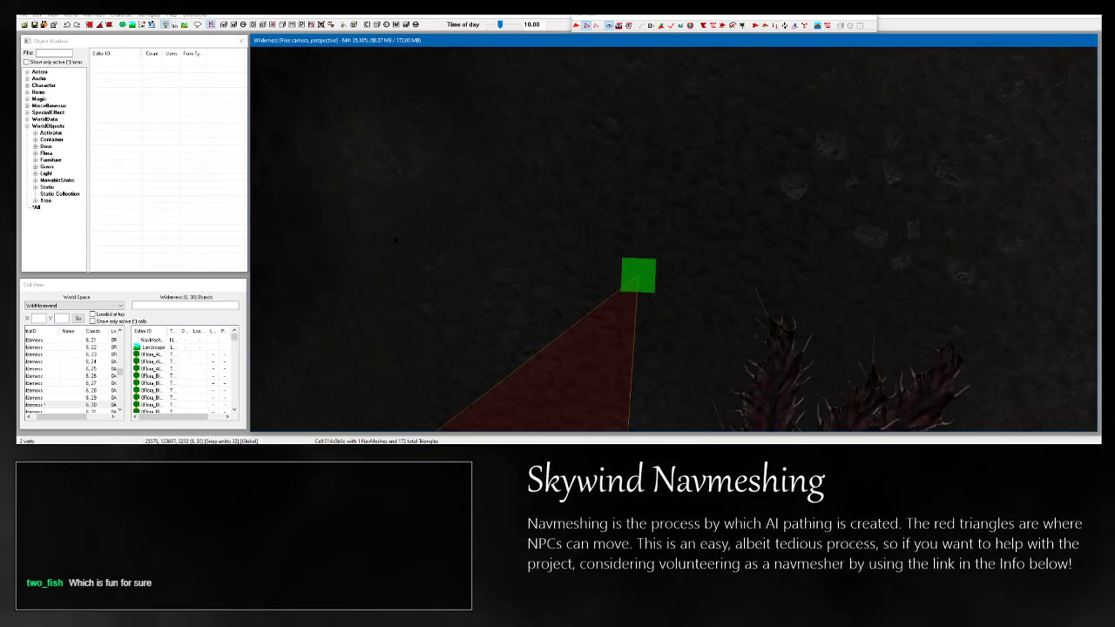
{"action": "right_click_drag", "start_coordinate": [639, 276], "coordinate": [1045, 274], "text": "ctrl"}
{"action": "middle_click_drag", "start_coordinate": [1045, 274], "coordinate": [1096, 275]}
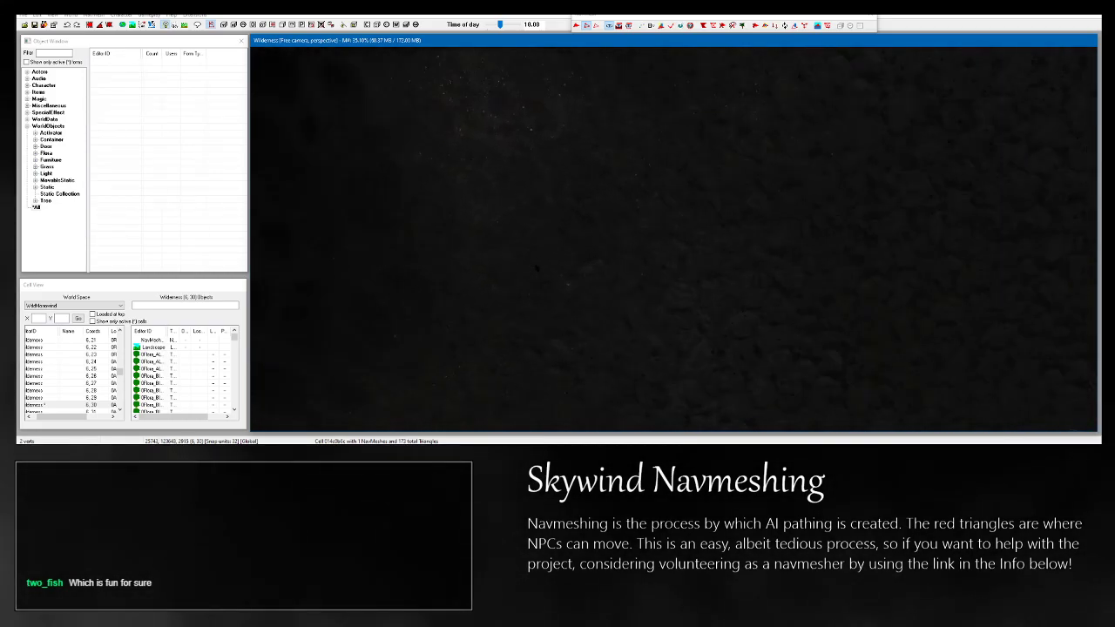
{"action": "right_click", "coordinate": [535, 268], "text": "ctrl"}
{"action": "scroll", "coordinate": [778, 226], "scroll_direction": "down", "scroll_amount": 2}
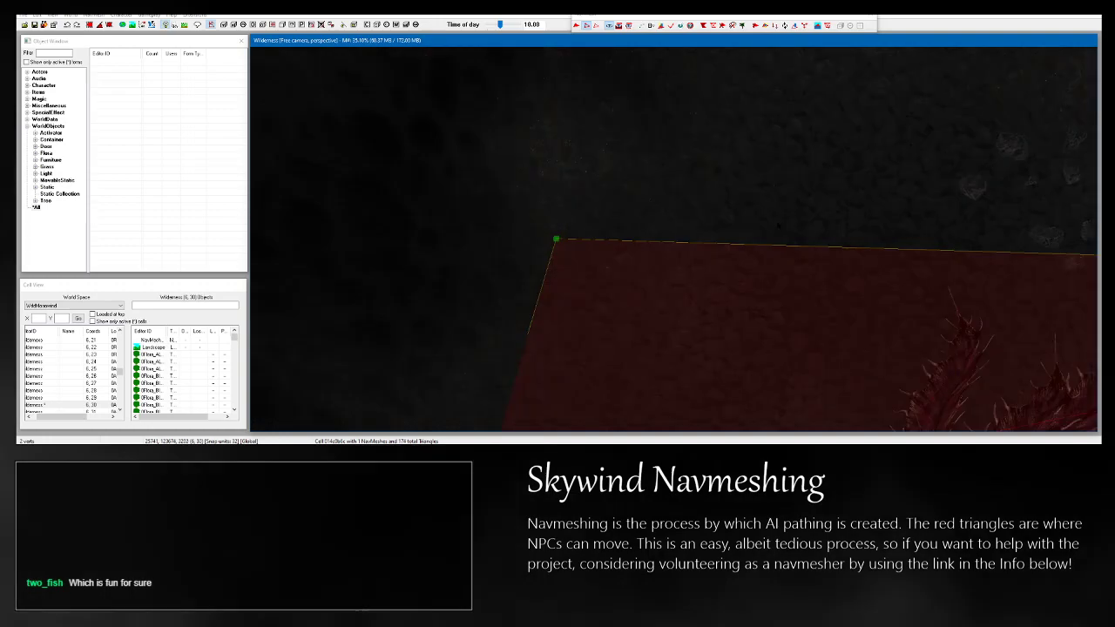
Pull the far corner vertex on the plant side back to shorten the newly added section.
{"action": "left_click", "coordinate": [777, 225]}
{"action": "middle_click_drag", "start_coordinate": [778, 225], "coordinate": [710, 55]}
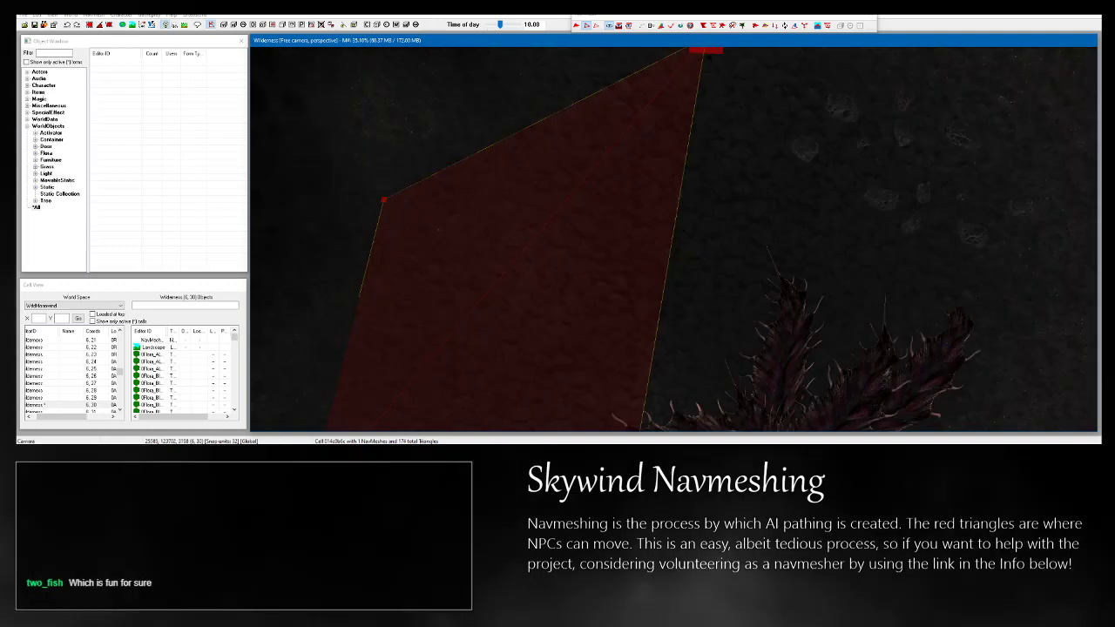
{"action": "left_click_drag", "start_coordinate": [705, 51], "coordinate": [684, 235]}
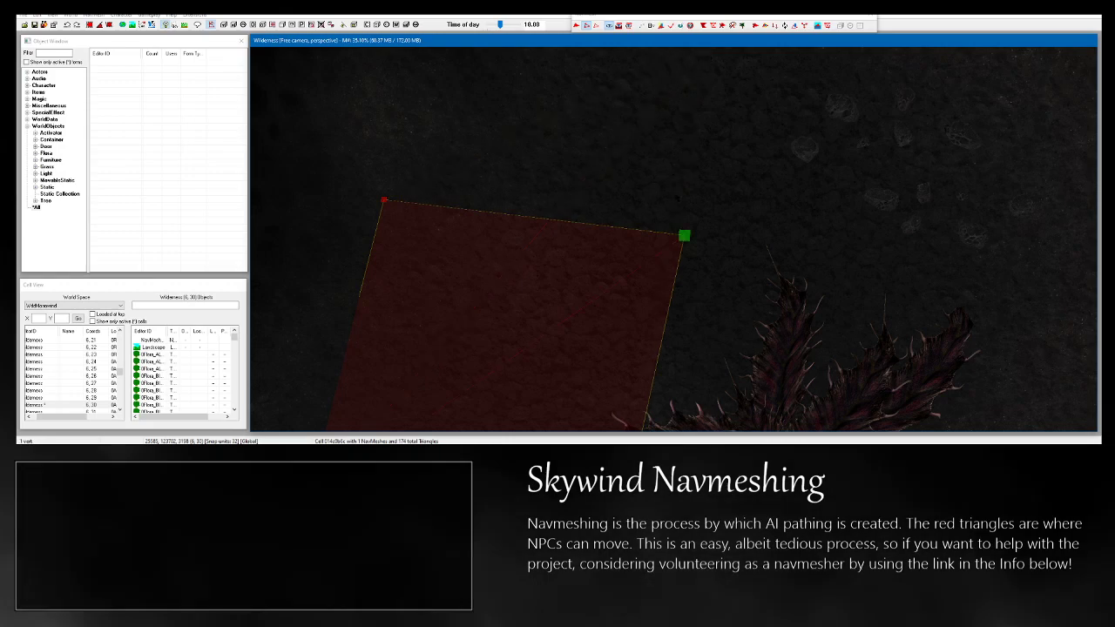
Extend the strip from its two end vertices across the bare ground with two new vertices.
{"action": "middle_click_drag", "start_coordinate": [678, 198], "coordinate": [651, 237]}
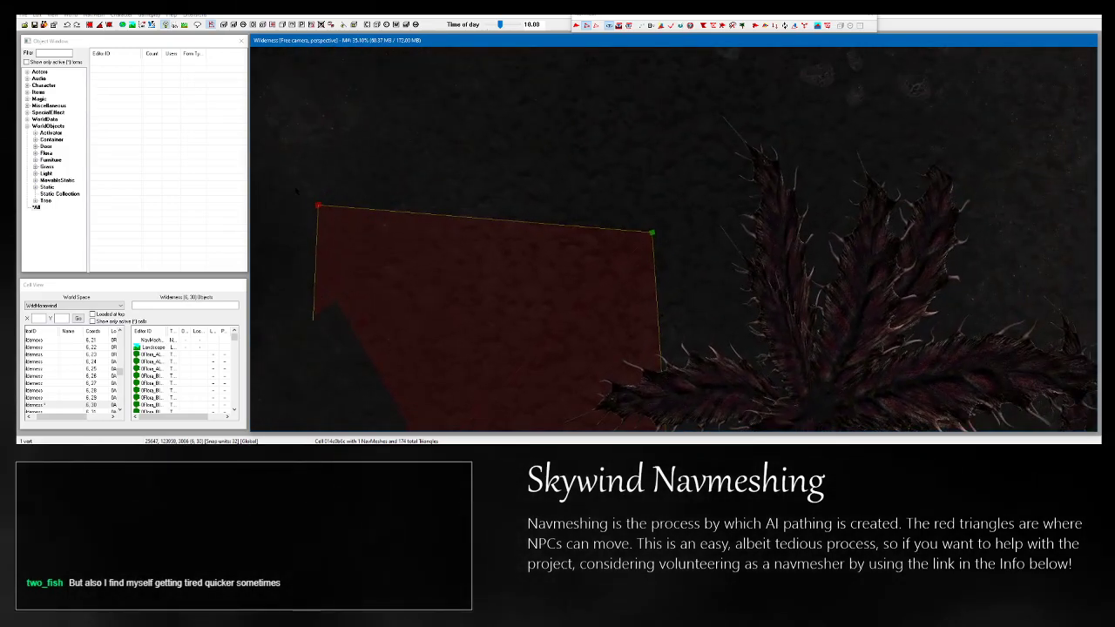
{"action": "middle_click_drag", "start_coordinate": [532, 212], "coordinate": [542, 233]}
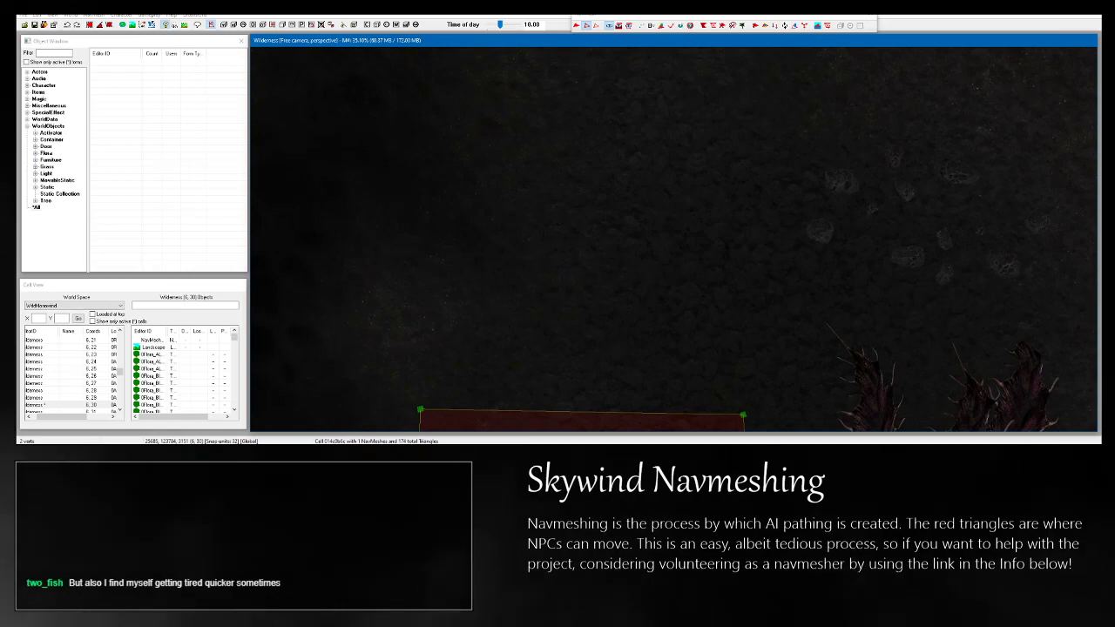
{"action": "scroll", "coordinate": [674, 239], "scroll_direction": "up", "scroll_amount": 2}
{"action": "middle_click_drag", "start_coordinate": [707, 104], "coordinate": [731, 242]}
{"action": "right_click", "coordinate": [734, 240], "text": "ctrl"}
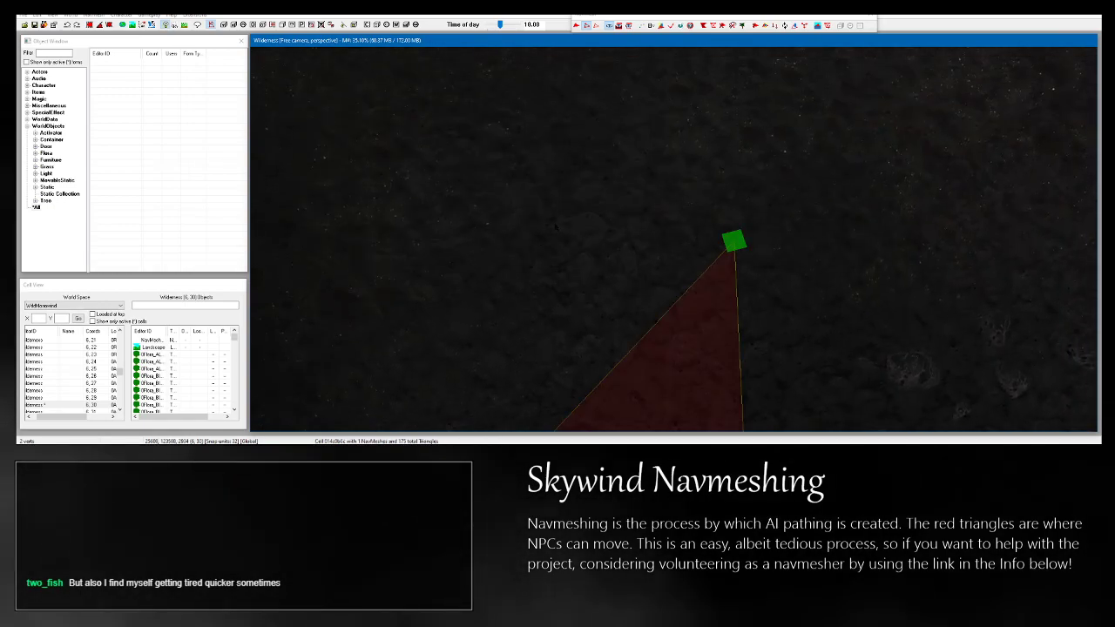
{"action": "right_click", "coordinate": [323, 242], "text": "ctrl"}
{"action": "middle_click_drag", "start_coordinate": [323, 242], "coordinate": [563, 261]}
{"action": "scroll", "coordinate": [625, 212], "scroll_direction": "down", "scroll_amount": 4}
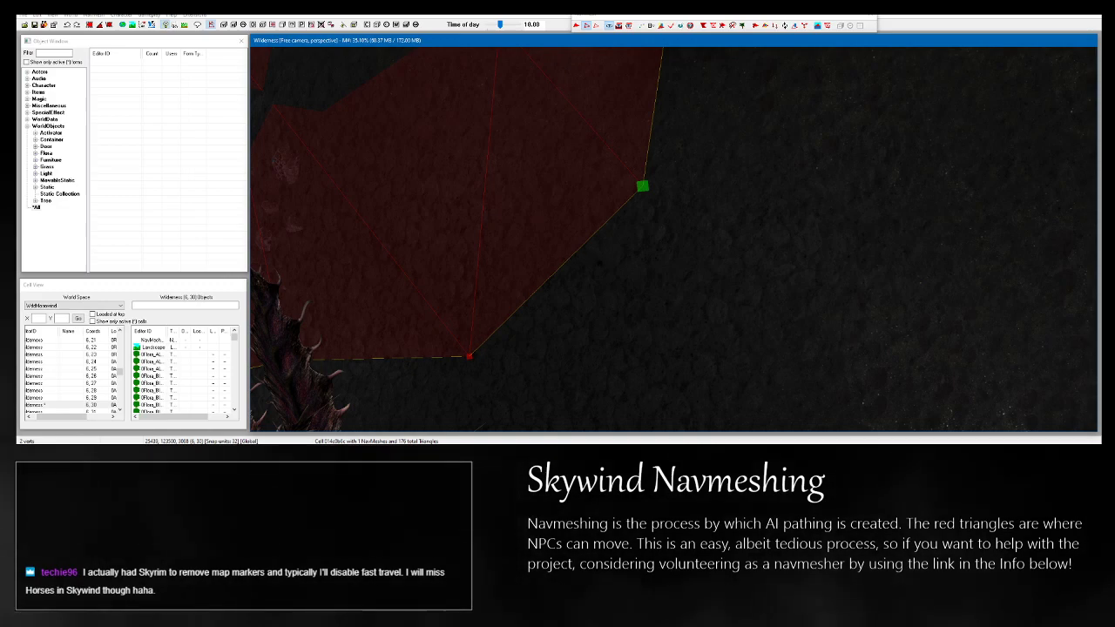
Pull the selected outer corner vertex on the bare ground outward to widen the navmesh section beyond the red plant.
{"action": "left_click_drag", "start_coordinate": [641, 186], "coordinate": [647, 284]}
{"action": "middle_click_drag", "start_coordinate": [647, 285], "coordinate": [659, 233], "text": "shift"}
{"action": "left_click", "coordinate": [690, 184]}
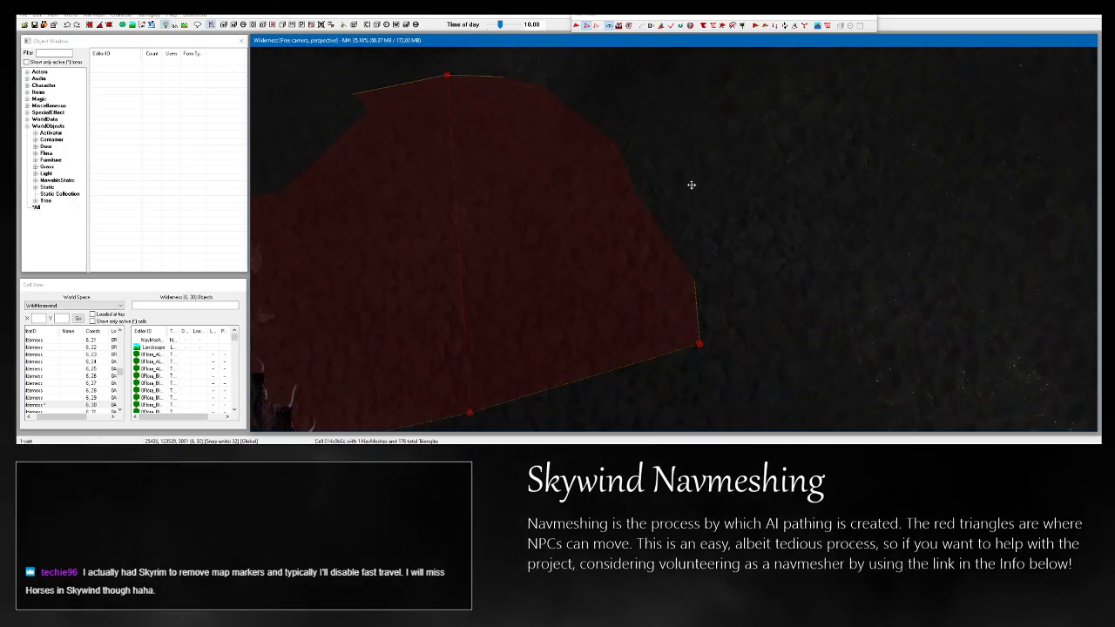
{"action": "middle_click_drag", "start_coordinate": [693, 185], "coordinate": [748, 180], "text": "shift"}
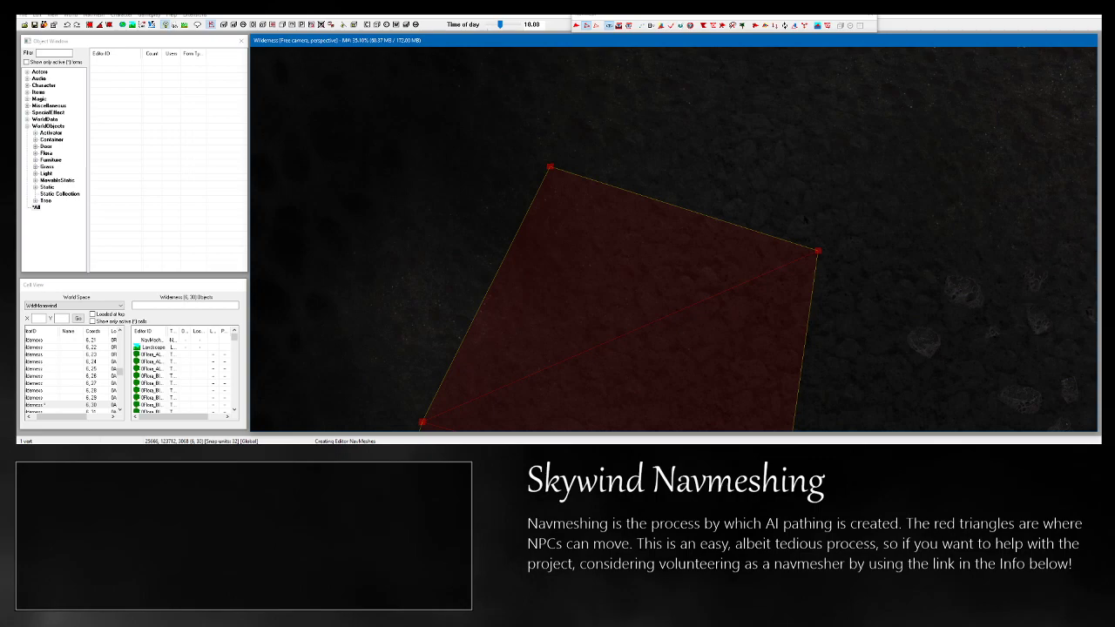
{"action": "key", "text": "super"}
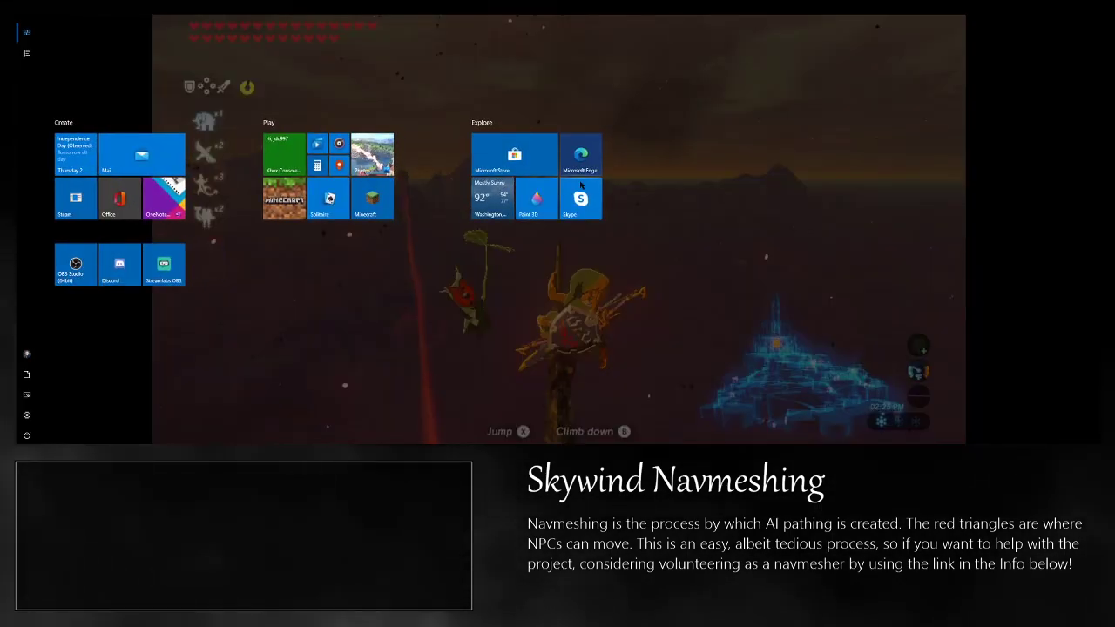
{"action": "key", "text": "super"}
{"action": "key", "text": "shift"}
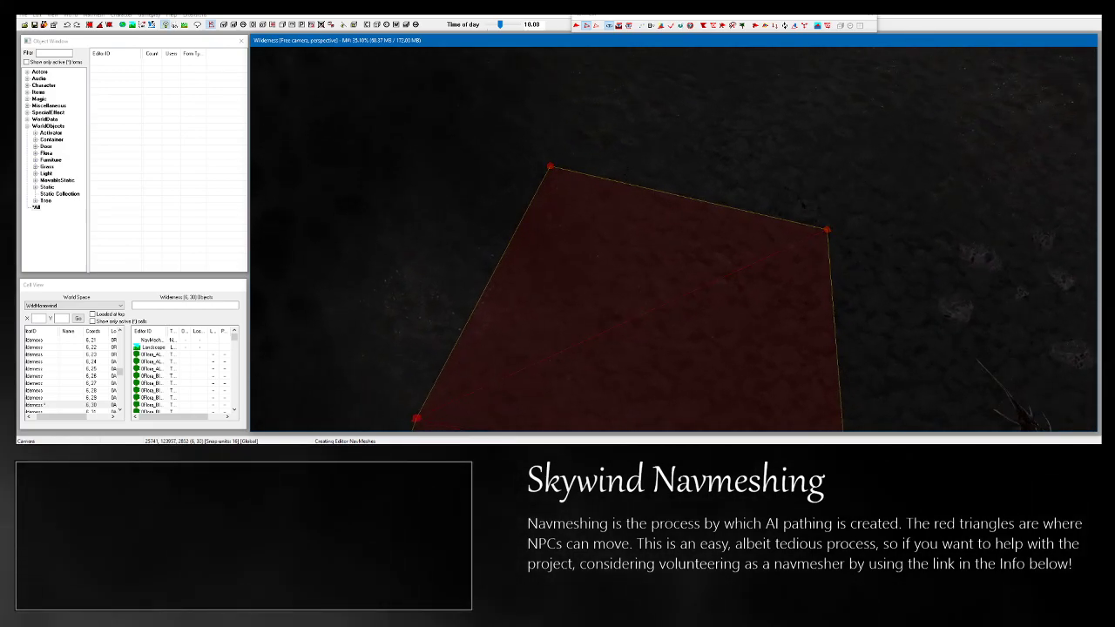
Extend the mesh from the two front vertices past the red plant toward the boulder and adjust the new vertex.
{"action": "left_click", "coordinate": [552, 165], "text": "ctrl"}
{"action": "key", "text": "shift"}
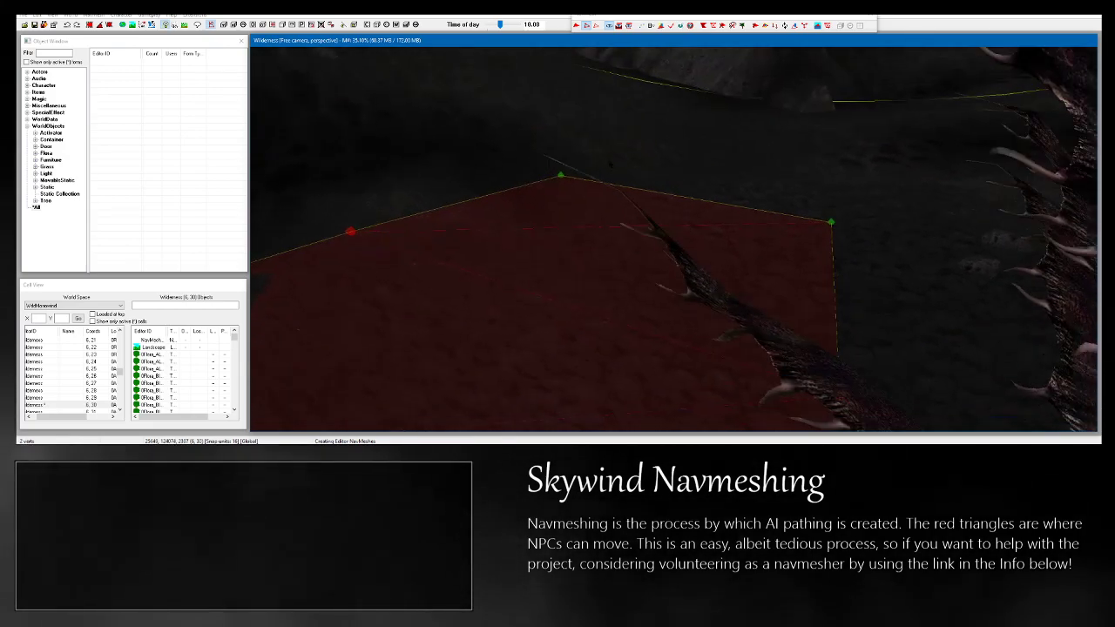
{"action": "middle_click_drag", "start_coordinate": [645, 131], "coordinate": [662, 301]}
{"action": "key", "text": "shift"}
{"action": "middle_click_drag", "start_coordinate": [666, 200], "coordinate": [651, 180]}
{"action": "right_click", "coordinate": [638, 217], "text": "ctrl"}
{"action": "right_click", "coordinate": [652, 180], "text": "ctrl"}
{"action": "right_click", "coordinate": [652, 180], "text": "ctrl"}
{"action": "key", "text": "d"}
{"action": "mouse_move", "coordinate": [652, 180]}
{"action": "left_mouse_down"}
{"action": "mouse_move", "coordinate": [646, 116]}
{"action": "mouse_move", "coordinate": [647, 164]}
{"action": "left_mouse_up"}
{"action": "middle_click_drag", "start_coordinate": [647, 164], "coordinate": [646, 166]}
Nudge two vertices along the new section's edge slightly forward to follow the terrain.
{"action": "left_click_drag", "start_coordinate": [566, 303], "coordinate": [570, 267]}
{"action": "middle_click_drag", "start_coordinate": [575, 274], "coordinate": [770, 303]}
{"action": "left_click", "coordinate": [754, 294]}
{"action": "left_click_drag", "start_coordinate": [754, 294], "coordinate": [754, 285]}
{"action": "middle_click_drag", "start_coordinate": [755, 286], "coordinate": [821, 311]}
Add a triangle with a new vertex reaching toward the boulder and shift its tip closer to the rock.
{"action": "middle_click_drag", "start_coordinate": [520, 314], "coordinate": [609, 122]}
{"action": "scroll", "coordinate": [601, 100], "scroll_direction": "up", "scroll_amount": 3}
{"action": "right_click", "coordinate": [599, 97], "text": "ctrl"}
{"action": "scroll", "coordinate": [599, 97], "scroll_direction": "down", "scroll_amount": 4}
{"action": "scroll", "coordinate": [673, 240], "scroll_direction": "down", "scroll_amount": 4}
{"action": "key", "text": "d"}
{"action": "middle_click_drag", "start_coordinate": [664, 222], "coordinate": [595, 151]}
{"action": "middle_click_drag", "start_coordinate": [450, 143], "coordinate": [411, 143]}
{"action": "left_click_drag", "start_coordinate": [411, 142], "coordinate": [474, 224]}
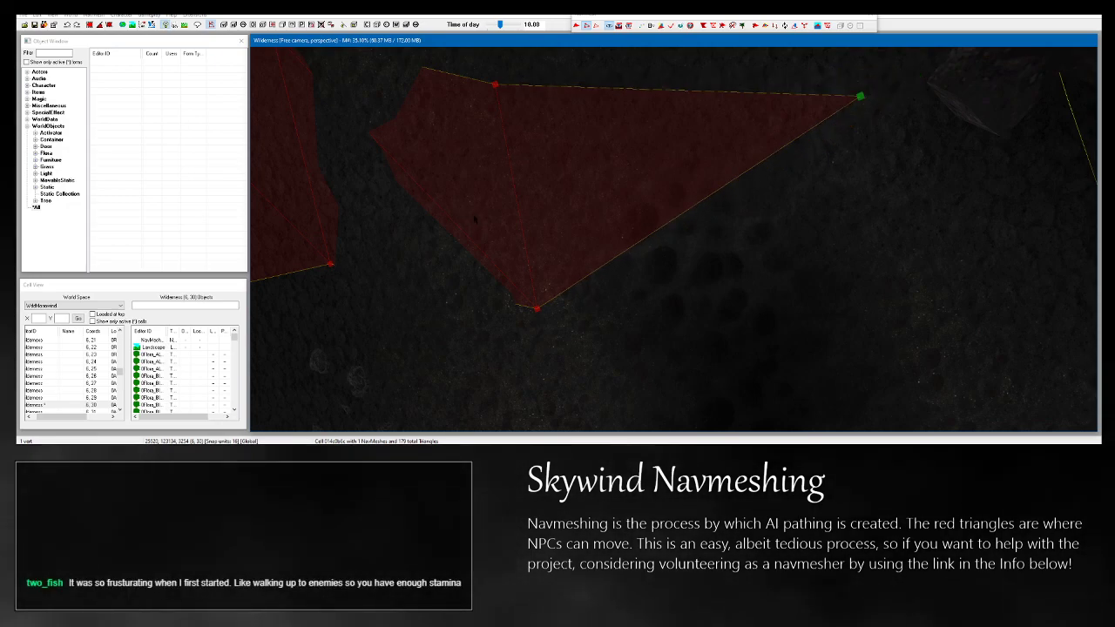
{"action": "middle_click_drag", "start_coordinate": [523, 223], "coordinate": [357, 339]}
{"action": "scroll", "coordinate": [357, 340], "scroll_direction": "up", "scroll_amount": 3}
{"action": "scroll", "coordinate": [673, 239], "scroll_direction": "up", "scroll_amount": 3}
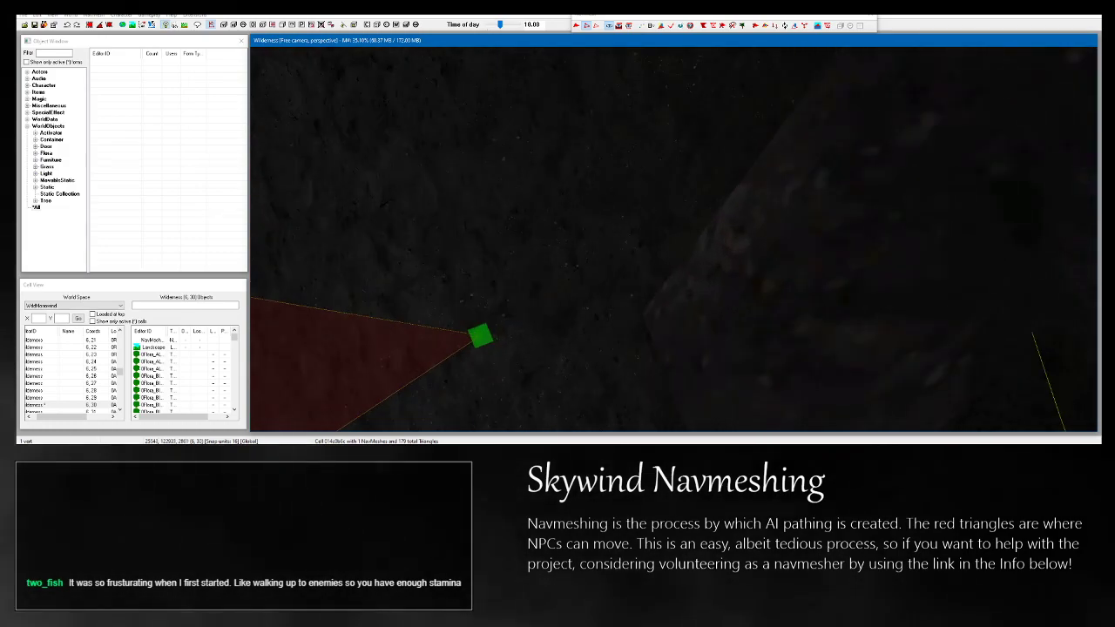
{"action": "left_click_drag", "start_coordinate": [489, 333], "coordinate": [512, 293]}
Select the two end vertices of the new triangle's long edge and add a vertex on the ground beyond it.
{"action": "middle_click_drag", "start_coordinate": [512, 293], "coordinate": [949, 178], "text": "shift"}
{"action": "left_click", "coordinate": [385, 294]}
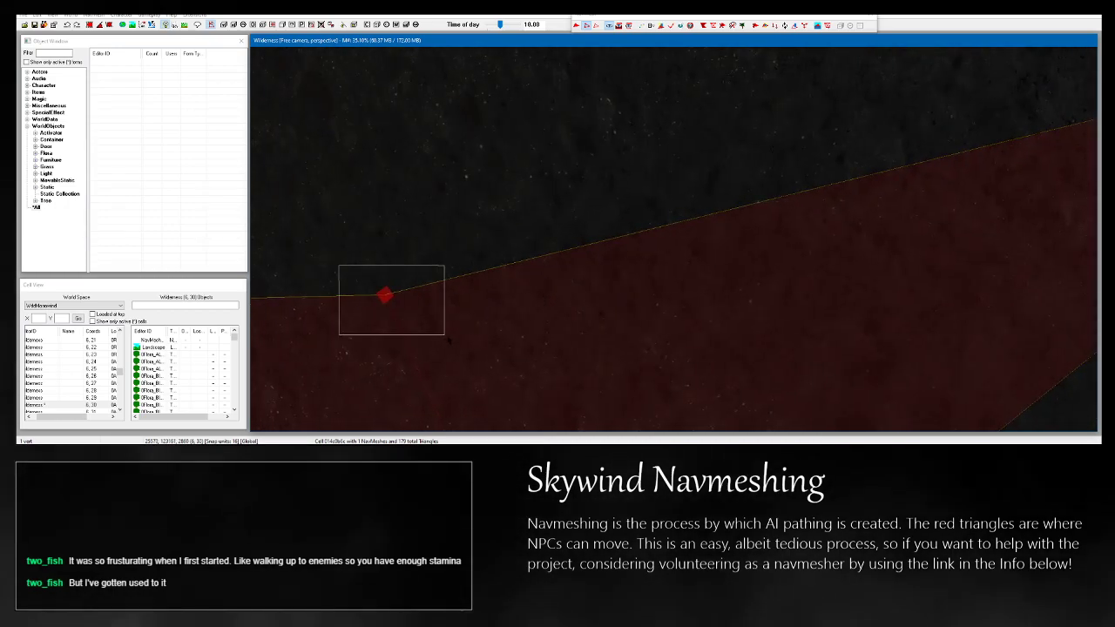
{"action": "left_click_drag", "start_coordinate": [435, 329], "coordinate": [444, 336], "text": "ctrl"}
{"action": "scroll", "coordinate": [444, 336], "scroll_direction": "down", "scroll_amount": 3}
{"action": "middle_click_drag", "start_coordinate": [445, 336], "coordinate": [305, 619]}
{"action": "scroll", "coordinate": [673, 239], "scroll_direction": "up", "scroll_amount": 3}
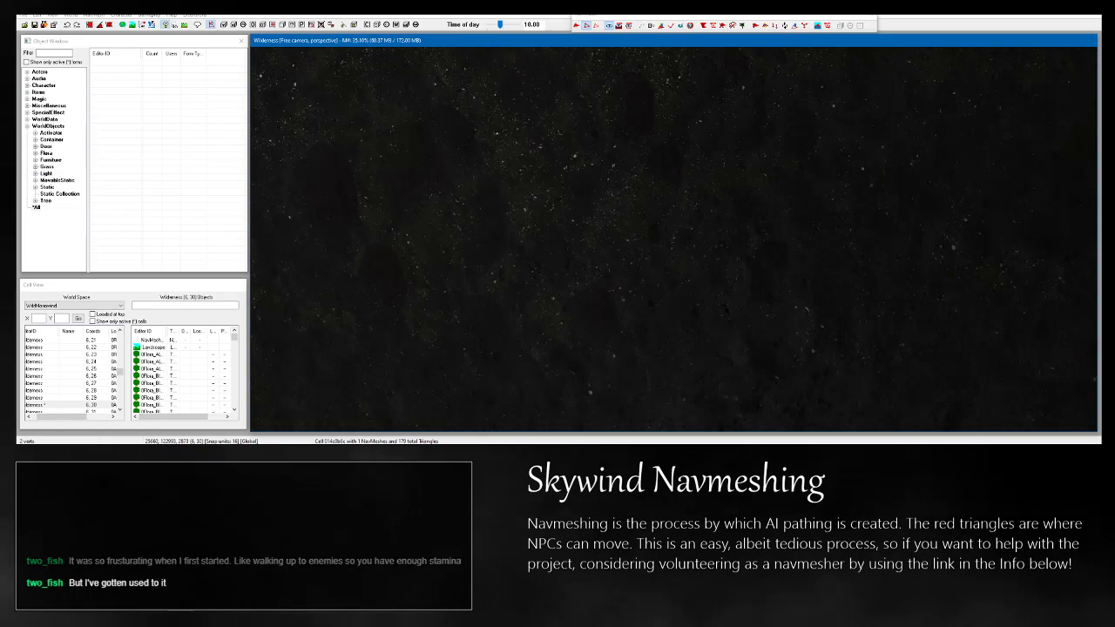
{"action": "scroll", "coordinate": [673, 240], "scroll_direction": "down", "scroll_amount": 4}
{"action": "scroll", "coordinate": [673, 239], "scroll_direction": "up", "scroll_amount": 5}
{"action": "scroll", "coordinate": [694, 302], "scroll_direction": "up", "scroll_amount": 1}
{"action": "right_click", "coordinate": [694, 302], "text": "ctrl"}
{"action": "scroll", "coordinate": [694, 302], "scroll_direction": "down", "scroll_amount": 5}
{"action": "middle_click_drag", "start_coordinate": [694, 302], "coordinate": [870, 355], "text": "shift"}
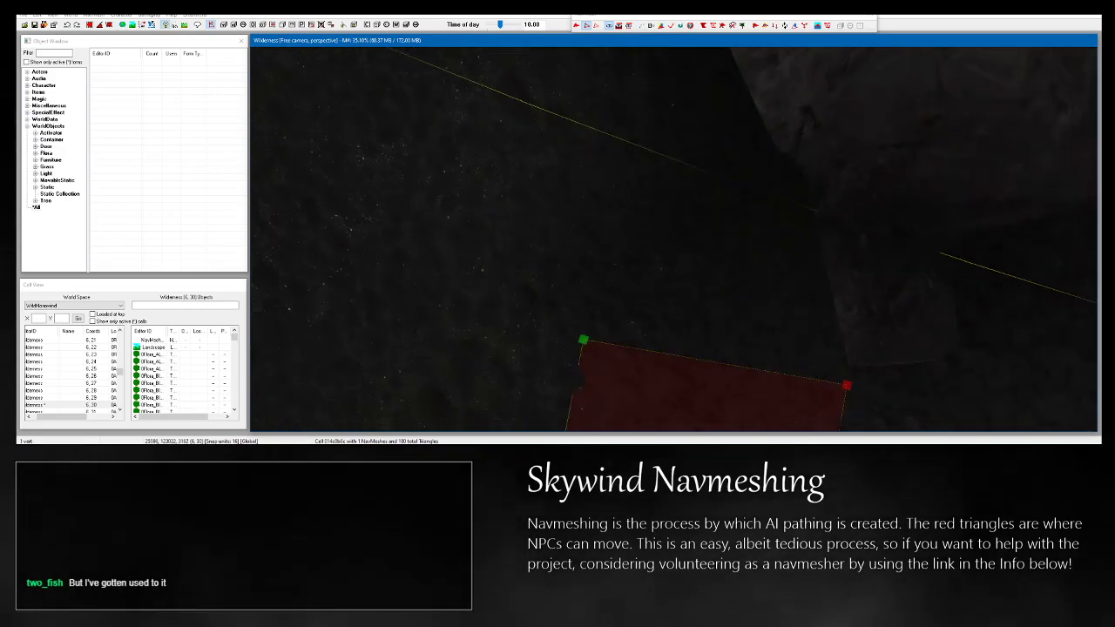
Extend the mesh from the two vertices beside the boulder up to the cell border line.
{"action": "scroll", "coordinate": [774, 183], "scroll_direction": "up", "scroll_amount": 2}
{"action": "middle_click_drag", "start_coordinate": [774, 184], "coordinate": [581, 47]}
{"action": "left_click", "coordinate": [695, 281]}
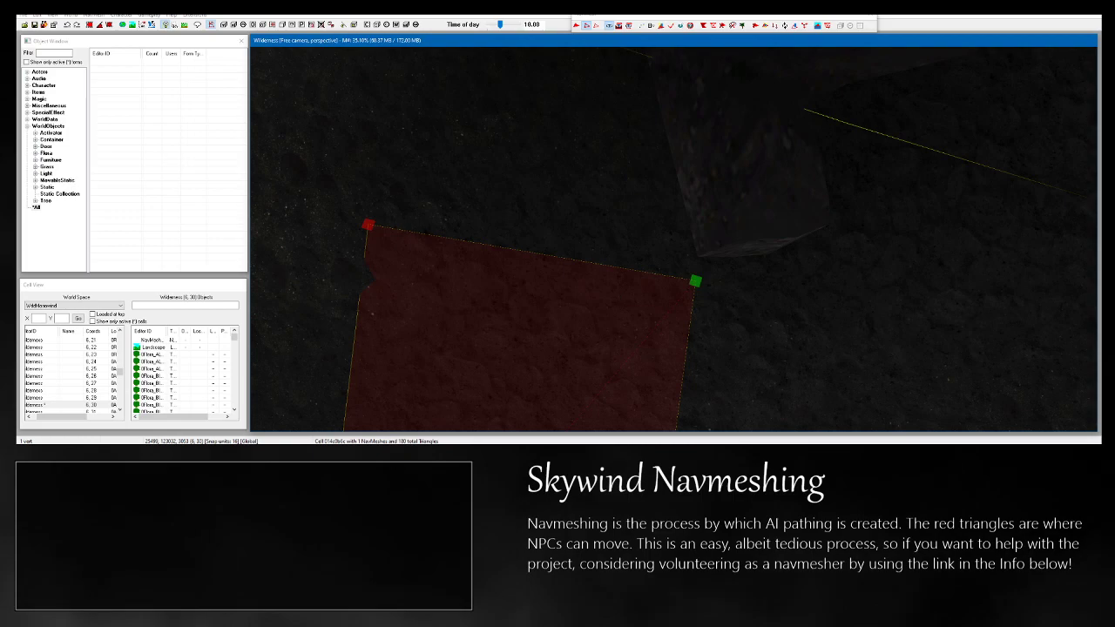
{"action": "left_click_drag", "start_coordinate": [349, 207], "coordinate": [391, 238], "text": "ctrl"}
{"action": "scroll", "coordinate": [391, 239], "scroll_direction": "up", "scroll_amount": 3}
{"action": "middle_click_drag", "start_coordinate": [391, 238], "coordinate": [749, 392]}
{"action": "scroll", "coordinate": [436, 300], "scroll_direction": "down", "scroll_amount": 1}
{"action": "middle_click_drag", "start_coordinate": [749, 331], "coordinate": [579, 105]}
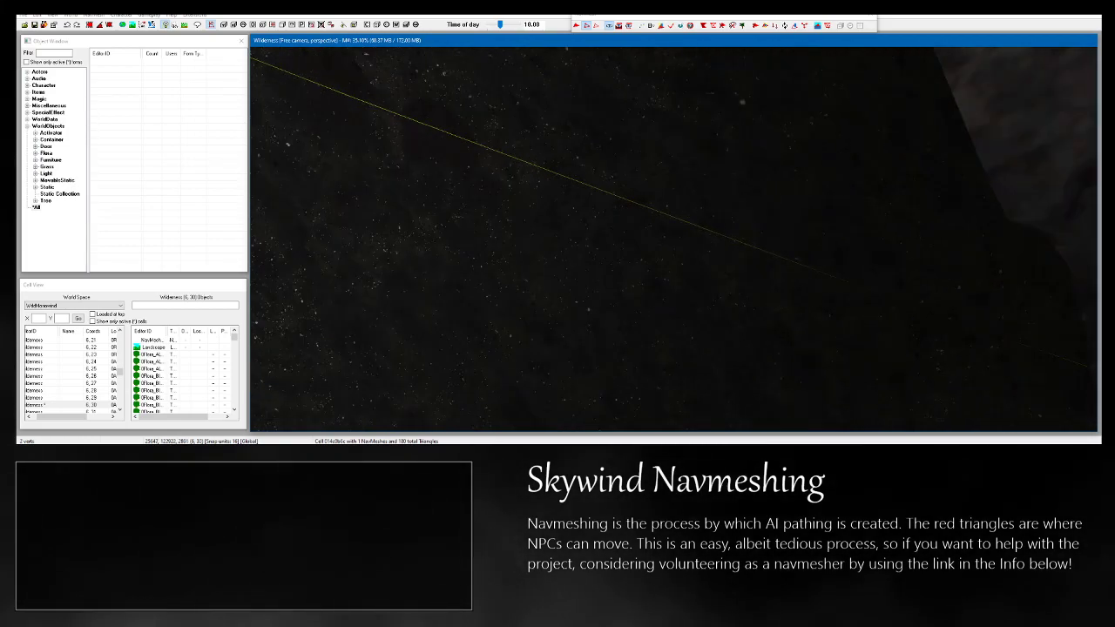
{"action": "right_click", "coordinate": [485, 154], "text": "ctrl"}
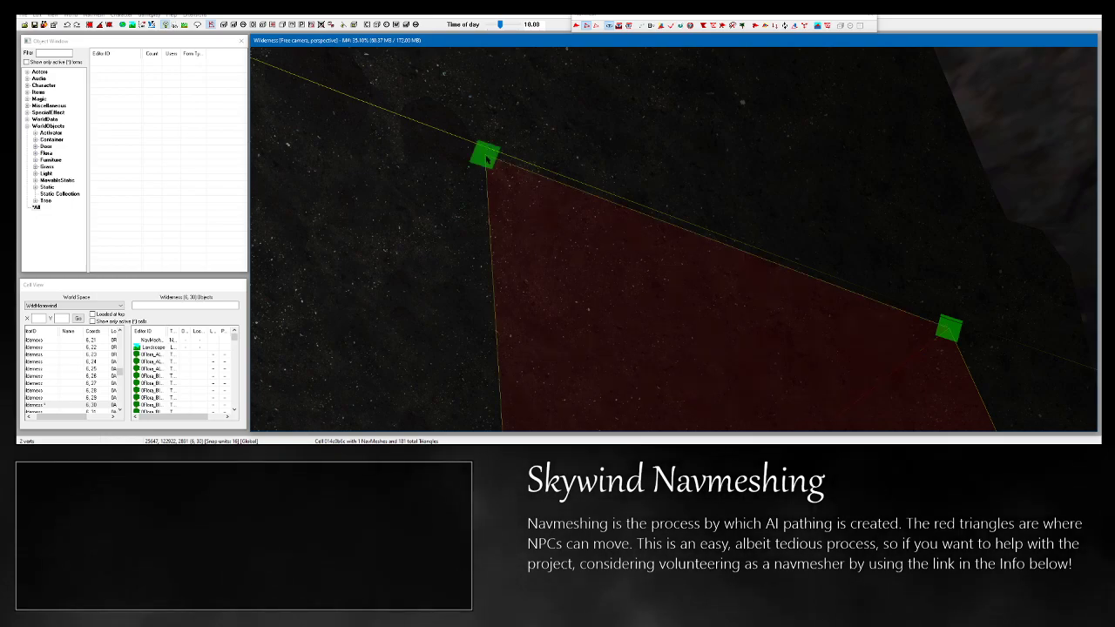
Nudge the two new border vertices into place along the cell border line.
{"action": "left_click", "coordinate": [485, 154]}
{"action": "left_click_drag", "start_coordinate": [485, 155], "coordinate": [484, 145]}
{"action": "middle_click_drag", "start_coordinate": [483, 145], "coordinate": [557, 140], "text": "shift"}
{"action": "middle_click_drag", "start_coordinate": [985, 371], "coordinate": [615, 211]}
{"action": "left_click", "coordinate": [615, 212]}
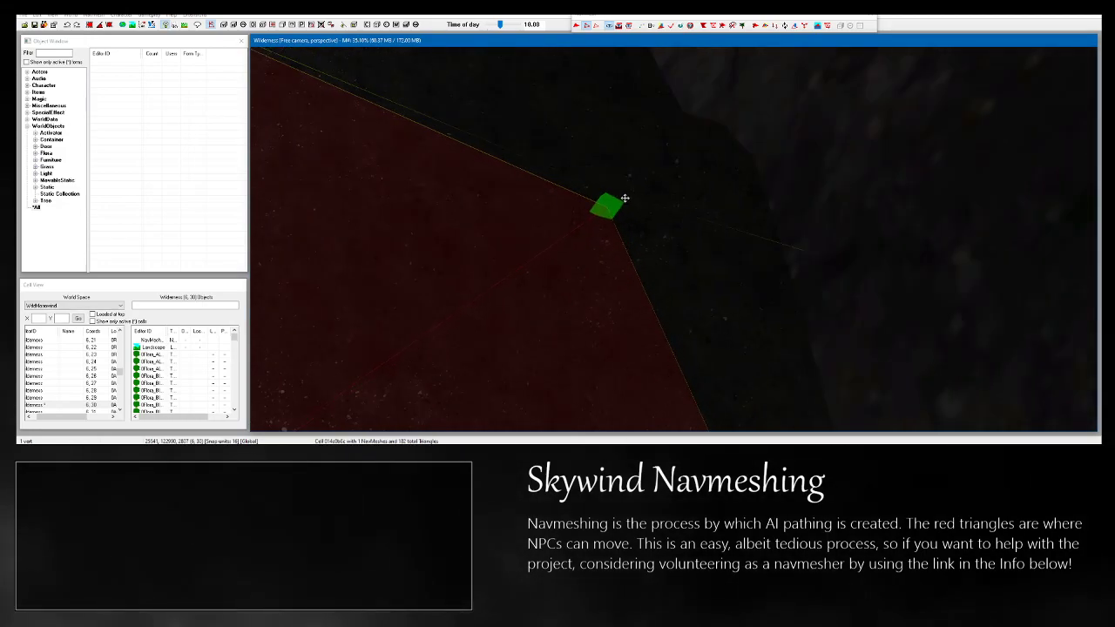
{"action": "scroll", "coordinate": [609, 208], "scroll_direction": "down", "scroll_amount": 5}
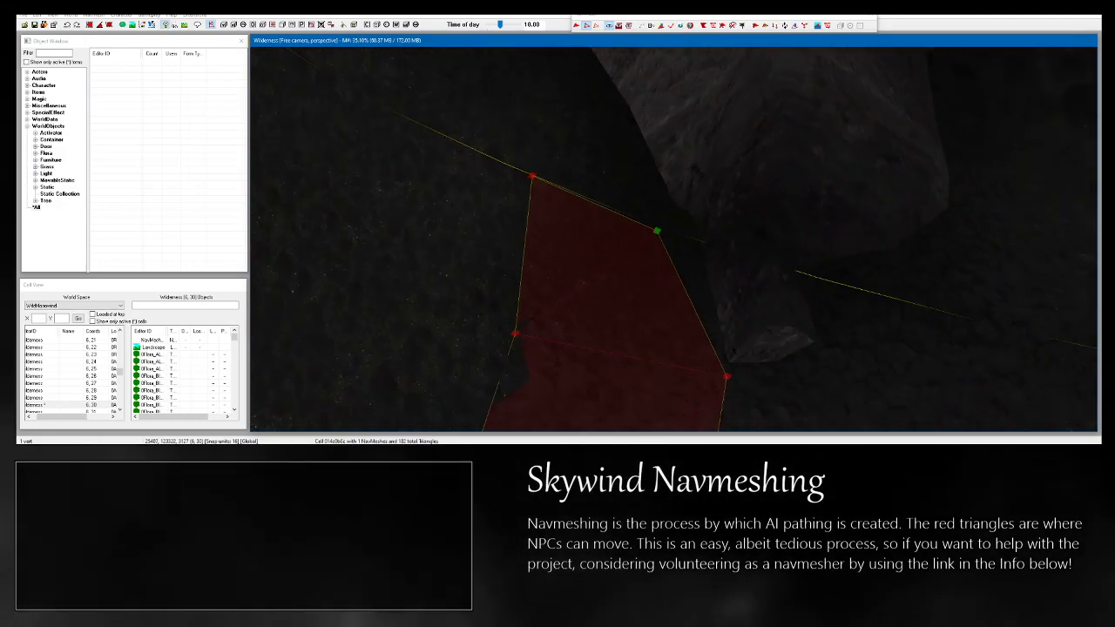
Extend the mesh on the other side of the boulder from the edge's two vertices onto the open ground.
{"action": "middle_click_drag", "start_coordinate": [610, 208], "coordinate": [810, 174], "text": "shift"}
{"action": "middle_click_drag", "start_coordinate": [871, 365], "coordinate": [418, 194]}
{"action": "middle_click_drag", "start_coordinate": [670, 261], "coordinate": [642, 270], "text": "shift"}
{"action": "middle_click_drag", "start_coordinate": [487, 143], "coordinate": [572, 266]}
{"action": "key", "text": "d"}
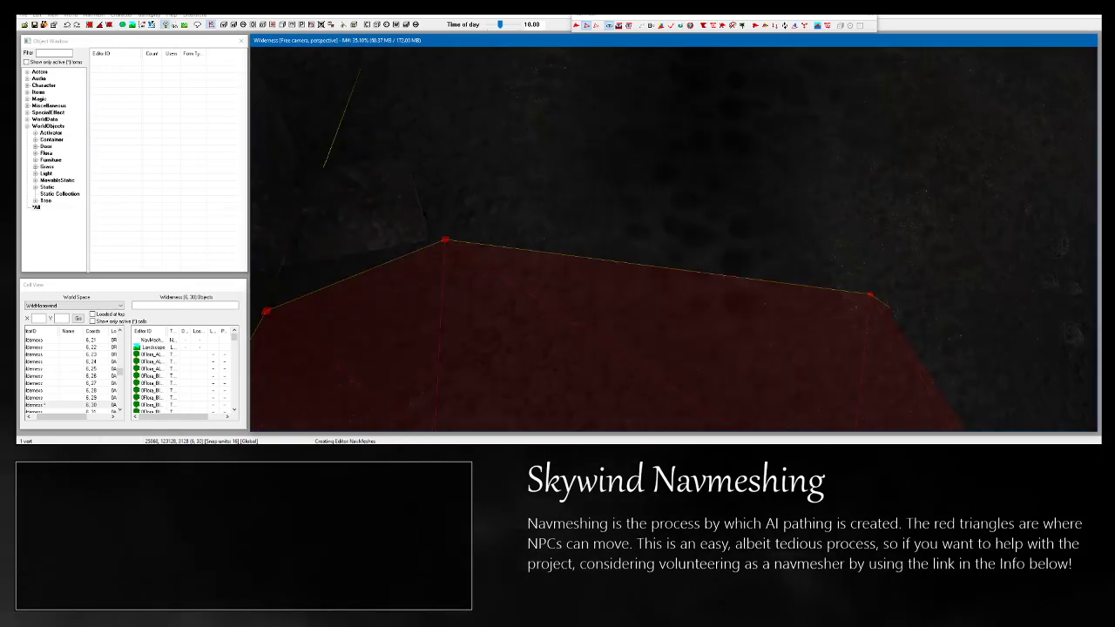
{"action": "middle_click_drag", "start_coordinate": [853, 271], "coordinate": [822, 192], "text": "shift"}
{"action": "scroll", "coordinate": [881, 229], "scroll_direction": "up", "scroll_amount": 4}
{"action": "middle_click_drag", "start_coordinate": [396, 161], "coordinate": [609, 300]}
{"action": "key", "text": "t"}
{"action": "scroll", "coordinate": [674, 239], "scroll_direction": "down", "scroll_amount": 5}
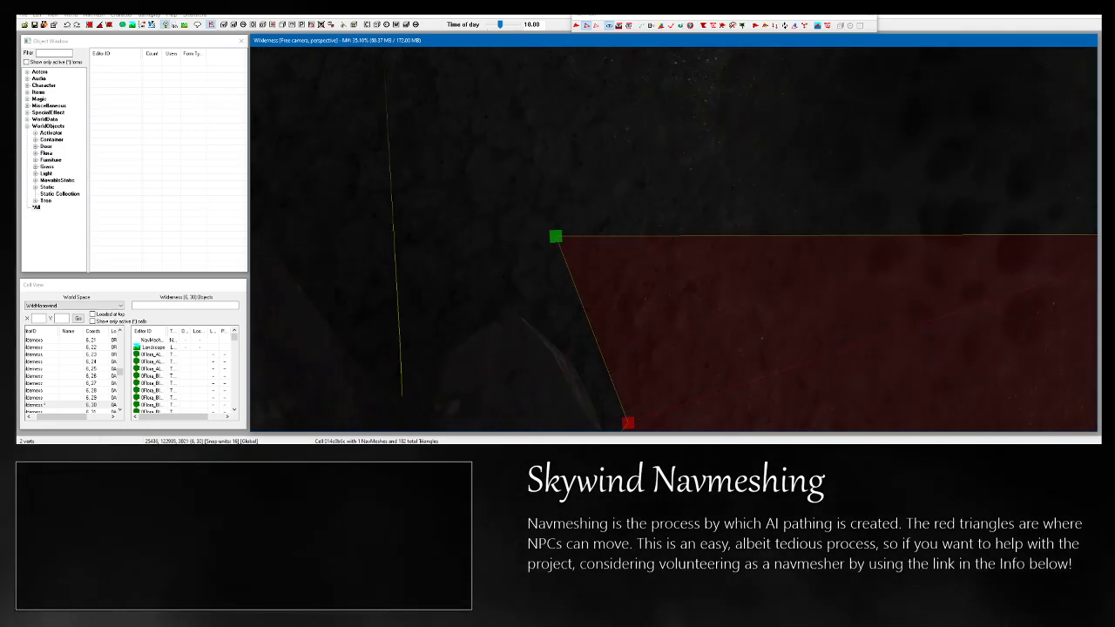
{"action": "middle_click_drag", "start_coordinate": [674, 240], "coordinate": [266, 201], "text": "shift"}
{"action": "scroll", "coordinate": [674, 239], "scroll_direction": "up", "scroll_amount": 4}
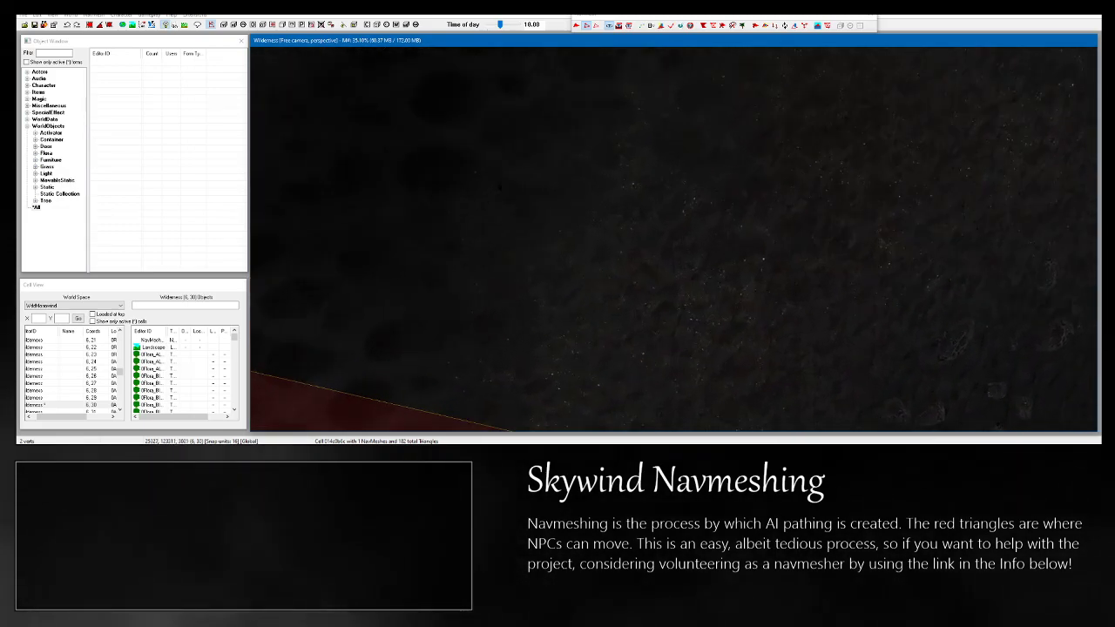
{"action": "right_click", "coordinate": [598, 173], "text": "ctrl"}
Move the newly placed outer vertex on the open ground back toward the mesh.
{"action": "mouse_move", "coordinate": [598, 173]}
{"action": "middle_mouse_down", "text": "shift"}
{"action": "mouse_move", "coordinate": [549, 177]}
{"action": "mouse_move", "coordinate": [536, 164]}
{"action": "mouse_move", "coordinate": [528, 178]}
{"action": "mouse_move", "coordinate": [592, 173]}
{"action": "middle_mouse_up", "text": "shift"}
{"action": "left_click", "coordinate": [598, 172]}
{"action": "left_click_drag", "start_coordinate": [598, 174], "coordinate": [601, 218]}
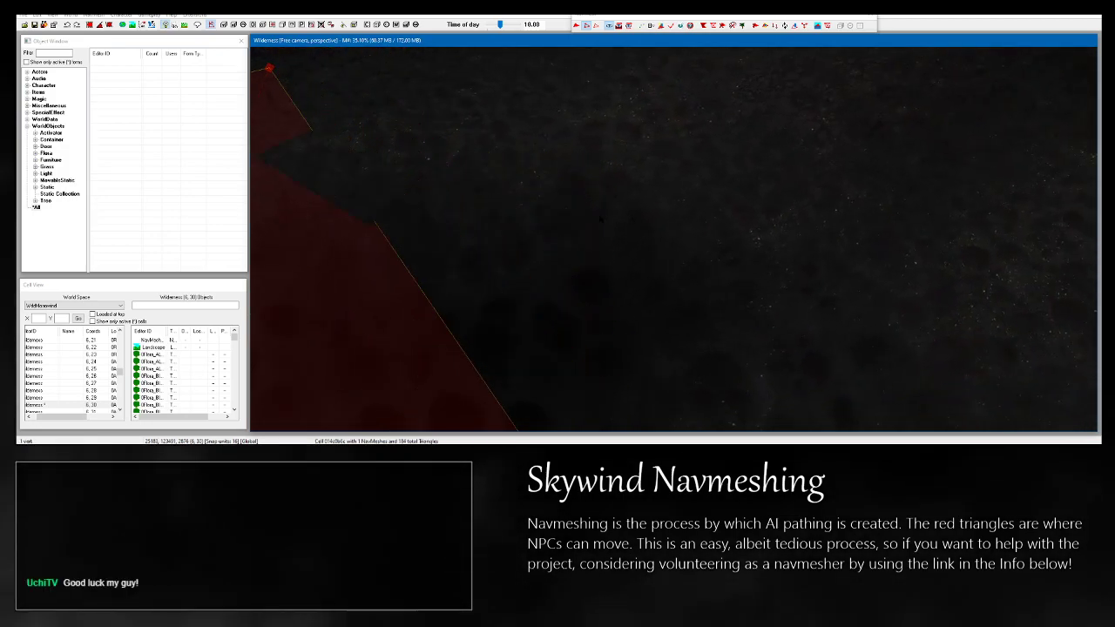
{"action": "scroll", "coordinate": [601, 218], "scroll_direction": "down", "scroll_amount": 3}
{"action": "middle_click_drag", "start_coordinate": [601, 218], "coordinate": [783, 270], "text": "shift"}
{"action": "middle_click_drag", "start_coordinate": [645, 270], "coordinate": [966, 254], "text": "shift"}
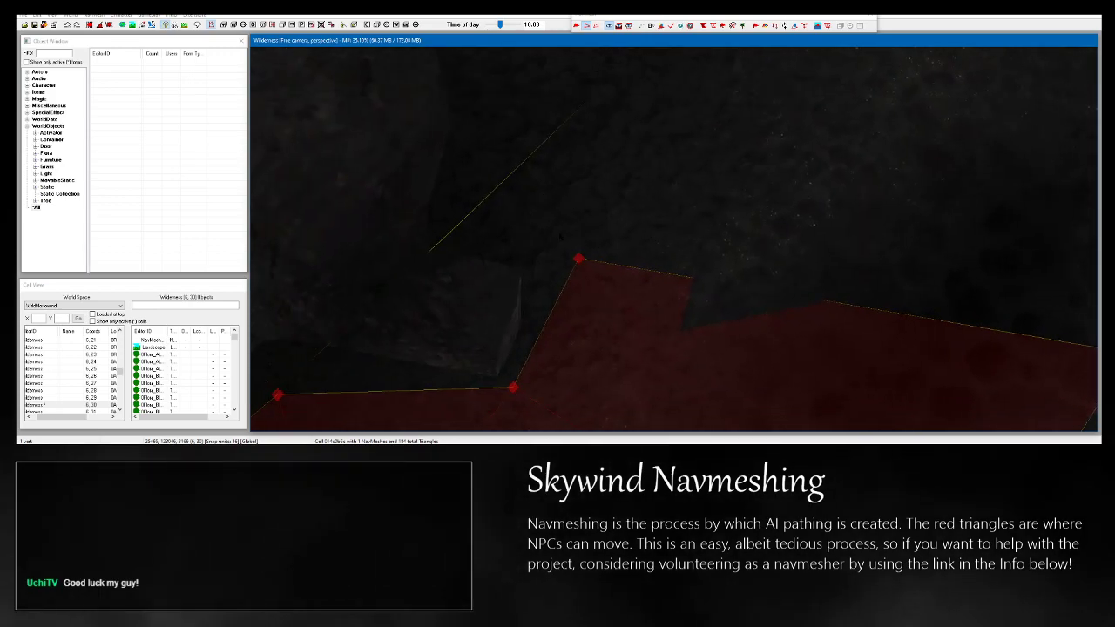
Select the corner vertex beside the rock and the far corner vertex, and add a new vertex beyond their edge.
{"action": "middle_click_drag", "start_coordinate": [681, 270], "coordinate": [495, 210]}
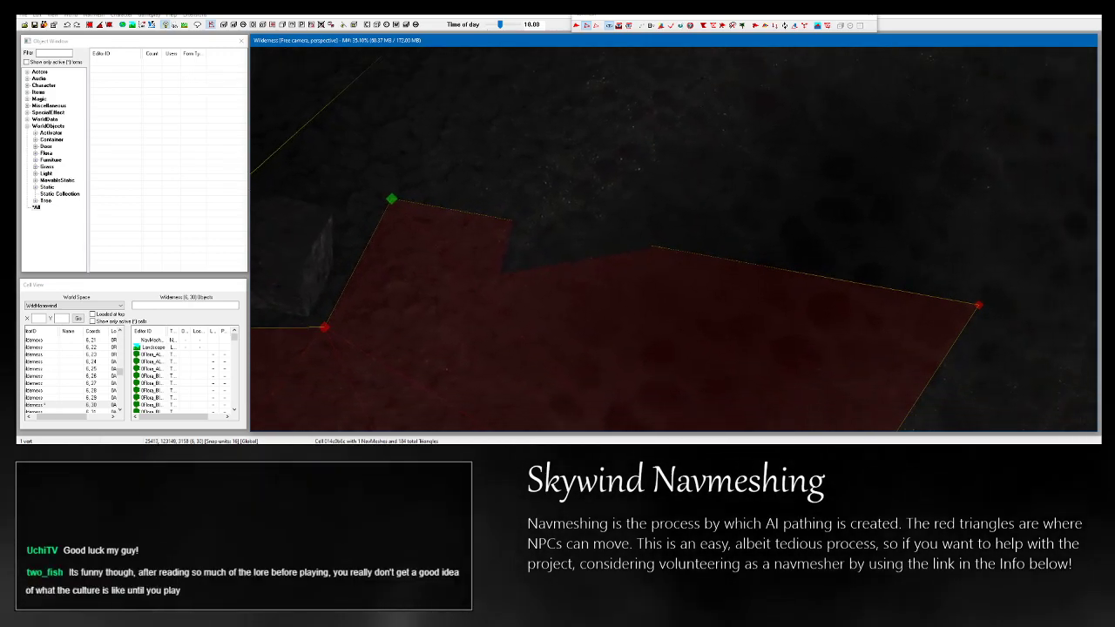
{"action": "middle_click_drag", "start_coordinate": [671, 244], "coordinate": [640, 244], "text": "shift"}
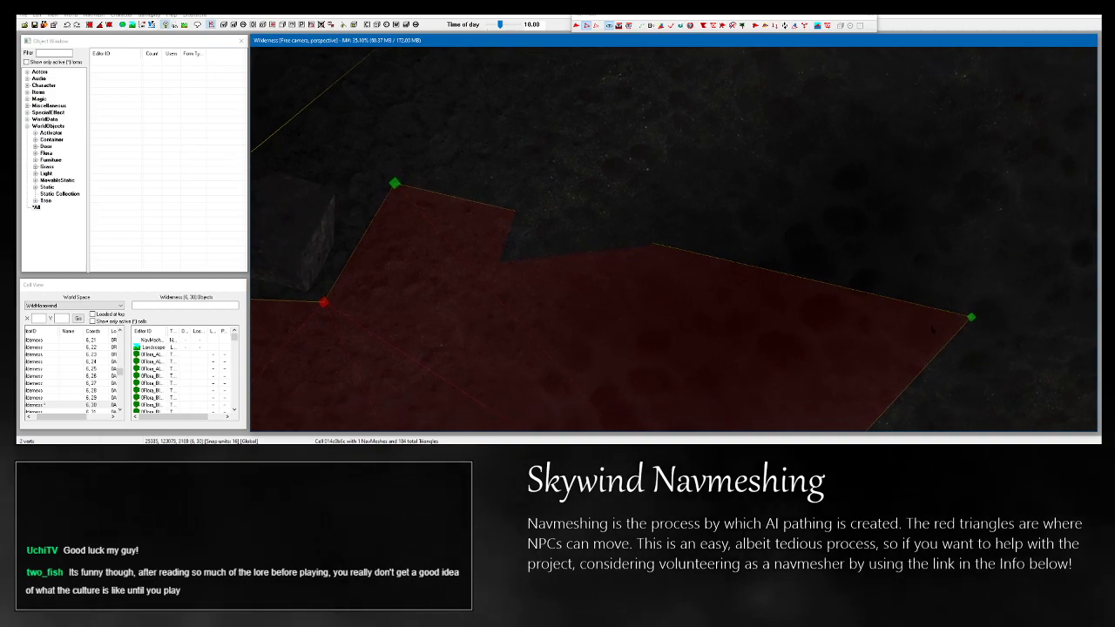
{"action": "middle_click_drag", "start_coordinate": [886, 263], "coordinate": [839, 386]}
{"action": "middle_click_drag", "start_coordinate": [932, 196], "coordinate": [841, 278]}
{"action": "scroll", "coordinate": [843, 281], "scroll_direction": "up", "scroll_amount": 3}
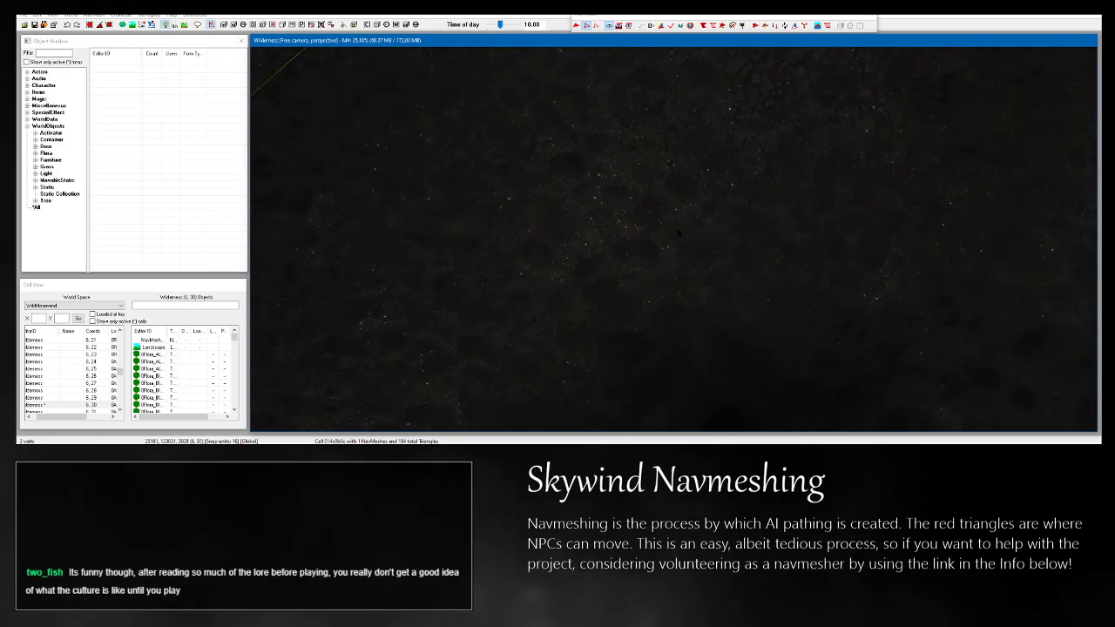
{"action": "right_click", "coordinate": [486, 103], "text": "ctrl"}
{"action": "scroll", "coordinate": [623, 164], "scroll_direction": "down", "scroll_amount": 3}
{"action": "middle_click_drag", "start_coordinate": [906, 374], "coordinate": [728, 252]}
{"action": "scroll", "coordinate": [771, 255], "scroll_direction": "down", "scroll_amount": 3}
{"action": "middle_click_drag", "start_coordinate": [670, 346], "coordinate": [664, 342]}
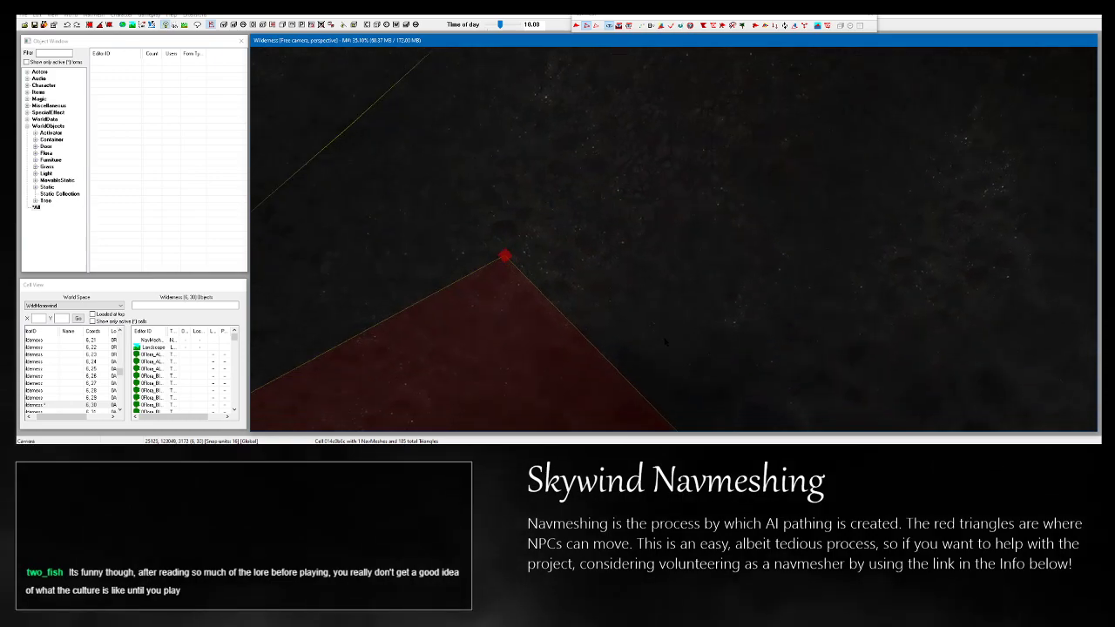
Pull the tip vertex of the newest triangle slightly back toward the mesh.
{"action": "left_click_drag", "start_coordinate": [504, 257], "coordinate": [513, 280]}
{"action": "middle_click_drag", "start_coordinate": [556, 278], "coordinate": [575, 250]}
{"action": "middle_click_drag", "start_coordinate": [817, 277], "coordinate": [751, 253]}
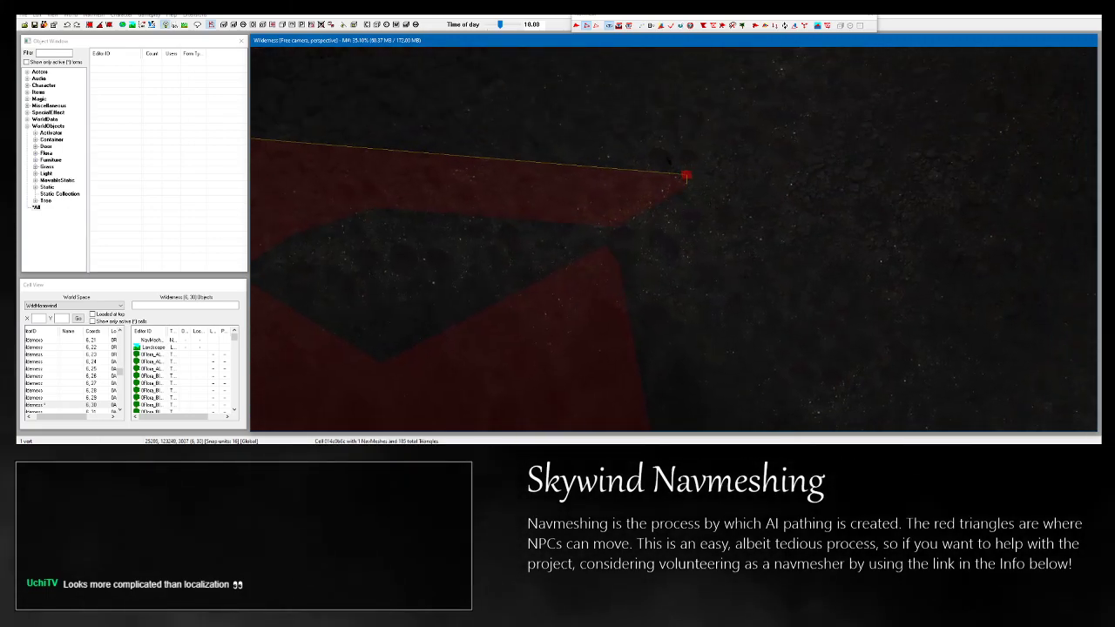
Extend the mesh from its far corner across the open ground toward the cell border with new vertices.
{"action": "middle_click_drag", "start_coordinate": [714, 215], "coordinate": [745, 279]}
{"action": "scroll", "coordinate": [743, 258], "scroll_direction": "up", "scroll_amount": 2}
{"action": "scroll", "coordinate": [718, 292], "scroll_direction": "up", "scroll_amount": 5}
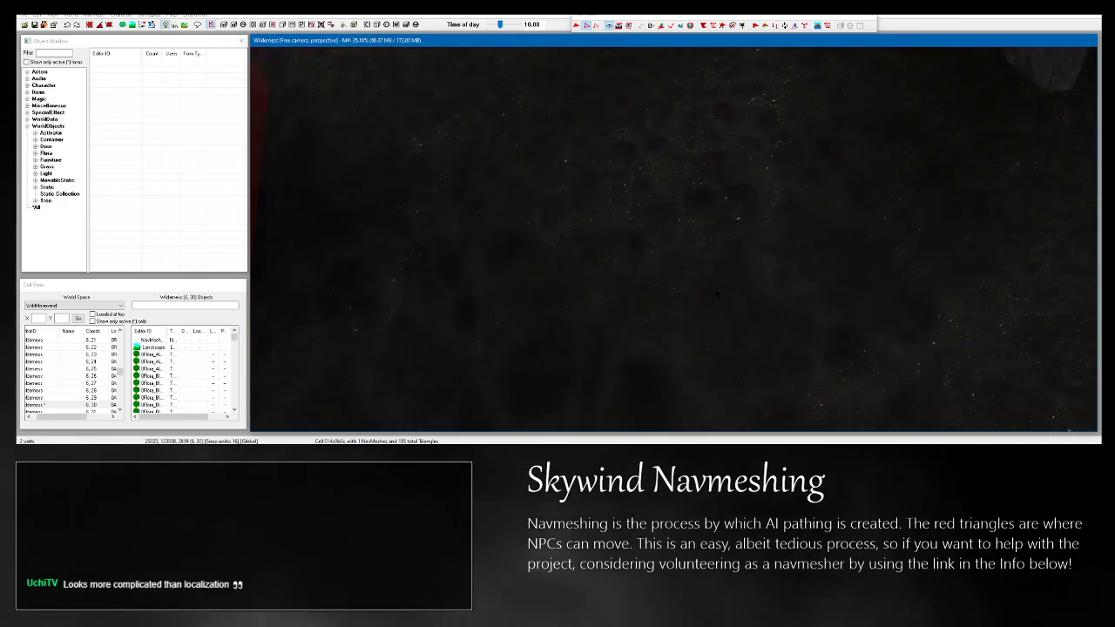
{"action": "middle_click_drag", "start_coordinate": [714, 280], "coordinate": [734, 349], "text": "shift"}
{"action": "scroll", "coordinate": [734, 349], "scroll_direction": "up", "scroll_amount": 3}
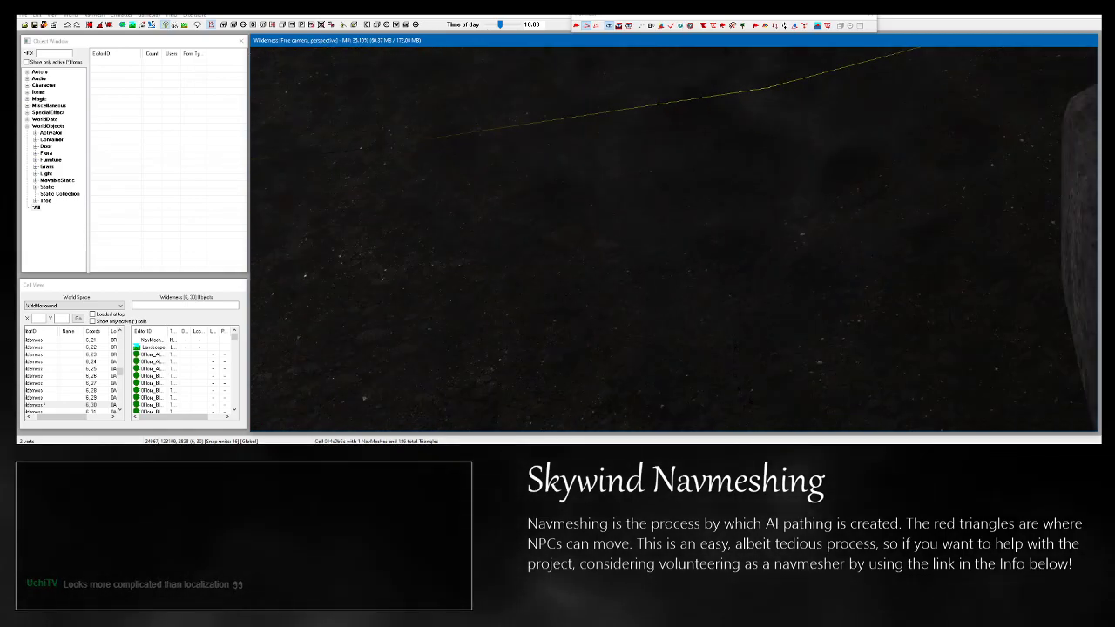
{"action": "right_click", "coordinate": [752, 392], "text": "ctrl"}
{"action": "middle_click_drag", "start_coordinate": [751, 391], "coordinate": [601, 335], "text": "shift"}
Add a further vertex near the next rock's base and pull it back from the rock.
{"action": "scroll", "coordinate": [707, 313], "scroll_direction": "down", "scroll_amount": 6}
{"action": "scroll", "coordinate": [697, 325], "scroll_direction": "up", "scroll_amount": 4}
{"action": "scroll", "coordinate": [697, 326], "scroll_direction": "up", "scroll_amount": 3}
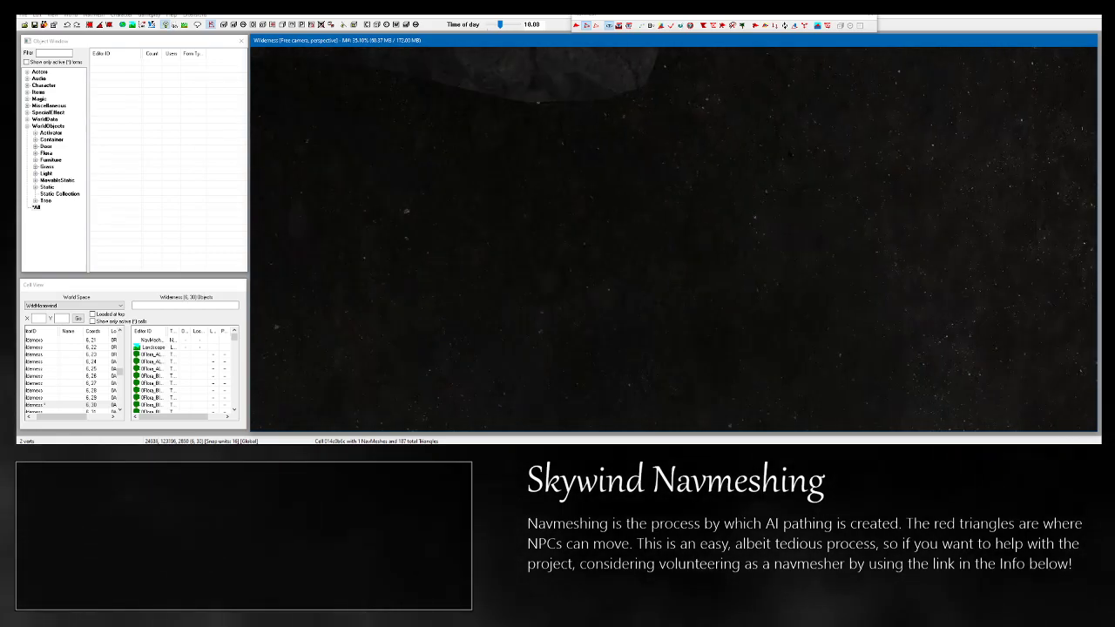
{"action": "right_click", "coordinate": [575, 128], "text": "ctrl"}
{"action": "key", "text": "d"}
{"action": "left_click_drag", "start_coordinate": [654, 178], "coordinate": [625, 349]}
{"action": "middle_click_drag", "start_coordinate": [626, 349], "coordinate": [565, 283]}
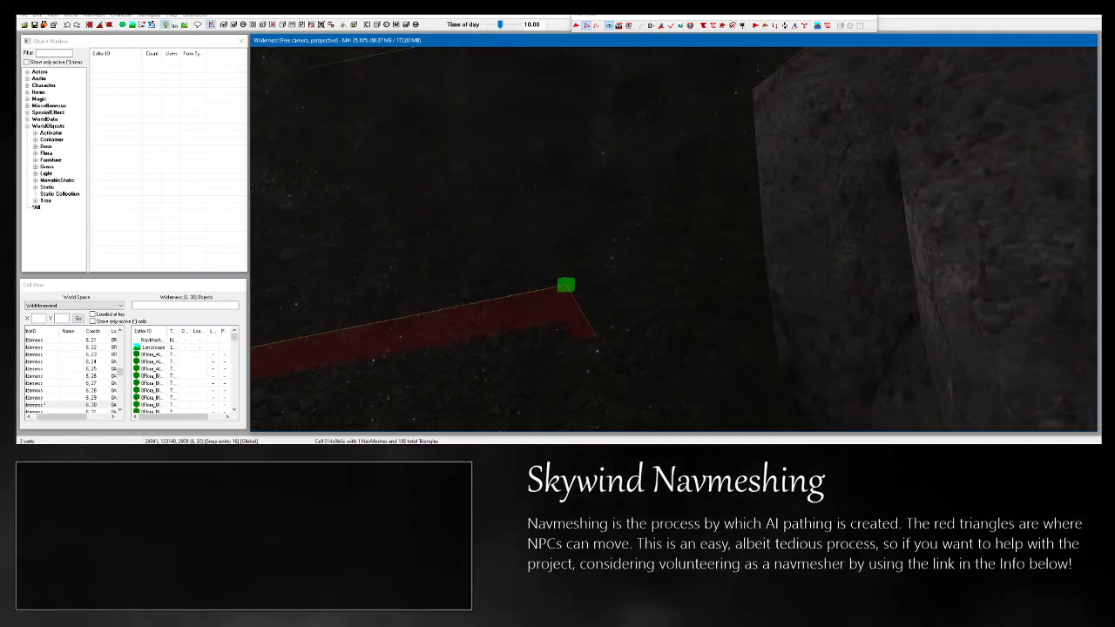
Add a vertex between the strip's end and the tall rock to extend the mesh up to the rock.
{"action": "scroll", "coordinate": [673, 240], "scroll_direction": "up", "scroll_amount": 3}
{"action": "scroll", "coordinate": [673, 240], "scroll_direction": "down", "scroll_amount": 3}
{"action": "right_click", "coordinate": [843, 339], "text": "ctrl"}
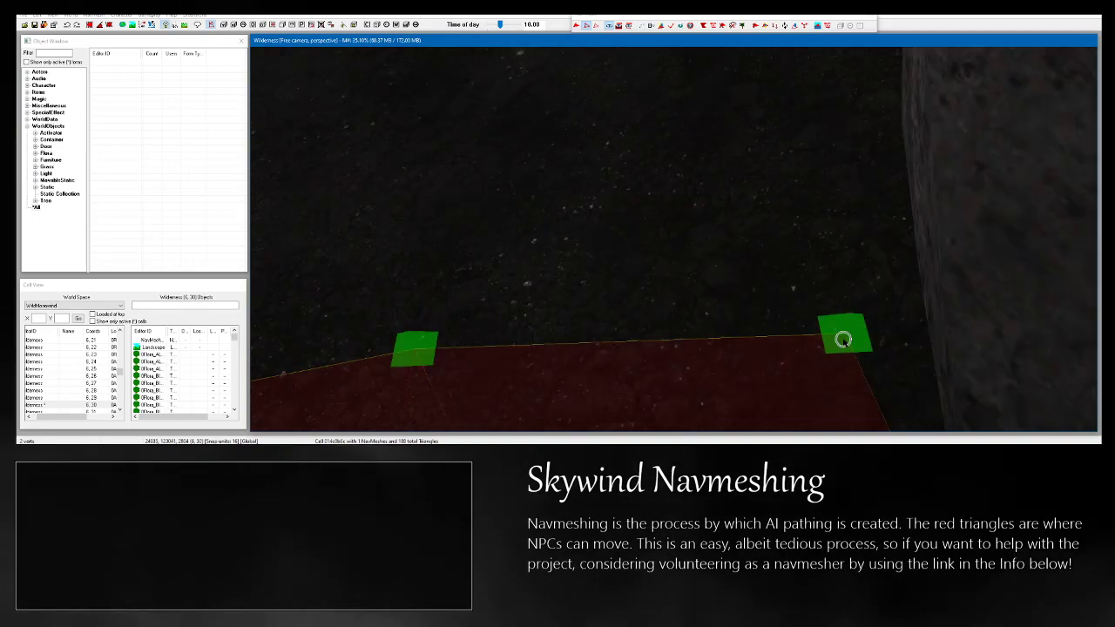
{"action": "scroll", "coordinate": [843, 339], "scroll_direction": "down", "scroll_amount": 3}
{"action": "middle_click_drag", "start_coordinate": [843, 339], "coordinate": [757, 300]}
{"action": "middle_click_drag", "start_coordinate": [540, 300], "coordinate": [1045, 207]}
Fill in ground on the border side of the narrow strip by adding another vertex from its edge.
{"action": "scroll", "coordinate": [673, 240], "scroll_direction": "down", "scroll_amount": 3}
{"action": "middle_click_drag", "start_coordinate": [567, 282], "coordinate": [864, 281]}
{"action": "middle_click_drag", "start_coordinate": [649, 253], "coordinate": [823, 300]}
{"action": "scroll", "coordinate": [649, 253], "scroll_direction": "up", "scroll_amount": 5}
{"action": "middle_click_drag", "start_coordinate": [649, 218], "coordinate": [750, 384]}
{"action": "scroll", "coordinate": [673, 239], "scroll_direction": "up", "scroll_amount": 2}
{"action": "right_click", "coordinate": [629, 279], "text": "ctrl"}
{"action": "scroll", "coordinate": [630, 278], "scroll_direction": "down", "scroll_amount": 4}
{"action": "middle_click_drag", "start_coordinate": [630, 279], "coordinate": [97, 194]}
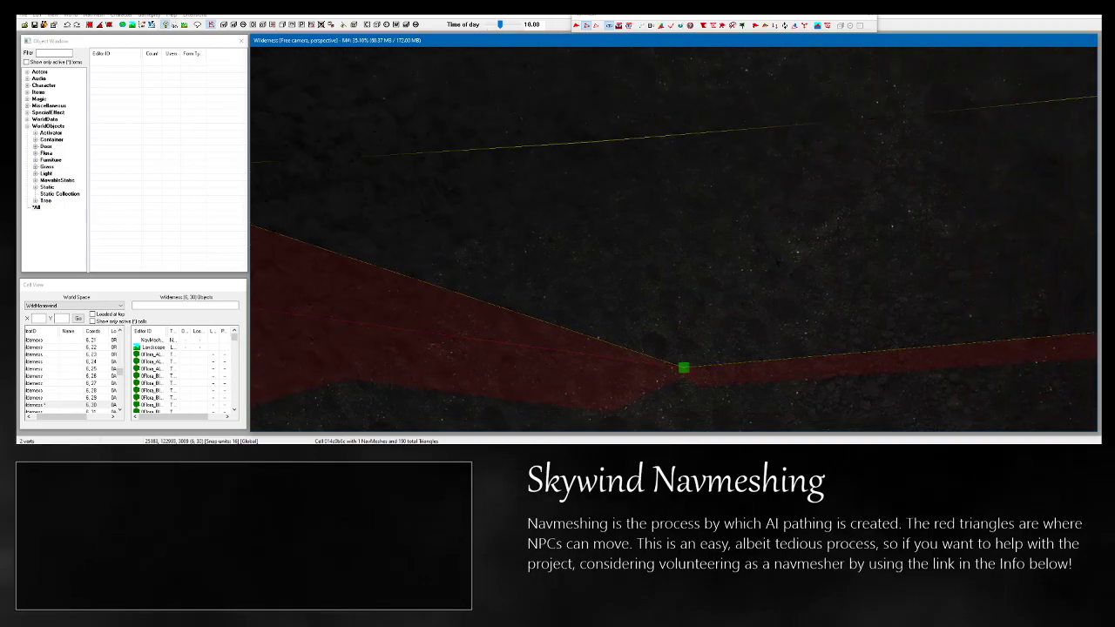
Add a vertex on the border side of the strip's corner and move it onto the cell border line.
{"action": "scroll", "coordinate": [672, 170], "scroll_direction": "up", "scroll_amount": 3}
{"action": "right_click", "coordinate": [667, 87], "text": "ctrl"}
{"action": "scroll", "coordinate": [668, 88], "scroll_direction": "down", "scroll_amount": 3}
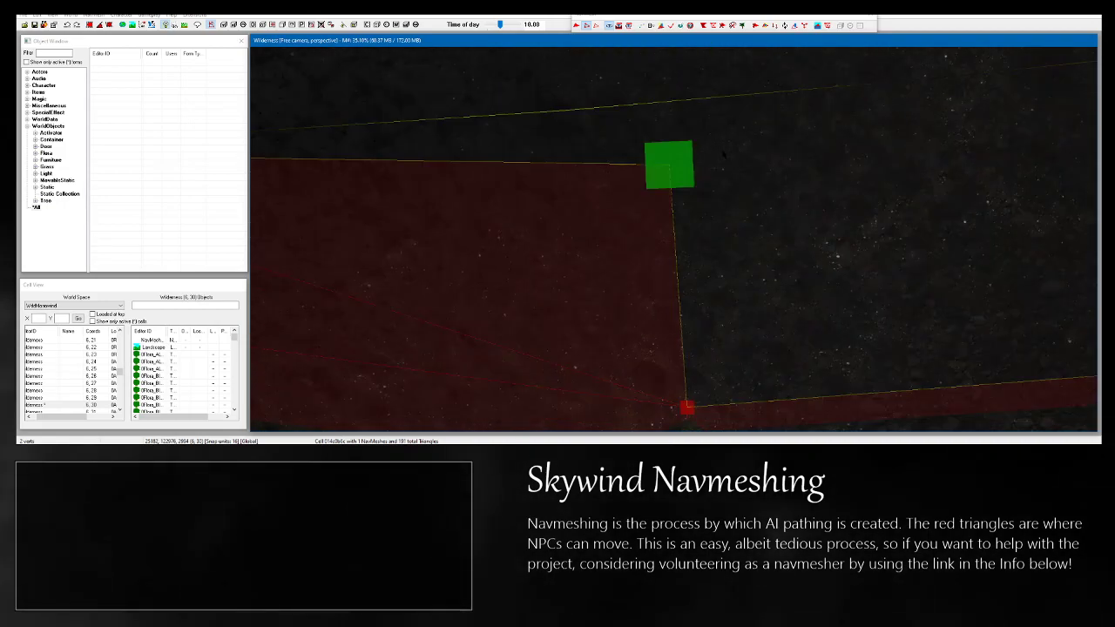
{"action": "left_click", "coordinate": [706, 171]}
{"action": "left_click_drag", "start_coordinate": [671, 192], "coordinate": [662, 221]}
{"action": "middle_click_drag", "start_coordinate": [662, 221], "coordinate": [681, 205]}
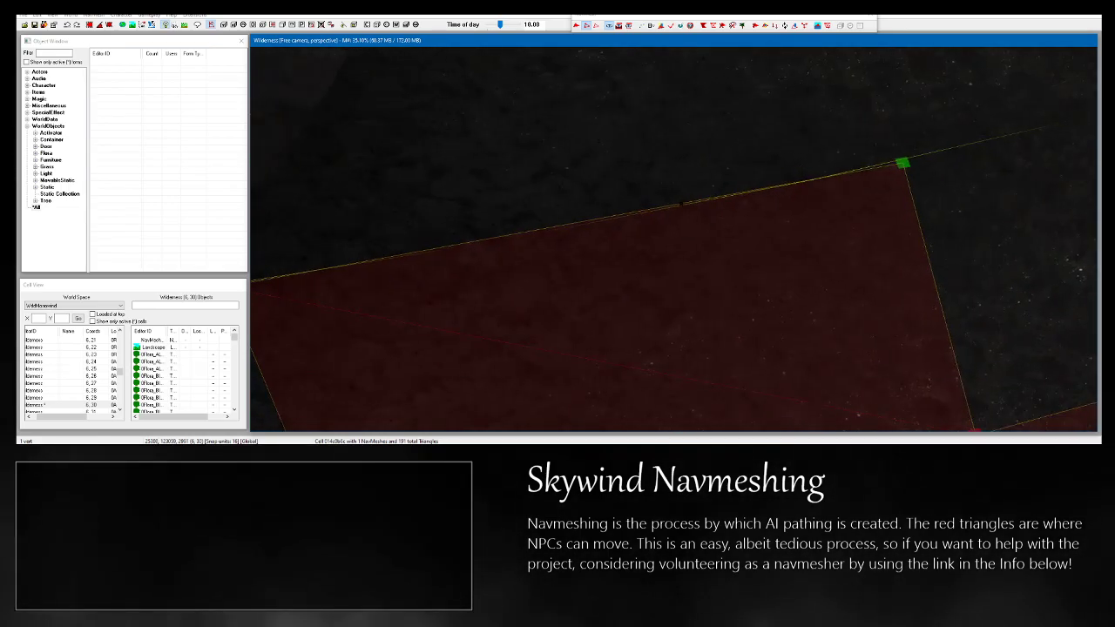
{"action": "middle_click_drag", "start_coordinate": [902, 163], "coordinate": [657, 154]}
{"action": "left_click_drag", "start_coordinate": [653, 154], "coordinate": [657, 148]}
Fill a triangle between the border vertex, the strip's corner and the strip's vertex before the tall rock.
{"action": "middle_click_drag", "start_coordinate": [671, 147], "coordinate": [262, 139], "text": "shift"}
{"action": "middle_click_drag", "start_coordinate": [697, 187], "coordinate": [512, 227]}
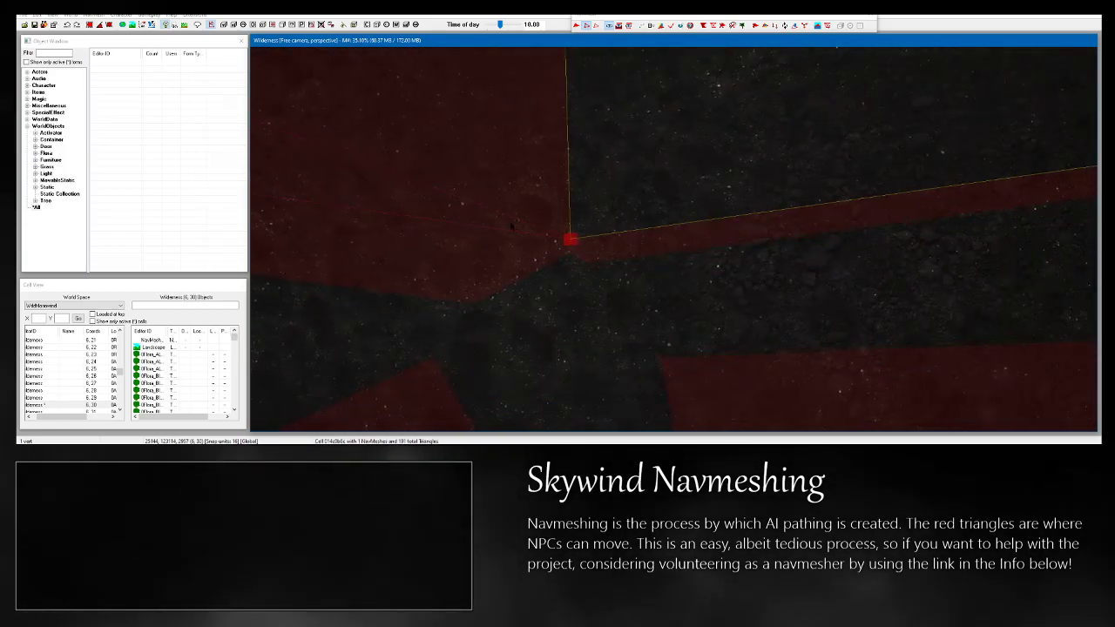
{"action": "middle_click_drag", "start_coordinate": [736, 200], "coordinate": [571, 242]}
{"action": "middle_click_drag", "start_coordinate": [459, 139], "coordinate": [569, 180]}
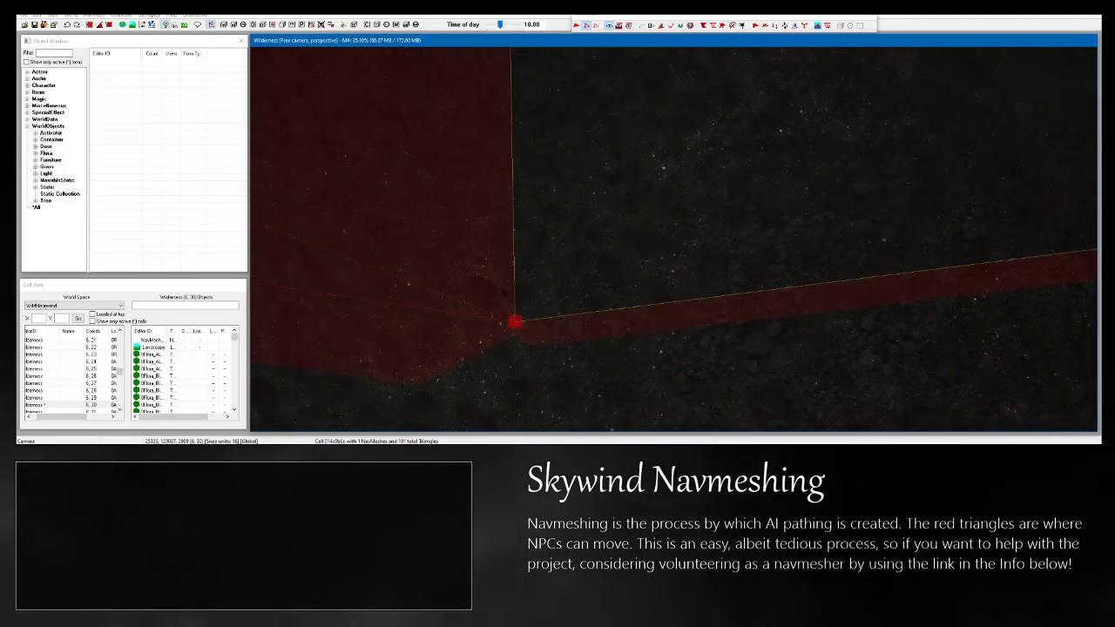
{"action": "middle_click_drag", "start_coordinate": [570, 257], "coordinate": [448, 426]}
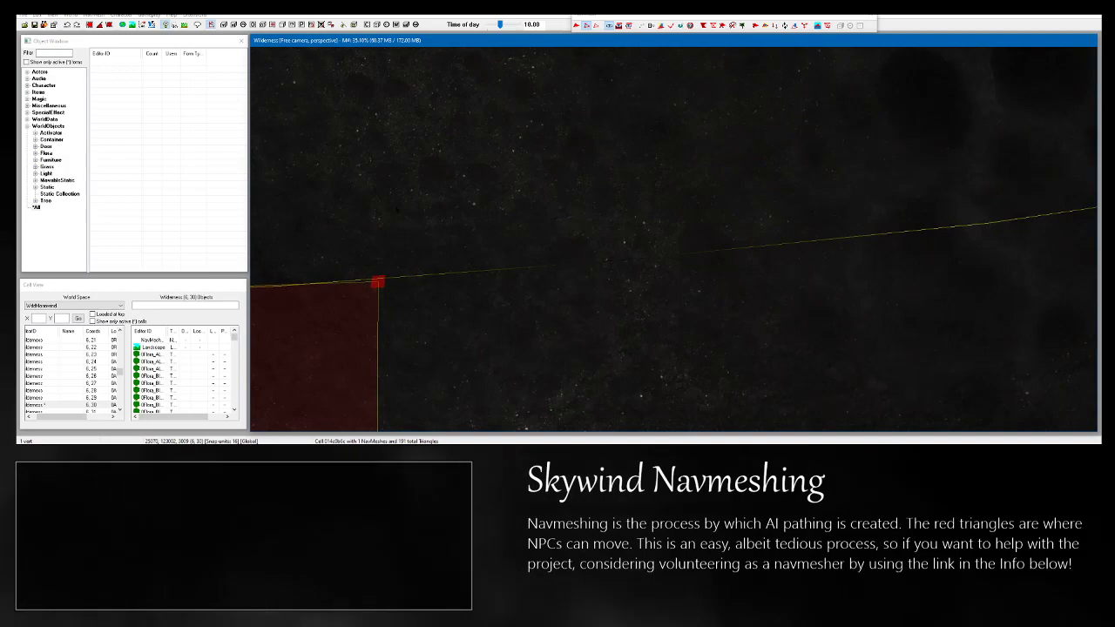
{"action": "left_click_drag", "start_coordinate": [354, 227], "coordinate": [435, 307], "text": "ctrl"}
{"action": "middle_click_drag", "start_coordinate": [436, 309], "coordinate": [337, 303]}
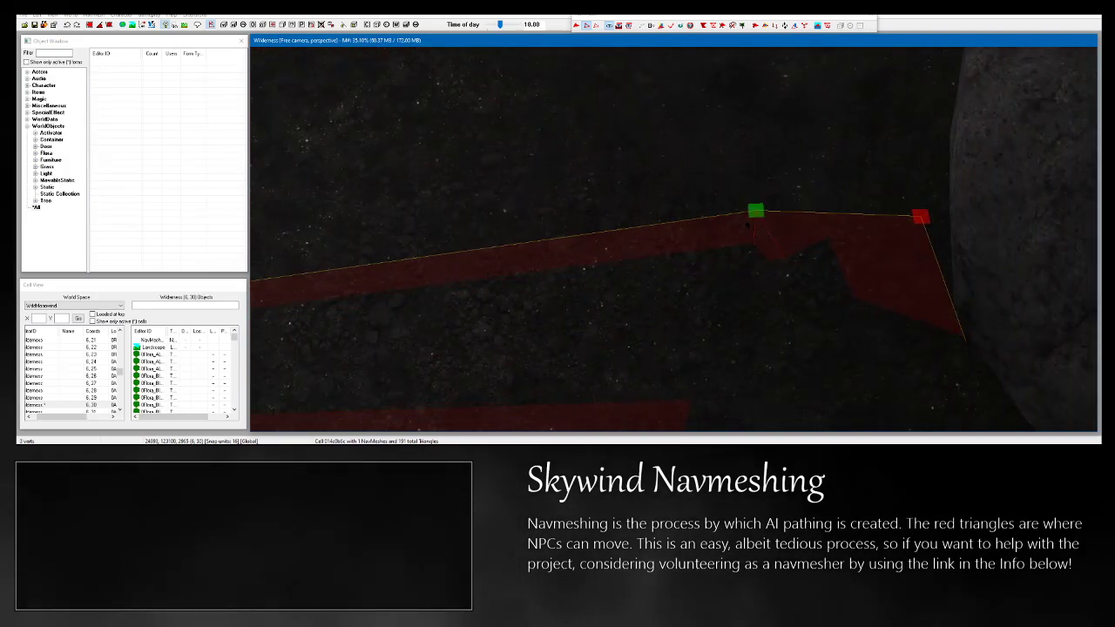
{"action": "key", "text": "a"}
Add another vertex ahead of the tall rock and align it with the cell border line.
{"action": "middle_click_drag", "start_coordinate": [740, 218], "coordinate": [409, 300]}
{"action": "scroll", "coordinate": [753, 189], "scroll_direction": "up", "scroll_amount": 3}
{"action": "right_click", "coordinate": [669, 117], "text": "ctrl"}
{"action": "left_click", "coordinate": [720, 178]}
{"action": "mouse_move", "coordinate": [675, 118]}
{"action": "left_mouse_down"}
{"action": "mouse_move", "coordinate": [671, 31]}
{"action": "mouse_move", "coordinate": [675, 135]}
{"action": "mouse_move", "coordinate": [671, 94]}
{"action": "mouse_move", "coordinate": [673, 113]}
{"action": "left_mouse_up"}
{"action": "scroll", "coordinate": [673, 113], "scroll_direction": "down", "scroll_amount": 3}
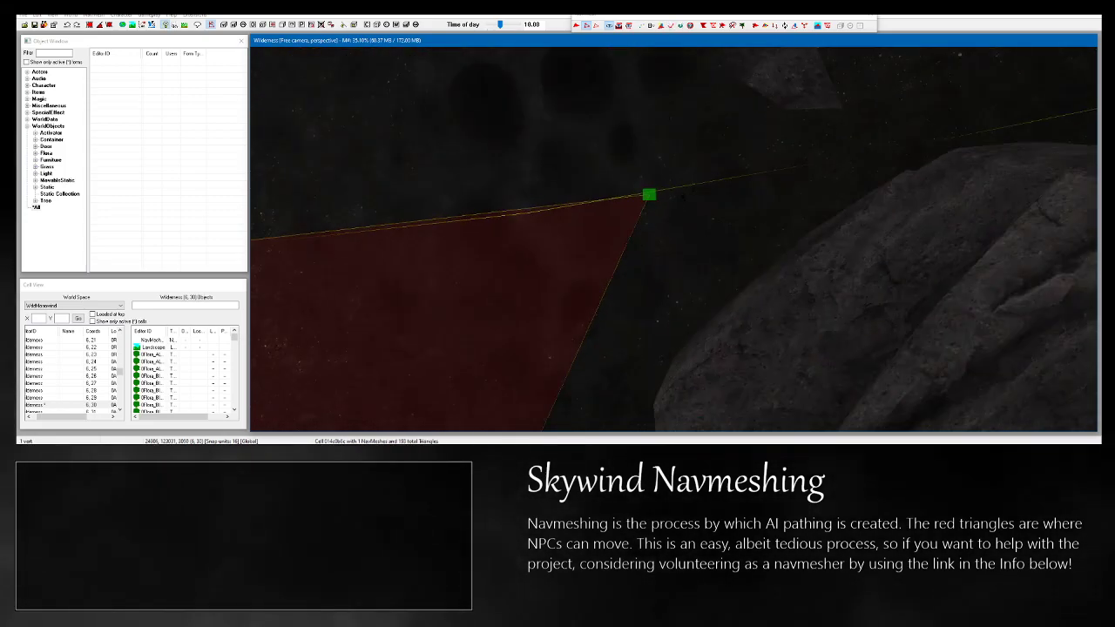
Fill the triangle between the border vertex, the strip's vertex and the vertex at the tall rock's base.
{"action": "scroll", "coordinate": [683, 196], "scroll_direction": "down", "scroll_amount": 2}
{"action": "middle_click_drag", "start_coordinate": [683, 197], "coordinate": [719, 210]}
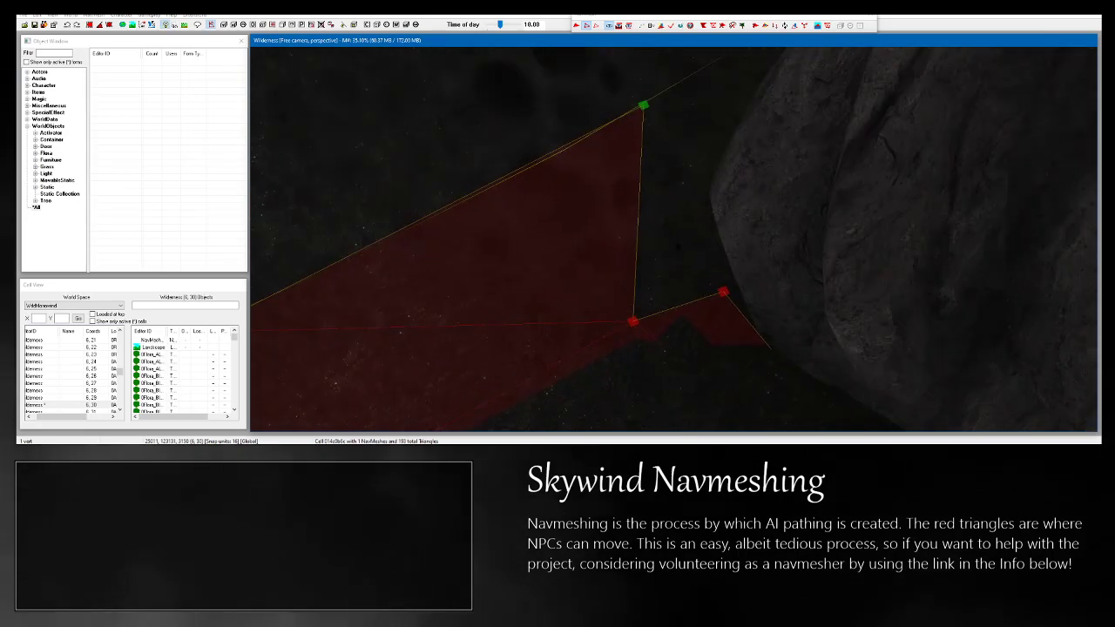
{"action": "left_click_drag", "start_coordinate": [598, 304], "coordinate": [669, 357]}
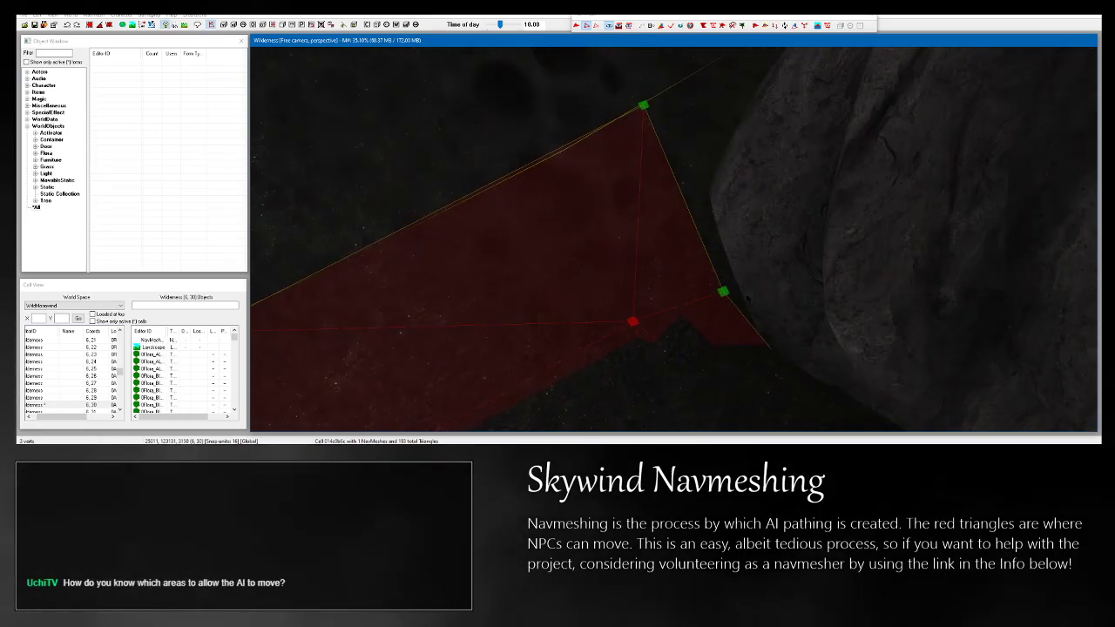
Bridge the open ground between the mesh edge near the rocks and the mesh corner beside the spiky plant.
{"action": "middle_click_drag", "start_coordinate": [633, 321], "coordinate": [527, 213]}
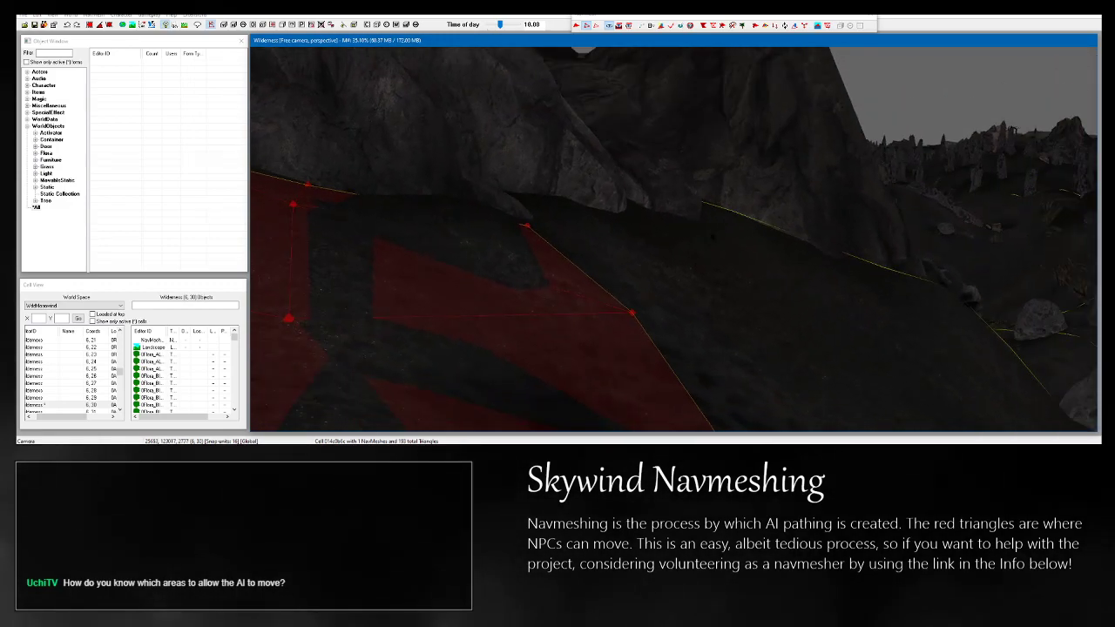
{"action": "middle_click_drag", "start_coordinate": [712, 235], "coordinate": [708, 247]}
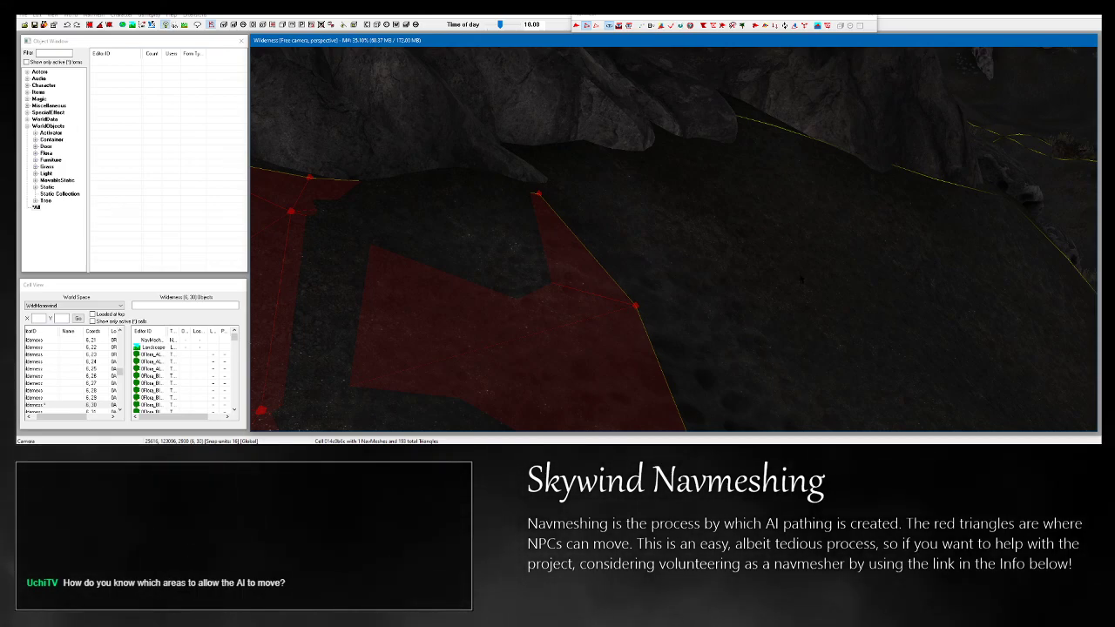
{"action": "left_click_drag", "start_coordinate": [611, 287], "coordinate": [656, 331]}
{"action": "middle_click_drag", "start_coordinate": [656, 331], "coordinate": [694, 344]}
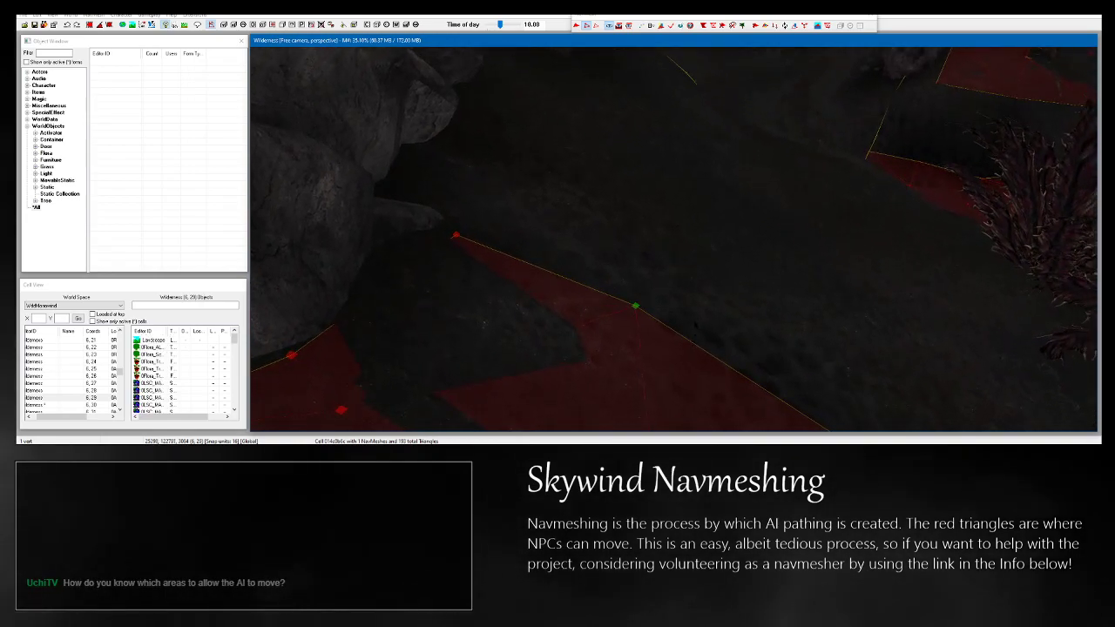
{"action": "middle_click_drag", "start_coordinate": [698, 323], "coordinate": [711, 272]}
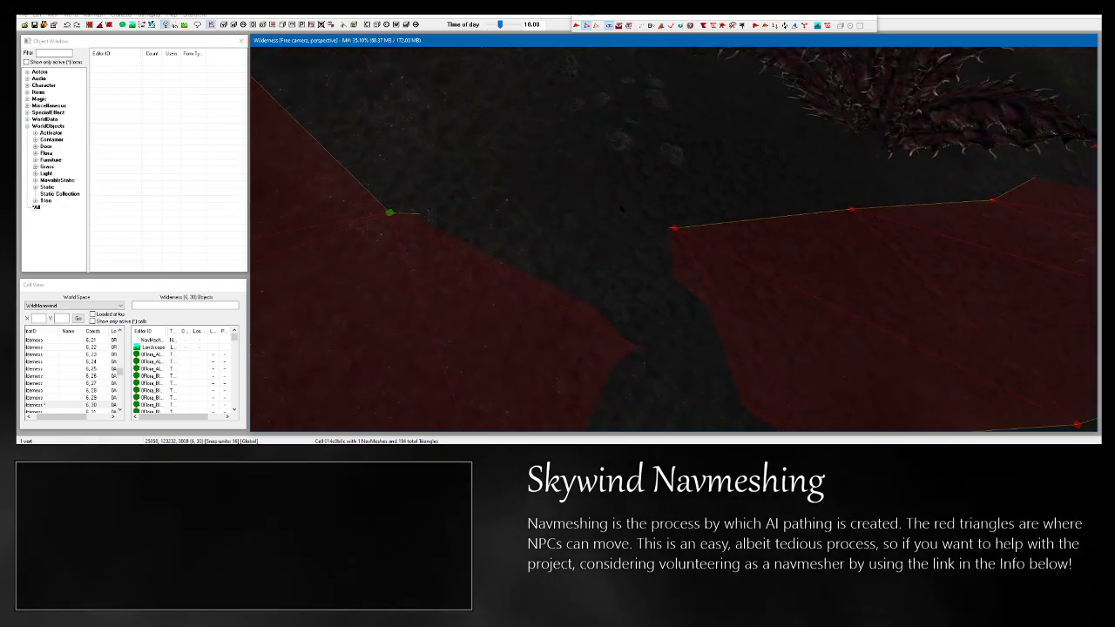
{"action": "left_click_drag", "start_coordinate": [692, 260], "coordinate": [693, 261], "text": "ctrl"}
{"action": "middle_click_drag", "start_coordinate": [693, 261], "coordinate": [645, 291]}
{"action": "scroll", "coordinate": [645, 291], "scroll_direction": "down", "scroll_amount": 2}
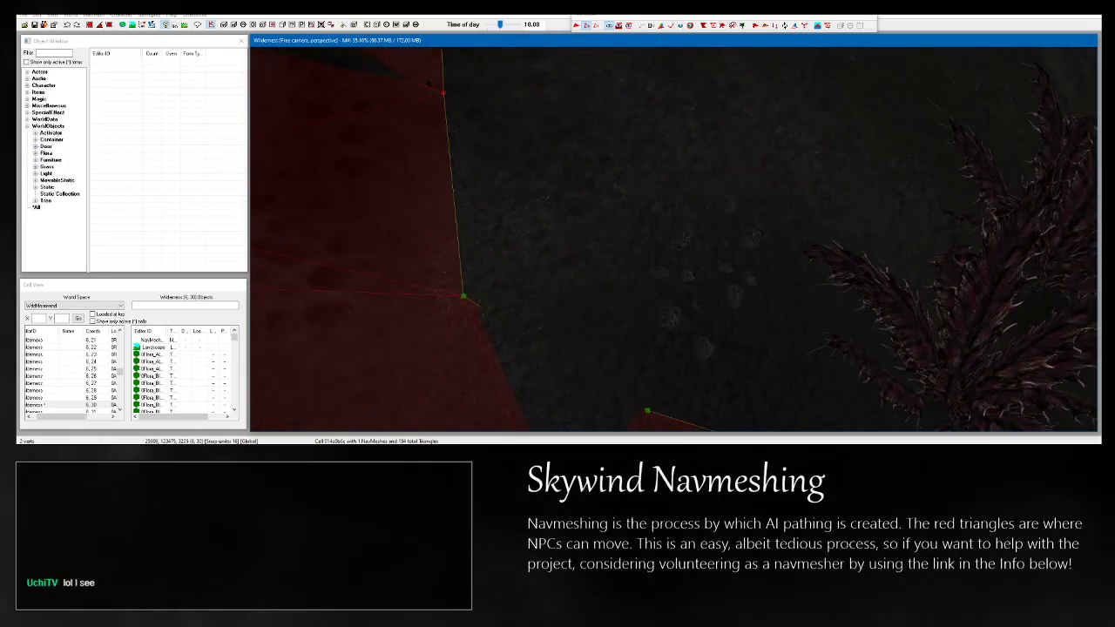
{"action": "middle_click_drag", "start_coordinate": [607, 175], "coordinate": [623, 200]}
{"action": "scroll", "coordinate": [646, 168], "scroll_direction": "up", "scroll_amount": 4}
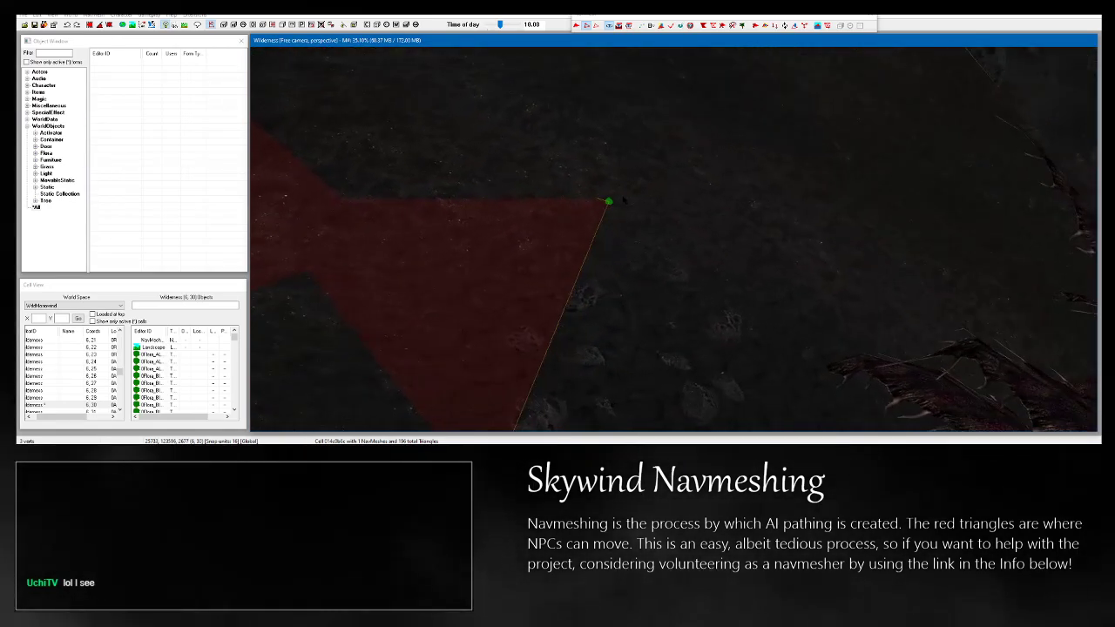
Extend the mesh from the edge below the rock tip into the open ground with a new vertex.
{"action": "middle_click_drag", "start_coordinate": [646, 239], "coordinate": [569, 289]}
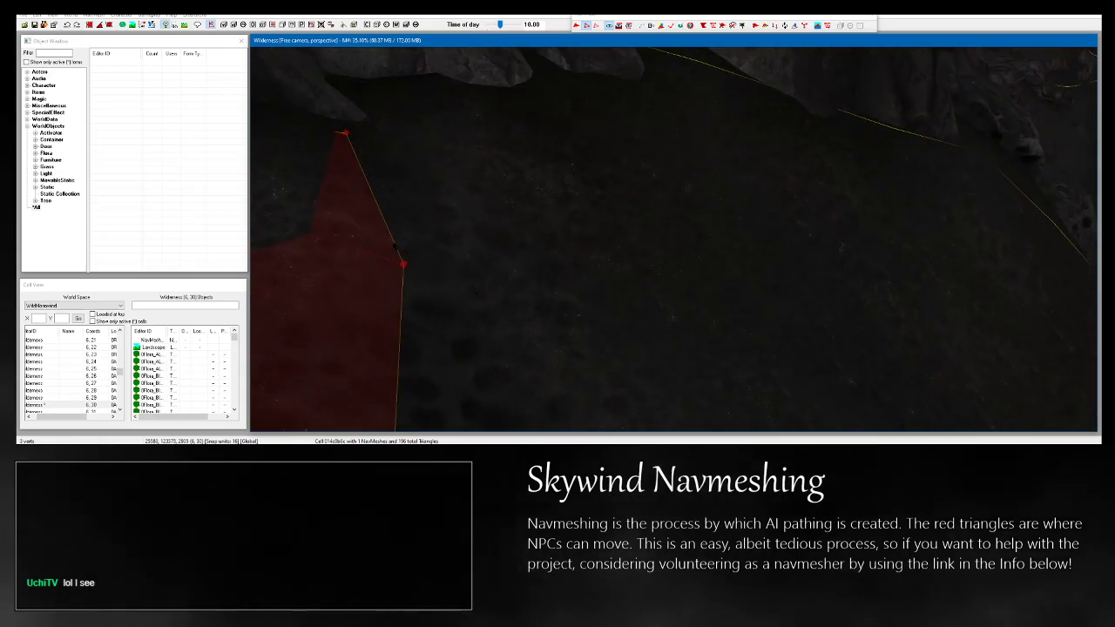
{"action": "middle_click_drag", "start_coordinate": [446, 290], "coordinate": [454, 264]}
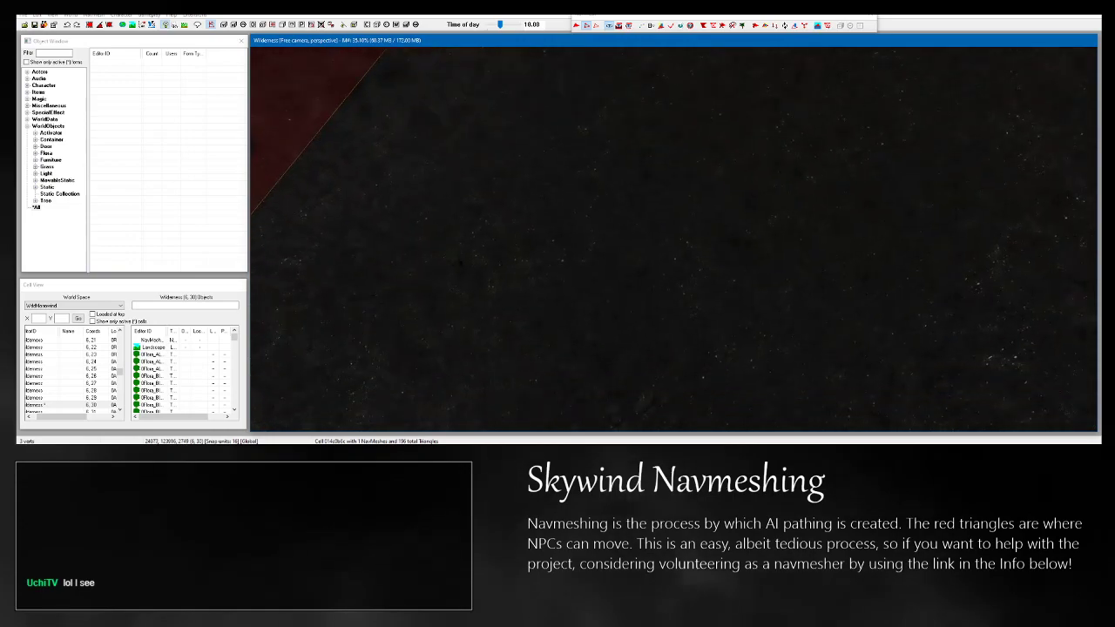
{"action": "scroll", "coordinate": [673, 241], "scroll_direction": "down", "scroll_amount": 5}
{"action": "middle_click_drag", "start_coordinate": [673, 240], "coordinate": [723, 252]}
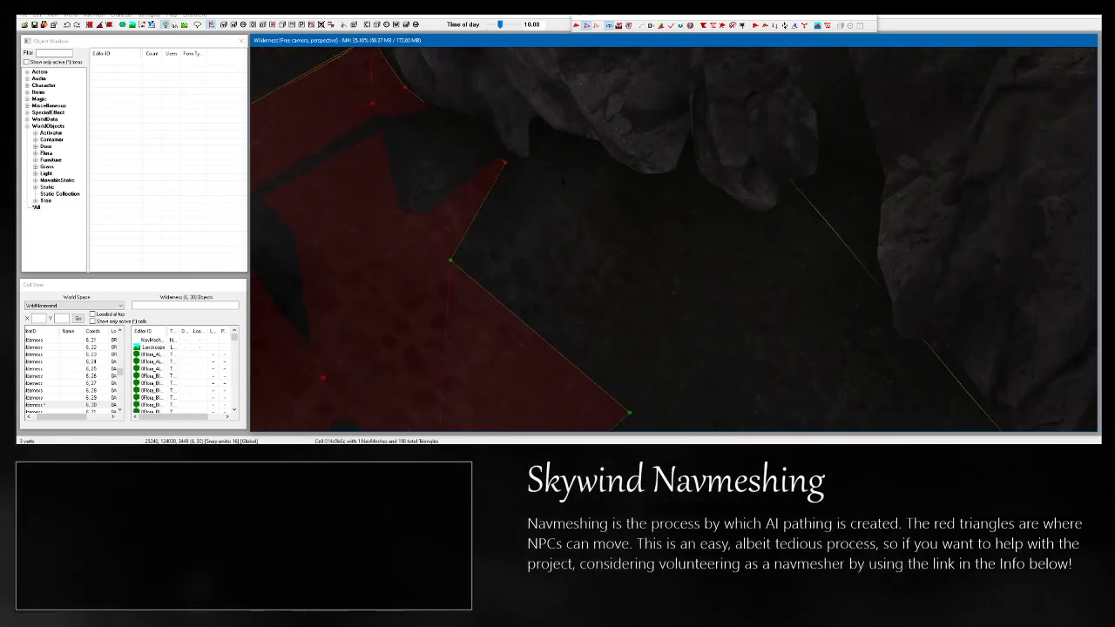
Add a vertex in front of the large boulder's base to carry the mesh toward the cell border.
{"action": "middle_click_drag", "start_coordinate": [546, 209], "coordinate": [675, 283]}
{"action": "scroll", "coordinate": [667, 368], "scroll_direction": "up", "scroll_amount": 5}
{"action": "right_click", "coordinate": [901, 278], "text": "ctrl"}
{"action": "middle_click_drag", "start_coordinate": [885, 339], "coordinate": [802, 350]}
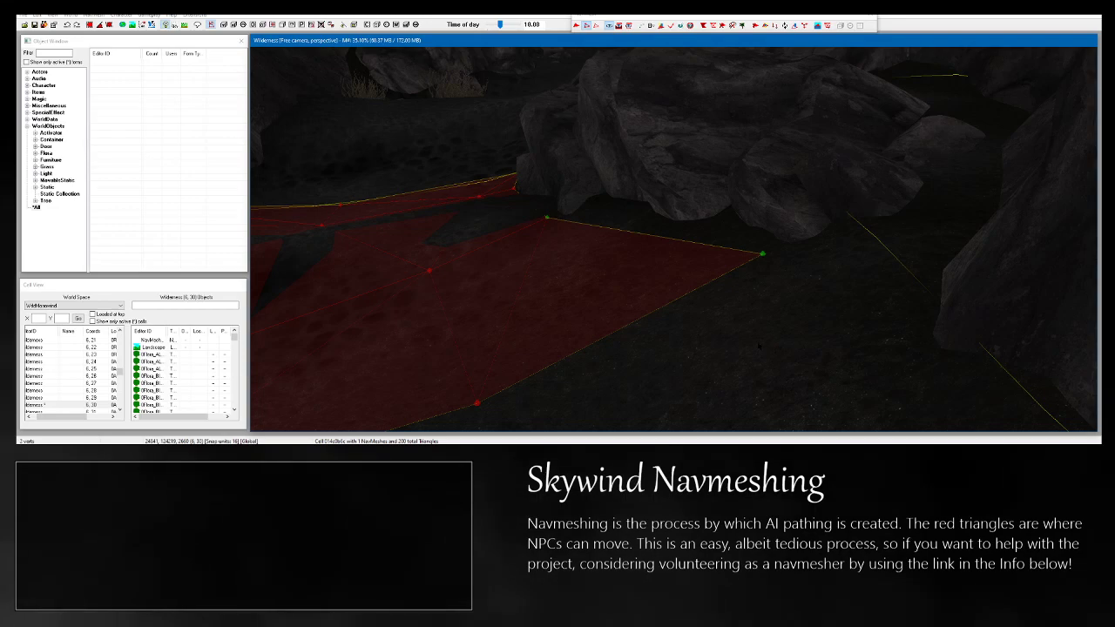
Add a vertex on the open ground beside the spiky plant, joining it to the plant-side corner and neighbouring edge.
{"action": "middle_click_drag", "start_coordinate": [642, 342], "coordinate": [662, 300]}
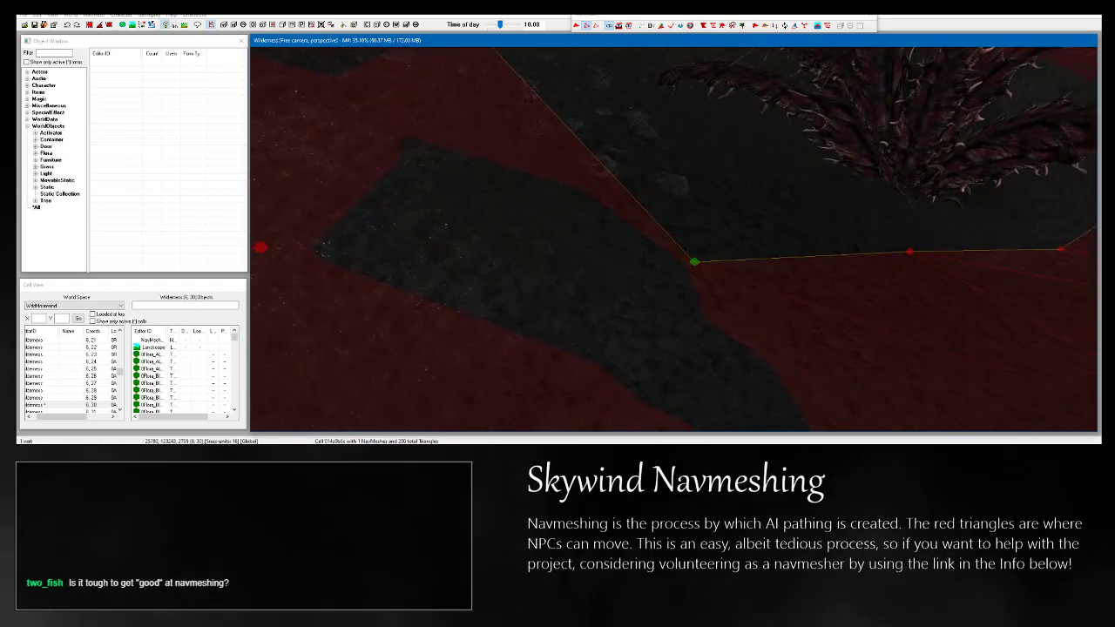
{"action": "middle_click_drag", "start_coordinate": [938, 275], "coordinate": [858, 427]}
{"action": "middle_click_drag", "start_coordinate": [679, 200], "coordinate": [667, 331]}
{"action": "left_click_drag", "start_coordinate": [500, 176], "coordinate": [571, 256], "text": "ctrl"}
{"action": "key", "text": "a"}
{"action": "middle_click_drag", "start_coordinate": [571, 257], "coordinate": [593, 52]}
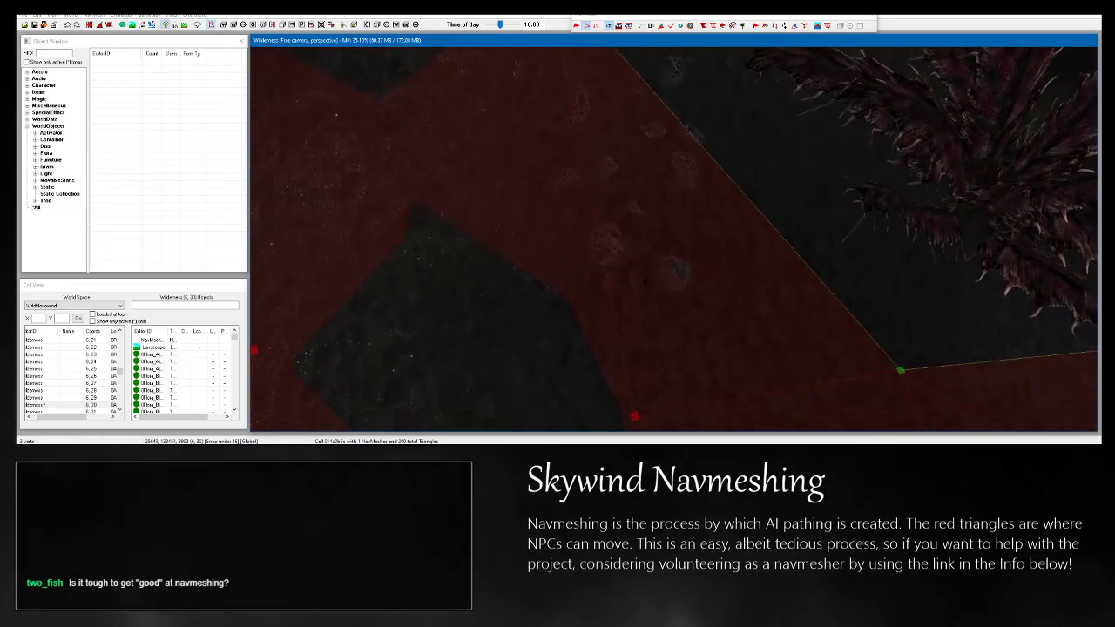
{"action": "middle_click_drag", "start_coordinate": [652, 379], "coordinate": [644, 276]}
{"action": "middle_click_drag", "start_coordinate": [674, 165], "coordinate": [421, 411]}
{"action": "scroll", "coordinate": [674, 240], "scroll_direction": "up", "scroll_amount": 5}
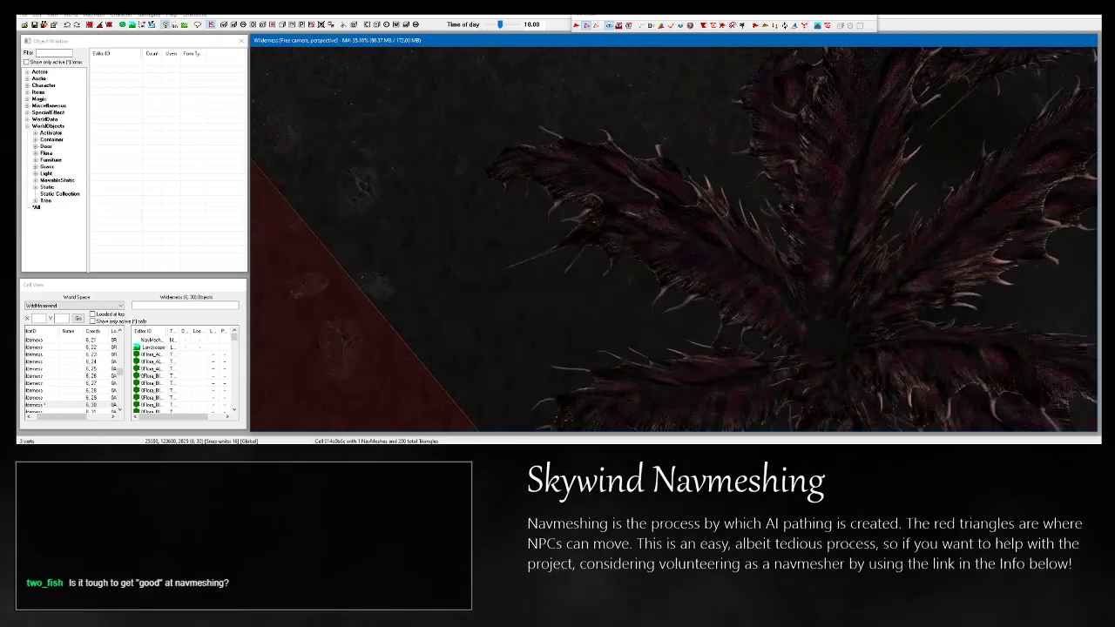
{"action": "middle_click_drag", "start_coordinate": [644, 157], "coordinate": [671, 261]}
{"action": "scroll", "coordinate": [674, 239], "scroll_direction": "up", "scroll_amount": 4}
{"action": "scroll", "coordinate": [619, 231], "scroll_direction": "up", "scroll_amount": 4}
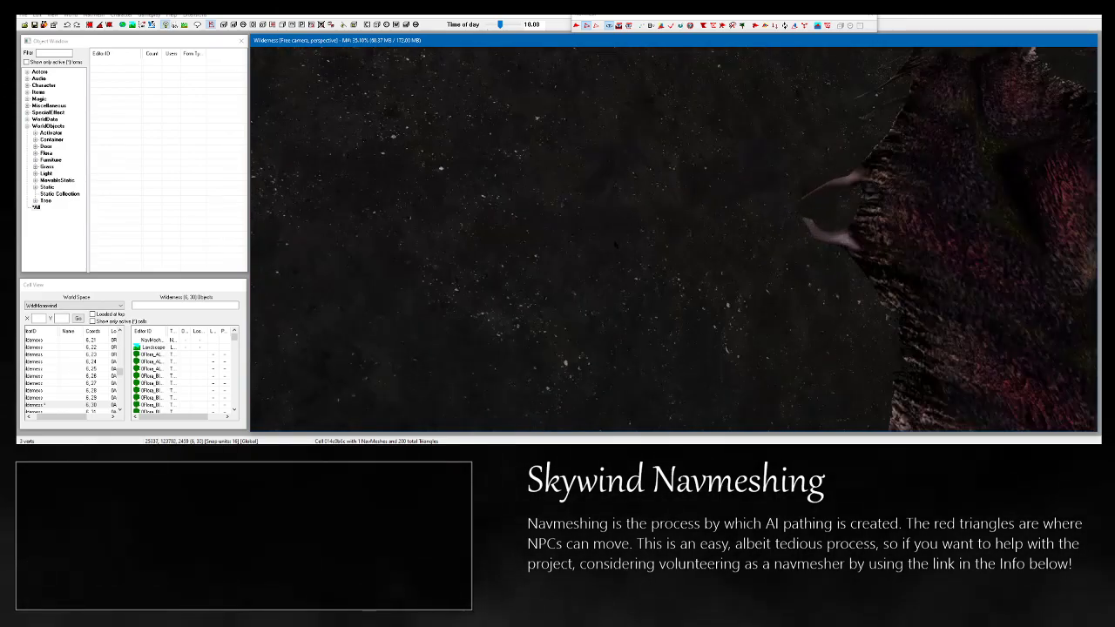
{"action": "right_click", "coordinate": [543, 289], "text": "ctrl"}
{"action": "scroll", "coordinate": [544, 293], "scroll_direction": "down", "scroll_amount": 5}
{"action": "mouse_move", "coordinate": [619, 259]}
{"action": "middle_mouse_down", "text": "shift"}
{"action": "mouse_move", "coordinate": [674, 239]}
{"action": "mouse_move", "coordinate": [551, 283]}
{"action": "middle_mouse_up", "text": "shift"}
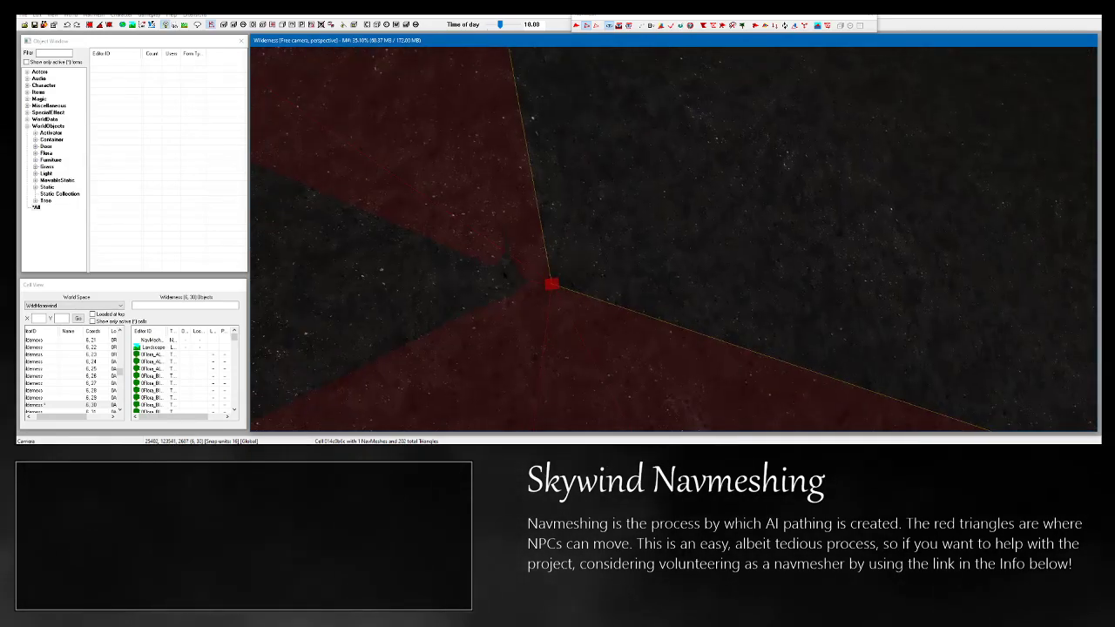
Extend the mesh past the spiky plant with a new vertex and pull that vertex back away from the plant.
{"action": "middle_click_drag", "start_coordinate": [787, 312], "coordinate": [821, 306]}
{"action": "scroll", "coordinate": [821, 307], "scroll_direction": "down", "scroll_amount": 4}
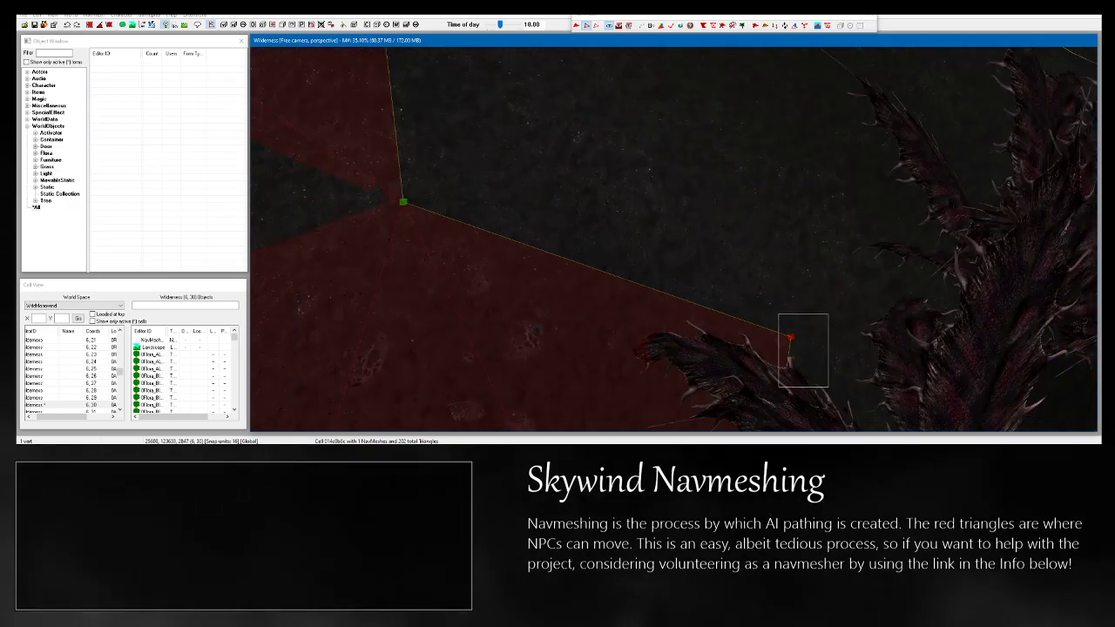
{"action": "middle_click_drag", "start_coordinate": [403, 202], "coordinate": [450, 427]}
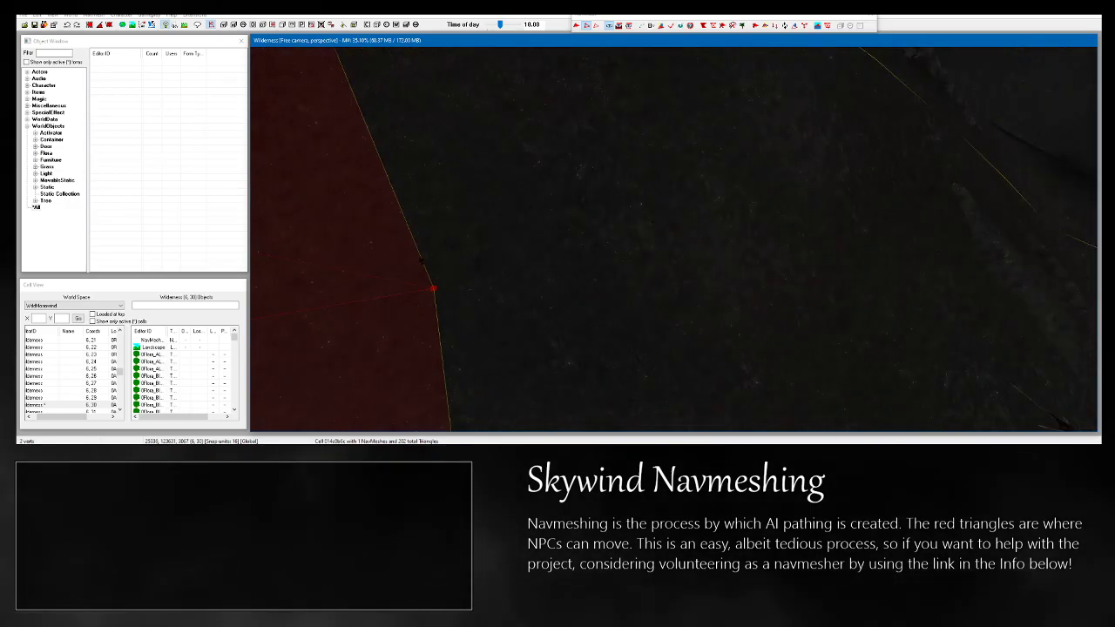
{"action": "middle_click_drag", "start_coordinate": [434, 288], "coordinate": [444, 61]}
{"action": "middle_click_drag", "start_coordinate": [679, 230], "coordinate": [261, 278]}
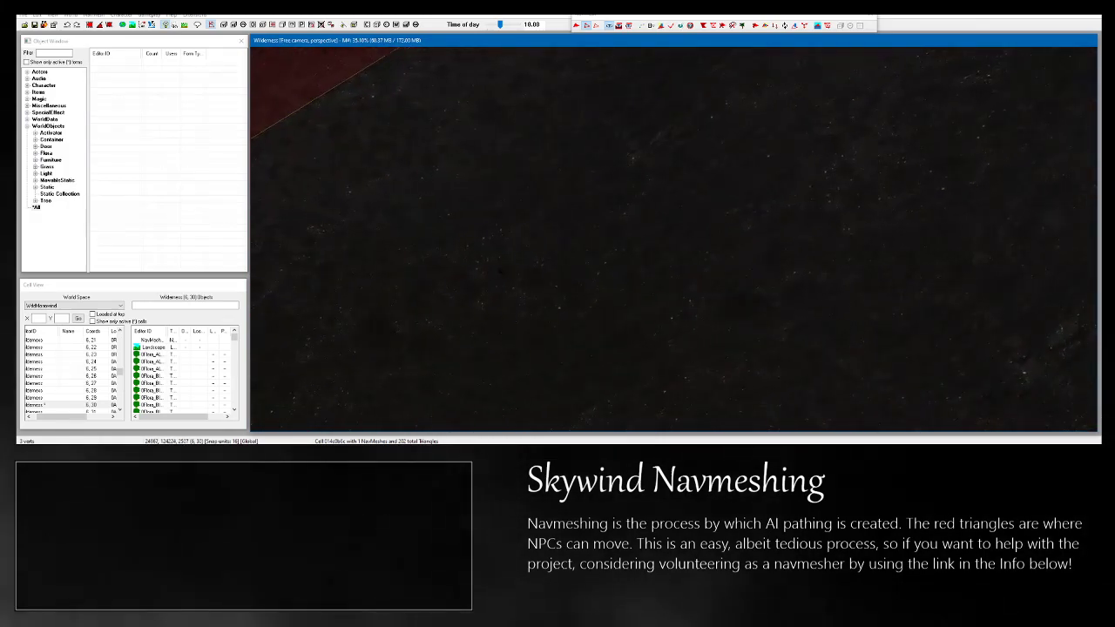
{"action": "right_click", "coordinate": [657, 250], "text": "ctrl"}
{"action": "middle_click_drag", "start_coordinate": [658, 250], "coordinate": [724, 274]}
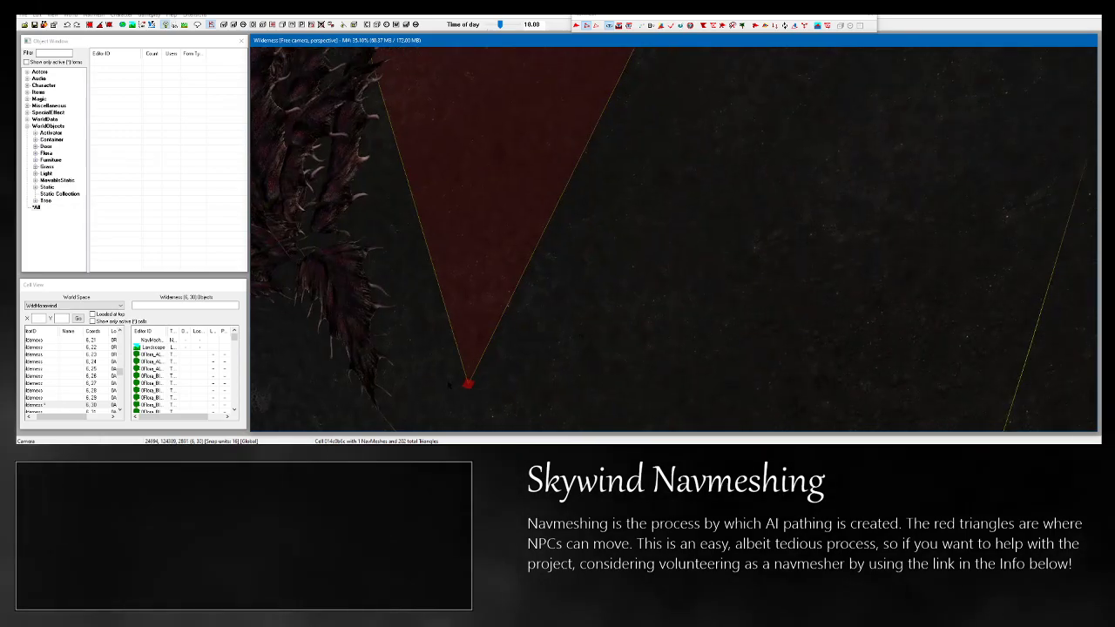
{"action": "left_click_drag", "start_coordinate": [469, 384], "coordinate": [499, 323]}
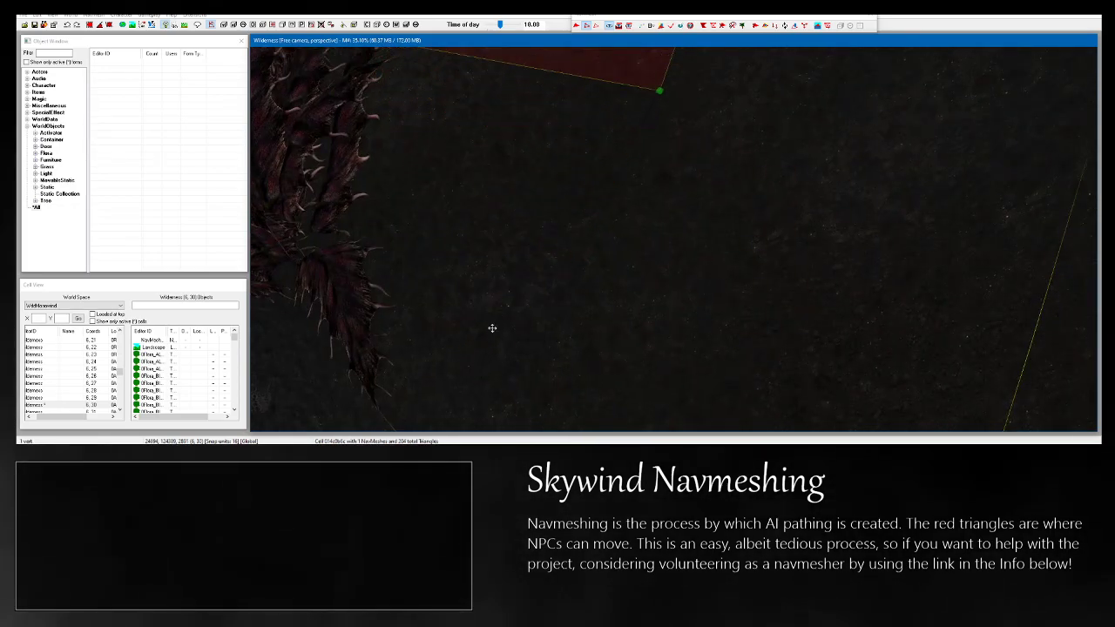
{"action": "middle_click_drag", "start_coordinate": [495, 329], "coordinate": [524, 321]}
Add a vertex at the cell border beside the large rock, extending the mesh from its open edge.
{"action": "left_click_drag", "start_coordinate": [535, 100], "coordinate": [577, 142], "text": "ctrl"}
{"action": "middle_click_drag", "start_coordinate": [577, 142], "coordinate": [588, 157]}
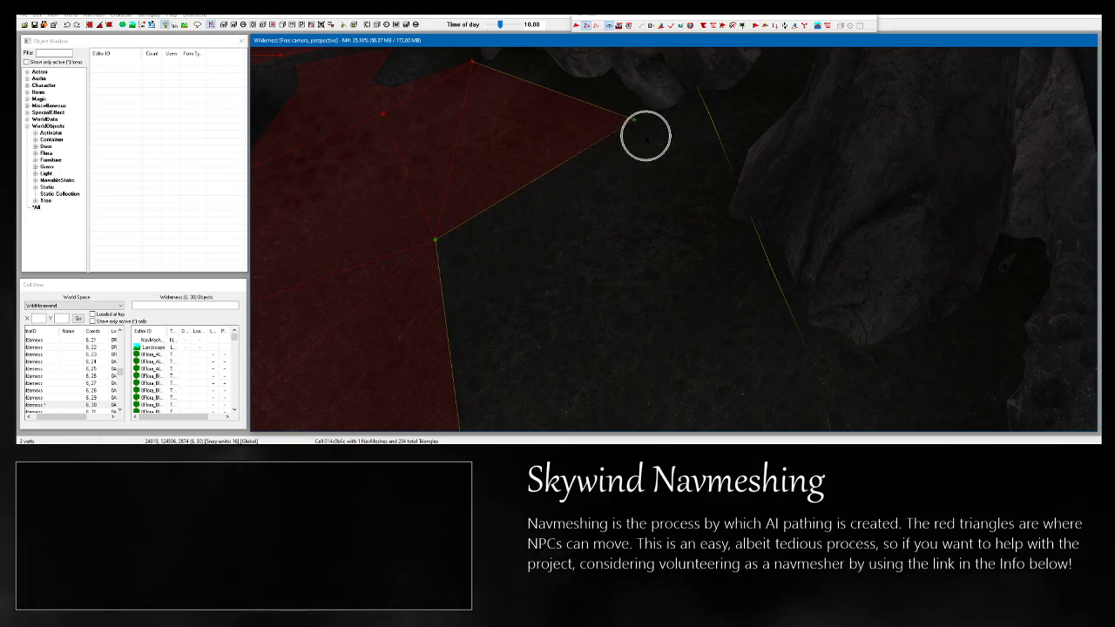
{"action": "middle_click_drag", "start_coordinate": [669, 359], "coordinate": [658, 231]}
{"action": "middle_click_drag", "start_coordinate": [764, 195], "coordinate": [706, 206]}
{"action": "scroll", "coordinate": [707, 206], "scroll_direction": "up", "scroll_amount": 4}
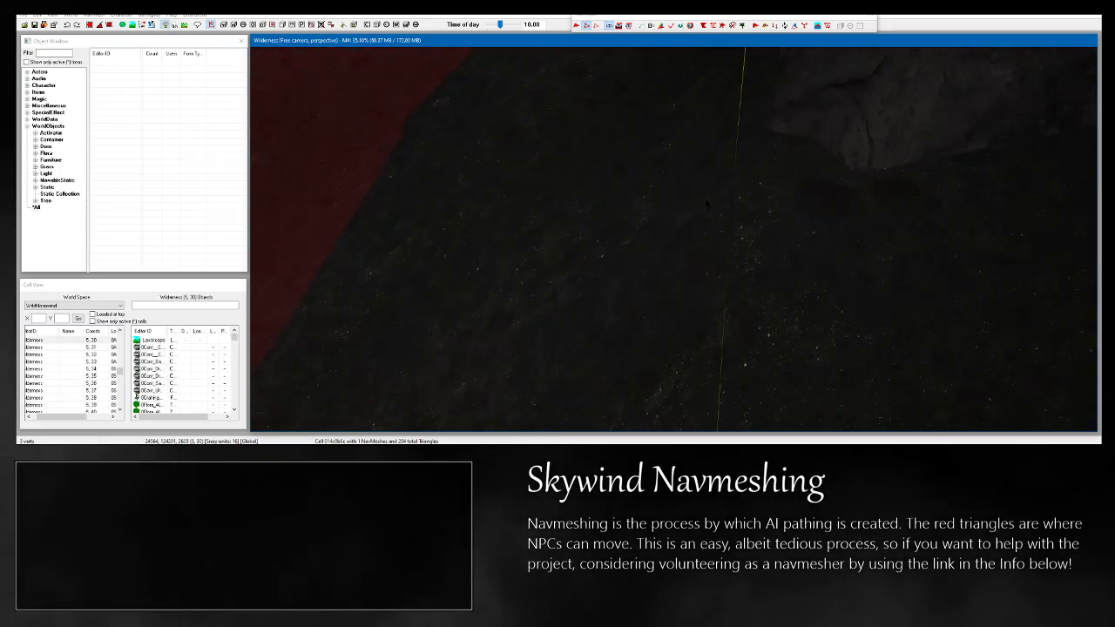
{"action": "scroll", "coordinate": [706, 206], "scroll_direction": "up", "scroll_amount": 3}
{"action": "scroll", "coordinate": [750, 195], "scroll_direction": "down", "scroll_amount": 3}
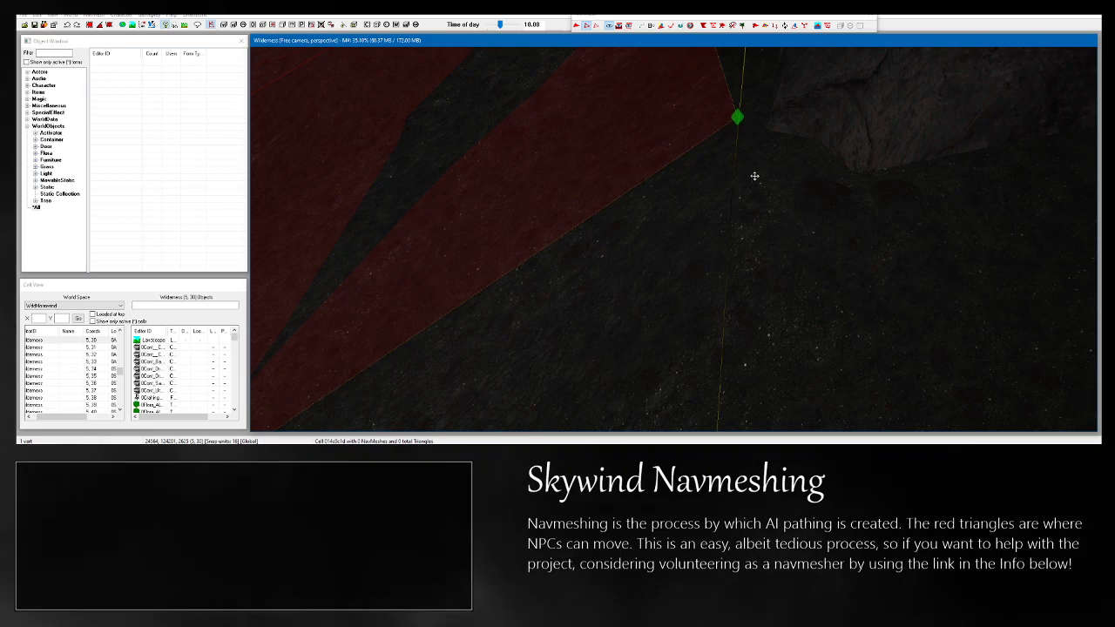
Move the new border vertex farther along the cell border across the open ground.
{"action": "middle_click_drag", "start_coordinate": [756, 180], "coordinate": [754, 199]}
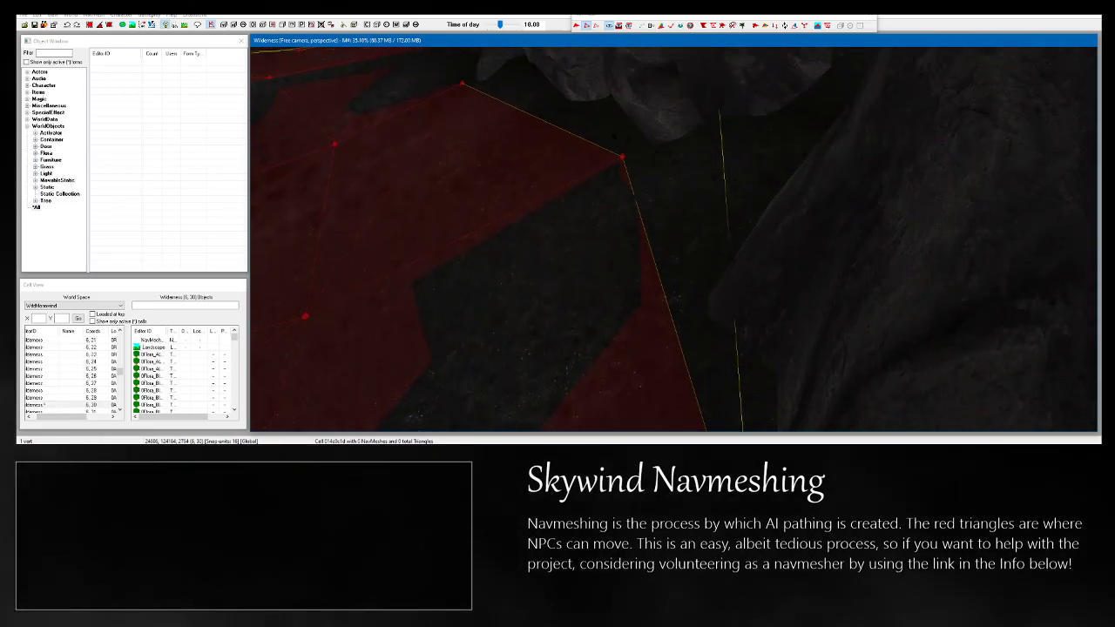
{"action": "middle_click_drag", "start_coordinate": [627, 193], "coordinate": [508, 155]}
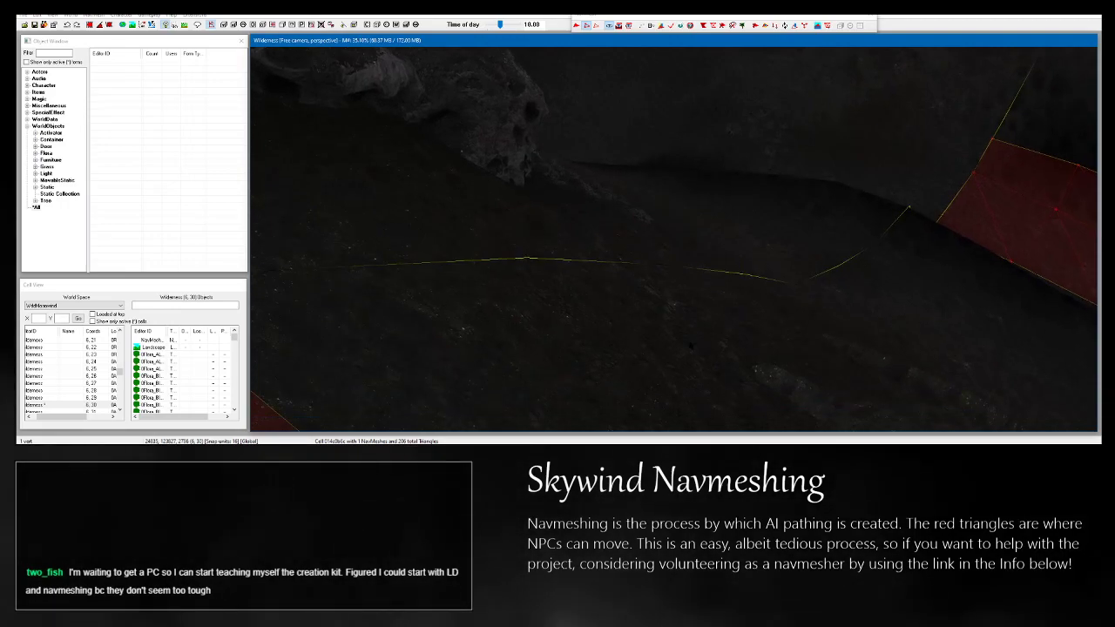
{"action": "mouse_move", "coordinate": [687, 344]}
{"action": "middle_mouse_down"}
{"action": "mouse_move", "coordinate": [694, 328]}
{"action": "mouse_move", "coordinate": [677, 305]}
{"action": "mouse_move", "coordinate": [577, 267]}
{"action": "mouse_move", "coordinate": [623, 268]}
{"action": "mouse_move", "coordinate": [607, 254]}
{"action": "middle_mouse_up"}
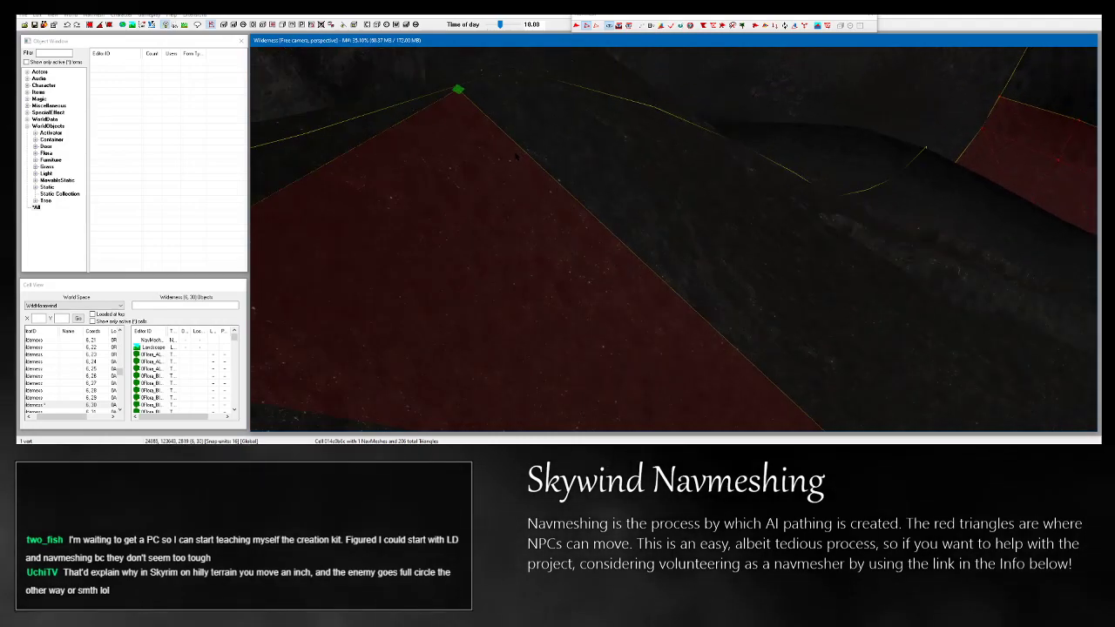
Add a vertex on the open ground past the spiky plant, extending the selected mesh edge, and adjust that vertex's position.
{"action": "middle_click_drag", "start_coordinate": [517, 156], "coordinate": [716, 274], "text": "shift"}
{"action": "left_click_drag", "start_coordinate": [791, 331], "coordinate": [790, 331]}
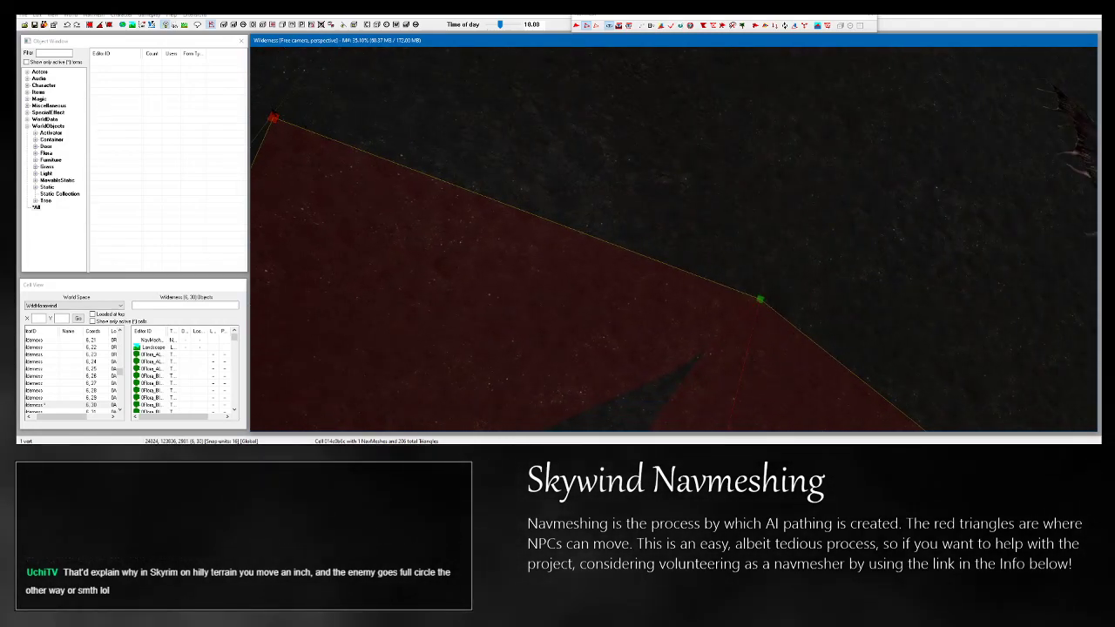
{"action": "middle_click_drag", "start_coordinate": [627, 221], "coordinate": [738, 285]}
{"action": "scroll", "coordinate": [661, 282], "scroll_direction": "down", "scroll_amount": 4}
{"action": "scroll", "coordinate": [666, 264], "scroll_direction": "down", "scroll_amount": 3}
{"action": "middle_click_drag", "start_coordinate": [589, 285], "coordinate": [643, 276]}
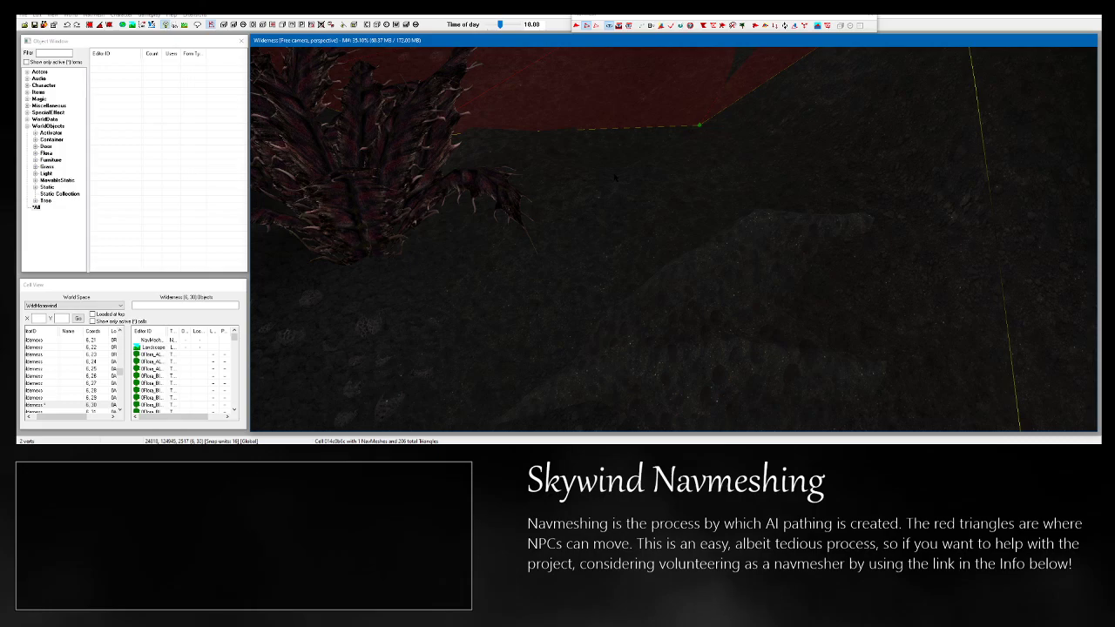
{"action": "middle_click_drag", "start_coordinate": [662, 118], "coordinate": [660, 230], "text": "shift"}
{"action": "middle_click_drag", "start_coordinate": [596, 61], "coordinate": [674, 156]}
{"action": "middle_click_drag", "start_coordinate": [684, 395], "coordinate": [663, 302]}
{"action": "left_click_drag", "start_coordinate": [673, 326], "coordinate": [720, 378], "text": "ctrl"}
{"action": "middle_click_drag", "start_coordinate": [720, 378], "coordinate": [721, 326], "text": "shift"}
{"action": "right_click", "coordinate": [615, 263], "text": "ctrl"}
{"action": "mouse_move", "coordinate": [617, 267]}
{"action": "middle_mouse_down", "text": "shift"}
{"action": "mouse_move", "coordinate": [634, 272]}
{"action": "mouse_move", "coordinate": [655, 248]}
{"action": "mouse_move", "coordinate": [618, 274]}
{"action": "middle_mouse_up", "text": "shift"}
{"action": "left_click_drag", "start_coordinate": [616, 264], "coordinate": [599, 280]}
Create triangles between the mesh corners beside the two spiky plants, joining the mesh sections on the open ground.
{"action": "middle_click_drag", "start_coordinate": [599, 281], "coordinate": [621, 399], "text": "shift"}
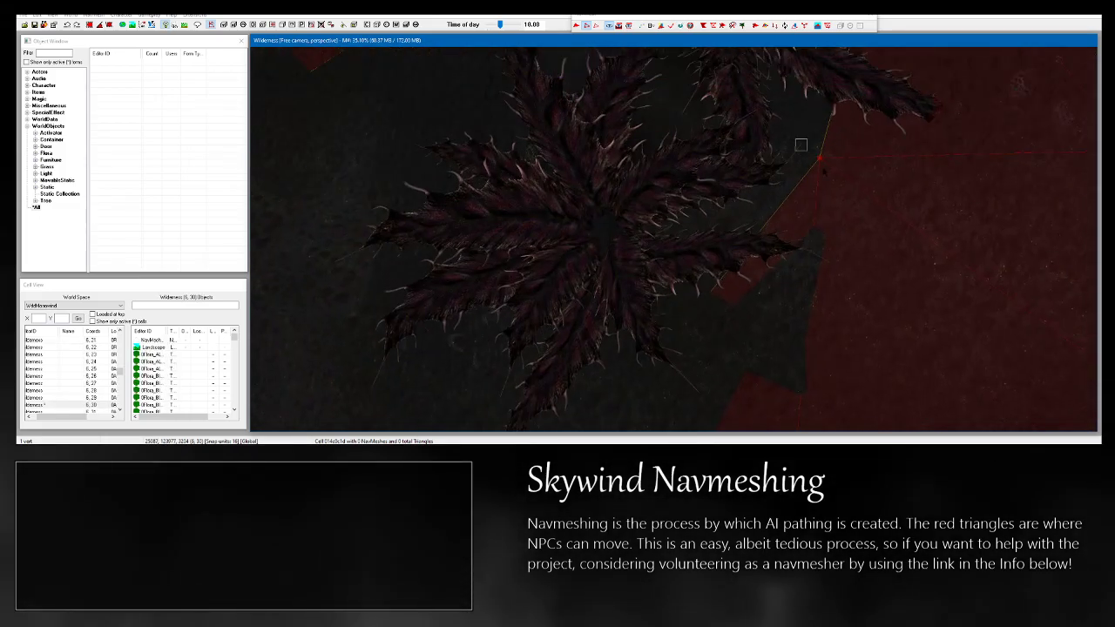
{"action": "middle_click_drag", "start_coordinate": [621, 228], "coordinate": [879, 273]}
{"action": "middle_click_drag", "start_coordinate": [683, 264], "coordinate": [657, 425], "text": "shift"}
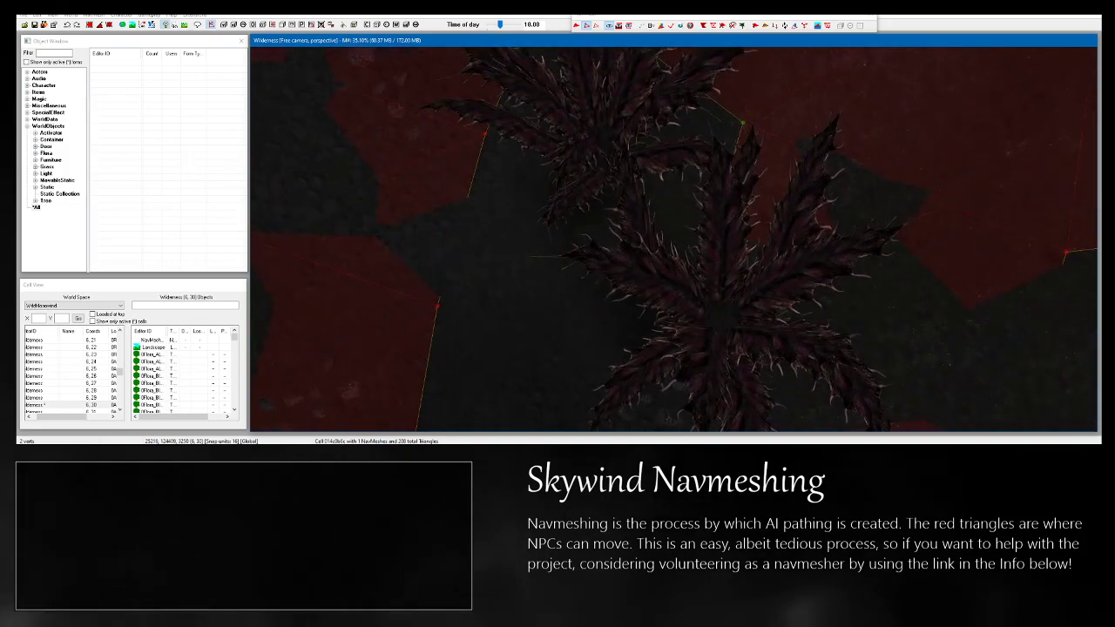
{"action": "middle_click_drag", "start_coordinate": [517, 257], "coordinate": [636, 167]}
{"action": "left_click", "coordinate": [555, 217], "text": "ctrl"}
{"action": "key", "text": "a"}
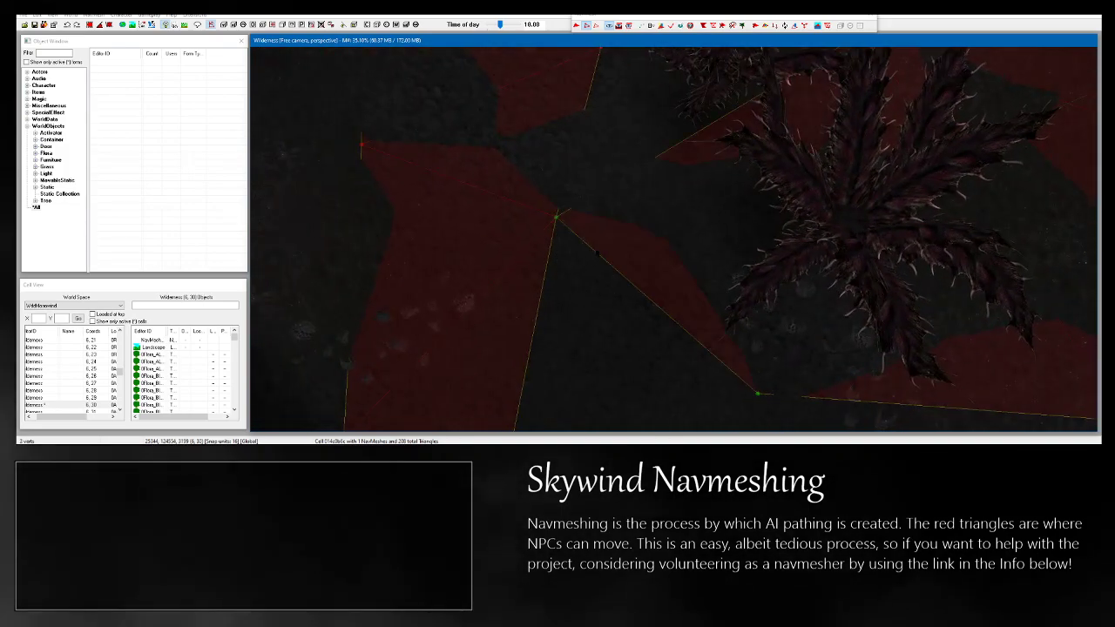
{"action": "middle_click_drag", "start_coordinate": [607, 309], "coordinate": [652, 131]}
{"action": "left_click", "coordinate": [554, 277], "text": "ctrl"}
{"action": "key", "text": "a"}
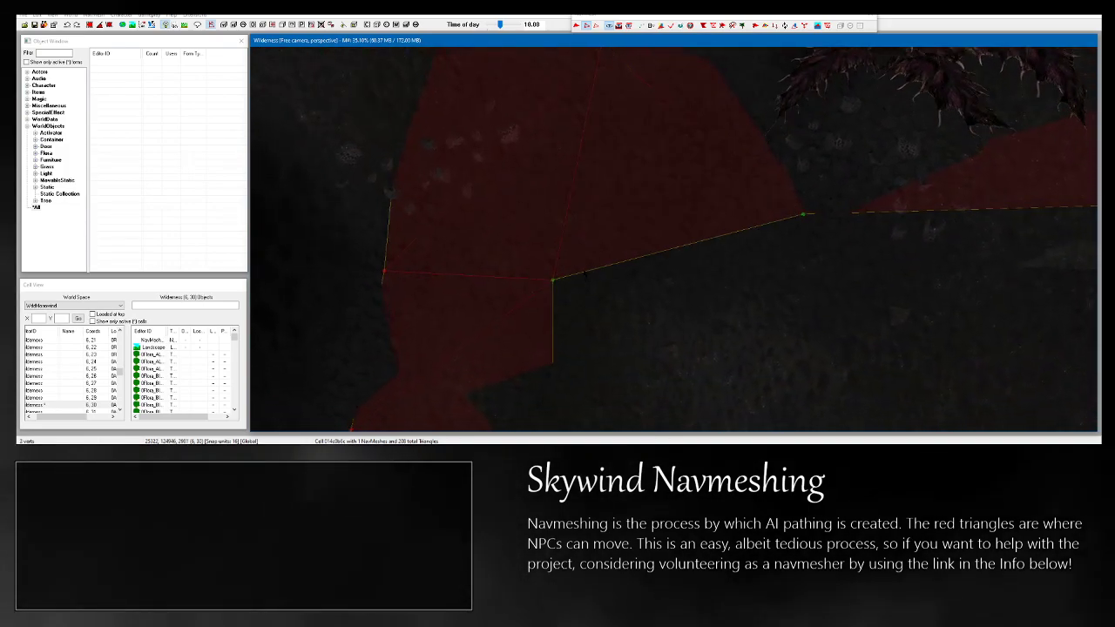
Examine the open mesh edges between the spiky plants, the cell border and the twisted root.
{"action": "middle_click_drag", "start_coordinate": [588, 276], "coordinate": [401, 427]}
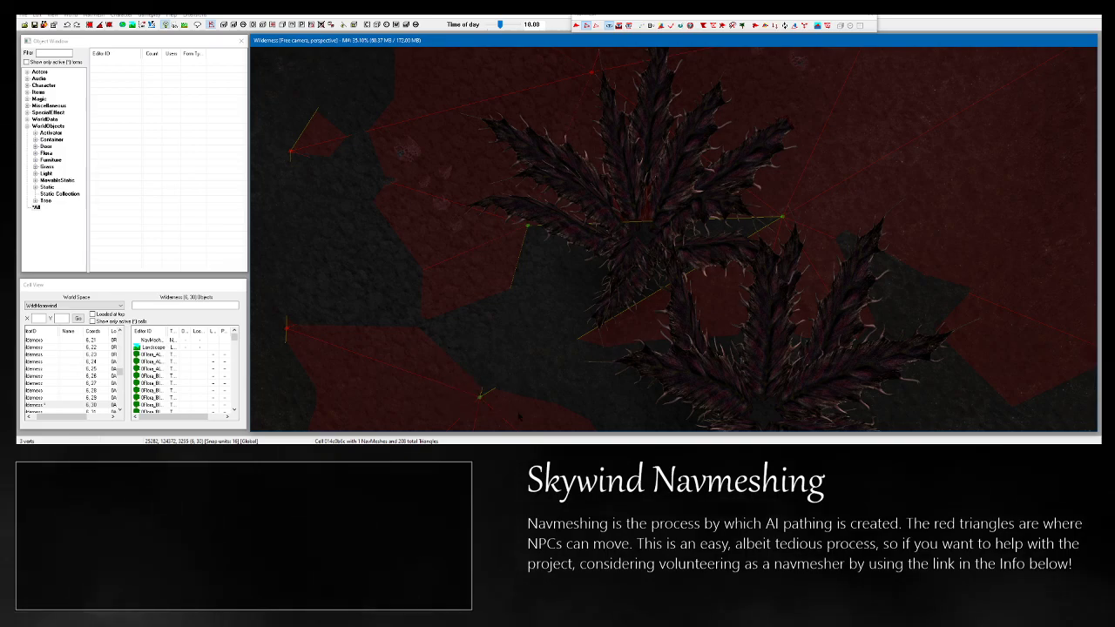
{"action": "left_click_drag", "start_coordinate": [519, 416], "coordinate": [519, 416]}
{"action": "middle_click_drag", "start_coordinate": [573, 358], "coordinate": [558, 202]}
{"action": "mouse_move", "coordinate": [611, 236]}
{"action": "middle_mouse_down", "text": "shift"}
{"action": "mouse_move", "coordinate": [646, 217]}
{"action": "mouse_move", "coordinate": [655, 174]}
{"action": "mouse_move", "coordinate": [652, 228]}
{"action": "mouse_move", "coordinate": [643, 166]}
{"action": "mouse_move", "coordinate": [592, 270]}
{"action": "mouse_move", "coordinate": [533, 317]}
{"action": "mouse_move", "coordinate": [616, 216]}
{"action": "middle_mouse_up", "text": "shift"}
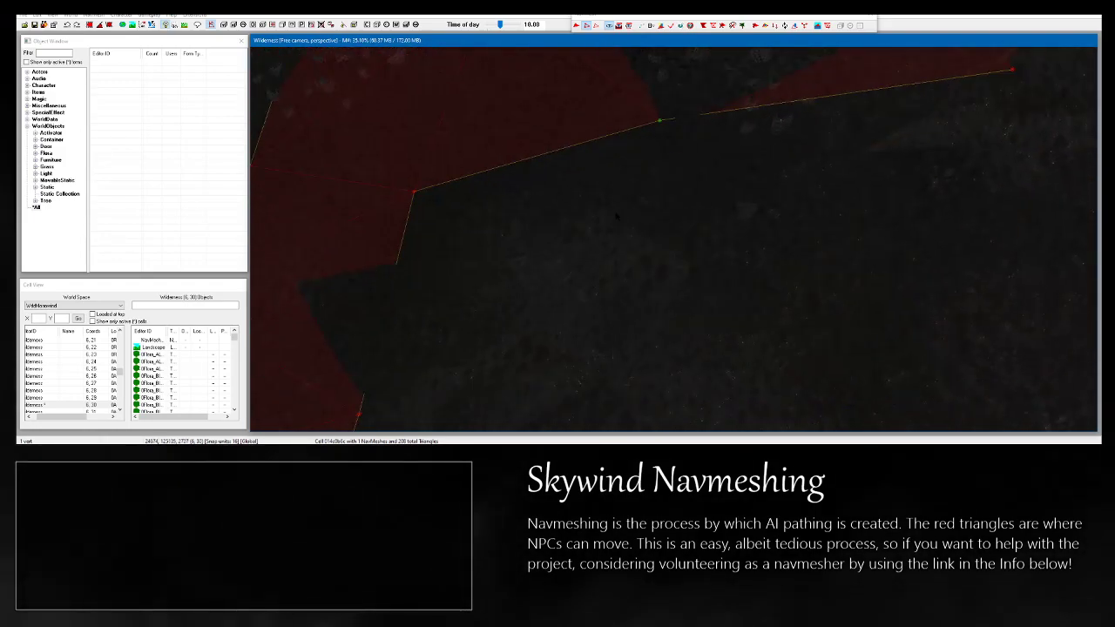
{"action": "mouse_move", "coordinate": [457, 219]}
{"action": "middle_mouse_down"}
{"action": "mouse_move", "coordinate": [486, 145]}
{"action": "mouse_move", "coordinate": [452, 205]}
{"action": "middle_mouse_up"}
{"action": "middle_click_drag", "start_coordinate": [437, 242], "coordinate": [414, 137]}
{"action": "scroll", "coordinate": [413, 137], "scroll_direction": "down", "scroll_amount": 6}
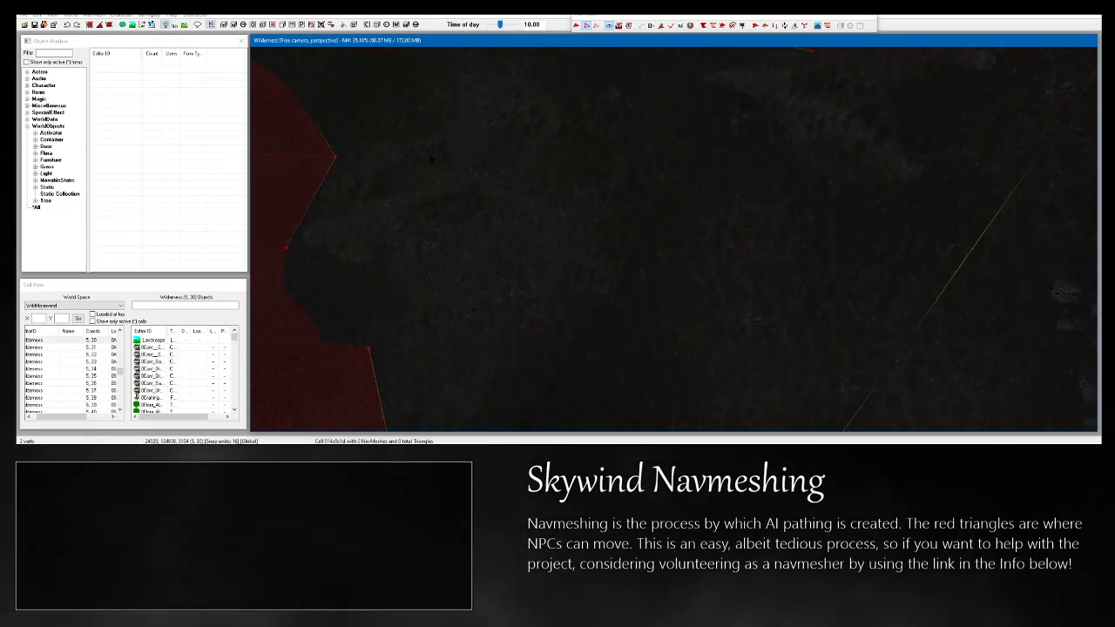
{"action": "left_click_drag", "start_coordinate": [414, 137], "coordinate": [444, 150]}
{"action": "middle_click_drag", "start_coordinate": [444, 150], "coordinate": [579, 235]}
{"action": "key", "text": "d"}
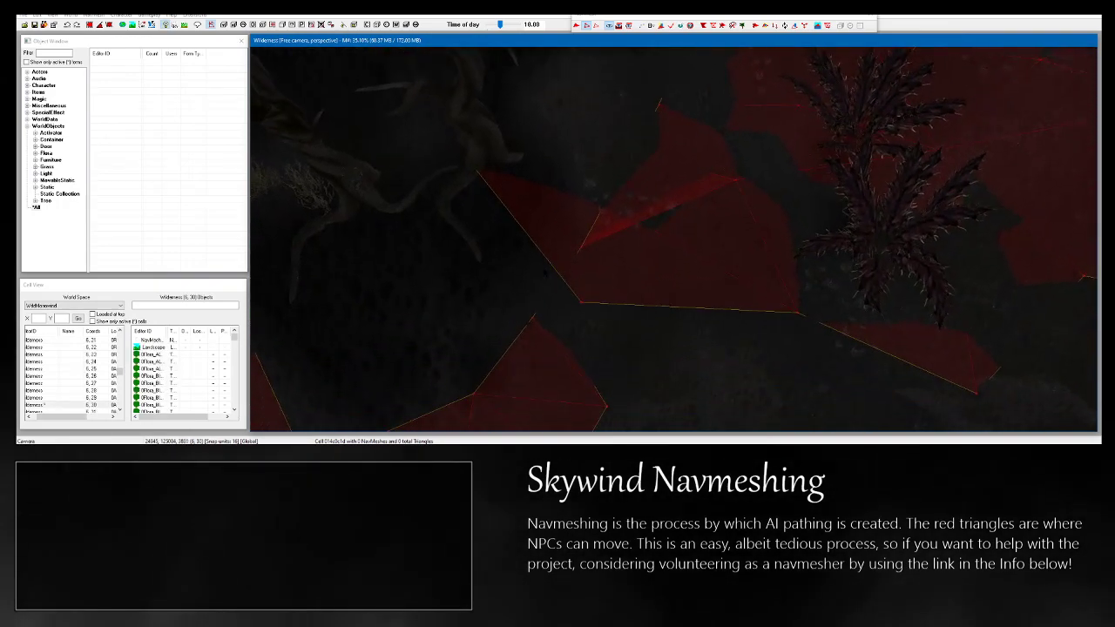
{"action": "middle_click_drag", "start_coordinate": [545, 272], "coordinate": [547, 283]}
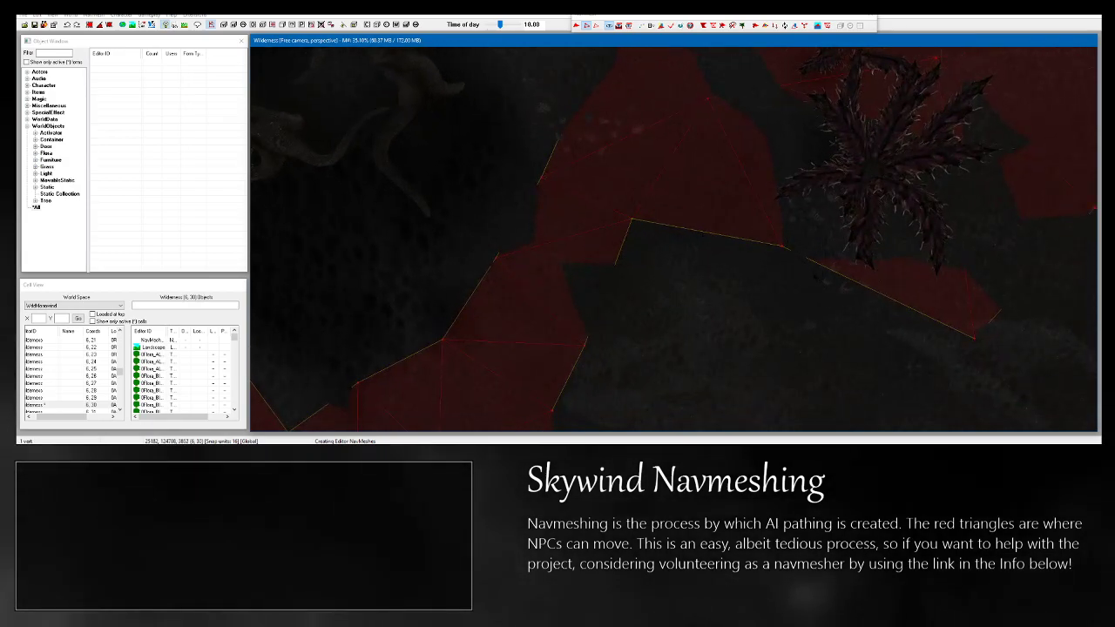
Nudge the selected corner vertex on the outer mesh edge slightly farther onto the open ground.
{"action": "middle_click_drag", "start_coordinate": [610, 368], "coordinate": [718, 332], "text": "shift"}
{"action": "scroll", "coordinate": [672, 360], "scroll_direction": "up", "scroll_amount": 3}
{"action": "left_click_drag", "start_coordinate": [762, 369], "coordinate": [728, 424]}
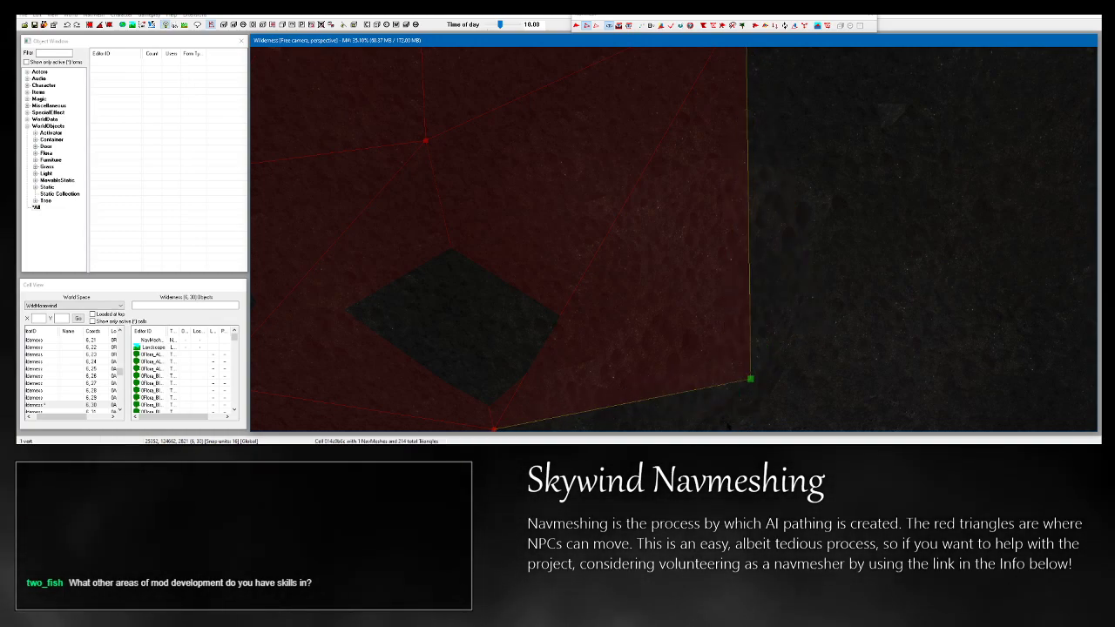
{"action": "left_click_drag", "start_coordinate": [750, 377], "coordinate": [750, 386]}
{"action": "middle_click_drag", "start_coordinate": [749, 387], "coordinate": [736, 347], "text": "shift"}
{"action": "left_click_drag", "start_coordinate": [690, 369], "coordinate": [694, 367]}
{"action": "middle_click_drag", "start_coordinate": [693, 371], "coordinate": [631, 366], "text": "shift"}
Fill the notches along the outer mesh edge with triangles between the neighbouring corner vertices.
{"action": "left_click", "coordinate": [451, 324], "text": "ctrl"}
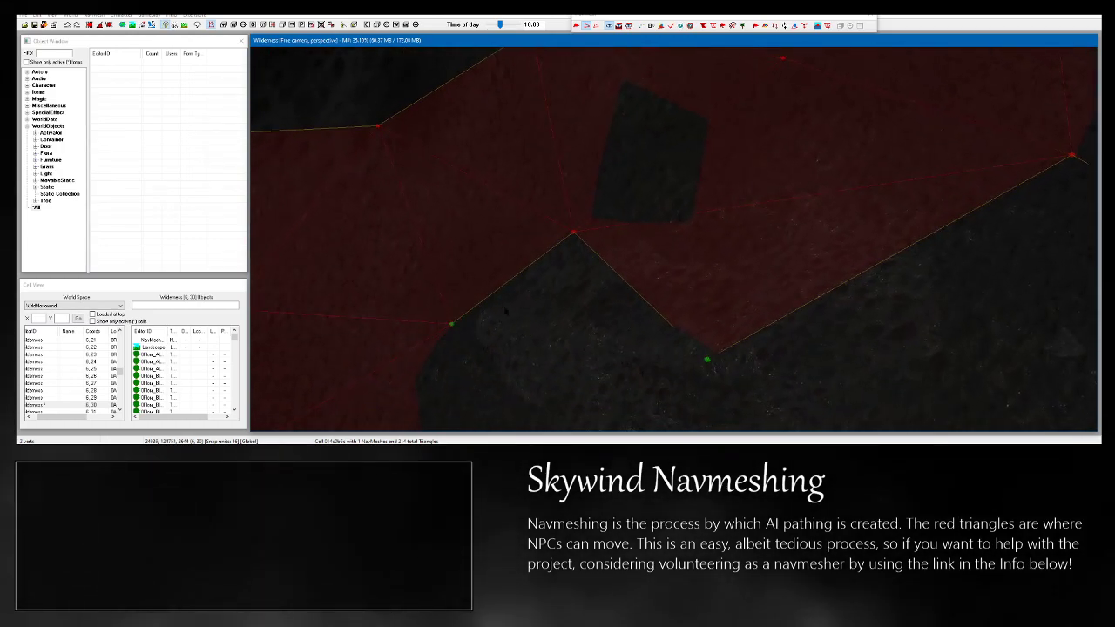
{"action": "left_click", "coordinate": [572, 232], "text": "ctrl"}
{"action": "key", "text": "a"}
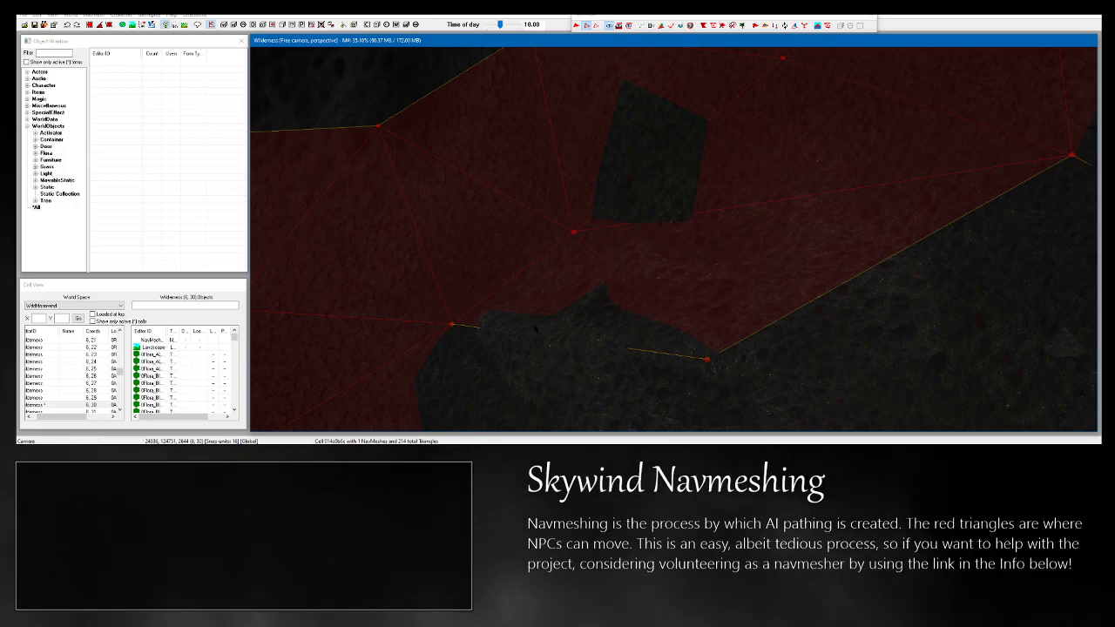
{"action": "middle_click_drag", "start_coordinate": [564, 304], "coordinate": [605, 242], "text": "shift"}
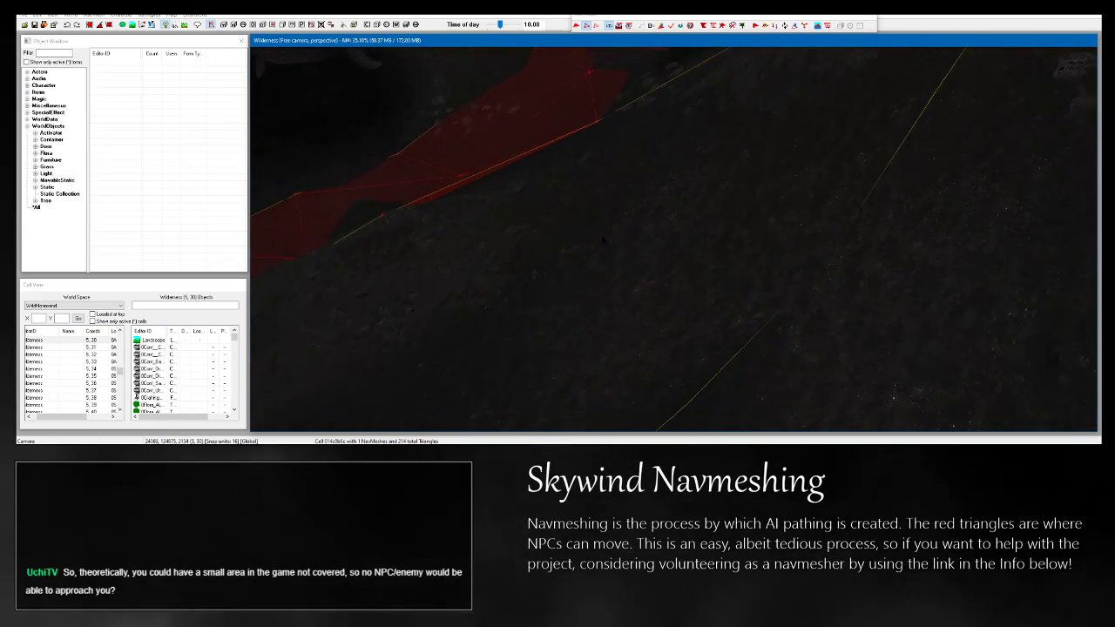
{"action": "middle_click_drag", "start_coordinate": [538, 210], "coordinate": [485, 193], "text": "shift"}
{"action": "left_click", "coordinate": [505, 133], "text": "ctrl"}
{"action": "key", "text": "a"}
Add a vertex on the uncovered ground off the two selected mesh corners and adjust where it sits.
{"action": "middle_click_drag", "start_coordinate": [782, 181], "coordinate": [893, 210], "text": "shift"}
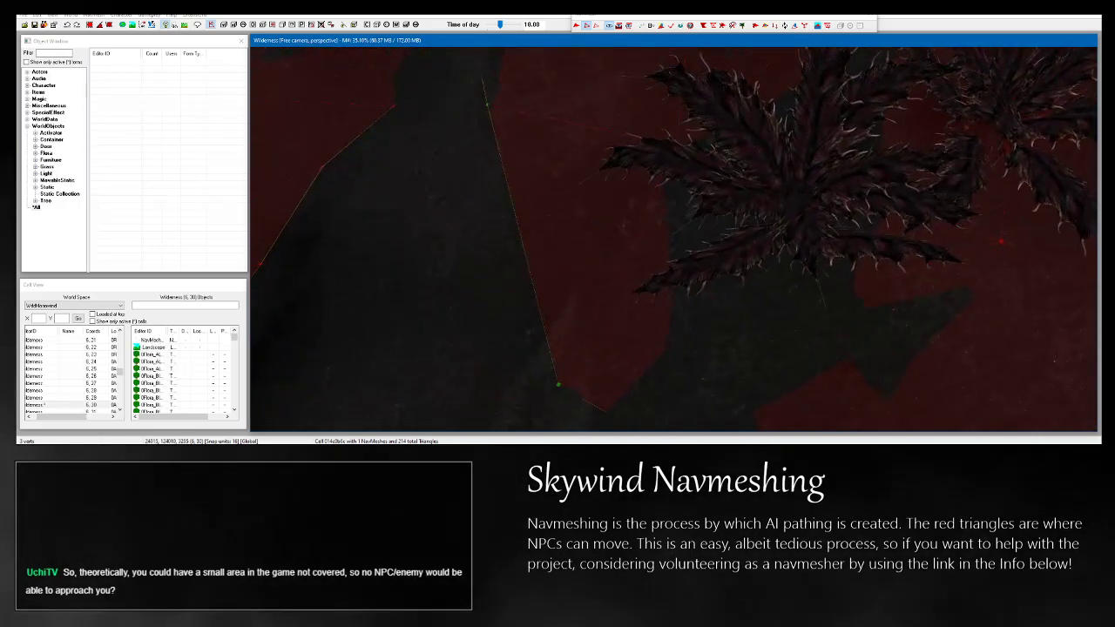
{"action": "middle_click_drag", "start_coordinate": [610, 283], "coordinate": [753, 235]}
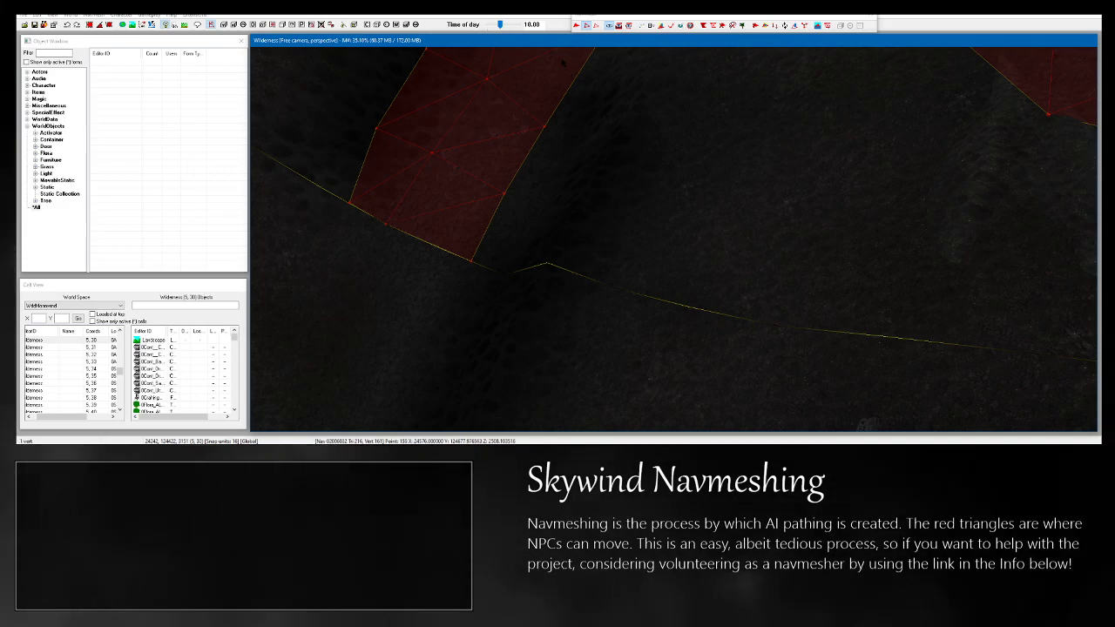
{"action": "middle_click_drag", "start_coordinate": [609, 261], "coordinate": [722, 252], "text": "shift"}
{"action": "scroll", "coordinate": [673, 240], "scroll_direction": "down", "scroll_amount": 3}
{"action": "middle_click_drag", "start_coordinate": [610, 253], "coordinate": [653, 209]}
{"action": "scroll", "coordinate": [673, 240], "scroll_direction": "up", "scroll_amount": 3}
{"action": "middle_click_drag", "start_coordinate": [653, 122], "coordinate": [444, 132]}
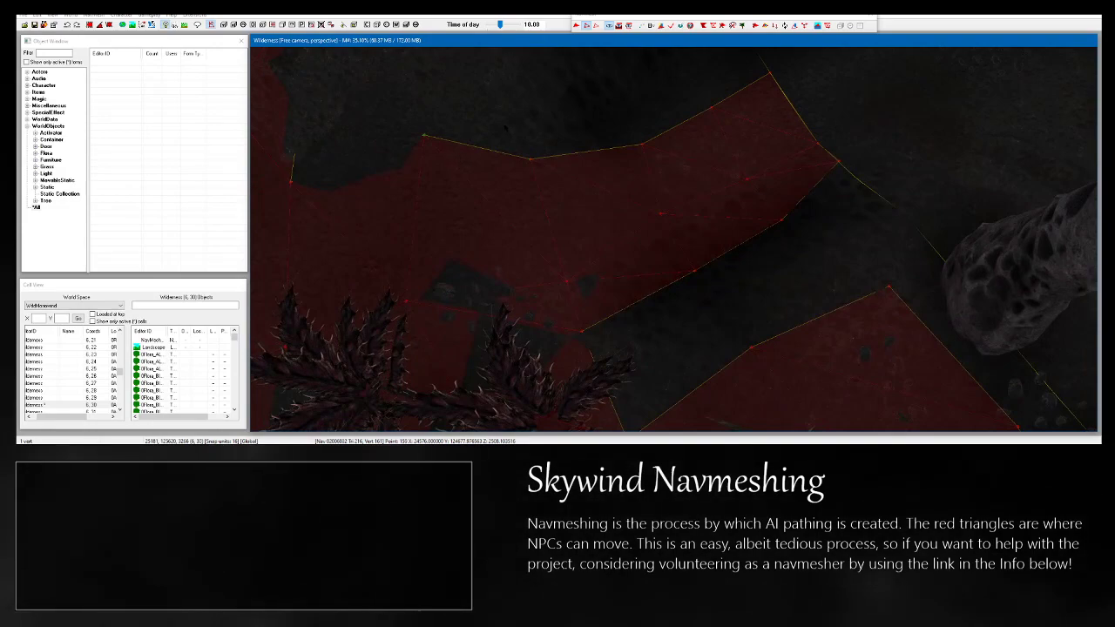
{"action": "middle_click_drag", "start_coordinate": [541, 183], "coordinate": [509, 243], "text": "shift"}
{"action": "scroll", "coordinate": [538, 280], "scroll_direction": "up", "scroll_amount": 3}
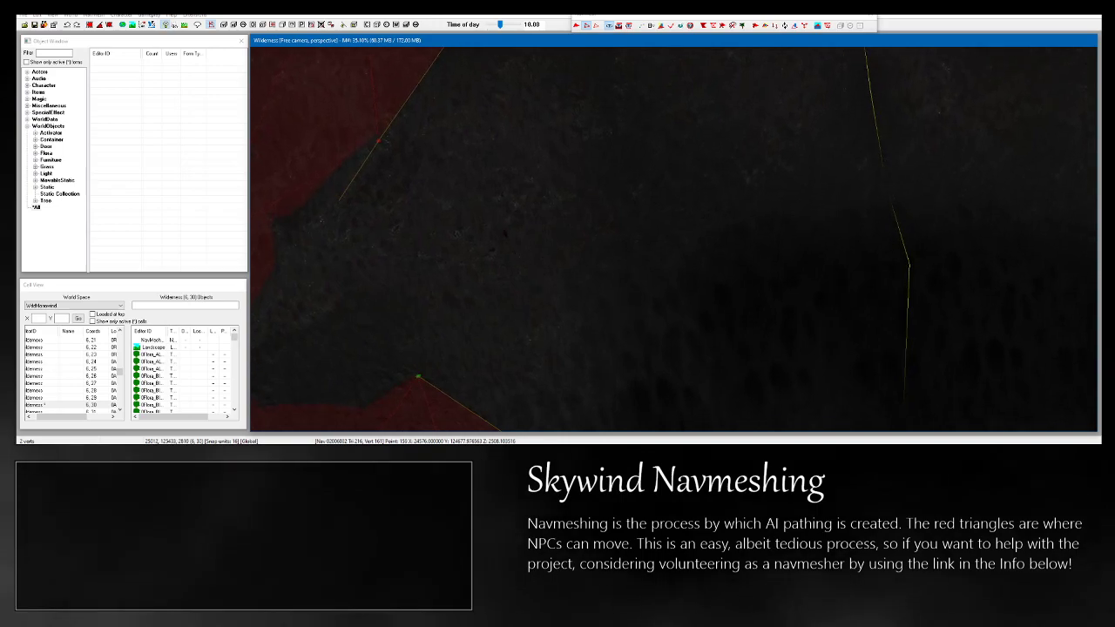
{"action": "right_click", "coordinate": [669, 267], "text": "ctrl"}
{"action": "middle_click_drag", "start_coordinate": [669, 267], "coordinate": [621, 274], "text": "shift"}
{"action": "mouse_move", "coordinate": [659, 272]}
{"action": "left_mouse_down"}
{"action": "mouse_move", "coordinate": [672, 267]}
{"action": "mouse_move", "coordinate": [660, 281]}
{"action": "left_mouse_up"}
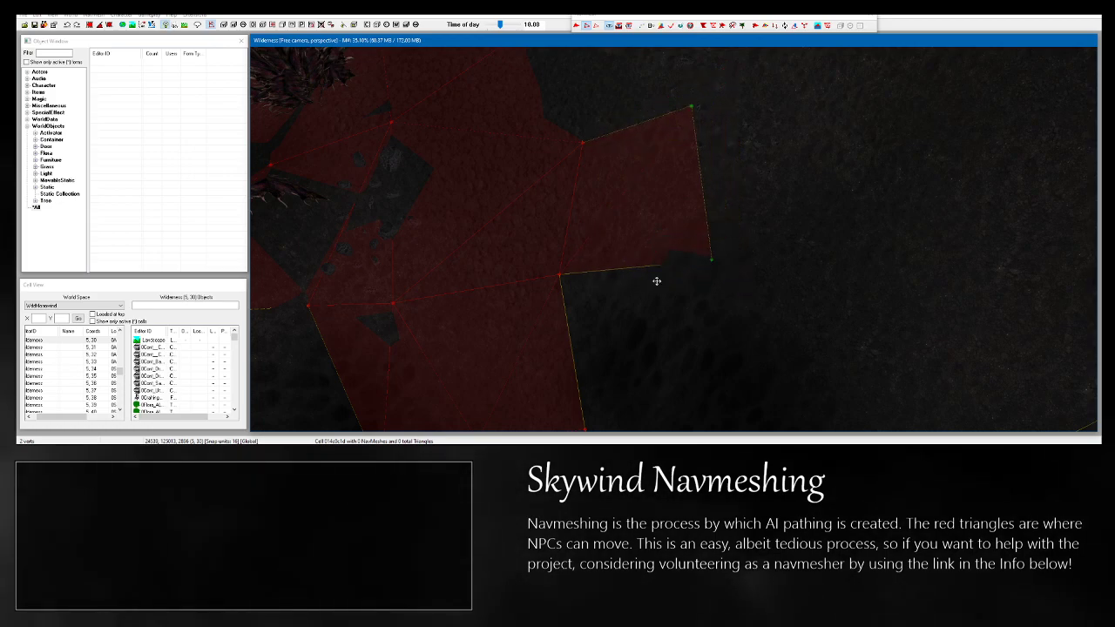
Add a vertex in the gap between the two mesh sections, extending the newest edge toward the facing mesh.
{"action": "middle_click_drag", "start_coordinate": [659, 283], "coordinate": [485, 148], "text": "shift"}
{"action": "scroll", "coordinate": [674, 238], "scroll_direction": "up", "scroll_amount": 2}
{"action": "middle_click_drag", "start_coordinate": [667, 220], "coordinate": [714, 395]}
{"action": "scroll", "coordinate": [674, 239], "scroll_direction": "up", "scroll_amount": 2}
{"action": "middle_click_drag", "start_coordinate": [576, 171], "coordinate": [679, 231]}
{"action": "scroll", "coordinate": [679, 232], "scroll_direction": "down", "scroll_amount": 4}
{"action": "middle_click_drag", "start_coordinate": [817, 108], "coordinate": [703, 279], "text": "shift"}
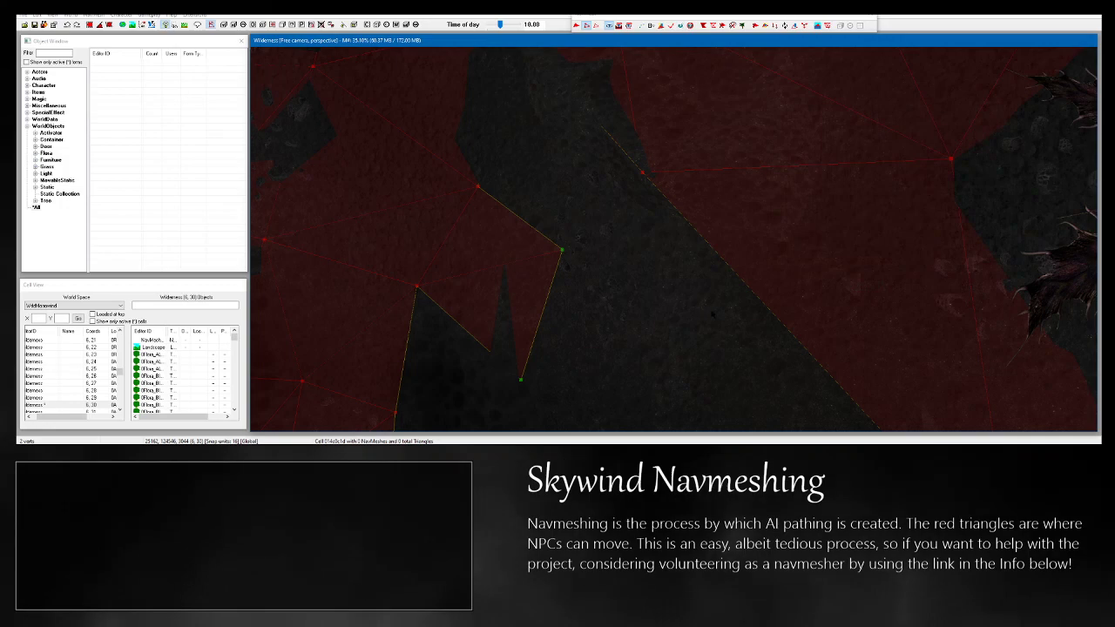
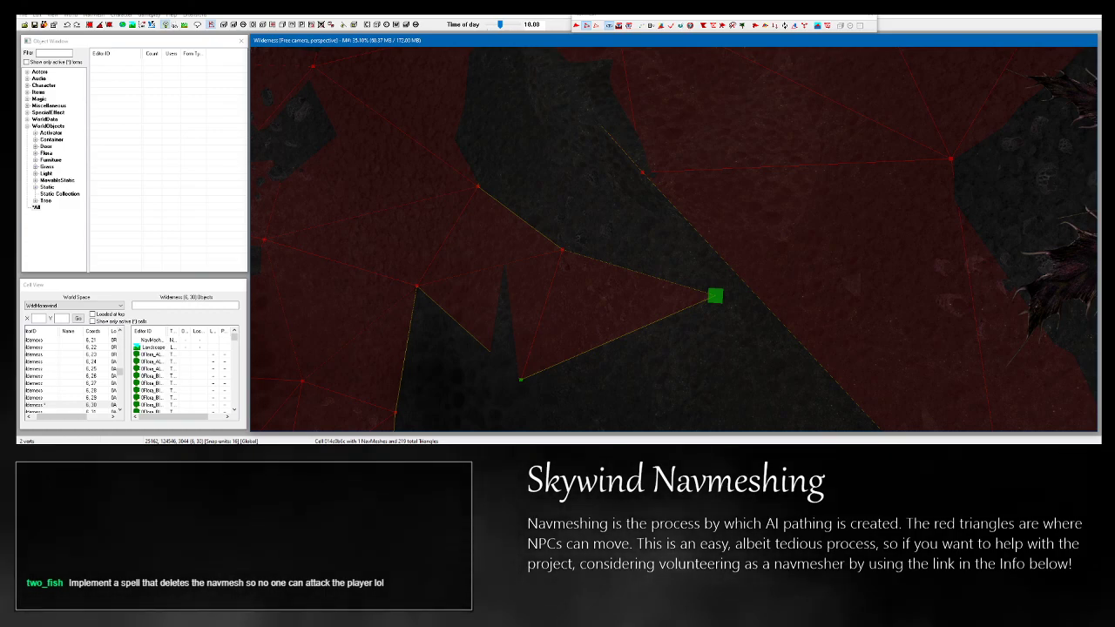
{"action": "left_click", "coordinate": [669, 343]}
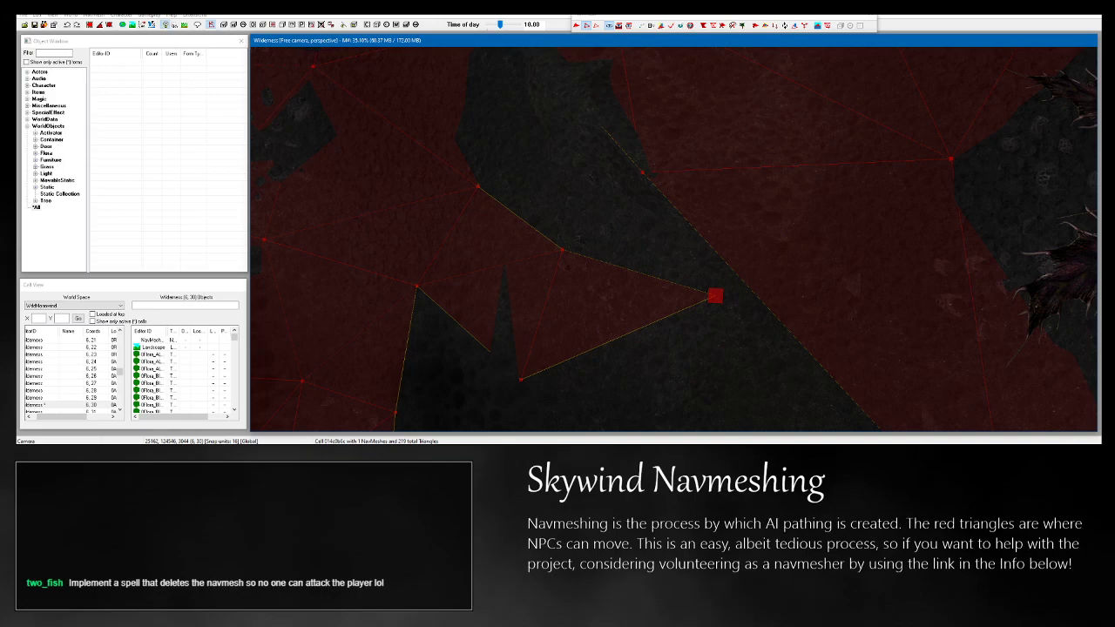
{"action": "key", "text": "alt+Tab"}
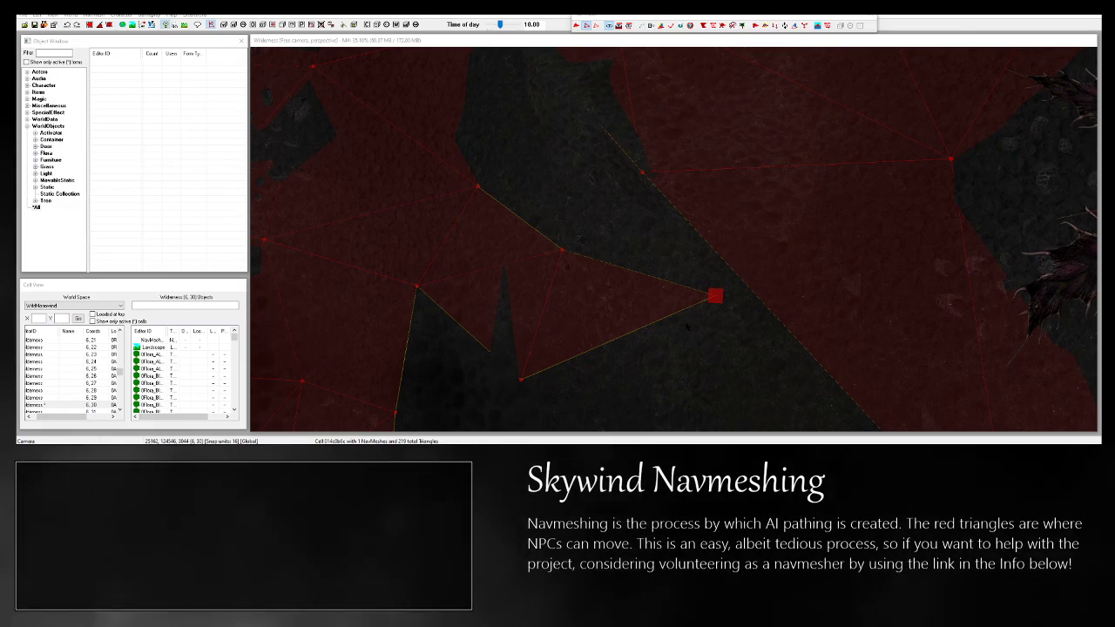
Join the new gap vertex to the nearest corner of the facing mesh section with a triangle.
{"action": "left_click_drag", "start_coordinate": [717, 298], "coordinate": [687, 388]}
{"action": "middle_click_drag", "start_coordinate": [723, 313], "coordinate": [622, 199]}
{"action": "left_click", "coordinate": [617, 214], "text": "ctrl"}
{"action": "key", "text": "shift"}
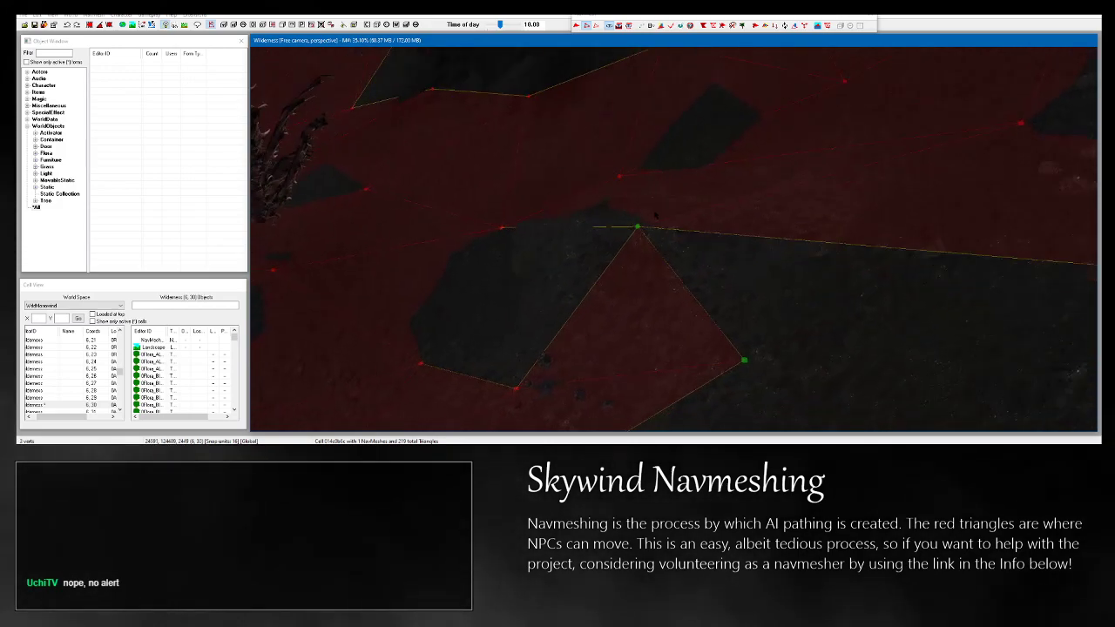
{"action": "key", "text": "shift"}
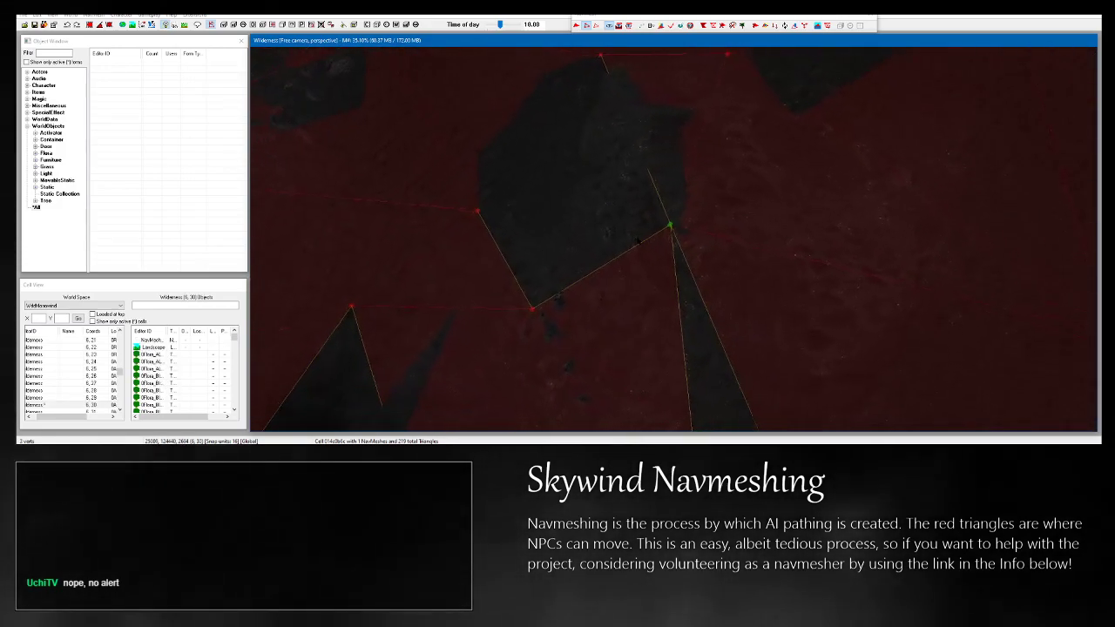
{"action": "key", "text": "shift"}
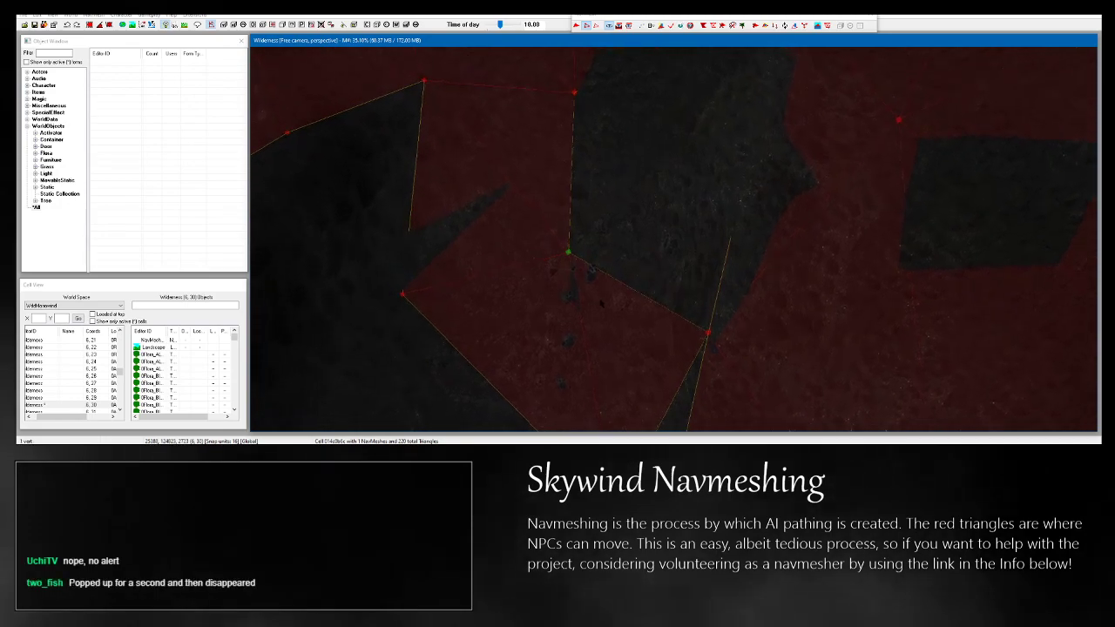
Fill the hole beside the small stones with a triangle reaching the corner shared by both mesh sections.
{"action": "middle_click_drag", "start_coordinate": [600, 304], "coordinate": [588, 285]}
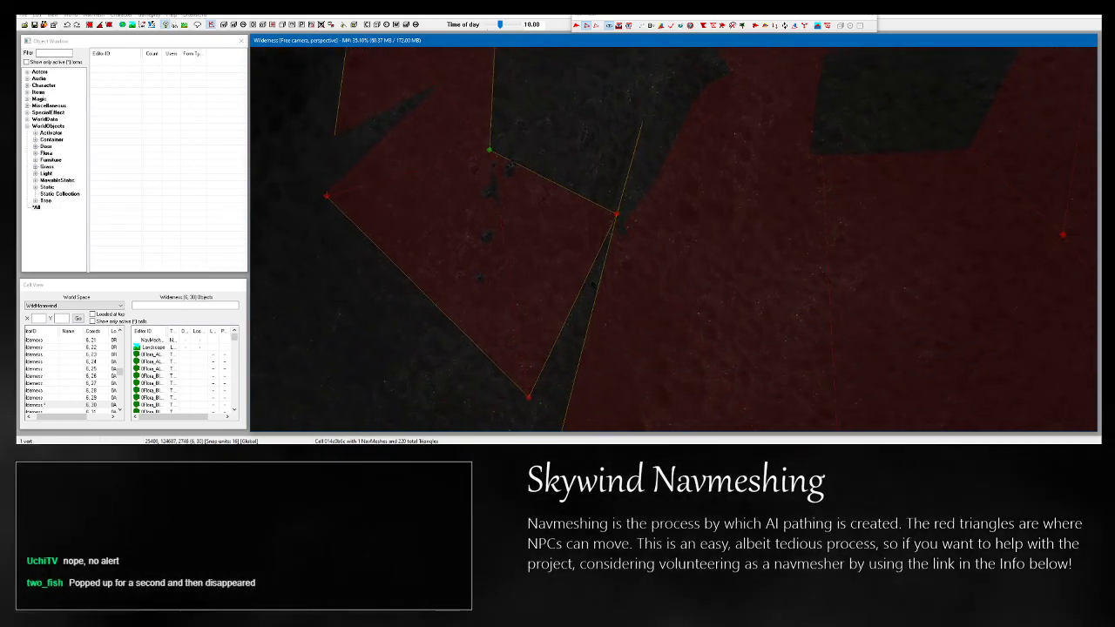
{"action": "middle_click_drag", "start_coordinate": [627, 226], "coordinate": [649, 250]}
{"action": "left_click_drag", "start_coordinate": [710, 233], "coordinate": [710, 233]}
{"action": "left_click_drag", "start_coordinate": [477, 303], "coordinate": [510, 357]}
{"action": "middle_click_drag", "start_coordinate": [510, 370], "coordinate": [549, 296]}
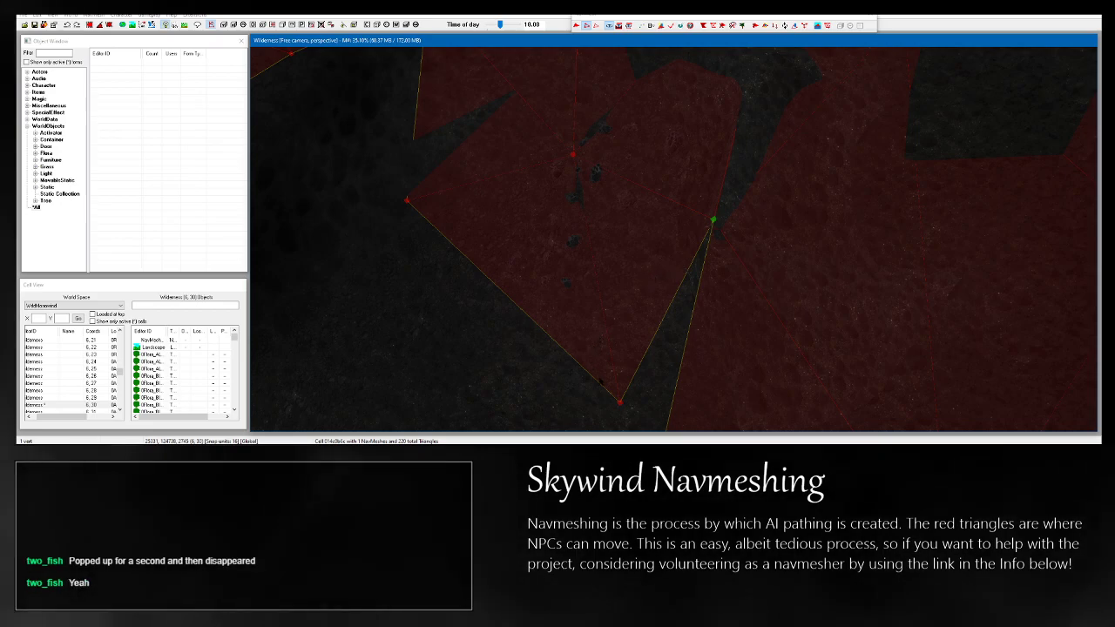
Select the vertices around the narrow wedge-shaped gap between the two navmesh patches and fill it with a triangle.
{"action": "left_click_drag", "start_coordinate": [601, 381], "coordinate": [635, 414]}
{"action": "mouse_move", "coordinate": [641, 417]}
{"action": "middle_mouse_down", "text": "shift"}
{"action": "mouse_move", "coordinate": [897, 305]}
{"action": "mouse_move", "coordinate": [954, 244]}
{"action": "mouse_move", "coordinate": [747, 327]}
{"action": "mouse_move", "coordinate": [629, 418]}
{"action": "middle_mouse_up", "text": "shift"}
{"action": "scroll", "coordinate": [629, 418], "scroll_direction": "down", "scroll_amount": 1}
{"action": "left_click", "coordinate": [610, 75], "text": "ctrl"}
{"action": "key", "text": "a"}
{"action": "middle_click_drag", "start_coordinate": [621, 138], "coordinate": [565, 207], "text": "shift"}
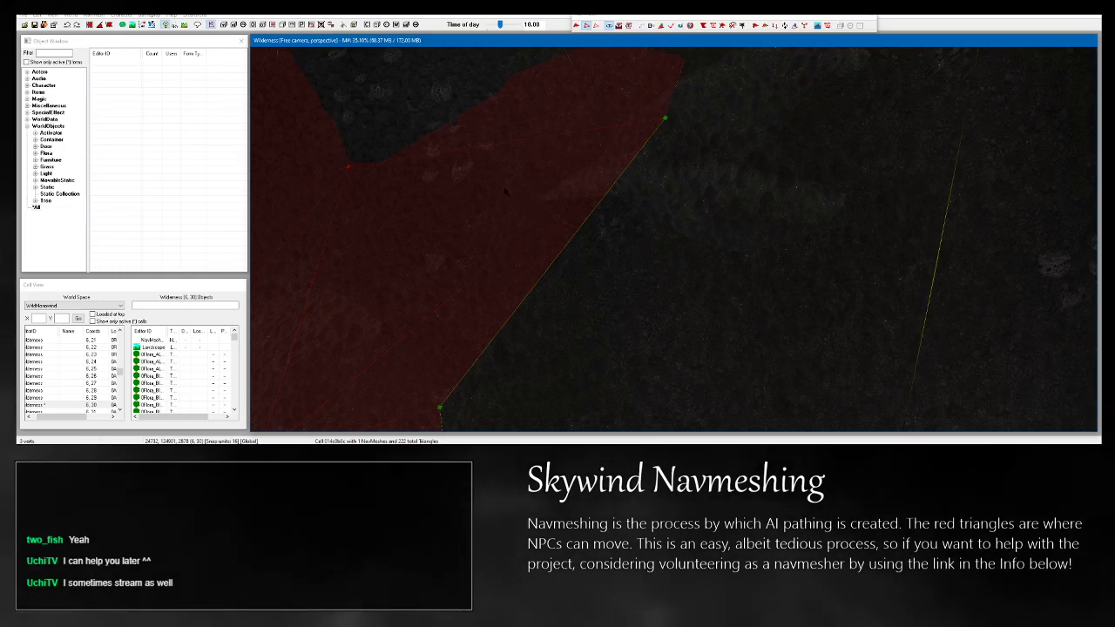
Place a new navmesh vertex on the bare ground between the mesh edge and the cell border.
{"action": "mouse_move", "coordinate": [532, 240]}
{"action": "middle_mouse_down", "text": "shift"}
{"action": "mouse_move", "coordinate": [545, 205]}
{"action": "mouse_move", "coordinate": [545, 239]}
{"action": "middle_mouse_up", "text": "shift"}
{"action": "middle_click_drag", "start_coordinate": [581, 295], "coordinate": [615, 305], "text": "shift"}
{"action": "mouse_move", "coordinate": [615, 348]}
{"action": "middle_mouse_down"}
{"action": "mouse_move", "coordinate": [623, 234]}
{"action": "mouse_move", "coordinate": [643, 228]}
{"action": "mouse_move", "coordinate": [660, 237]}
{"action": "mouse_move", "coordinate": [618, 341]}
{"action": "middle_mouse_up"}
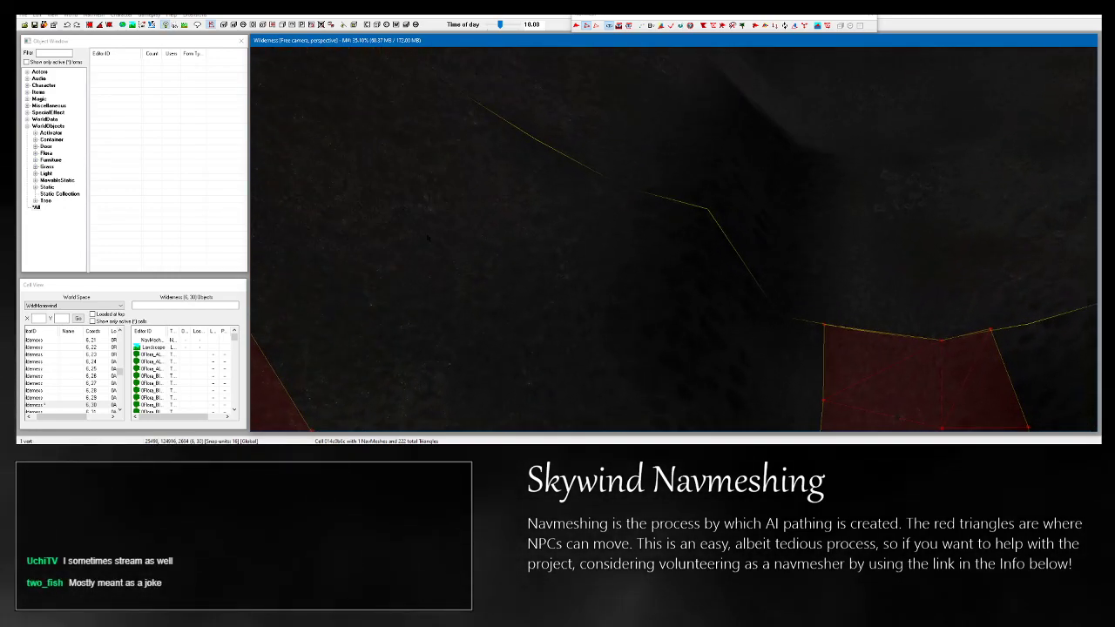
{"action": "middle_click_drag", "start_coordinate": [601, 396], "coordinate": [630, 239]}
{"action": "left_click", "coordinate": [428, 236]}
{"action": "left_click_drag", "start_coordinate": [429, 233], "coordinate": [441, 178]}
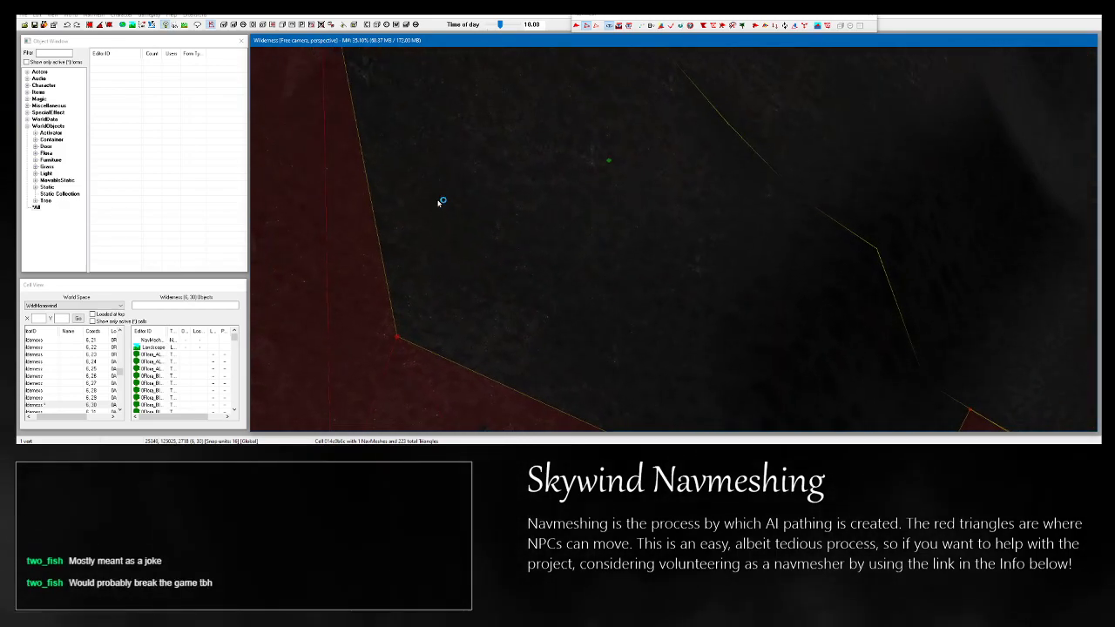
Join the isolated new vertex to the neighbouring navmesh edge vertices with a triangle.
{"action": "middle_click_drag", "start_coordinate": [438, 203], "coordinate": [416, 225], "text": "shift"}
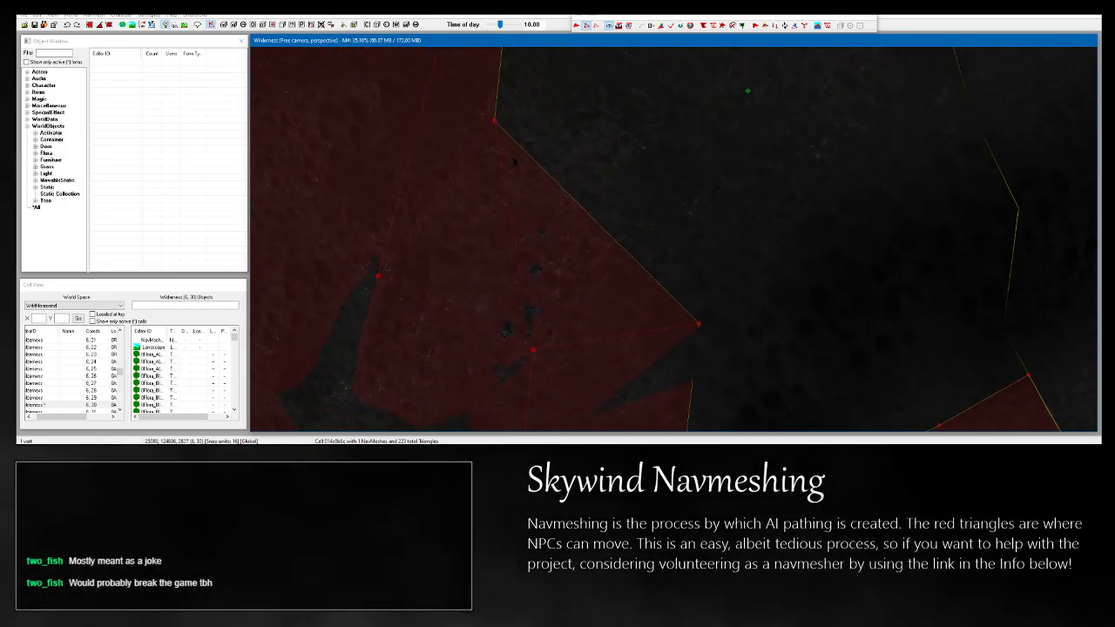
{"action": "left_click_drag", "start_coordinate": [642, 279], "coordinate": [768, 385], "text": "ctrl"}
{"action": "key", "text": "a"}
Move the outermost vertex of the upper navmesh patch onto the cell border line.
{"action": "middle_click_drag", "start_coordinate": [740, 348], "coordinate": [663, 120]}
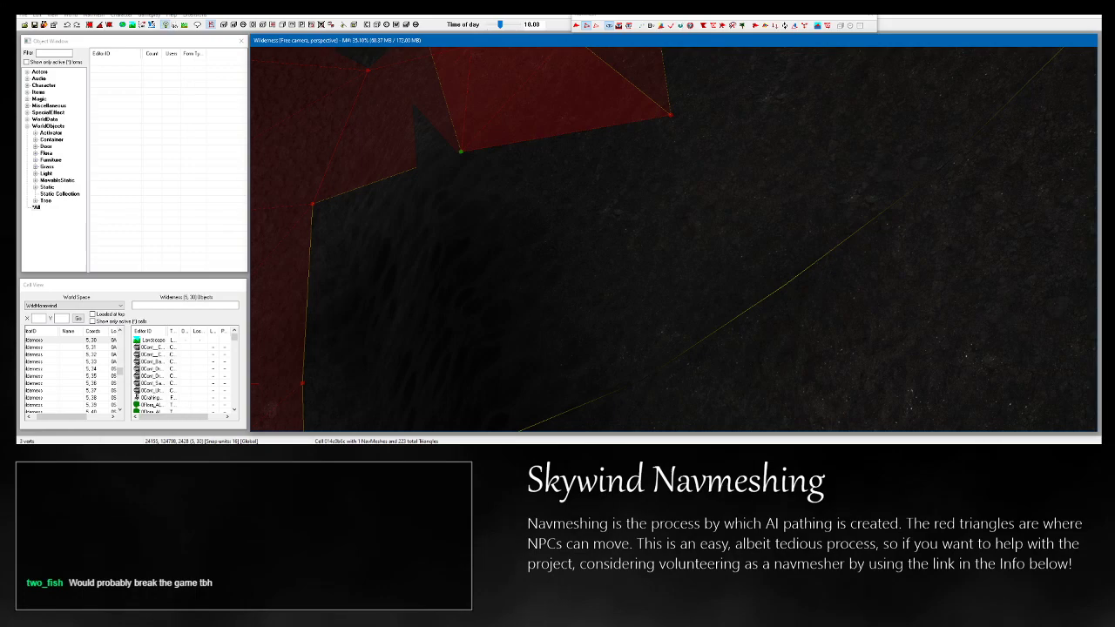
{"action": "scroll", "coordinate": [540, 130], "scroll_direction": "down", "scroll_amount": 4}
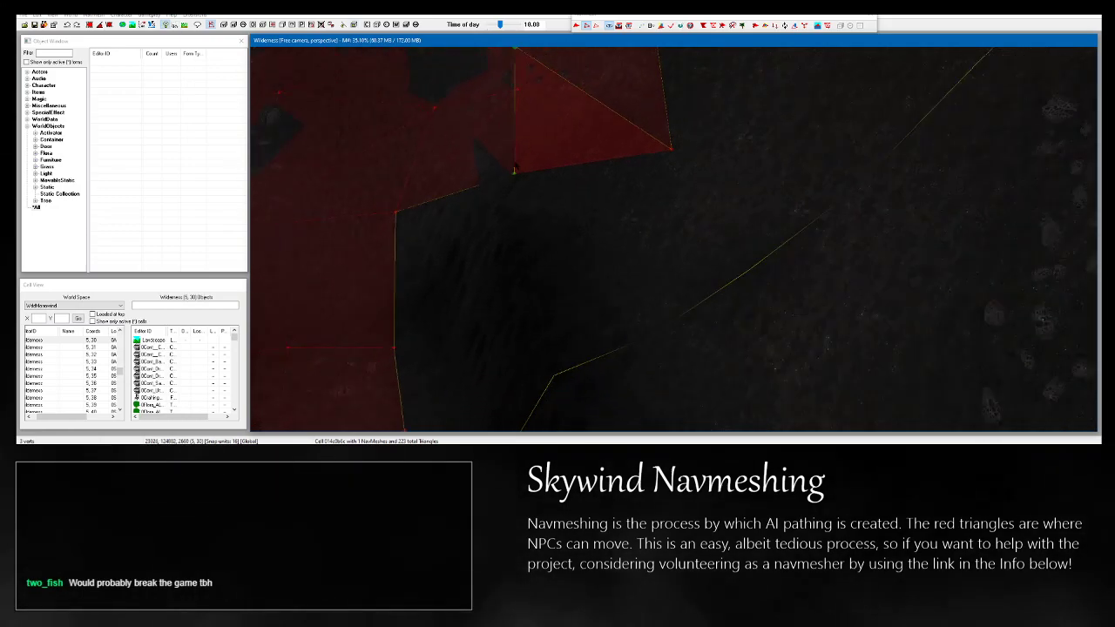
{"action": "scroll", "coordinate": [554, 128], "scroll_direction": "up", "scroll_amount": 4}
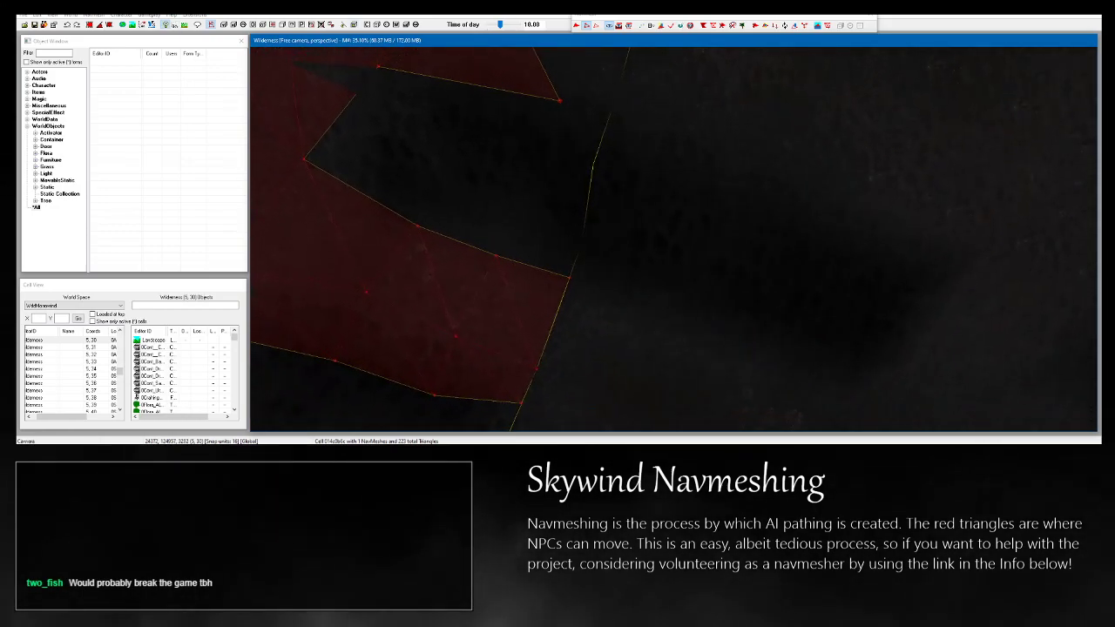
{"action": "left_click_drag", "start_coordinate": [559, 101], "coordinate": [601, 142]}
{"action": "middle_click_drag", "start_coordinate": [600, 139], "coordinate": [600, 221]}
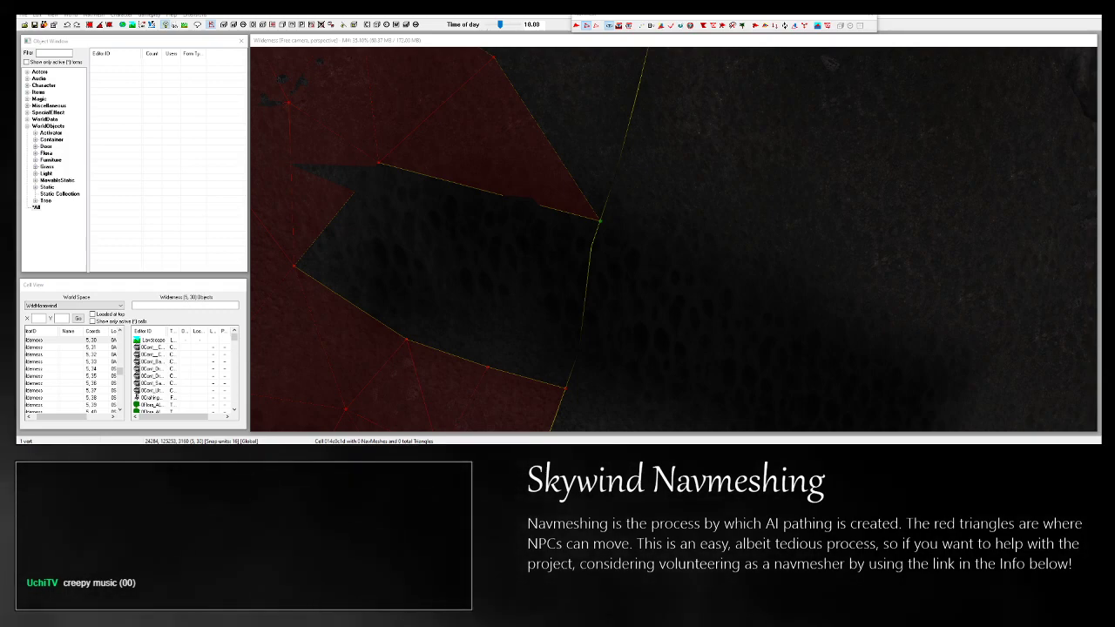
Extend the navmesh along the cell border with a new vertex and align that vertex with the border line.
{"action": "left_click", "coordinate": [492, 58]}
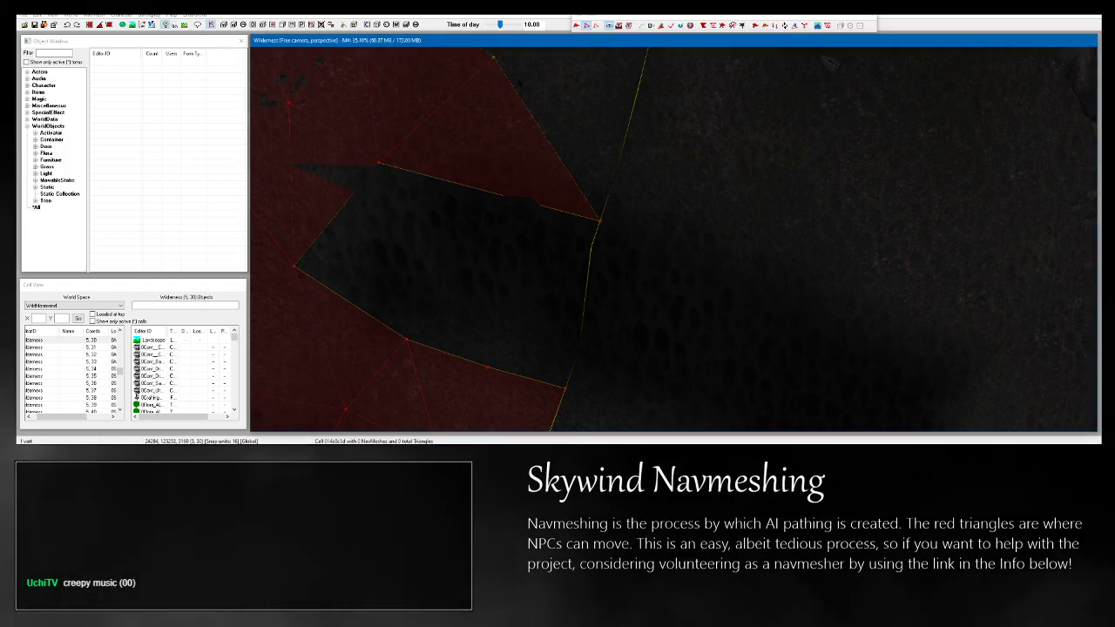
{"action": "left_click_drag", "start_coordinate": [589, 203], "coordinate": [657, 273], "text": "ctrl"}
{"action": "middle_click_drag", "start_coordinate": [656, 274], "coordinate": [562, 396], "text": "shift"}
{"action": "middle_click_drag", "start_coordinate": [596, 288], "coordinate": [607, 343], "text": "shift"}
{"action": "scroll", "coordinate": [607, 342], "scroll_direction": "up", "scroll_amount": 3}
{"action": "middle_click_drag", "start_coordinate": [665, 394], "coordinate": [697, 306]}
{"action": "scroll", "coordinate": [682, 353], "scroll_direction": "up", "scroll_amount": 2}
{"action": "right_click", "coordinate": [676, 341], "text": "ctrl"}
{"action": "key", "text": "d"}
{"action": "left_click_drag", "start_coordinate": [707, 364], "coordinate": [708, 367]}
{"action": "left_click_drag", "start_coordinate": [665, 332], "coordinate": [680, 350]}
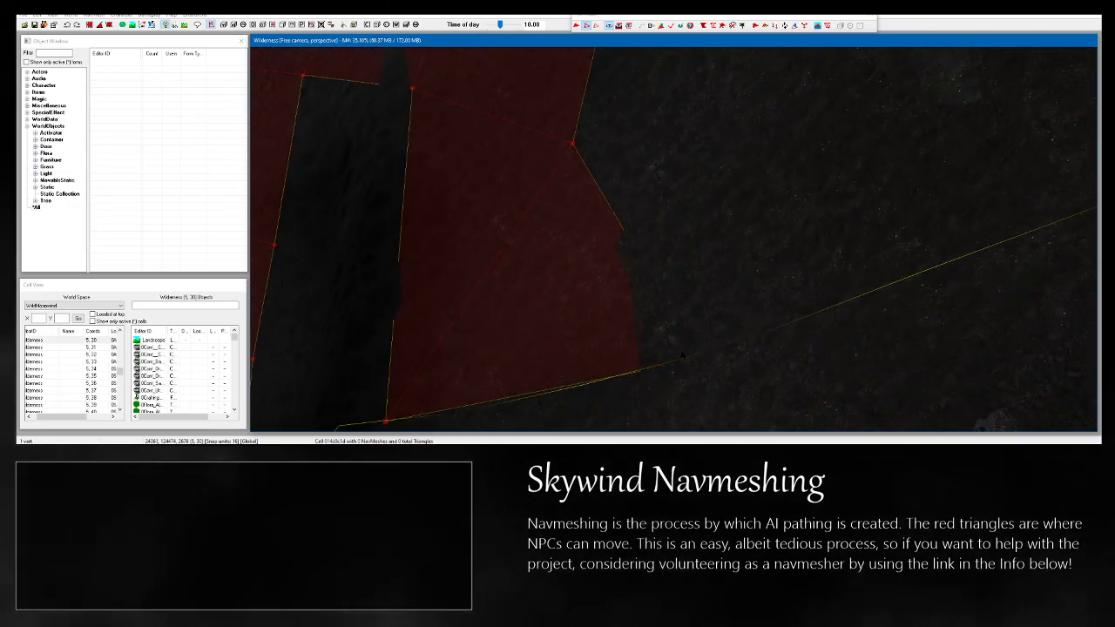
Select the edge vertices around the unmeshed notch near the thorny plants and join them with a triangle.
{"action": "middle_click_drag", "start_coordinate": [682, 355], "coordinate": [688, 226], "text": "shift"}
{"action": "left_click", "coordinate": [641, 171]}
{"action": "middle_click_drag", "start_coordinate": [641, 172], "coordinate": [675, 221], "text": "shift"}
{"action": "middle_click_drag", "start_coordinate": [557, 365], "coordinate": [557, 305]}
{"action": "left_click_drag", "start_coordinate": [688, 275], "coordinate": [689, 274]}
{"action": "middle_click_drag", "start_coordinate": [689, 274], "coordinate": [524, 135], "text": "shift"}
{"action": "left_click_drag", "start_coordinate": [476, 118], "coordinate": [527, 158], "text": "ctrl"}
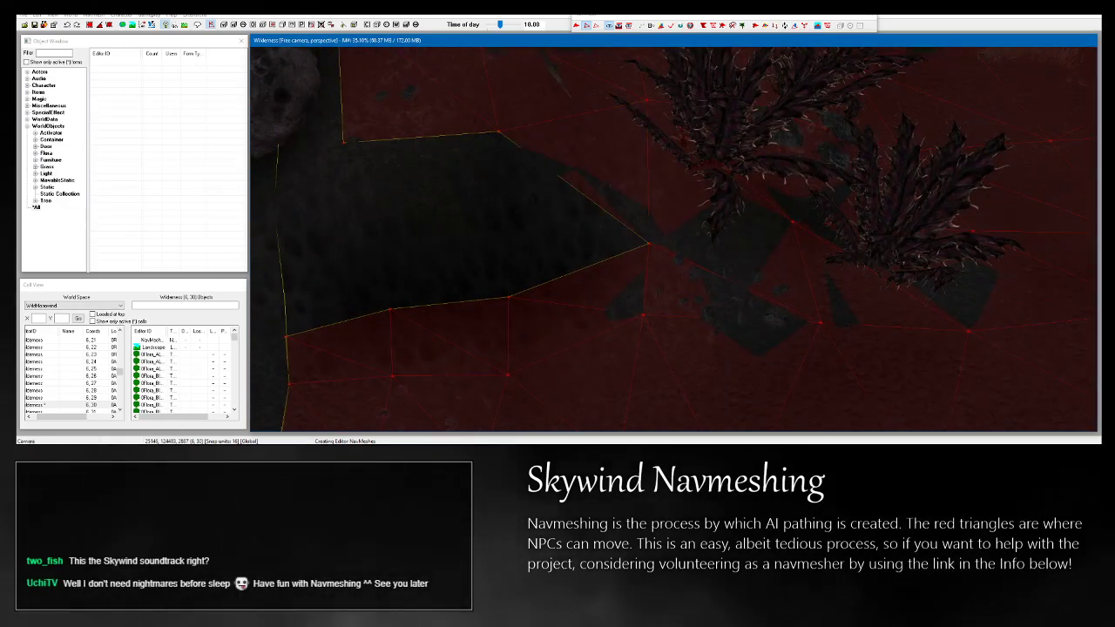
{"action": "middle_click_drag", "start_coordinate": [527, 157], "coordinate": [487, 183], "text": "shift"}
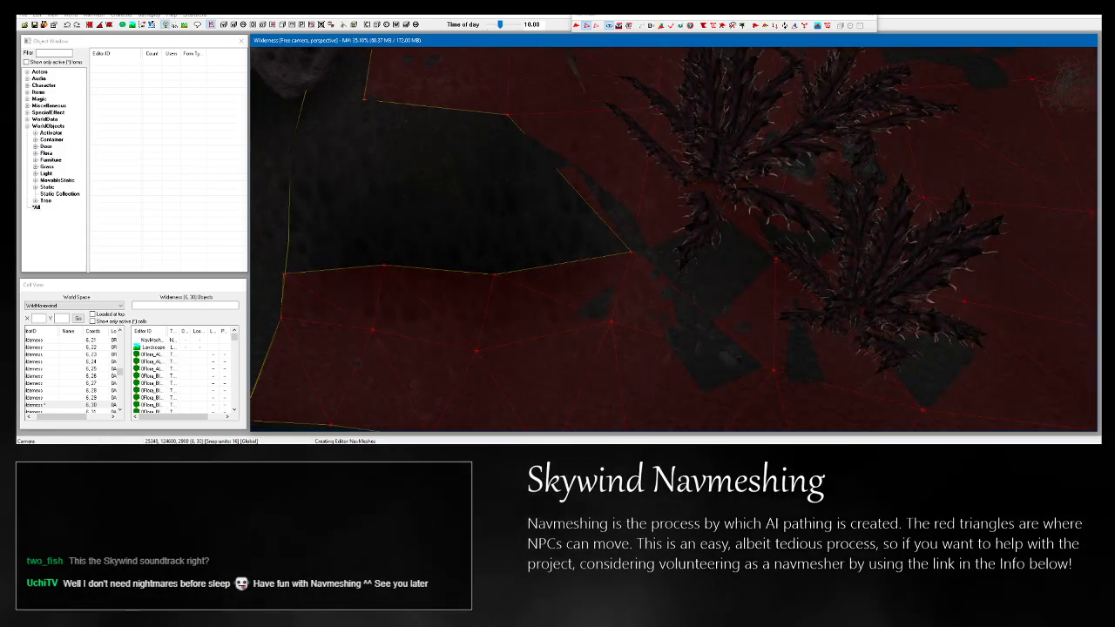
{"action": "middle_click_drag", "start_coordinate": [488, 183], "coordinate": [610, 179], "text": "shift"}
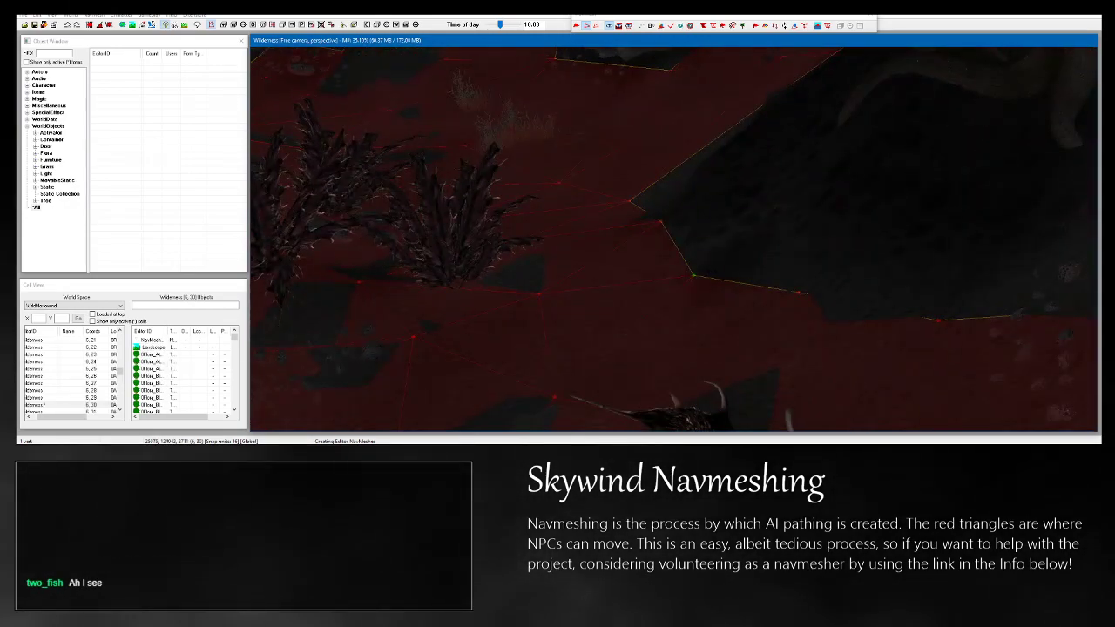
{"action": "left_click", "coordinate": [693, 276], "text": "ctrl"}
{"action": "middle_click_drag", "start_coordinate": [693, 276], "coordinate": [640, 335], "text": "shift"}
{"action": "left_click_drag", "start_coordinate": [597, 163], "coordinate": [633, 200], "text": "ctrl"}
{"action": "key", "text": "a"}
Place a new vertex in the unmeshed hollow near the tree roots to extend the navmesh there.
{"action": "middle_click_drag", "start_coordinate": [633, 199], "coordinate": [840, 301], "text": "shift"}
{"action": "middle_click_drag", "start_coordinate": [740, 209], "coordinate": [727, 230], "text": "shift"}
{"action": "right_click", "coordinate": [723, 233], "text": "ctrl"}
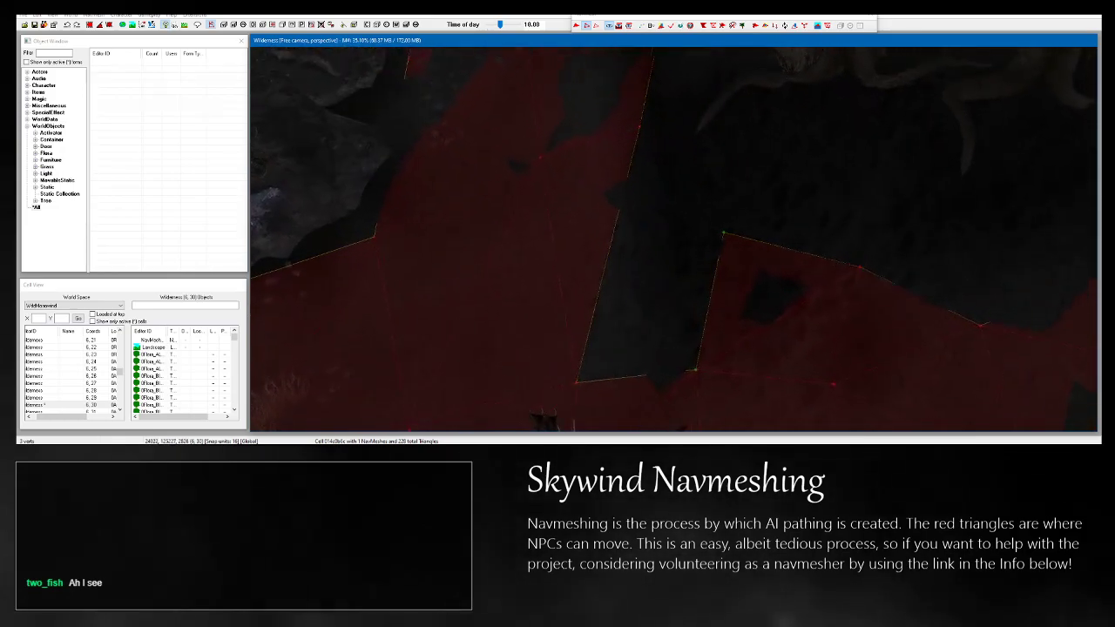
Extend the navmesh along the ground below the tree roots and adjust the position of the new edge vertex.
{"action": "middle_click_drag", "start_coordinate": [575, 305], "coordinate": [580, 325], "text": "shift"}
{"action": "middle_click_drag", "start_coordinate": [626, 373], "coordinate": [627, 205], "text": "shift"}
{"action": "middle_click_drag", "start_coordinate": [871, 191], "coordinate": [474, 330]}
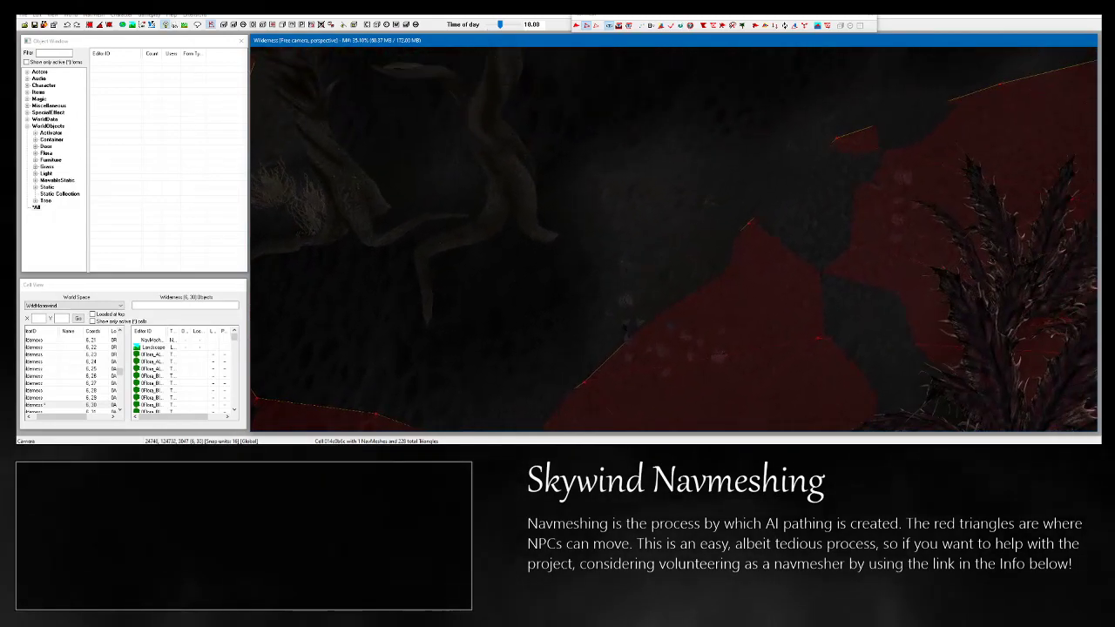
{"action": "middle_click_drag", "start_coordinate": [600, 394], "coordinate": [693, 199], "text": "shift"}
{"action": "middle_click_drag", "start_coordinate": [577, 212], "coordinate": [697, 288], "text": "shift"}
{"action": "key", "text": "d"}
{"action": "left_click_drag", "start_coordinate": [578, 212], "coordinate": [579, 181]}
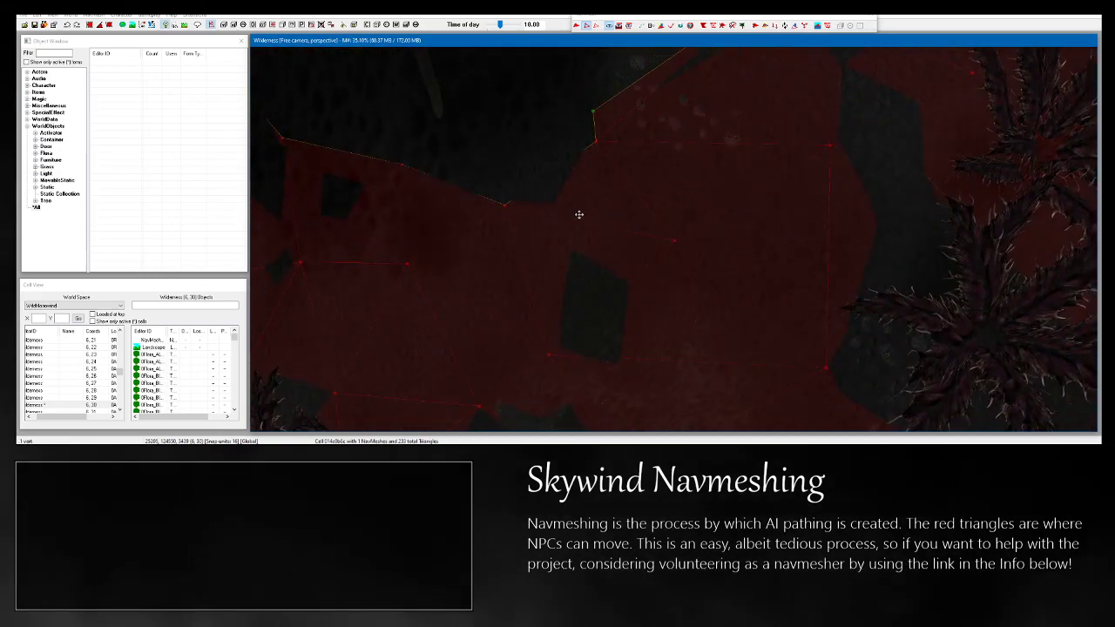
Delete the selected element at the navmesh edge below the tree roots and rework that edge's vertices.
{"action": "middle_click_drag", "start_coordinate": [603, 209], "coordinate": [592, 296]}
{"action": "key", "text": "Delete"}
{"action": "left_click_drag", "start_coordinate": [581, 273], "coordinate": [585, 261]}
{"action": "middle_click_drag", "start_coordinate": [587, 266], "coordinate": [598, 338], "text": "shift"}
{"action": "left_click_drag", "start_coordinate": [580, 271], "coordinate": [581, 272], "text": "ctrl"}
{"action": "middle_click_drag", "start_coordinate": [580, 272], "coordinate": [462, 348], "text": "shift"}
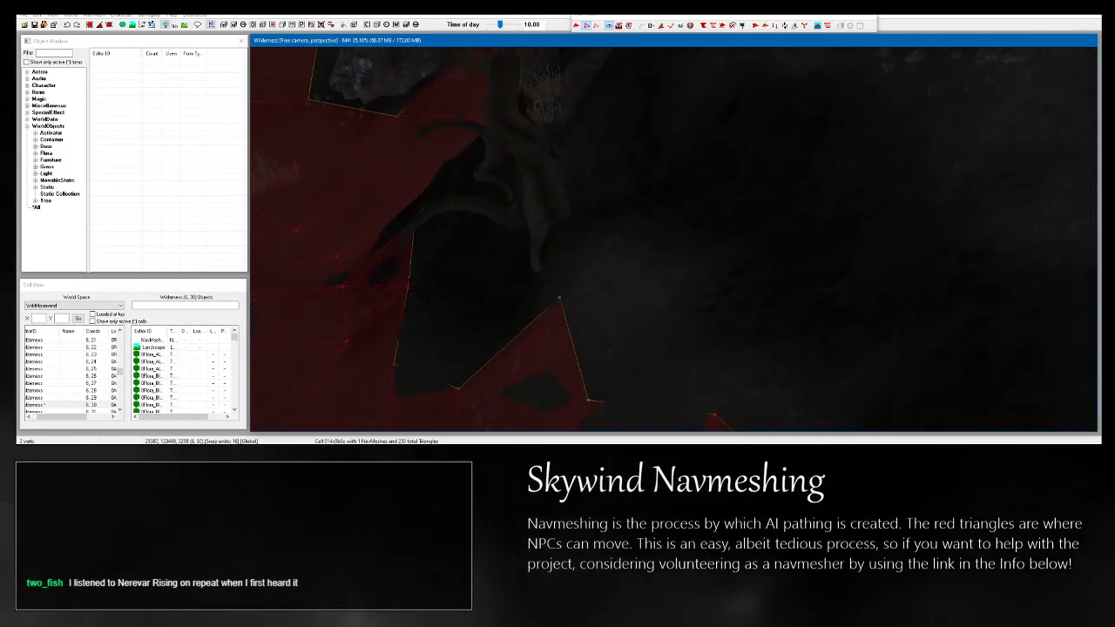
Add new vertices on the open ground past the tree roots and move the last one into place.
{"action": "right_click", "coordinate": [726, 240], "text": "ctrl"}
{"action": "middle_click_drag", "start_coordinate": [726, 241], "coordinate": [635, 202], "text": "shift"}
{"action": "middle_click_drag", "start_coordinate": [759, 354], "coordinate": [758, 298], "text": "shift"}
{"action": "right_click", "coordinate": [756, 295], "text": "ctrl"}
{"action": "key", "text": "d"}
{"action": "left_click_drag", "start_coordinate": [756, 297], "coordinate": [699, 263]}
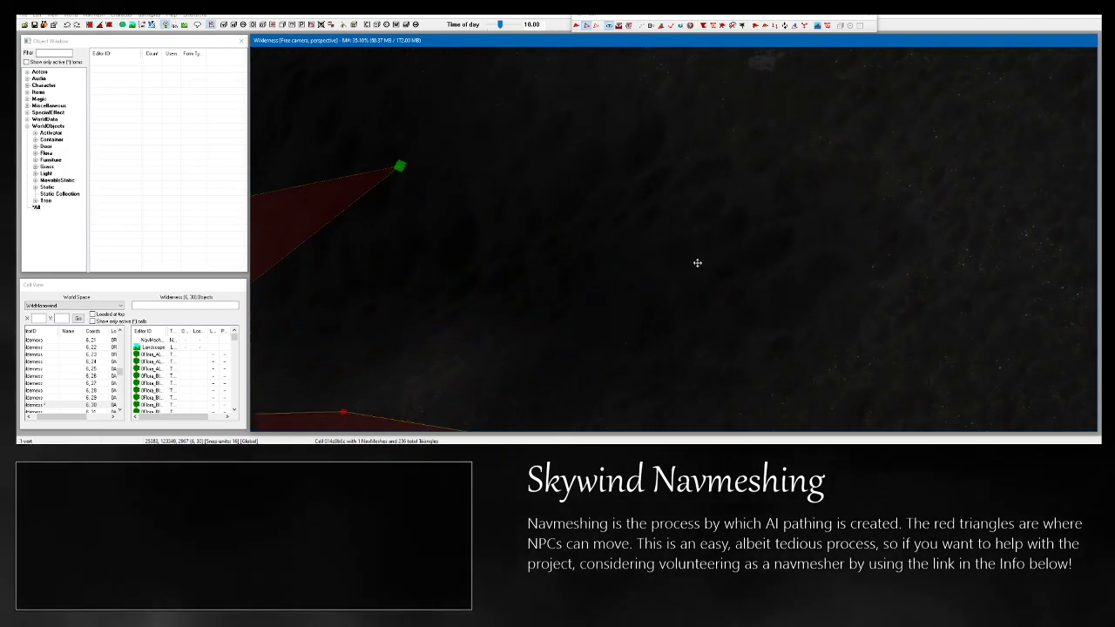
Reposition the tip vertex of the new long triangle closer to the neighbouring navmesh edge.
{"action": "middle_click_drag", "start_coordinate": [659, 253], "coordinate": [745, 281]}
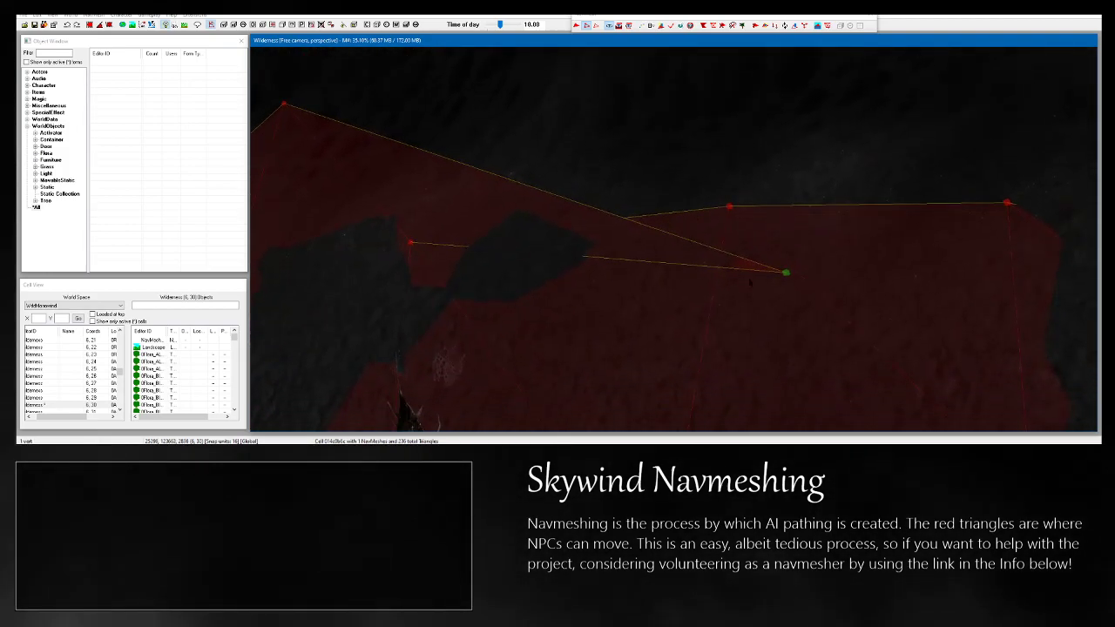
{"action": "left_click_drag", "start_coordinate": [786, 273], "coordinate": [733, 226]}
{"action": "middle_click_drag", "start_coordinate": [731, 225], "coordinate": [537, 197]}
{"action": "mouse_move", "coordinate": [535, 351]}
{"action": "middle_mouse_down"}
{"action": "mouse_move", "coordinate": [557, 261]}
{"action": "mouse_move", "coordinate": [547, 343]}
{"action": "middle_mouse_up"}
Add a triangle with a new outer vertex to the navmesh edge and adjust that vertex along the slope.
{"action": "right_click", "coordinate": [668, 217], "text": "ctrl"}
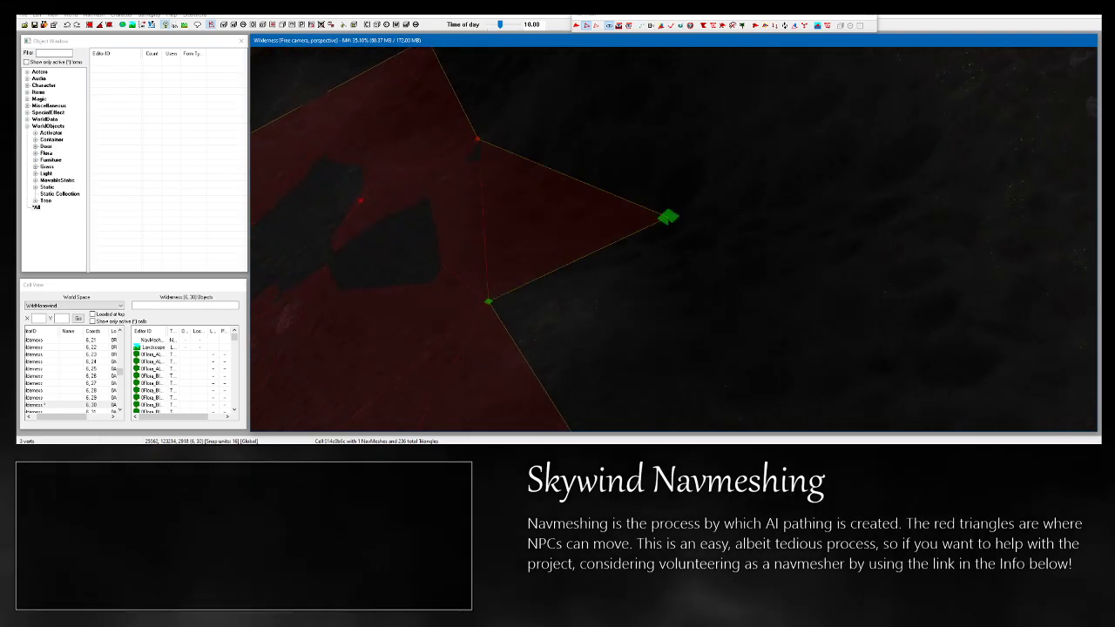
{"action": "mouse_move", "coordinate": [668, 217]}
{"action": "middle_mouse_down", "text": "shift"}
{"action": "mouse_move", "coordinate": [684, 131]}
{"action": "mouse_move", "coordinate": [668, 217]}
{"action": "middle_mouse_up", "text": "shift"}
{"action": "key", "text": "d"}
{"action": "left_click_drag", "start_coordinate": [668, 217], "coordinate": [670, 243]}
{"action": "middle_click_drag", "start_coordinate": [648, 296], "coordinate": [589, 371], "text": "shift"}
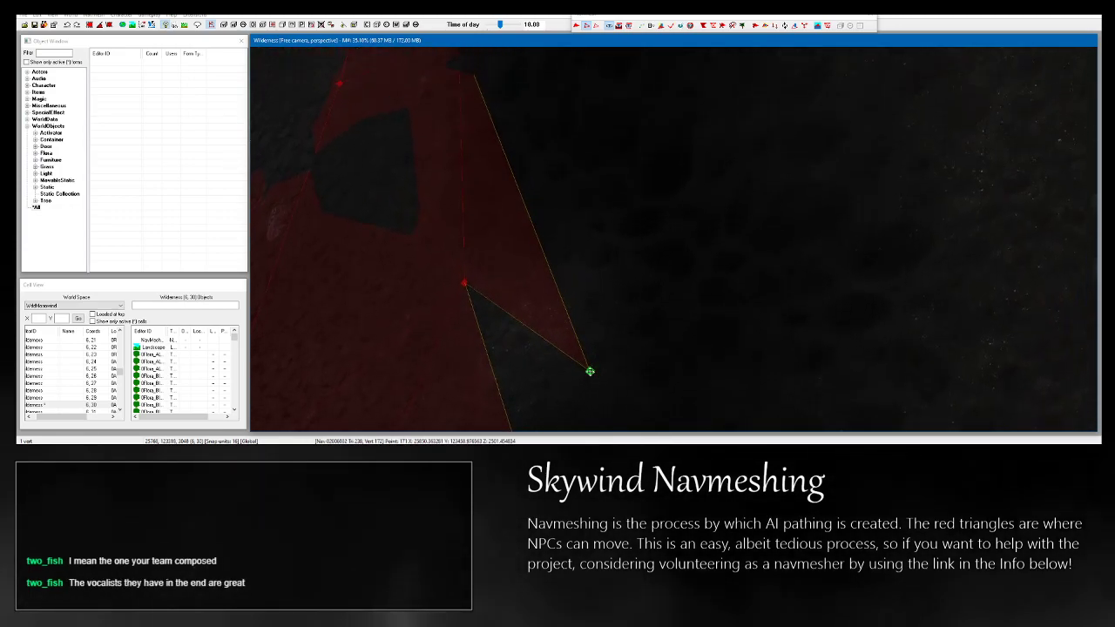
{"action": "left_click_drag", "start_coordinate": [589, 371], "coordinate": [592, 349]}
Fill the notch between the newly moved vertex and the neighbouring patch with a triangle.
{"action": "middle_click_drag", "start_coordinate": [592, 348], "coordinate": [473, 333], "text": "shift"}
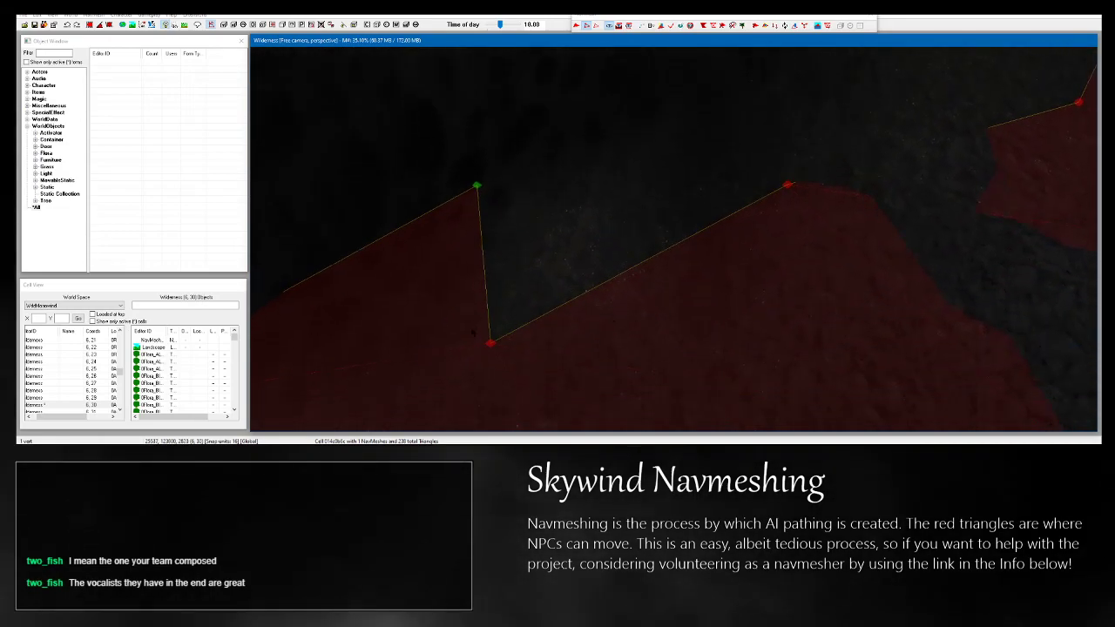
{"action": "key", "text": "a"}
{"action": "middle_click_drag", "start_coordinate": [831, 253], "coordinate": [841, 301], "text": "shift"}
Add another outer vertex to the navmesh on the slope and reposition the surrounding vertices to follow the terrain.
{"action": "right_click", "coordinate": [699, 108], "text": "ctrl"}
{"action": "left_click", "coordinate": [706, 122]}
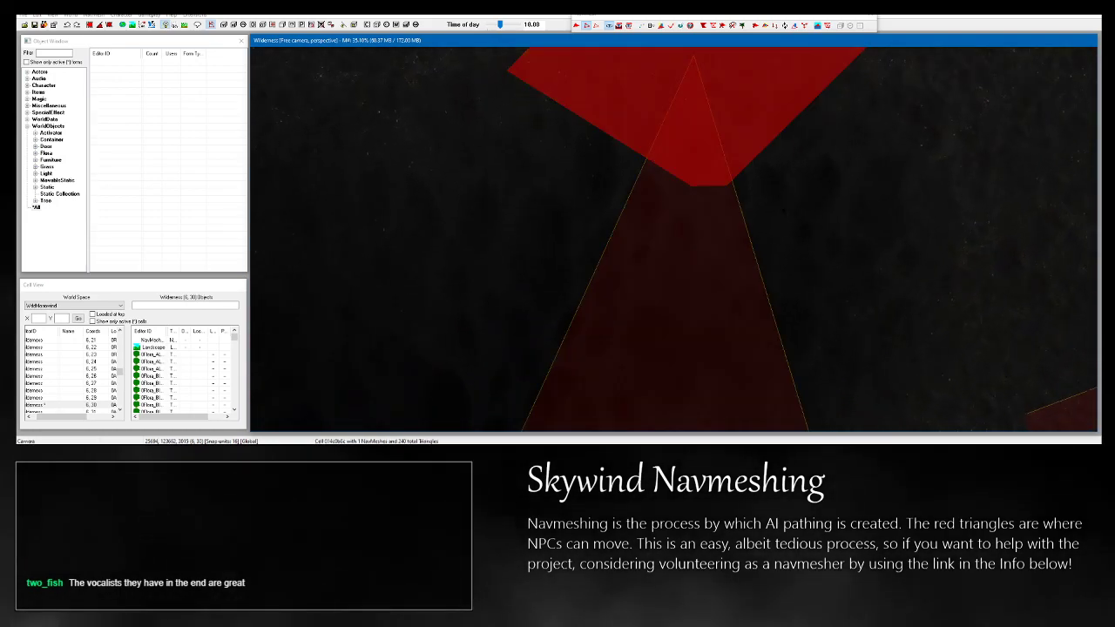
{"action": "scroll", "coordinate": [677, 228], "scroll_direction": "down", "scroll_amount": 2}
{"action": "left_click", "coordinate": [674, 229]}
{"action": "middle_click_drag", "start_coordinate": [674, 229], "coordinate": [677, 273], "text": "shift"}
{"action": "left_click_drag", "start_coordinate": [678, 233], "coordinate": [740, 316]}
{"action": "mouse_move", "coordinate": [579, 327]}
{"action": "left_mouse_down"}
{"action": "mouse_move", "coordinate": [592, 269]}
{"action": "mouse_move", "coordinate": [598, 324]}
{"action": "left_mouse_up"}
{"action": "middle_click_drag", "start_coordinate": [598, 324], "coordinate": [560, 320]}
{"action": "left_click_drag", "start_coordinate": [617, 212], "coordinate": [622, 309]}
{"action": "middle_click_drag", "start_coordinate": [626, 395], "coordinate": [630, 226]}
{"action": "key", "text": "f"}
{"action": "middle_click_drag", "start_coordinate": [630, 226], "coordinate": [669, 216], "text": "shift"}
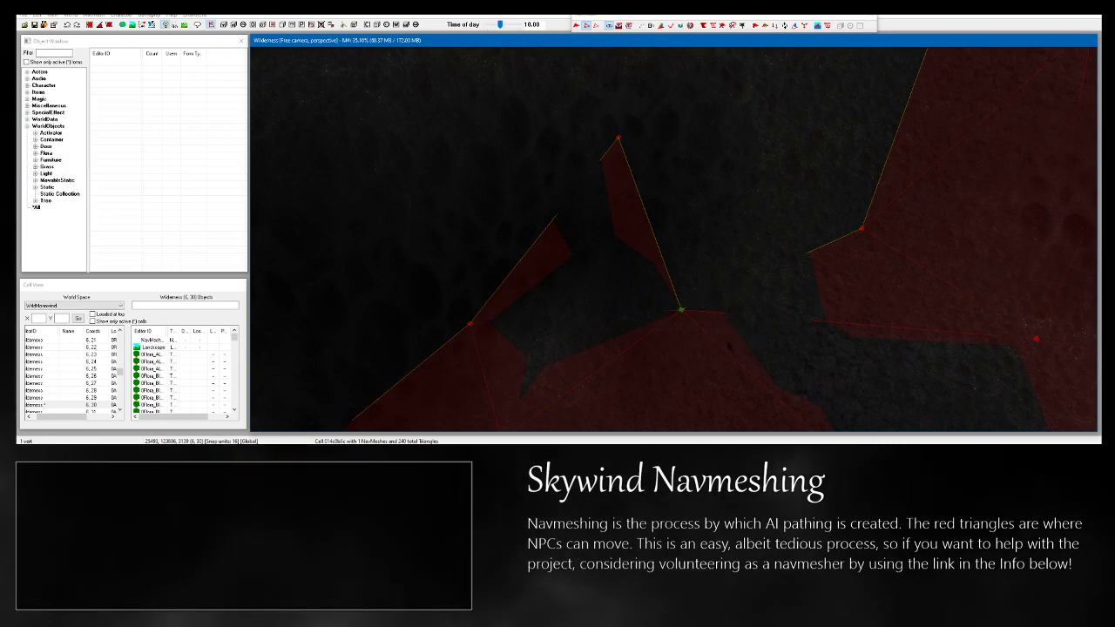
Close the gaps between the sloping navmesh patch and the adjoining patch with two triangles.
{"action": "mouse_move", "coordinate": [784, 188]}
{"action": "middle_mouse_down", "text": "shift"}
{"action": "mouse_move", "coordinate": [760, 172]}
{"action": "mouse_move", "coordinate": [768, 183]}
{"action": "middle_mouse_up", "text": "shift"}
{"action": "middle_click_drag", "start_coordinate": [886, 333], "coordinate": [712, 263], "text": "shift"}
{"action": "key", "text": "a"}
{"action": "middle_click_drag", "start_coordinate": [694, 344], "coordinate": [635, 179], "text": "shift"}
{"action": "mouse_move", "coordinate": [702, 268]}
{"action": "middle_mouse_down", "text": "shift"}
{"action": "mouse_move", "coordinate": [676, 253]}
{"action": "mouse_move", "coordinate": [705, 250]}
{"action": "middle_mouse_up", "text": "shift"}
{"action": "key", "text": "a"}
Extend the navmesh from its outer vertex to a new vertex at the cell border line.
{"action": "middle_click_drag", "start_coordinate": [739, 78], "coordinate": [749, 205]}
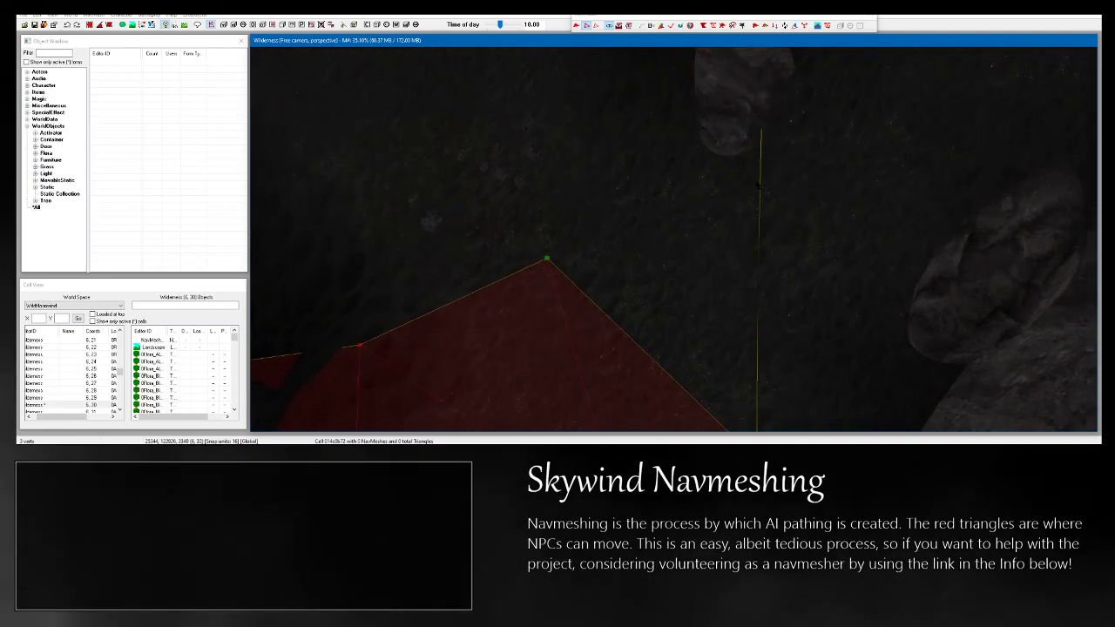
{"action": "left_click_drag", "start_coordinate": [767, 194], "coordinate": [1002, 216]}
{"action": "middle_click_drag", "start_coordinate": [1002, 216], "coordinate": [1060, 390]}
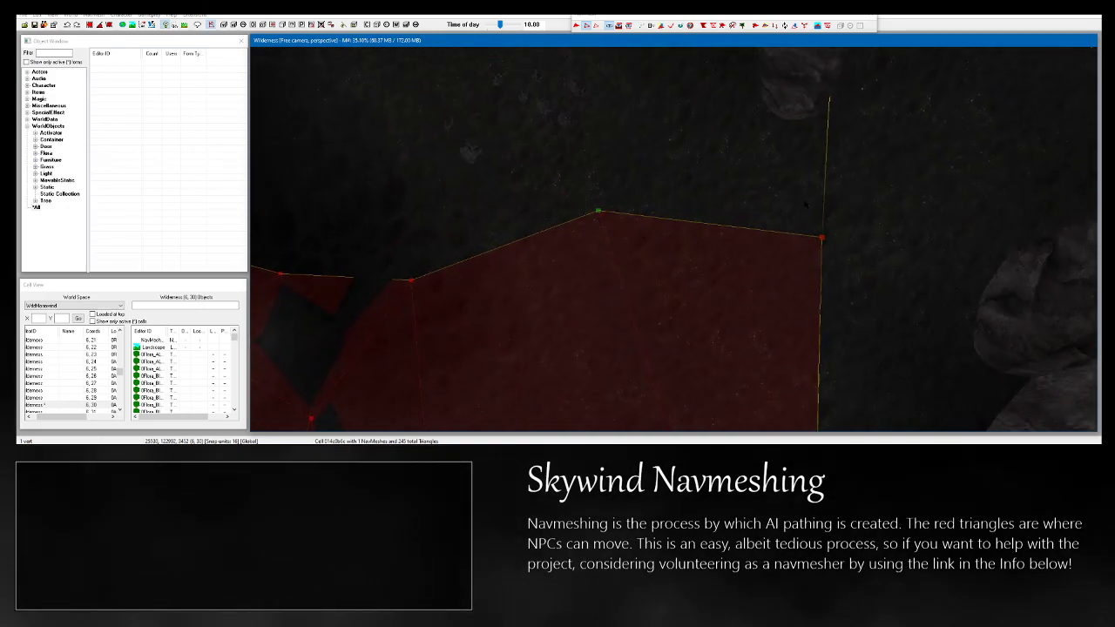
Add a triangle from the two outer vertices toward the boulder and place its new vertex just short of it.
{"action": "middle_click_drag", "start_coordinate": [854, 279], "coordinate": [788, 271], "text": "shift"}
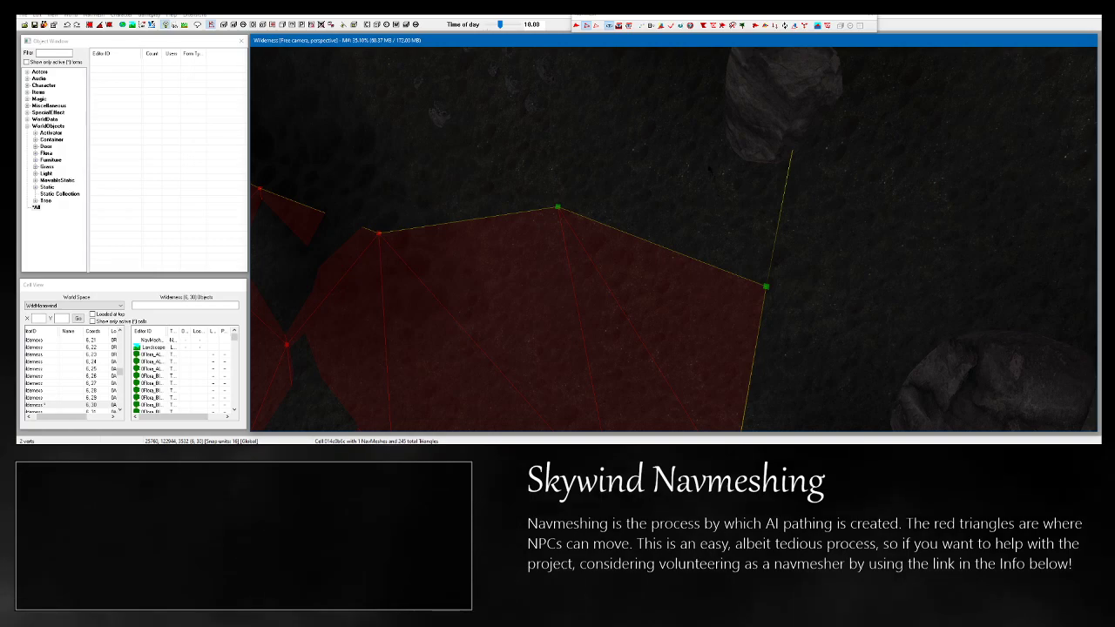
{"action": "middle_click_drag", "start_coordinate": [705, 165], "coordinate": [723, 187], "text": "shift"}
{"action": "left_click_drag", "start_coordinate": [704, 164], "coordinate": [692, 205]}
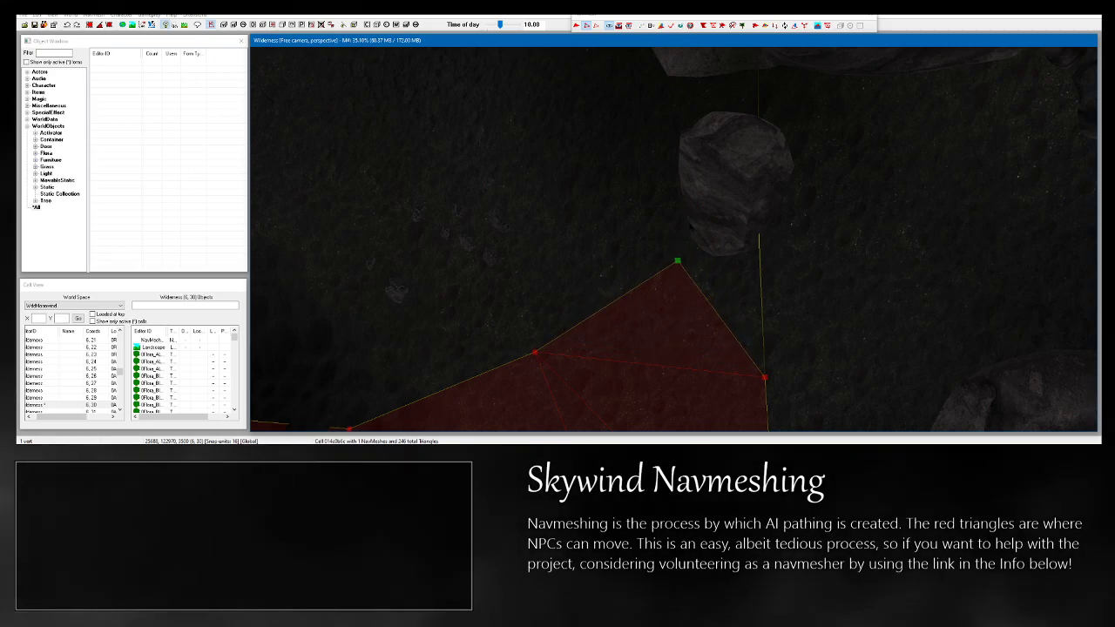
Add a new vertex beside the boulder, forming a triangle, and move it onto the cell border line.
{"action": "mouse_move", "coordinate": [772, 382]}
{"action": "middle_mouse_down", "text": "shift"}
{"action": "mouse_move", "coordinate": [785, 377]}
{"action": "mouse_move", "coordinate": [783, 362]}
{"action": "middle_mouse_up", "text": "shift"}
{"action": "scroll", "coordinate": [786, 377], "scroll_direction": "up", "scroll_amount": 6}
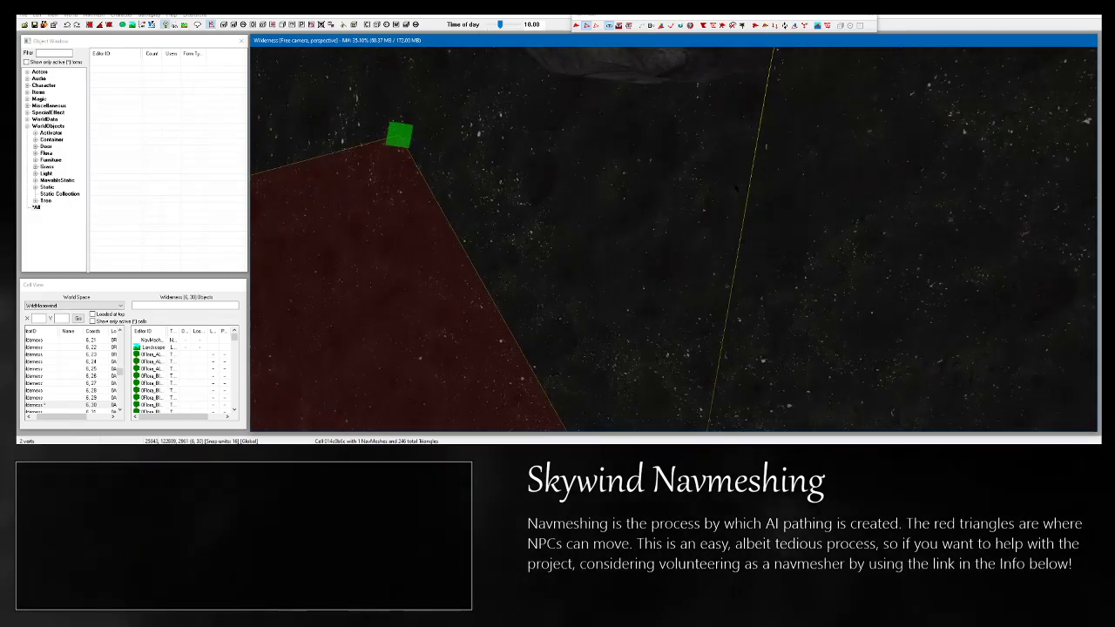
{"action": "right_click", "coordinate": [735, 175], "text": "ctrl"}
{"action": "left_click", "coordinate": [736, 176]}
{"action": "left_click_drag", "start_coordinate": [737, 176], "coordinate": [760, 185]}
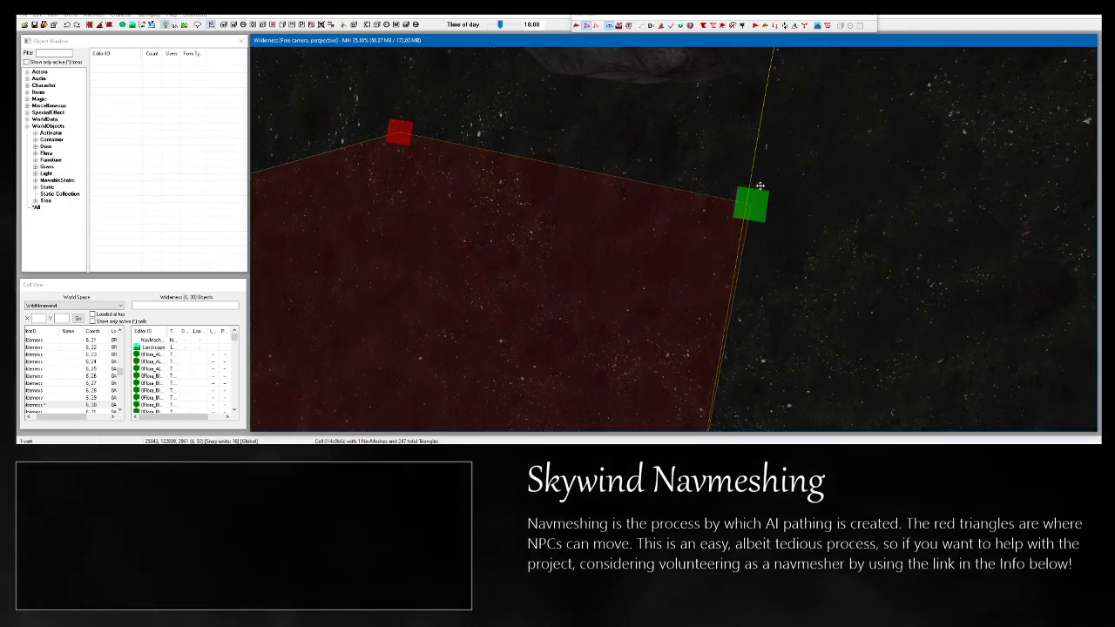
{"action": "scroll", "coordinate": [698, 273], "scroll_direction": "down", "scroll_amount": 6}
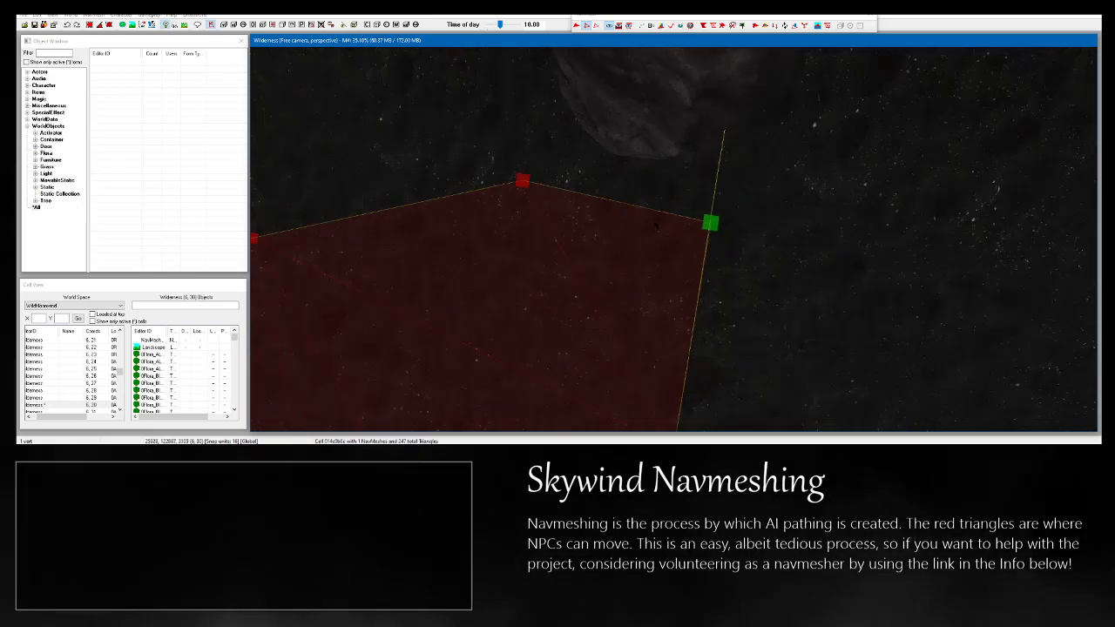
Extend the navmesh outward from two outer edge vertices with new triangles and adjust the new patch's outer corners.
{"action": "middle_click_drag", "start_coordinate": [697, 274], "coordinate": [671, 197], "text": "shift"}
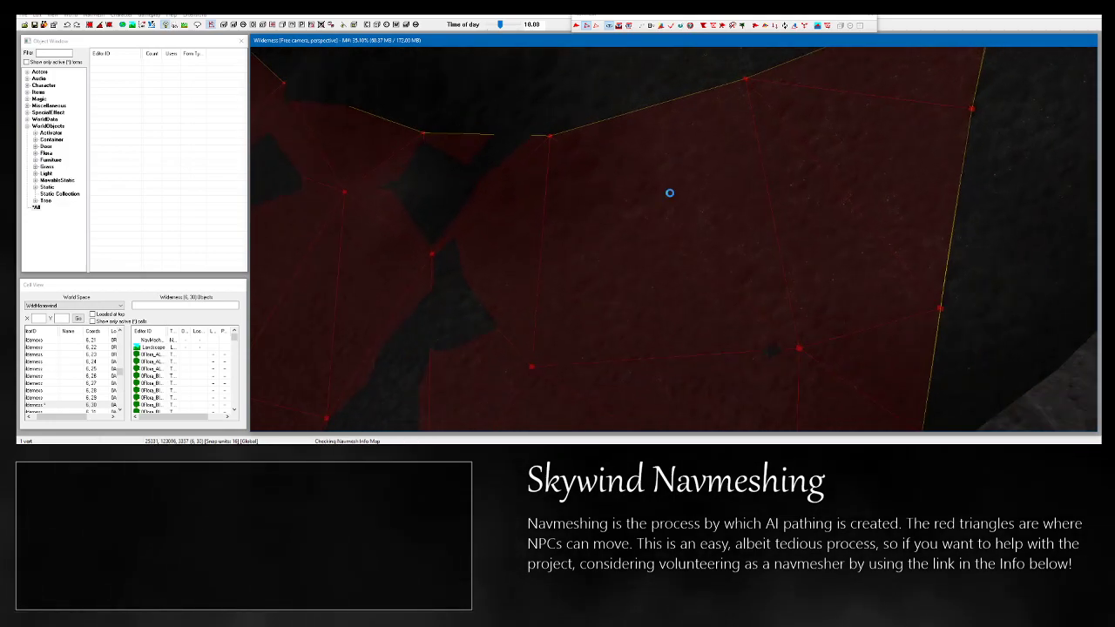
{"action": "left_click", "coordinate": [550, 136]}
{"action": "middle_click_drag", "start_coordinate": [549, 136], "coordinate": [590, 209], "text": "shift"}
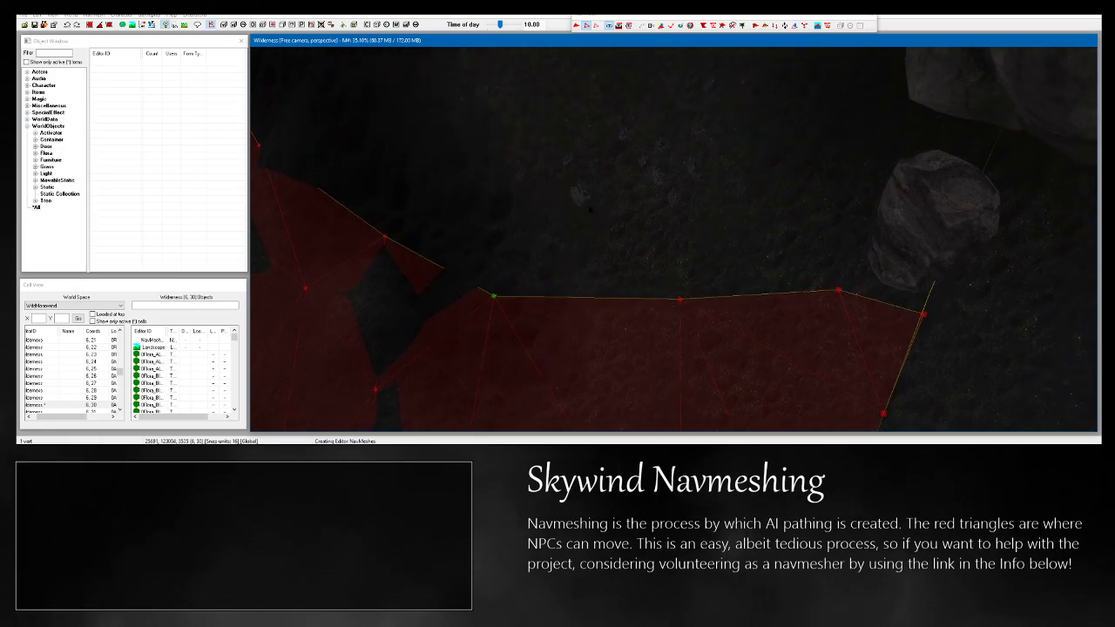
{"action": "left_click", "coordinate": [679, 299], "text": "ctrl"}
{"action": "middle_click_drag", "start_coordinate": [679, 298], "coordinate": [649, 270], "text": "shift"}
{"action": "middle_click_drag", "start_coordinate": [465, 109], "coordinate": [471, 284], "text": "shift"}
{"action": "right_click", "coordinate": [633, 216], "text": "ctrl"}
{"action": "mouse_move", "coordinate": [633, 216]}
{"action": "middle_mouse_down", "text": "shift"}
{"action": "mouse_move", "coordinate": [633, 165]}
{"action": "mouse_move", "coordinate": [629, 229]}
{"action": "middle_mouse_up", "text": "shift"}
{"action": "left_click_drag", "start_coordinate": [633, 217], "coordinate": [633, 244]}
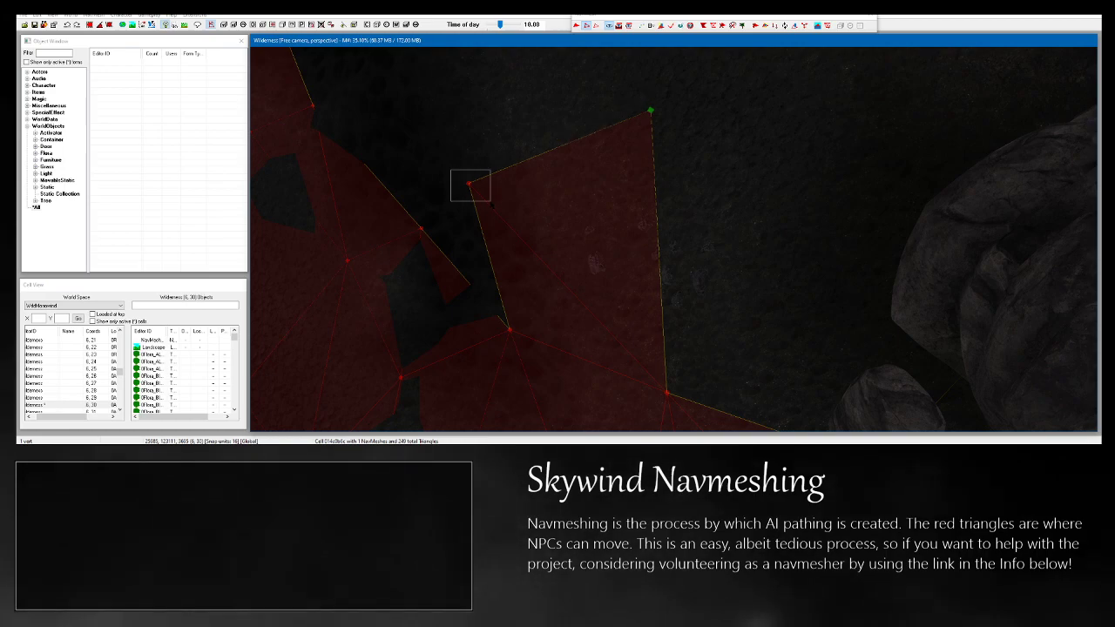
{"action": "left_click_drag", "start_coordinate": [469, 184], "coordinate": [468, 177]}
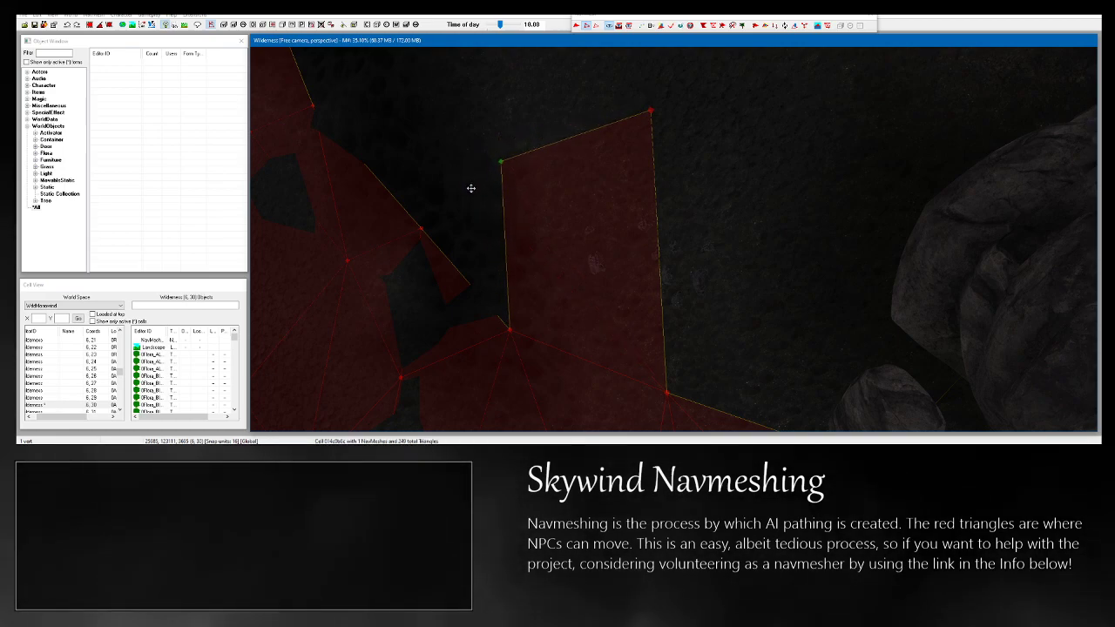
Extend the navmesh outward from its outer edge vertices with two new triangles over the open ground.
{"action": "middle_click_drag", "start_coordinate": [504, 165], "coordinate": [568, 164], "text": "shift"}
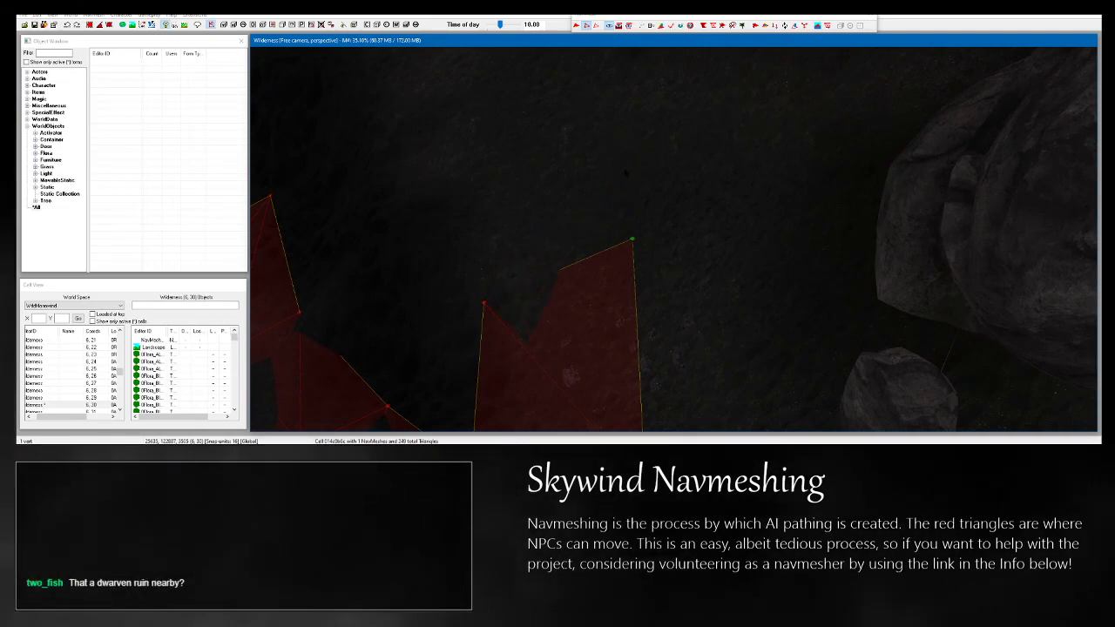
{"action": "middle_click_drag", "start_coordinate": [625, 172], "coordinate": [651, 114], "text": "shift"}
{"action": "scroll", "coordinate": [627, 134], "scroll_direction": "up", "scroll_amount": 5}
{"action": "middle_click_drag", "start_coordinate": [627, 284], "coordinate": [831, 406], "text": "shift"}
{"action": "scroll", "coordinate": [674, 239], "scroll_direction": "up", "scroll_amount": 5}
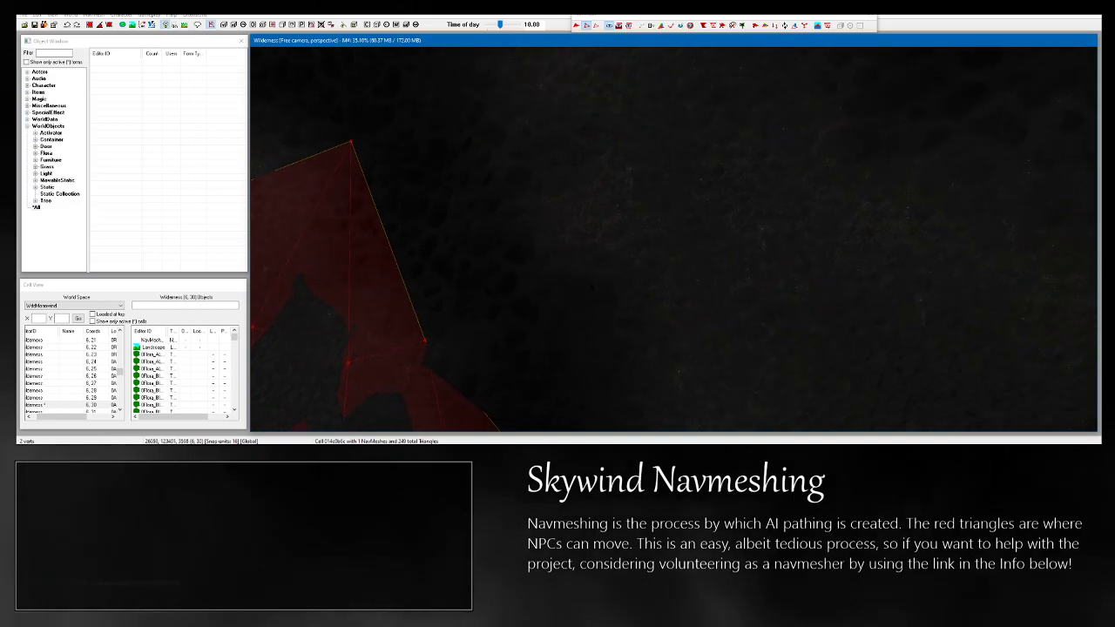
{"action": "middle_click_drag", "start_coordinate": [547, 299], "coordinate": [777, 229], "text": "shift"}
{"action": "scroll", "coordinate": [777, 229], "scroll_direction": "up", "scroll_amount": 4}
{"action": "scroll", "coordinate": [777, 229], "scroll_direction": "up", "scroll_amount": 3}
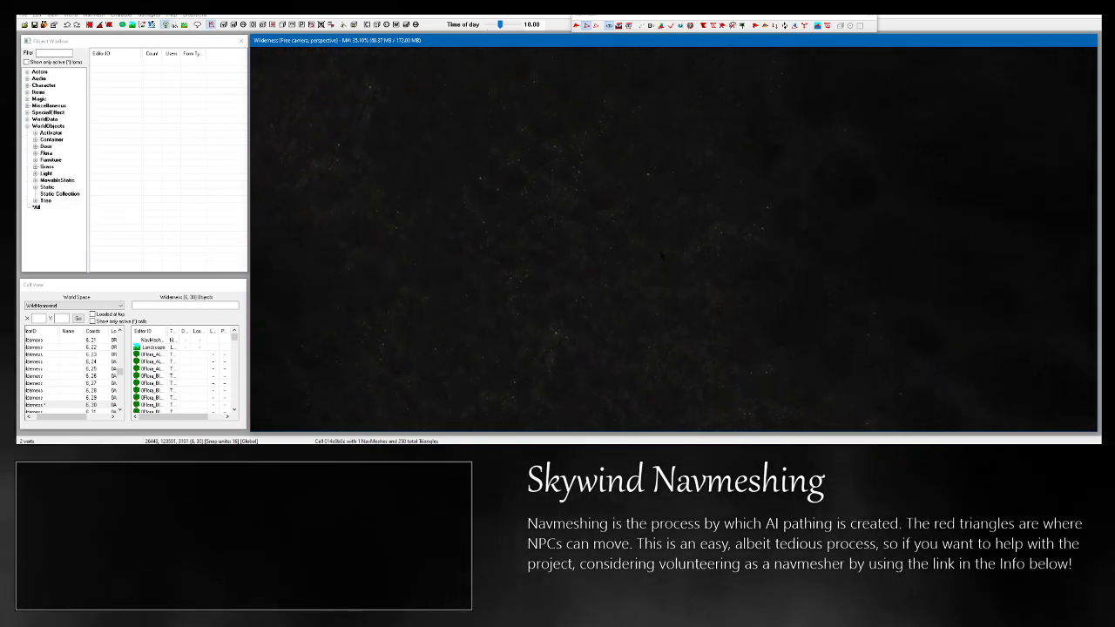
{"action": "scroll", "coordinate": [561, 212], "scroll_direction": "down", "scroll_amount": 3}
{"action": "middle_click_drag", "start_coordinate": [560, 212], "coordinate": [622, 208], "text": "shift"}
{"action": "scroll", "coordinate": [622, 207], "scroll_direction": "down", "scroll_amount": 3}
{"action": "middle_click_drag", "start_coordinate": [623, 208], "coordinate": [921, 166]}
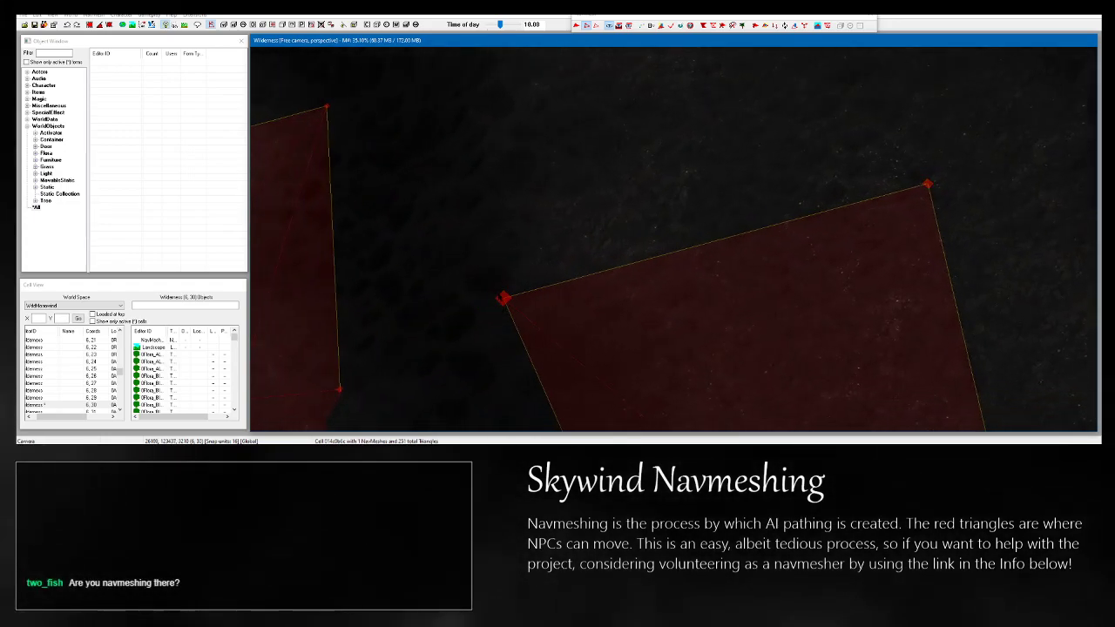
Move the new patch's inner corner vertex into place on the ground along the slope.
{"action": "left_click_drag", "start_coordinate": [504, 299], "coordinate": [508, 347]}
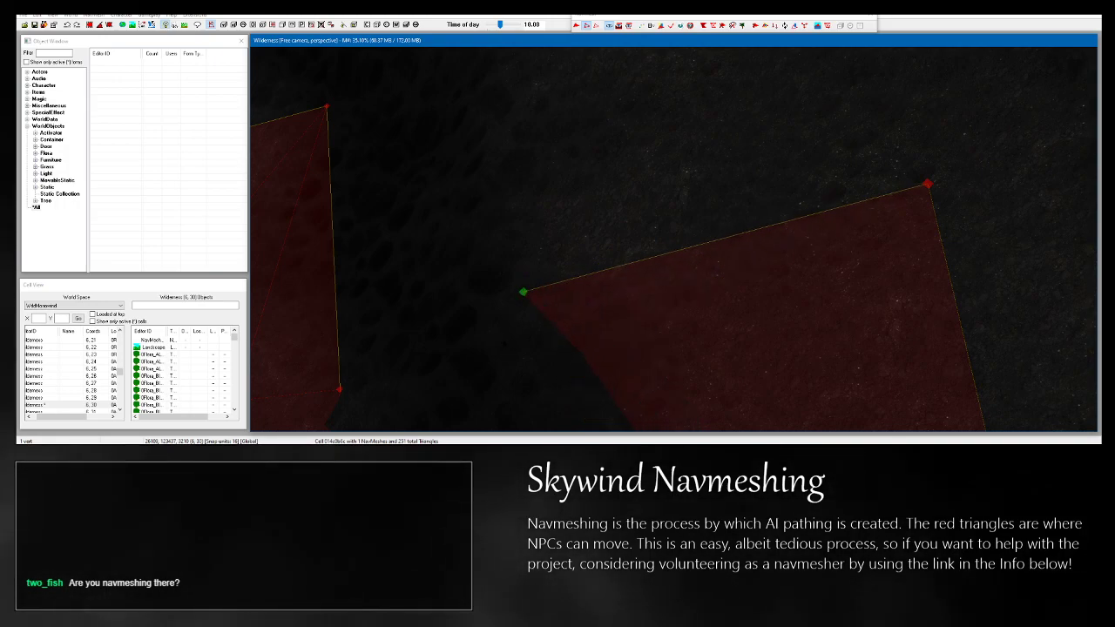
{"action": "middle_click_drag", "start_coordinate": [505, 344], "coordinate": [576, 305]}
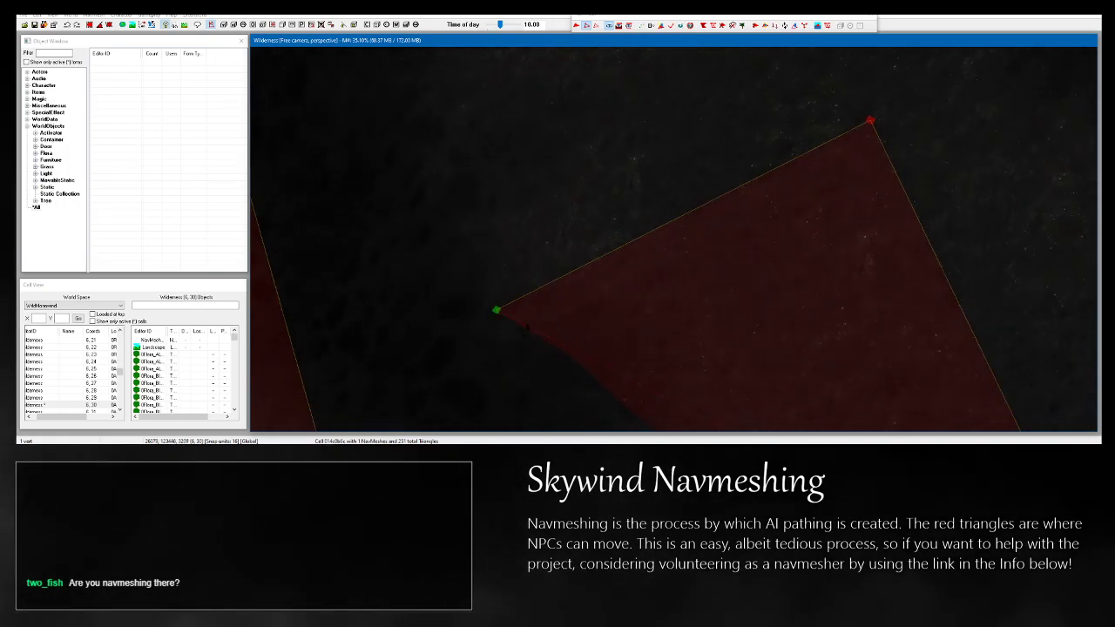
{"action": "scroll", "coordinate": [576, 304], "scroll_direction": "down", "scroll_amount": 3}
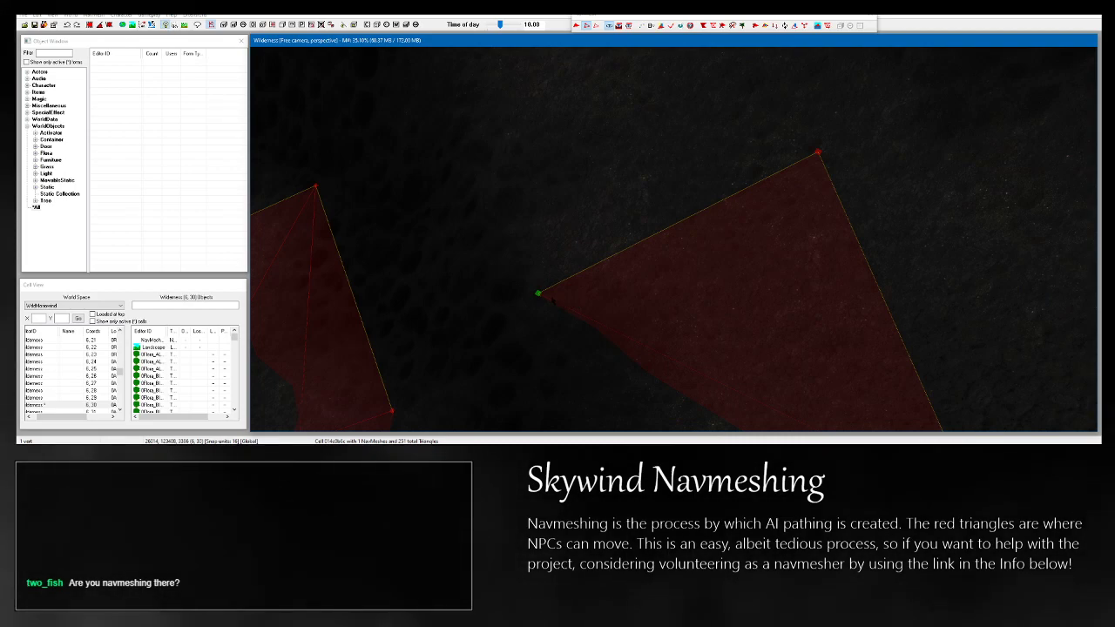
{"action": "middle_click_drag", "start_coordinate": [565, 296], "coordinate": [698, 294], "text": "shift"}
{"action": "scroll", "coordinate": [770, 370], "scroll_direction": "down", "scroll_amount": 3}
{"action": "left_click_drag", "start_coordinate": [543, 275], "coordinate": [559, 286]}
{"action": "middle_click_drag", "start_coordinate": [559, 287], "coordinate": [714, 198], "text": "shift"}
Fill two notches in the navmesh edges, each with a triangle between three existing vertices.
{"action": "middle_click_drag", "start_coordinate": [773, 347], "coordinate": [742, 336], "text": "shift"}
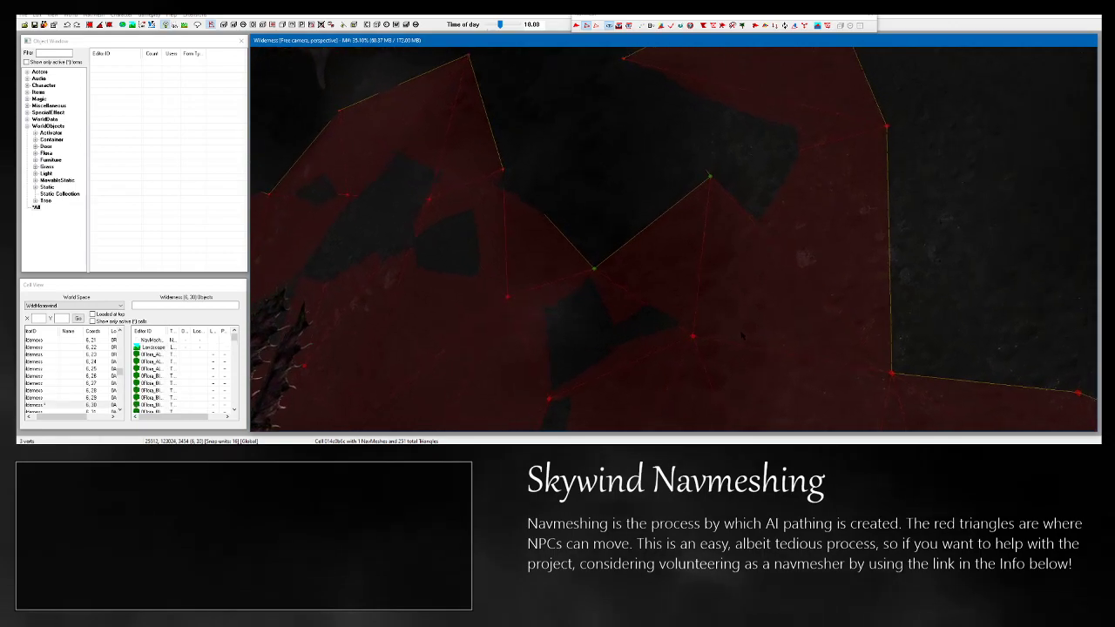
{"action": "mouse_move", "coordinate": [839, 327]}
{"action": "middle_mouse_down", "text": "shift"}
{"action": "mouse_move", "coordinate": [923, 309]}
{"action": "mouse_move", "coordinate": [827, 346]}
{"action": "middle_mouse_up", "text": "shift"}
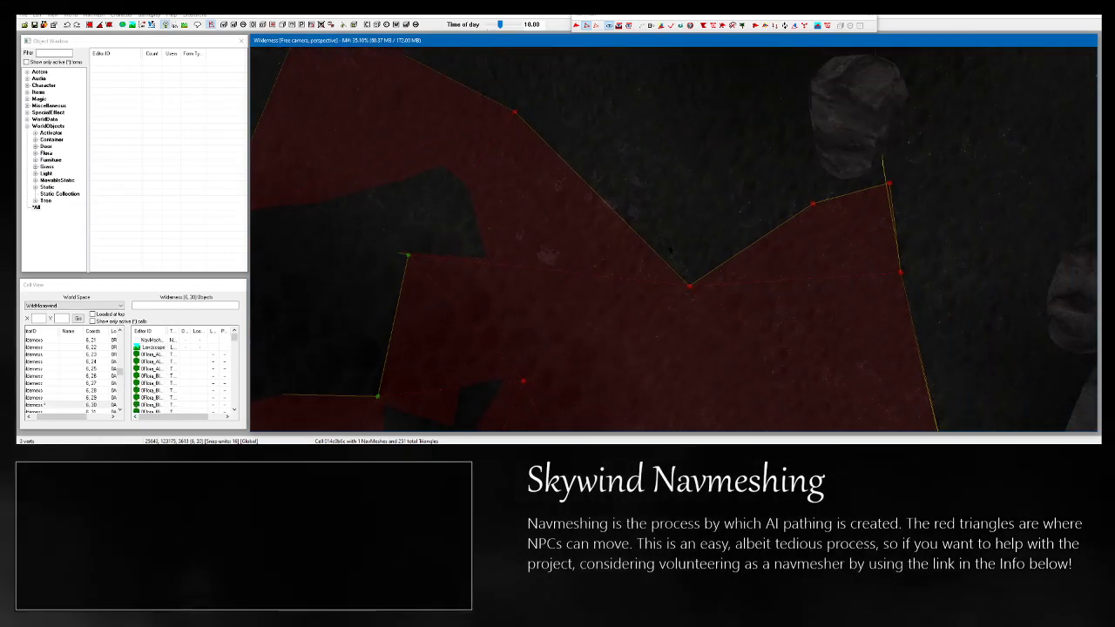
{"action": "left_click_drag", "start_coordinate": [668, 268], "coordinate": [710, 305], "text": "ctrl"}
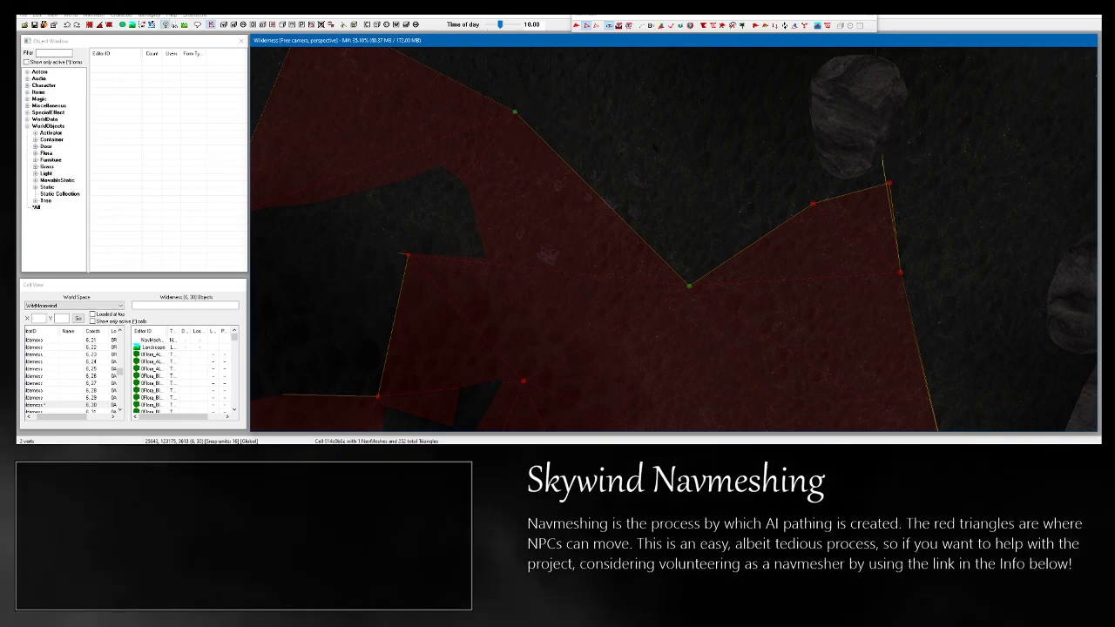
{"action": "left_click_drag", "start_coordinate": [778, 178], "coordinate": [845, 233], "text": "ctrl"}
{"action": "mouse_move", "coordinate": [825, 229]}
{"action": "middle_mouse_down", "text": "shift"}
{"action": "mouse_move", "coordinate": [766, 200]}
{"action": "mouse_move", "coordinate": [728, 217]}
{"action": "mouse_move", "coordinate": [821, 411]}
{"action": "mouse_move", "coordinate": [828, 279]}
{"action": "mouse_move", "coordinate": [815, 215]}
{"action": "middle_mouse_up", "text": "shift"}
{"action": "key", "text": "a"}
{"action": "scroll", "coordinate": [775, 296], "scroll_direction": "up", "scroll_amount": 4}
{"action": "scroll", "coordinate": [815, 215], "scroll_direction": "up", "scroll_amount": 1}
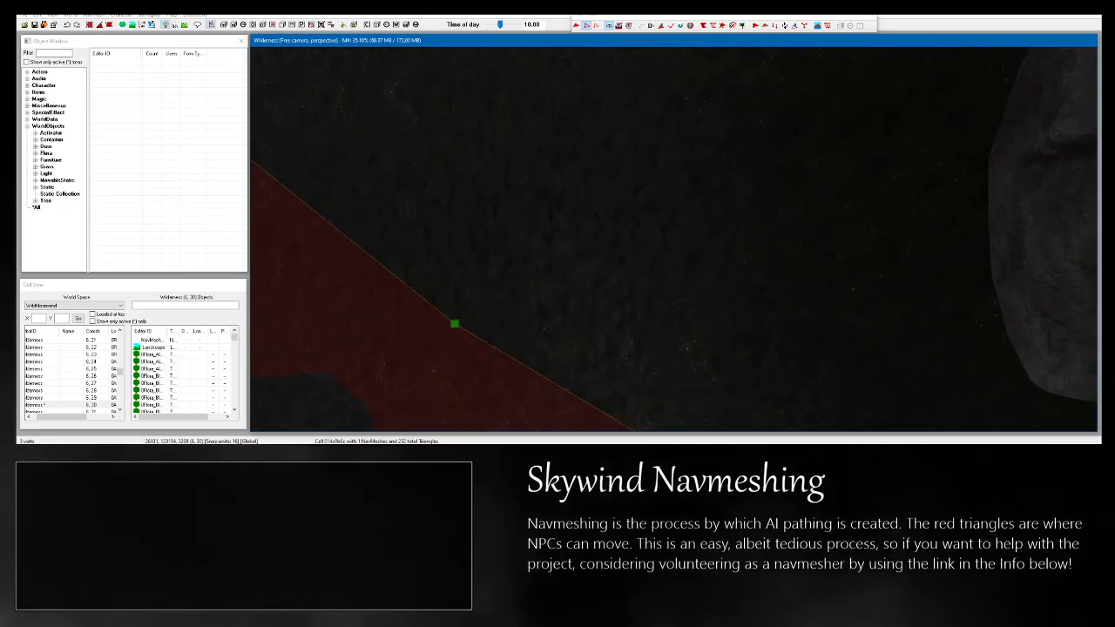
Add a new vertex beside the large boulder, forming a triangle, and move it just short of the rock.
{"action": "right_click", "coordinate": [953, 183], "text": "ctrl"}
{"action": "middle_click_drag", "start_coordinate": [954, 182], "coordinate": [945, 213], "text": "shift"}
{"action": "left_click_drag", "start_coordinate": [955, 184], "coordinate": [946, 224]}
{"action": "middle_click_drag", "start_coordinate": [946, 224], "coordinate": [871, 222], "text": "shift"}
{"action": "scroll", "coordinate": [871, 222], "scroll_direction": "down", "scroll_amount": 3}
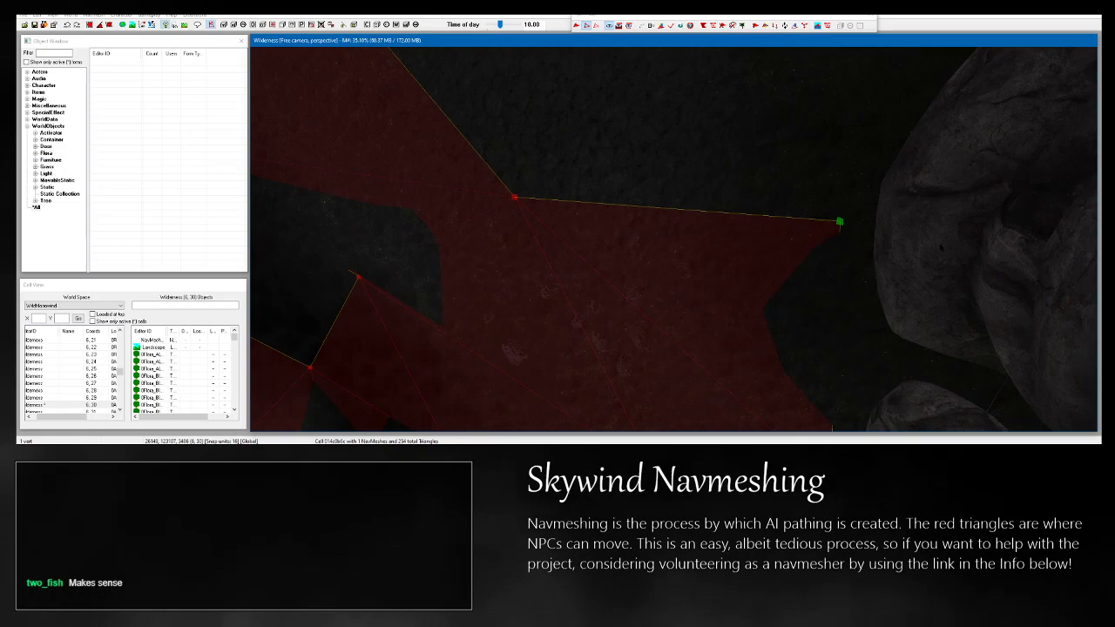
Adjust the patch's inner corner vertex and add a triangle outward from the two outer vertices.
{"action": "middle_click_drag", "start_coordinate": [610, 226], "coordinate": [958, 313]}
{"action": "middle_click_drag", "start_coordinate": [812, 237], "coordinate": [754, 227]}
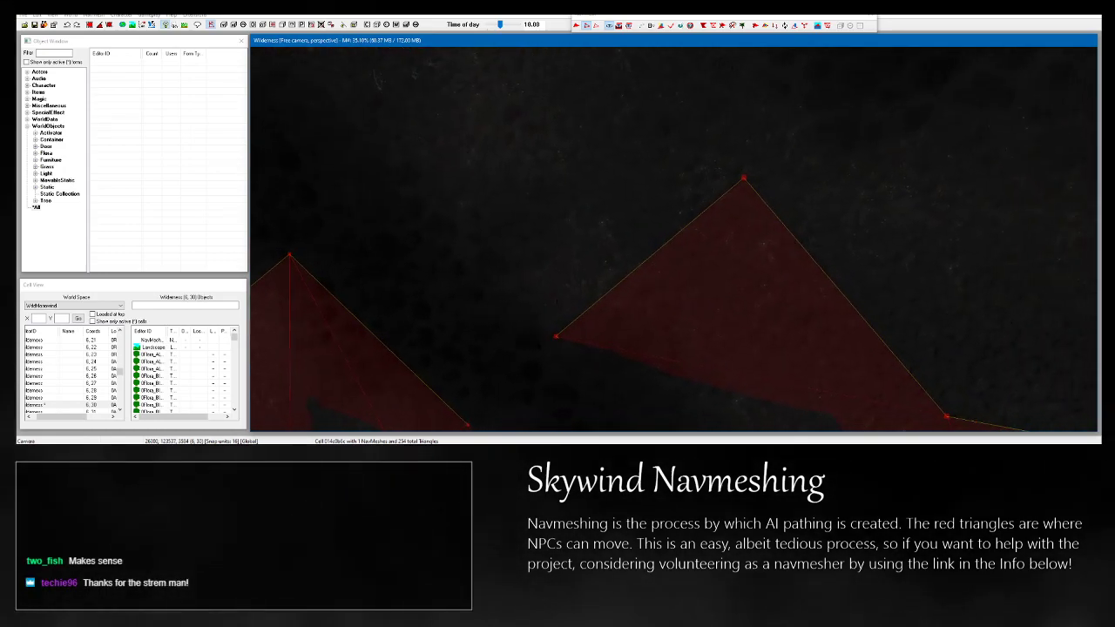
{"action": "middle_click_drag", "start_coordinate": [547, 330], "coordinate": [579, 277]}
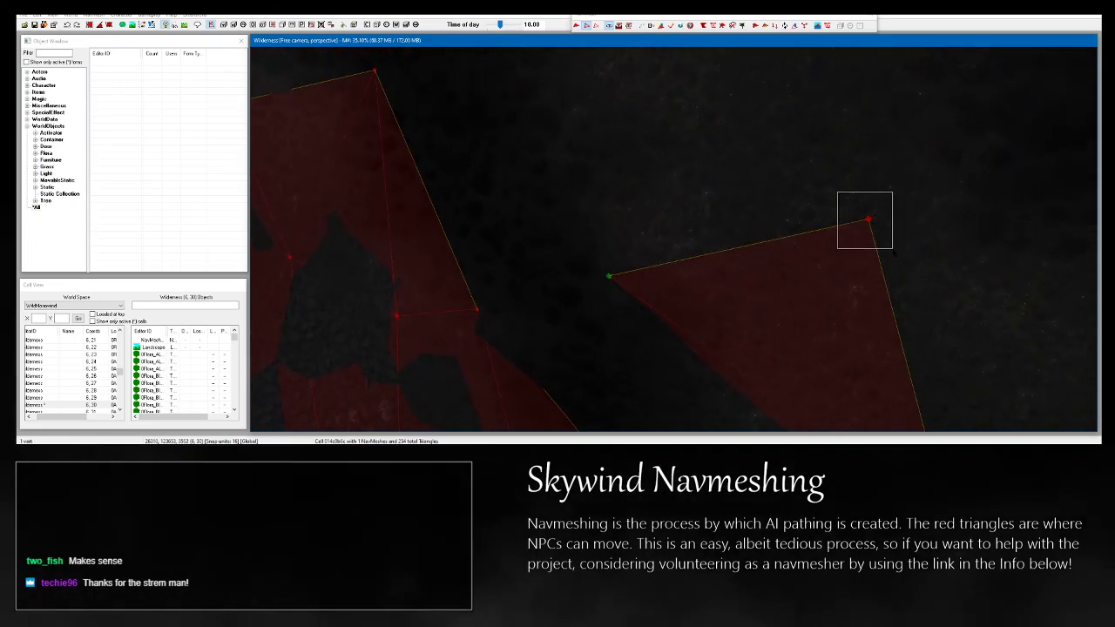
{"action": "middle_click_drag", "start_coordinate": [878, 255], "coordinate": [528, 225], "text": "shift"}
{"action": "scroll", "coordinate": [529, 226], "scroll_direction": "up", "scroll_amount": 3}
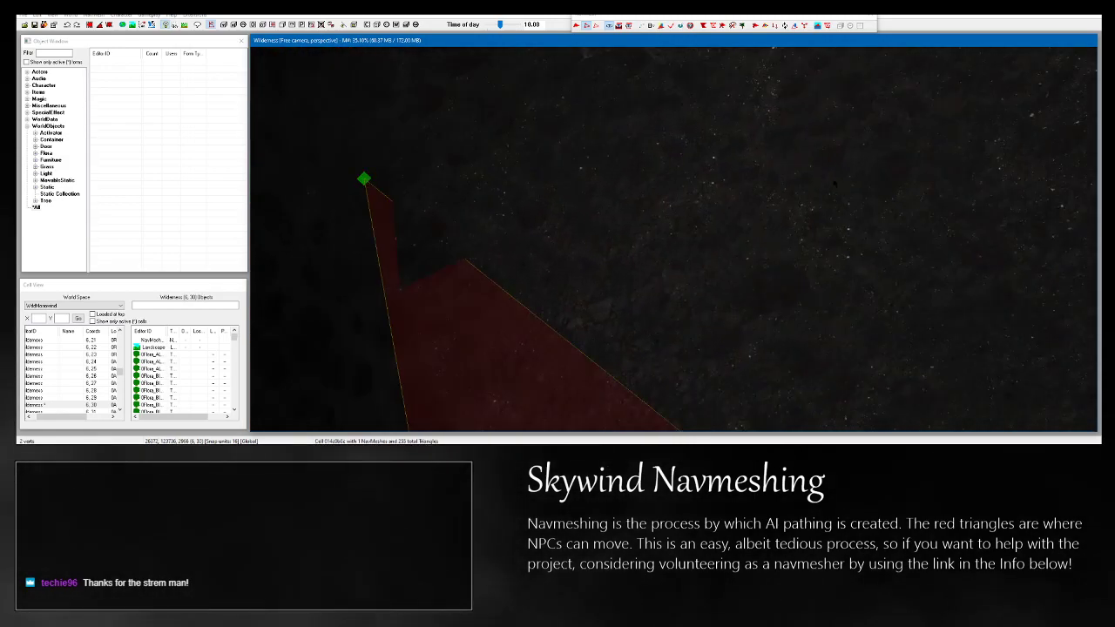
Add a second triangle from the newest vertex across the open ground toward the small rocks.
{"action": "scroll", "coordinate": [834, 184], "scroll_direction": "down", "scroll_amount": 7}
{"action": "middle_click_drag", "start_coordinate": [835, 184], "coordinate": [772, 251], "text": "shift"}
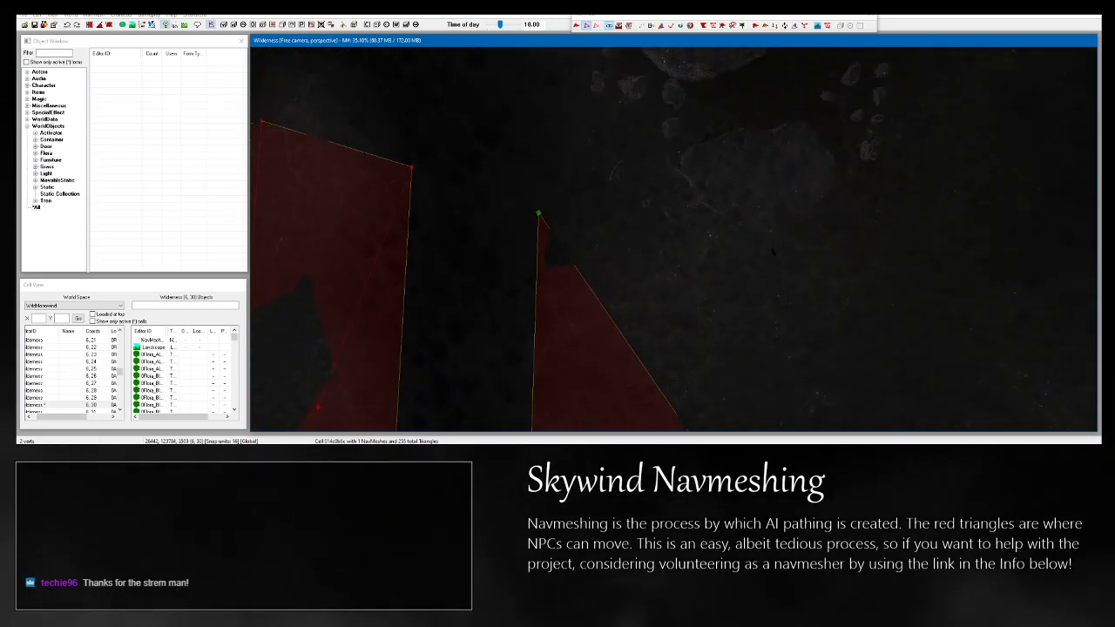
{"action": "scroll", "coordinate": [773, 250], "scroll_direction": "up", "scroll_amount": 6}
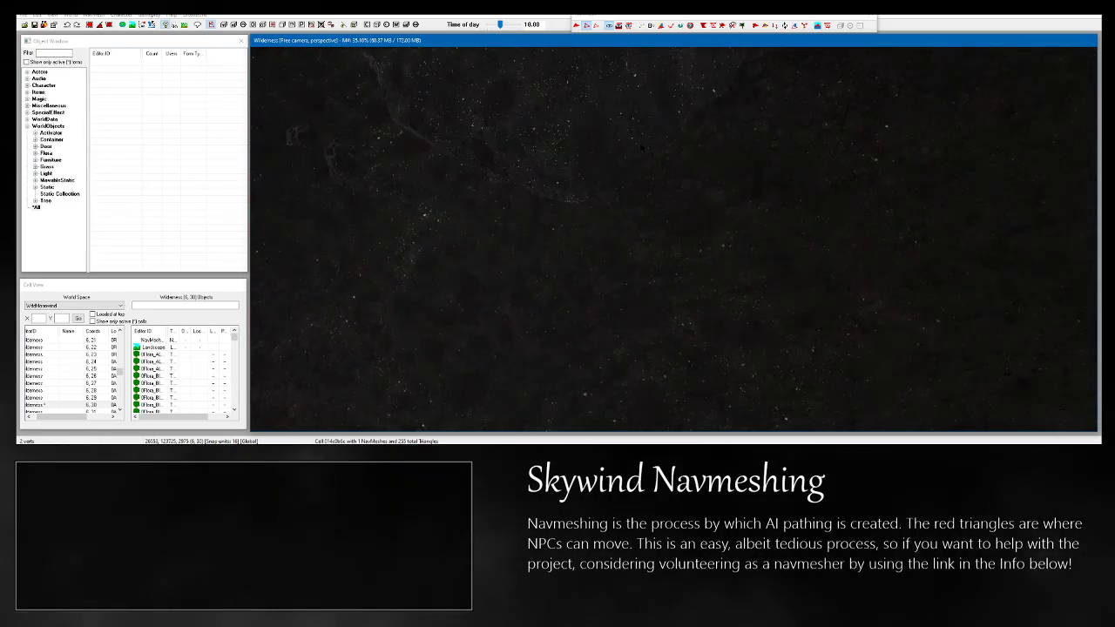
{"action": "scroll", "coordinate": [773, 251], "scroll_direction": "down", "scroll_amount": 3}
{"action": "mouse_move", "coordinate": [772, 251]}
{"action": "middle_mouse_down", "text": "shift"}
{"action": "mouse_move", "coordinate": [755, 216]}
{"action": "mouse_move", "coordinate": [772, 249]}
{"action": "middle_mouse_up", "text": "shift"}
{"action": "middle_click_drag", "start_coordinate": [488, 148], "coordinate": [953, 300]}
{"action": "middle_click_drag", "start_coordinate": [754, 300], "coordinate": [759, 262], "text": "shift"}
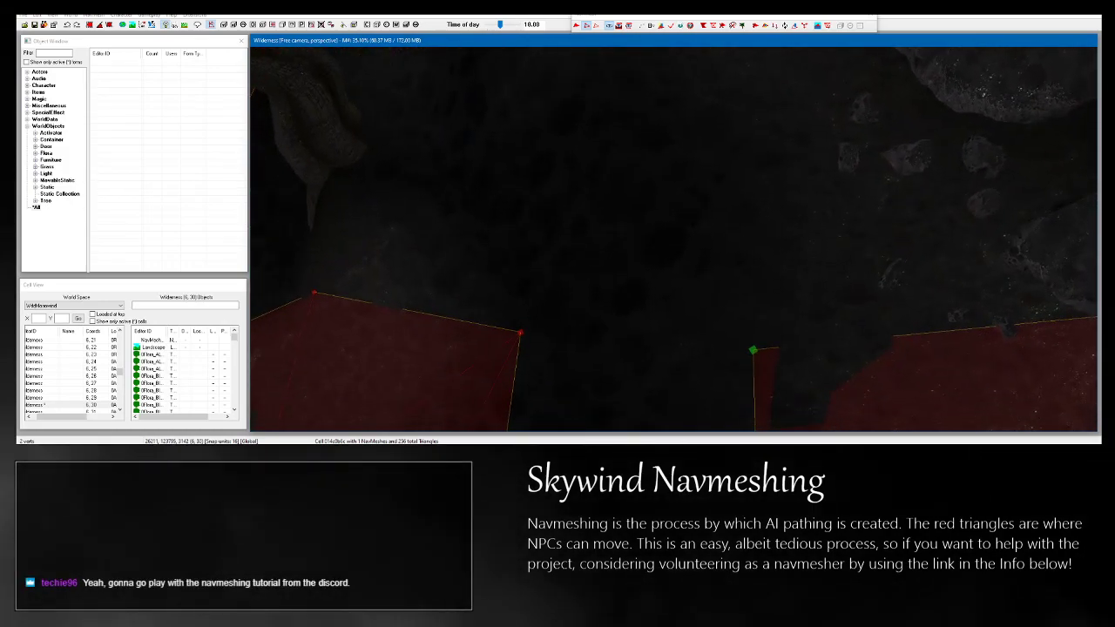
Extend the navmesh with two more triangles up to the next large boulder and pull the outer corner slightly away from it.
{"action": "middle_click_drag", "start_coordinate": [759, 261], "coordinate": [678, 292], "text": "shift"}
{"action": "scroll", "coordinate": [678, 291], "scroll_direction": "up", "scroll_amount": 3}
{"action": "right_click", "coordinate": [478, 313], "text": "ctrl"}
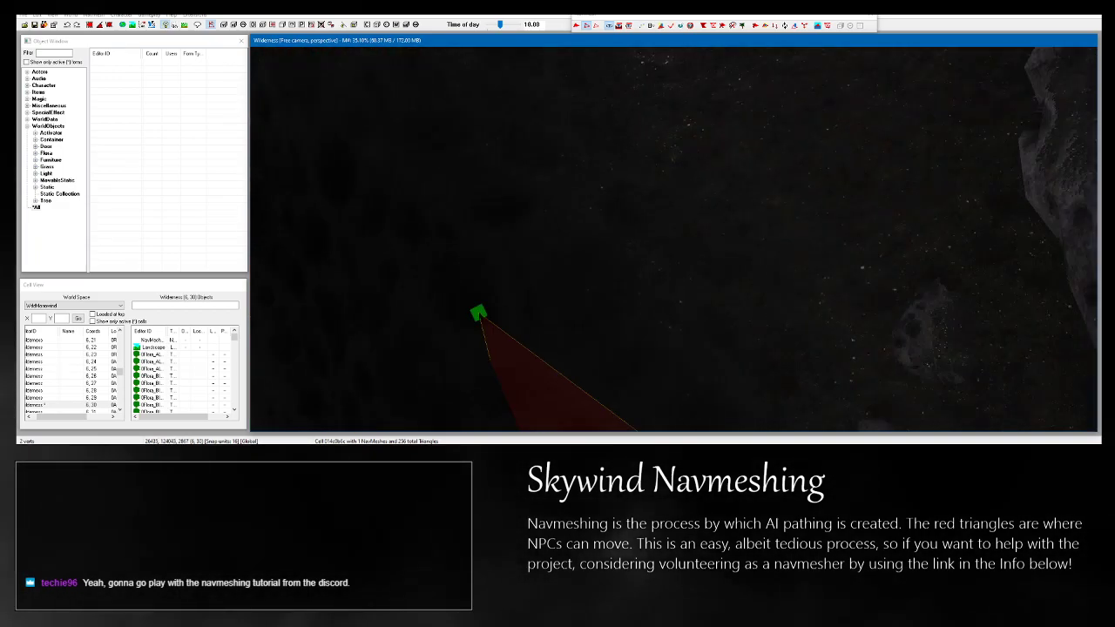
{"action": "scroll", "coordinate": [478, 313], "scroll_direction": "down", "scroll_amount": 3}
{"action": "middle_click_drag", "start_coordinate": [862, 224], "coordinate": [545, 199], "text": "shift"}
{"action": "middle_click_drag", "start_coordinate": [865, 190], "coordinate": [771, 190]}
{"action": "left_click_drag", "start_coordinate": [765, 223], "coordinate": [634, 380]}
{"action": "scroll", "coordinate": [597, 348], "scroll_direction": "down", "scroll_amount": 2}
{"action": "middle_click_drag", "start_coordinate": [635, 381], "coordinate": [592, 348], "text": "shift"}
{"action": "middle_click_drag", "start_coordinate": [593, 209], "coordinate": [944, 375]}
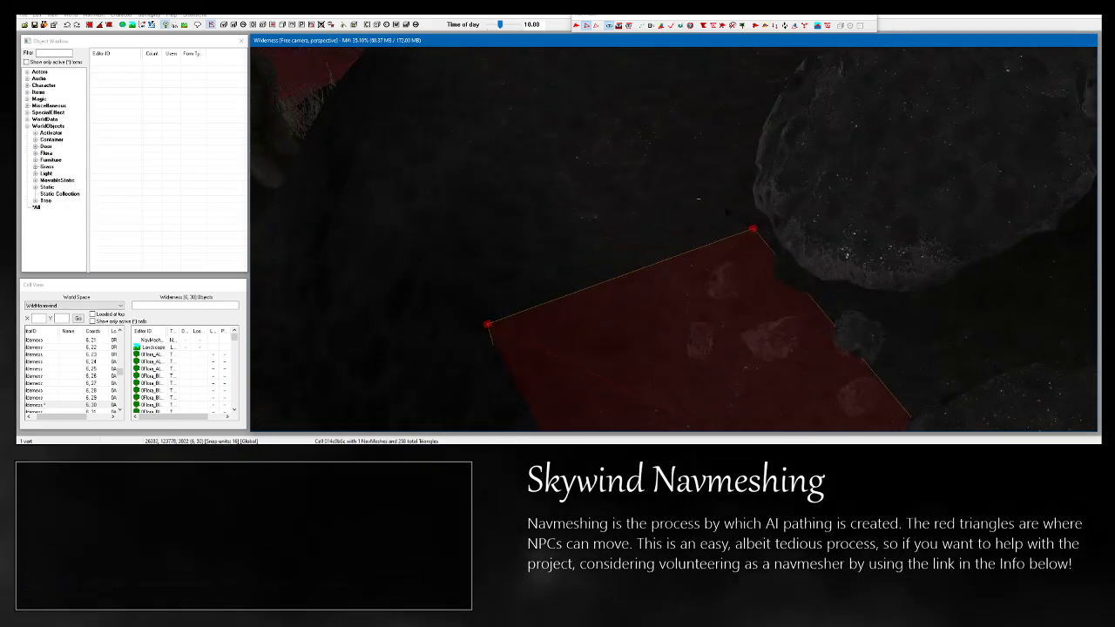
{"action": "left_click_drag", "start_coordinate": [753, 228], "coordinate": [745, 236]}
{"action": "middle_click_drag", "start_coordinate": [746, 236], "coordinate": [727, 267], "text": "shift"}
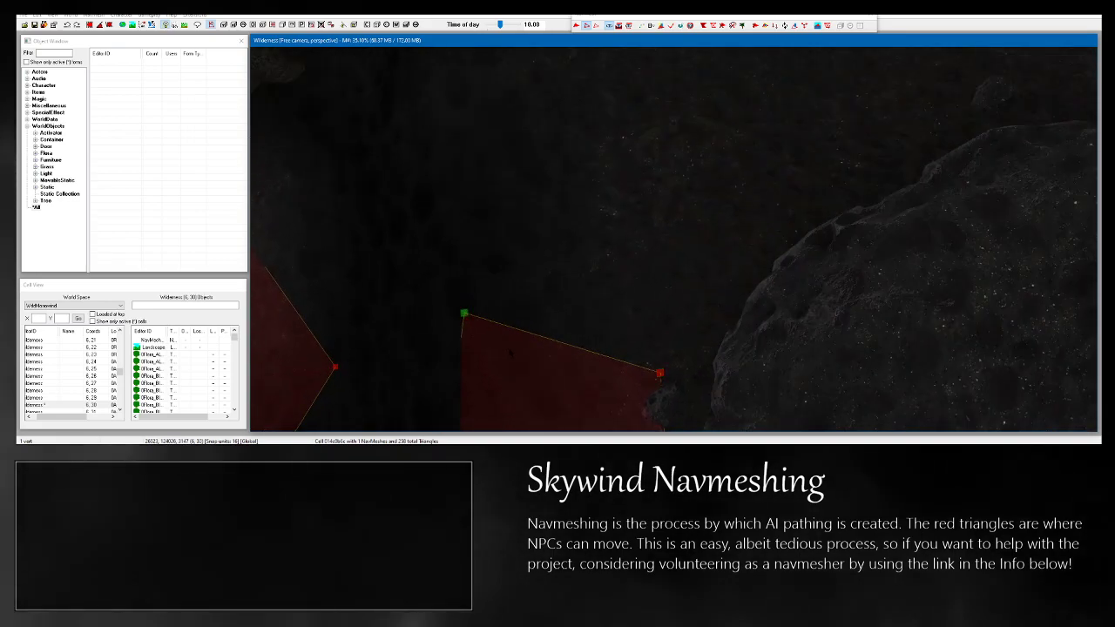
Add a triangle outward from the two outer vertices beside the boulder, with its new vertex along the slope.
{"action": "scroll", "coordinate": [673, 239], "scroll_direction": "up", "scroll_amount": 3}
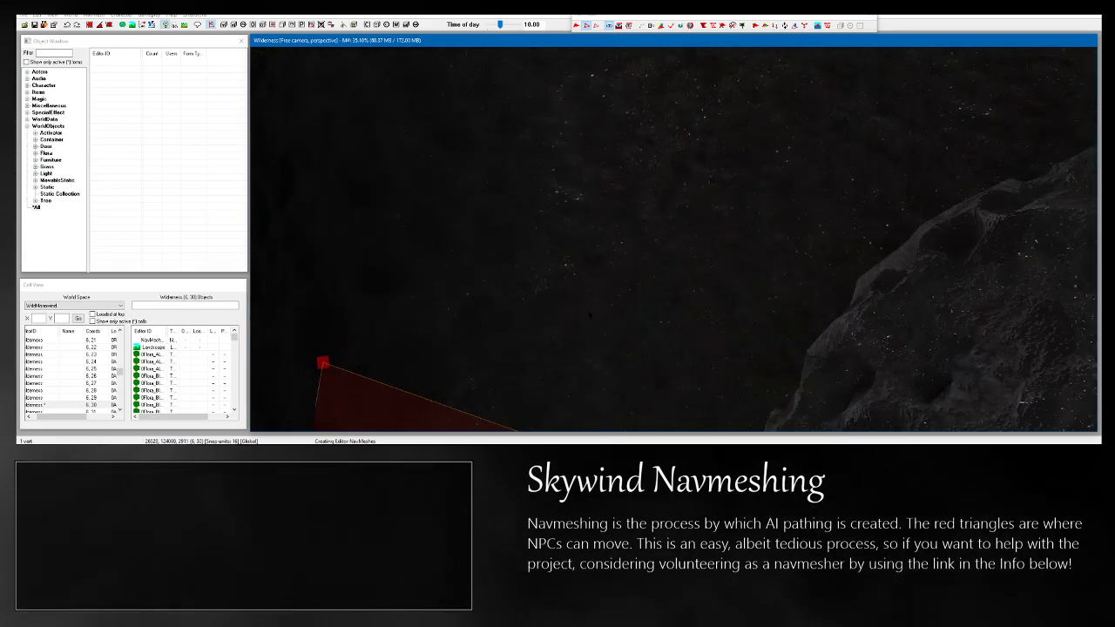
{"action": "scroll", "coordinate": [673, 239], "scroll_direction": "down", "scroll_amount": 4}
{"action": "middle_click_drag", "start_coordinate": [673, 240], "coordinate": [762, 289], "text": "shift"}
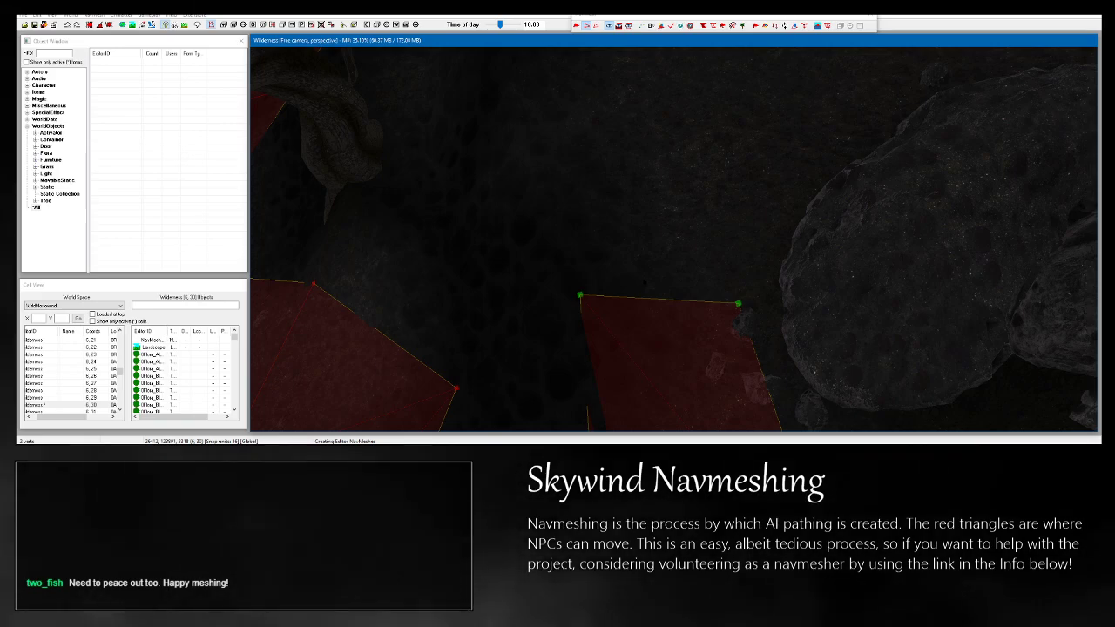
{"action": "scroll", "coordinate": [643, 284], "scroll_direction": "up", "scroll_amount": 3}
{"action": "mouse_move", "coordinate": [642, 284]}
{"action": "middle_mouse_down", "text": "shift"}
{"action": "mouse_move", "coordinate": [662, 218]}
{"action": "mouse_move", "coordinate": [643, 283]}
{"action": "middle_mouse_up", "text": "shift"}
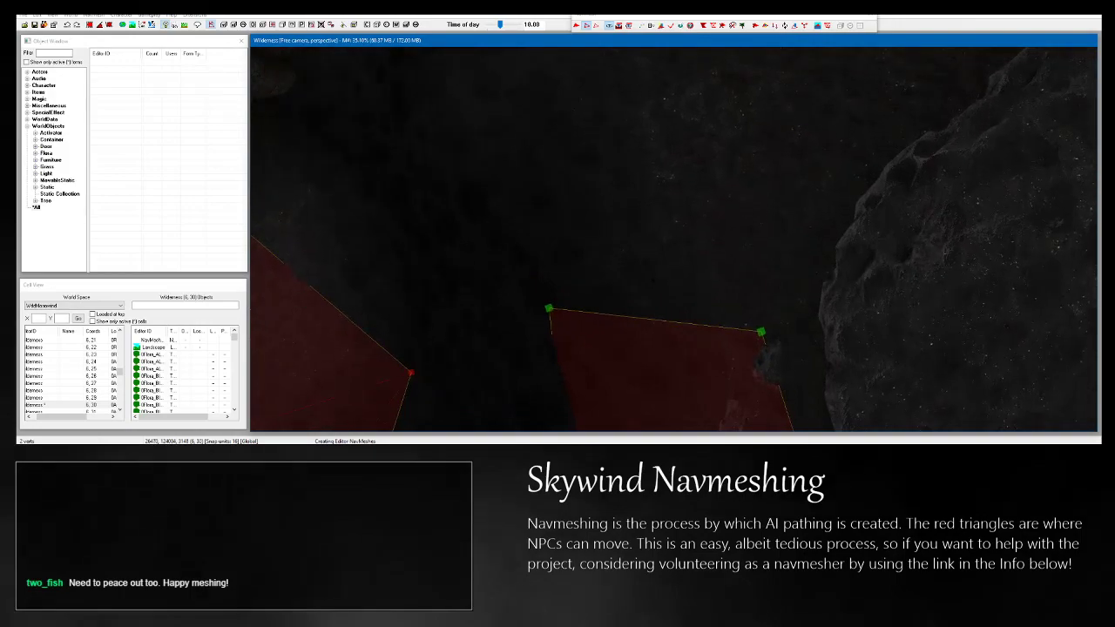
{"action": "scroll", "coordinate": [673, 239], "scroll_direction": "up", "scroll_amount": 5}
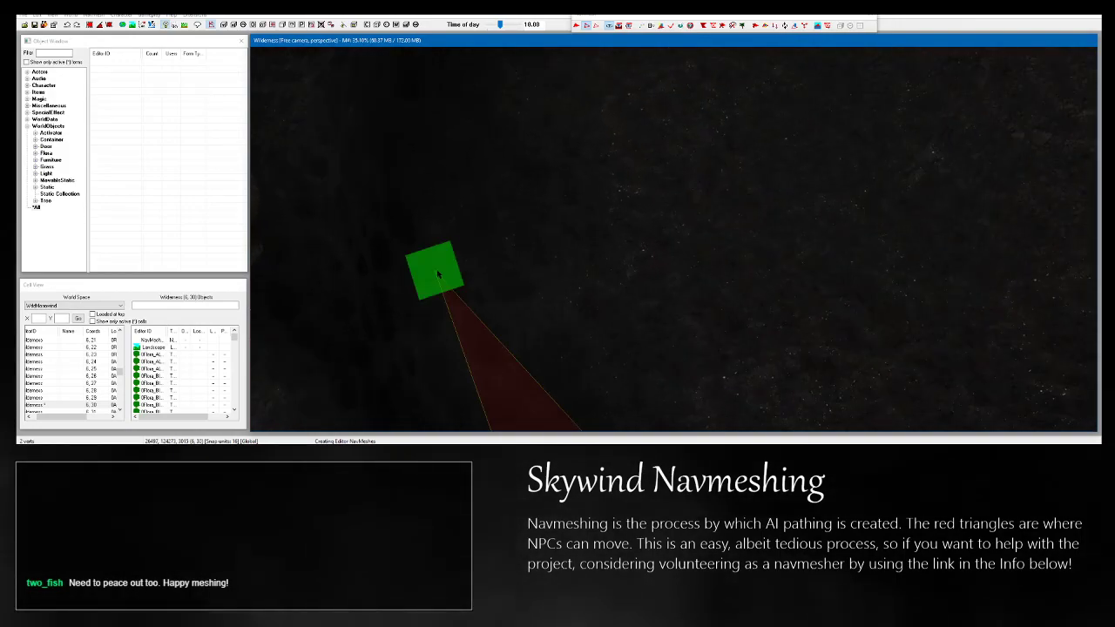
Move the new triangle's outer vertex back to fit the ground beside the slope.
{"action": "middle_click_drag", "start_coordinate": [438, 274], "coordinate": [438, 252], "text": "shift"}
{"action": "key", "text": "d"}
{"action": "left_click_drag", "start_coordinate": [435, 265], "coordinate": [532, 406]}
{"action": "middle_click_drag", "start_coordinate": [532, 406], "coordinate": [566, 374]}
{"action": "left_click_drag", "start_coordinate": [554, 343], "coordinate": [546, 339]}
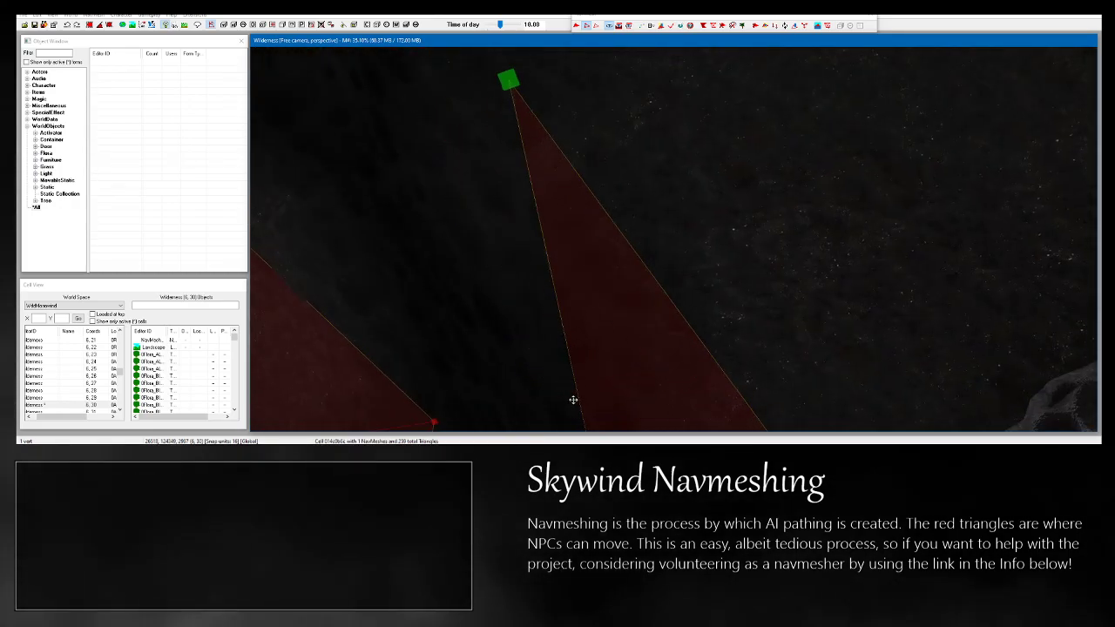
{"action": "left_click_drag", "start_coordinate": [567, 419], "coordinate": [565, 433]}
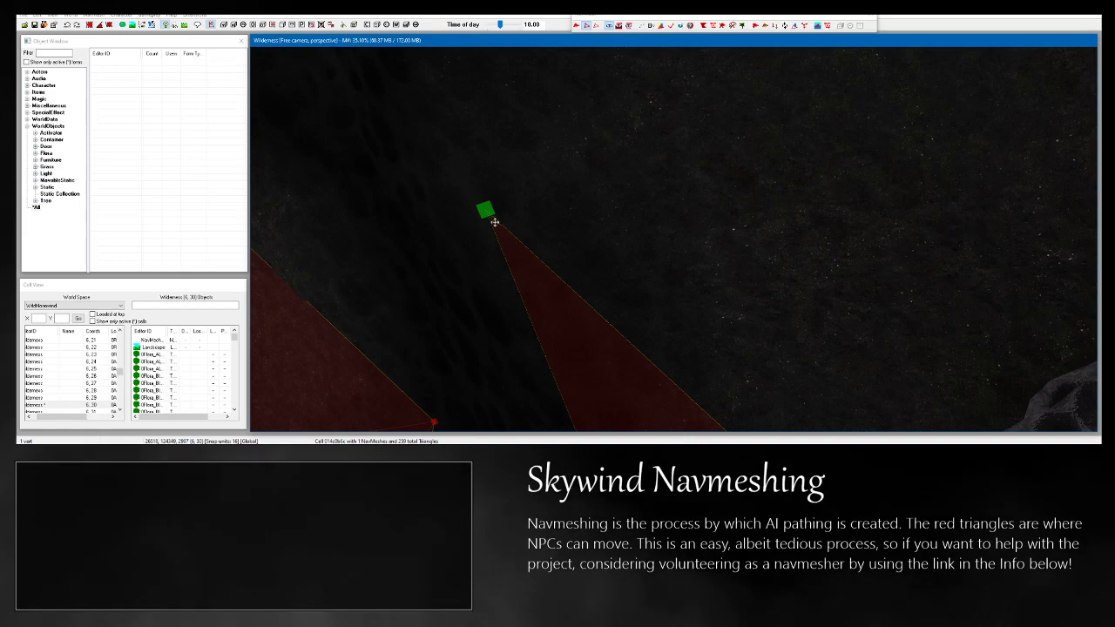
{"action": "middle_click_drag", "start_coordinate": [586, 181], "coordinate": [603, 418]}
{"action": "middle_click_drag", "start_coordinate": [462, 135], "coordinate": [534, 147], "text": "shift"}
Add a triangle from the two outer vertices to a new vertex just short of the large boulder's side.
{"action": "key", "text": "c"}
{"action": "scroll", "coordinate": [653, 280], "scroll_direction": "down", "scroll_amount": 3}
{"action": "middle_click_drag", "start_coordinate": [653, 280], "coordinate": [786, 356], "text": "shift"}
{"action": "left_click_drag", "start_coordinate": [818, 381], "coordinate": [818, 382], "text": "ctrl"}
{"action": "middle_click_drag", "start_coordinate": [819, 382], "coordinate": [784, 365], "text": "shift"}
{"action": "scroll", "coordinate": [784, 365], "scroll_direction": "up", "scroll_amount": 8}
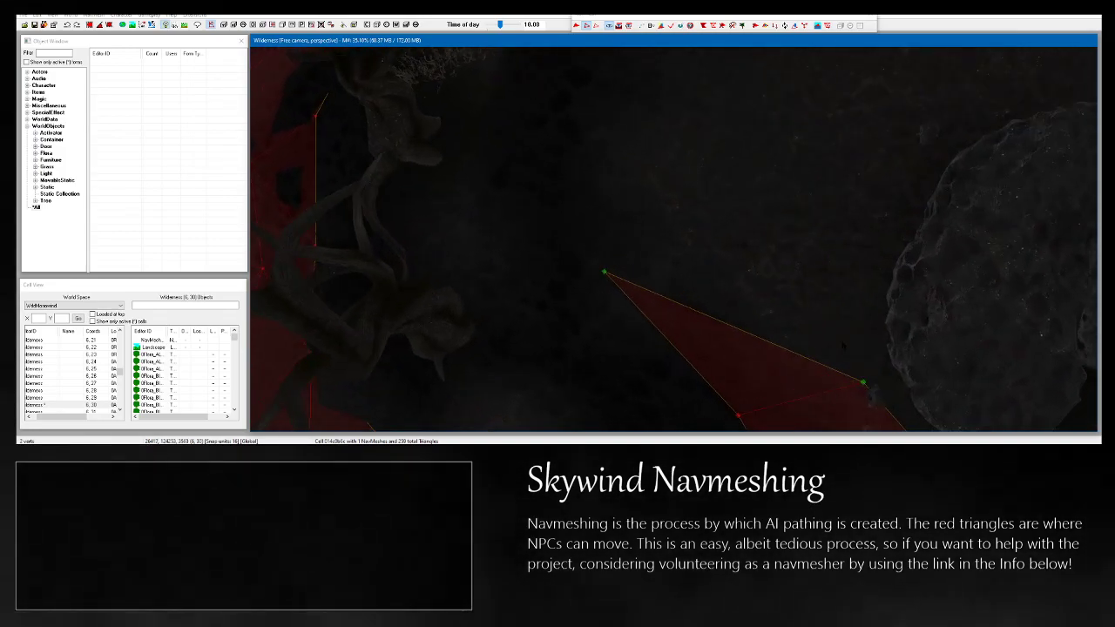
{"action": "scroll", "coordinate": [833, 306], "scroll_direction": "up", "scroll_amount": 3}
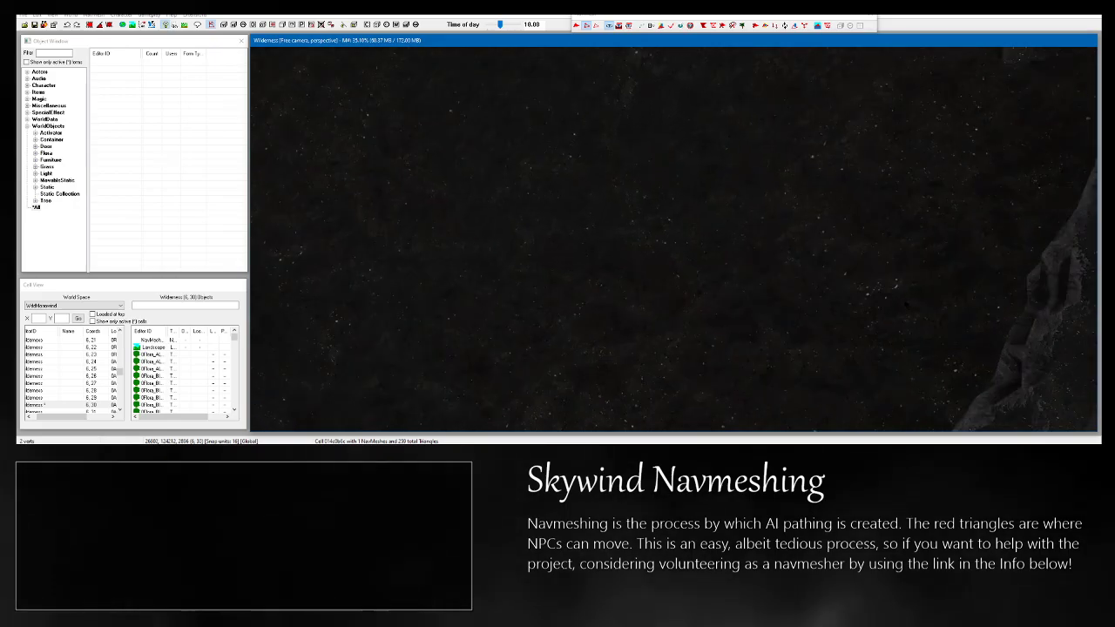
{"action": "middle_click_drag", "start_coordinate": [834, 307], "coordinate": [696, 305]}
{"action": "scroll", "coordinate": [696, 305], "scroll_direction": "up", "scroll_amount": 3}
{"action": "scroll", "coordinate": [857, 293], "scroll_direction": "down", "scroll_amount": 5}
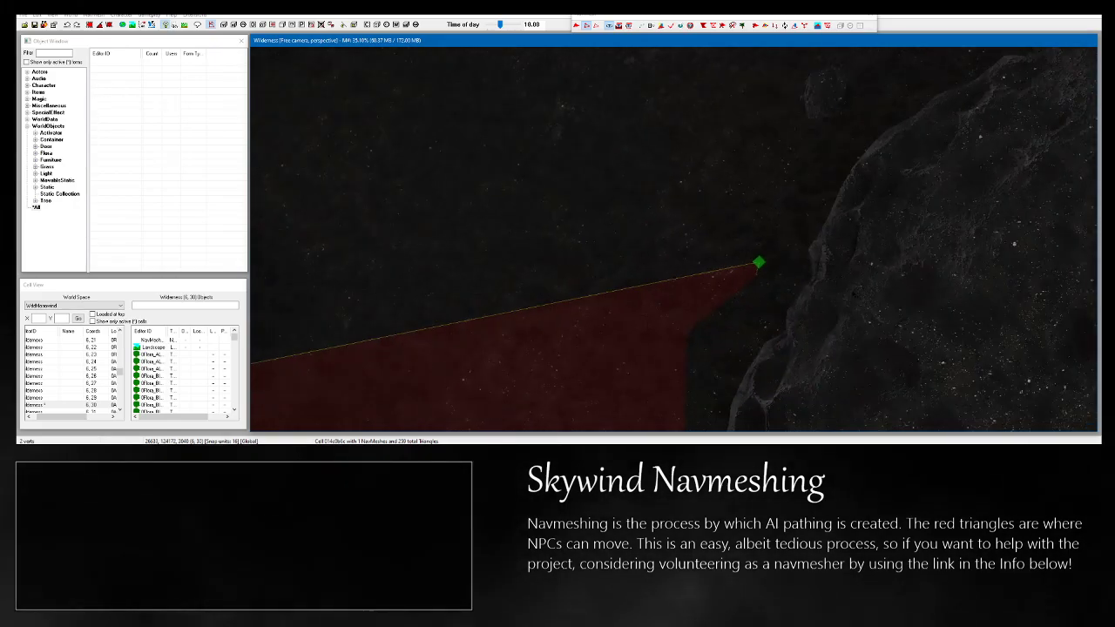
{"action": "middle_click_drag", "start_coordinate": [515, 319], "coordinate": [715, 303]}
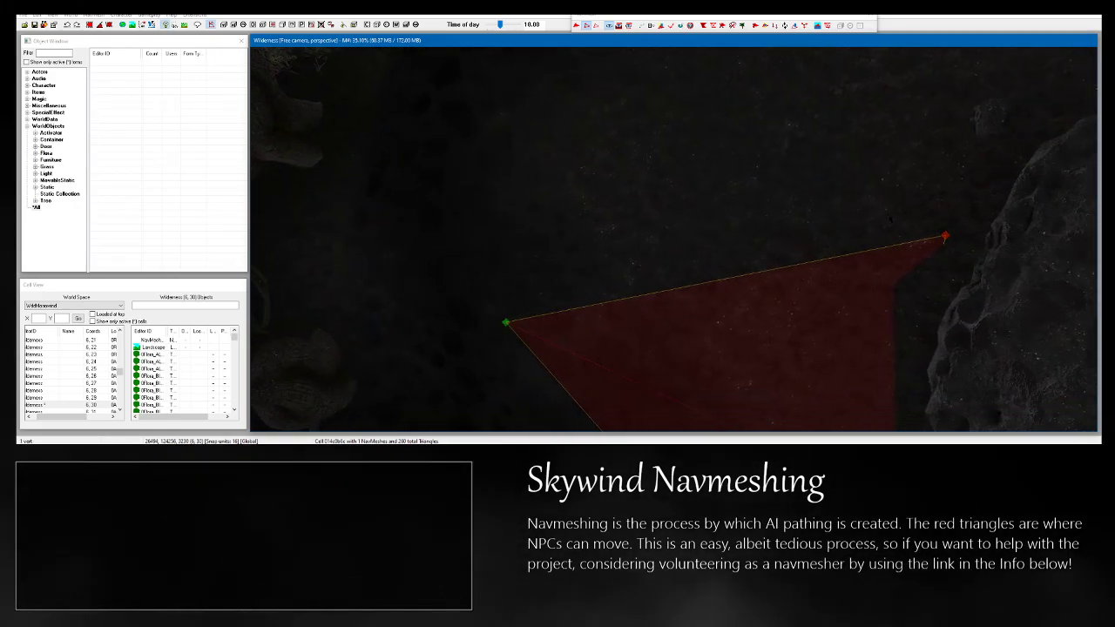
Add a triangle from the patch's two outer vertices to a new vertex near the tree roots.
{"action": "middle_click_drag", "start_coordinate": [684, 209], "coordinate": [667, 409], "text": "shift"}
{"action": "scroll", "coordinate": [666, 409], "scroll_direction": "up", "scroll_amount": 2}
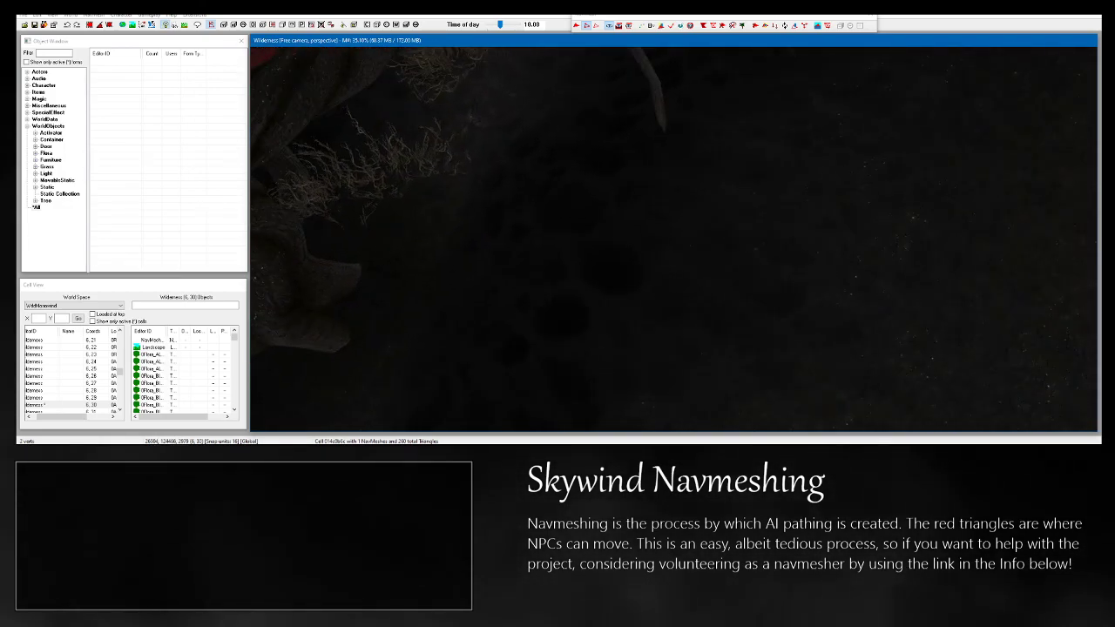
{"action": "scroll", "coordinate": [673, 239], "scroll_direction": "down", "scroll_amount": 4}
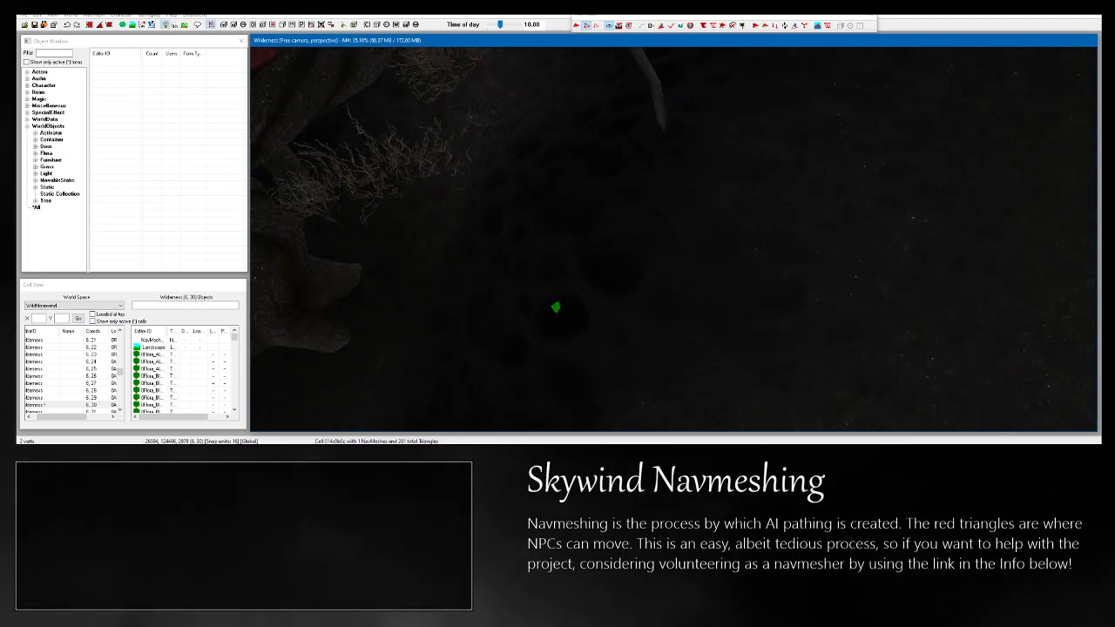
Extend the navmesh with two more triangles across the open ground beyond the tree roots.
{"action": "middle_click_drag", "start_coordinate": [666, 348], "coordinate": [566, 157]}
{"action": "middle_click_drag", "start_coordinate": [736, 254], "coordinate": [610, 255], "text": "shift"}
{"action": "middle_click_drag", "start_coordinate": [958, 266], "coordinate": [829, 336]}
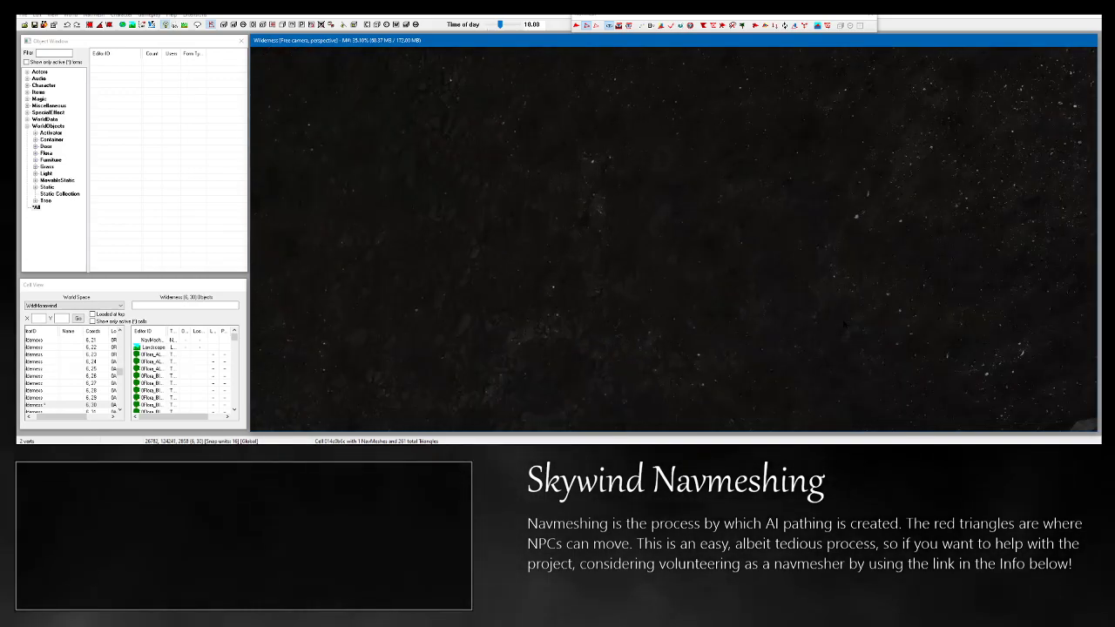
{"action": "scroll", "coordinate": [888, 355], "scroll_direction": "down", "scroll_amount": 5}
{"action": "middle_click_drag", "start_coordinate": [888, 356], "coordinate": [357, 418]}
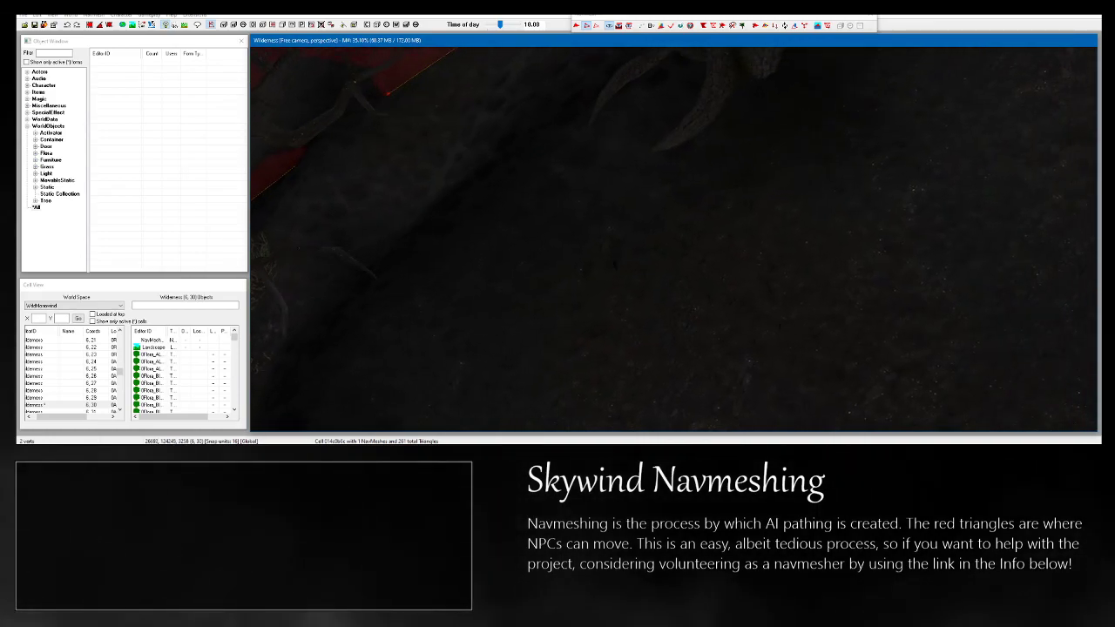
{"action": "scroll", "coordinate": [673, 239], "scroll_direction": "up", "scroll_amount": 4}
{"action": "scroll", "coordinate": [674, 240], "scroll_direction": "down", "scroll_amount": 8}
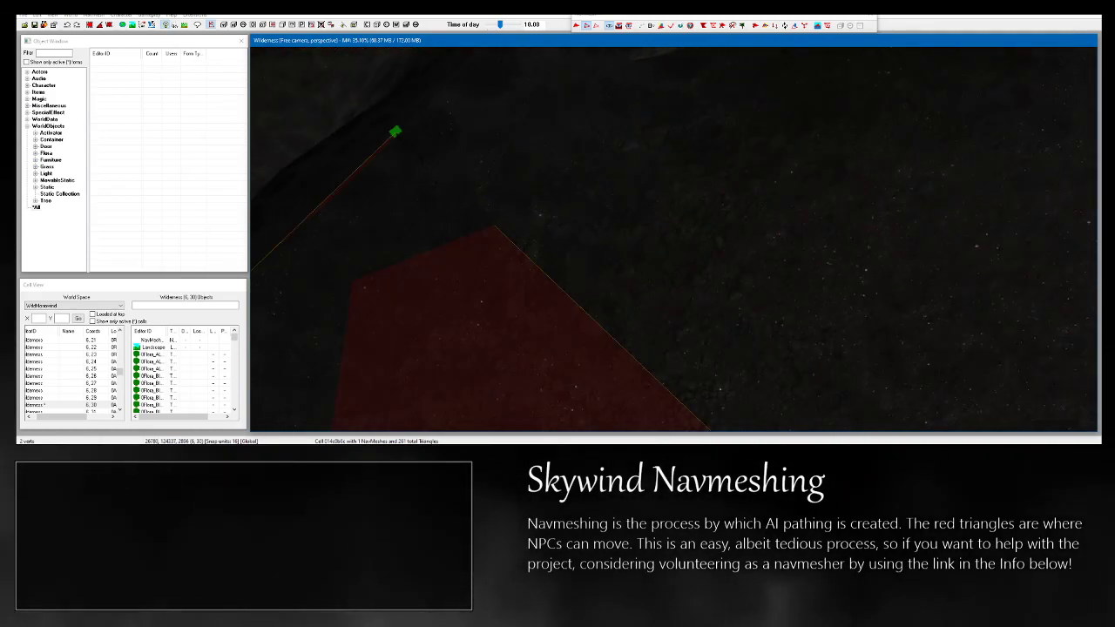
{"action": "middle_click_drag", "start_coordinate": [673, 239], "coordinate": [570, 276], "text": "shift"}
{"action": "scroll", "coordinate": [570, 277], "scroll_direction": "up", "scroll_amount": 3}
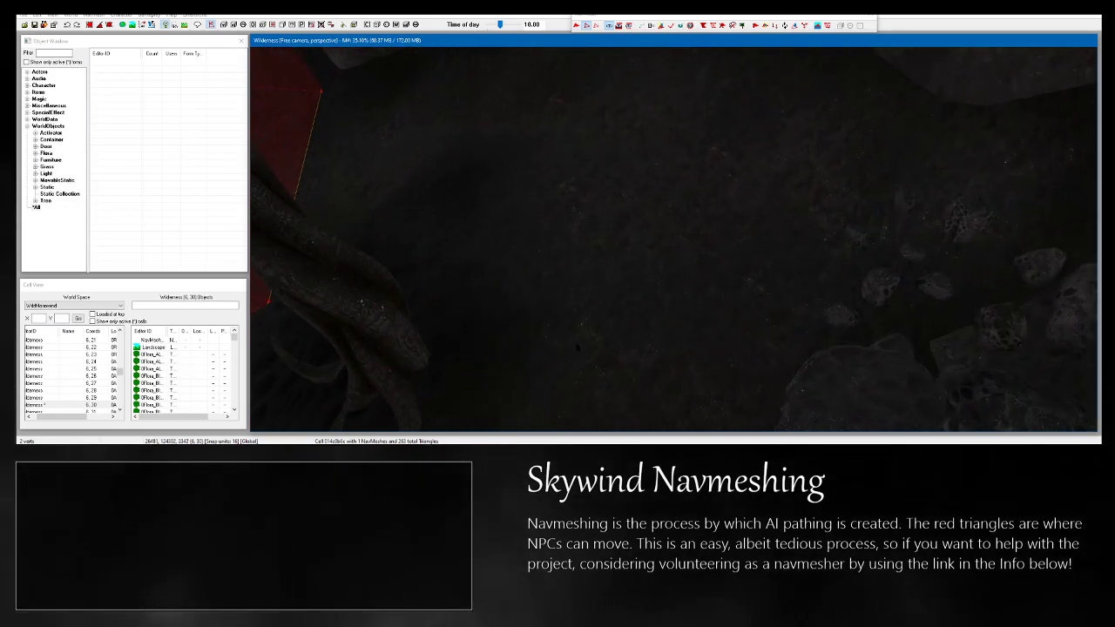
Add a triangle from the patch's outer edge to a new vertex next to the small rocks beside the boulder.
{"action": "middle_click_drag", "start_coordinate": [675, 418], "coordinate": [693, 274]}
{"action": "scroll", "coordinate": [671, 239], "scroll_direction": "up", "scroll_amount": 3}
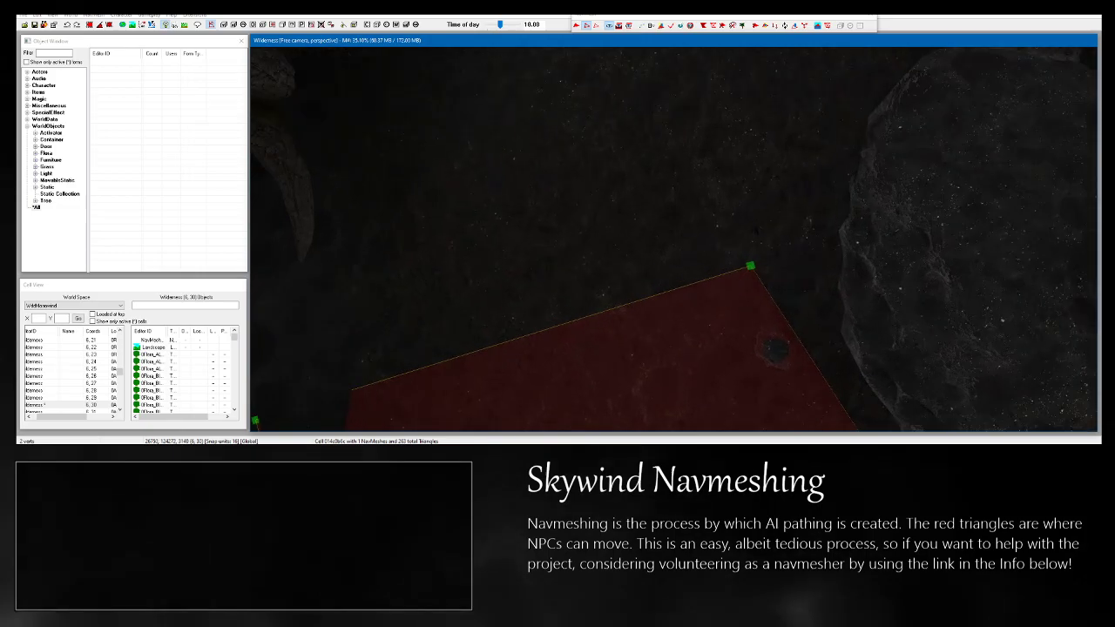
{"action": "scroll", "coordinate": [872, 172], "scroll_direction": "up", "scroll_amount": 1}
{"action": "scroll", "coordinate": [872, 172], "scroll_direction": "down", "scroll_amount": 5}
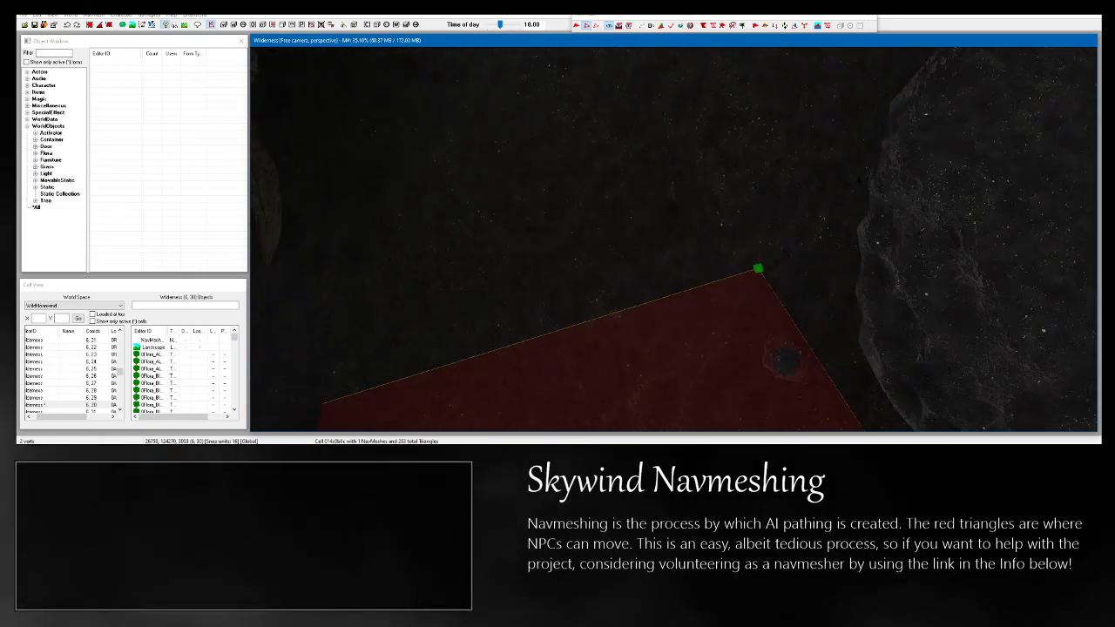
{"action": "scroll", "coordinate": [871, 172], "scroll_direction": "up", "scroll_amount": 2}
{"action": "scroll", "coordinate": [674, 239], "scroll_direction": "up", "scroll_amount": 2}
{"action": "middle_click_drag", "start_coordinate": [674, 240], "coordinate": [897, 349]}
{"action": "scroll", "coordinate": [897, 349], "scroll_direction": "up", "scroll_amount": 2}
{"action": "scroll", "coordinate": [507, 143], "scroll_direction": "down", "scroll_amount": 2}
{"action": "middle_click_drag", "start_coordinate": [674, 240], "coordinate": [472, 280]}
{"action": "left_click", "coordinate": [749, 375], "text": "ctrl"}
{"action": "middle_click_drag", "start_coordinate": [750, 375], "coordinate": [742, 374]}
{"action": "middle_click_drag", "start_coordinate": [813, 220], "coordinate": [695, 259]}
{"action": "right_click", "coordinate": [772, 181], "text": "ctrl"}
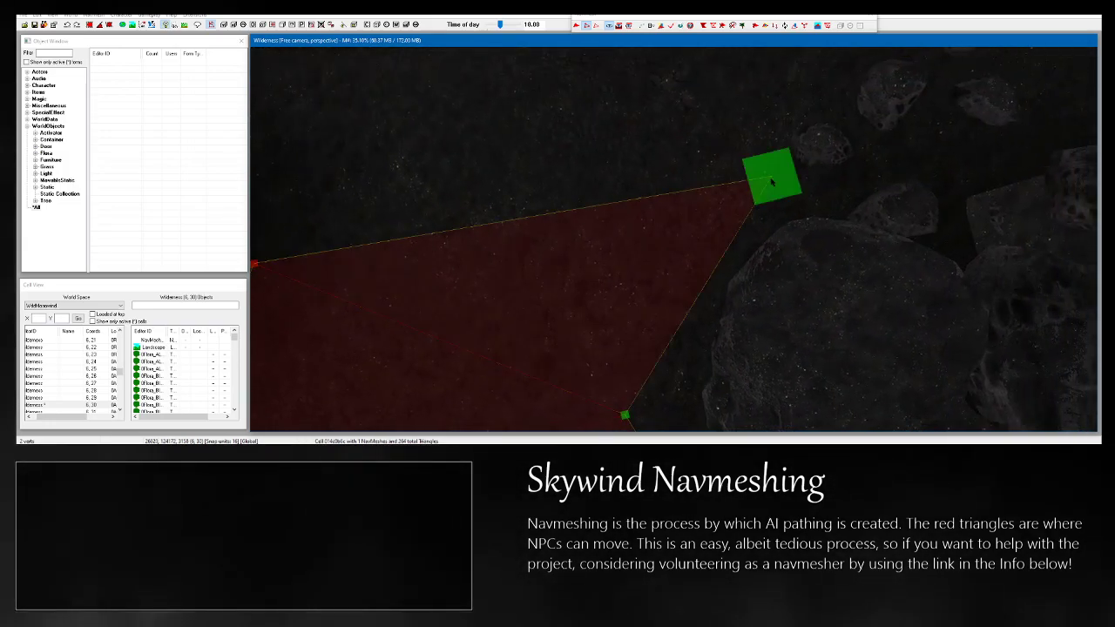
Adjust the new vertex beside the small rocks and add another triangle along the patch's outer side.
{"action": "left_click_drag", "start_coordinate": [769, 183], "coordinate": [727, 244]}
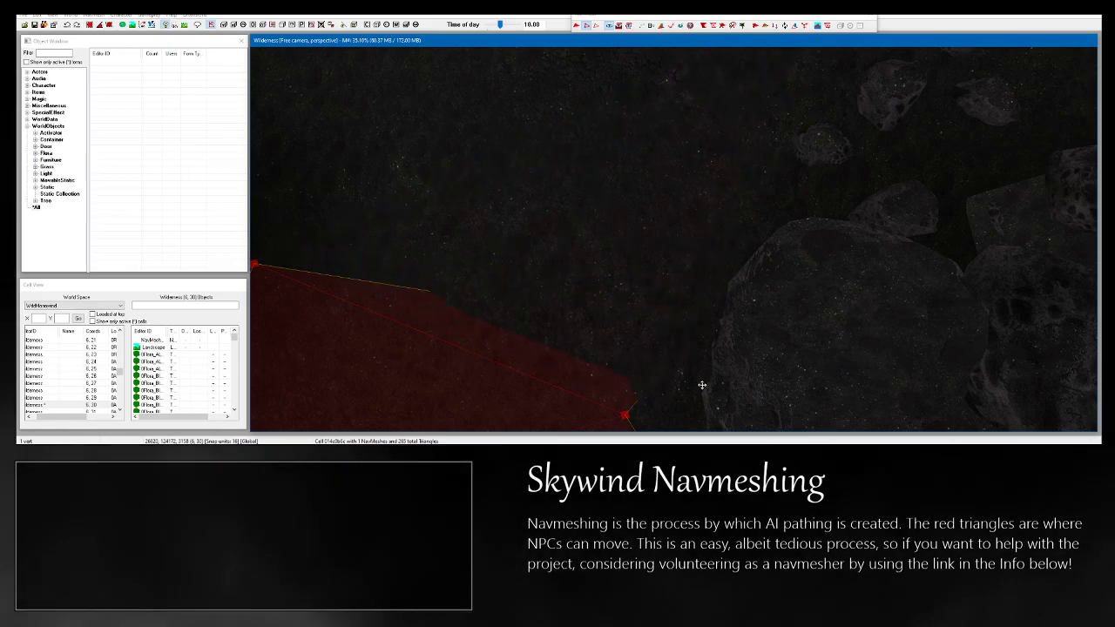
{"action": "middle_click_drag", "start_coordinate": [776, 137], "coordinate": [909, 384]}
{"action": "middle_click_drag", "start_coordinate": [515, 227], "coordinate": [308, 307]}
{"action": "middle_click_drag", "start_coordinate": [557, 239], "coordinate": [558, 358]}
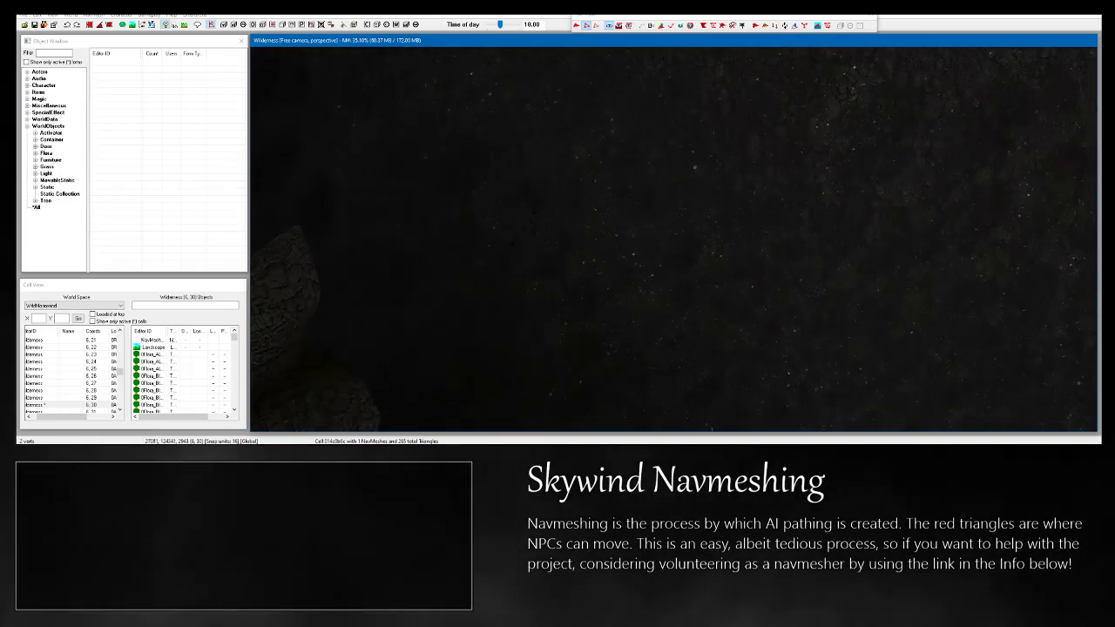
{"action": "middle_click_drag", "start_coordinate": [444, 201], "coordinate": [680, 187]}
{"action": "scroll", "coordinate": [531, 205], "scroll_direction": "down", "scroll_amount": 3}
{"action": "middle_click_drag", "start_coordinate": [818, 140], "coordinate": [573, 218]}
{"action": "left_click", "coordinate": [547, 227]}
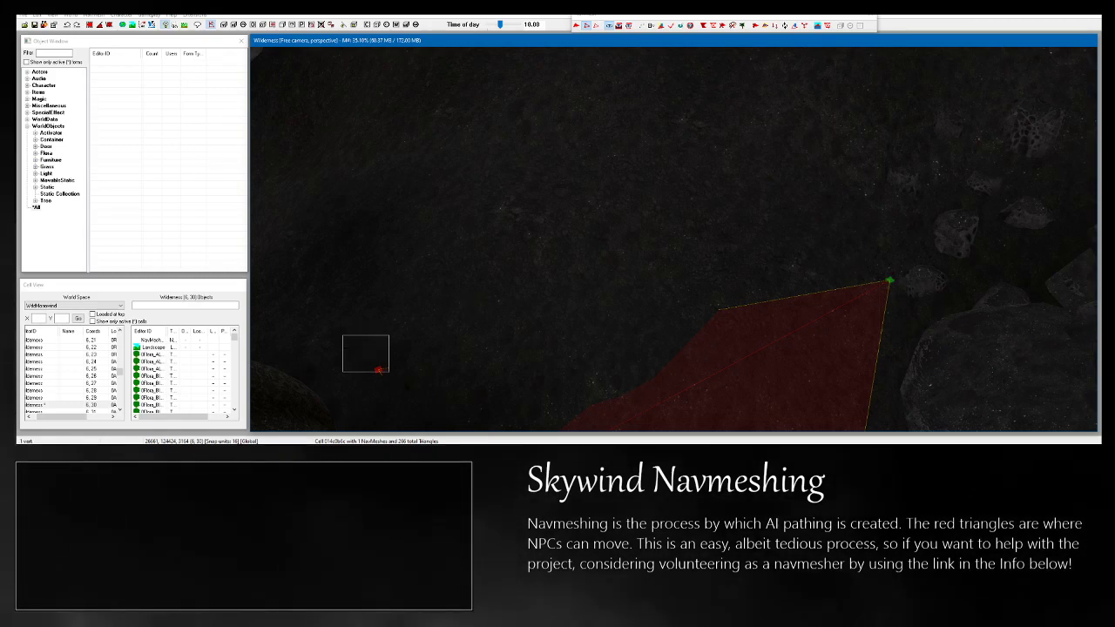
Add two triangles carrying the patch's outer edge across the open ground.
{"action": "middle_click_drag", "start_coordinate": [620, 257], "coordinate": [801, 254]}
{"action": "scroll", "coordinate": [801, 253], "scroll_direction": "up", "scroll_amount": 5}
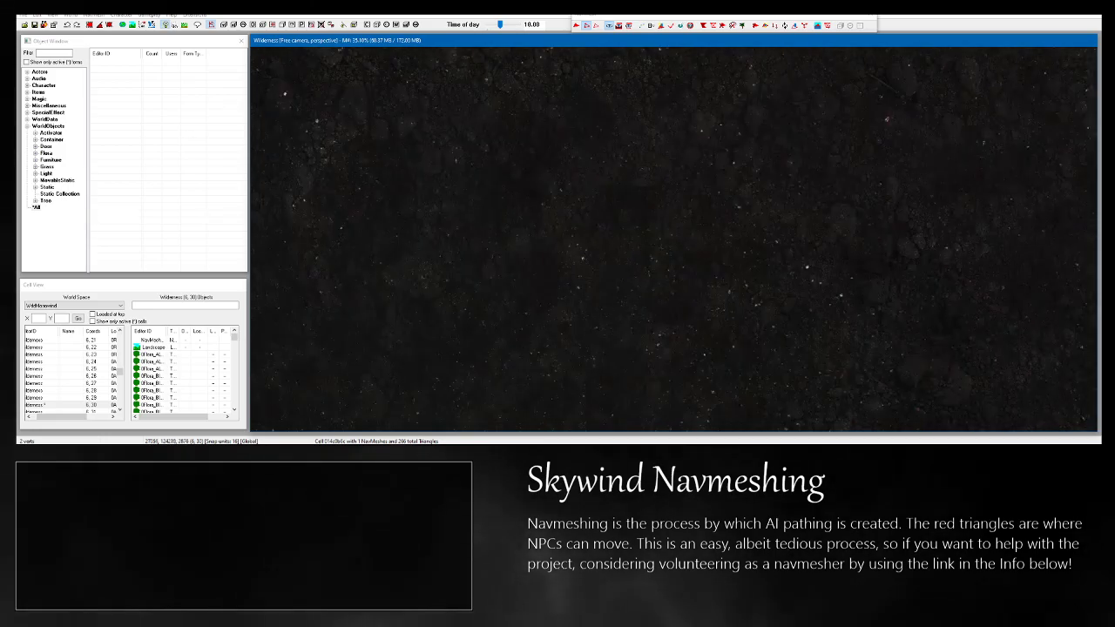
{"action": "scroll", "coordinate": [561, 288], "scroll_direction": "down", "scroll_amount": 5}
{"action": "middle_click_drag", "start_coordinate": [562, 289], "coordinate": [611, 262]}
{"action": "scroll", "coordinate": [599, 269], "scroll_direction": "down", "scroll_amount": 2}
{"action": "scroll", "coordinate": [600, 270], "scroll_direction": "down", "scroll_amount": 3}
{"action": "scroll", "coordinate": [612, 262], "scroll_direction": "up", "scroll_amount": 4}
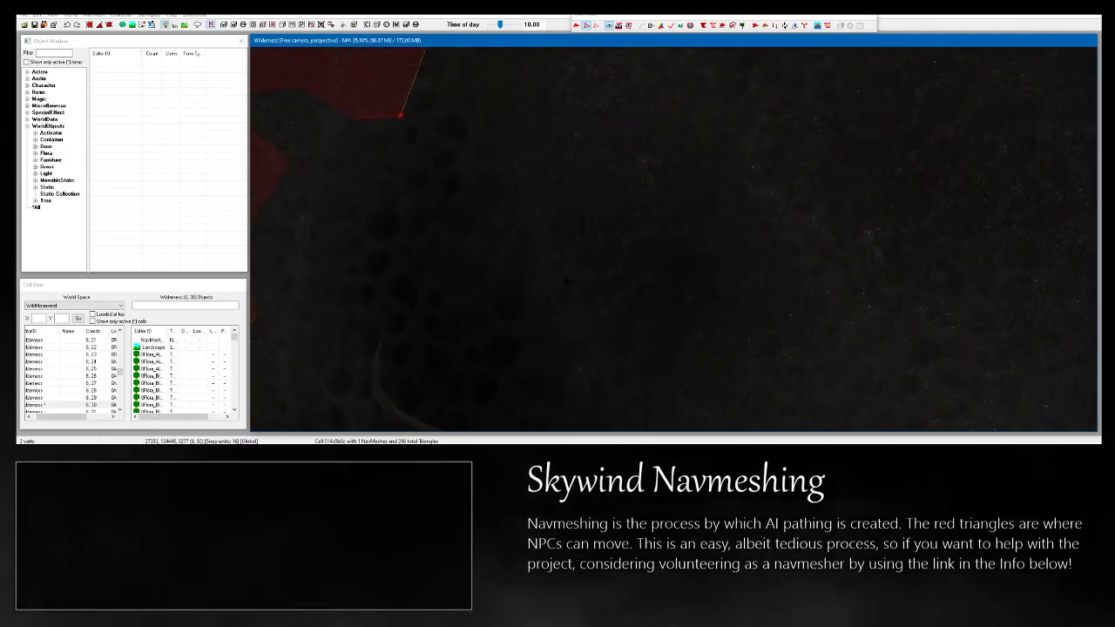
{"action": "scroll", "coordinate": [566, 281], "scroll_direction": "up", "scroll_amount": 2}
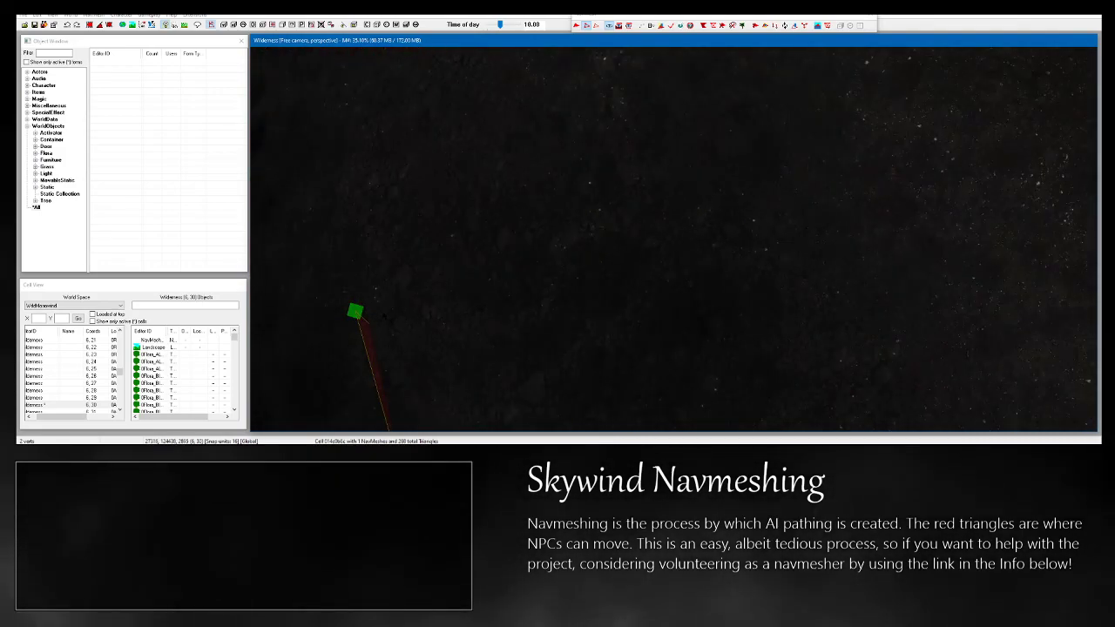
Add a triangle with its outer vertex placed just short of the rock wall.
{"action": "scroll", "coordinate": [381, 317], "scroll_direction": "down", "scroll_amount": 6}
{"action": "middle_click_drag", "start_coordinate": [766, 348], "coordinate": [570, 228]}
{"action": "scroll", "coordinate": [570, 229], "scroll_direction": "up", "scroll_amount": 4}
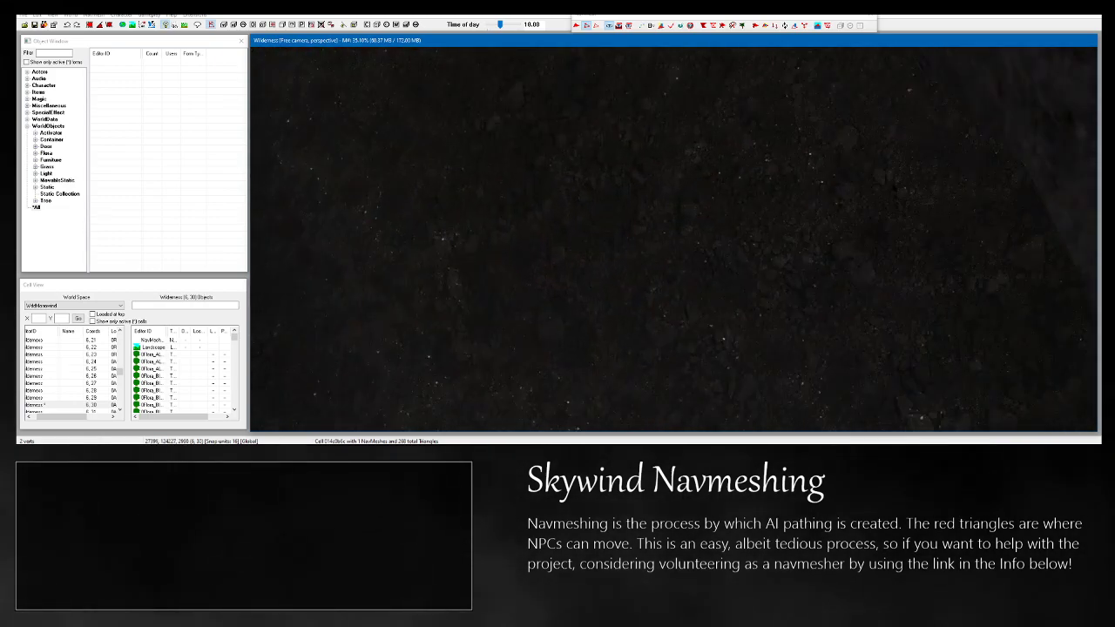
{"action": "middle_click_drag", "start_coordinate": [570, 228], "coordinate": [644, 236], "text": "shift"}
{"action": "scroll", "coordinate": [645, 235], "scroll_direction": "down", "scroll_amount": 7}
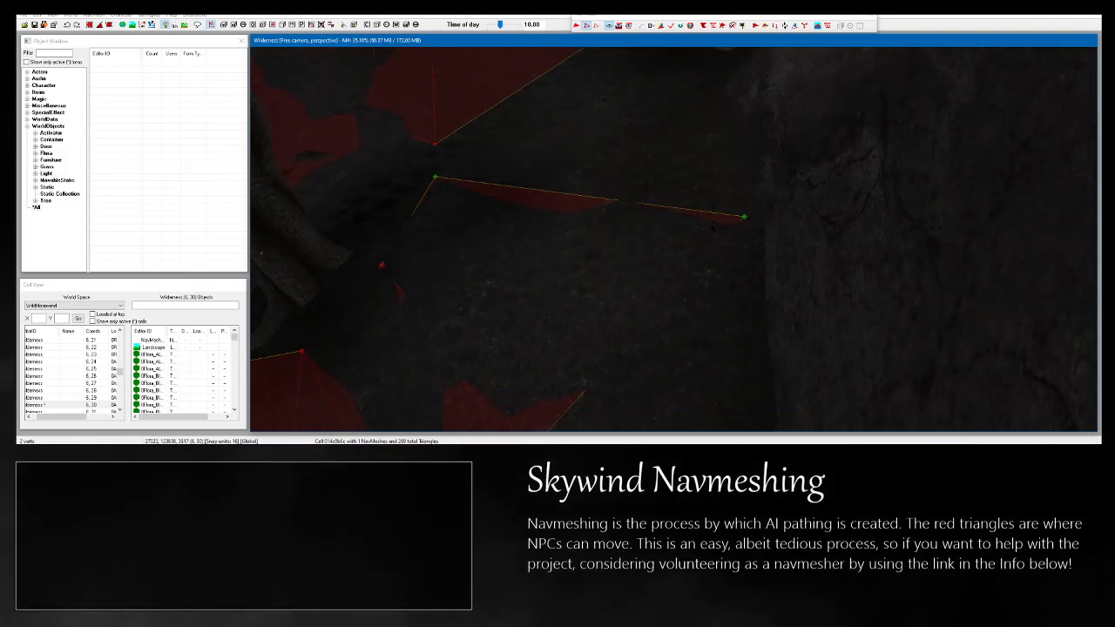
Add two triangles over the ground beneath the overhanging rock, placing the outer vertex short of its base.
{"action": "middle_click_drag", "start_coordinate": [709, 248], "coordinate": [703, 403]}
{"action": "scroll", "coordinate": [683, 142], "scroll_direction": "up", "scroll_amount": 2}
{"action": "scroll", "coordinate": [673, 239], "scroll_direction": "up", "scroll_amount": 2}
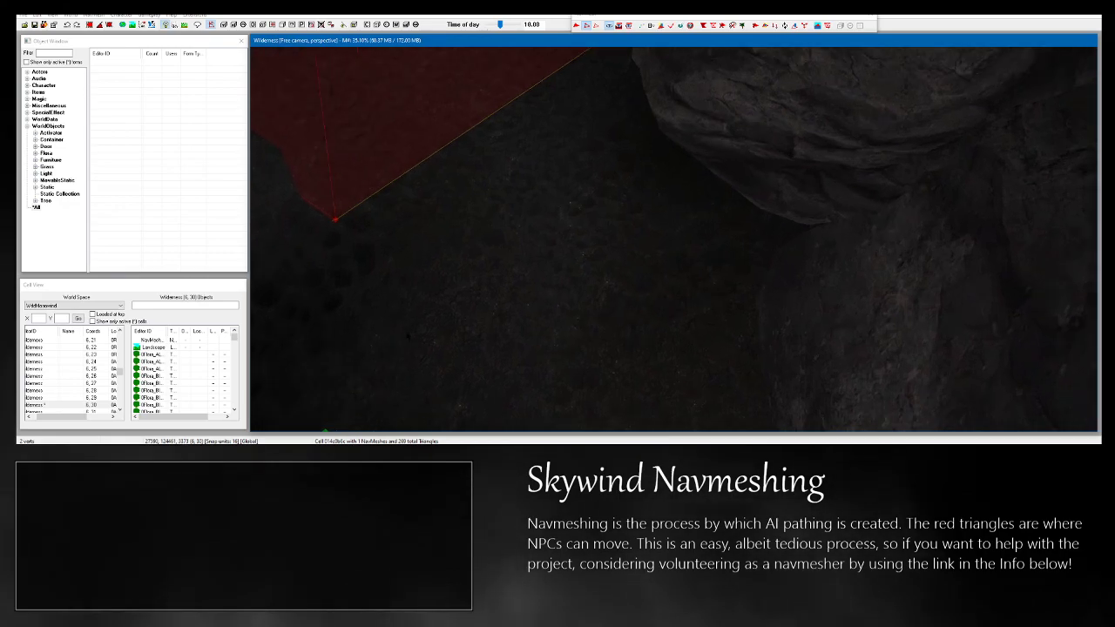
{"action": "middle_click_drag", "start_coordinate": [673, 240], "coordinate": [962, 209]}
{"action": "scroll", "coordinate": [963, 209], "scroll_direction": "up", "scroll_amount": 2}
{"action": "middle_click_drag", "start_coordinate": [585, 298], "coordinate": [255, 350]}
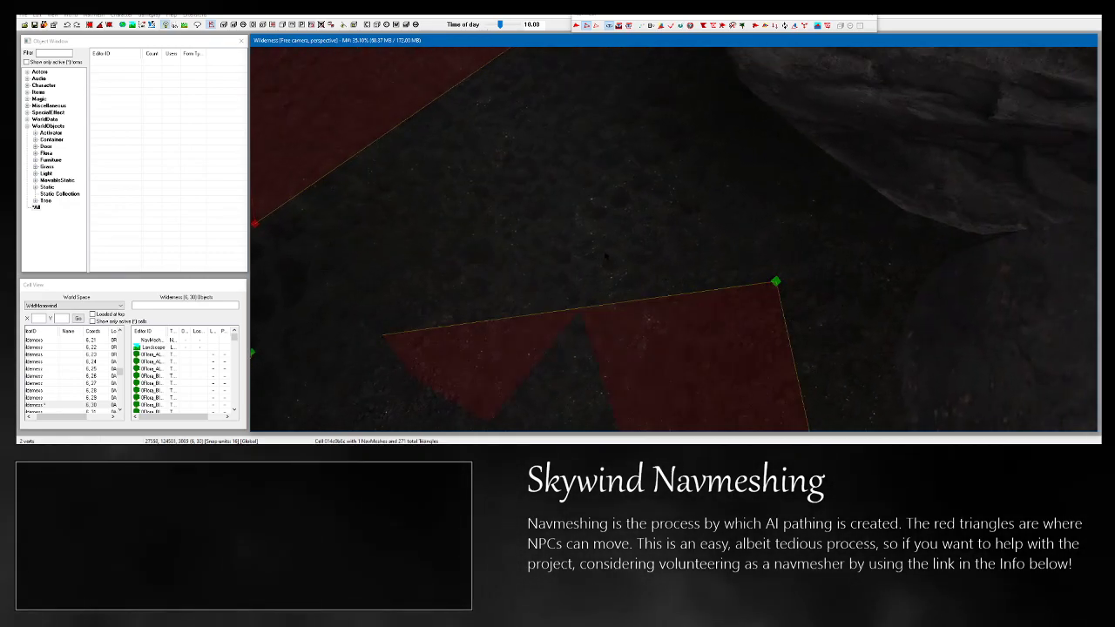
Fill the narrow wedge-shaped gap between the large patch and the newly added triangles.
{"action": "middle_click_drag", "start_coordinate": [602, 256], "coordinate": [622, 259]}
{"action": "middle_click_drag", "start_coordinate": [533, 290], "coordinate": [609, 290], "text": "shift"}
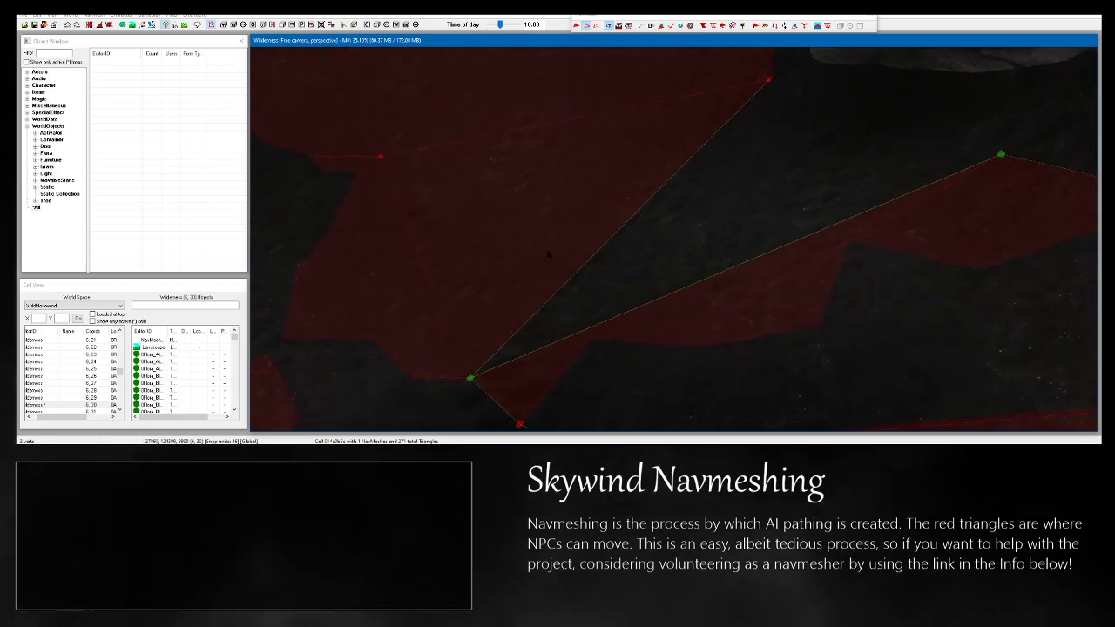
{"action": "middle_click_drag", "start_coordinate": [958, 209], "coordinate": [366, 331]}
{"action": "middle_click_drag", "start_coordinate": [557, 279], "coordinate": [679, 261], "text": "shift"}
{"action": "middle_click_drag", "start_coordinate": [453, 244], "coordinate": [871, 157]}
{"action": "middle_click_drag", "start_coordinate": [558, 192], "coordinate": [609, 270], "text": "shift"}
{"action": "middle_click_drag", "start_coordinate": [701, 346], "coordinate": [854, 317], "text": "shift"}
Select the outer edge's two vertices and bridge the gap to the neighbouring patch with a triangle.
{"action": "left_click", "coordinate": [824, 334]}
{"action": "left_click", "coordinate": [676, 258]}
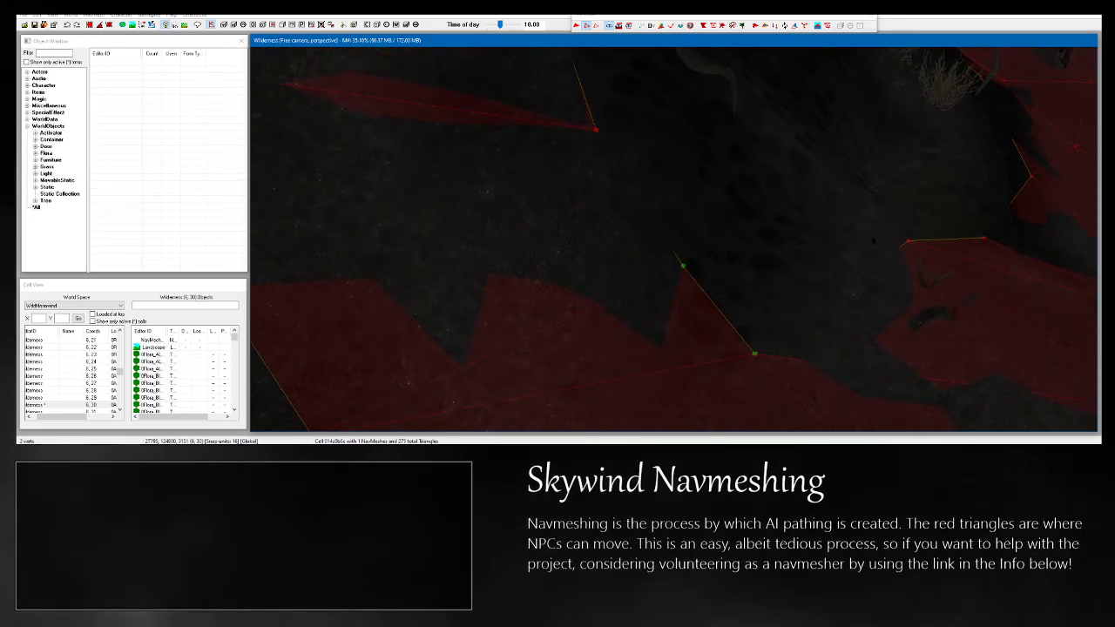
{"action": "middle_click_drag", "start_coordinate": [907, 240], "coordinate": [911, 298], "text": "shift"}
{"action": "key", "text": "a"}
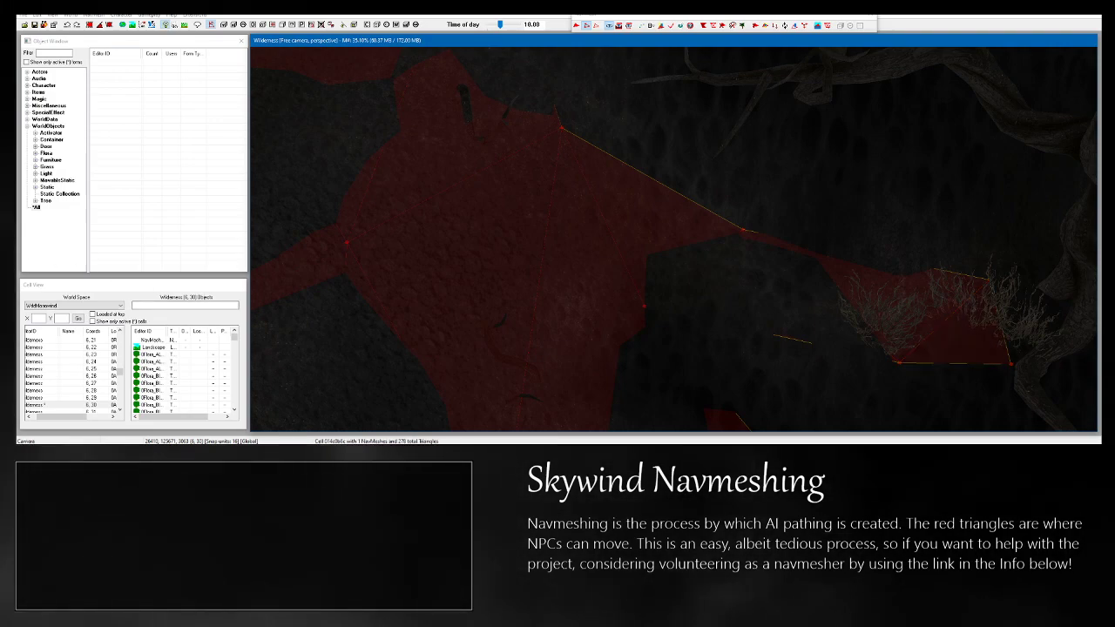
Examine the navmesh coverage around the trees, boulders and cell border for remaining gaps.
{"action": "key", "text": "alt+Tab"}
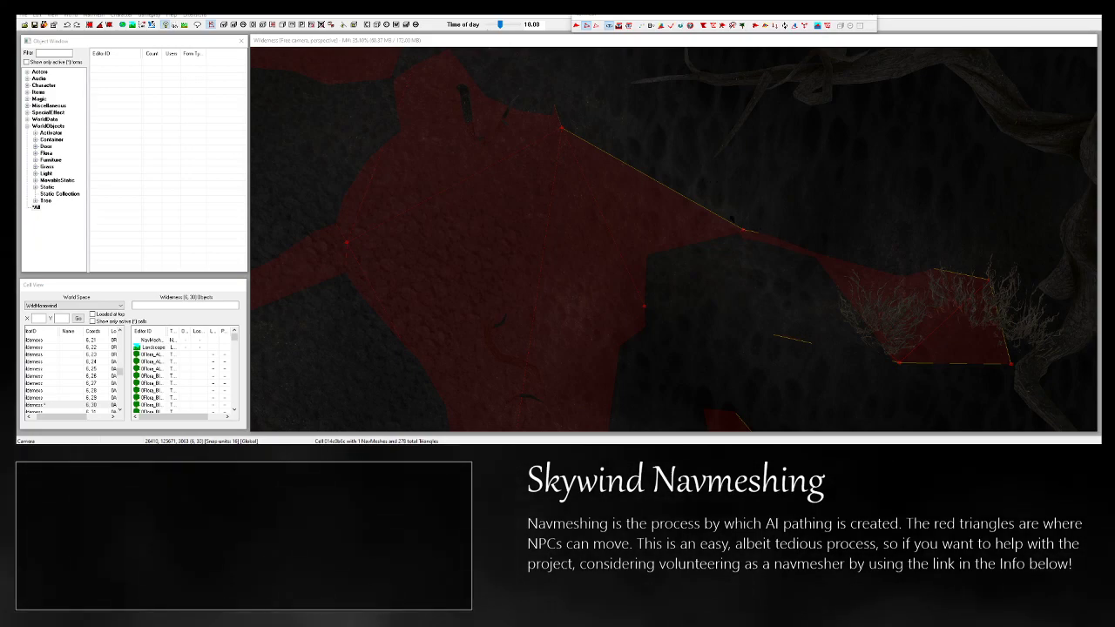
{"action": "left_click", "coordinate": [743, 230]}
{"action": "middle_click_drag", "start_coordinate": [743, 230], "coordinate": [474, 126], "text": "shift"}
{"action": "left_click_drag", "start_coordinate": [642, 192], "coordinate": [643, 195]}
{"action": "middle_click_drag", "start_coordinate": [644, 195], "coordinate": [297, 337], "text": "shift"}
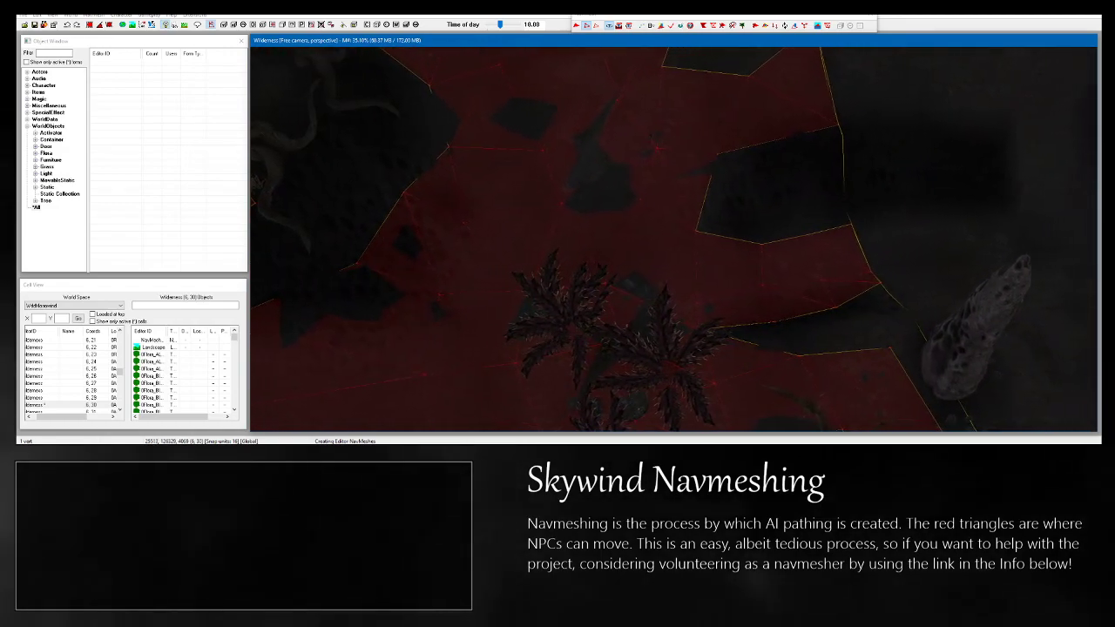
{"action": "middle_click_drag", "start_coordinate": [783, 373], "coordinate": [693, 400]}
{"action": "middle_click_drag", "start_coordinate": [366, 383], "coordinate": [702, 276]}
{"action": "middle_click_drag", "start_coordinate": [766, 237], "coordinate": [758, 295]}
{"action": "middle_click_drag", "start_coordinate": [431, 335], "coordinate": [671, 187]}
{"action": "middle_click_drag", "start_coordinate": [697, 261], "coordinate": [592, 165]}
{"action": "middle_click_drag", "start_coordinate": [875, 66], "coordinate": [692, 266]}
{"action": "scroll", "coordinate": [693, 265], "scroll_direction": "down", "scroll_amount": 4}
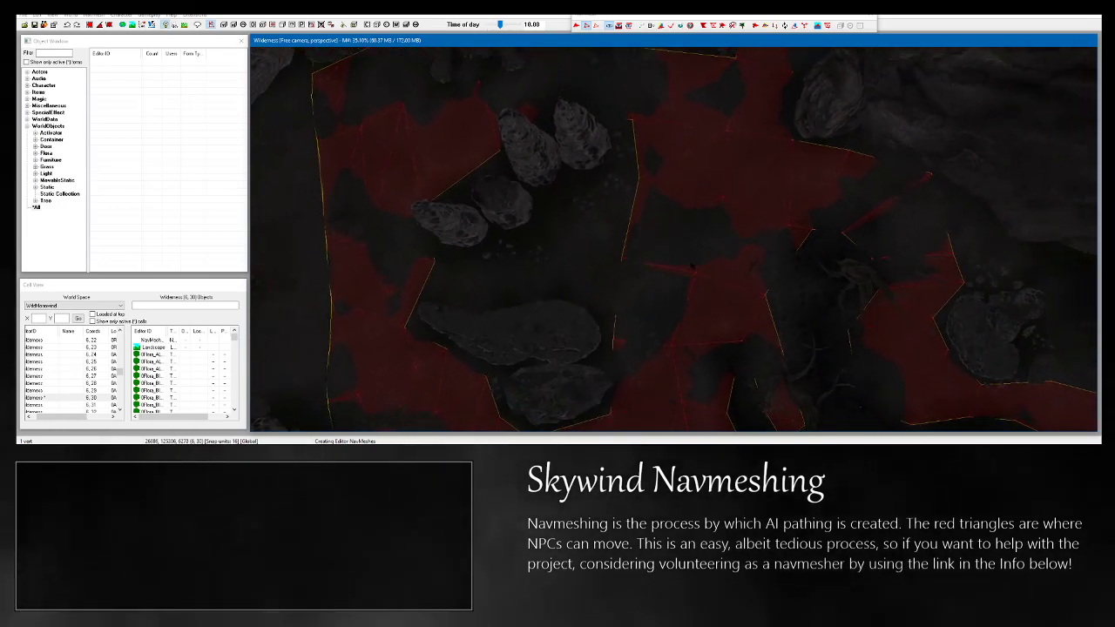
{"action": "scroll", "coordinate": [692, 266], "scroll_direction": "down", "scroll_amount": 2}
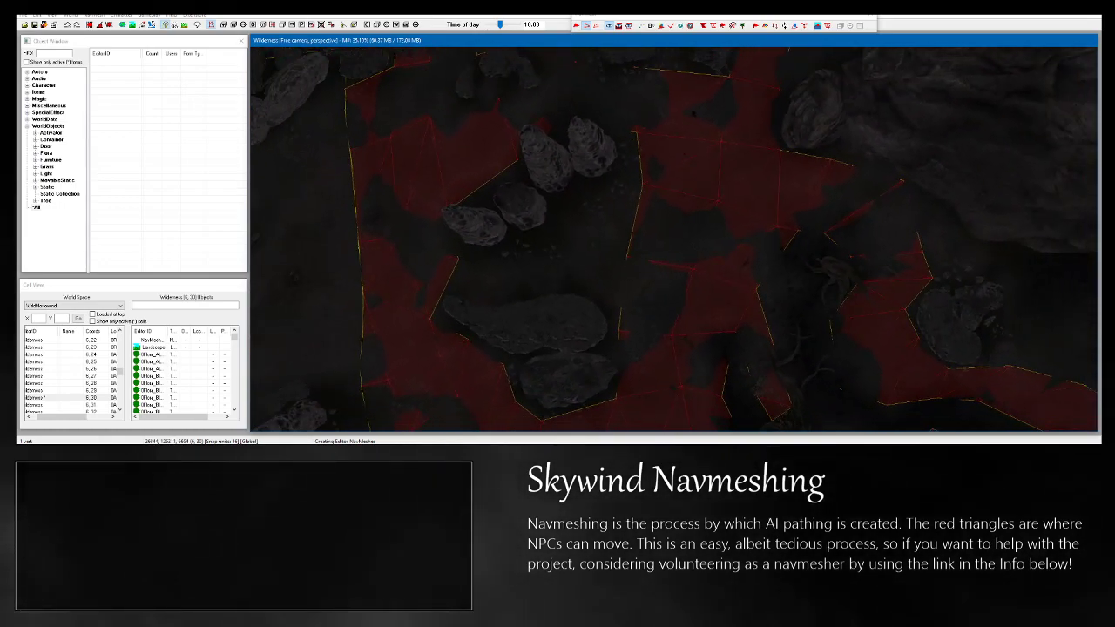
Check the navmesh for warnings, decline deleting all flagged triangles, and go to the first warning.
{"action": "left_click", "coordinate": [754, 26]}
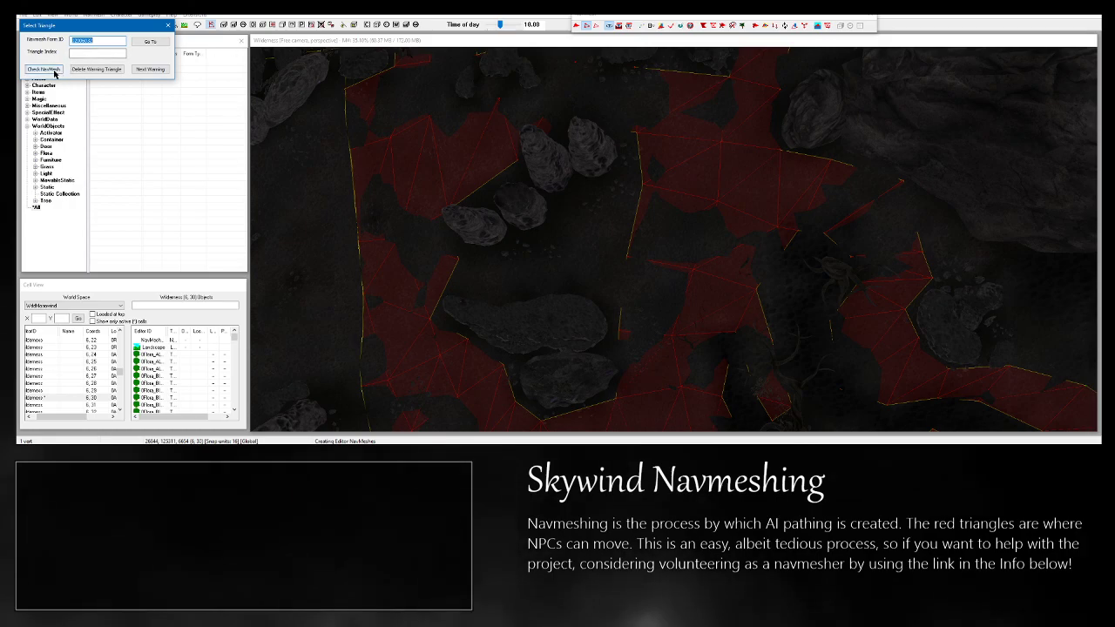
{"action": "left_click", "coordinate": [54, 70]}
{"action": "left_click", "coordinate": [634, 258]}
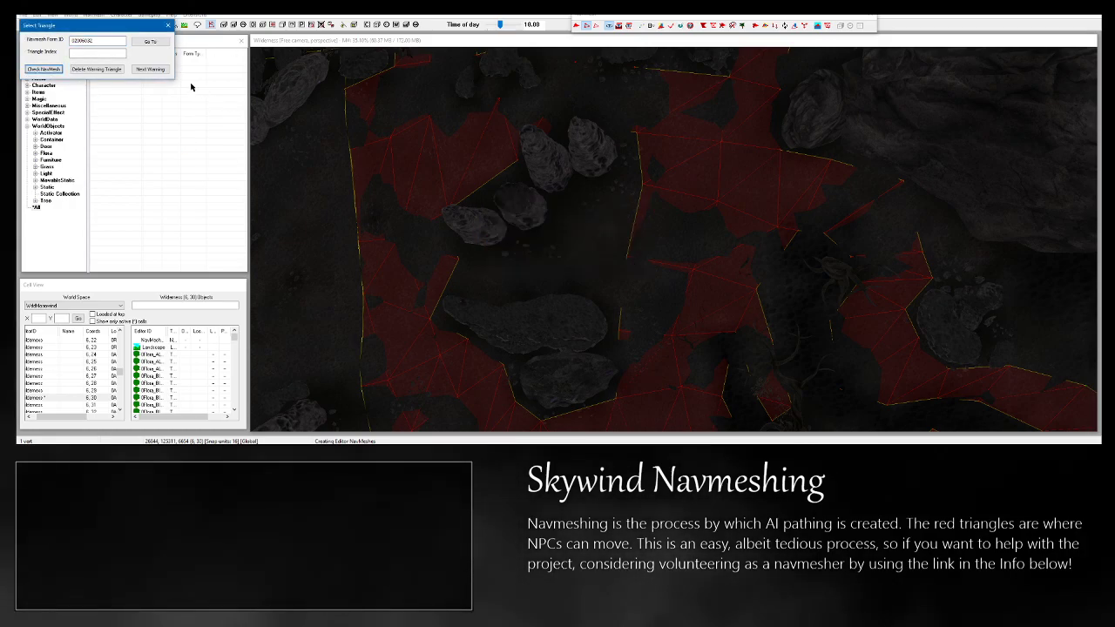
{"action": "left_click", "coordinate": [146, 70]}
{"action": "scroll", "coordinate": [594, 303], "scroll_direction": "down", "scroll_amount": 3}
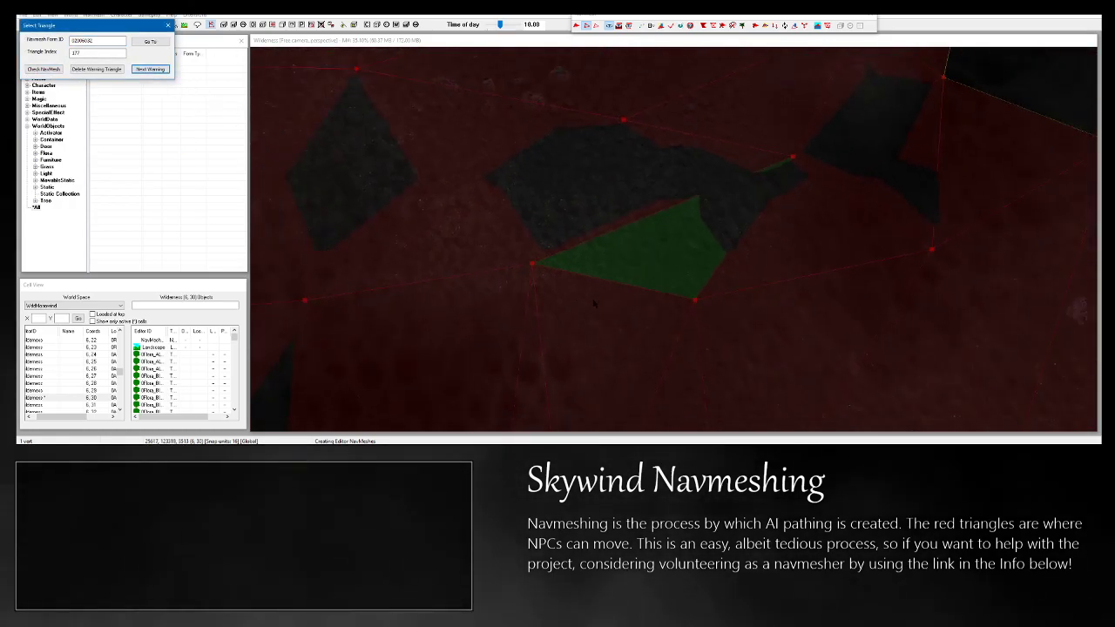
Delete the flagged triangle and rebuild it from its three corner vertices.
{"action": "left_click", "coordinate": [665, 251]}
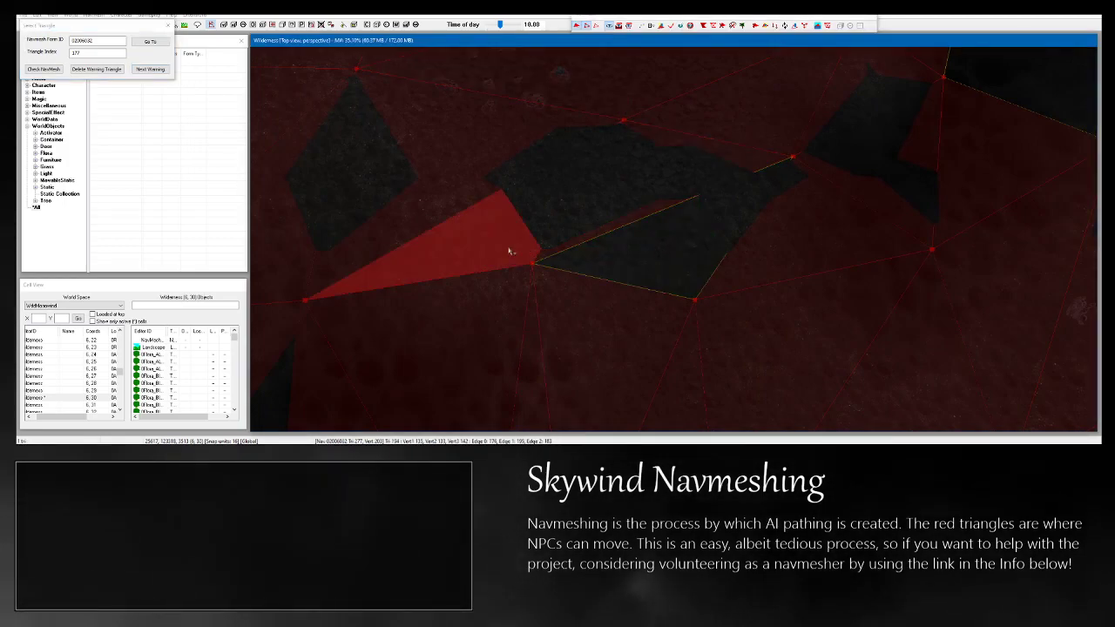
{"action": "left_click_drag", "start_coordinate": [581, 247], "coordinate": [503, 288]}
{"action": "left_click_drag", "start_coordinate": [667, 264], "coordinate": [724, 305], "text": "ctrl"}
{"action": "left_click_drag", "start_coordinate": [759, 188], "coordinate": [810, 141]}
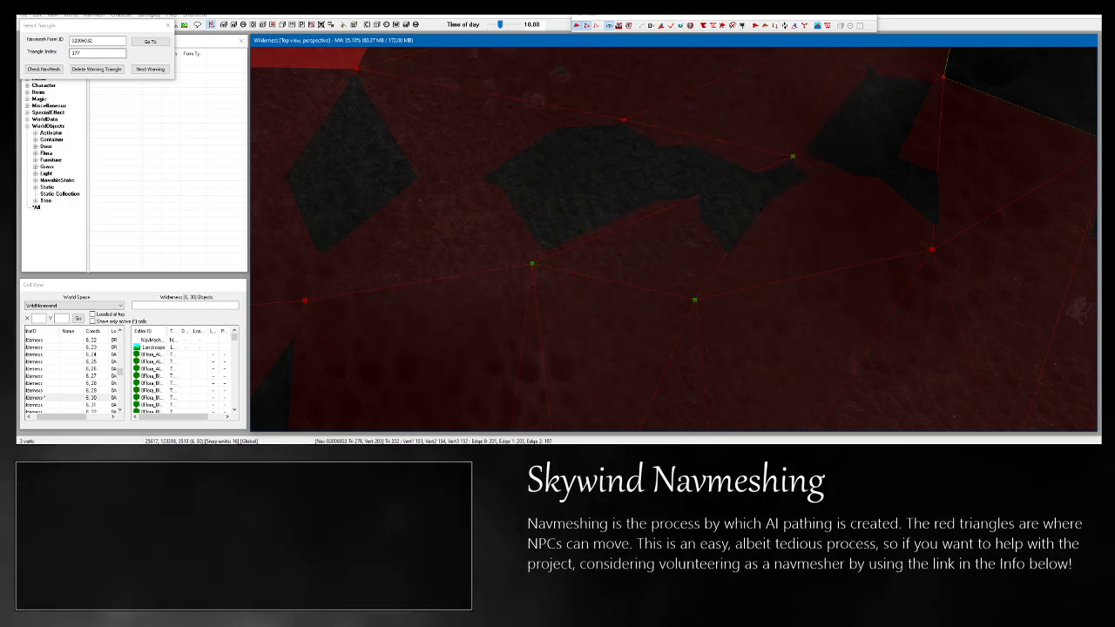
Recheck the navmesh without deleting all flagged triangles and go to the next warning.
{"action": "left_click", "coordinate": [45, 69]}
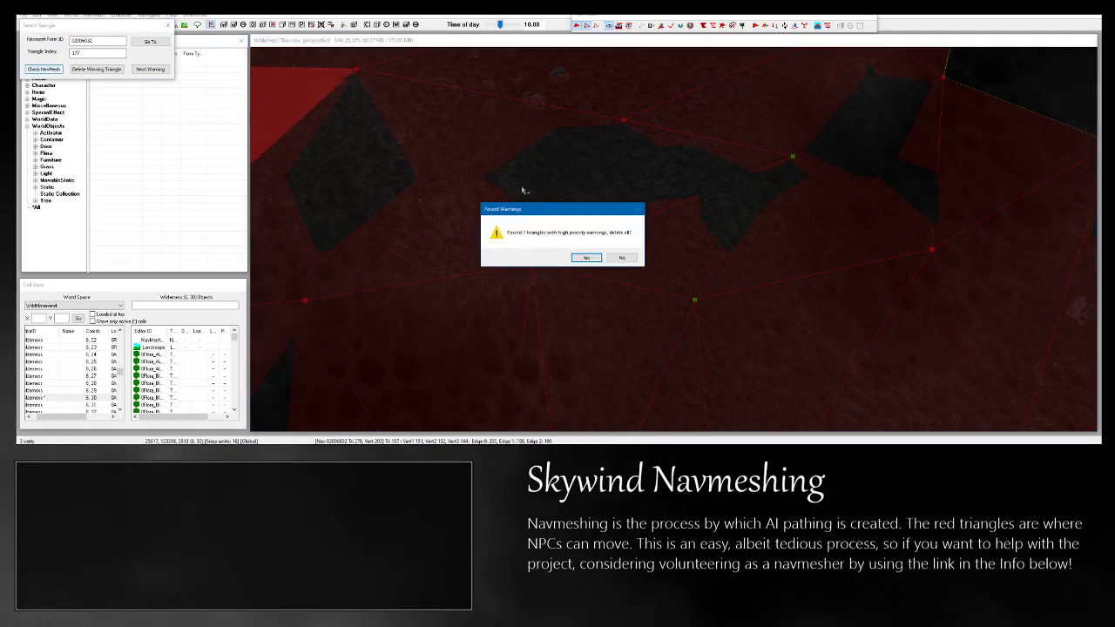
{"action": "left_click", "coordinate": [620, 258]}
{"action": "left_click", "coordinate": [149, 69]}
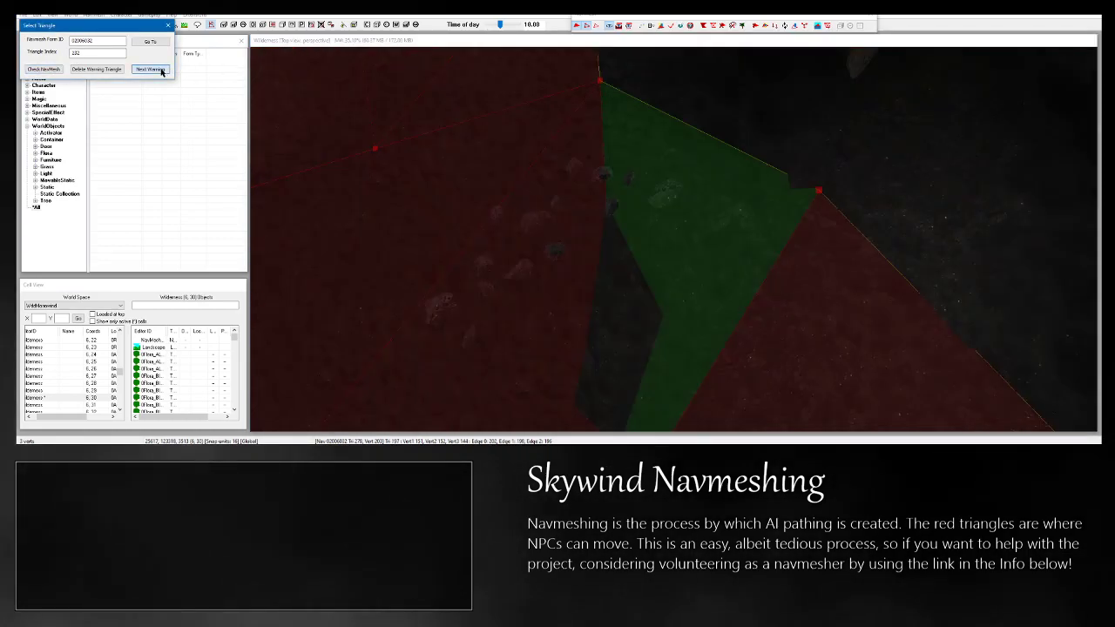
Delete the flagged triangle beside the scattered small rocks and recreate it between the same three vertices.
{"action": "left_click", "coordinate": [672, 225]}
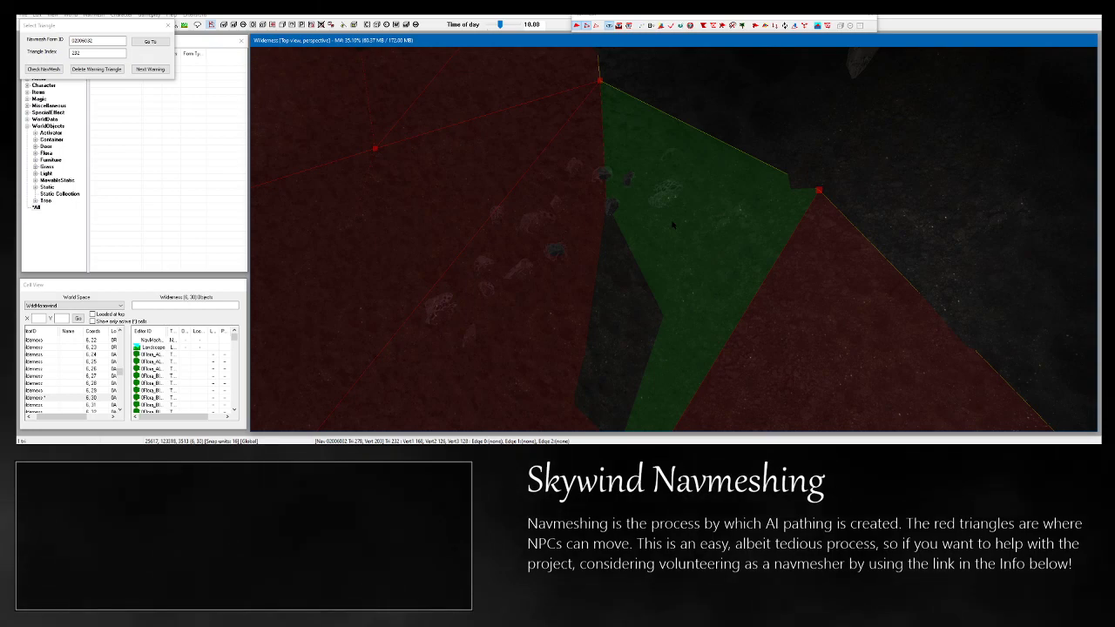
{"action": "key", "text": "Delete"}
{"action": "middle_click_drag", "start_coordinate": [658, 241], "coordinate": [676, 287], "text": "shift"}
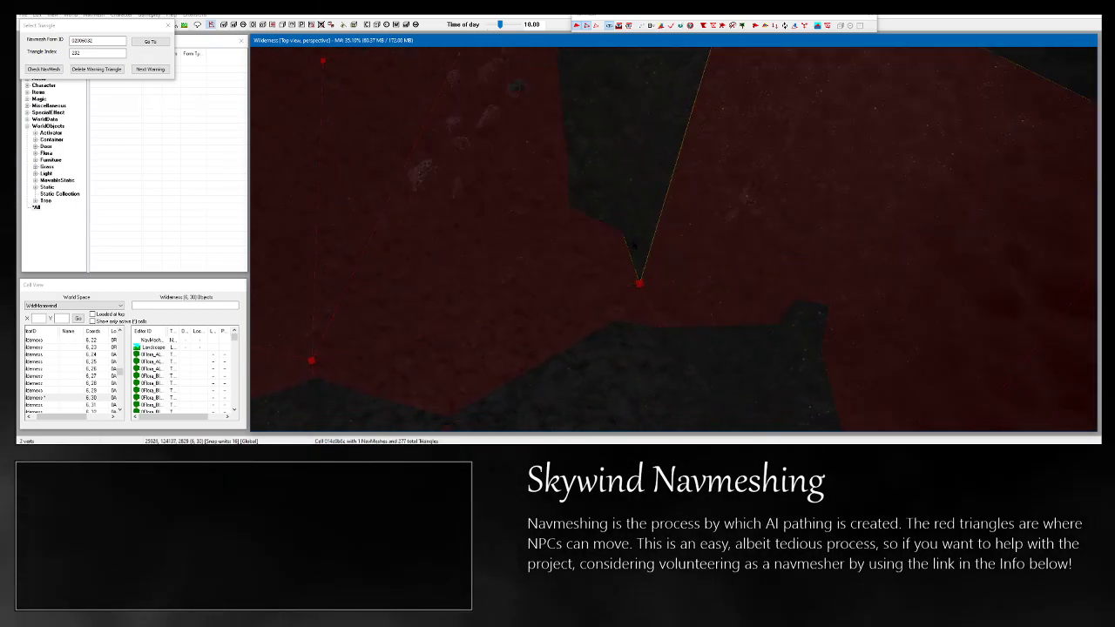
{"action": "key", "text": "a"}
{"action": "middle_click_drag", "start_coordinate": [643, 292], "coordinate": [672, 425]}
Check the repaired navmesh again, keep the remaining flagged triangles, and go to the following warning.
{"action": "left_click", "coordinate": [45, 72]}
{"action": "left_click", "coordinate": [586, 257]}
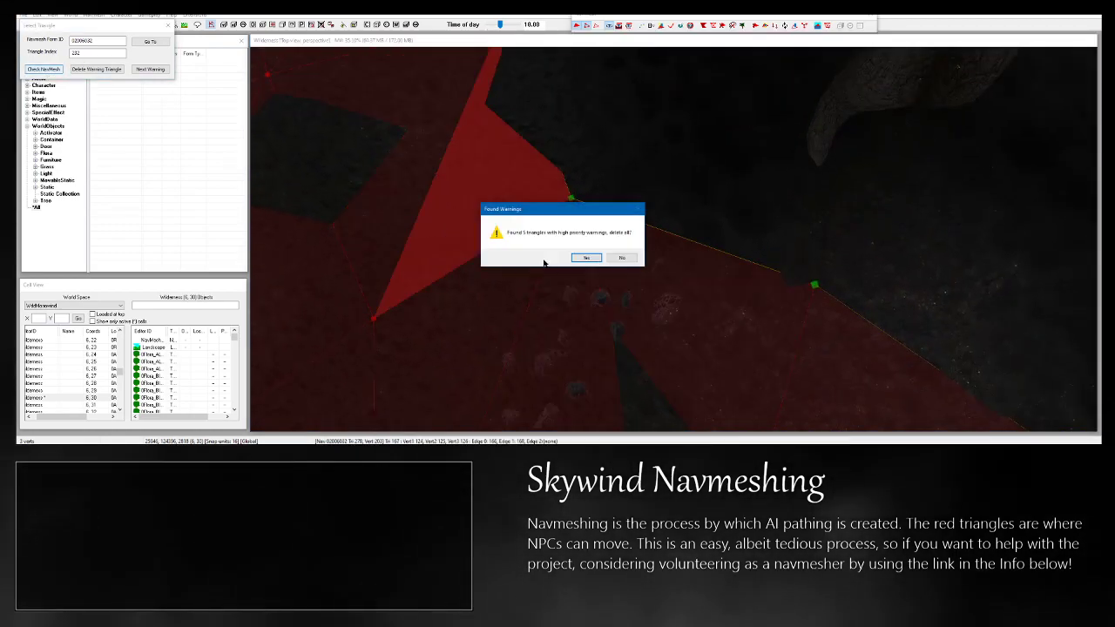
{"action": "left_click", "coordinate": [626, 238]}
{"action": "left_click", "coordinate": [149, 69]}
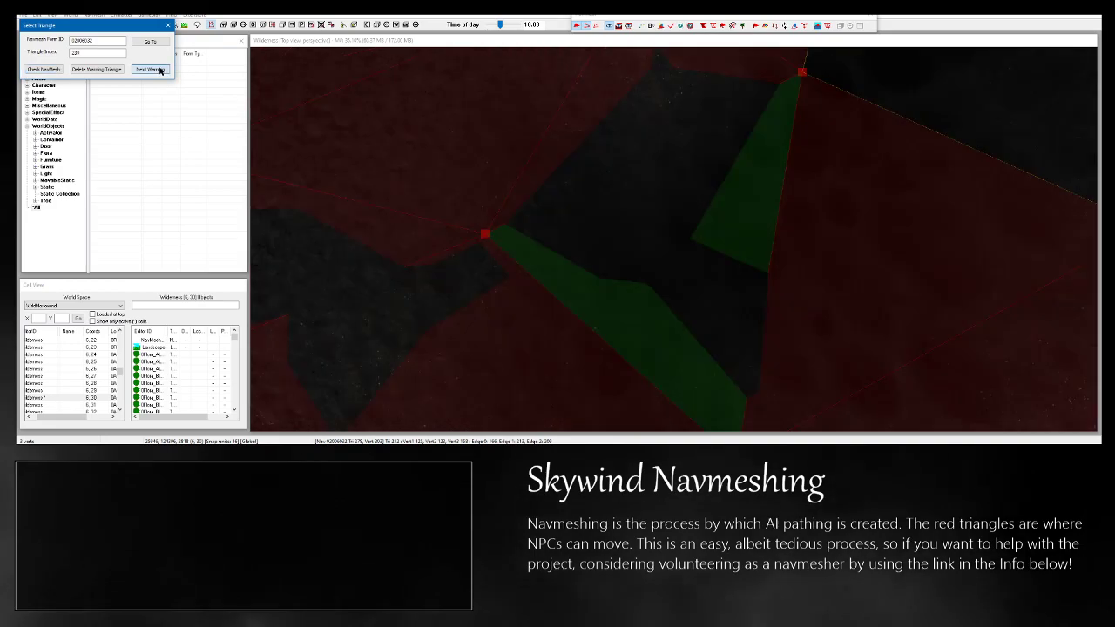
Delete the flagged navmesh triangle and recreate it between the same three corner vertices.
{"action": "scroll", "coordinate": [597, 280], "scroll_direction": "down", "scroll_amount": 2}
{"action": "left_click", "coordinate": [640, 272]}
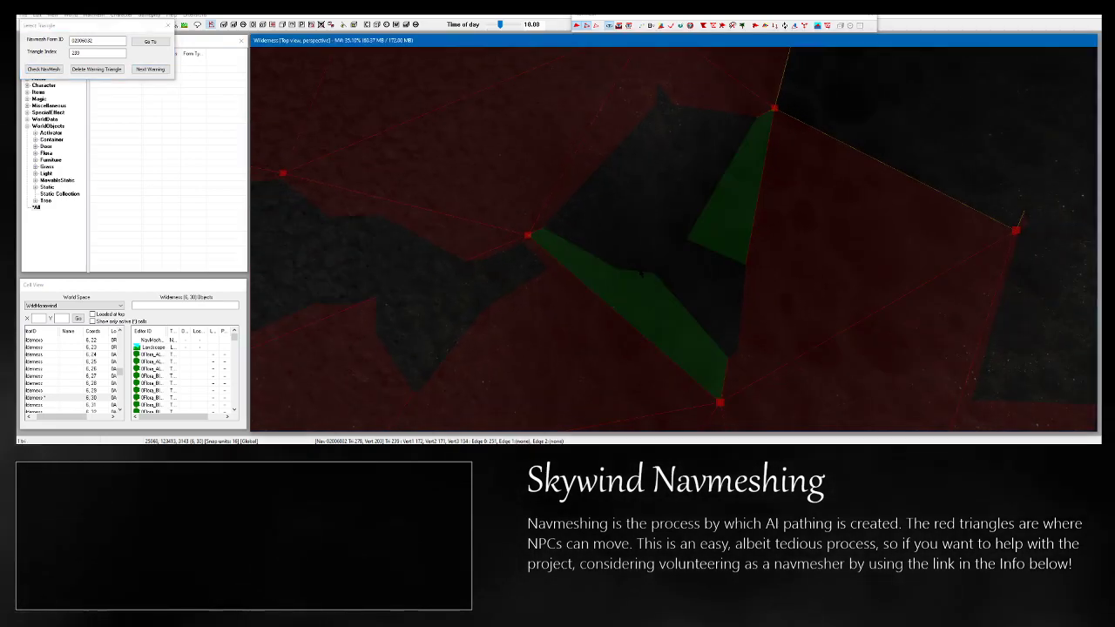
{"action": "key", "text": "Delete"}
{"action": "left_click", "coordinate": [527, 235]}
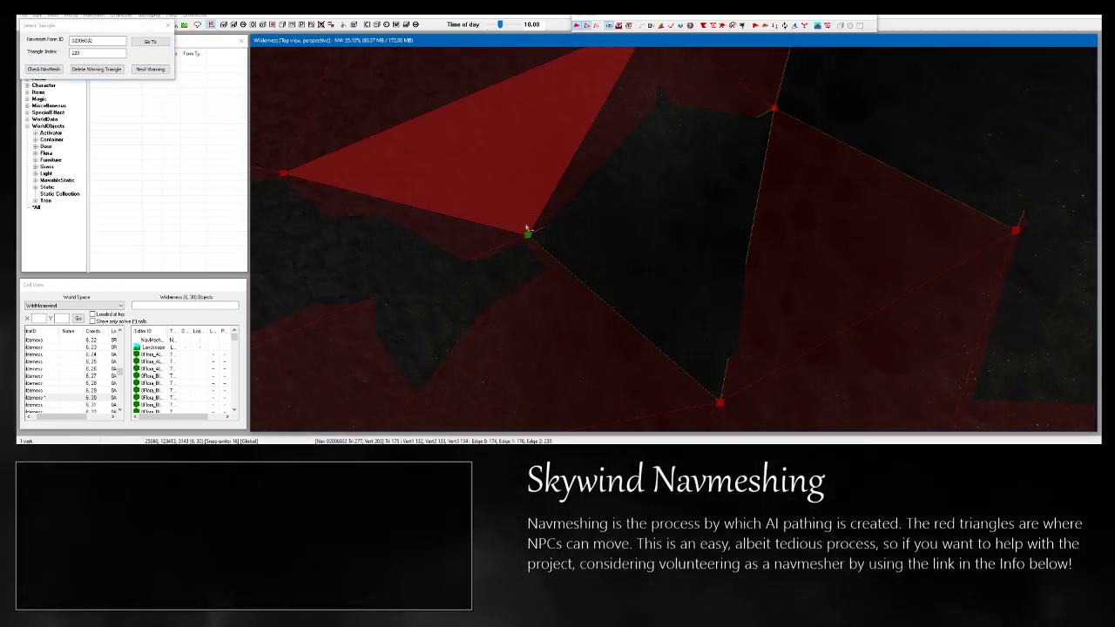
{"action": "left_click", "coordinate": [719, 402], "text": "ctrl"}
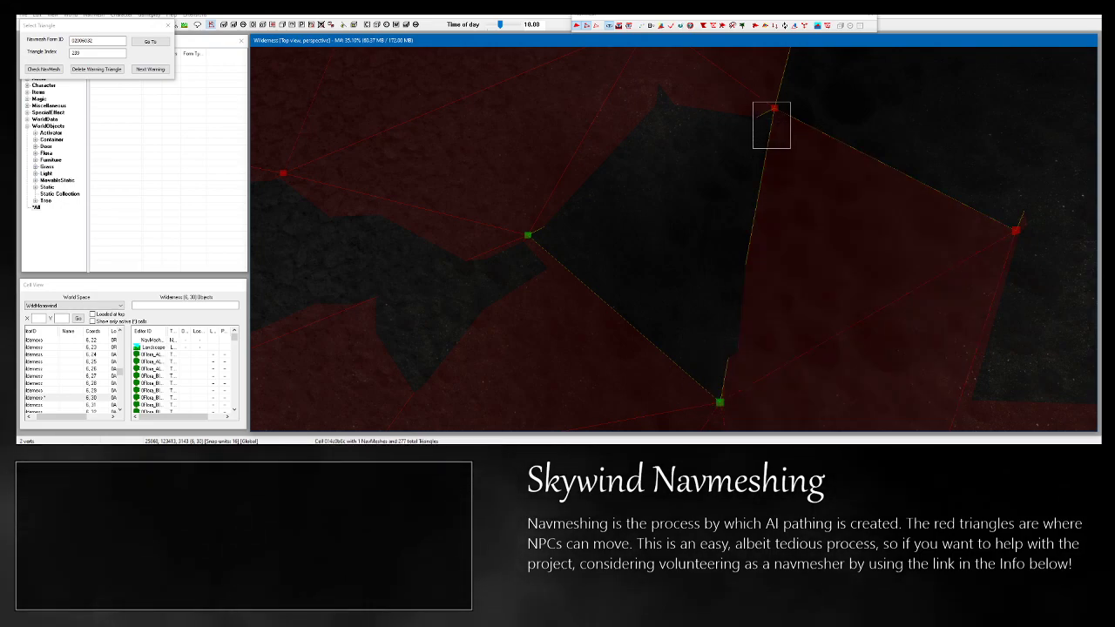
{"action": "key", "text": "a"}
Check the navmesh again, decline deleting the flagged triangles, and go to the next warning.
{"action": "left_click", "coordinate": [44, 68]}
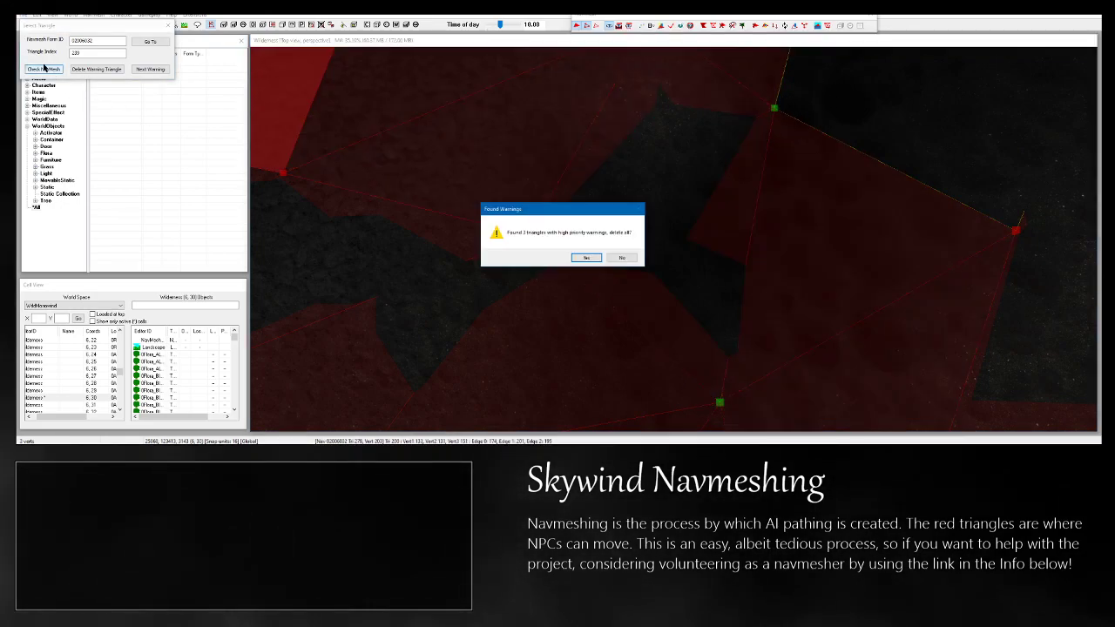
{"action": "left_click", "coordinate": [620, 258]}
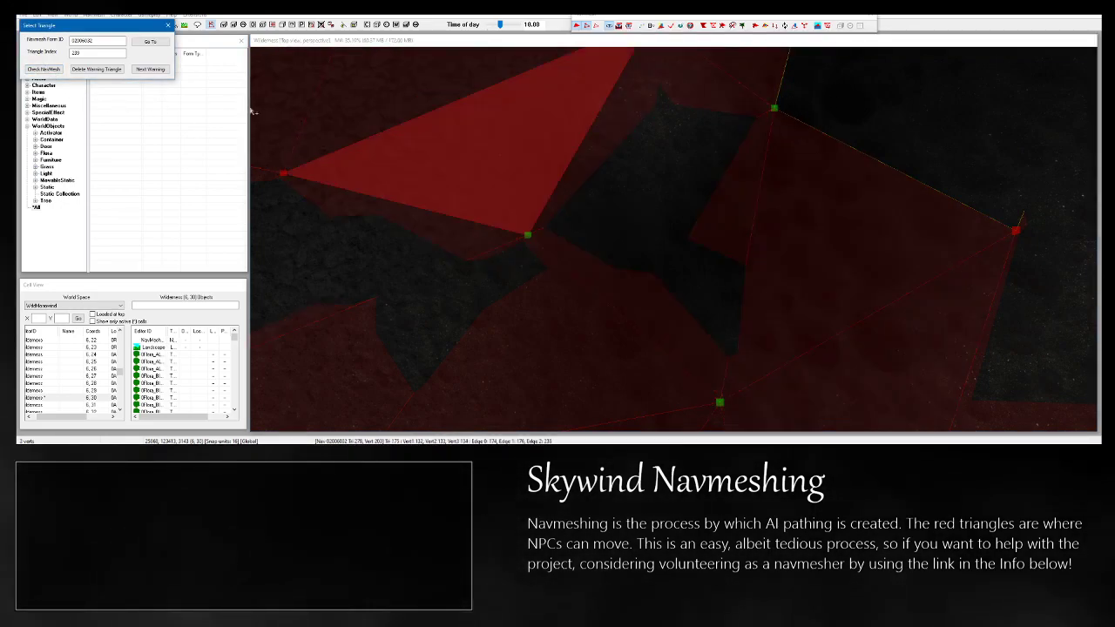
{"action": "left_click", "coordinate": [150, 69]}
Delete the flagged triangle along the cell border and rebuild it from its two border vertices and its inner vertex.
{"action": "left_click", "coordinate": [662, 264]}
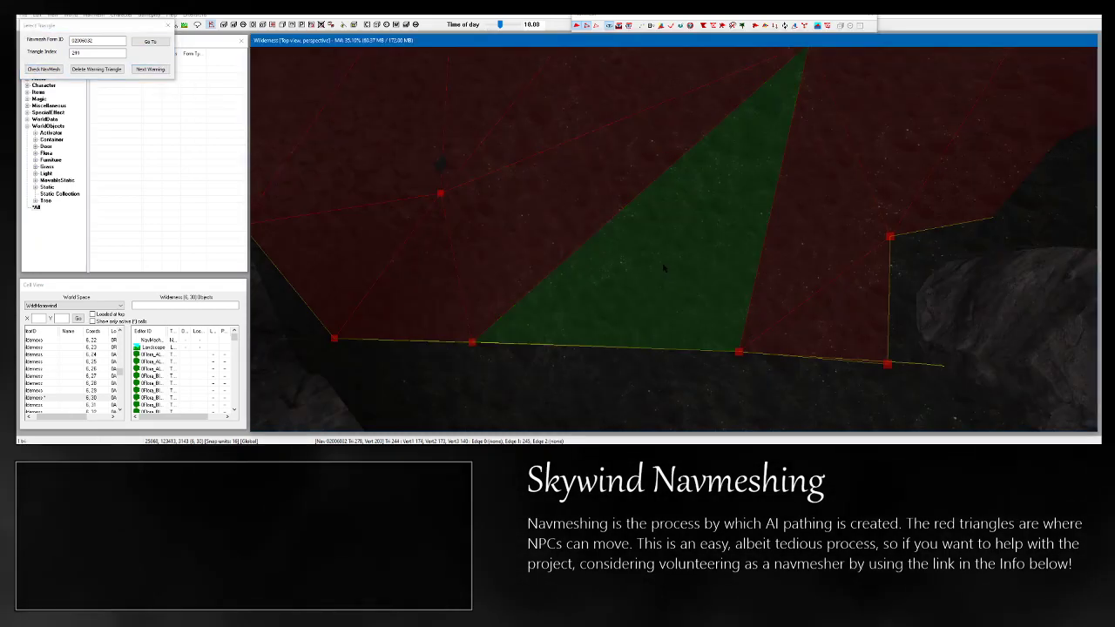
{"action": "key", "text": "Delete"}
{"action": "left_click", "coordinate": [738, 350]}
{"action": "middle_click_drag", "start_coordinate": [716, 267], "coordinate": [715, 254]}
{"action": "left_click_drag", "start_coordinate": [630, 328], "coordinate": [657, 294], "text": "ctrl"}
{"action": "middle_click_drag", "start_coordinate": [605, 334], "coordinate": [762, 196]}
{"action": "middle_click_drag", "start_coordinate": [607, 288], "coordinate": [600, 296]}
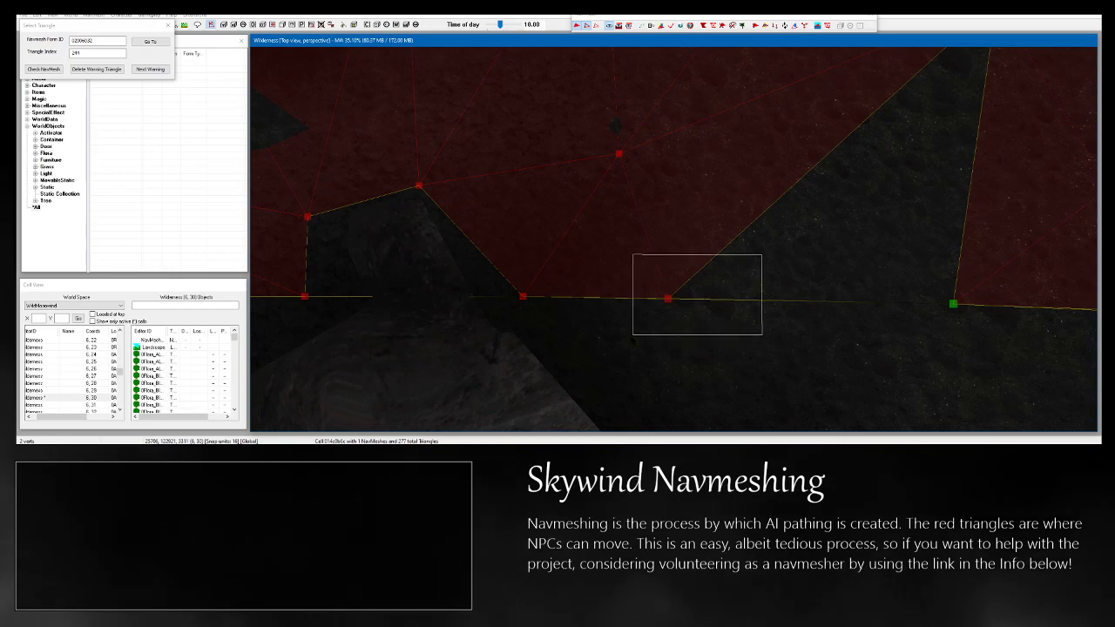
{"action": "middle_click_drag", "start_coordinate": [734, 306], "coordinate": [560, 386]}
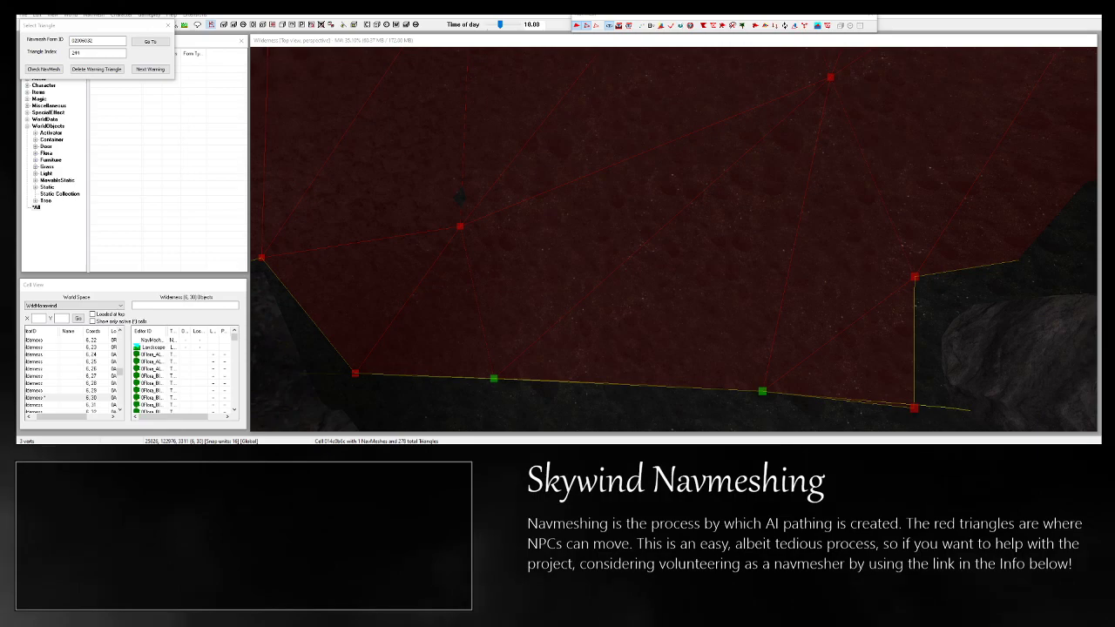
Recheck the navmesh without deleting the flagged triangle and go to the remaining warning beside the boulder.
{"action": "left_click", "coordinate": [43, 68]}
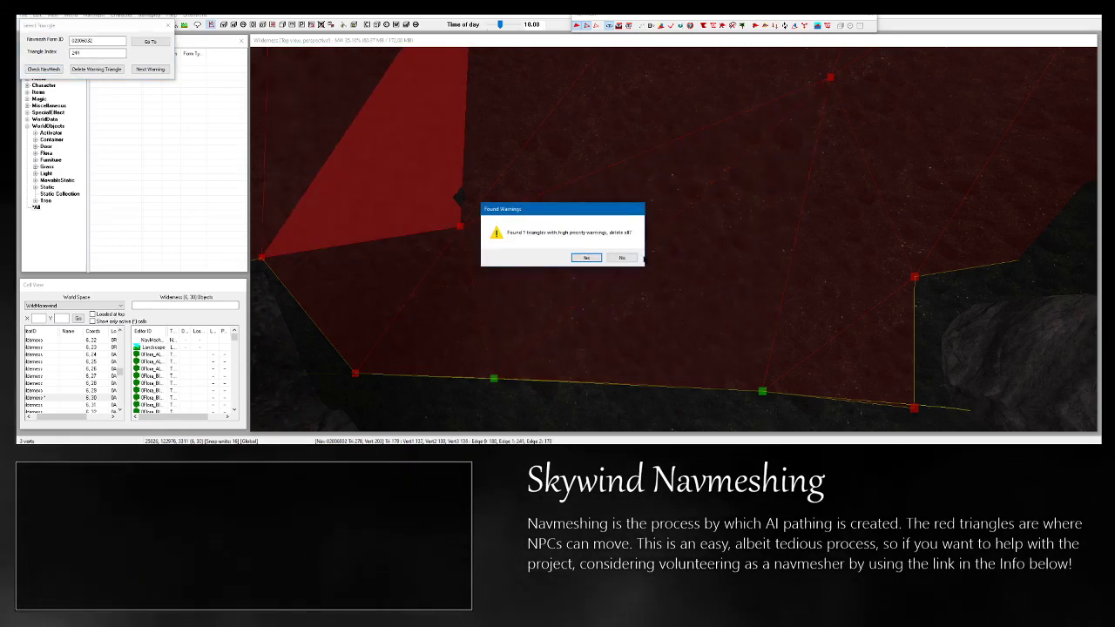
{"action": "left_click", "coordinate": [622, 258]}
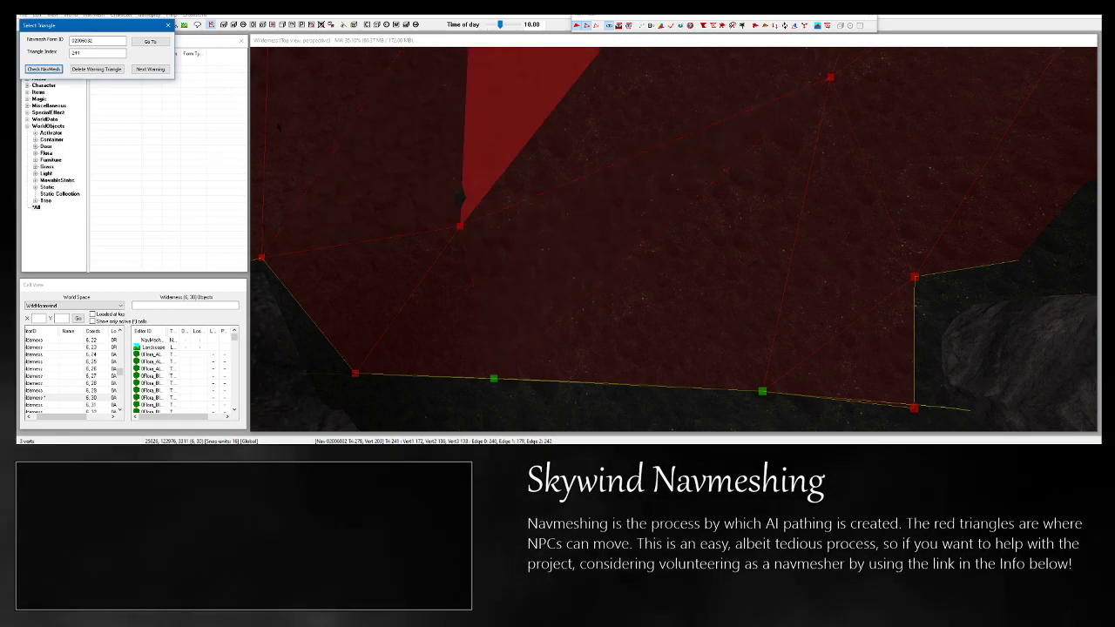
{"action": "left_click", "coordinate": [723, 263]}
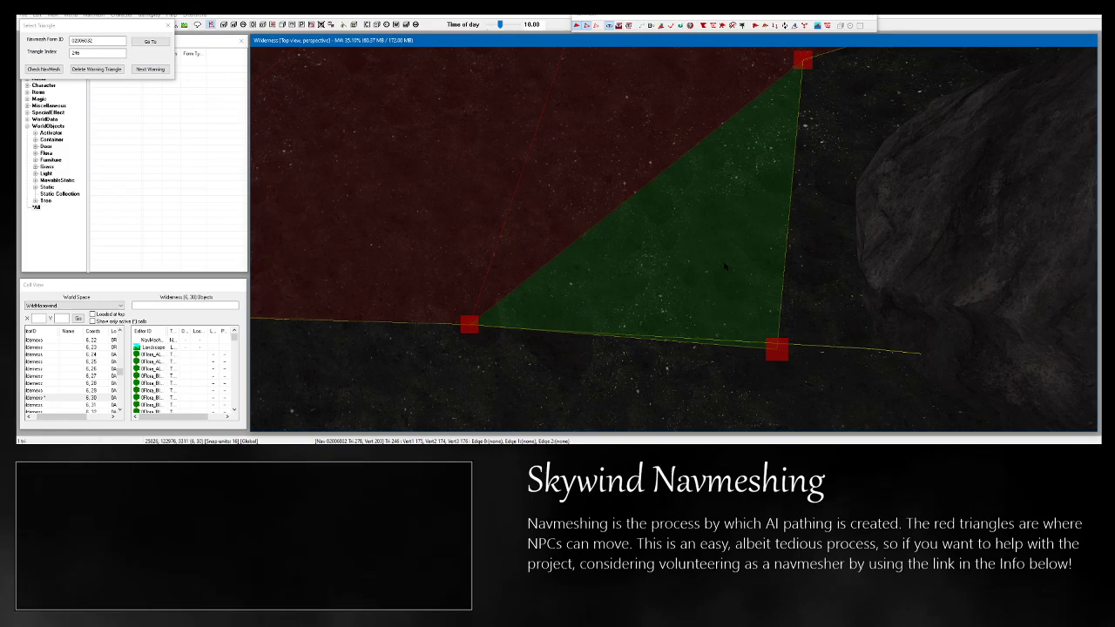
Replace the flagged triangle beside the boulder with one using a new outer vertex, and move that vertex to the cell border.
{"action": "scroll", "coordinate": [724, 263], "scroll_direction": "down", "scroll_amount": 3}
{"action": "mouse_move", "coordinate": [724, 261]}
{"action": "middle_mouse_down", "text": "shift"}
{"action": "mouse_move", "coordinate": [727, 249]}
{"action": "mouse_move", "coordinate": [724, 267]}
{"action": "middle_mouse_up", "text": "shift"}
{"action": "key", "text": "Delete"}
{"action": "left_click_drag", "start_coordinate": [772, 161], "coordinate": [724, 134]}
{"action": "left_click_drag", "start_coordinate": [551, 319], "coordinate": [550, 319], "text": "ctrl"}
{"action": "middle_click_drag", "start_coordinate": [562, 319], "coordinate": [705, 304], "text": "shift"}
{"action": "right_click", "coordinate": [729, 302], "text": "ctrl"}
{"action": "left_click_drag", "start_coordinate": [728, 302], "coordinate": [718, 375]}
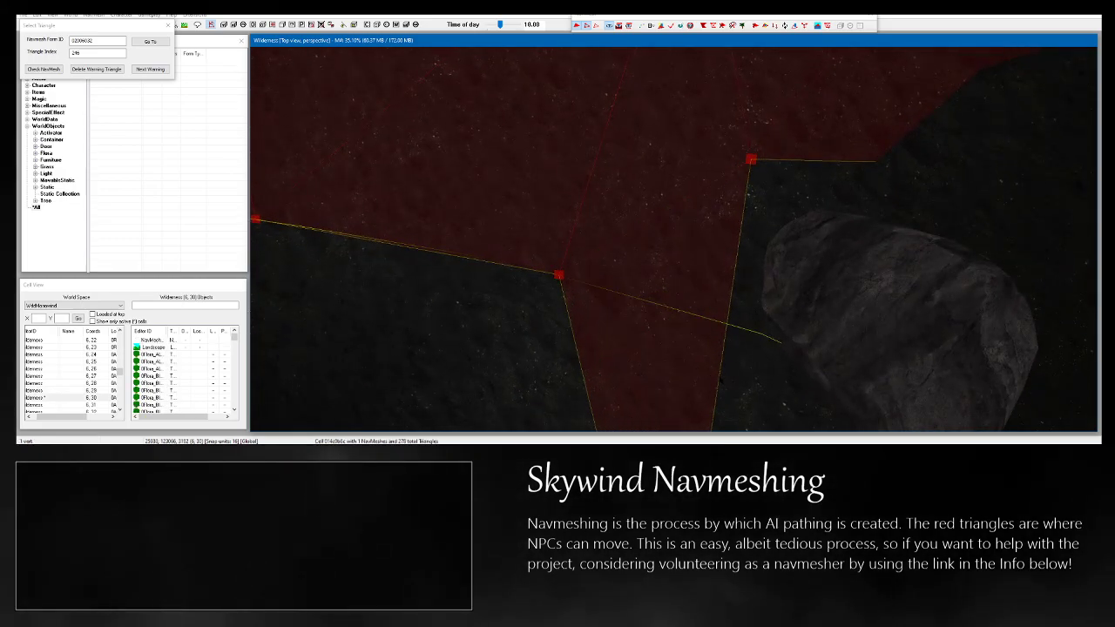
{"action": "mouse_move", "coordinate": [740, 350]}
{"action": "middle_mouse_down"}
{"action": "mouse_move", "coordinate": [738, 334]}
{"action": "mouse_move", "coordinate": [734, 343]}
{"action": "middle_mouse_up"}
{"action": "mouse_move", "coordinate": [658, 358]}
{"action": "left_mouse_down"}
{"action": "mouse_move", "coordinate": [661, 383]}
{"action": "mouse_move", "coordinate": [649, 318]}
{"action": "mouse_move", "coordinate": [642, 342]}
{"action": "mouse_move", "coordinate": [665, 343]}
{"action": "left_mouse_up"}
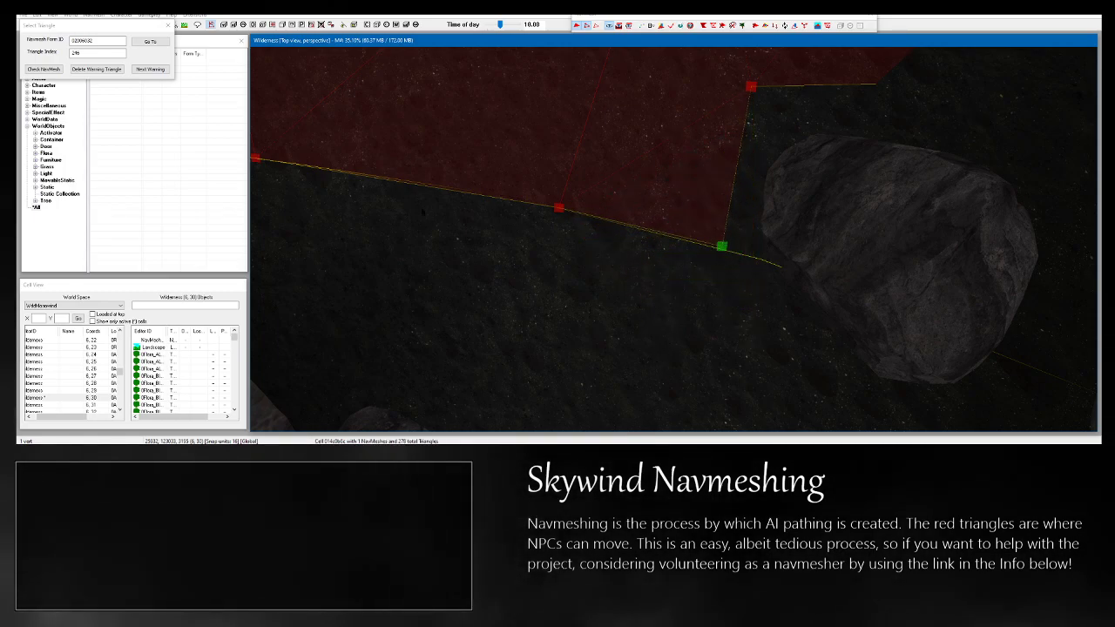
Run the navmesh check again, keep the flagged triangle, and go to its location.
{"action": "left_click", "coordinate": [52, 70]}
{"action": "left_click", "coordinate": [625, 258]}
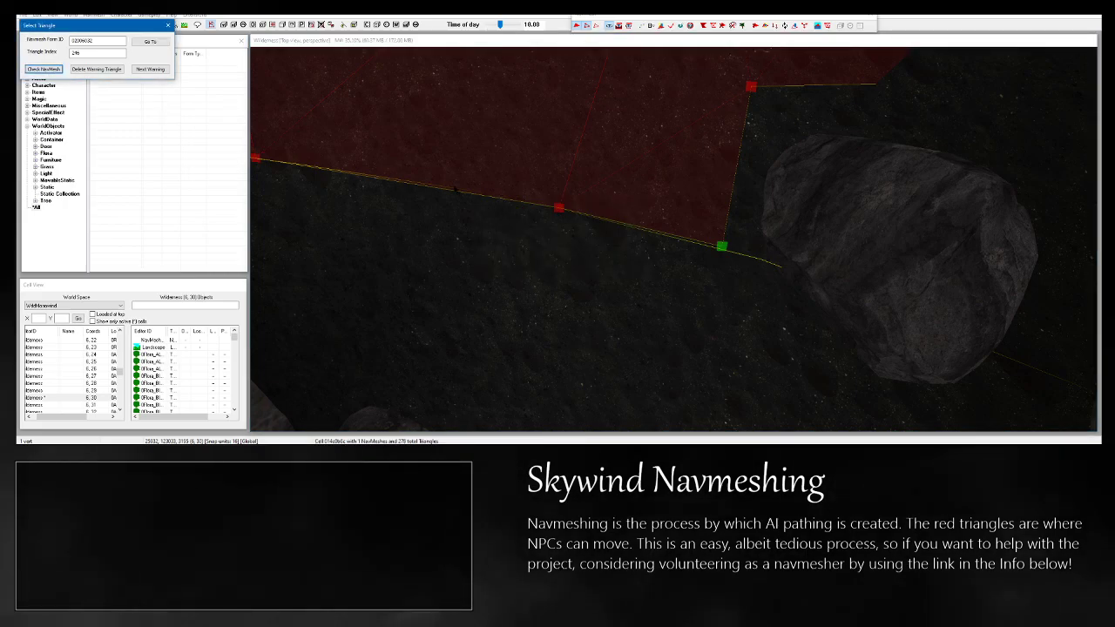
{"action": "left_click", "coordinate": [150, 68]}
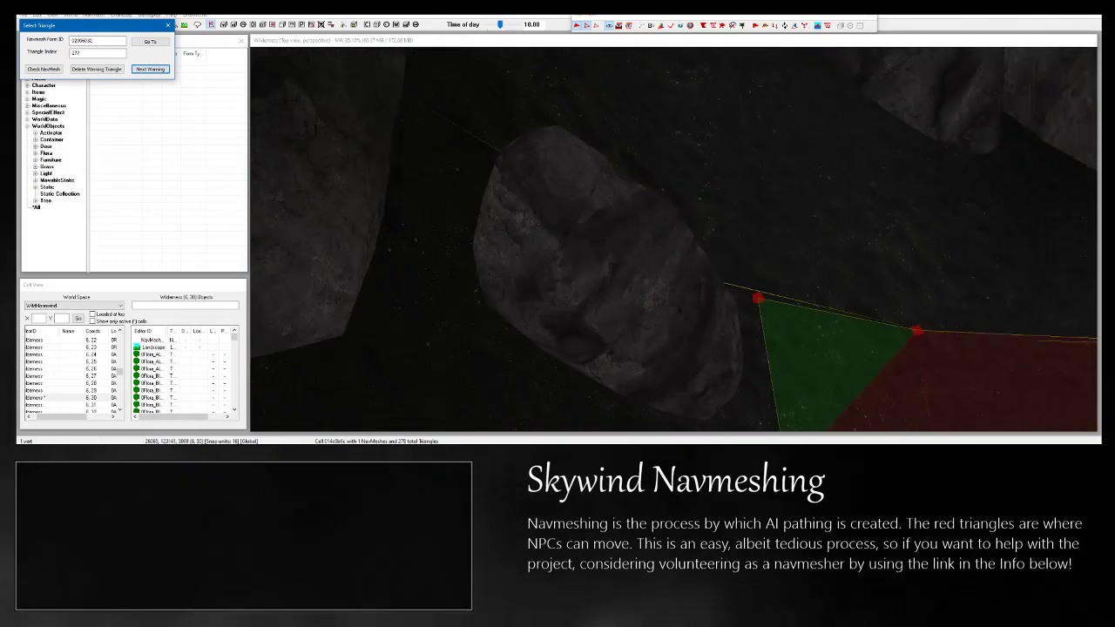
Delete the flagged border triangle, create a new one from its two remaining vertices, and move the new vertex toward the border line.
{"action": "mouse_move", "coordinate": [780, 343]}
{"action": "middle_mouse_down", "text": "shift"}
{"action": "mouse_move", "coordinate": [756, 297]}
{"action": "mouse_move", "coordinate": [706, 307]}
{"action": "mouse_move", "coordinate": [702, 296]}
{"action": "mouse_move", "coordinate": [696, 319]}
{"action": "mouse_move", "coordinate": [760, 313]}
{"action": "mouse_move", "coordinate": [762, 334]}
{"action": "mouse_move", "coordinate": [686, 317]}
{"action": "mouse_move", "coordinate": [623, 333]}
{"action": "middle_mouse_up", "text": "shift"}
{"action": "key", "text": "Delete"}
{"action": "left_click_drag", "start_coordinate": [581, 333], "coordinate": [619, 369]}
{"action": "middle_click_drag", "start_coordinate": [772, 319], "coordinate": [711, 330], "text": "shift"}
{"action": "scroll", "coordinate": [712, 330], "scroll_direction": "up", "scroll_amount": 5}
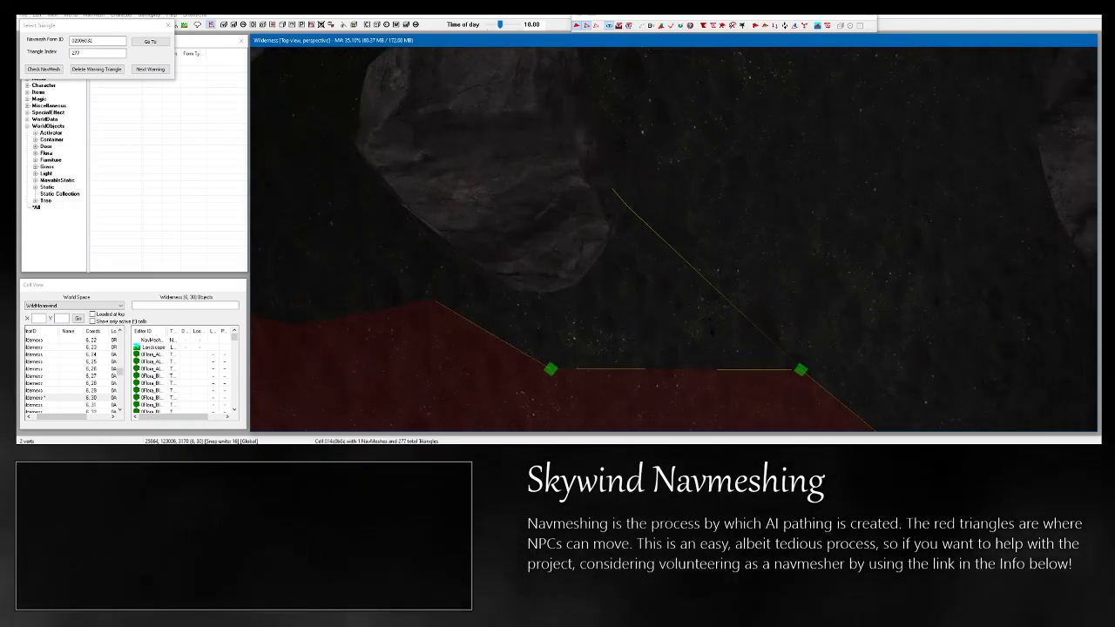
{"action": "right_click", "coordinate": [779, 320], "text": "ctrl"}
{"action": "middle_click_drag", "start_coordinate": [780, 319], "coordinate": [776, 321]}
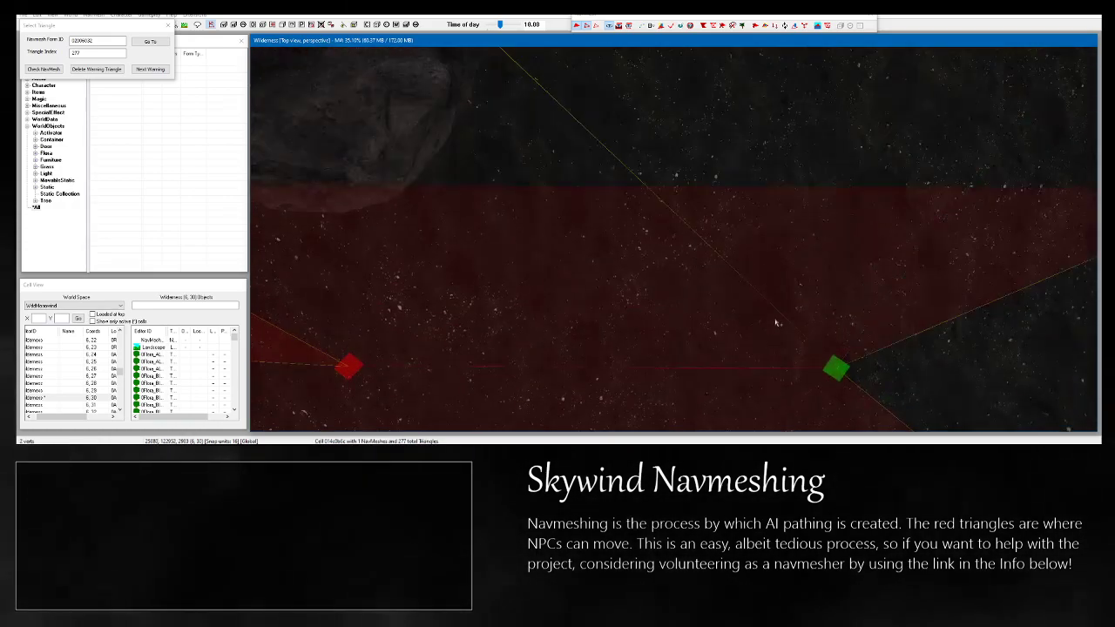
{"action": "scroll", "coordinate": [774, 320], "scroll_direction": "down", "scroll_amount": 5}
{"action": "scroll", "coordinate": [769, 315], "scroll_direction": "down", "scroll_amount": 1}
{"action": "key", "text": "d"}
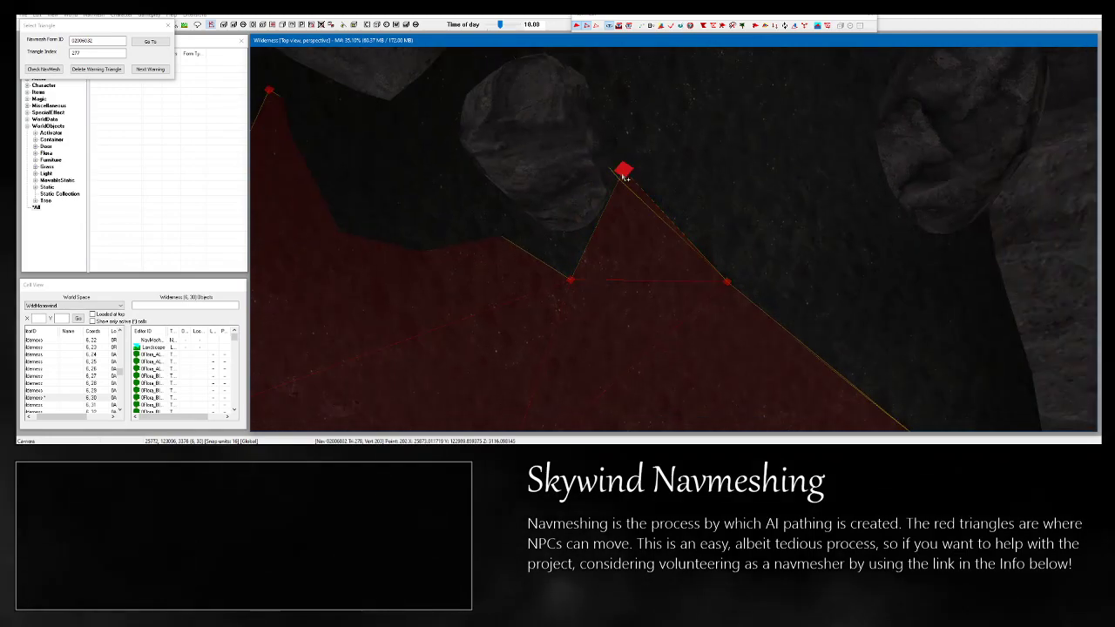
{"action": "left_click_drag", "start_coordinate": [663, 133], "coordinate": [643, 199]}
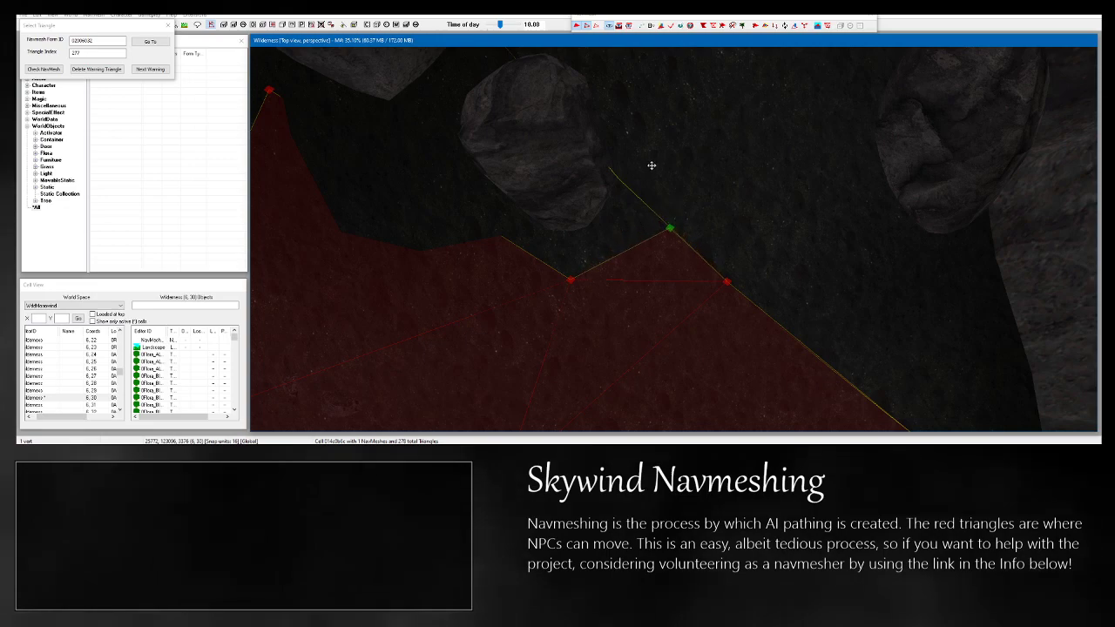
Check the reshaped navmesh for warnings and go to the triangle still flagged.
{"action": "left_click", "coordinate": [52, 72]}
{"action": "left_click", "coordinate": [595, 258]}
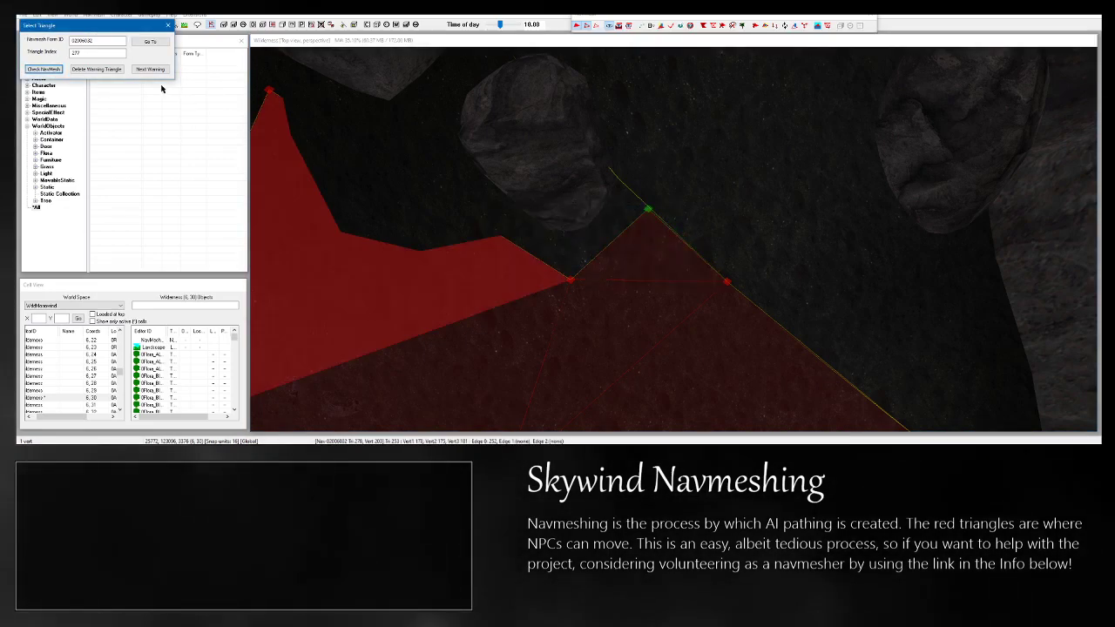
{"action": "left_click", "coordinate": [162, 70]}
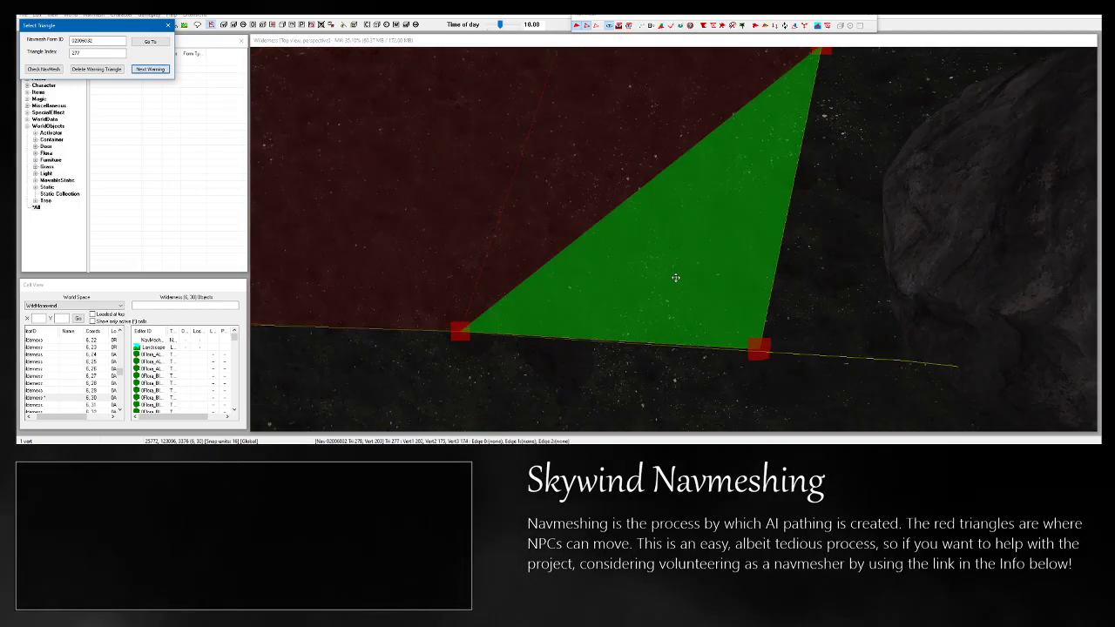
Delete the flagged triangle between the cell border and the boulder.
{"action": "left_click", "coordinate": [716, 286]}
{"action": "key", "text": "Delete"}
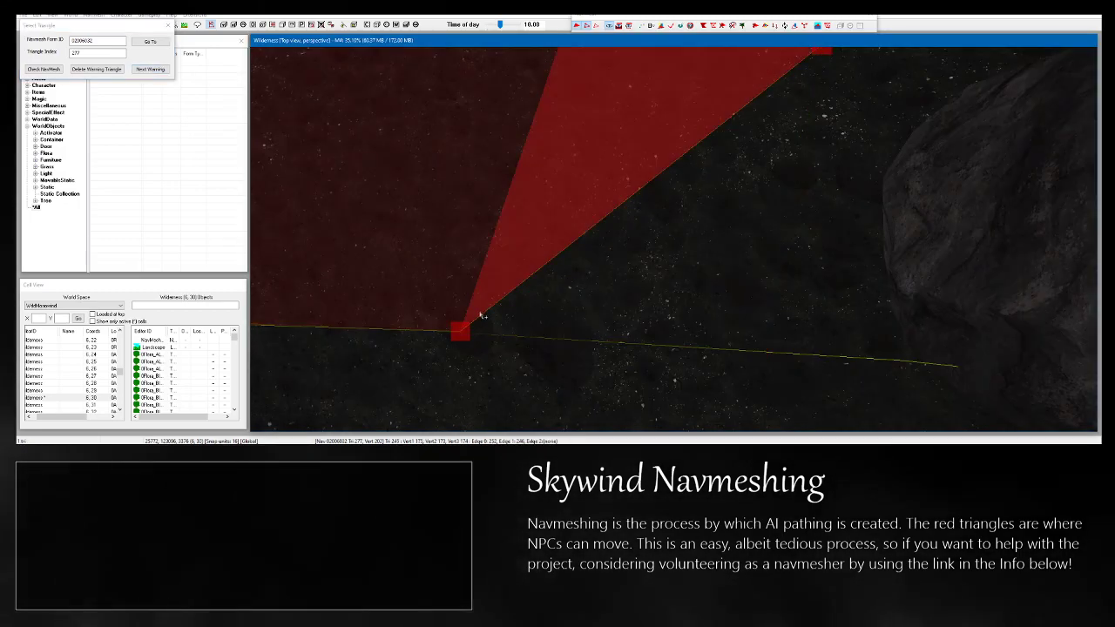
{"action": "left_click", "coordinate": [460, 331]}
{"action": "middle_click_drag", "start_coordinate": [684, 281], "coordinate": [670, 263], "text": "shift"}
{"action": "left_click_drag", "start_coordinate": [845, 260], "coordinate": [905, 215], "text": "ctrl"}
{"action": "key", "text": "ctrl+z"}
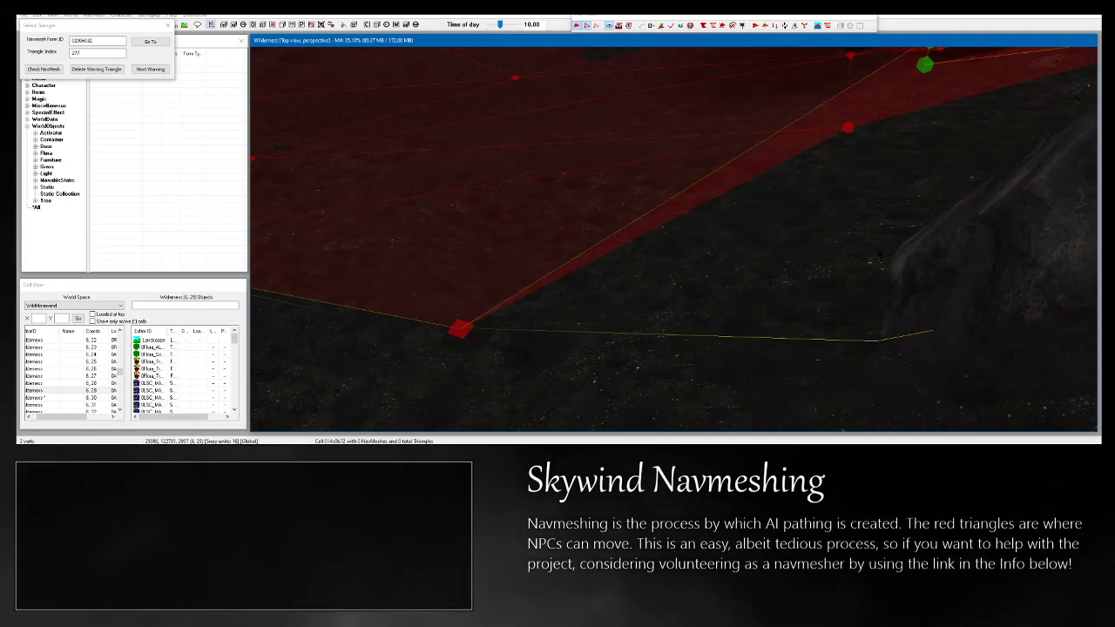
{"action": "key", "text": "ctrl+z"}
Create a triangle from the border vertex, the vertex beside the boulder and the loose vertex, and move the loose vertex to the cell border.
{"action": "left_click", "coordinate": [885, 219]}
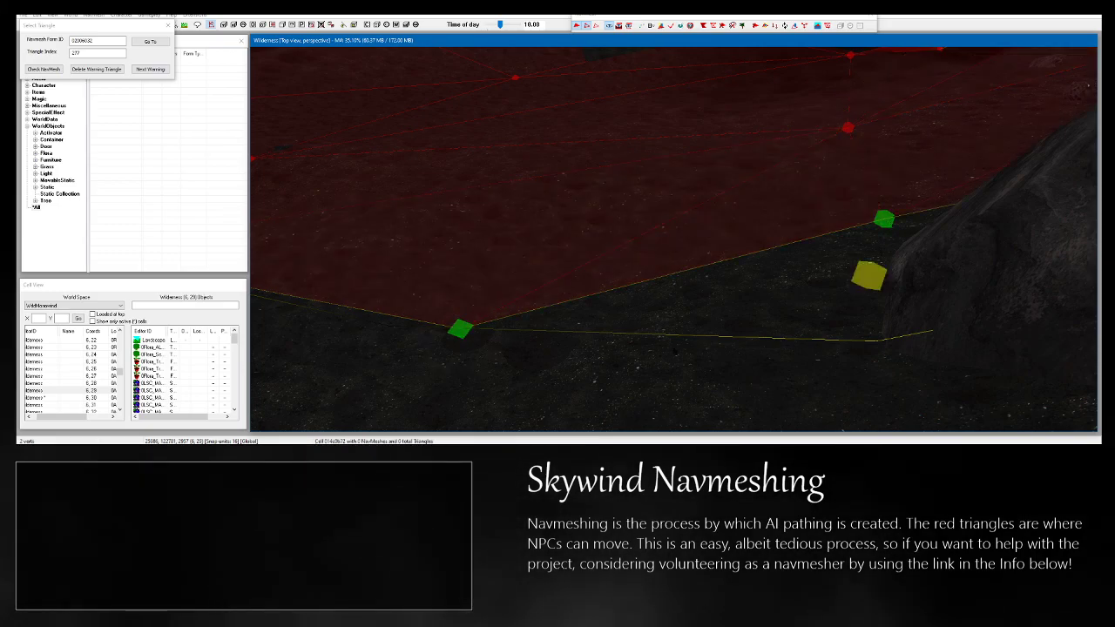
{"action": "key", "text": "a"}
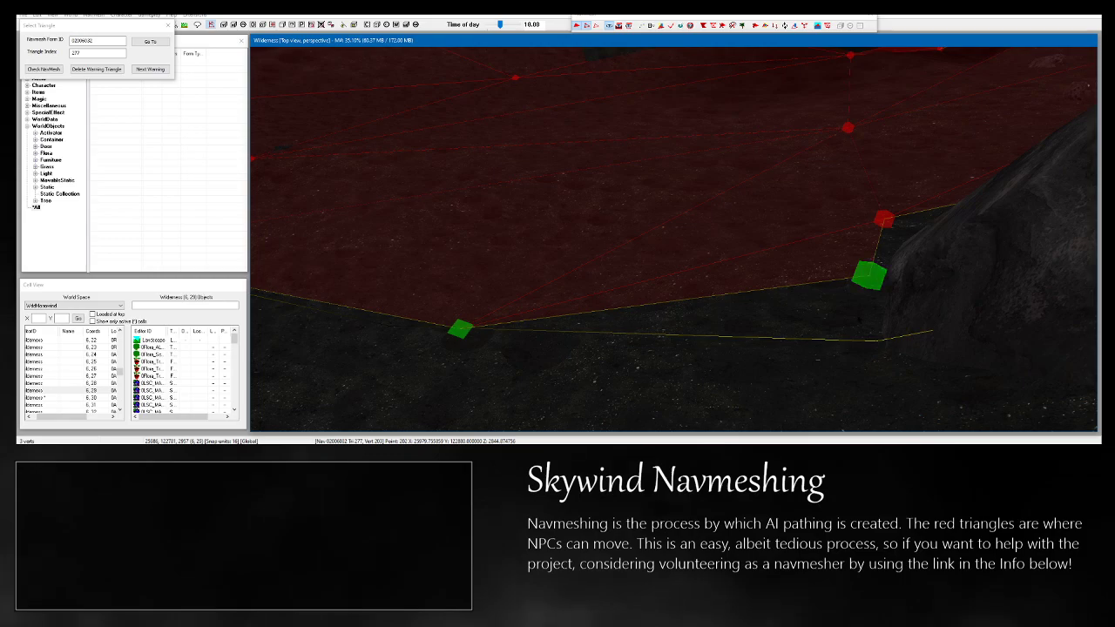
{"action": "left_click_drag", "start_coordinate": [869, 276], "coordinate": [843, 344]}
Check the navmesh for remaining warnings, dismiss the result, and close the triangle selection window.
{"action": "left_click", "coordinate": [60, 70]}
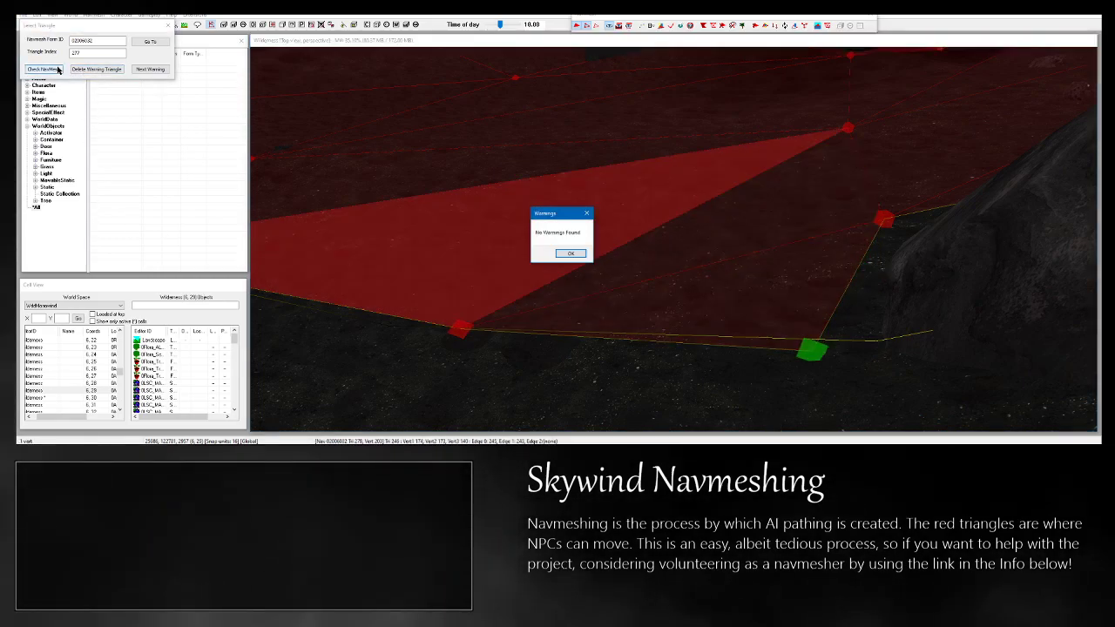
{"action": "left_click", "coordinate": [571, 253]}
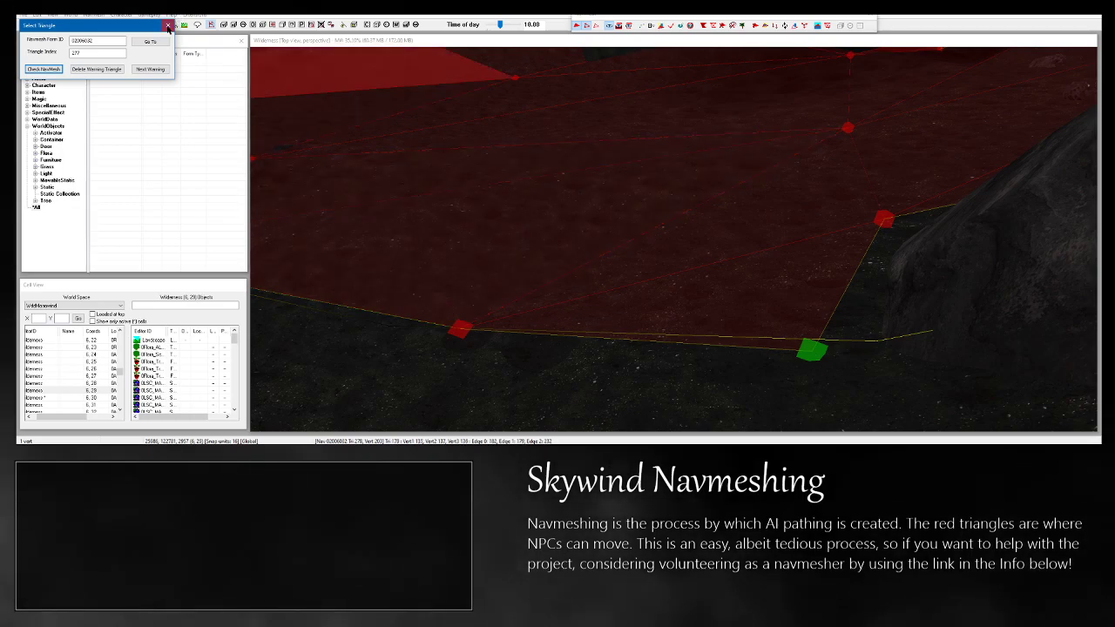
{"action": "left_click", "coordinate": [168, 26]}
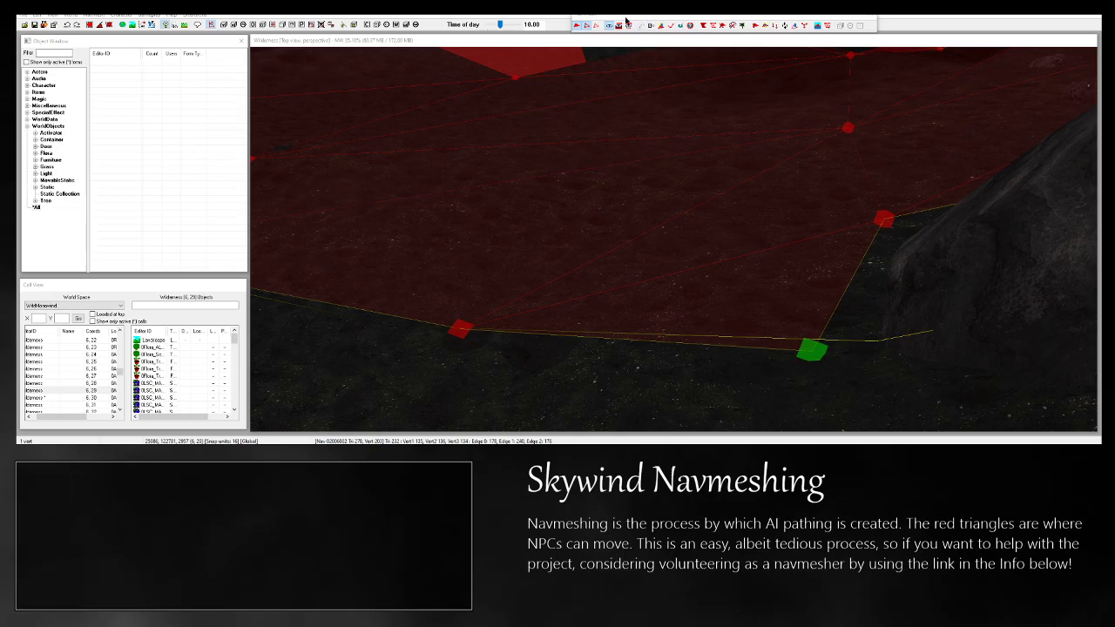
Mark a continuous chain of triangles as preferred pathing, starting at the narrow strip on the navmesh's outer edge and running inward.
{"action": "left_click", "coordinate": [588, 40]}
{"action": "scroll", "coordinate": [653, 269], "scroll_direction": "down", "scroll_amount": 5}
{"action": "middle_click_drag", "start_coordinate": [652, 269], "coordinate": [936, 423], "text": "shift"}
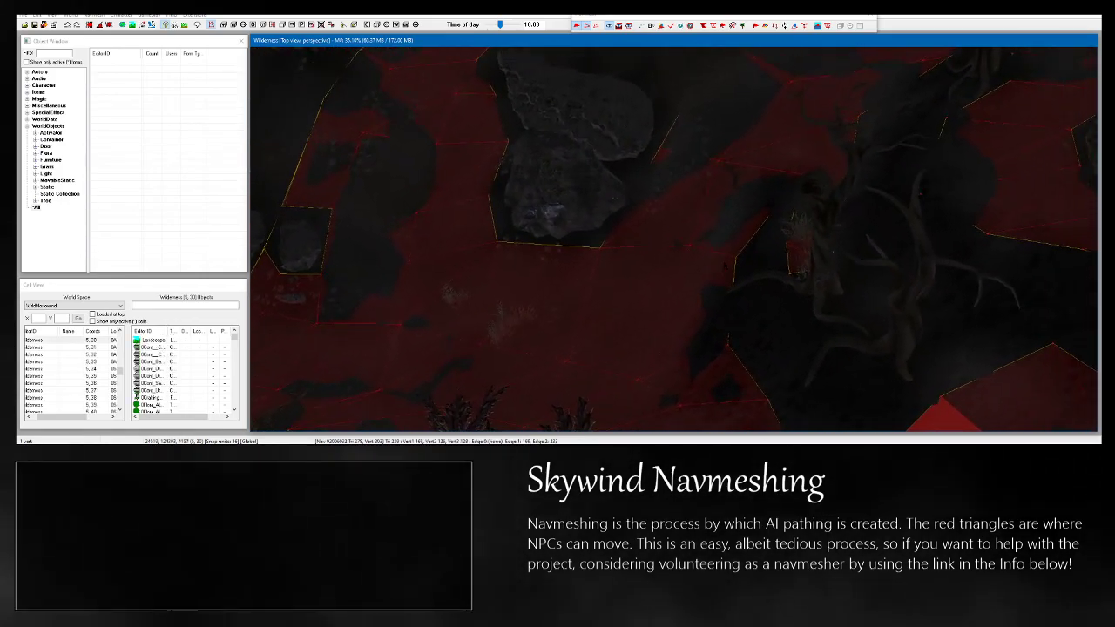
{"action": "left_click", "coordinate": [660, 27]}
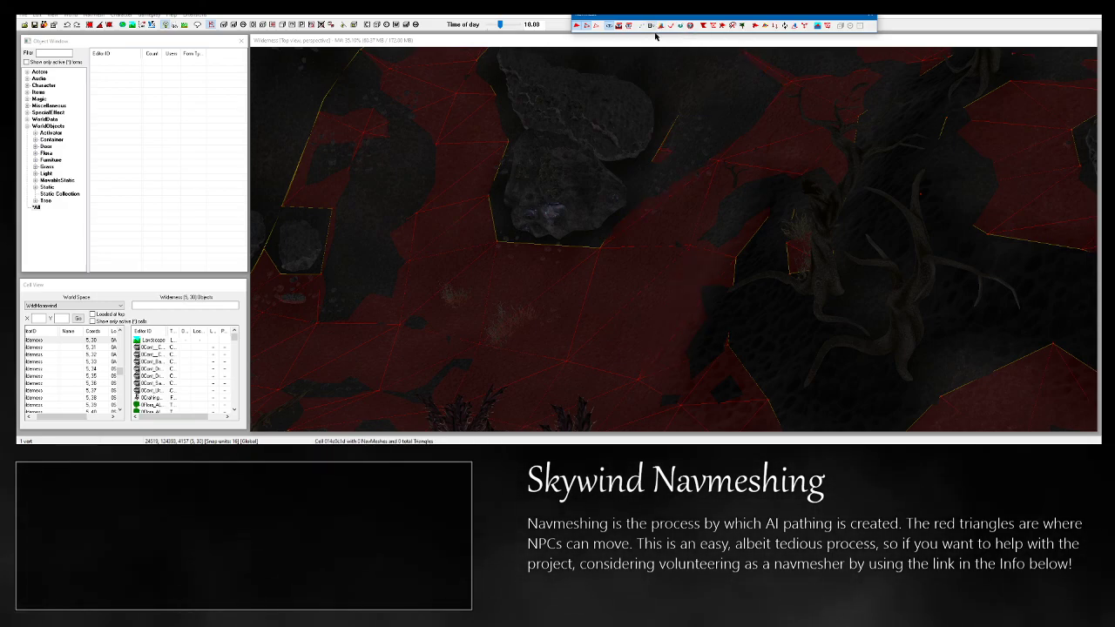
{"action": "middle_click_drag", "start_coordinate": [631, 285], "coordinate": [664, 173]}
{"action": "left_click", "coordinate": [619, 363]}
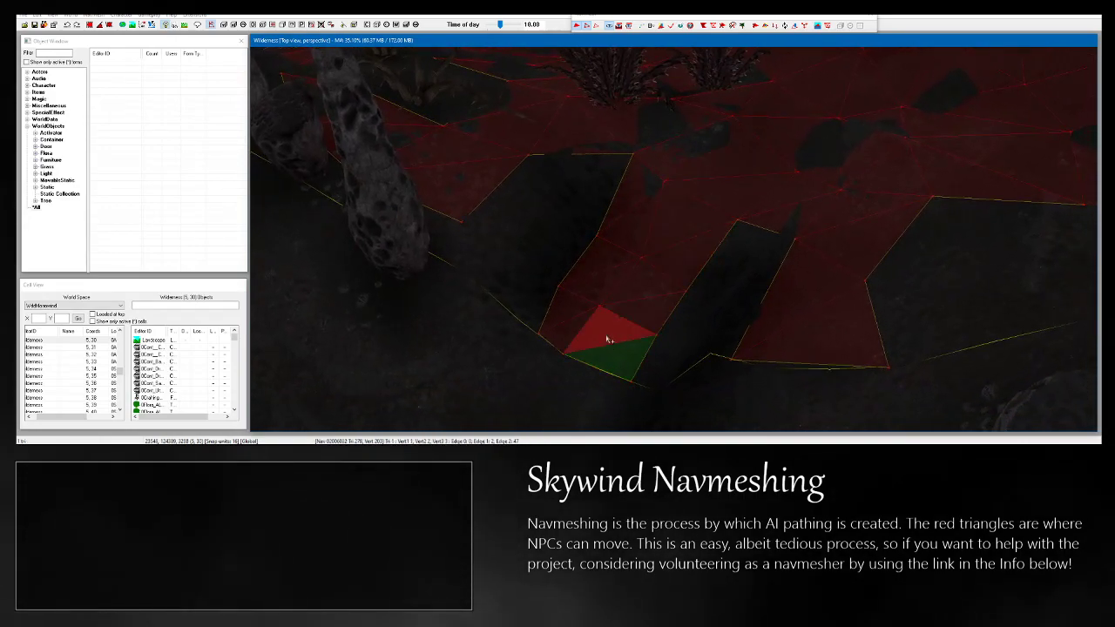
{"action": "left_click", "coordinate": [607, 332], "text": "ctrl"}
{"action": "middle_click_drag", "start_coordinate": [624, 318], "coordinate": [640, 341], "text": "shift"}
{"action": "left_click", "coordinate": [624, 289], "text": "ctrl"}
{"action": "left_click", "coordinate": [605, 261], "text": "ctrl"}
{"action": "left_click", "coordinate": [628, 216], "text": "ctrl"}
{"action": "left_click", "coordinate": [607, 173], "text": "ctrl"}
{"action": "middle_click_drag", "start_coordinate": [612, 179], "coordinate": [537, 358]}
{"action": "left_click", "coordinate": [585, 259], "text": "ctrl"}
{"action": "left_click", "coordinate": [586, 219], "text": "ctrl"}
{"action": "left_click", "coordinate": [598, 172], "text": "ctrl"}
{"action": "left_click", "coordinate": [582, 122], "text": "ctrl"}
{"action": "key", "text": "p"}
Extend the preferred path along the connected triangles past the large leafy plants.
{"action": "left_click", "coordinate": [608, 257]}
{"action": "left_click", "coordinate": [612, 203], "text": "ctrl"}
{"action": "left_click", "coordinate": [585, 162], "text": "ctrl"}
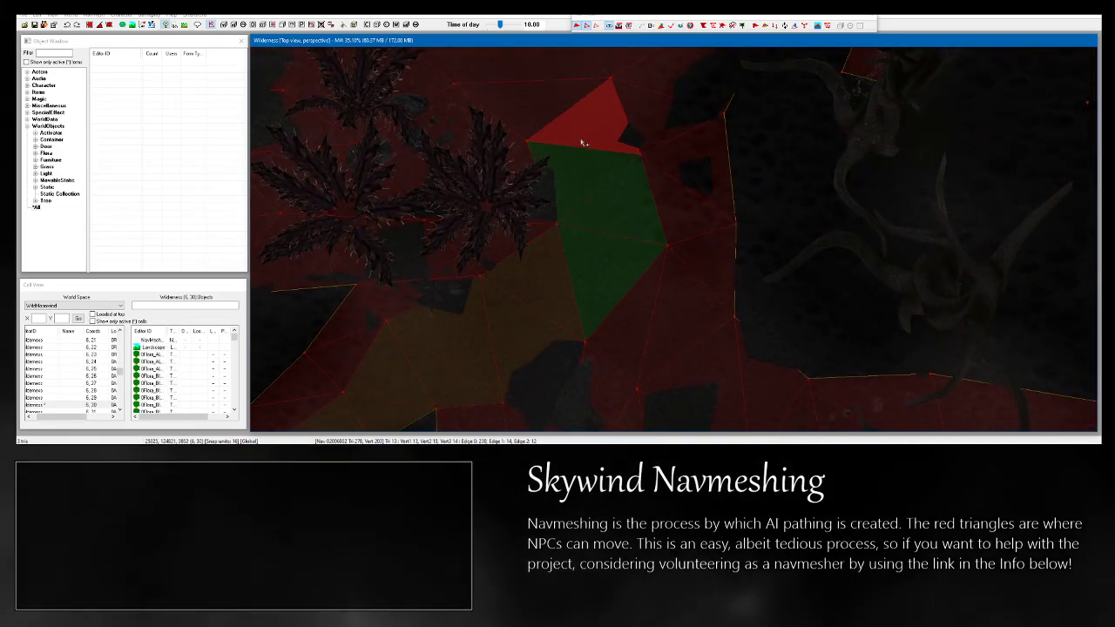
{"action": "left_click", "coordinate": [585, 124], "text": "ctrl"}
{"action": "middle_click_drag", "start_coordinate": [602, 195], "coordinate": [623, 239]}
{"action": "left_click", "coordinate": [595, 261], "text": "ctrl"}
{"action": "left_click", "coordinate": [581, 206], "text": "ctrl"}
{"action": "left_click", "coordinate": [519, 179], "text": "ctrl"}
{"action": "left_click", "coordinate": [481, 117], "text": "ctrl"}
{"action": "middle_click_drag", "start_coordinate": [482, 116], "coordinate": [566, 173]}
{"action": "left_click", "coordinate": [724, 307], "text": "ctrl"}
{"action": "left_click", "coordinate": [681, 258], "text": "ctrl"}
{"action": "left_click", "coordinate": [612, 226], "text": "ctrl"}
{"action": "left_click", "coordinate": [514, 172], "text": "ctrl"}
{"action": "left_click", "coordinate": [418, 143], "text": "ctrl"}
{"action": "left_click", "coordinate": [426, 85], "text": "ctrl"}
{"action": "key", "text": "p"}
Mark the next run of triangles between the rocks and twisted trees as preferred pathing.
{"action": "middle_click_drag", "start_coordinate": [574, 268], "coordinate": [647, 285], "text": "shift"}
{"action": "left_click", "coordinate": [762, 225]}
{"action": "left_click", "coordinate": [735, 190], "text": "ctrl"}
{"action": "middle_click_drag", "start_coordinate": [735, 190], "coordinate": [704, 242], "text": "shift"}
{"action": "left_click", "coordinate": [647, 217], "text": "ctrl"}
{"action": "left_click", "coordinate": [658, 164], "text": "ctrl"}
{"action": "left_click", "coordinate": [655, 128], "text": "ctrl"}
{"action": "left_click", "coordinate": [634, 110], "text": "ctrl"}
{"action": "middle_click_drag", "start_coordinate": [634, 110], "coordinate": [620, 201], "text": "shift"}
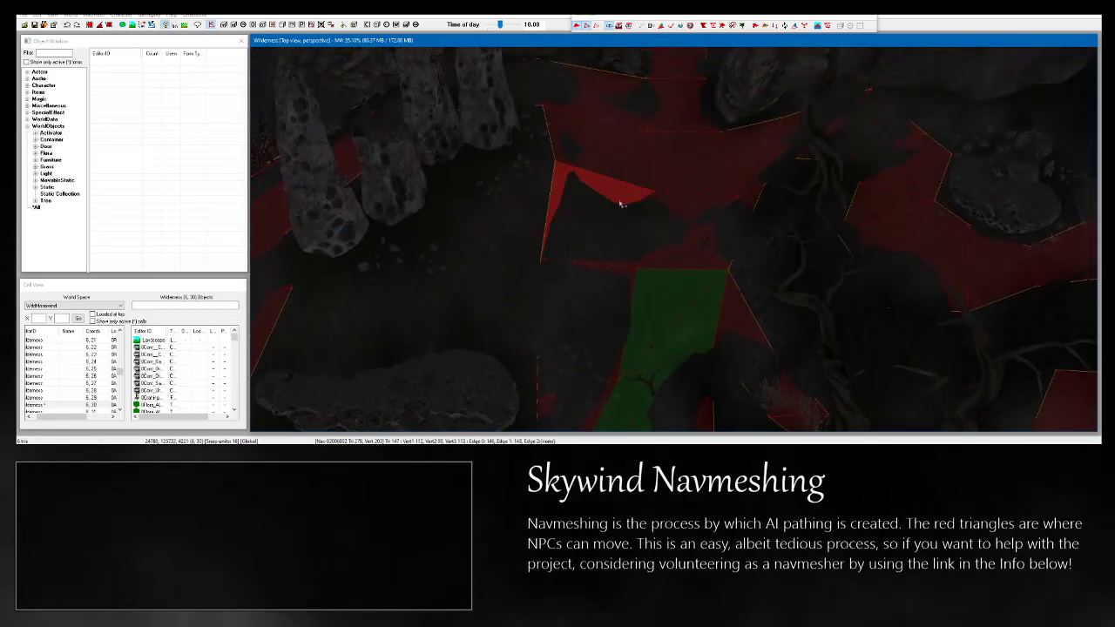
{"action": "left_click", "coordinate": [680, 163]}
{"action": "middle_click_drag", "start_coordinate": [680, 163], "coordinate": [673, 283], "text": "shift"}
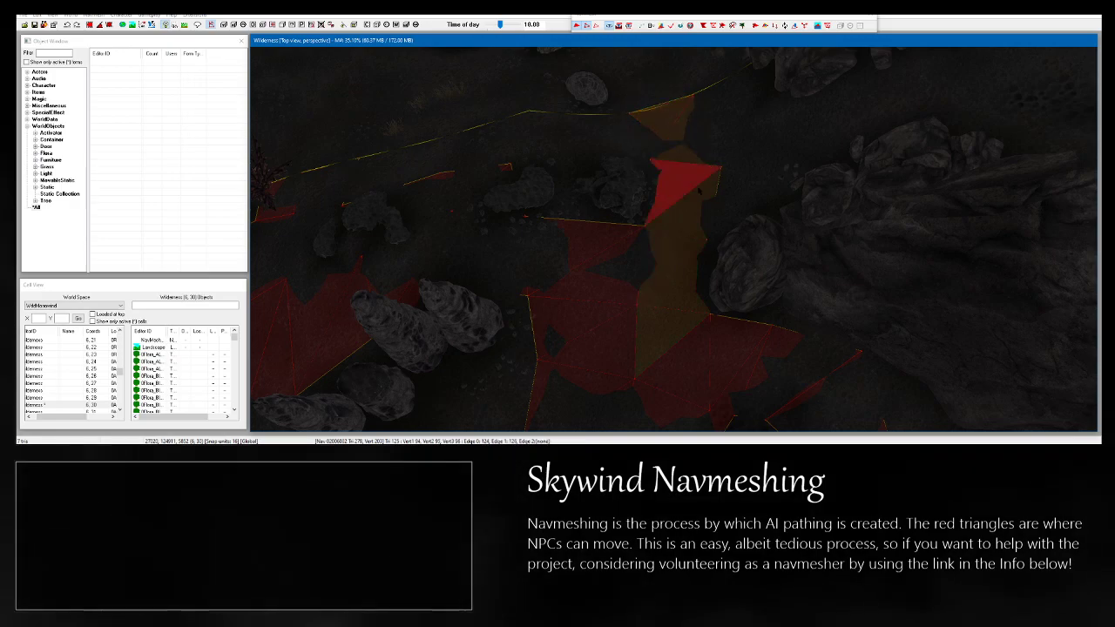
{"action": "middle_click_drag", "start_coordinate": [742, 166], "coordinate": [703, 110], "text": "shift"}
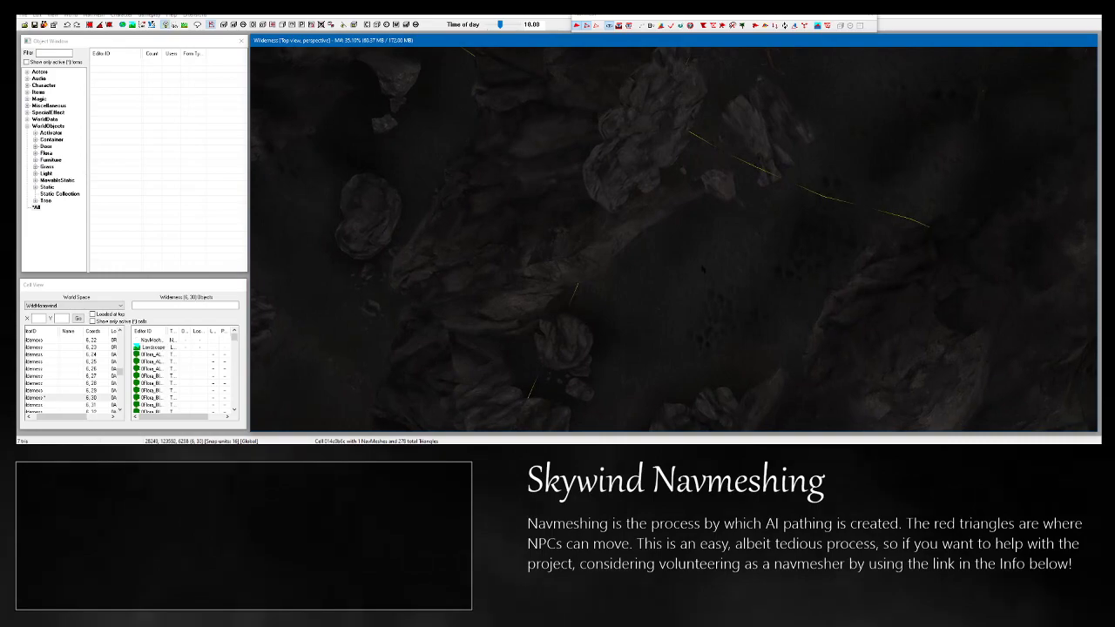
Add a triangle from the outer edge of the preferred path to a vertex beside the large boulder.
{"action": "left_click", "coordinate": [579, 29]}
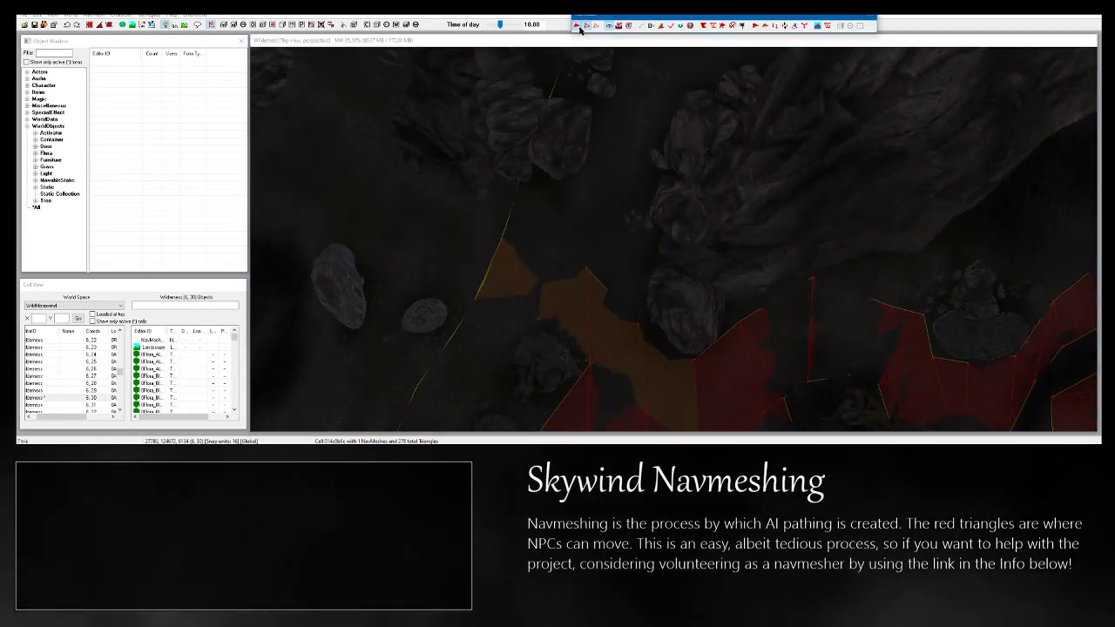
{"action": "left_click", "coordinate": [628, 259]}
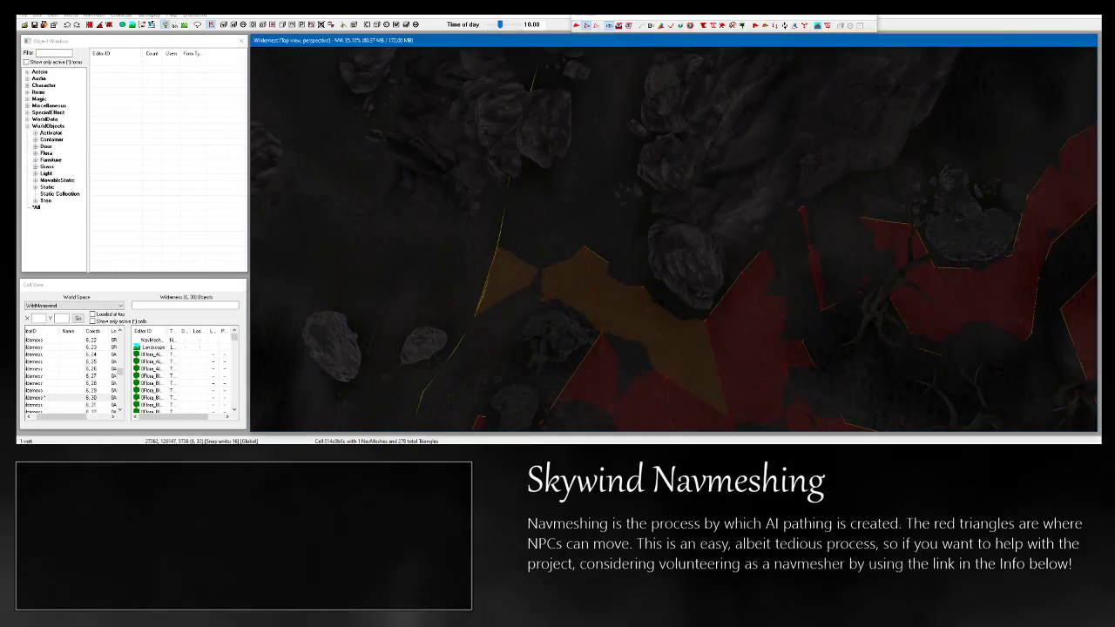
{"action": "key", "text": "c"}
{"action": "key", "text": "shift"}
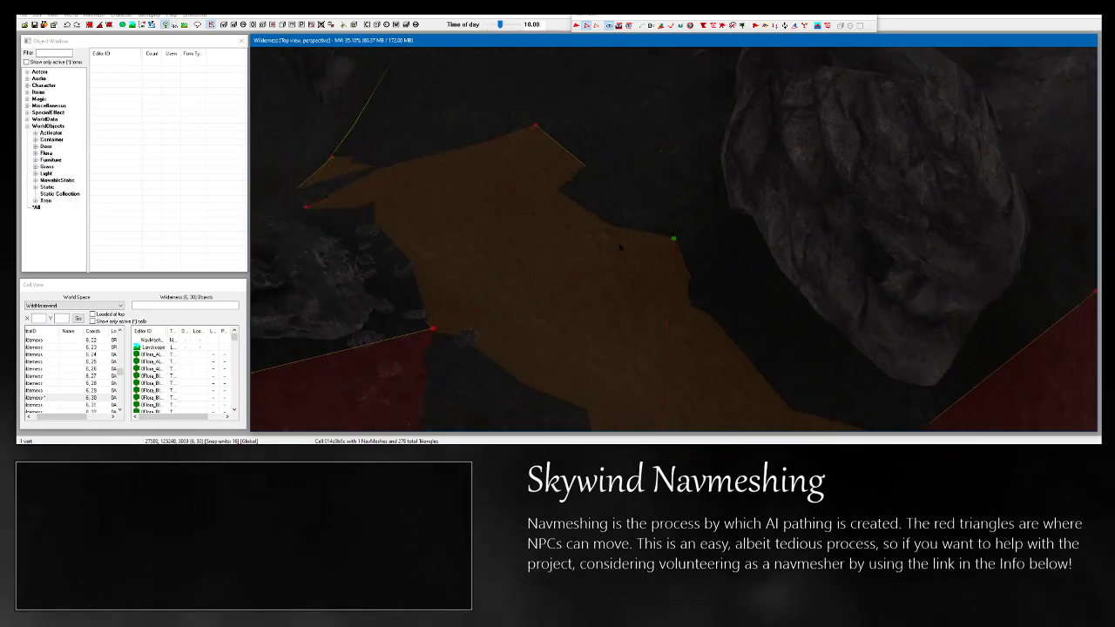
{"action": "key", "text": "shift"}
{"action": "middle_click_drag", "start_coordinate": [657, 269], "coordinate": [647, 279]}
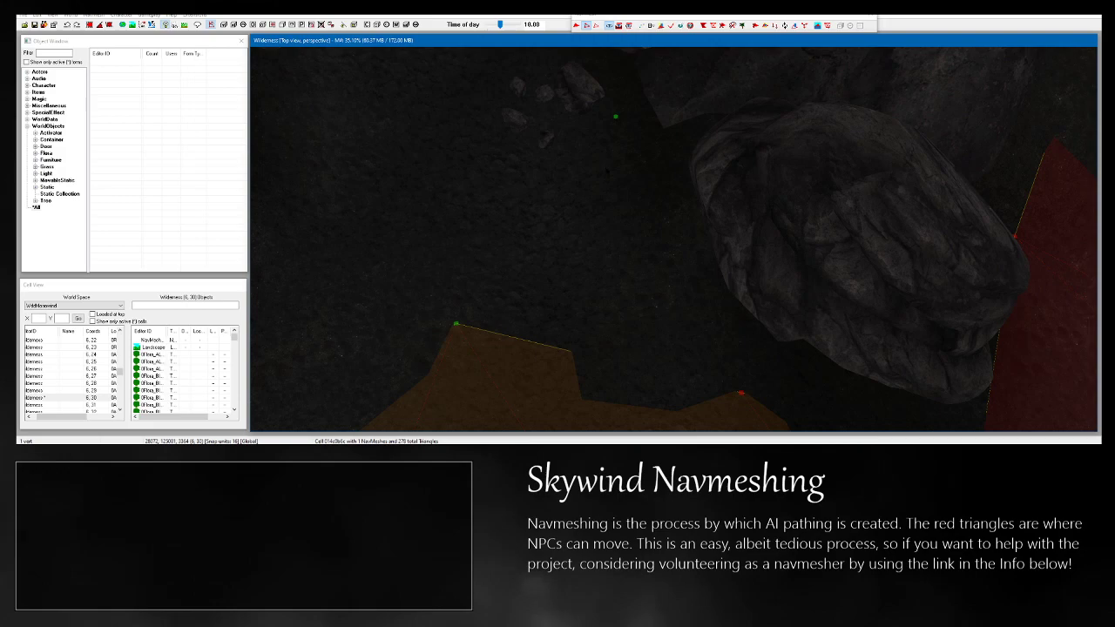
{"action": "left_click", "coordinate": [740, 393], "text": "ctrl"}
{"action": "key", "text": "shift"}
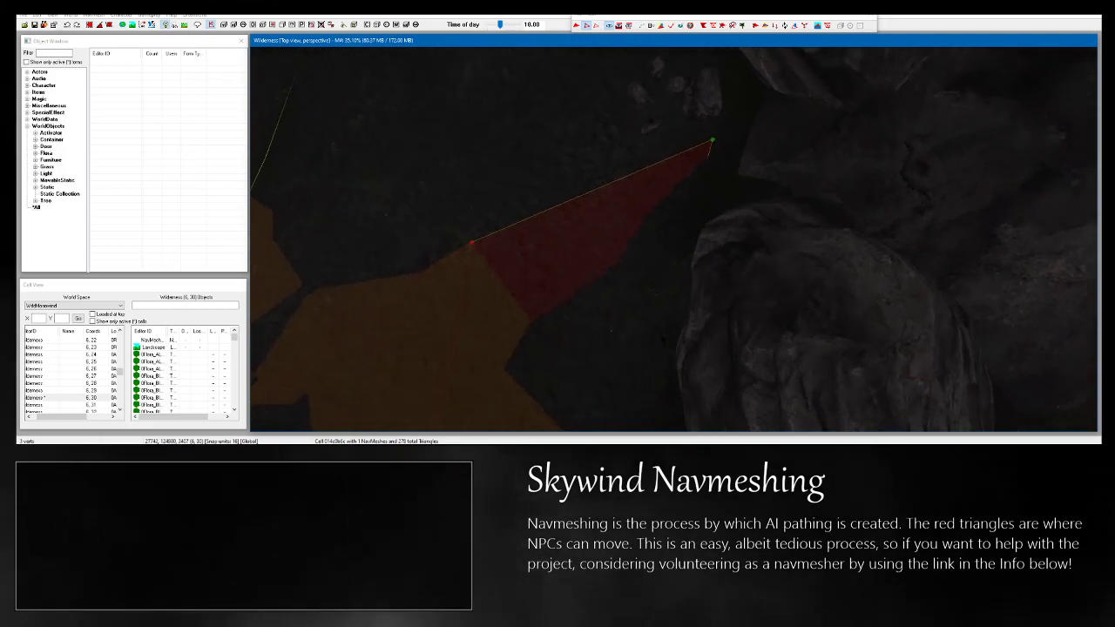
{"action": "middle_click_drag", "start_coordinate": [688, 275], "coordinate": [703, 285]}
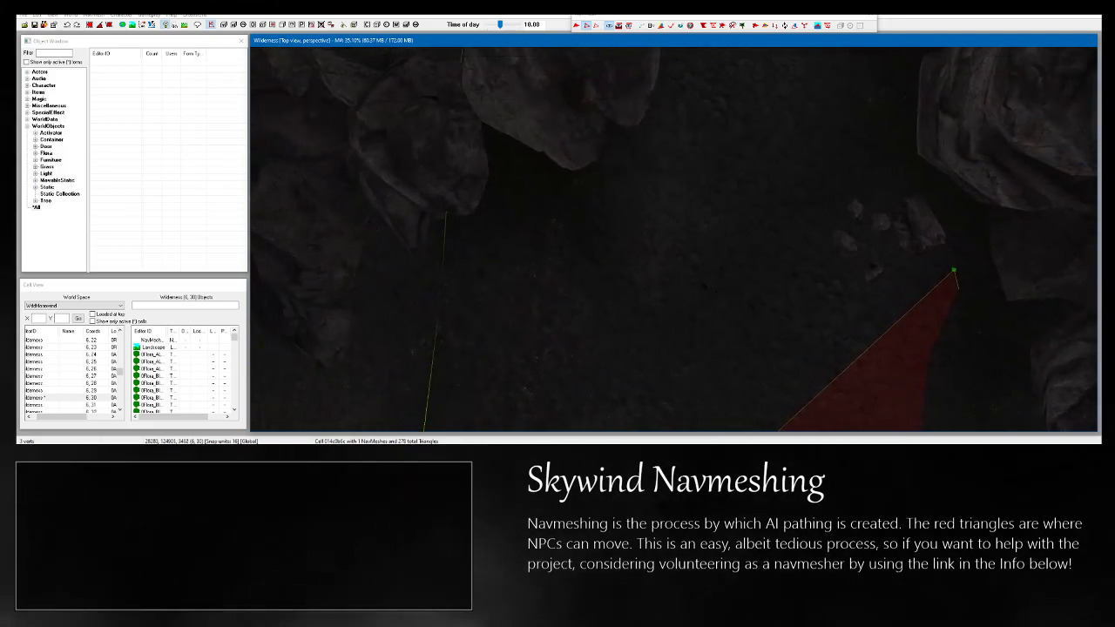
Widen the new branch with a vertex on the open ground between the boulders, forming a four-sided patch.
{"action": "right_click", "coordinate": [668, 179], "text": "ctrl"}
{"action": "key", "text": "shift"}
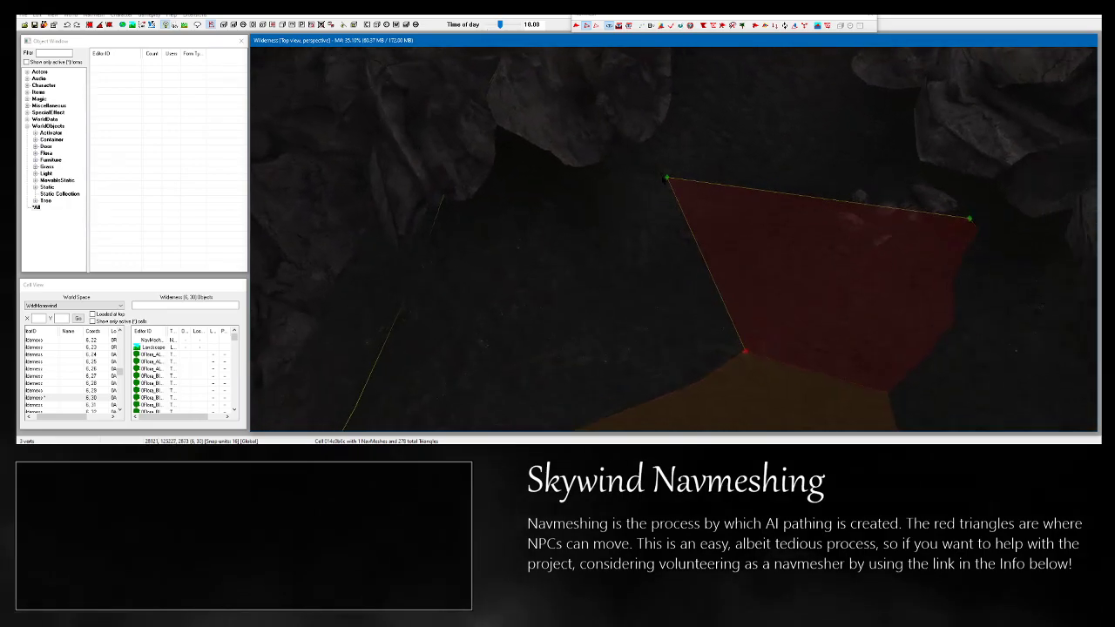
{"action": "key", "text": "shift"}
{"action": "right_click", "coordinate": [389, 244], "text": "ctrl"}
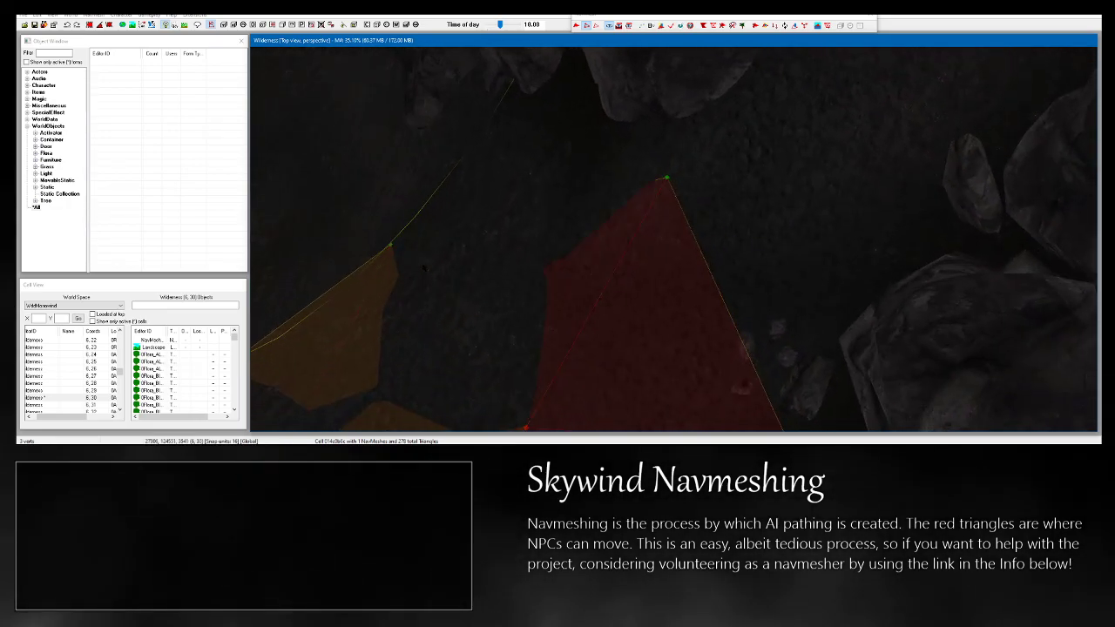
{"action": "key", "text": "shift"}
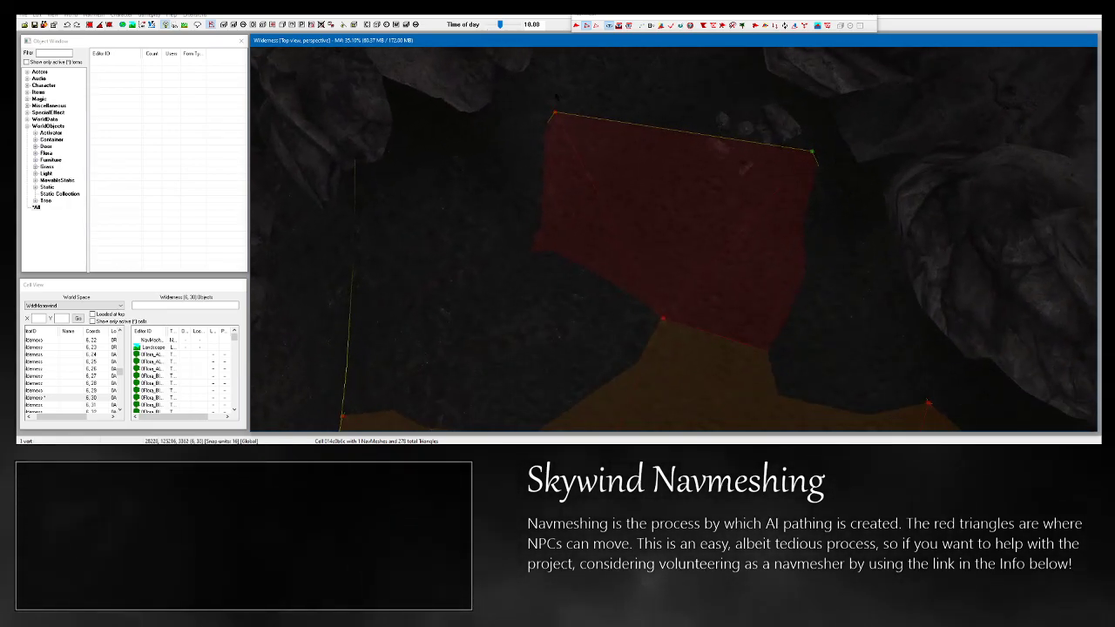
Extend the branch from its open edge with two more vertices, following the gap between the rocks.
{"action": "key", "text": "shift"}
{"action": "middle_click_drag", "start_coordinate": [602, 153], "coordinate": [613, 189]}
{"action": "right_click", "coordinate": [774, 177], "text": "ctrl"}
{"action": "middle_click_drag", "start_coordinate": [655, 134], "coordinate": [632, 196]}
{"action": "key", "text": "shift"}
{"action": "right_click", "coordinate": [565, 160], "text": "ctrl"}
{"action": "key", "text": "shift"}
Continue the strip past the small boulders with two vertices and adjust its side corner clear of the rocks.
{"action": "middle_click_drag", "start_coordinate": [640, 118], "coordinate": [619, 238]}
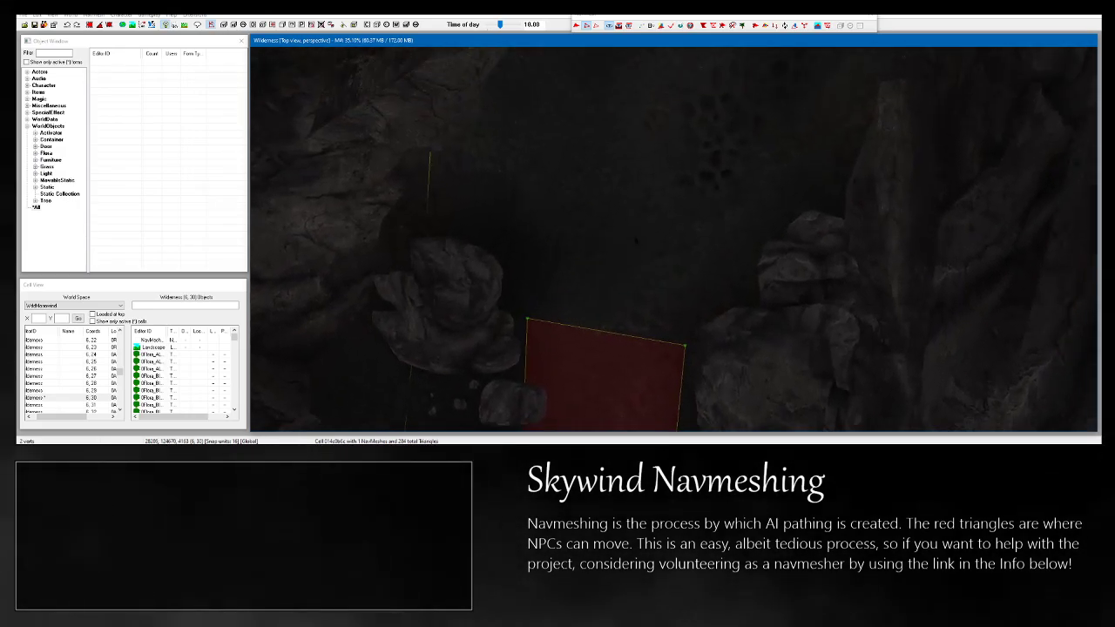
{"action": "right_click", "coordinate": [761, 200], "text": "ctrl"}
{"action": "right_click", "coordinate": [503, 155], "text": "ctrl"}
{"action": "key", "text": "shift"}
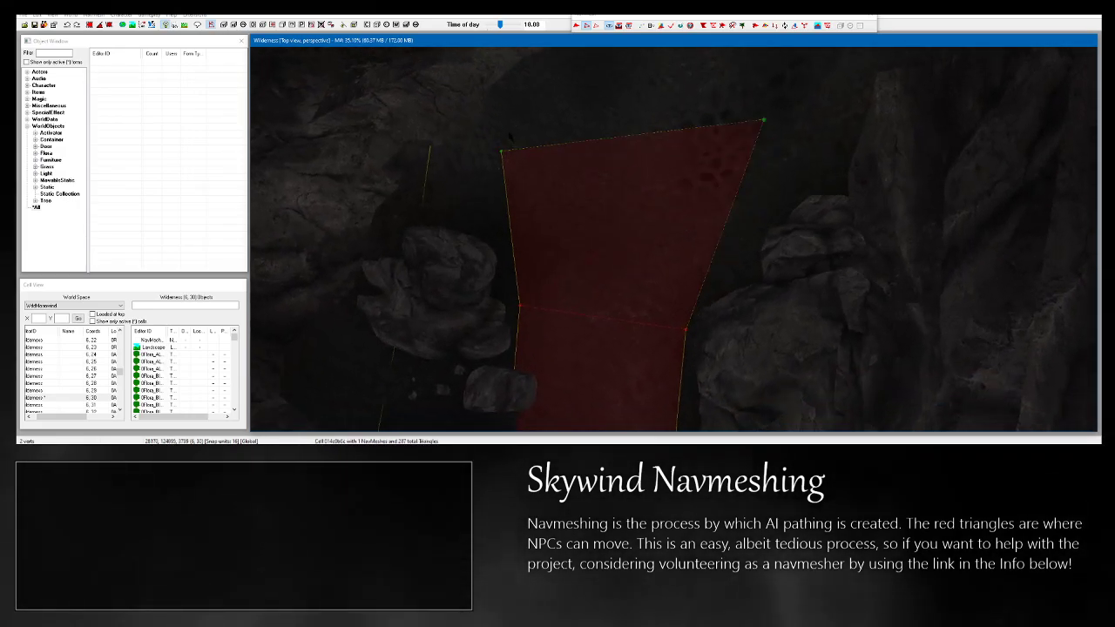
{"action": "key", "text": "shift"}
{"action": "left_click_drag", "start_coordinate": [713, 311], "coordinate": [736, 286]}
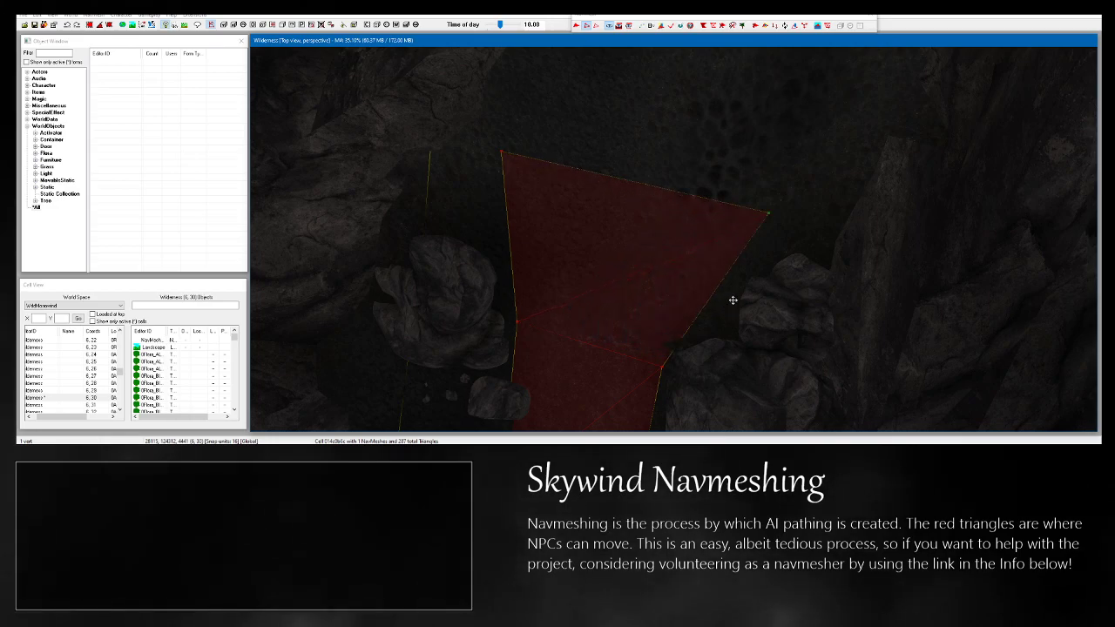
{"action": "key", "text": "shift"}
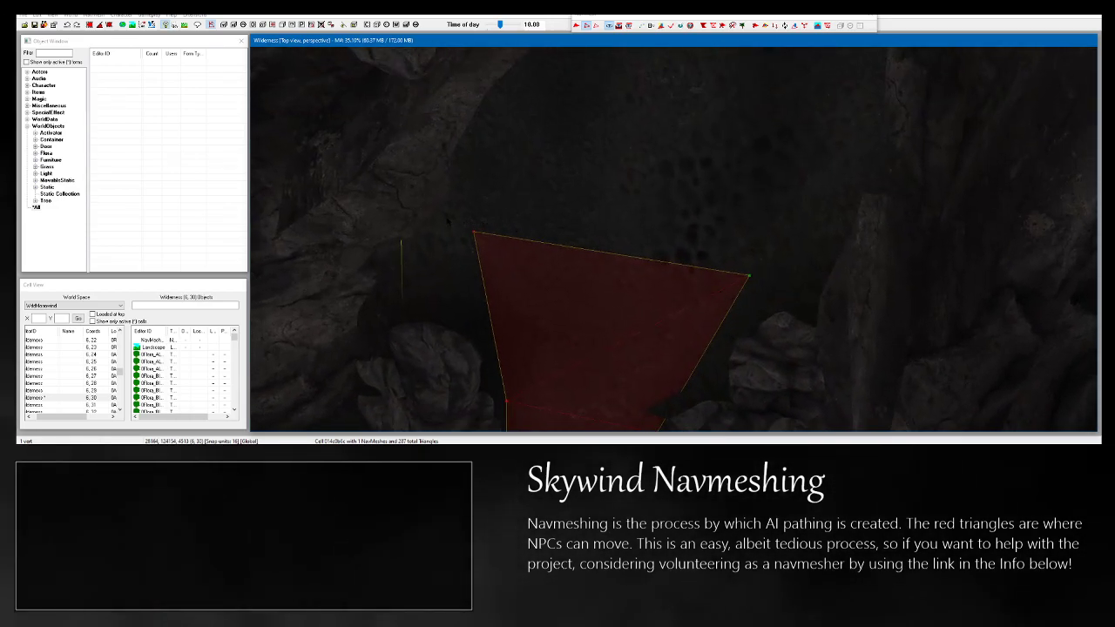
Extend the strip up the ravine between the cliffs by adding a vertex on each side.
{"action": "left_click_drag", "start_coordinate": [502, 270], "coordinate": [503, 272], "text": "ctrl"}
{"action": "middle_click_drag", "start_coordinate": [503, 272], "coordinate": [481, 384]}
{"action": "right_click", "coordinate": [766, 227], "text": "ctrl"}
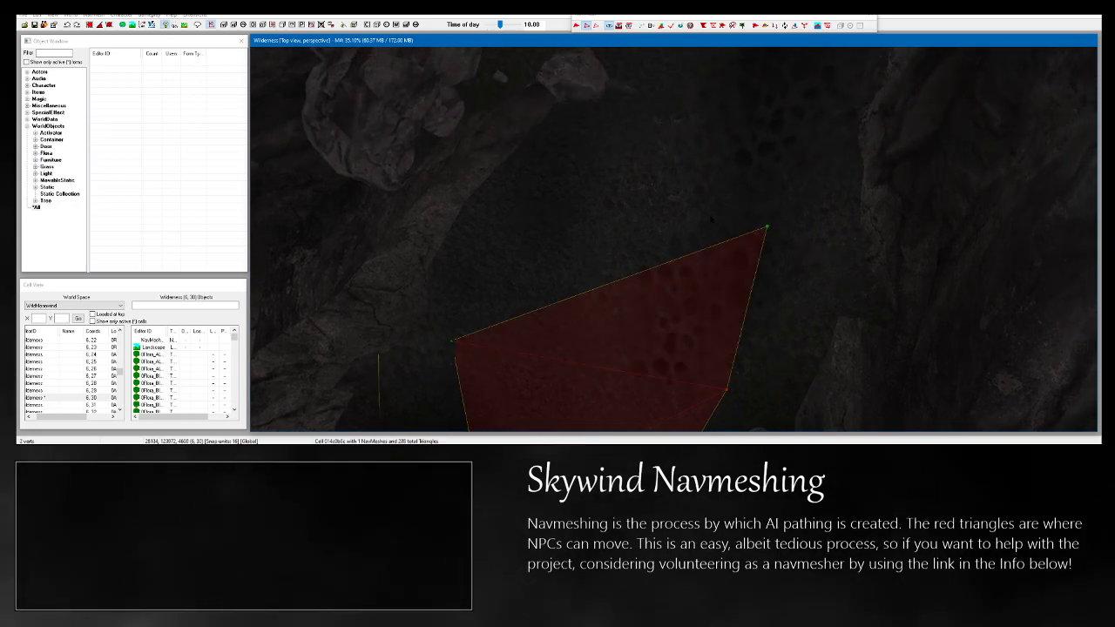
{"action": "right_click", "coordinate": [560, 168], "text": "ctrl"}
{"action": "key", "text": "shift"}
Reposition the misplaced end vertex of the ravine strip so its triangle stops folding over the mesh.
{"action": "left_click", "coordinate": [559, 166]}
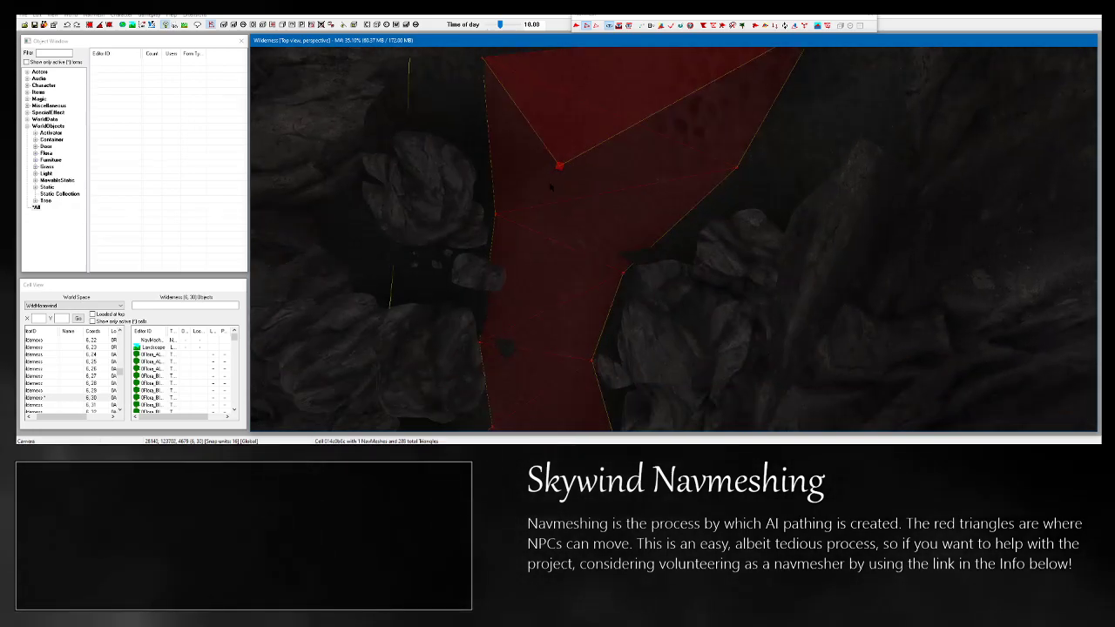
{"action": "key", "text": "shift"}
{"action": "left_click_drag", "start_coordinate": [560, 167], "coordinate": [555, 193]}
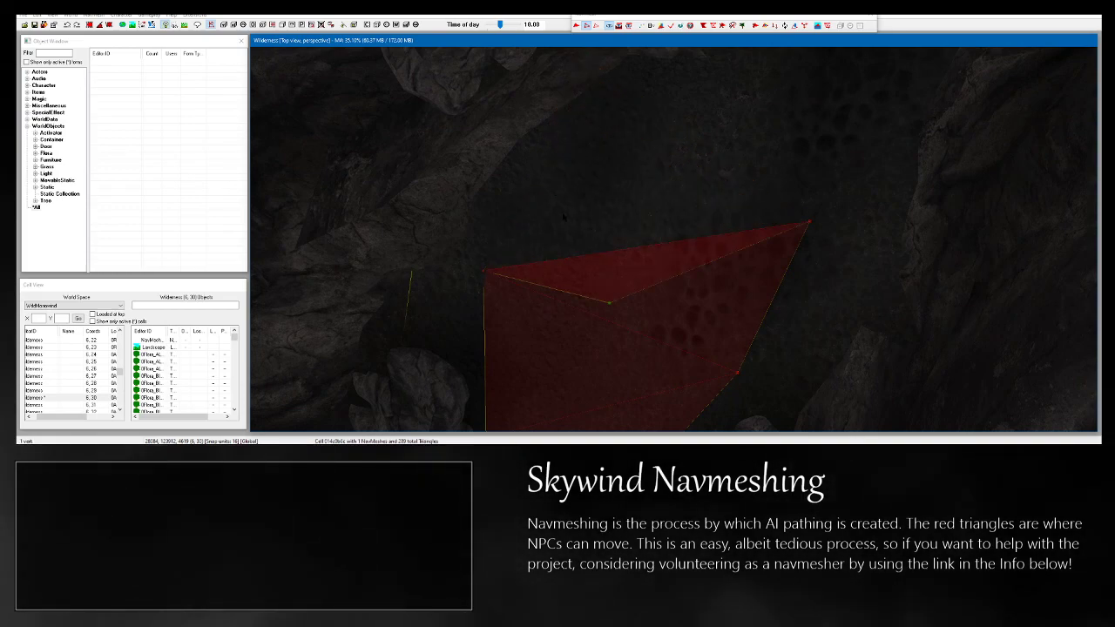
{"action": "middle_click_drag", "start_coordinate": [562, 217], "coordinate": [563, 244]}
{"action": "key", "text": "c"}
{"action": "key", "text": "Delete"}
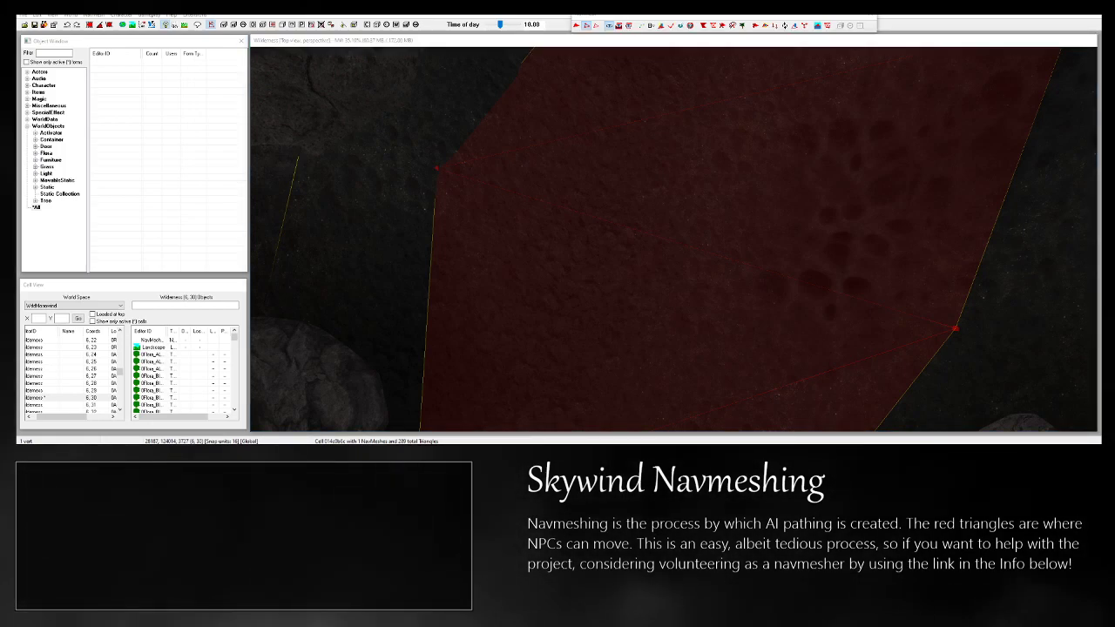
Select the strip's two end corners and add a triangle reaching toward the cell border.
{"action": "middle_click_drag", "start_coordinate": [724, 217], "coordinate": [616, 410]}
{"action": "scroll", "coordinate": [592, 261], "scroll_direction": "down", "scroll_amount": 4}
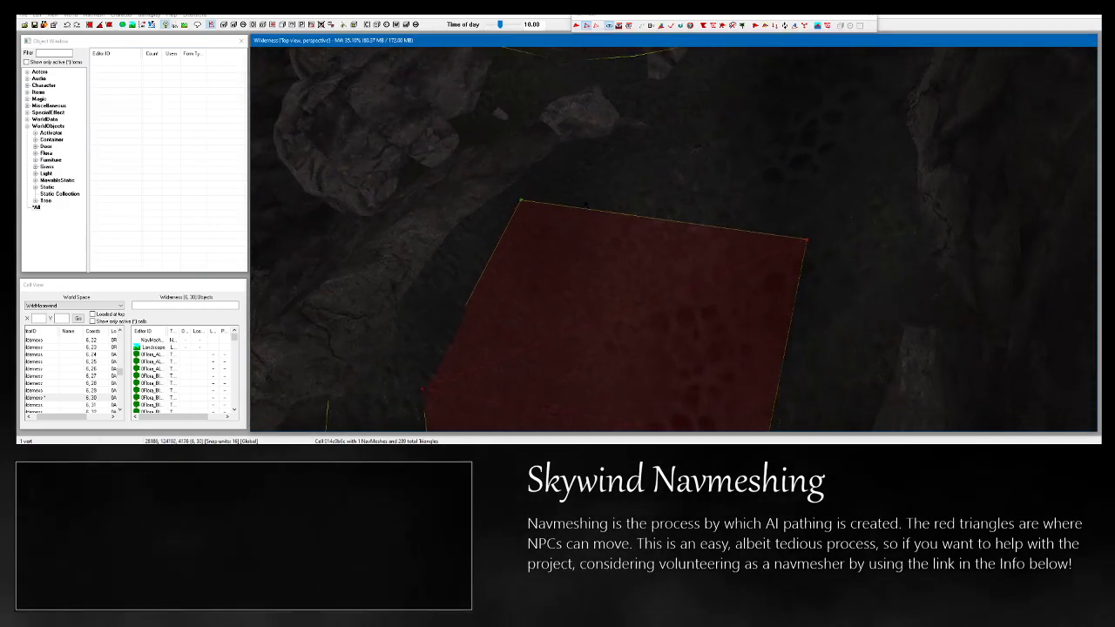
{"action": "middle_click_drag", "start_coordinate": [585, 207], "coordinate": [503, 257], "text": "shift"}
{"action": "left_click", "coordinate": [716, 198]}
{"action": "middle_click_drag", "start_coordinate": [717, 197], "coordinate": [738, 280], "text": "shift"}
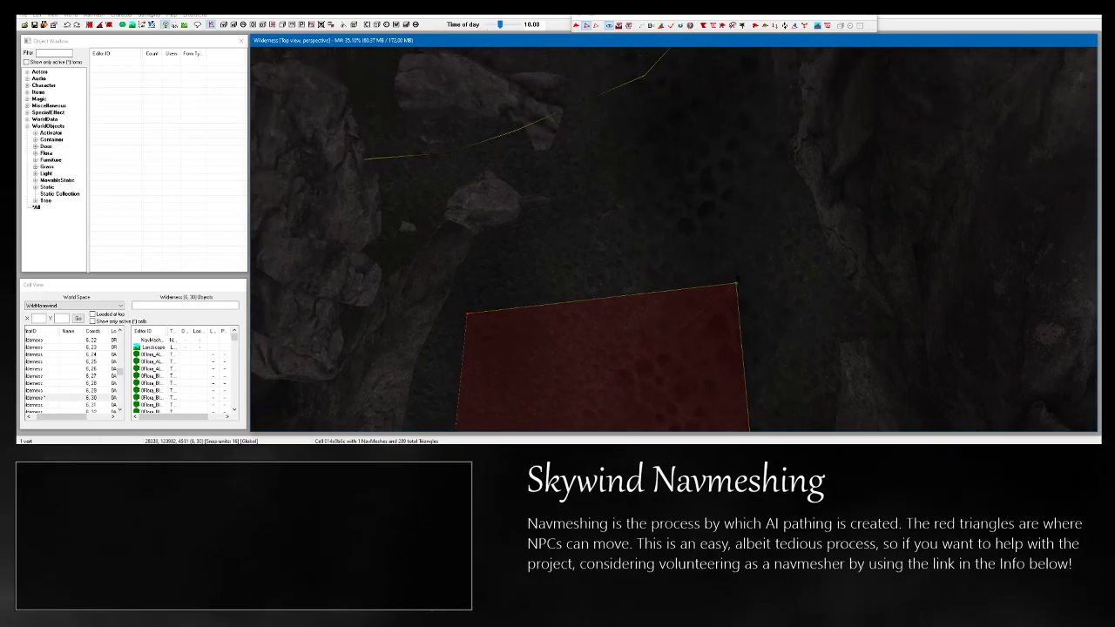
{"action": "left_click_drag", "start_coordinate": [450, 293], "coordinate": [490, 335], "text": "ctrl"}
{"action": "mouse_move", "coordinate": [496, 337]}
{"action": "middle_mouse_down", "text": "shift"}
{"action": "mouse_move", "coordinate": [513, 304]}
{"action": "mouse_move", "coordinate": [488, 341]}
{"action": "middle_mouse_up", "text": "shift"}
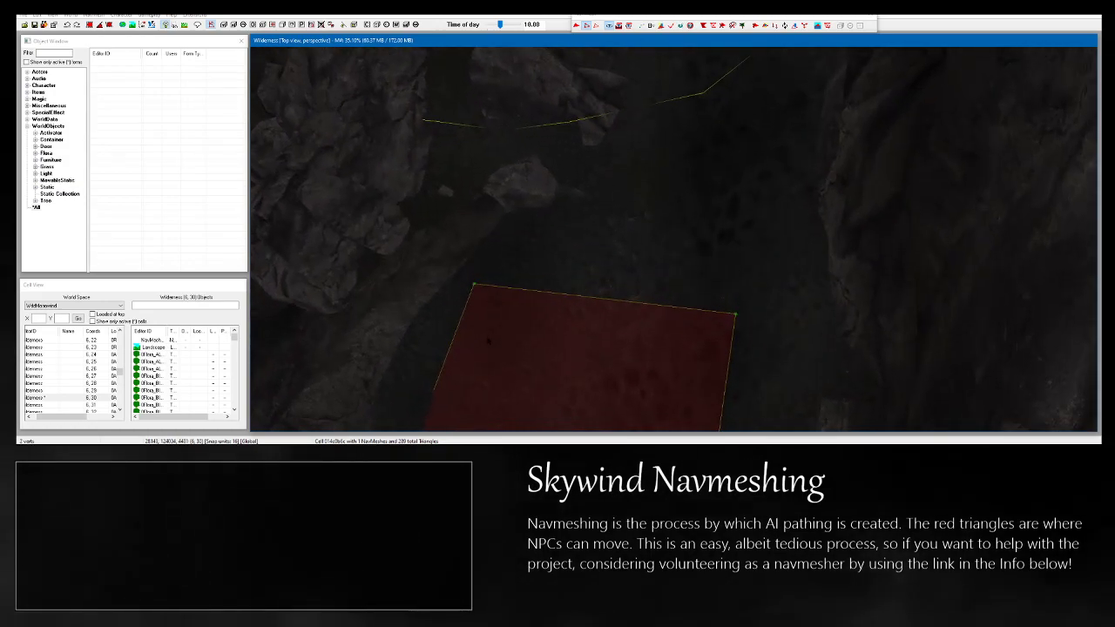
{"action": "right_click", "coordinate": [739, 85], "text": "ctrl"}
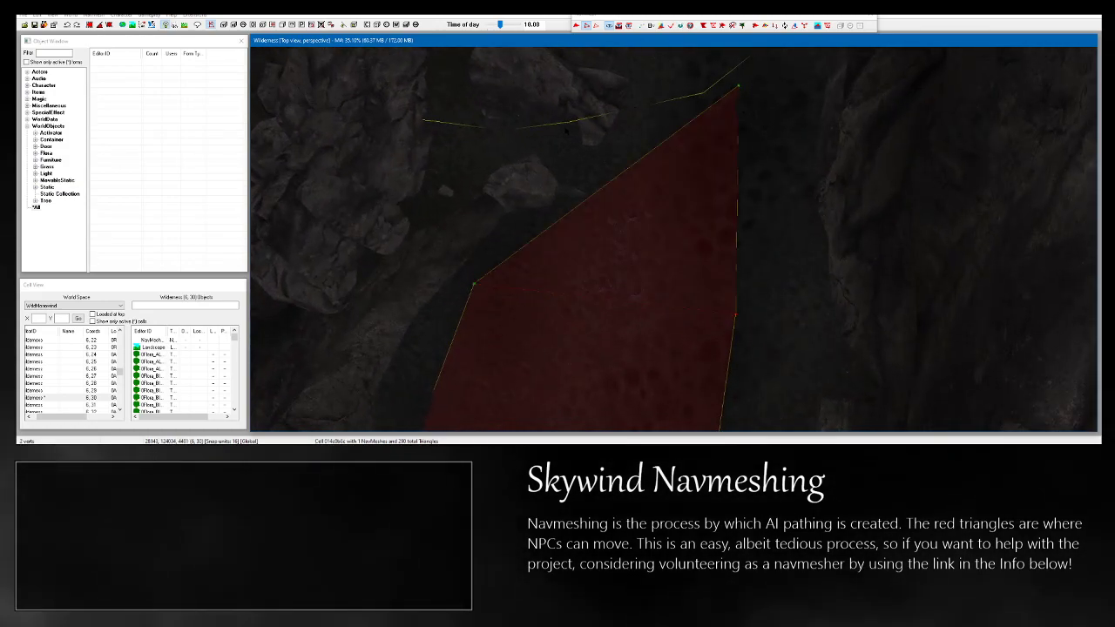
{"action": "middle_click_drag", "start_coordinate": [561, 126], "coordinate": [564, 176], "text": "shift"}
{"action": "middle_click_drag", "start_coordinate": [679, 197], "coordinate": [674, 214], "text": "shift"}
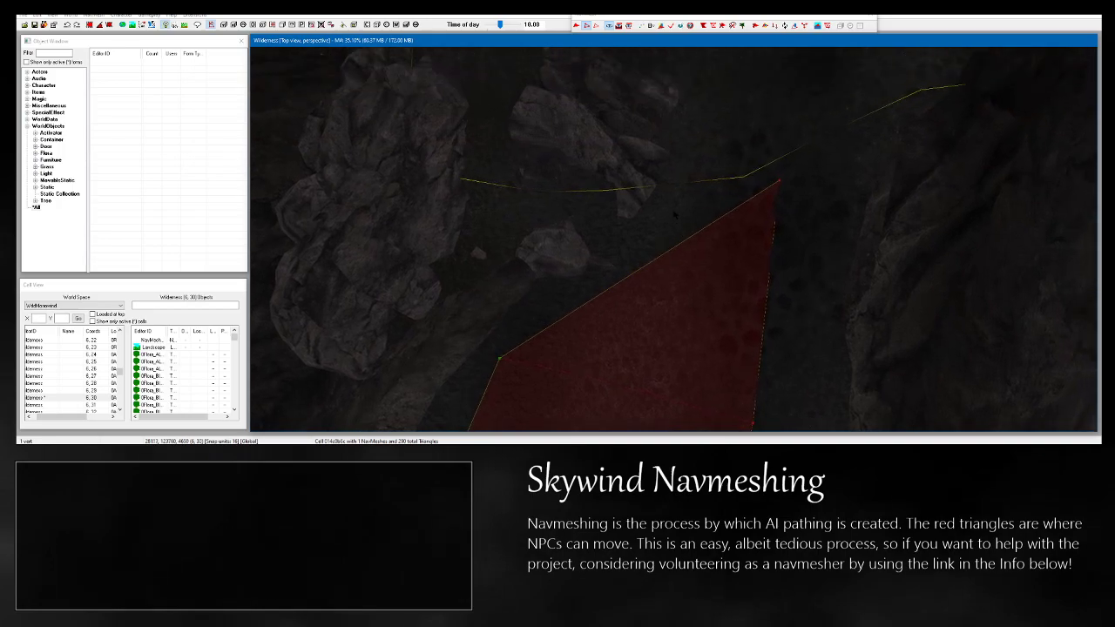
Close the strip's slanted end with another triangle reaching the cell border beside the rock.
{"action": "middle_click_drag", "start_coordinate": [764, 192], "coordinate": [782, 185], "text": "shift"}
{"action": "left_click", "coordinate": [784, 186], "text": "ctrl"}
{"action": "scroll", "coordinate": [783, 186], "scroll_direction": "up", "scroll_amount": 5}
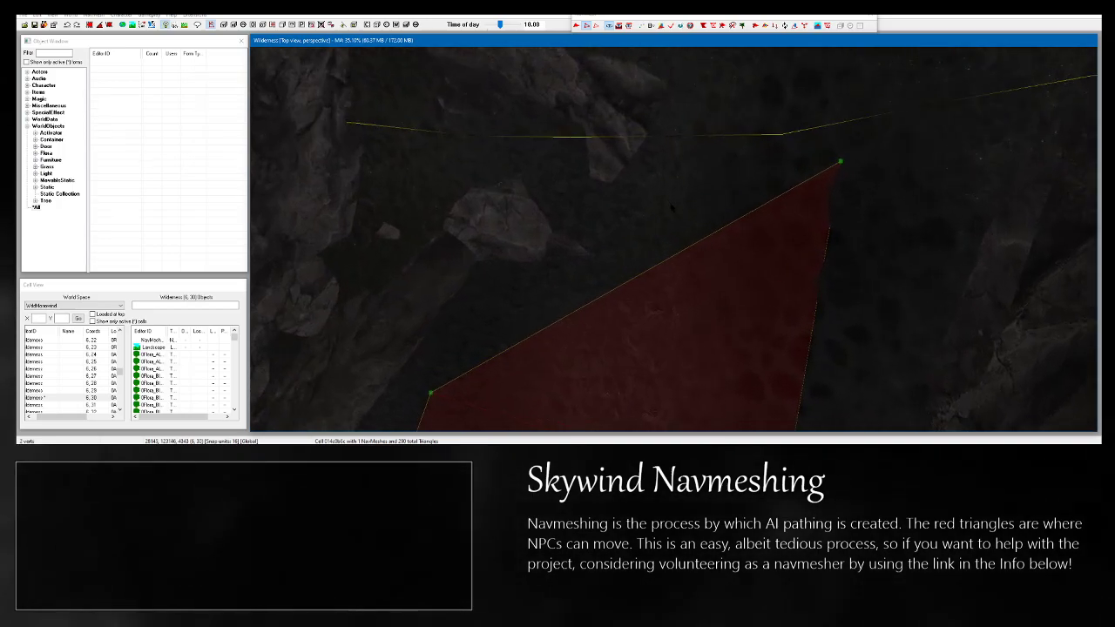
{"action": "scroll", "coordinate": [628, 168], "scroll_direction": "up", "scroll_amount": 3}
{"action": "middle_click_drag", "start_coordinate": [602, 114], "coordinate": [617, 168]}
{"action": "right_click", "coordinate": [606, 262]}
{"action": "middle_click_drag", "start_coordinate": [606, 262], "coordinate": [854, 226], "text": "shift"}
{"action": "left_click", "coordinate": [958, 101]}
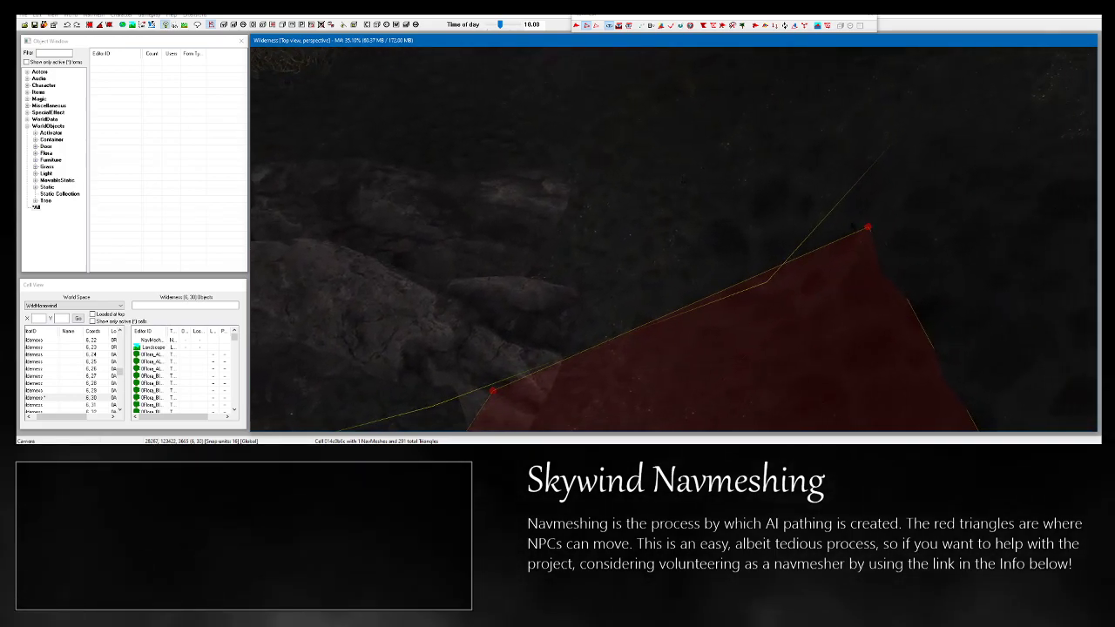
Move the strip's end vertices onto the cell border line.
{"action": "left_click_drag", "start_coordinate": [870, 227], "coordinate": [851, 210]}
{"action": "middle_click_drag", "start_coordinate": [851, 210], "coordinate": [737, 231], "text": "shift"}
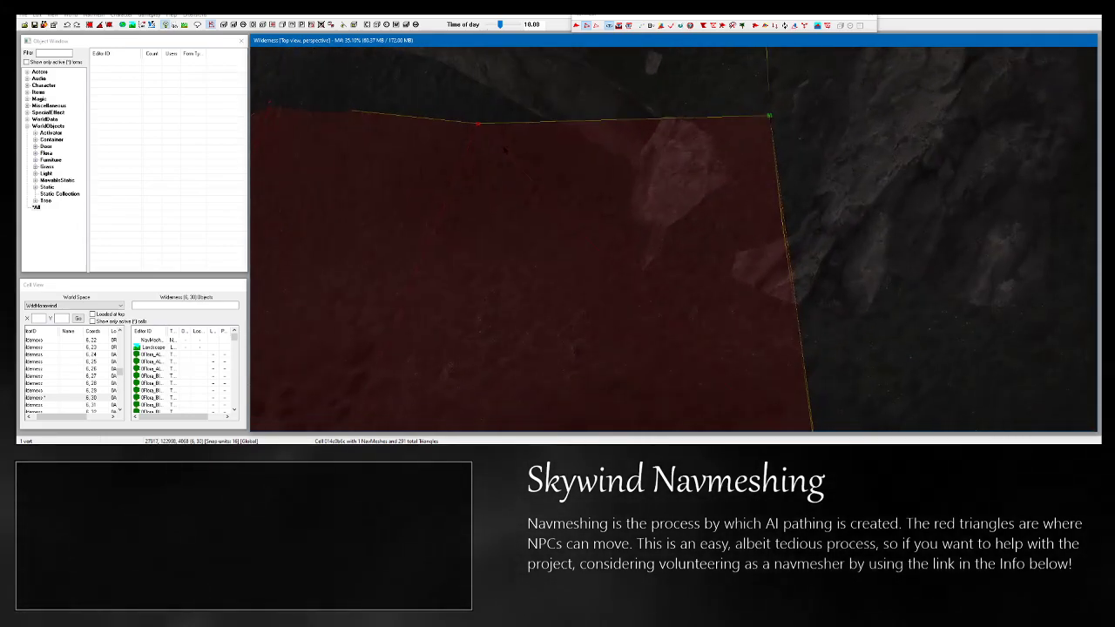
{"action": "mouse_move", "coordinate": [489, 135]}
{"action": "left_mouse_down"}
{"action": "mouse_move", "coordinate": [477, 124]}
{"action": "mouse_move", "coordinate": [478, 136]}
{"action": "left_mouse_up"}
{"action": "middle_click_drag", "start_coordinate": [478, 136], "coordinate": [464, 153], "text": "shift"}
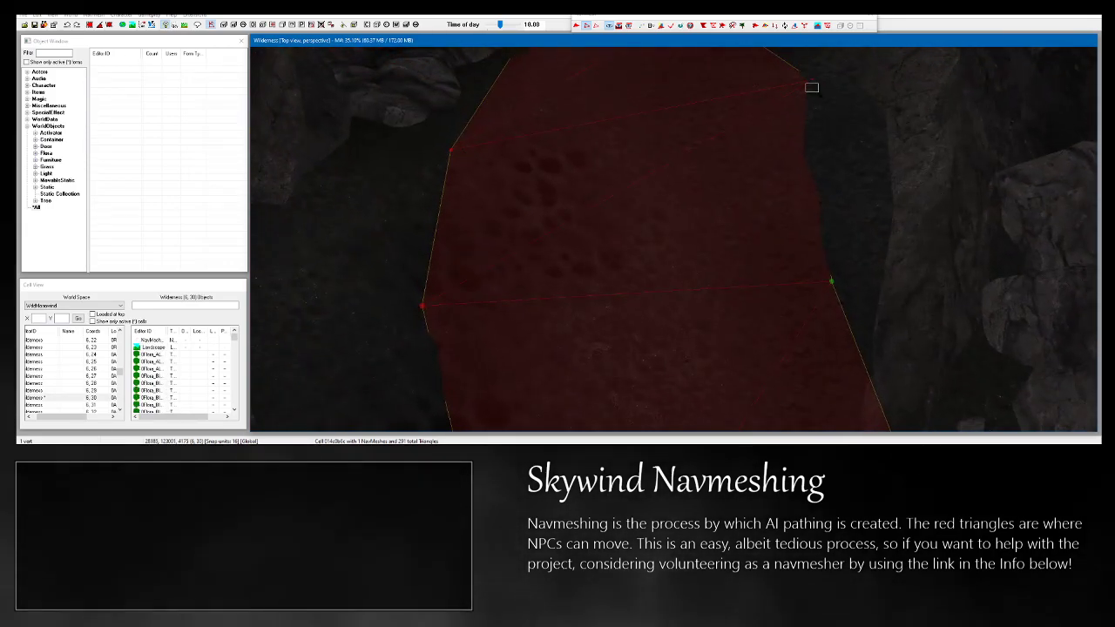
Check the side vertices and border corners along the full length of the ravine strip.
{"action": "mouse_move", "coordinate": [811, 108]}
{"action": "middle_mouse_down", "text": "shift"}
{"action": "mouse_move", "coordinate": [818, 131]}
{"action": "mouse_move", "coordinate": [826, 114]}
{"action": "middle_mouse_up", "text": "shift"}
{"action": "middle_click_drag", "start_coordinate": [443, 417], "coordinate": [462, 350]}
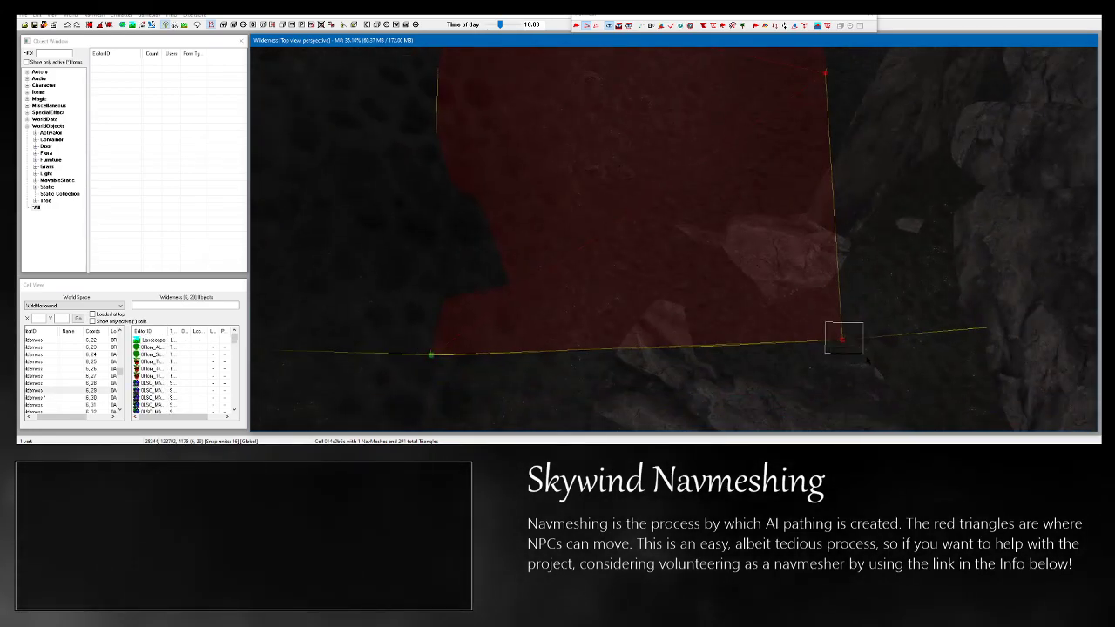
{"action": "middle_click_drag", "start_coordinate": [884, 247], "coordinate": [858, 187]}
{"action": "middle_click_drag", "start_coordinate": [857, 130], "coordinate": [845, 231]}
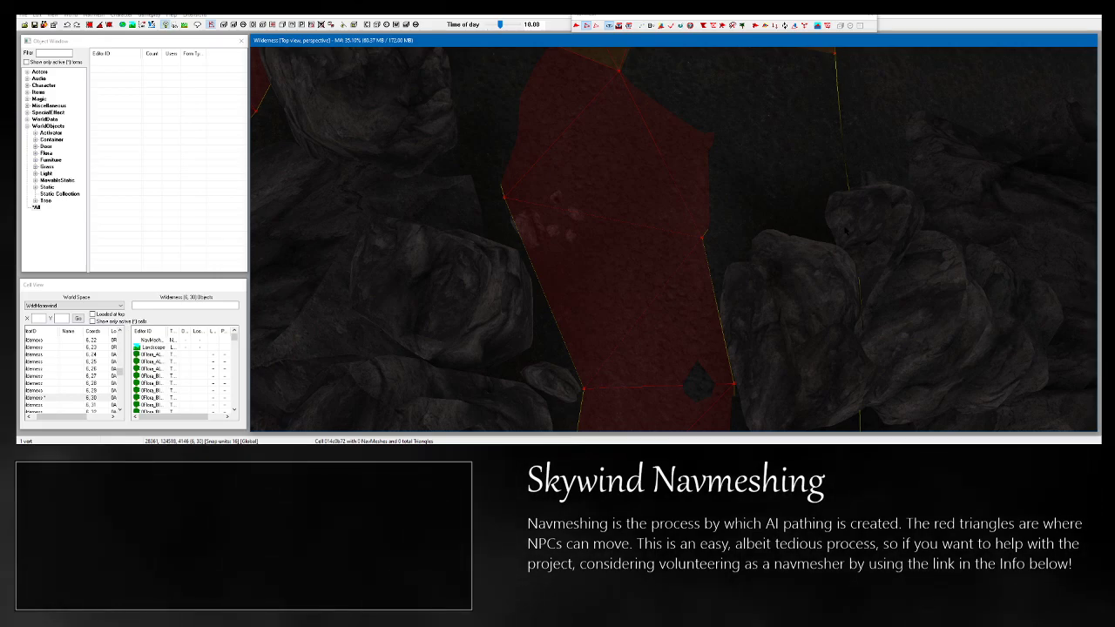
Examine the rest of the navmesh along its outer edges and the neighbouring cell border for uncovered ground.
{"action": "middle_click_drag", "start_coordinate": [904, 208], "coordinate": [874, 375]}
{"action": "scroll", "coordinate": [722, 258], "scroll_direction": "down", "scroll_amount": 3}
{"action": "scroll", "coordinate": [722, 258], "scroll_direction": "down", "scroll_amount": 2}
{"action": "middle_click_drag", "start_coordinate": [722, 259], "coordinate": [770, 264]}
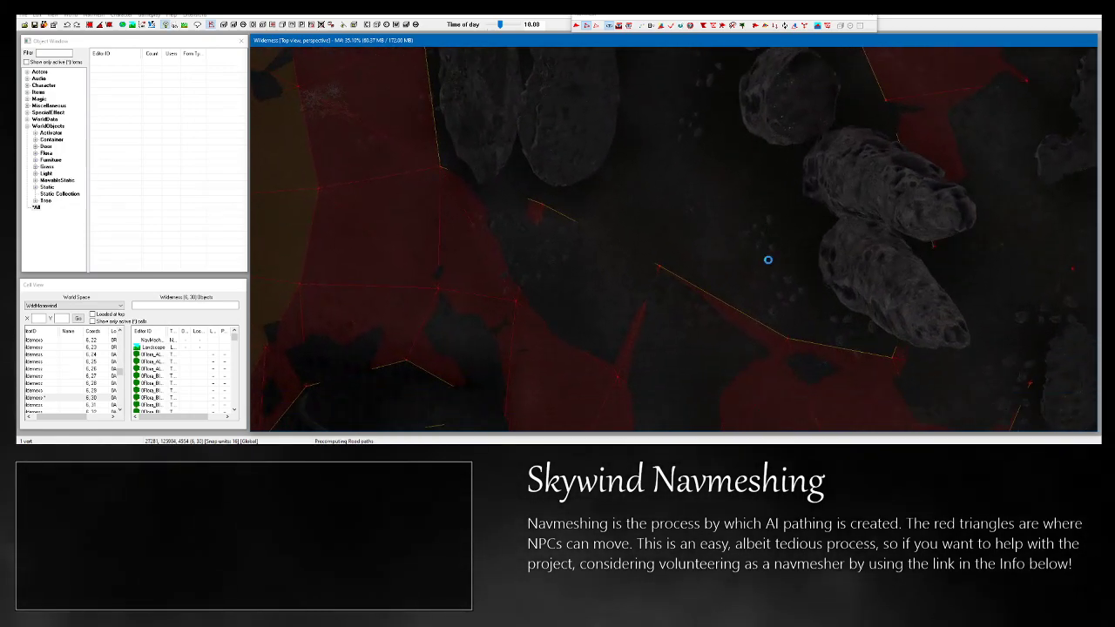
{"action": "middle_click_drag", "start_coordinate": [644, 122], "coordinate": [683, 395]}
{"action": "middle_click_drag", "start_coordinate": [479, 383], "coordinate": [914, 74]}
{"action": "middle_click_drag", "start_coordinate": [766, 131], "coordinate": [699, 50]}
{"action": "middle_click_drag", "start_coordinate": [600, 405], "coordinate": [724, 195]}
{"action": "middle_click_drag", "start_coordinate": [766, 287], "coordinate": [531, 217]}
{"action": "middle_click_drag", "start_coordinate": [871, 218], "coordinate": [592, 231]}
{"action": "middle_click_drag", "start_coordinate": [484, 101], "coordinate": [640, 300], "text": "shift"}
{"action": "scroll", "coordinate": [650, 342], "scroll_direction": "up", "scroll_amount": 5}
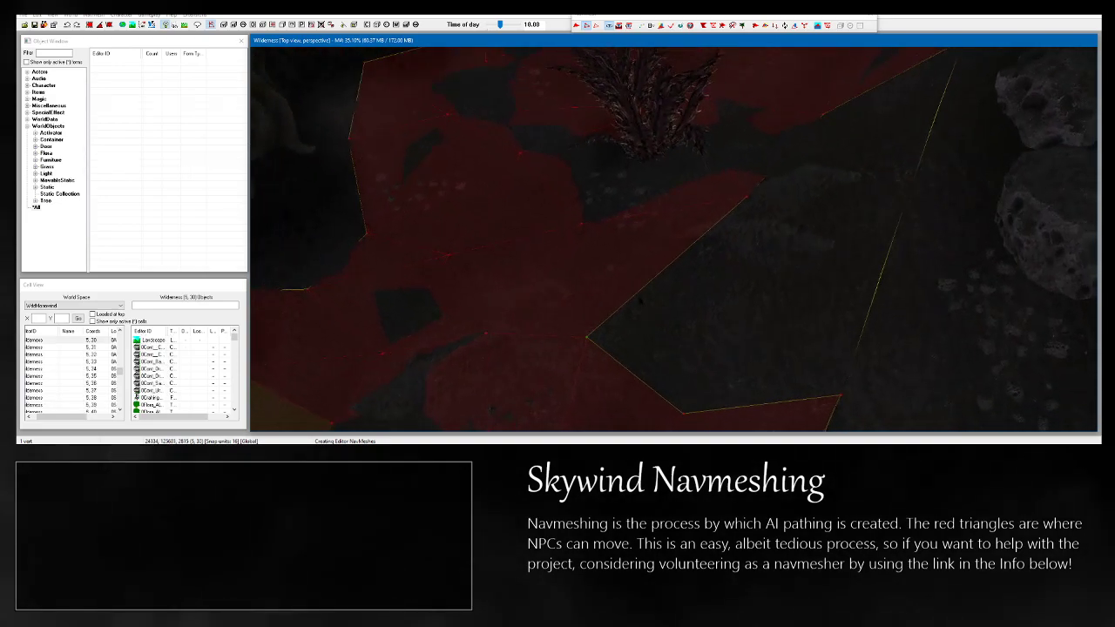
Delete the long triangles on the navmesh's outer edge below the spiky plant.
{"action": "left_click", "coordinate": [575, 26]}
{"action": "left_click", "coordinate": [600, 294]}
{"action": "key", "text": "Delete"}
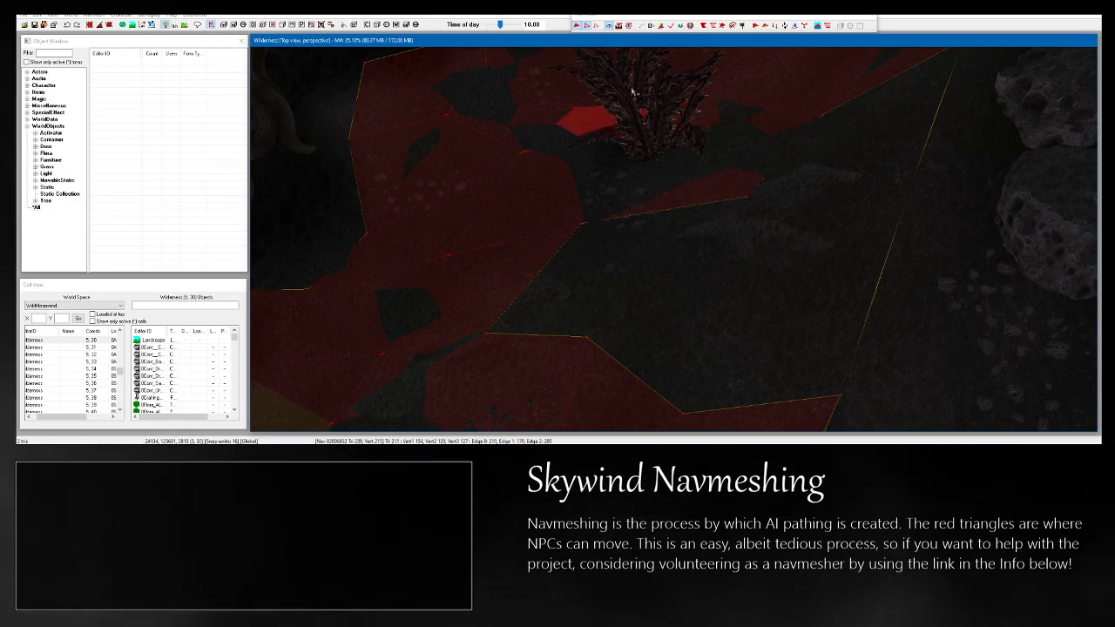
{"action": "left_click", "coordinate": [564, 331]}
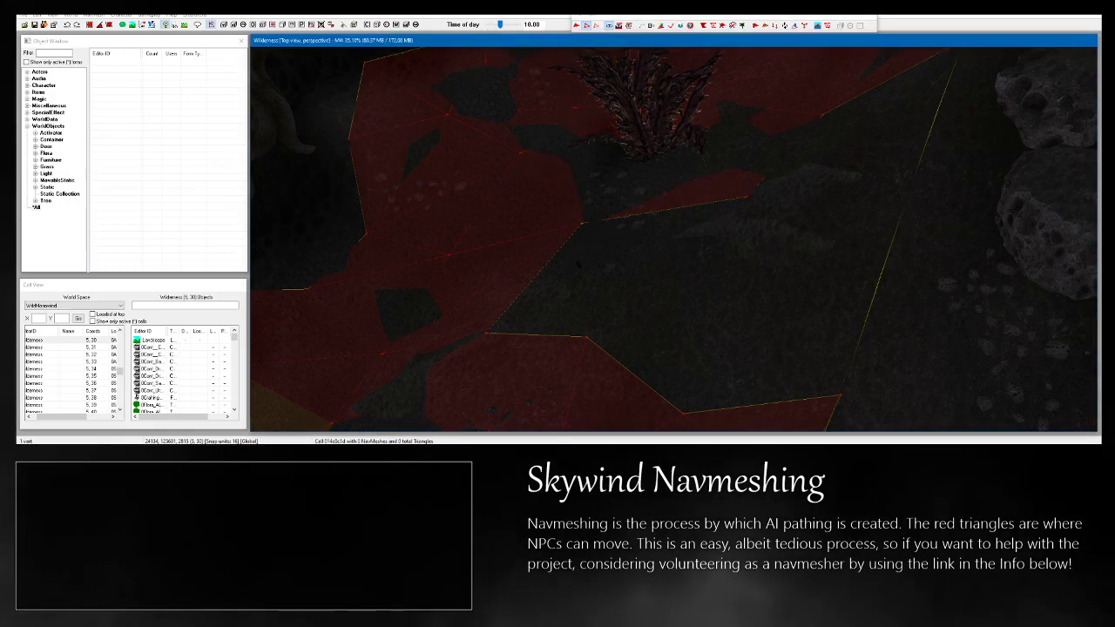
Fill the notch in the navmesh's outer edge beside the spiky plant with a triangle and create the cell's editor navmeshes.
{"action": "middle_click_drag", "start_coordinate": [516, 366], "coordinate": [577, 334], "text": "shift"}
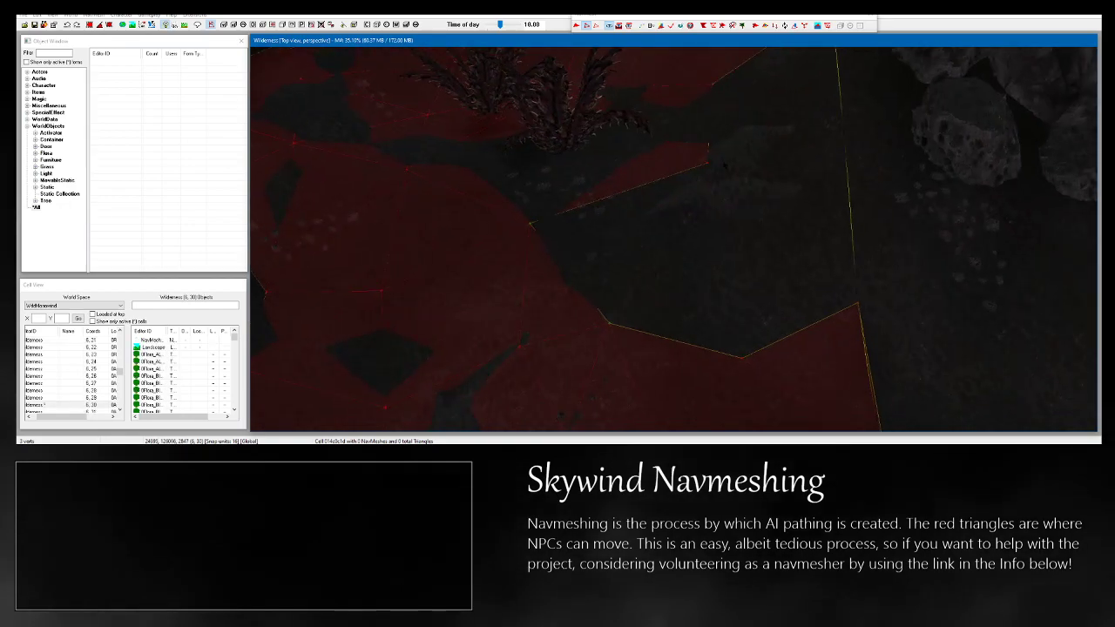
{"action": "mouse_move", "coordinate": [713, 264]}
{"action": "middle_mouse_down", "text": "shift"}
{"action": "mouse_move", "coordinate": [725, 178]}
{"action": "mouse_move", "coordinate": [710, 273]}
{"action": "mouse_move", "coordinate": [729, 278]}
{"action": "middle_mouse_up", "text": "shift"}
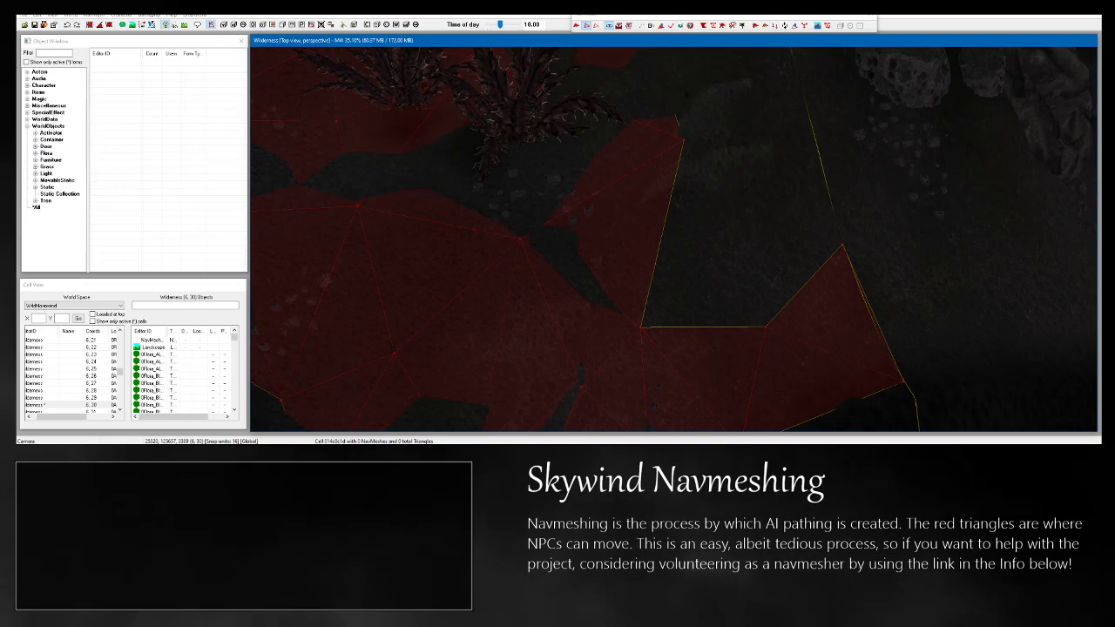
{"action": "middle_click_drag", "start_coordinate": [684, 85], "coordinate": [711, 95], "text": "shift"}
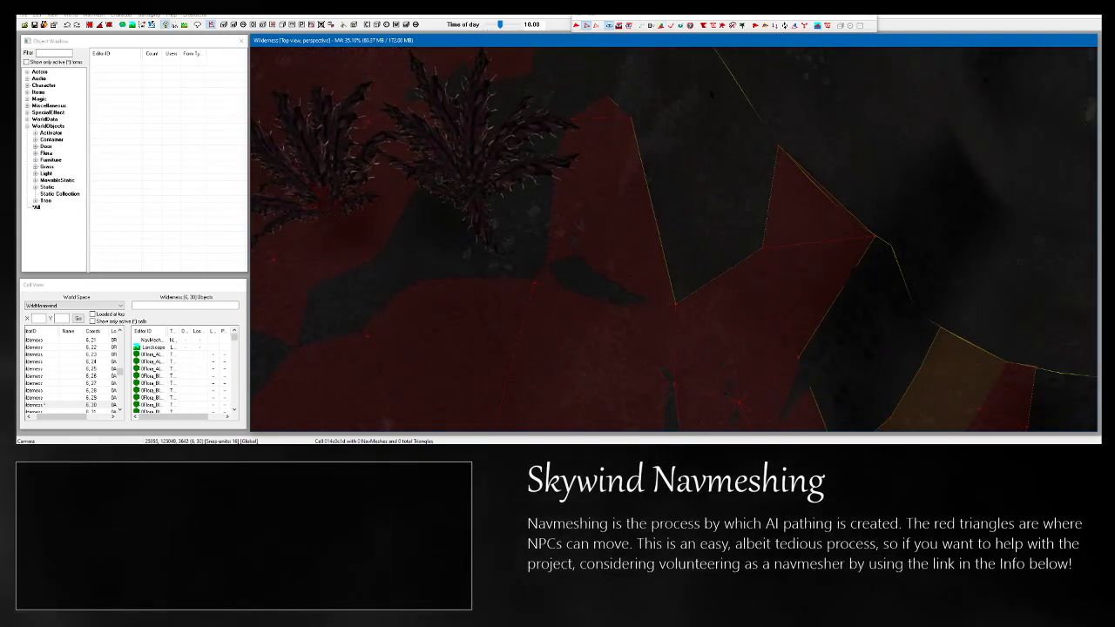
{"action": "left_click", "coordinate": [661, 26]}
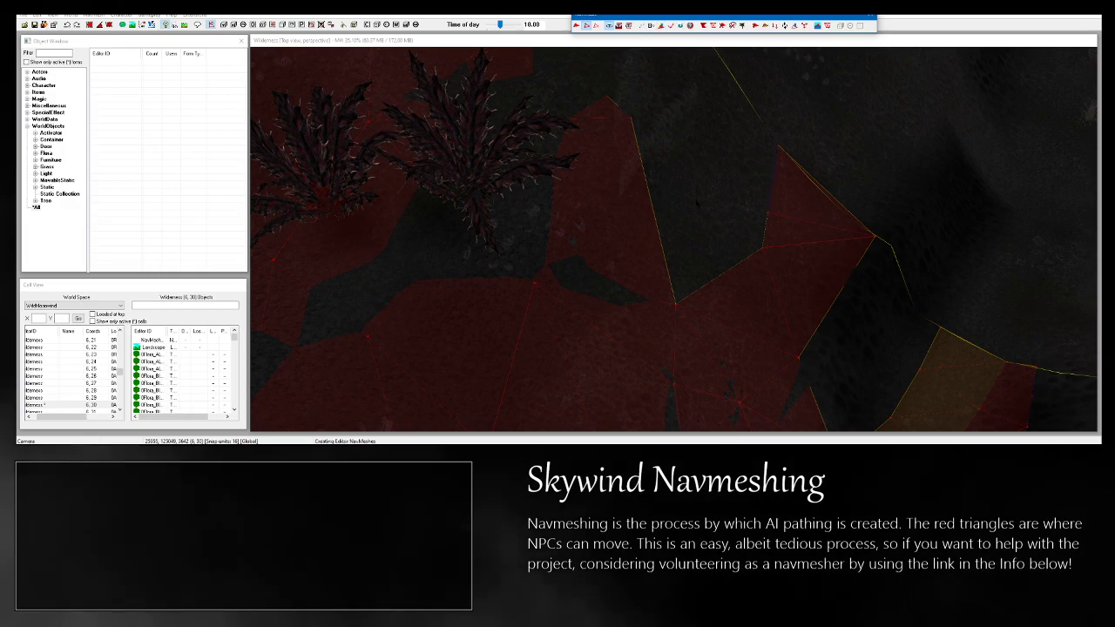
Examine the navmesh along the cell border, around the boulders and up the ravine strip for remaining gaps.
{"action": "middle_click_drag", "start_coordinate": [697, 186], "coordinate": [762, 219], "text": "shift"}
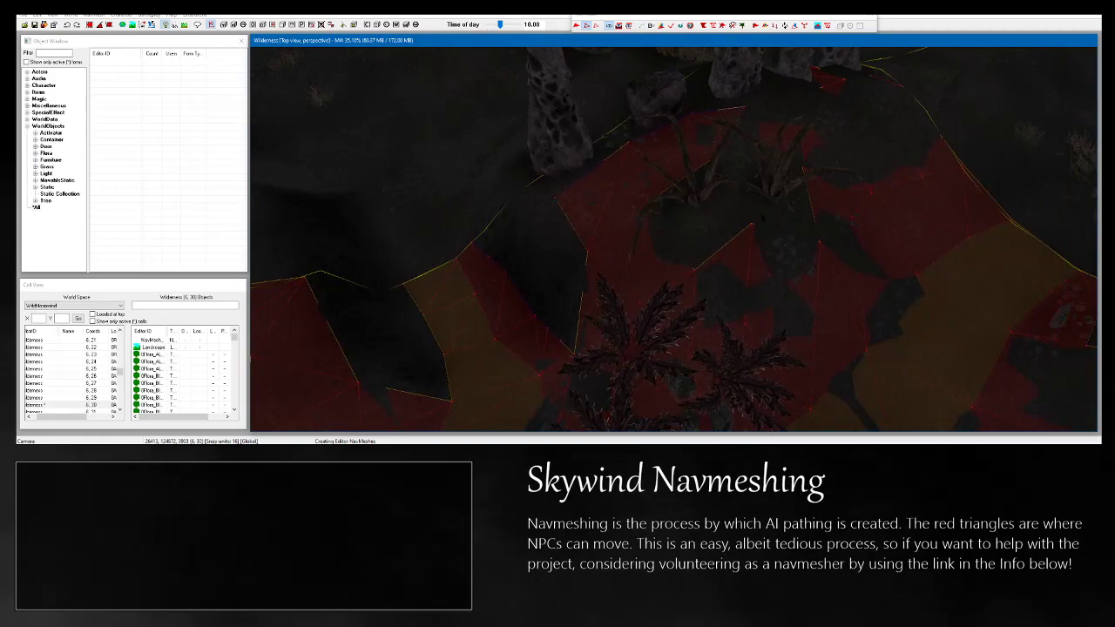
{"action": "left_click_drag", "start_coordinate": [768, 241], "coordinate": [772, 246]}
{"action": "middle_click_drag", "start_coordinate": [771, 246], "coordinate": [548, 283], "text": "shift"}
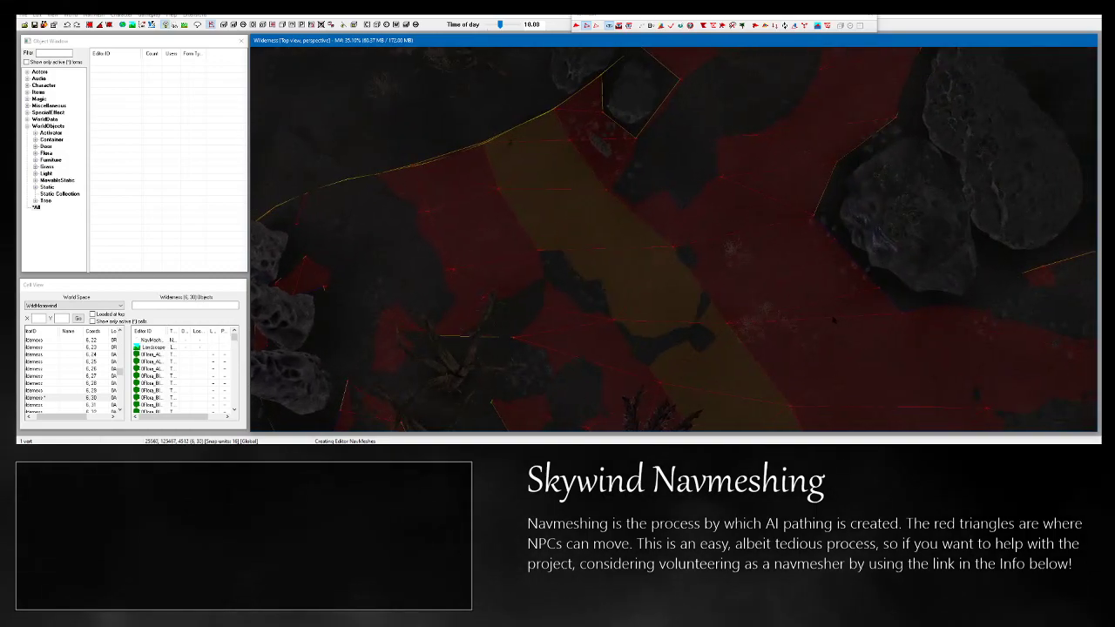
{"action": "middle_click_drag", "start_coordinate": [833, 319], "coordinate": [499, 257]}
{"action": "middle_click_drag", "start_coordinate": [614, 198], "coordinate": [727, 370], "text": "shift"}
{"action": "middle_click_drag", "start_coordinate": [648, 113], "coordinate": [514, 409]}
{"action": "middle_click_drag", "start_coordinate": [836, 349], "coordinate": [809, 261]}
{"action": "middle_click_drag", "start_coordinate": [924, 365], "coordinate": [736, 284]}
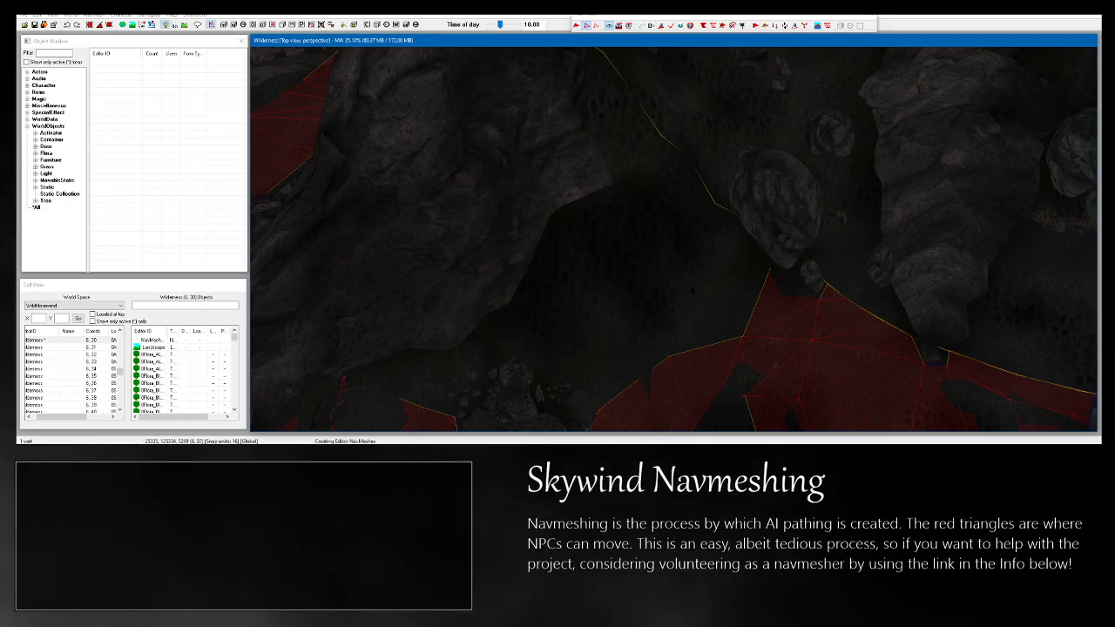
{"action": "middle_click_drag", "start_coordinate": [720, 291], "coordinate": [740, 113]}
{"action": "middle_click_drag", "start_coordinate": [627, 209], "coordinate": [658, 384]}
{"action": "middle_click_drag", "start_coordinate": [418, 227], "coordinate": [1001, 322]}
{"action": "middle_click_drag", "start_coordinate": [522, 235], "coordinate": [609, 183]}
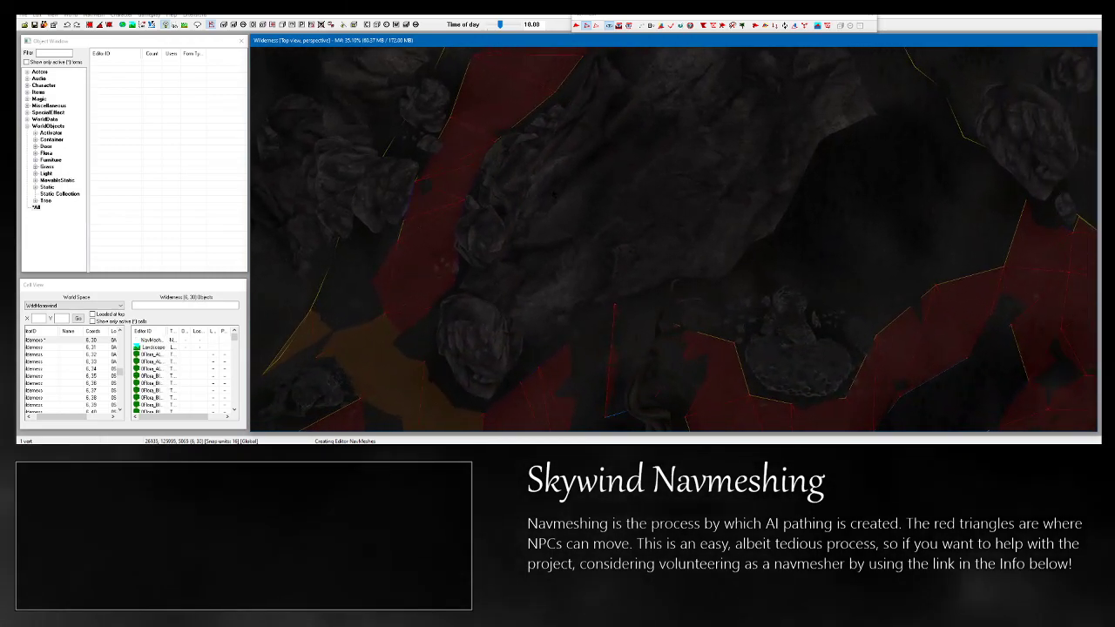
{"action": "middle_click_drag", "start_coordinate": [674, 200], "coordinate": [580, 359]}
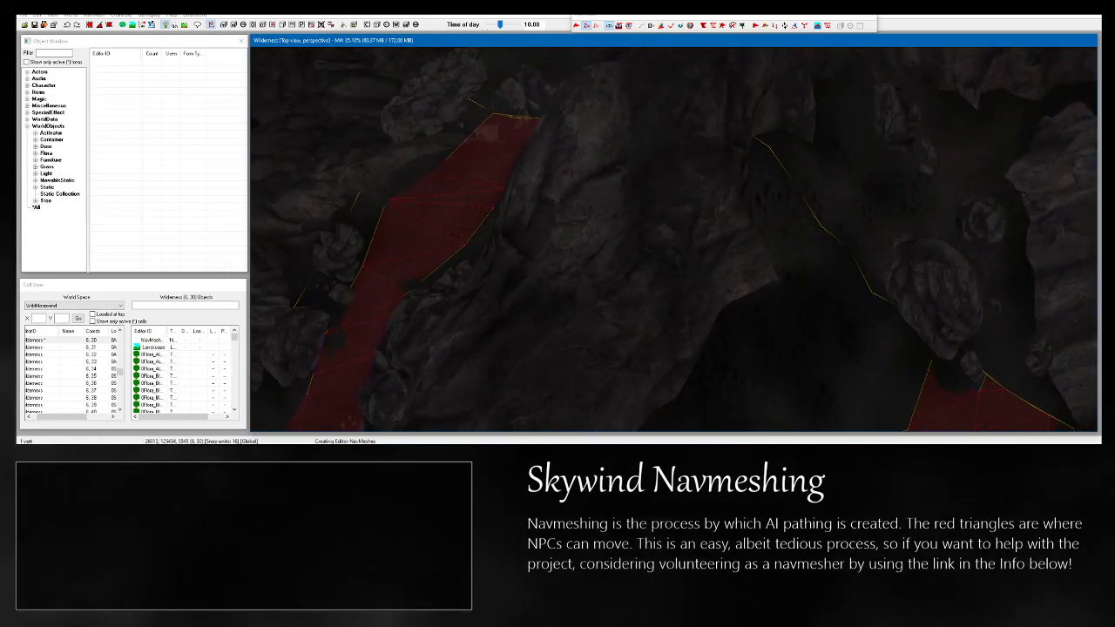
Finalize the cell's navmesh.
{"action": "left_click", "coordinate": [673, 26]}
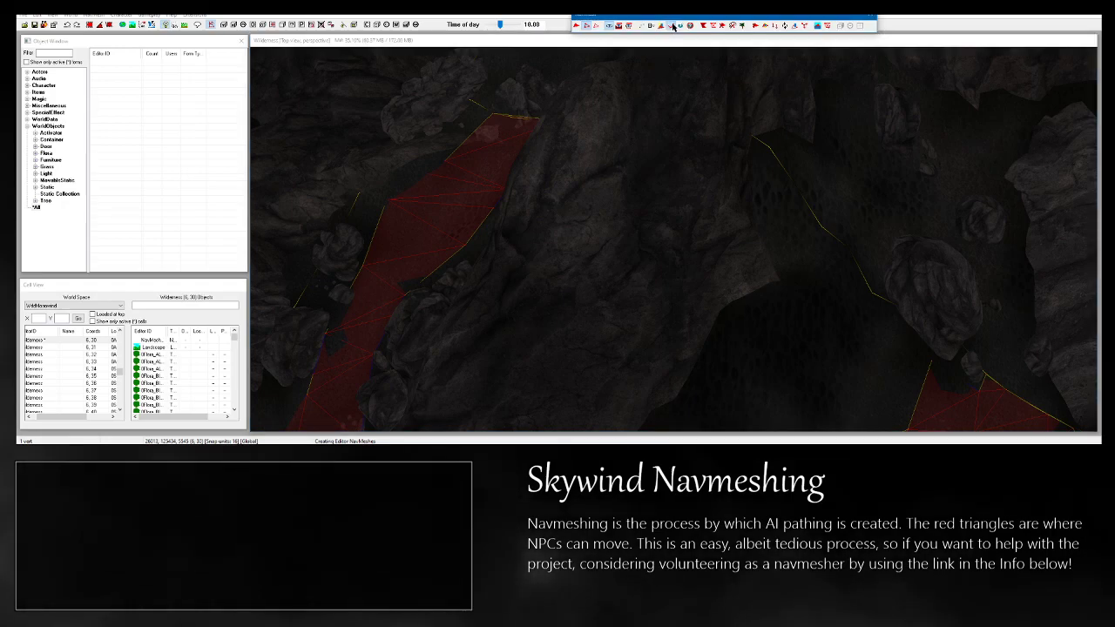
{"action": "middle_click_drag", "start_coordinate": [673, 240], "coordinate": [694, 229]}
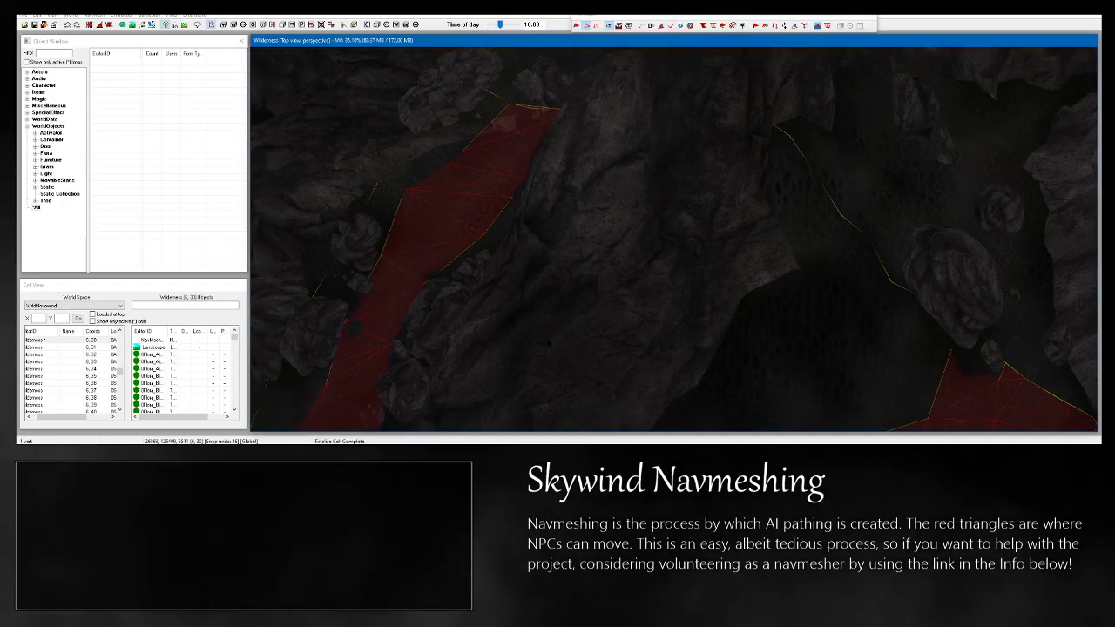
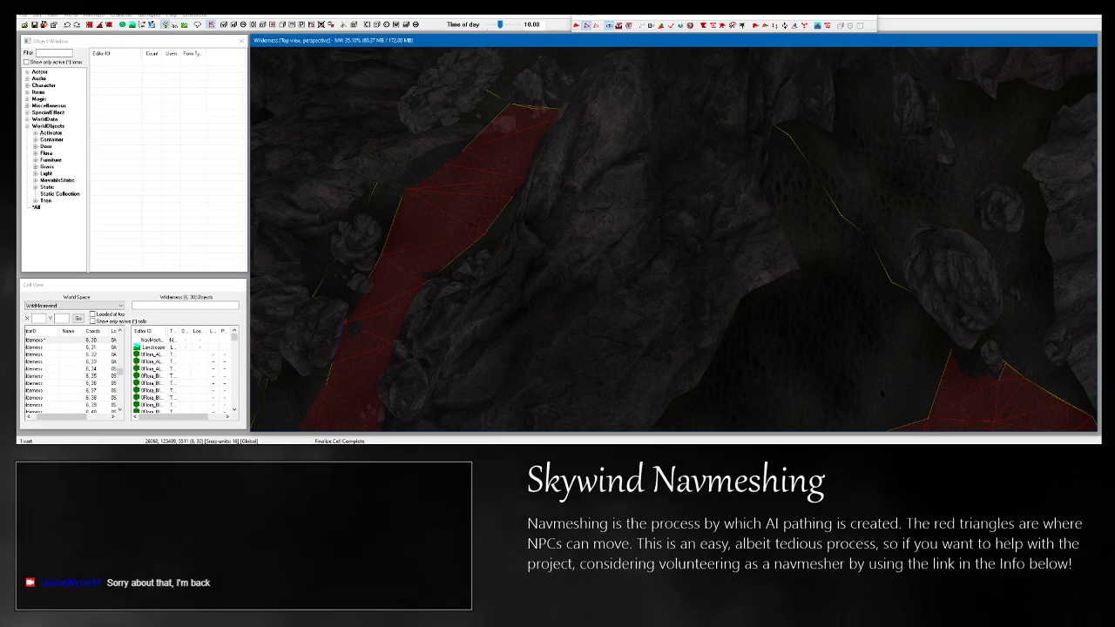
{"action": "middle_click_drag", "start_coordinate": [882, 392], "coordinate": [838, 250]}
{"action": "middle_click_drag", "start_coordinate": [554, 227], "coordinate": [1012, 290]}
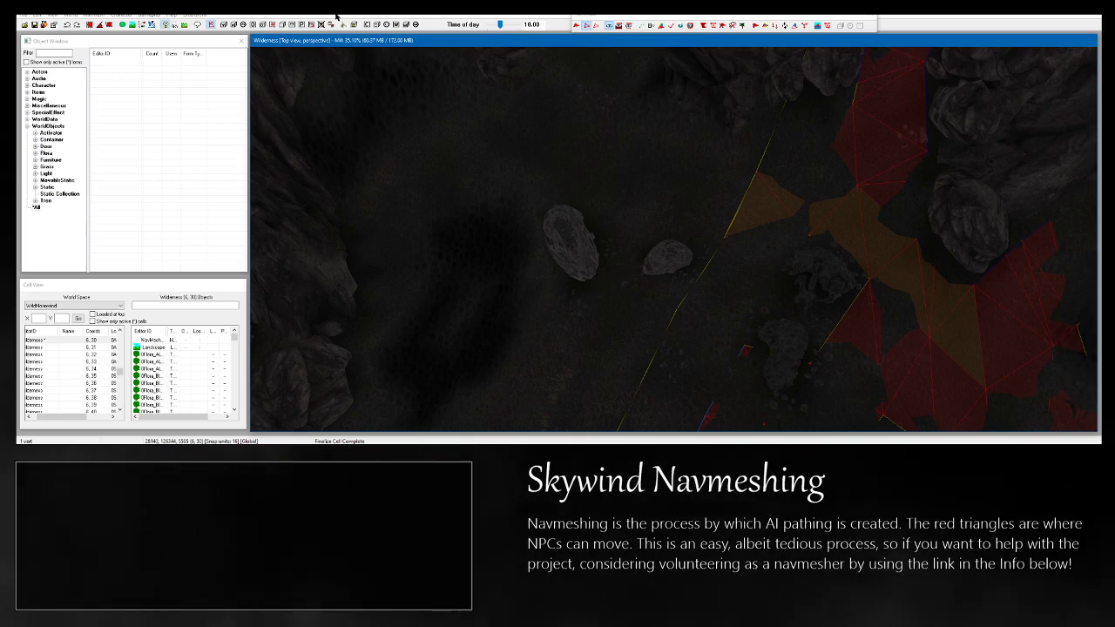
{"action": "key", "text": "alt+Tab"}
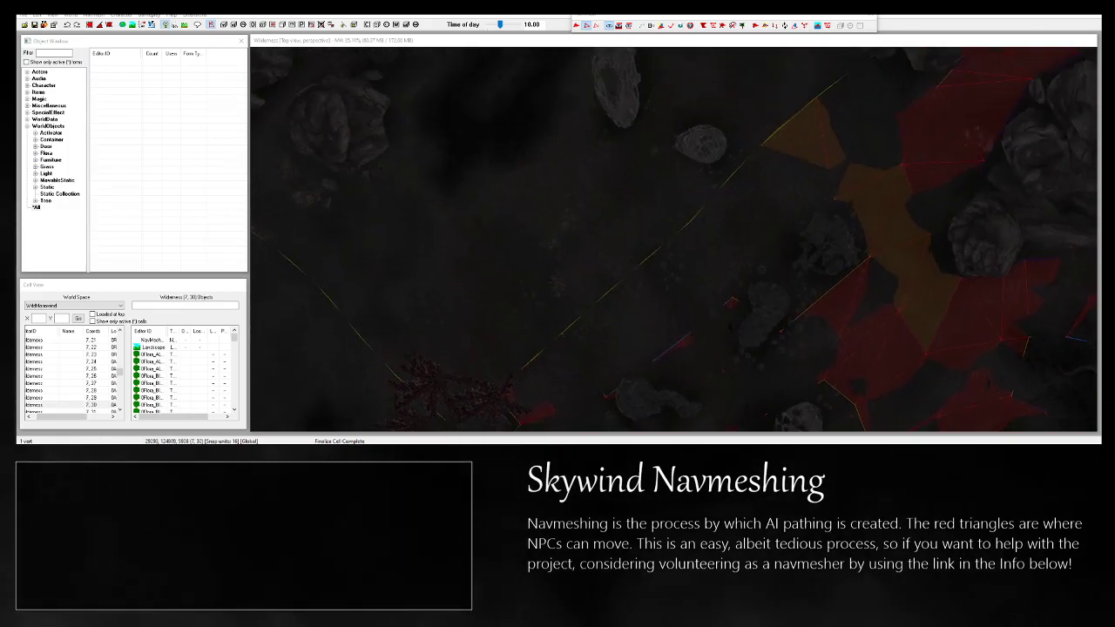
Start the neighbouring cell's navmesh with a triangle on the border opposite the preferred-path triangle.
{"action": "middle_click_drag", "start_coordinate": [800, 139], "coordinate": [743, 343]}
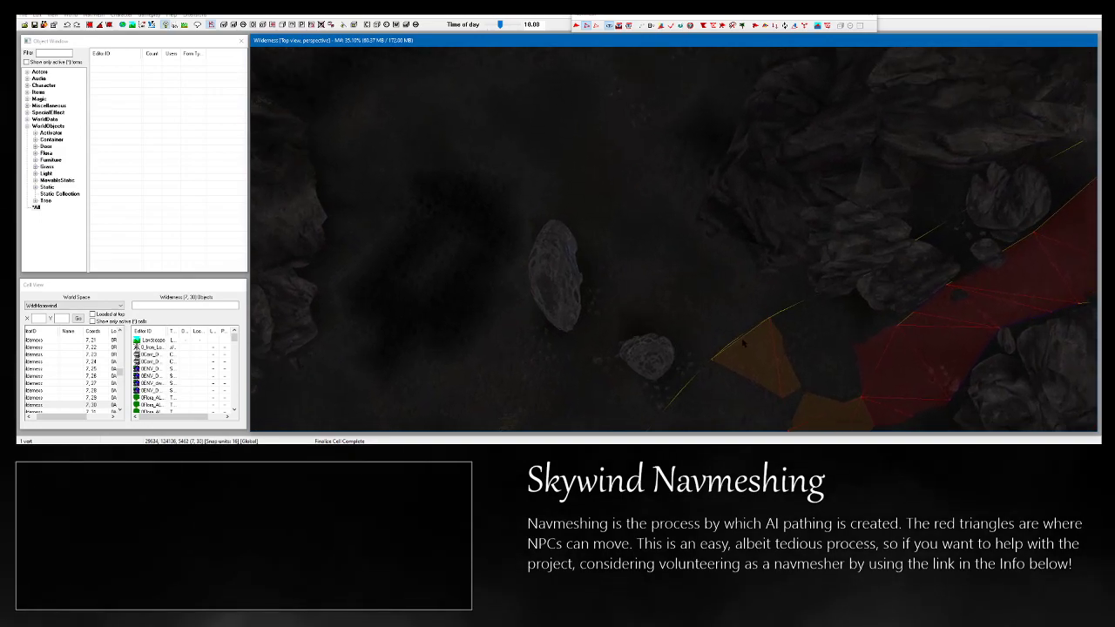
{"action": "scroll", "coordinate": [743, 343], "scroll_direction": "up", "scroll_amount": 5}
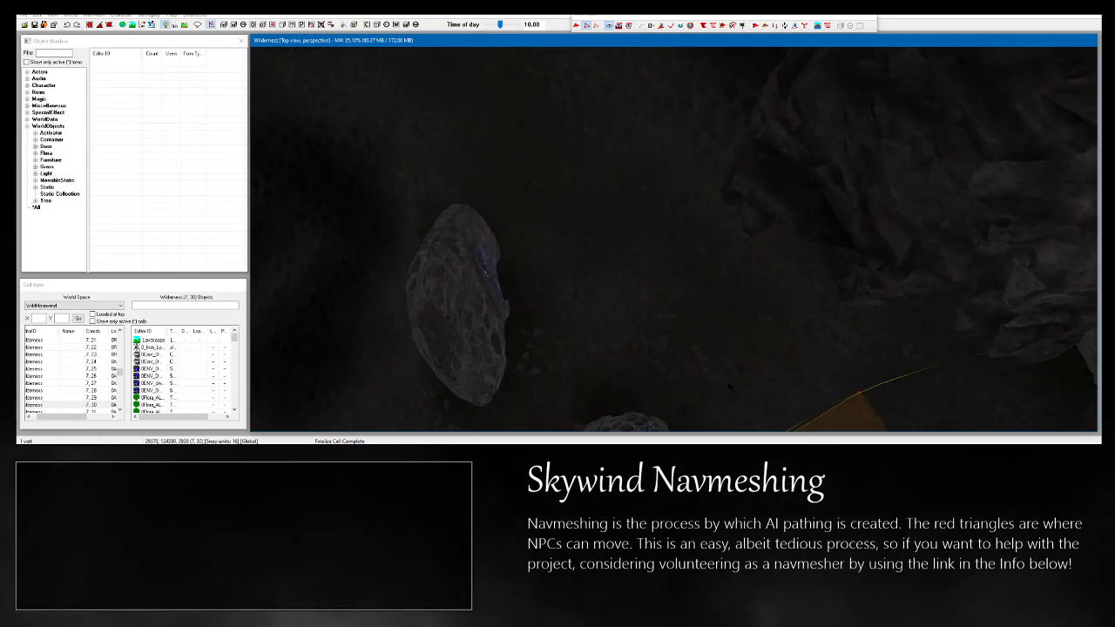
{"action": "middle_click_drag", "start_coordinate": [729, 386], "coordinate": [747, 278]}
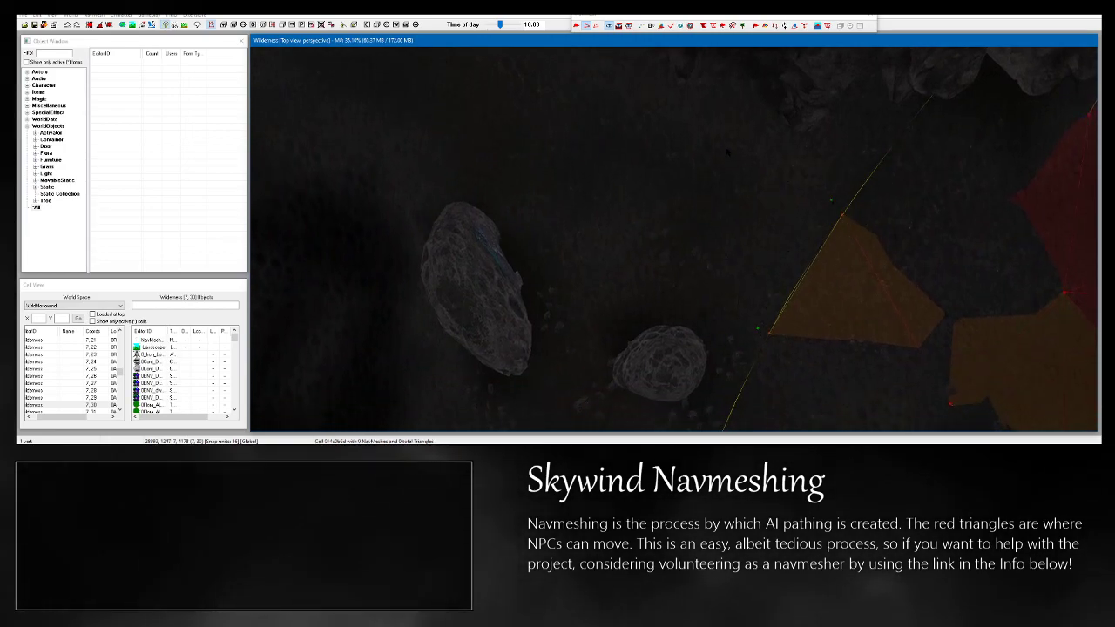
{"action": "right_click", "coordinate": [716, 112], "text": "ctrl"}
{"action": "middle_click_drag", "start_coordinate": [715, 111], "coordinate": [644, 114], "text": "shift"}
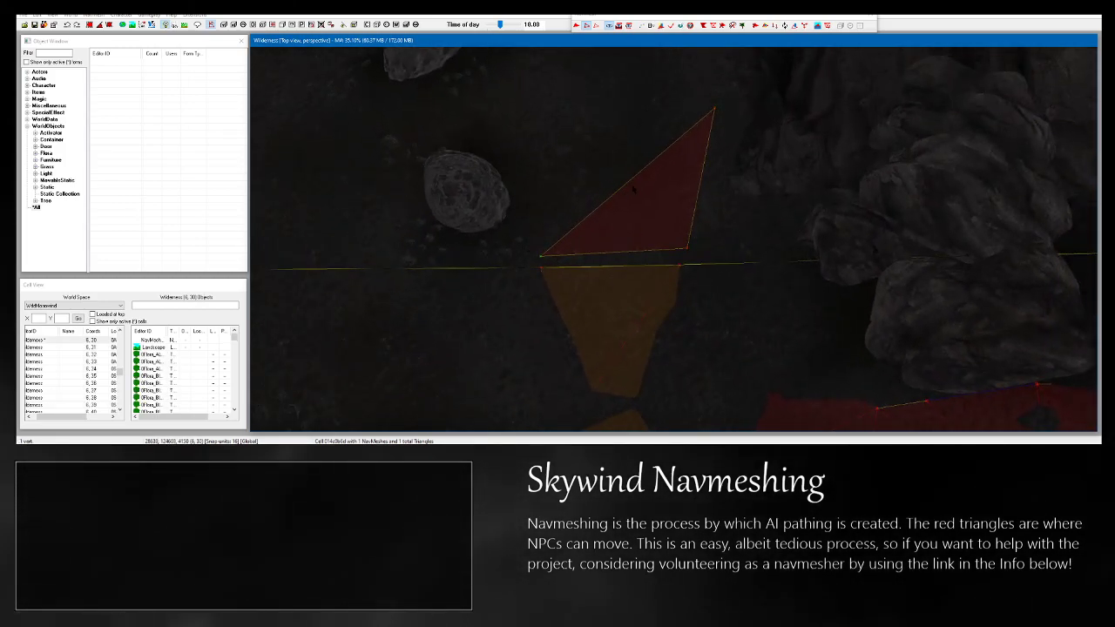
Extend the new navmesh from its first triangle across the open ground beside the oblong boulder.
{"action": "middle_click_drag", "start_coordinate": [633, 190], "coordinate": [655, 194]}
{"action": "left_click_drag", "start_coordinate": [756, 136], "coordinate": [693, 203], "text": "ctrl"}
{"action": "scroll", "coordinate": [692, 203], "scroll_direction": "up", "scroll_amount": 4}
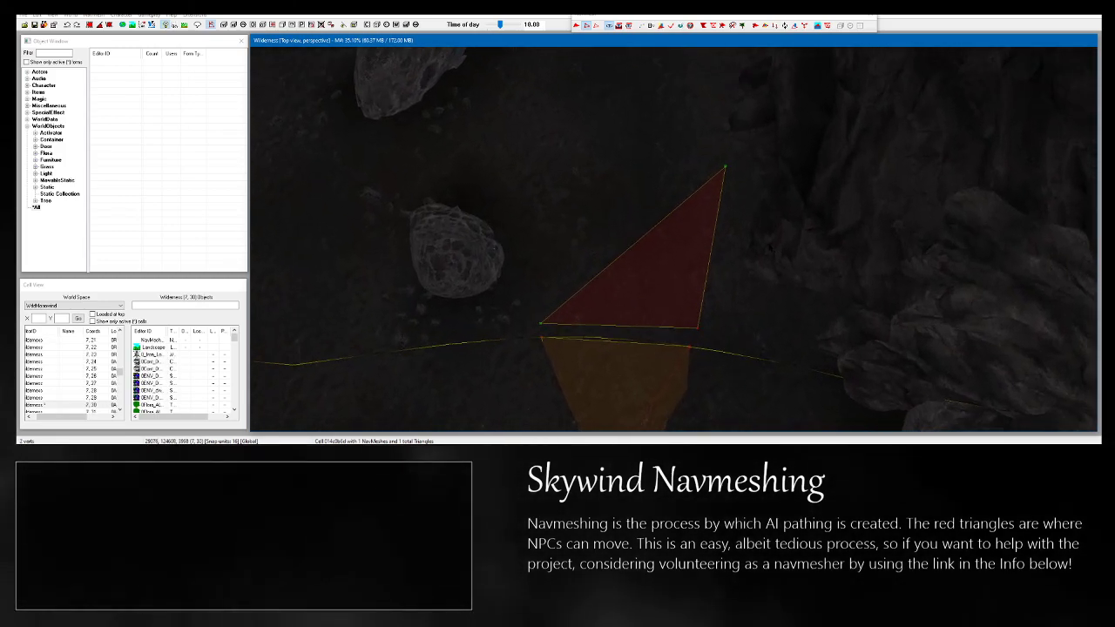
{"action": "right_click", "coordinate": [466, 171], "text": "ctrl"}
{"action": "middle_click_drag", "start_coordinate": [467, 174], "coordinate": [671, 246], "text": "shift"}
{"action": "scroll", "coordinate": [597, 283], "scroll_direction": "up", "scroll_amount": 1}
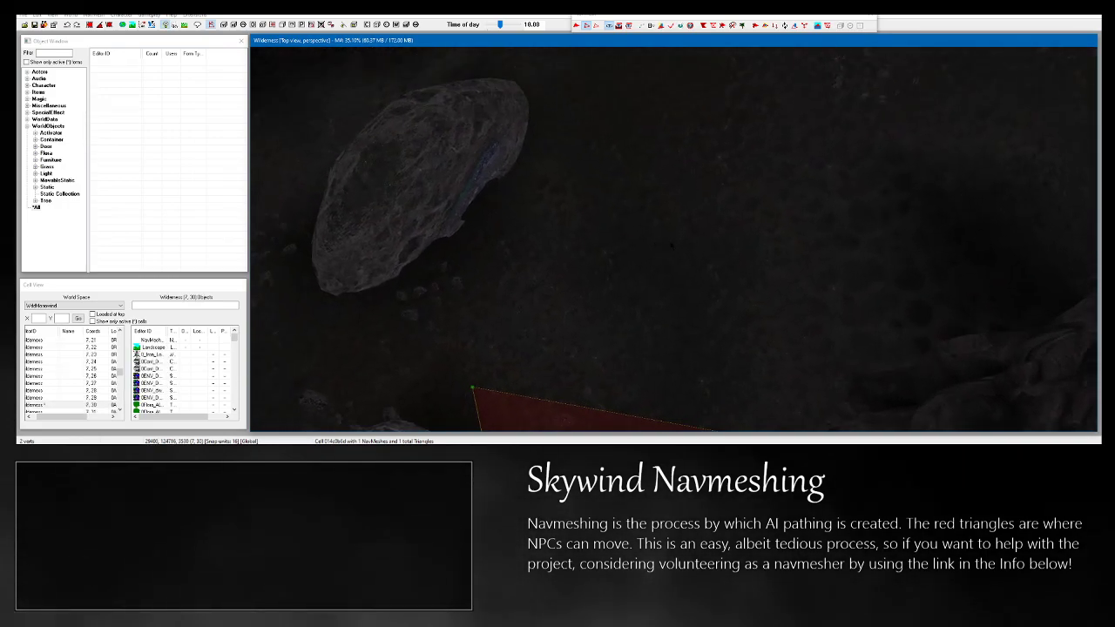
{"action": "right_click", "coordinate": [799, 147], "text": "ctrl"}
{"action": "right_click", "coordinate": [535, 170], "text": "ctrl"}
{"action": "middle_click_drag", "start_coordinate": [536, 169], "coordinate": [480, 159], "text": "shift"}
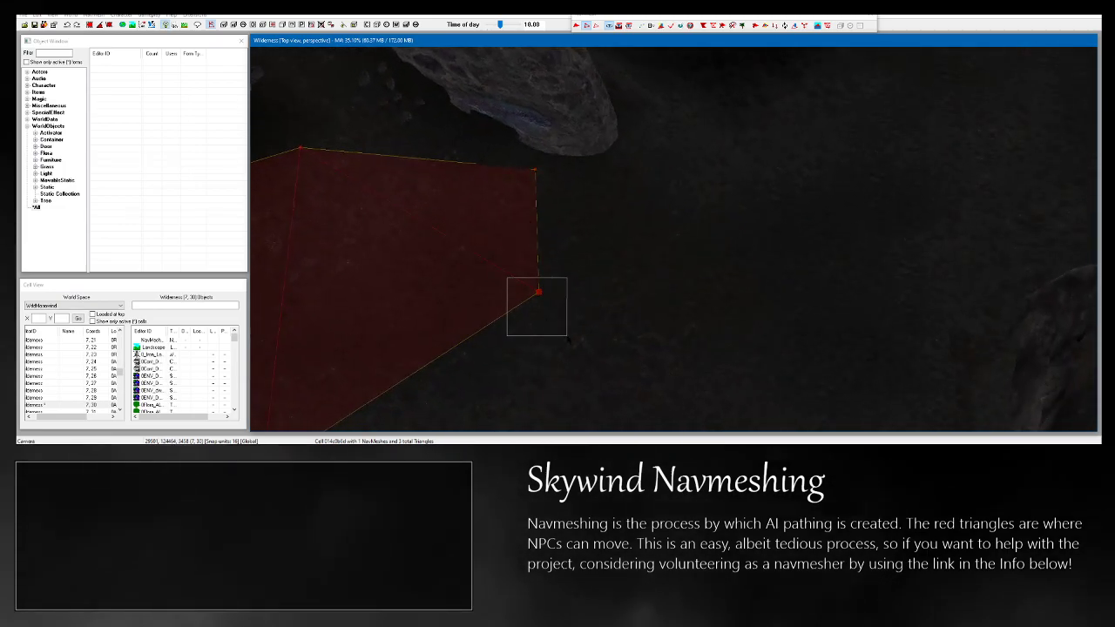
Move the outer vertices of the new strip outward to widen it over the open ground.
{"action": "left_click_drag", "start_coordinate": [538, 292], "coordinate": [548, 342]}
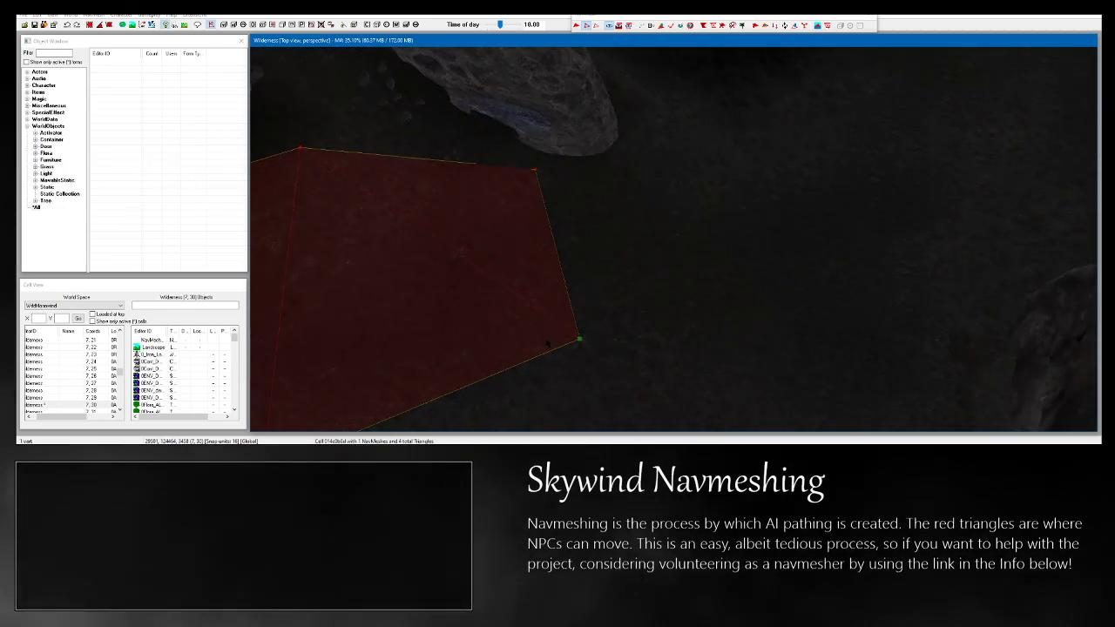
{"action": "middle_click_drag", "start_coordinate": [548, 342], "coordinate": [594, 300], "text": "shift"}
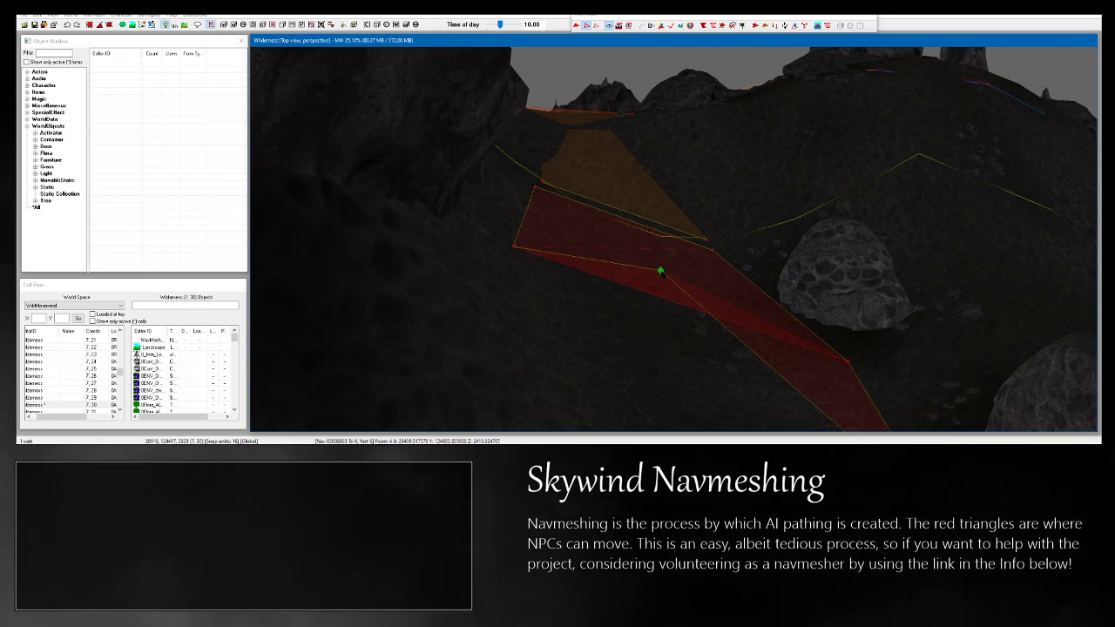
{"action": "left_click_drag", "start_coordinate": [661, 272], "coordinate": [638, 270]}
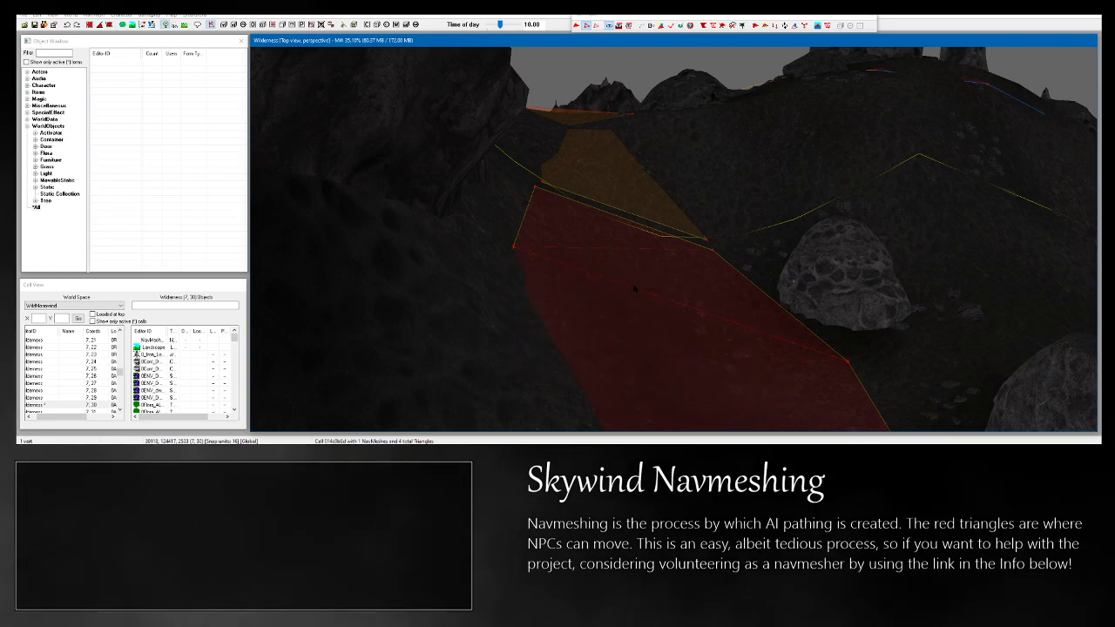
Extend the new navmesh from its boulder-side edge through the gap between the two boulders.
{"action": "middle_click_drag", "start_coordinate": [634, 288], "coordinate": [692, 209], "text": "shift"}
{"action": "middle_click_drag", "start_coordinate": [759, 274], "coordinate": [598, 270], "text": "shift"}
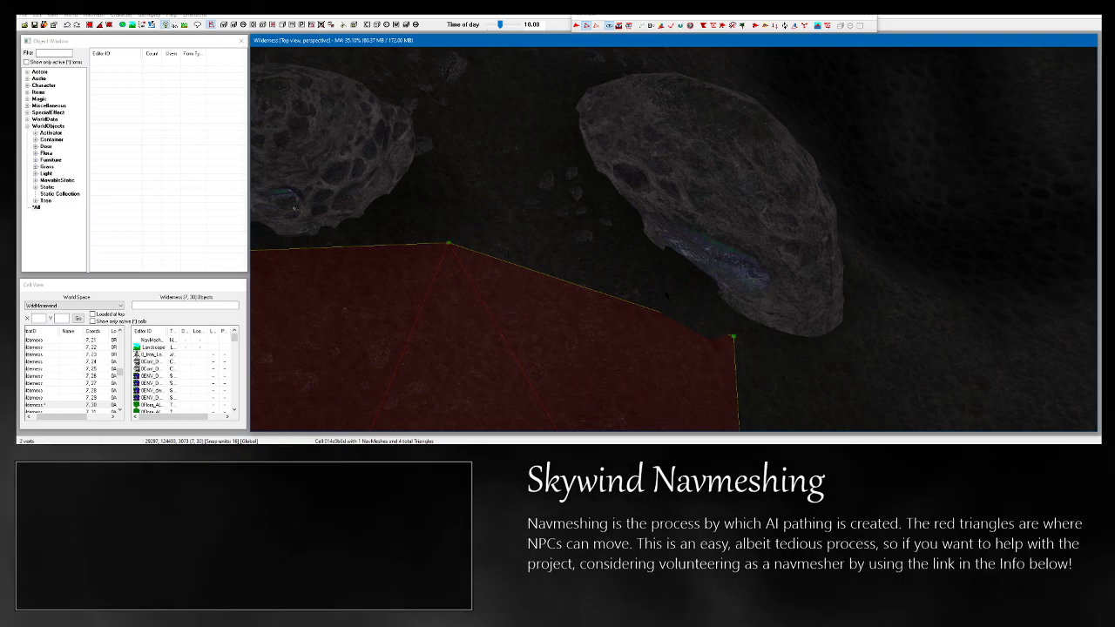
{"action": "right_click", "coordinate": [560, 144], "text": "ctrl"}
{"action": "middle_click_drag", "start_coordinate": [560, 145], "coordinate": [614, 303], "text": "shift"}
{"action": "right_click", "coordinate": [475, 153], "text": "ctrl"}
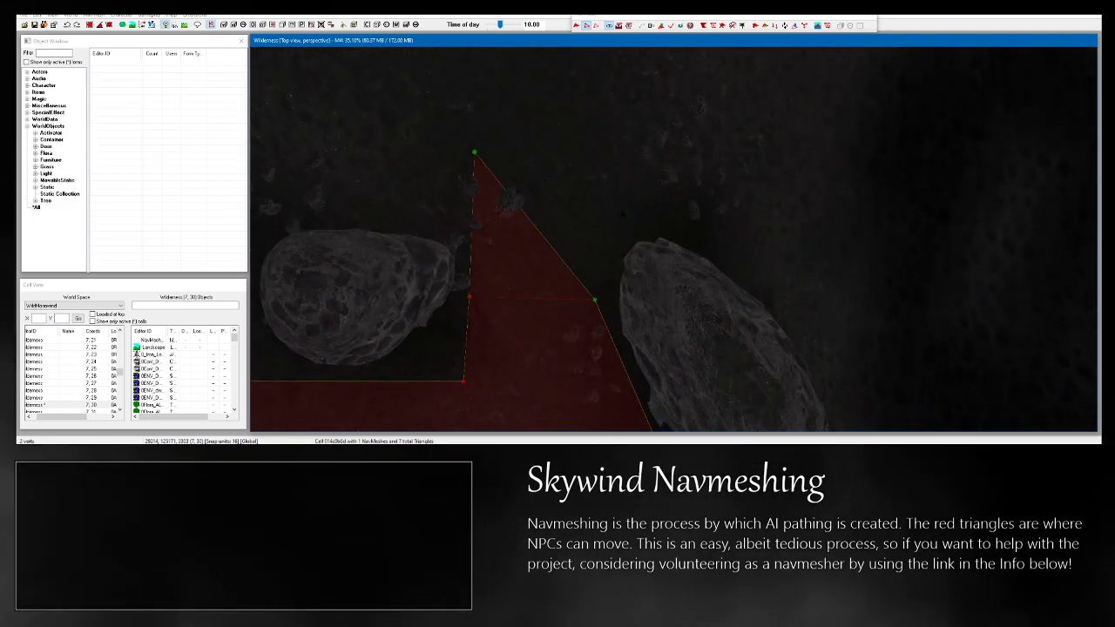
Continue the navmesh beyond the boulder gap and add a triangle on the open slope past the large boulder.
{"action": "middle_click_drag", "start_coordinate": [671, 273], "coordinate": [714, 284], "text": "shift"}
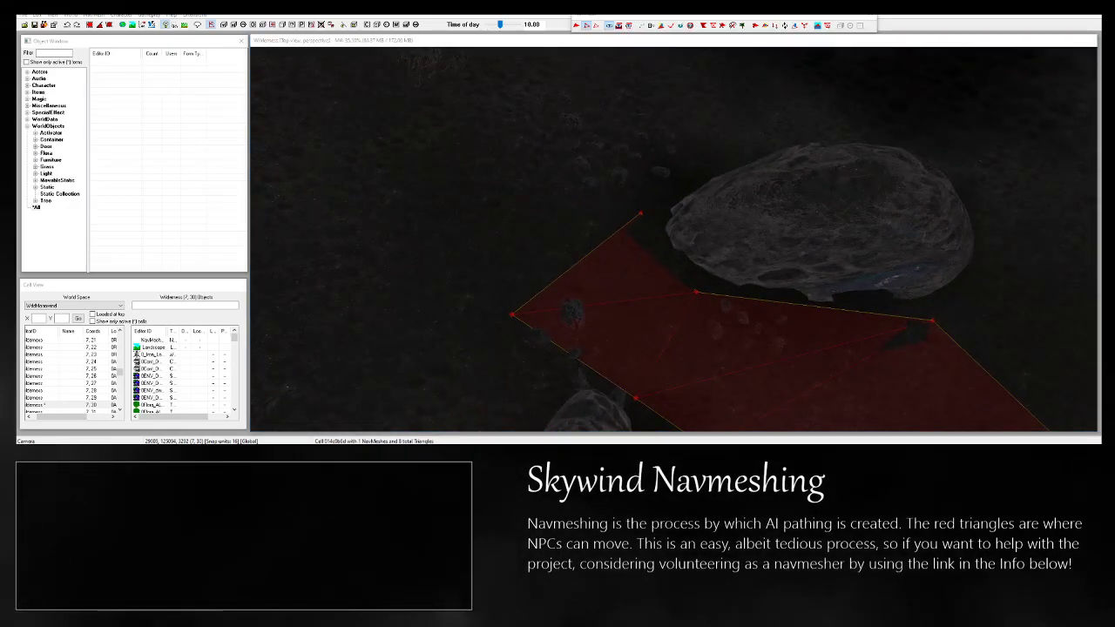
{"action": "middle_click_drag", "start_coordinate": [823, 319], "coordinate": [892, 345], "text": "shift"}
{"action": "left_click_drag", "start_coordinate": [985, 419], "coordinate": [986, 419]}
{"action": "middle_click_drag", "start_coordinate": [986, 419], "coordinate": [718, 326], "text": "shift"}
{"action": "scroll", "coordinate": [718, 326], "scroll_direction": "down", "scroll_amount": 1}
{"action": "scroll", "coordinate": [718, 326], "scroll_direction": "down", "scroll_amount": 2}
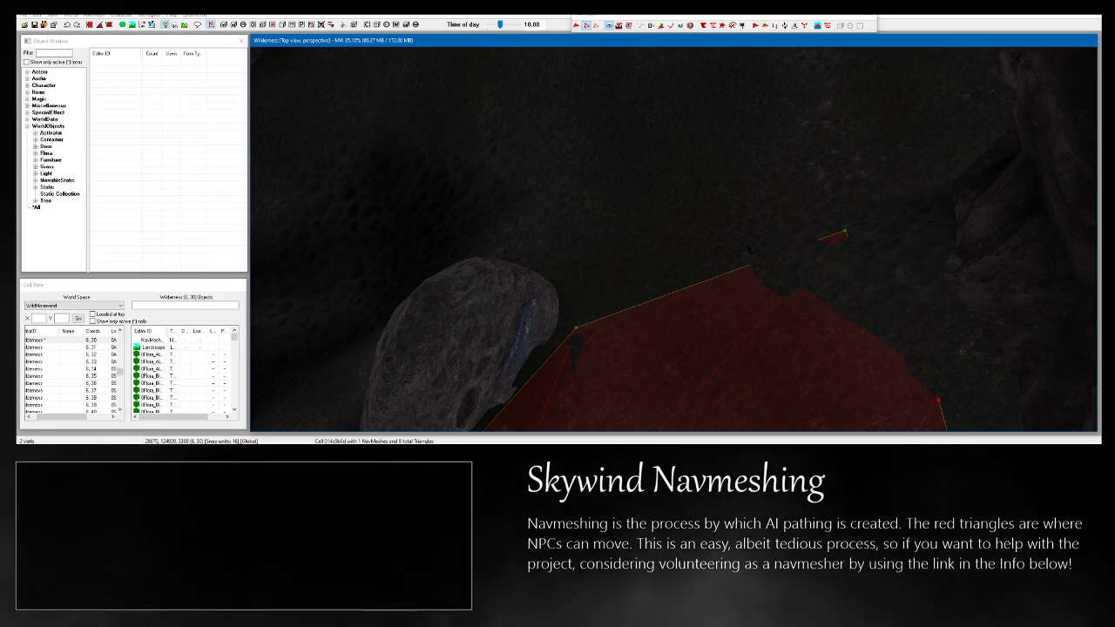
{"action": "middle_click_drag", "start_coordinate": [748, 250], "coordinate": [753, 303], "text": "shift"}
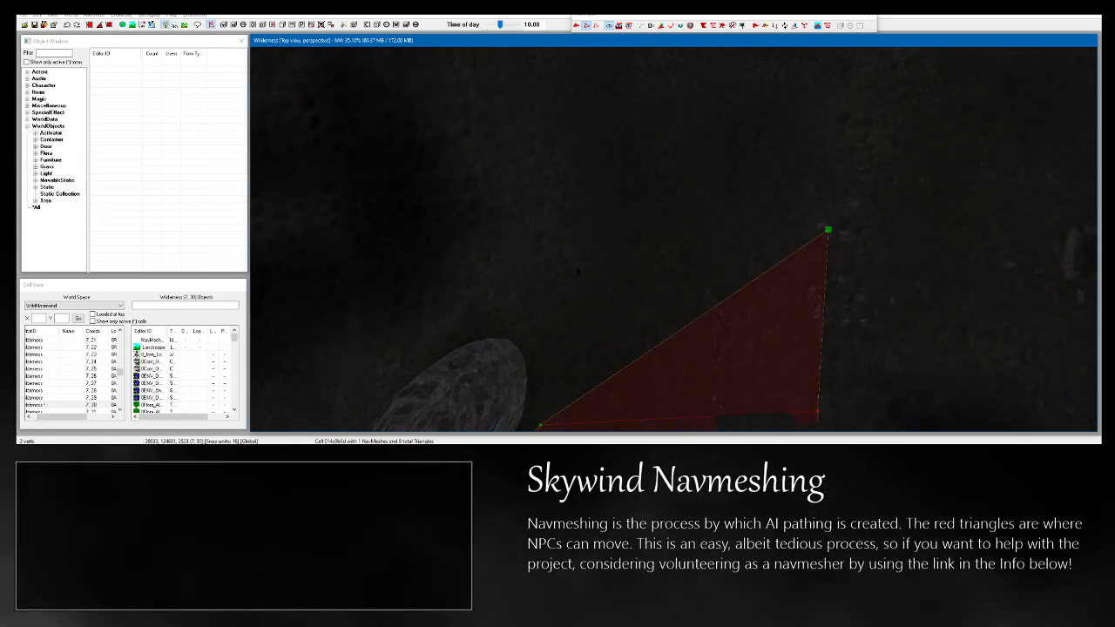
Add another triangle at the open-slope end and drop its selected end vertices onto the ground.
{"action": "middle_click_drag", "start_coordinate": [540, 288], "coordinate": [695, 221], "text": "shift"}
{"action": "left_click", "coordinate": [691, 231]}
{"action": "left_click_drag", "start_coordinate": [484, 221], "coordinate": [899, 302]}
{"action": "left_click_drag", "start_coordinate": [597, 209], "coordinate": [884, 285]}
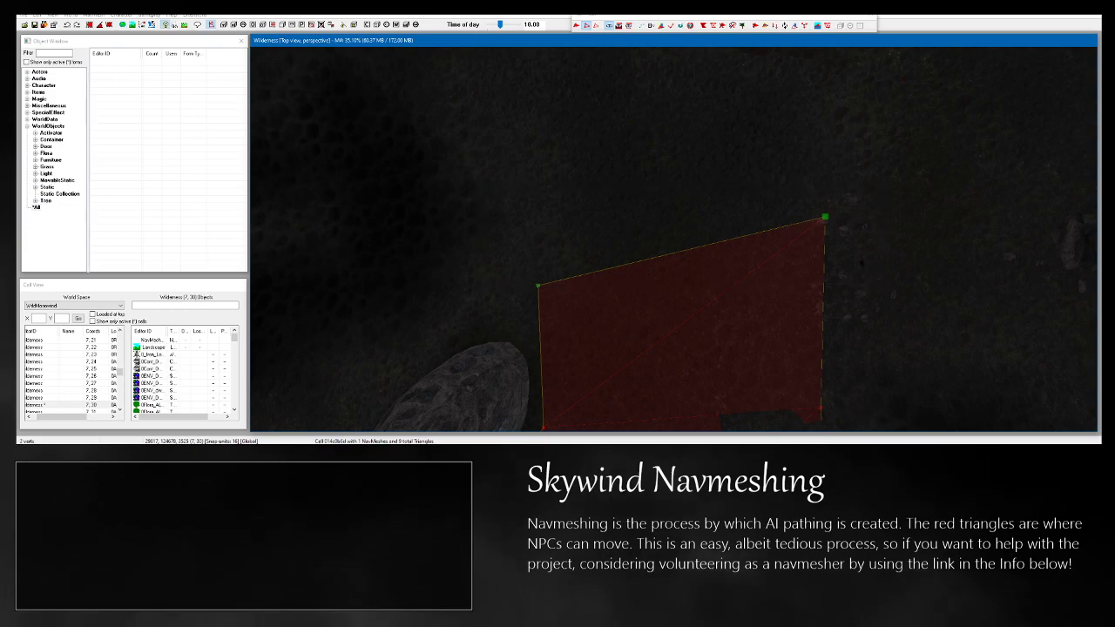
{"action": "key", "text": "f"}
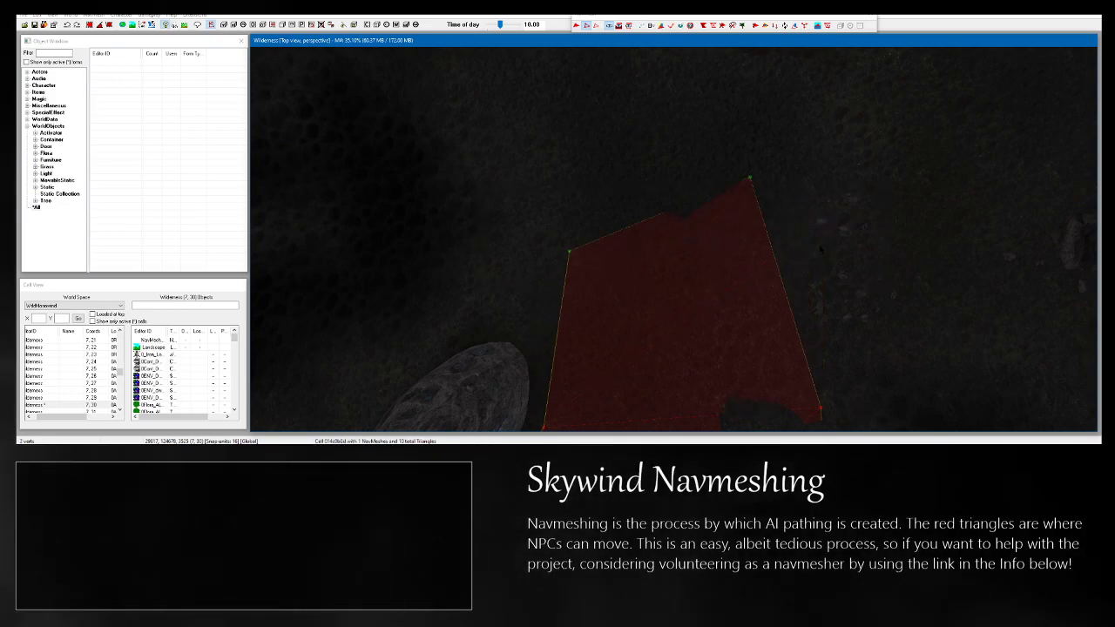
Add a triangle to the new navmesh's opposite outer edge, reaching across the open ground toward the cliff rocks.
{"action": "middle_click_drag", "start_coordinate": [821, 250], "coordinate": [767, 418]}
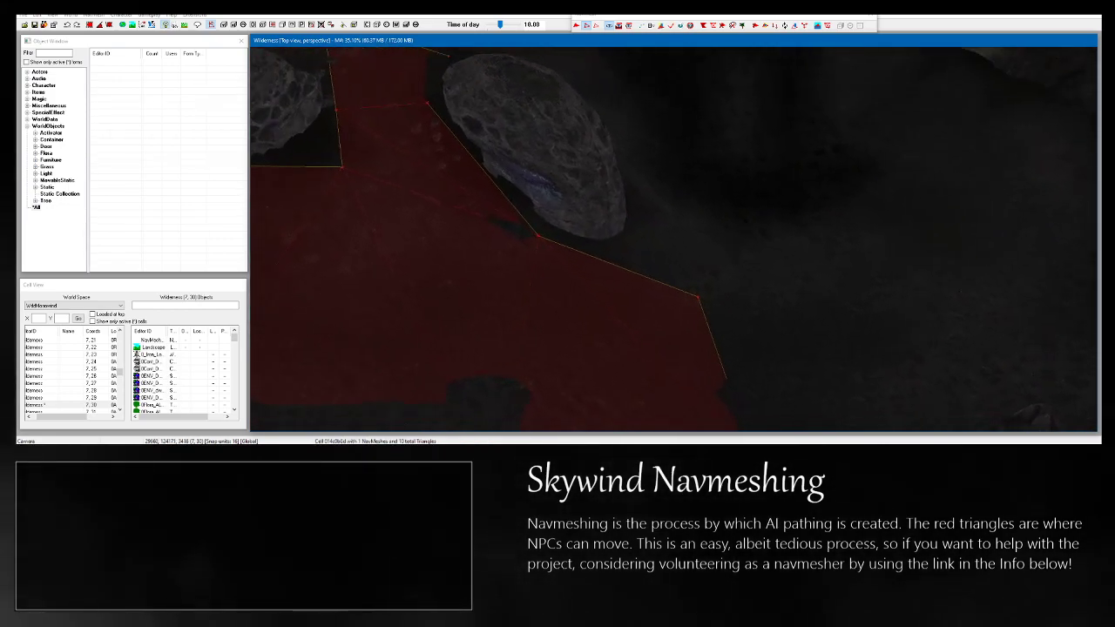
{"action": "middle_click_drag", "start_coordinate": [671, 380], "coordinate": [731, 228]}
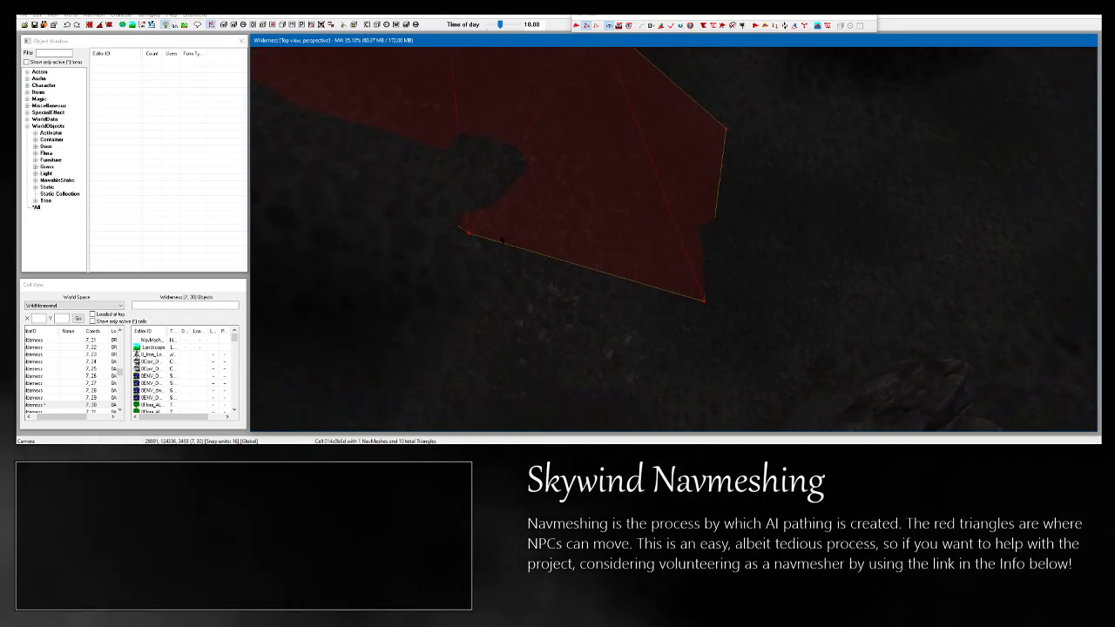
{"action": "left_click", "coordinate": [467, 232]}
{"action": "mouse_move", "coordinate": [468, 231]}
{"action": "middle_mouse_down", "text": "shift"}
{"action": "mouse_move", "coordinate": [415, 232]}
{"action": "mouse_move", "coordinate": [451, 237]}
{"action": "middle_mouse_up", "text": "shift"}
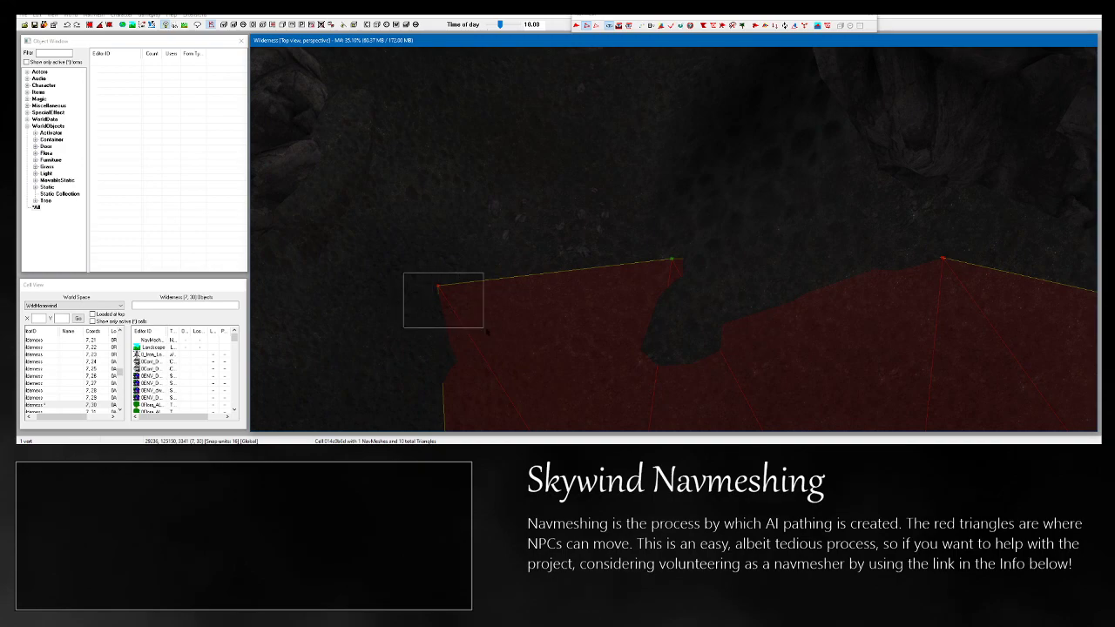
{"action": "left_click_drag", "start_coordinate": [728, 295], "coordinate": [729, 296], "text": "ctrl"}
{"action": "middle_click_drag", "start_coordinate": [728, 295], "coordinate": [680, 324], "text": "shift"}
{"action": "scroll", "coordinate": [644, 272], "scroll_direction": "up", "scroll_amount": 3}
{"action": "scroll", "coordinate": [664, 226], "scroll_direction": "up", "scroll_amount": 3}
{"action": "right_click", "coordinate": [659, 168], "text": "ctrl"}
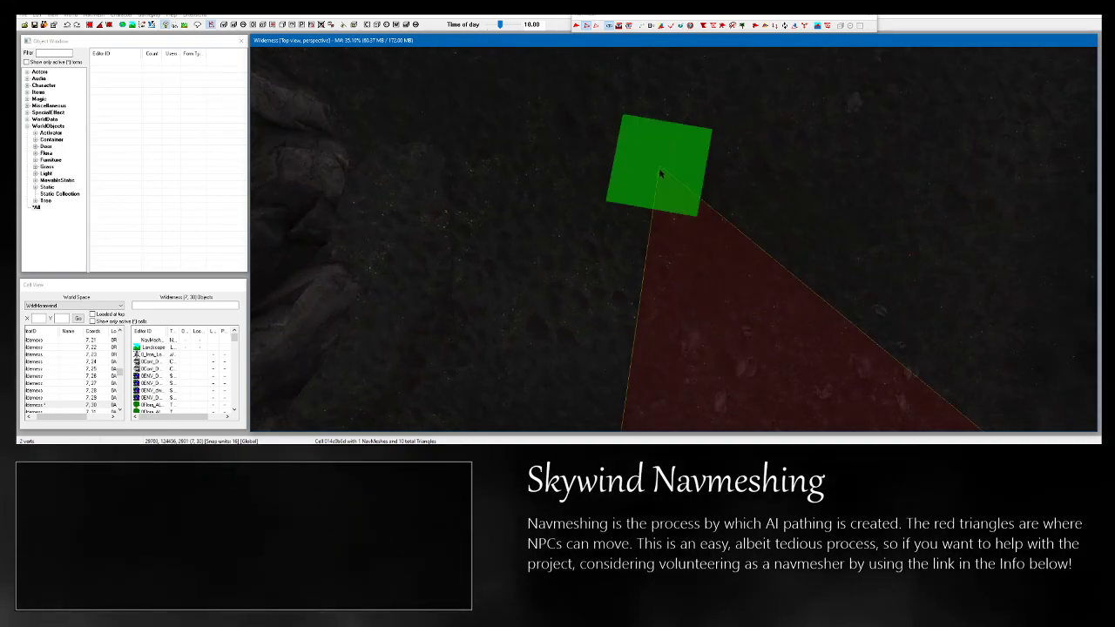
Adjust the tip vertex of the newest outer triangle on the open ground near the cliff rocks.
{"action": "left_click_drag", "start_coordinate": [674, 174], "coordinate": [670, 156]}
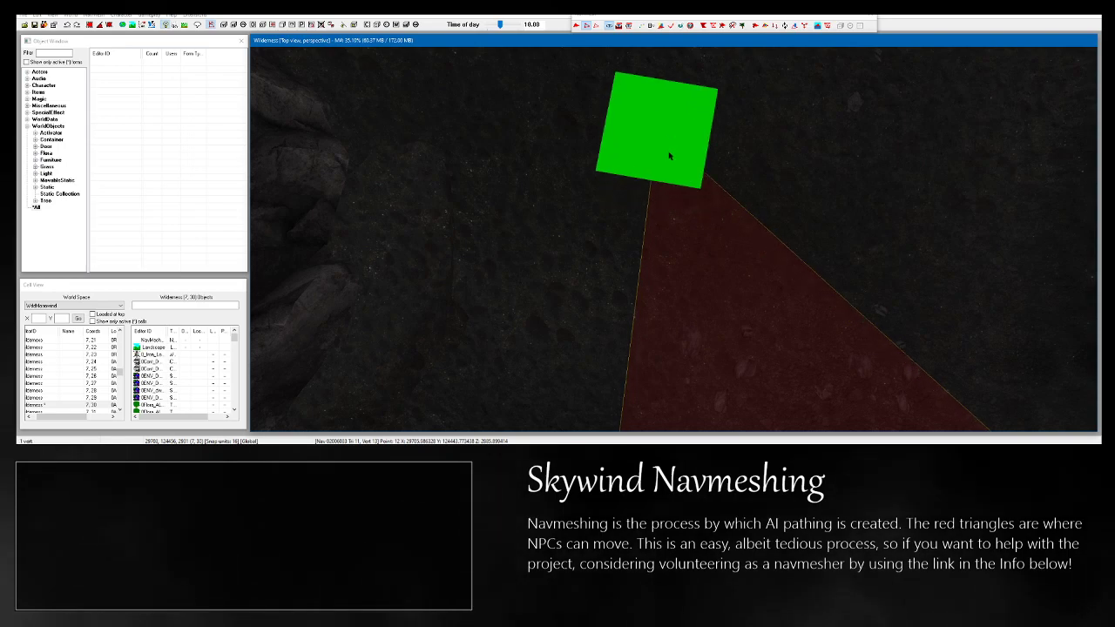
{"action": "key", "text": "Delete"}
{"action": "middle_click_drag", "start_coordinate": [536, 414], "coordinate": [457, 215]}
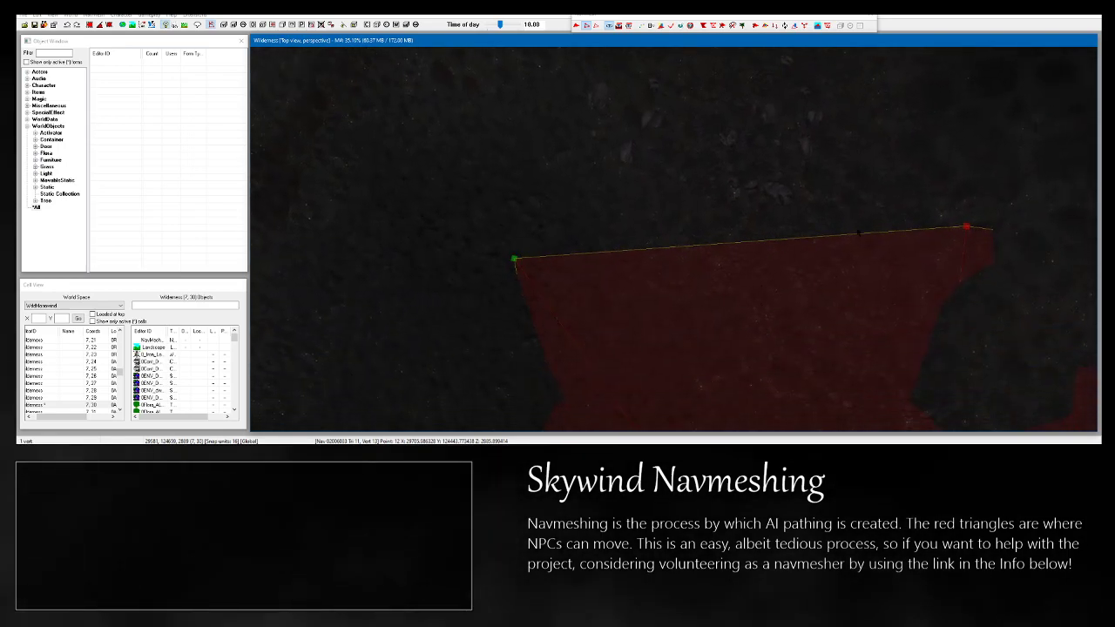
Add another triangle from the newest outer edge to square off the navmesh corner on the open ground.
{"action": "left_click_drag", "start_coordinate": [988, 283], "coordinate": [990, 285], "text": "ctrl"}
{"action": "middle_click_drag", "start_coordinate": [989, 285], "coordinate": [1011, 427]}
{"action": "middle_click_drag", "start_coordinate": [610, 130], "coordinate": [635, 269]}
{"action": "middle_click_drag", "start_coordinate": [546, 220], "coordinate": [587, 226]}
{"action": "middle_click_drag", "start_coordinate": [1062, 242], "coordinate": [720, 216]}
{"action": "scroll", "coordinate": [720, 217], "scroll_direction": "up", "scroll_amount": 2}
{"action": "right_click", "coordinate": [715, 159], "text": "ctrl"}
{"action": "scroll", "coordinate": [719, 169], "scroll_direction": "down", "scroll_amount": 4}
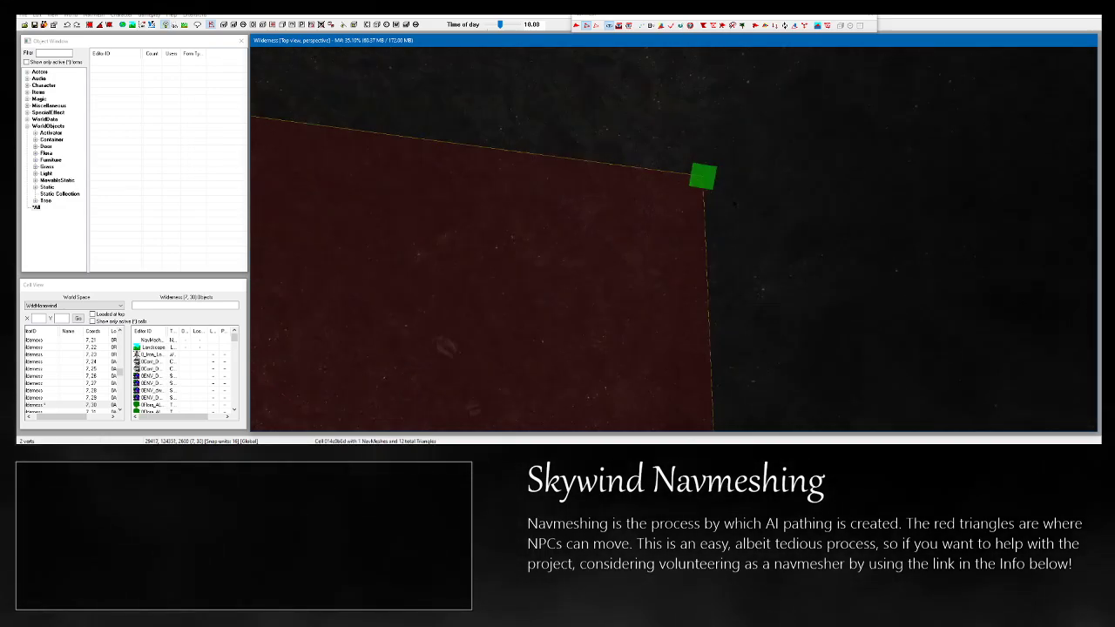
Shift the new navmesh corner vertex slightly outward on the open ground.
{"action": "mouse_move", "coordinate": [738, 296]}
{"action": "middle_mouse_down", "text": "shift"}
{"action": "mouse_move", "coordinate": [698, 289]}
{"action": "mouse_move", "coordinate": [730, 287]}
{"action": "middle_mouse_up", "text": "shift"}
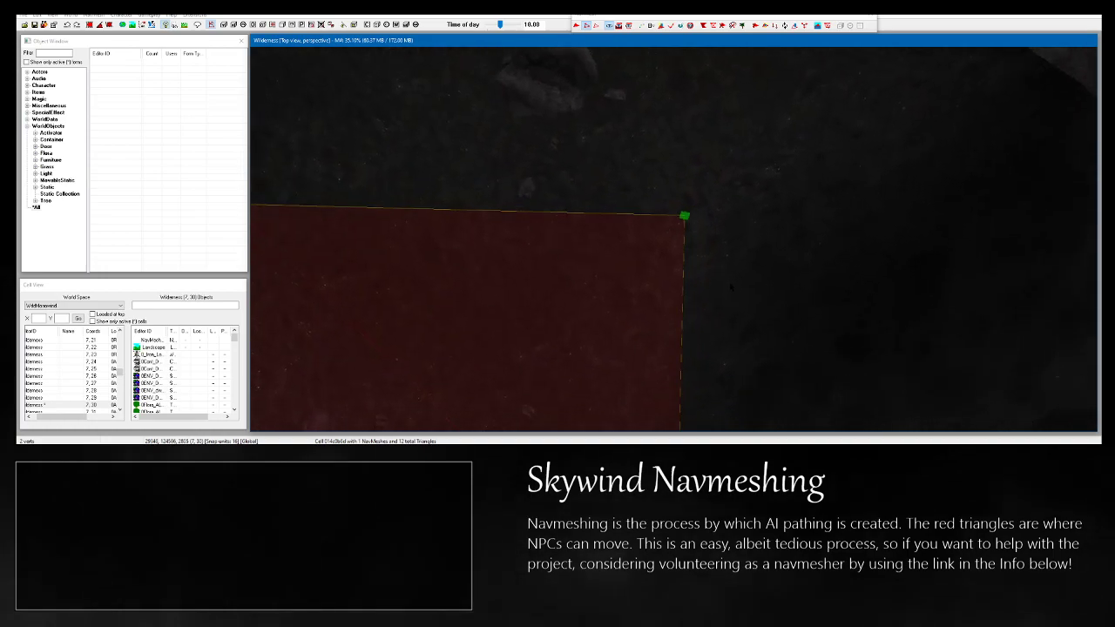
{"action": "left_click_drag", "start_coordinate": [689, 219], "coordinate": [718, 227]}
{"action": "middle_click_drag", "start_coordinate": [717, 228], "coordinate": [817, 380]}
{"action": "middle_click_drag", "start_coordinate": [627, 270], "coordinate": [682, 220]}
{"action": "scroll", "coordinate": [682, 220], "scroll_direction": "up", "scroll_amount": 4}
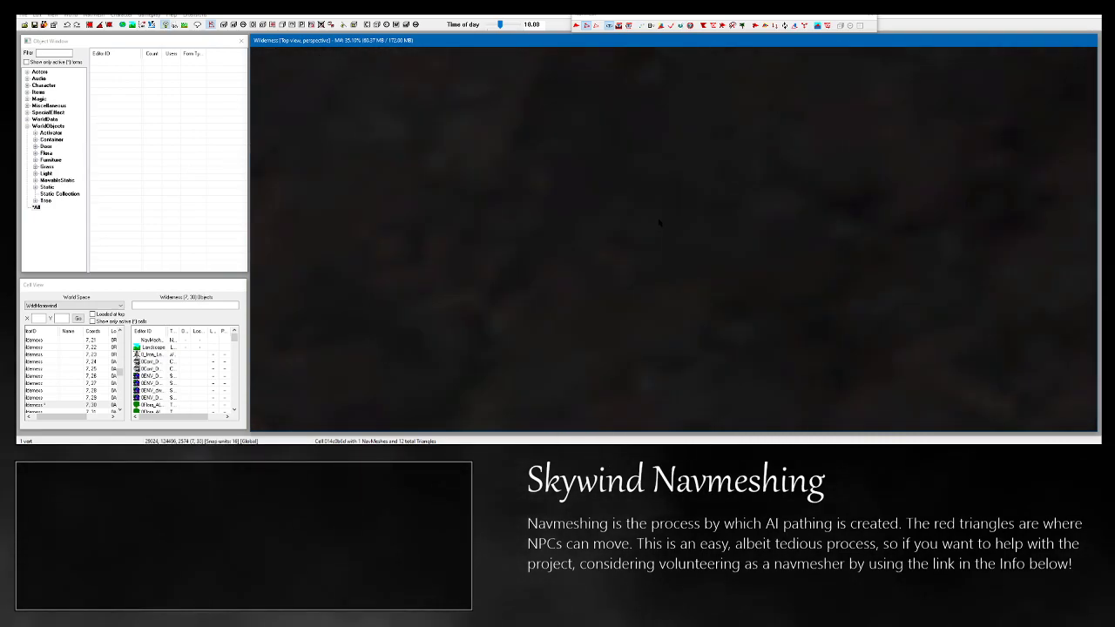
Extend the navmesh with another triangle on the open ground before the boulders and place its new vertex.
{"action": "scroll", "coordinate": [682, 220], "scroll_direction": "down", "scroll_amount": 4}
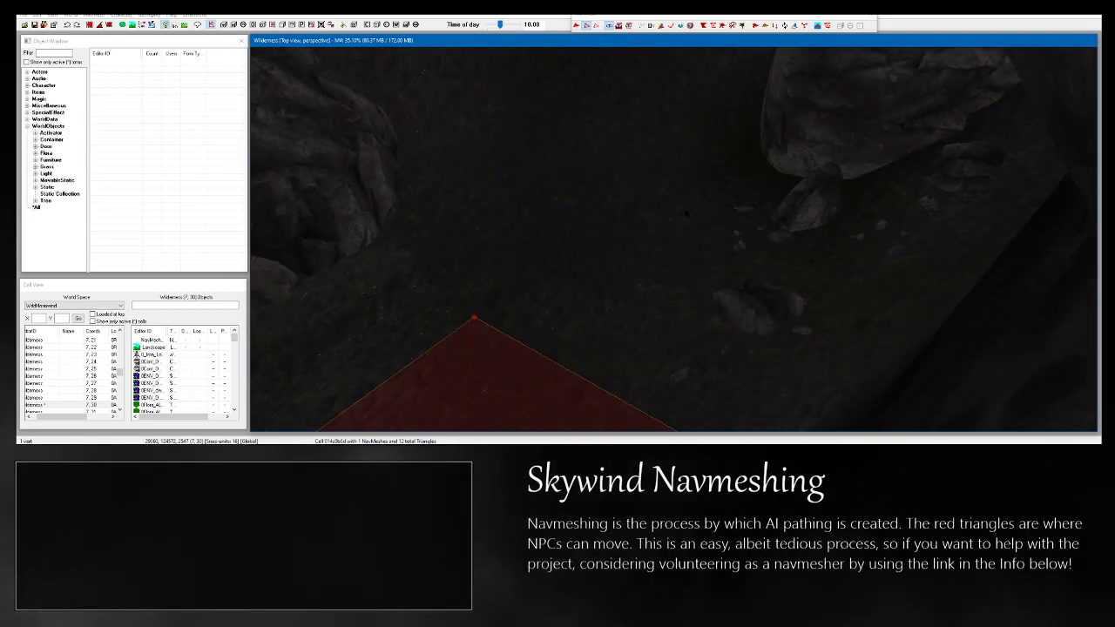
{"action": "scroll", "coordinate": [686, 215], "scroll_direction": "down", "scroll_amount": 5}
{"action": "middle_click_drag", "start_coordinate": [692, 224], "coordinate": [652, 189]}
{"action": "middle_click_drag", "start_coordinate": [760, 157], "coordinate": [780, 226], "text": "shift"}
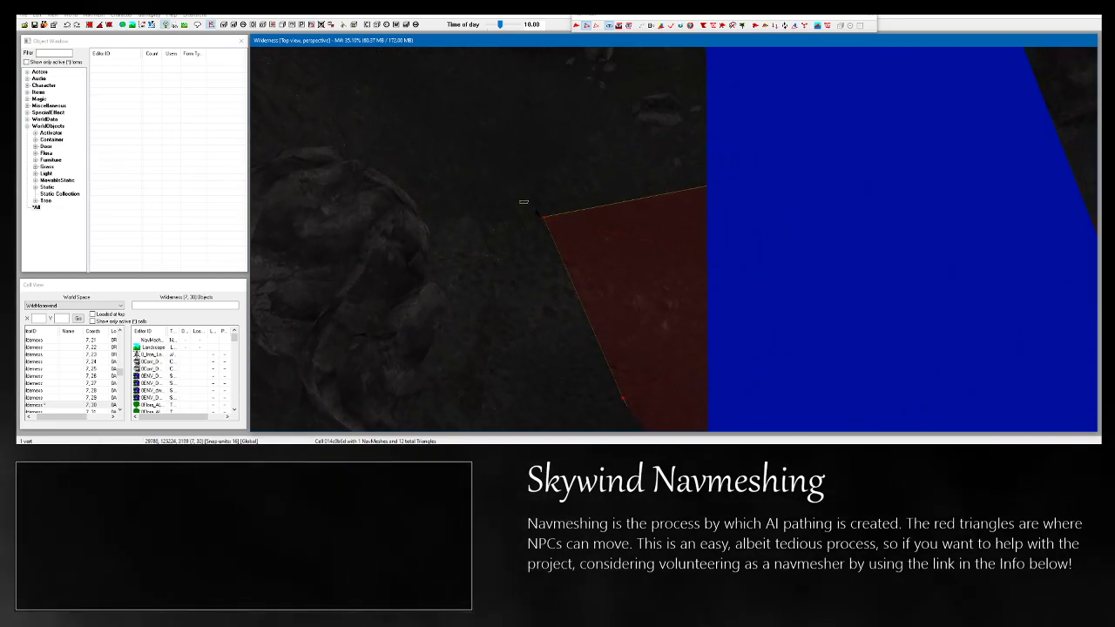
{"action": "middle_click_drag", "start_coordinate": [563, 236], "coordinate": [654, 264], "text": "shift"}
{"action": "right_click", "coordinate": [615, 259], "text": "ctrl"}
{"action": "left_click", "coordinate": [619, 258]}
{"action": "key", "text": "Delete"}
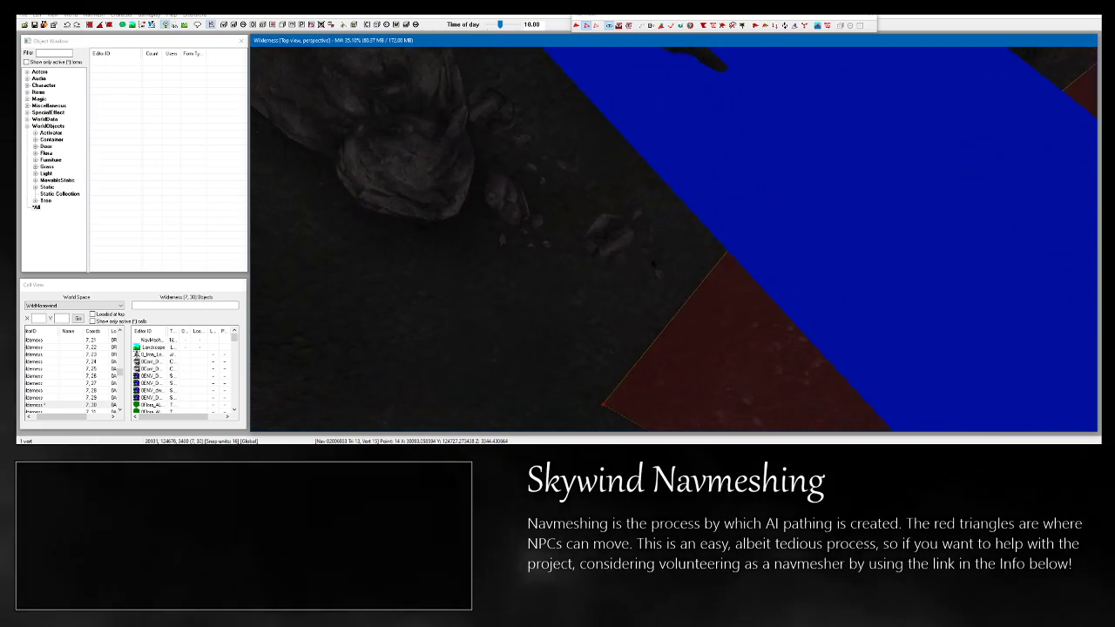
{"action": "key", "text": "ctrl+e"}
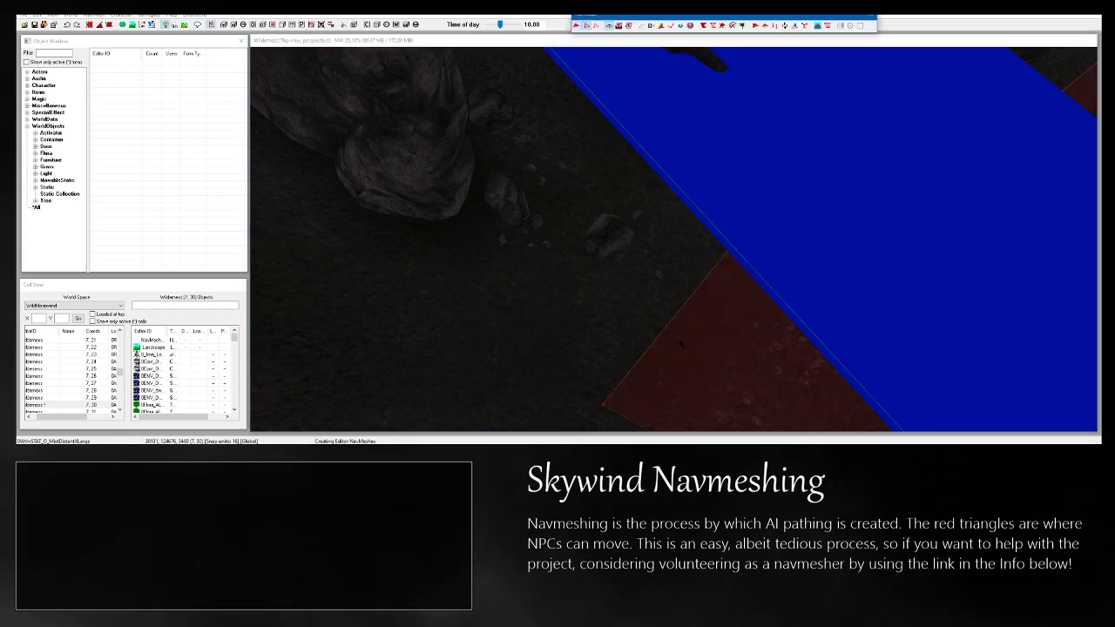
Try to add a triangle from the outer end edge beside the large boulder.
{"action": "middle_click_drag", "start_coordinate": [546, 326], "coordinate": [674, 213]}
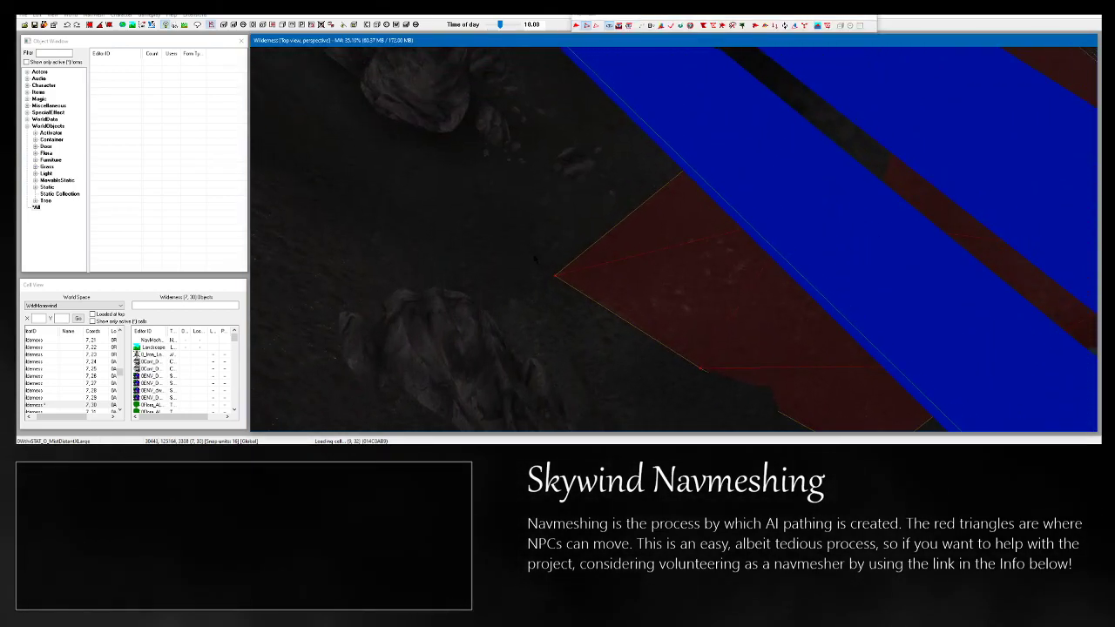
{"action": "left_click_drag", "start_coordinate": [593, 302], "coordinate": [594, 301]}
{"action": "middle_click_drag", "start_coordinate": [594, 302], "coordinate": [668, 224], "text": "shift"}
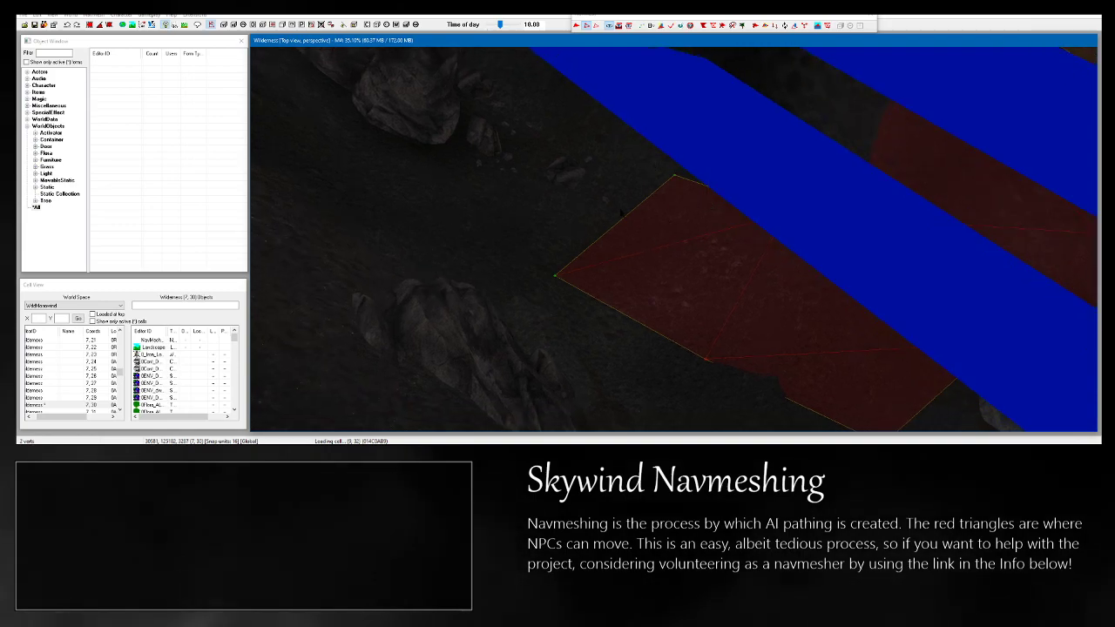
{"action": "right_click", "coordinate": [488, 183], "text": "ctrl"}
{"action": "mouse_move", "coordinate": [488, 182]}
{"action": "middle_mouse_down", "text": "shift"}
{"action": "mouse_move", "coordinate": [510, 131]}
{"action": "mouse_move", "coordinate": [486, 185]}
{"action": "middle_mouse_up", "text": "shift"}
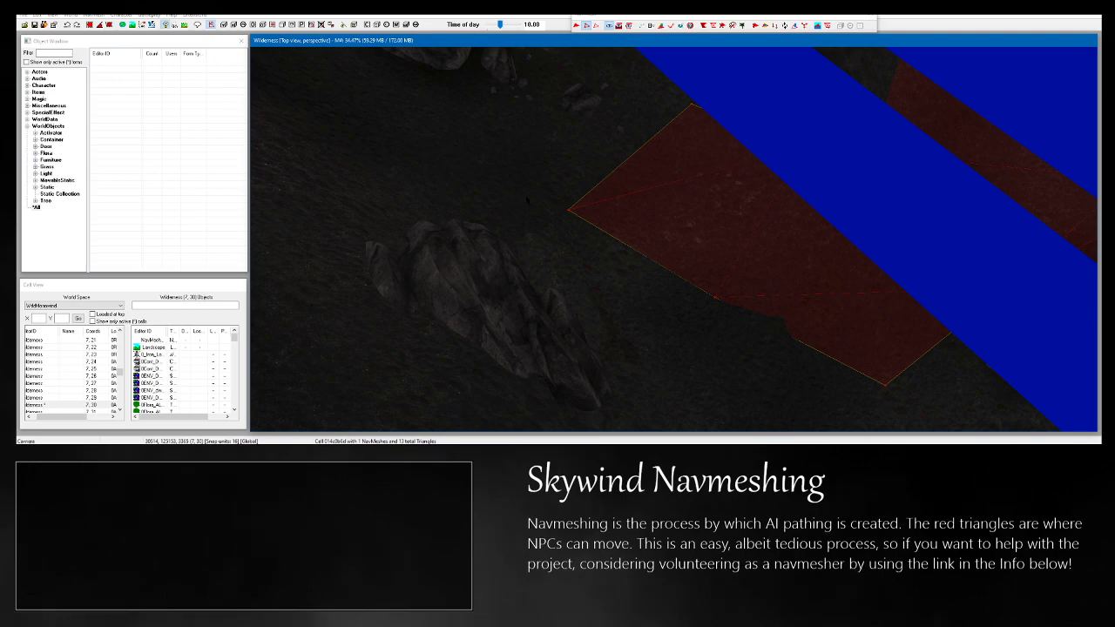
Select both end vertices of the outer edge and add a triangle toward the elongated boulder past the small rock.
{"action": "middle_click_drag", "start_coordinate": [579, 232], "coordinate": [539, 216], "text": "shift"}
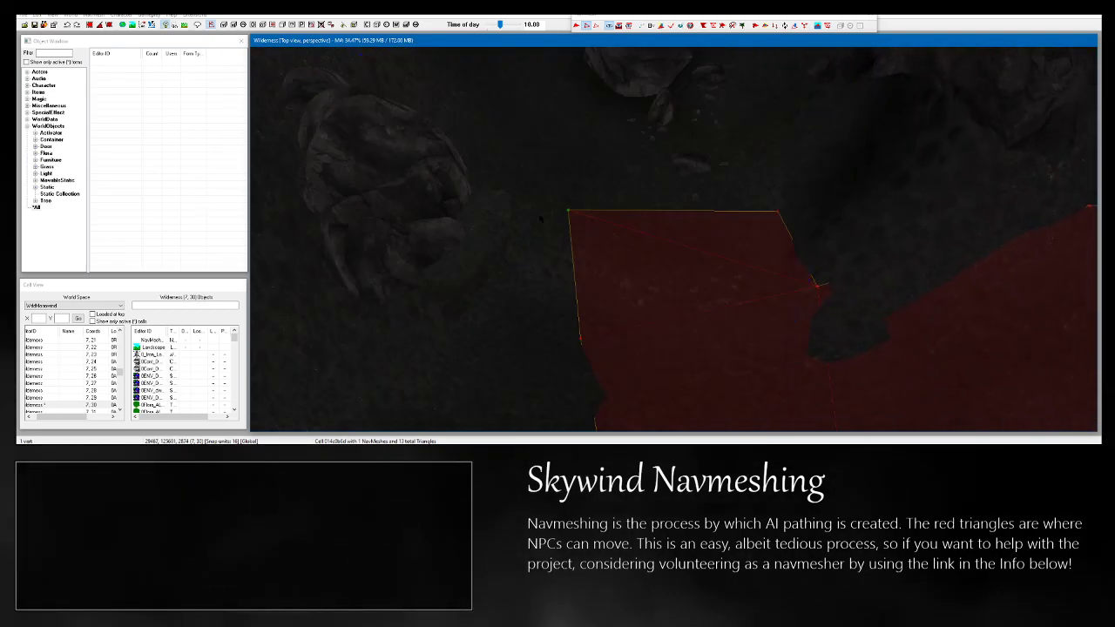
{"action": "left_click", "coordinate": [778, 211], "text": "ctrl"}
{"action": "middle_click_drag", "start_coordinate": [806, 240], "coordinate": [731, 423], "text": "shift"}
{"action": "scroll", "coordinate": [755, 252], "scroll_direction": "up", "scroll_amount": 4}
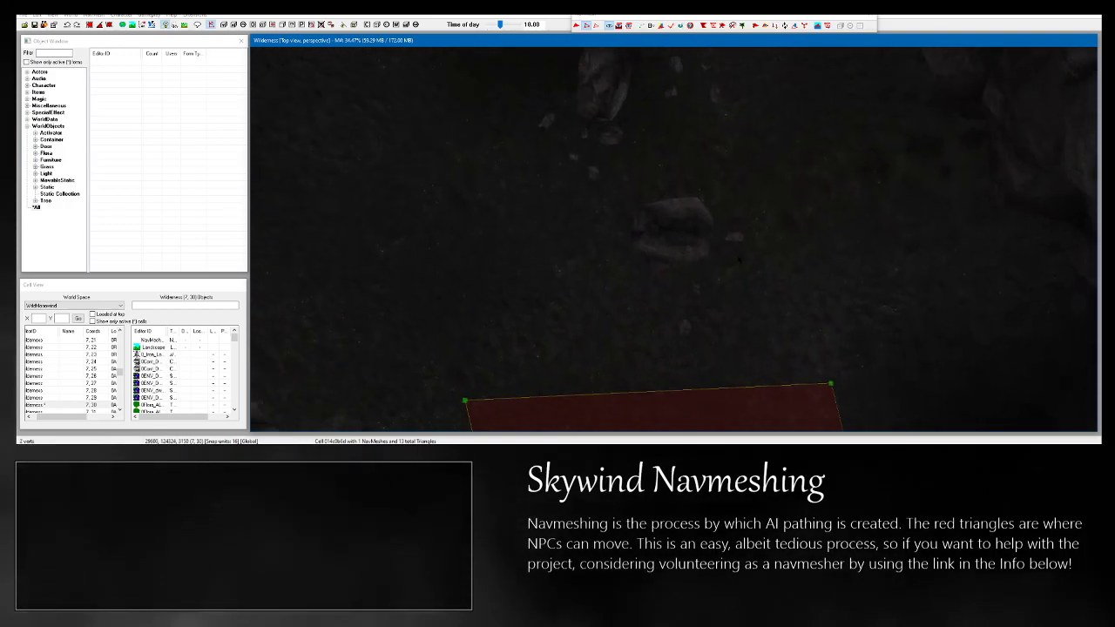
{"action": "scroll", "coordinate": [609, 279], "scroll_direction": "up", "scroll_amount": 1}
{"action": "scroll", "coordinate": [505, 134], "scroll_direction": "up", "scroll_amount": 1}
{"action": "scroll", "coordinate": [505, 135], "scroll_direction": "down", "scroll_amount": 2}
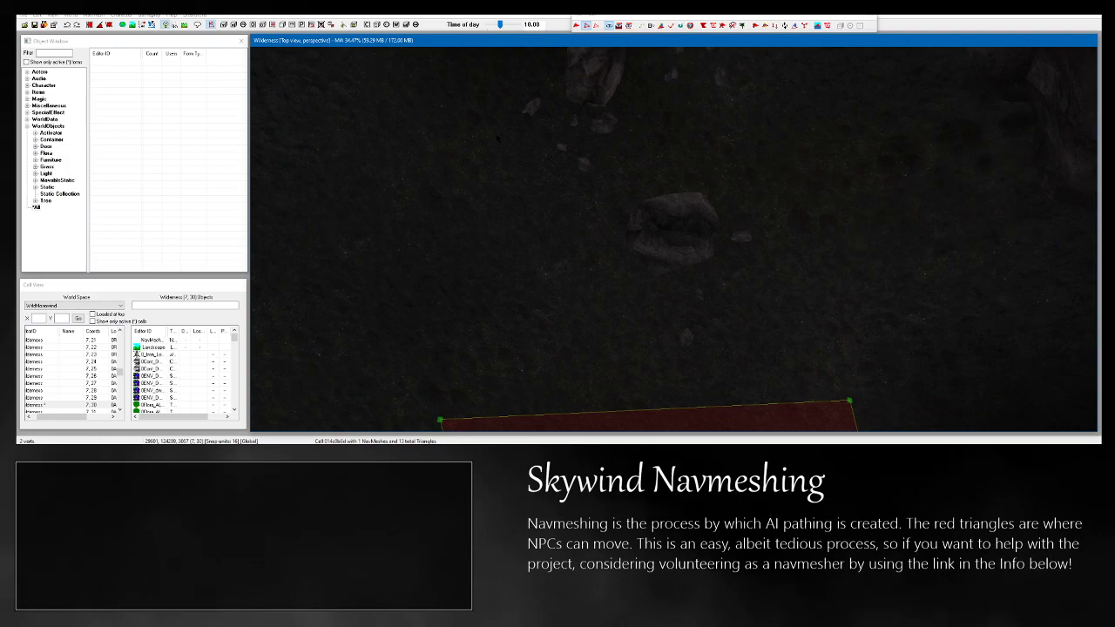
{"action": "middle_click_drag", "start_coordinate": [505, 134], "coordinate": [524, 171], "text": "shift"}
{"action": "right_click", "coordinate": [555, 202], "text": "ctrl"}
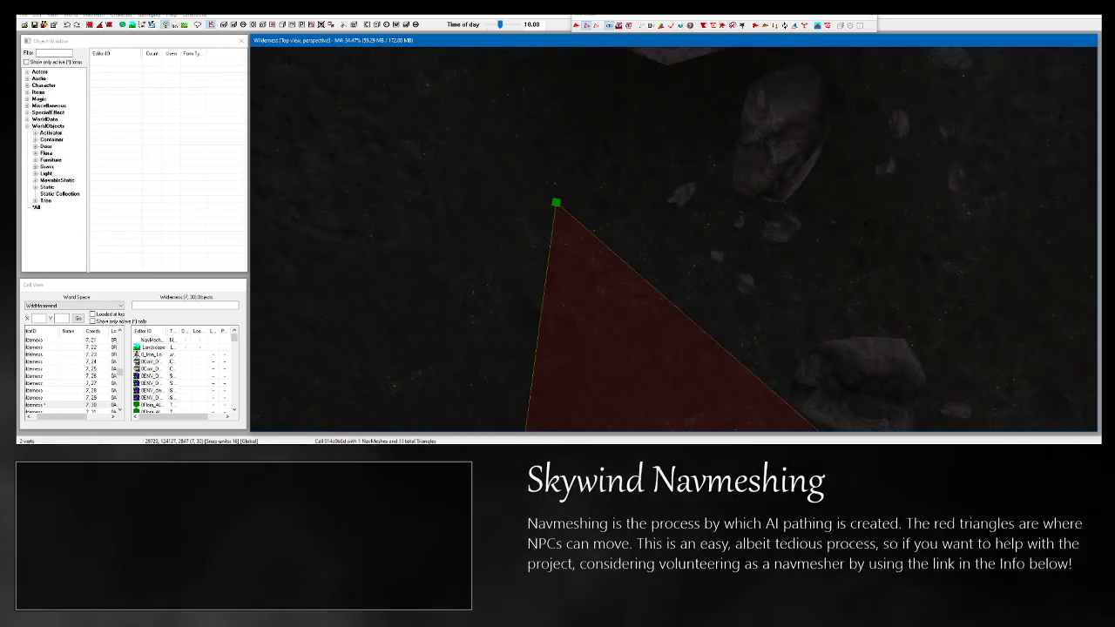
Add a triangle on the cliff side of the small rock, with its new vertex near the cliff face.
{"action": "middle_click_drag", "start_coordinate": [903, 183], "coordinate": [297, 203], "text": "shift"}
{"action": "middle_click_drag", "start_coordinate": [1001, 409], "coordinate": [298, 228]}
{"action": "left_click", "coordinate": [800, 138]}
{"action": "scroll", "coordinate": [248, 228], "scroll_direction": "up", "scroll_amount": 2}
{"action": "scroll", "coordinate": [615, 225], "scroll_direction": "up", "scroll_amount": 2}
{"action": "right_click", "coordinate": [637, 139], "text": "ctrl"}
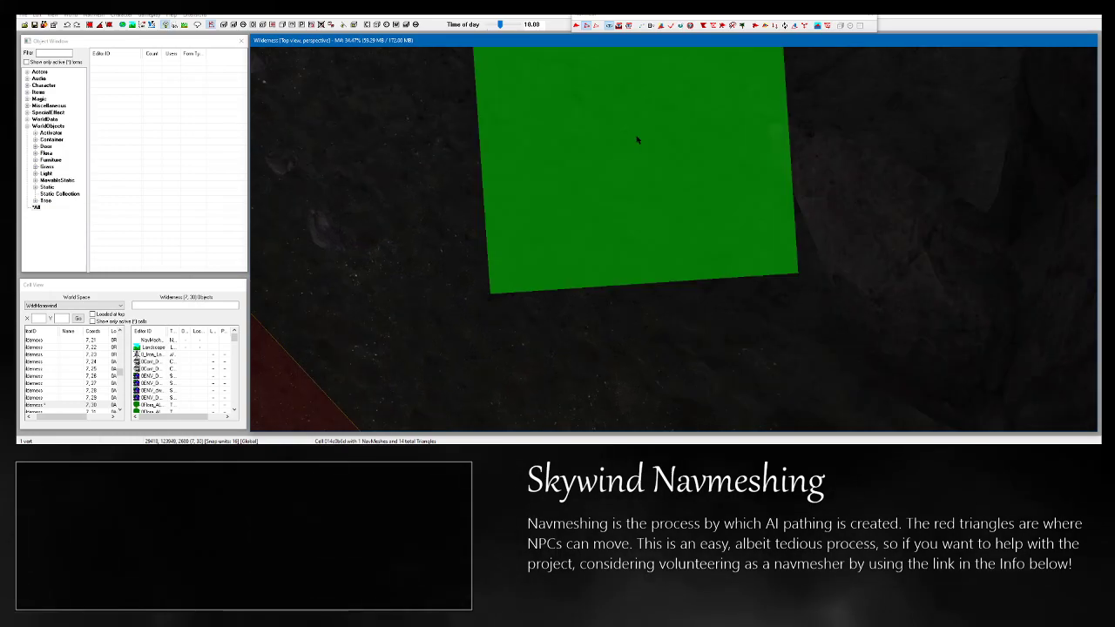
{"action": "scroll", "coordinate": [688, 200], "scroll_direction": "down", "scroll_amount": 3}
{"action": "left_click", "coordinate": [672, 235]}
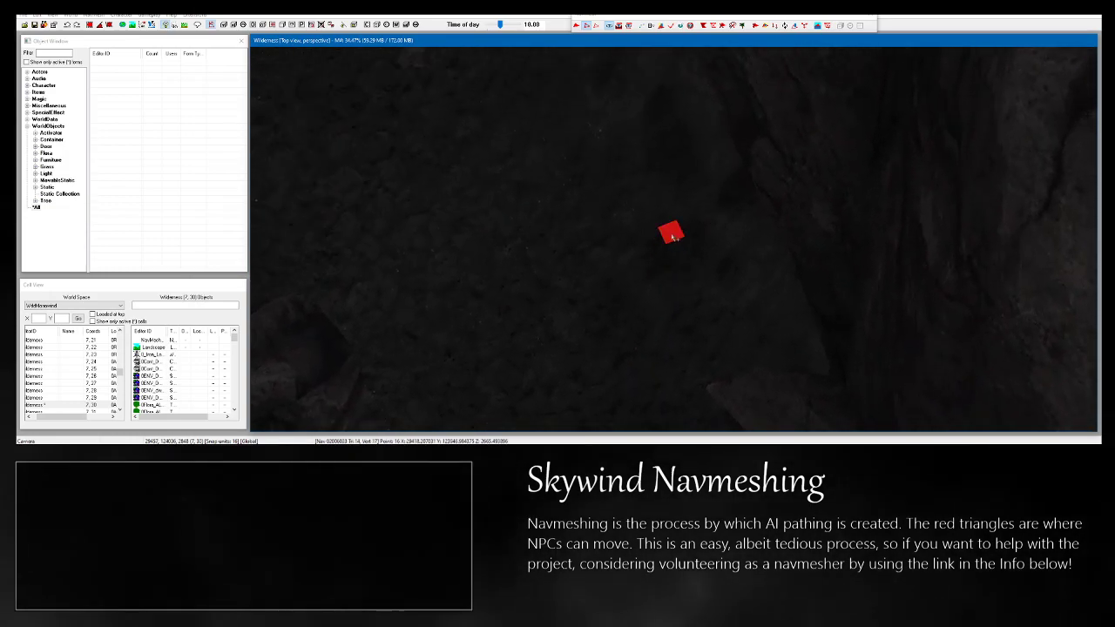
Pull the cliff-side end vertex of the navmesh back from the cliff onto the open ground.
{"action": "middle_click_drag", "start_coordinate": [663, 302], "coordinate": [760, 294]}
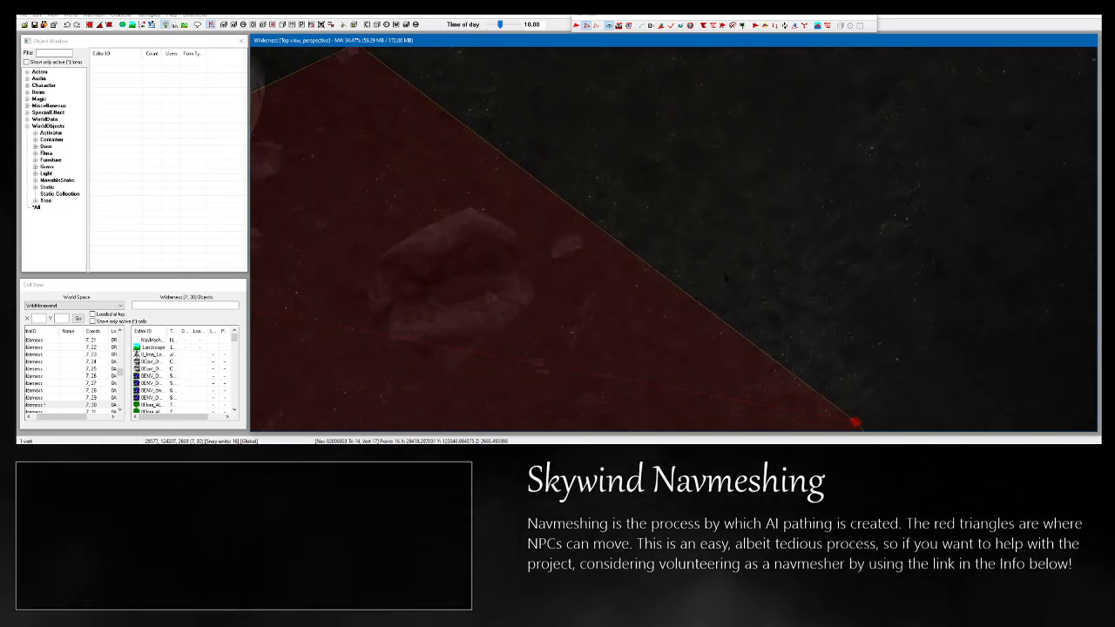
{"action": "scroll", "coordinate": [759, 294], "scroll_direction": "down", "scroll_amount": 3}
{"action": "left_click", "coordinate": [449, 101], "text": "ctrl"}
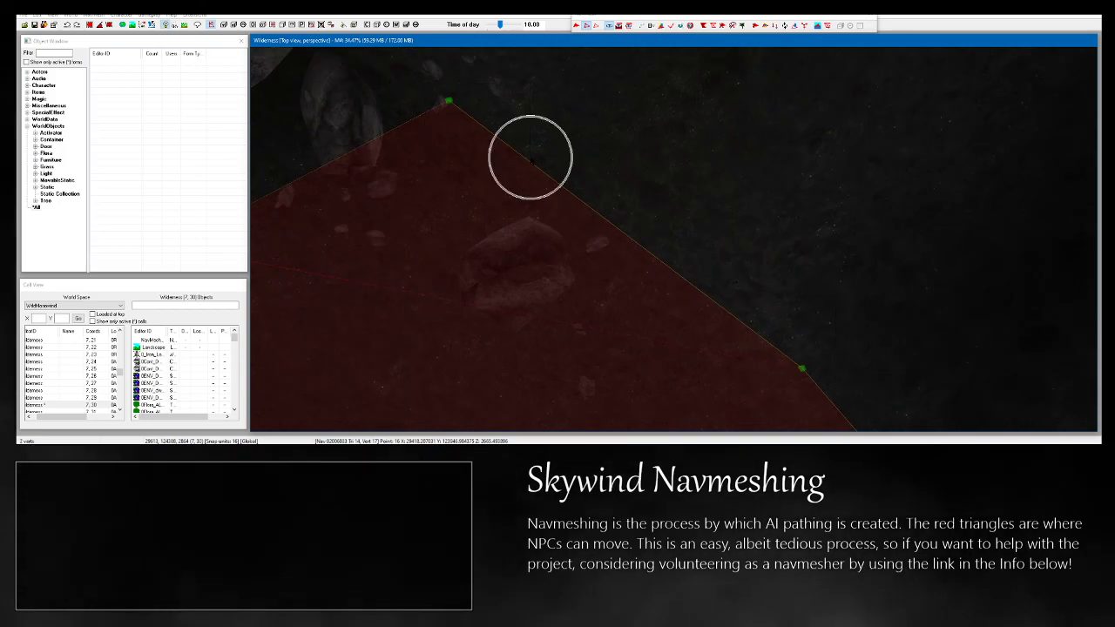
{"action": "middle_click_drag", "start_coordinate": [531, 157], "coordinate": [515, 422], "text": "shift"}
{"action": "scroll", "coordinate": [673, 240], "scroll_direction": "up", "scroll_amount": 4}
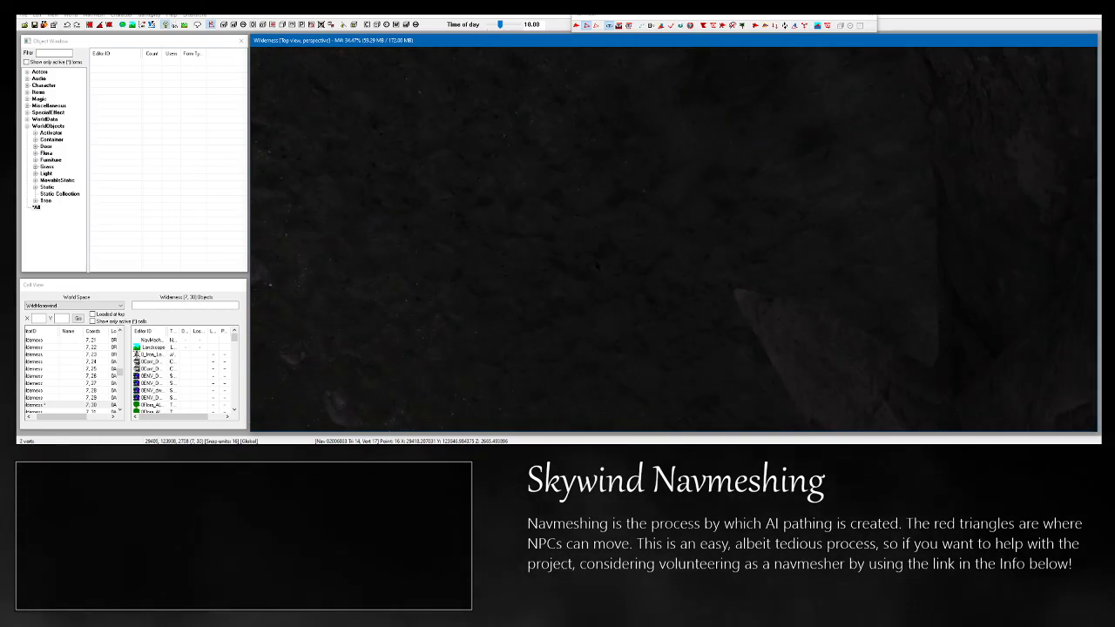
{"action": "scroll", "coordinate": [613, 309], "scroll_direction": "down", "scroll_amount": 4}
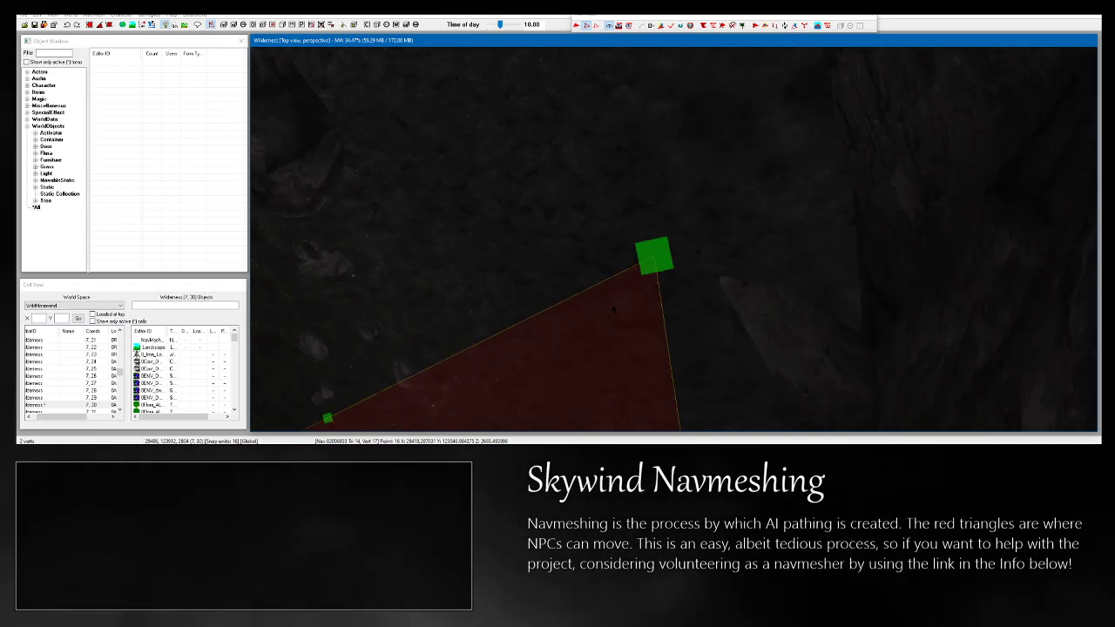
{"action": "mouse_move", "coordinate": [627, 311]}
{"action": "middle_mouse_down", "text": "shift"}
{"action": "mouse_move", "coordinate": [623, 265]}
{"action": "mouse_move", "coordinate": [621, 305]}
{"action": "middle_mouse_up", "text": "shift"}
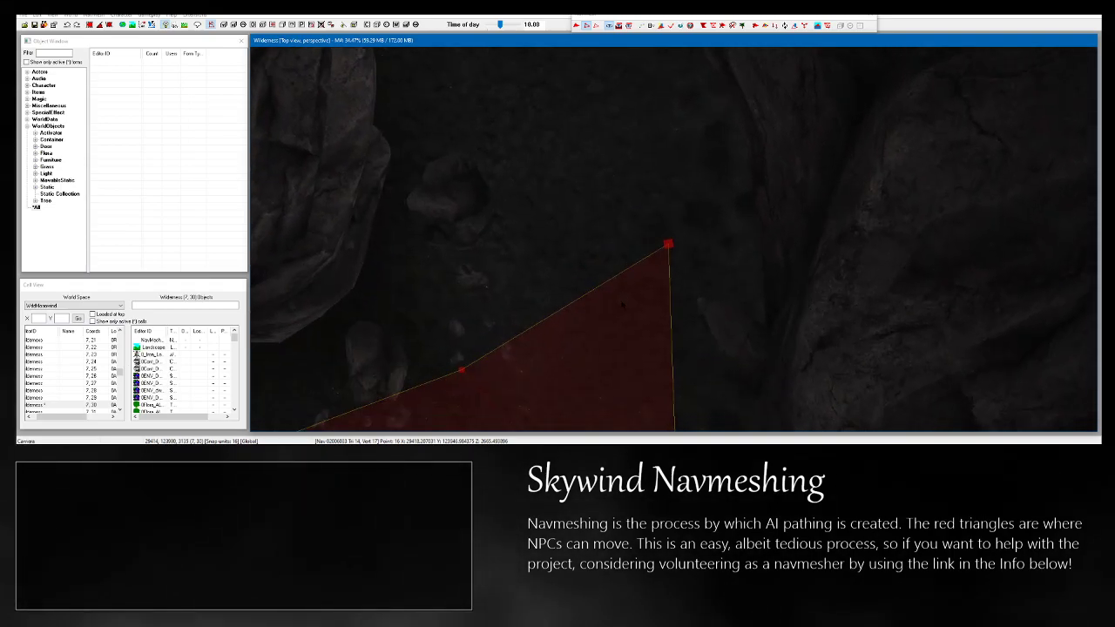
{"action": "left_click_drag", "start_coordinate": [670, 245], "coordinate": [640, 301]}
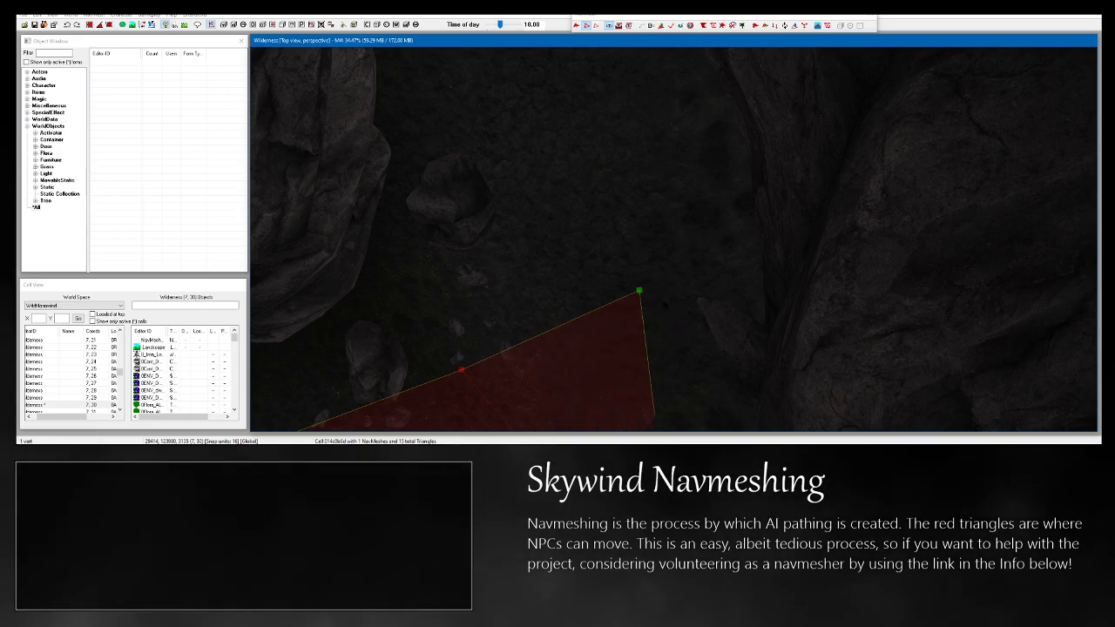
Select the two vertices of the new end edge and add a triangle ahead, next to the rock below the boulder.
{"action": "middle_click_drag", "start_coordinate": [640, 300], "coordinate": [640, 329]}
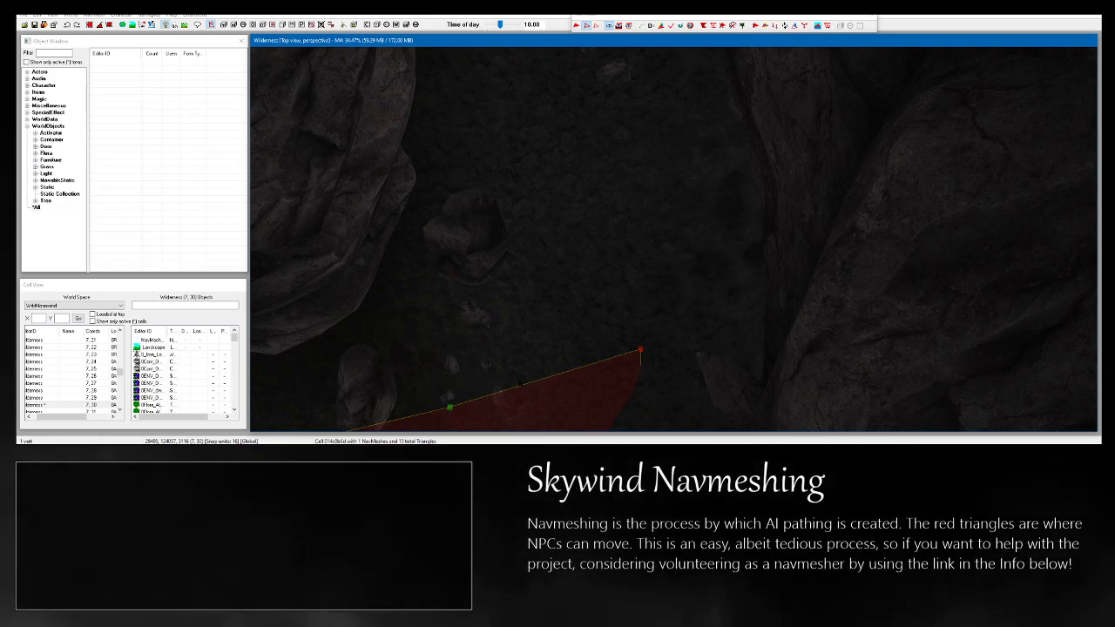
{"action": "middle_click_drag", "start_coordinate": [640, 329], "coordinate": [662, 316], "text": "shift"}
{"action": "scroll", "coordinate": [662, 316], "scroll_direction": "up", "scroll_amount": 3}
{"action": "middle_click_drag", "start_coordinate": [627, 349], "coordinate": [756, 210]}
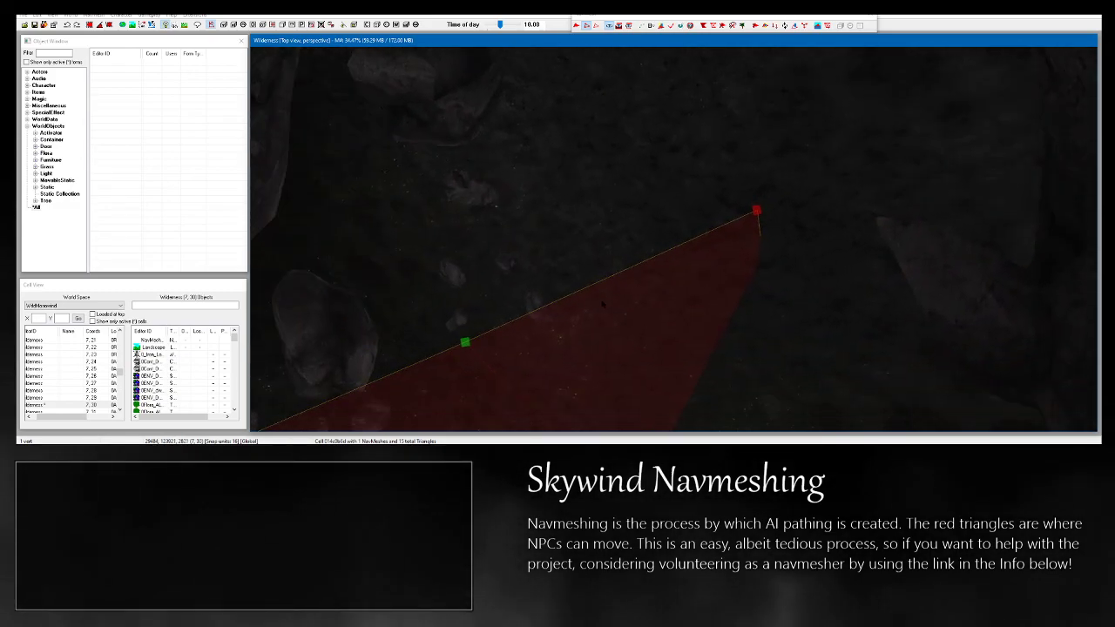
{"action": "middle_click_drag", "start_coordinate": [602, 305], "coordinate": [611, 304]}
{"action": "left_click", "coordinate": [765, 210], "text": "ctrl"}
{"action": "middle_click_drag", "start_coordinate": [662, 140], "coordinate": [643, 239]}
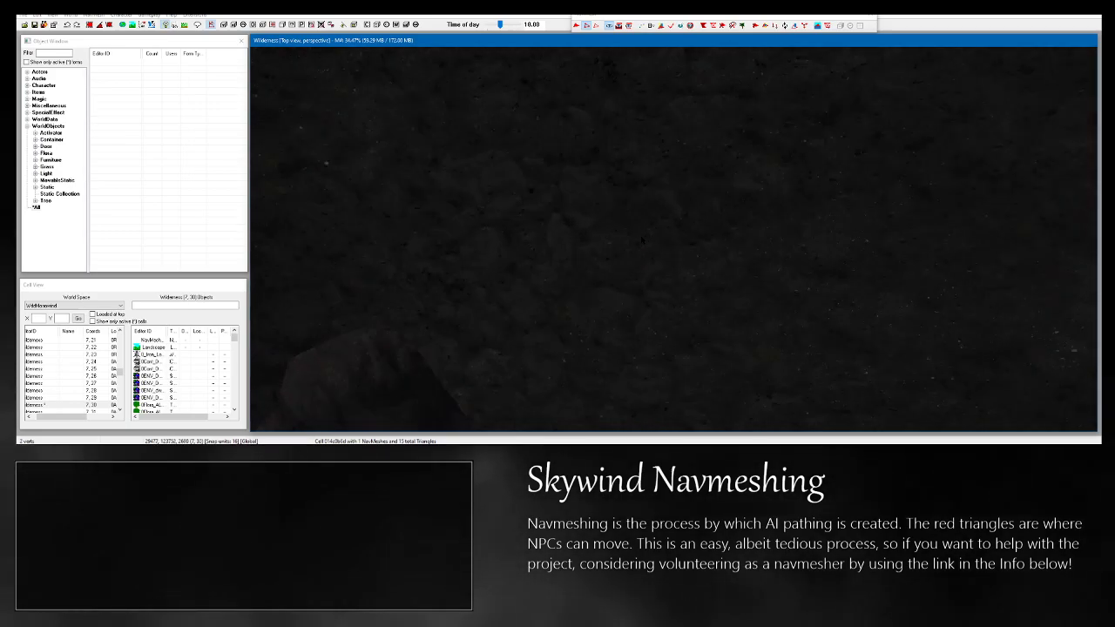
{"action": "right_click", "coordinate": [428, 360], "text": "ctrl"}
Reposition the newly added vertex on the ground beside the rock.
{"action": "middle_click_drag", "start_coordinate": [442, 346], "coordinate": [425, 358], "text": "shift"}
{"action": "left_click", "coordinate": [424, 359]}
{"action": "left_click_drag", "start_coordinate": [424, 360], "coordinate": [428, 429]}
{"action": "left_click_drag", "start_coordinate": [555, 269], "coordinate": [515, 326]}
{"action": "middle_click_drag", "start_coordinate": [515, 326], "coordinate": [600, 261]}
{"action": "left_click_drag", "start_coordinate": [599, 229], "coordinate": [496, 324]}
Add a triangle from the rock-side vertex across the open ground toward the cliff side.
{"action": "scroll", "coordinate": [497, 324], "scroll_direction": "down", "scroll_amount": 5}
{"action": "middle_click_drag", "start_coordinate": [496, 324], "coordinate": [644, 277], "text": "shift"}
{"action": "left_click", "coordinate": [621, 285], "text": "ctrl"}
{"action": "scroll", "coordinate": [644, 277], "scroll_direction": "up", "scroll_amount": 5}
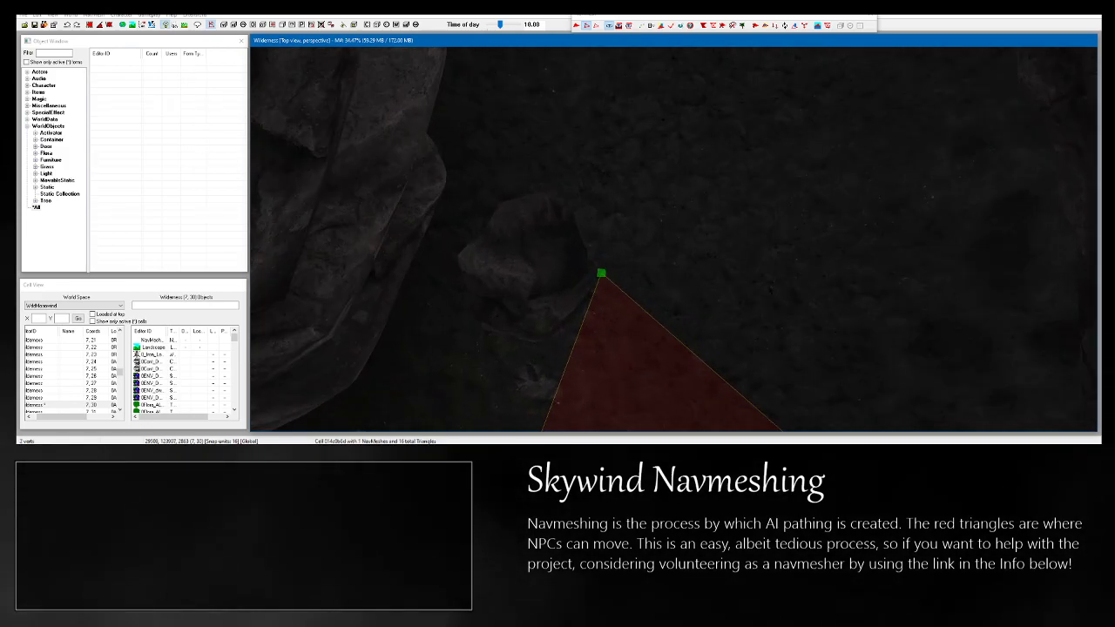
{"action": "middle_click_drag", "start_coordinate": [831, 236], "coordinate": [688, 291]}
{"action": "right_click", "coordinate": [820, 221], "text": "ctrl"}
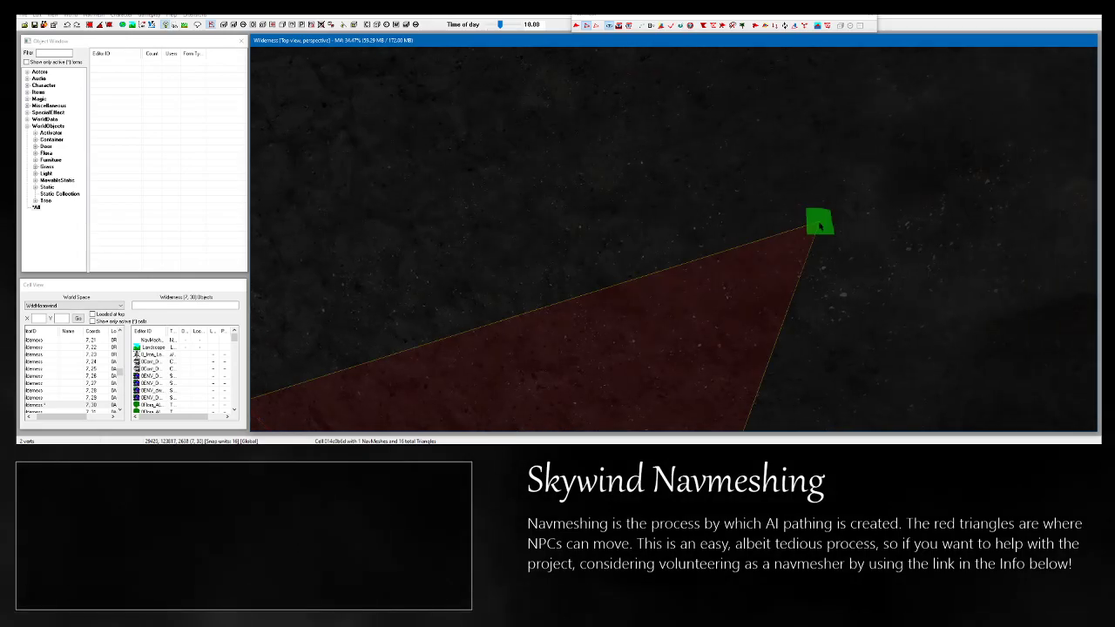
Extend the navmesh end edge with a triangle on the ground between the boulder and the scattered rocks.
{"action": "scroll", "coordinate": [820, 222], "scroll_direction": "down", "scroll_amount": 4}
{"action": "middle_click_drag", "start_coordinate": [820, 222], "coordinate": [349, 270]}
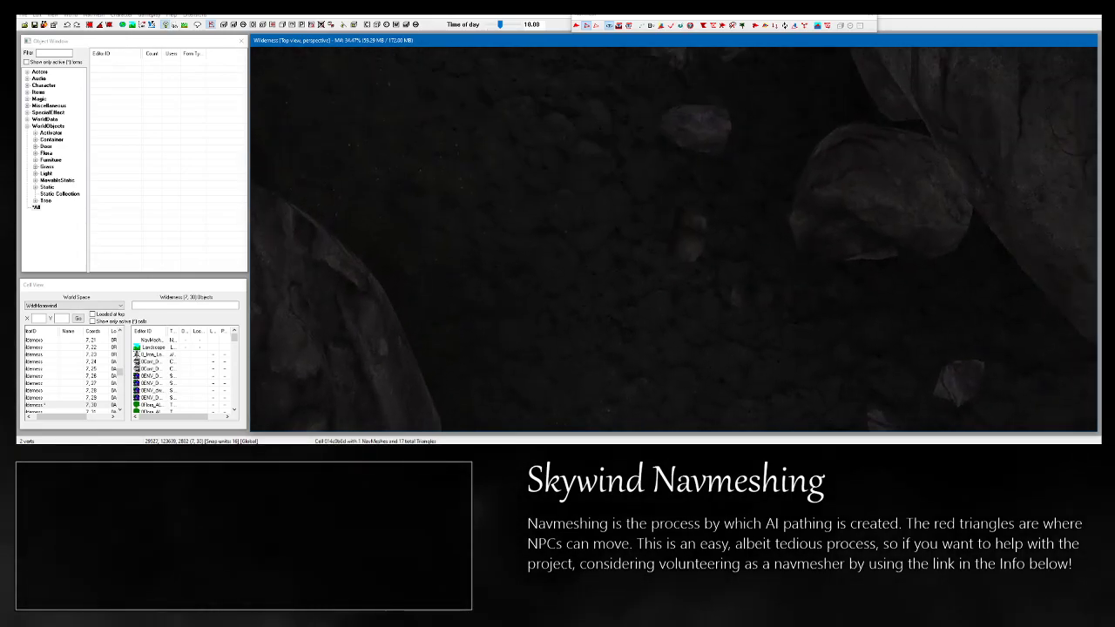
{"action": "scroll", "coordinate": [674, 240], "scroll_direction": "up", "scroll_amount": 3}
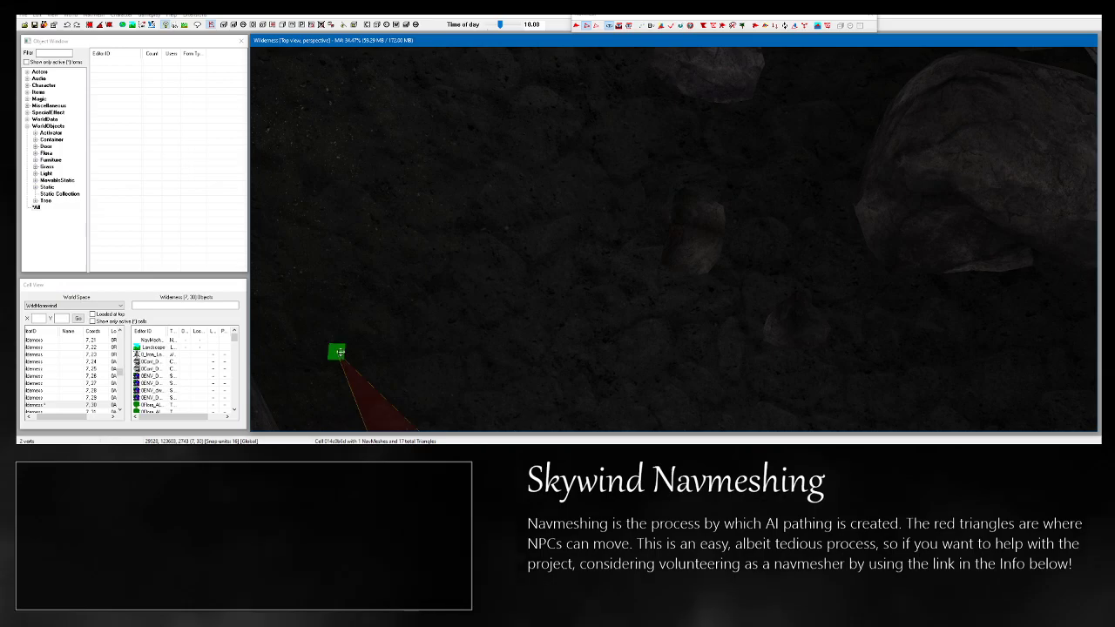
{"action": "right_click", "coordinate": [765, 205], "text": "ctrl"}
Add two more triangles continuing the navmesh strip through the passage between the boulder and the cliff.
{"action": "middle_click_drag", "start_coordinate": [764, 206], "coordinate": [740, 418], "text": "shift"}
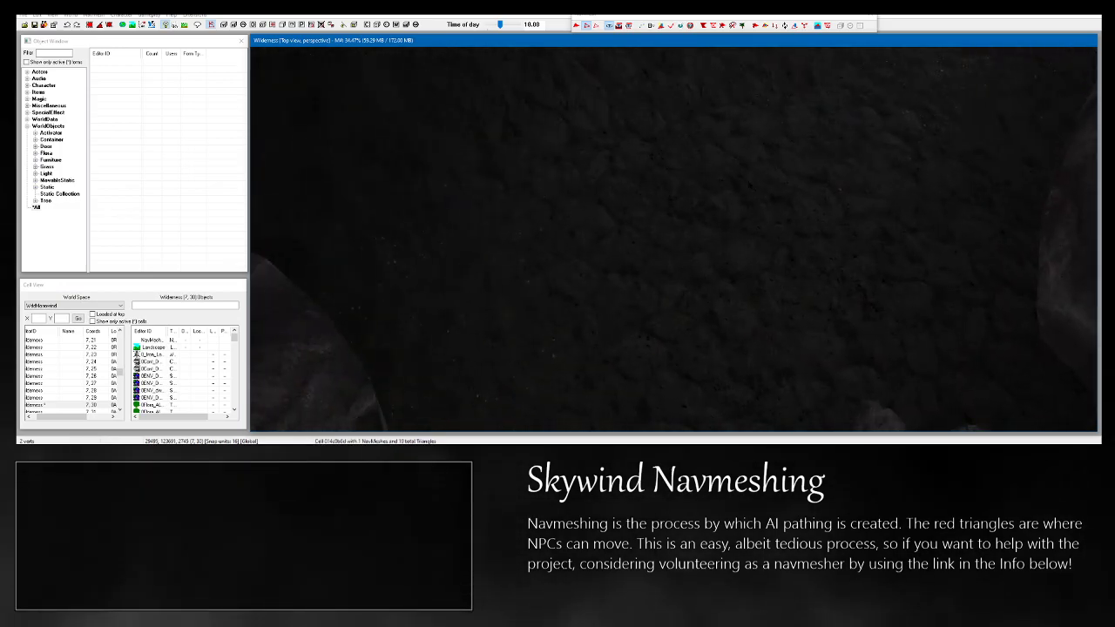
{"action": "scroll", "coordinate": [749, 218], "scroll_direction": "down", "scroll_amount": 3}
{"action": "scroll", "coordinate": [749, 186], "scroll_direction": "down", "scroll_amount": 3}
{"action": "middle_click_drag", "start_coordinate": [749, 185], "coordinate": [516, 232], "text": "shift"}
{"action": "scroll", "coordinate": [516, 232], "scroll_direction": "up", "scroll_amount": 5}
{"action": "right_click", "coordinate": [314, 187], "text": "ctrl"}
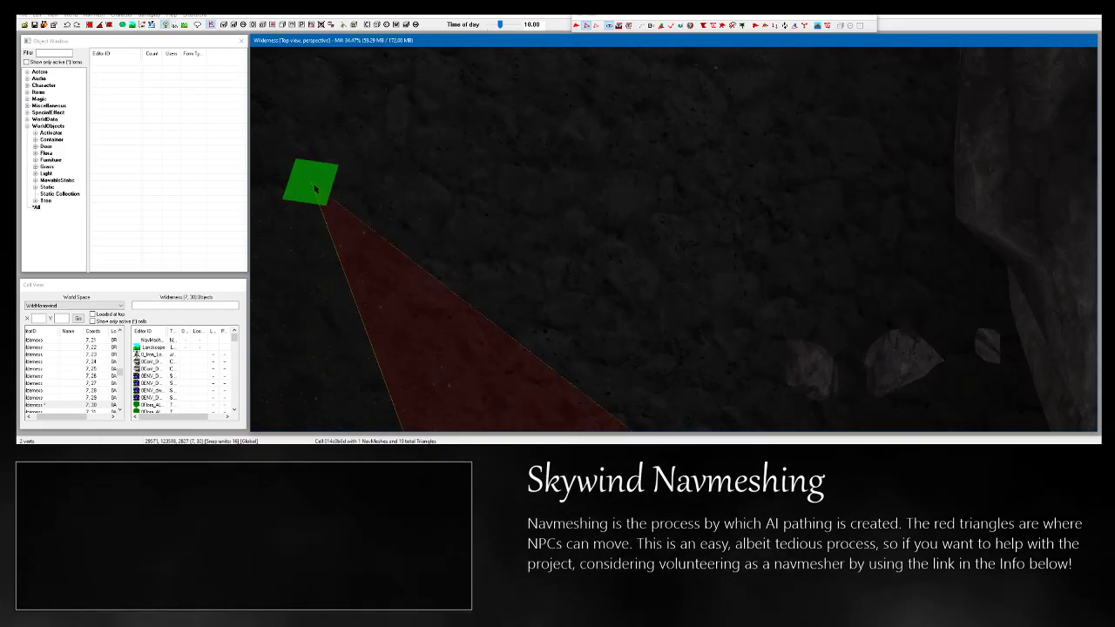
{"action": "right_click", "coordinate": [940, 110], "text": "ctrl"}
Move the cliff-side end vertex of the strip outward to the foot of the cliff.
{"action": "scroll", "coordinate": [938, 116], "scroll_direction": "down", "scroll_amount": 6}
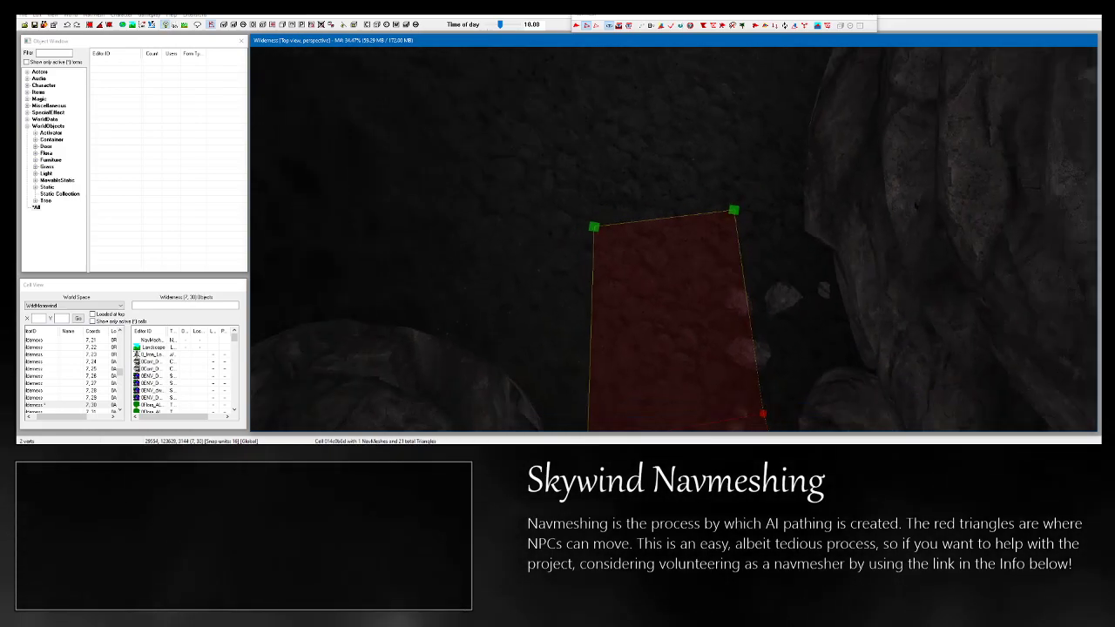
{"action": "middle_click_drag", "start_coordinate": [939, 117], "coordinate": [916, 211], "text": "shift"}
{"action": "mouse_move", "coordinate": [723, 215]}
{"action": "left_mouse_down"}
{"action": "mouse_move", "coordinate": [734, 200]}
{"action": "mouse_move", "coordinate": [729, 234]}
{"action": "left_mouse_up"}
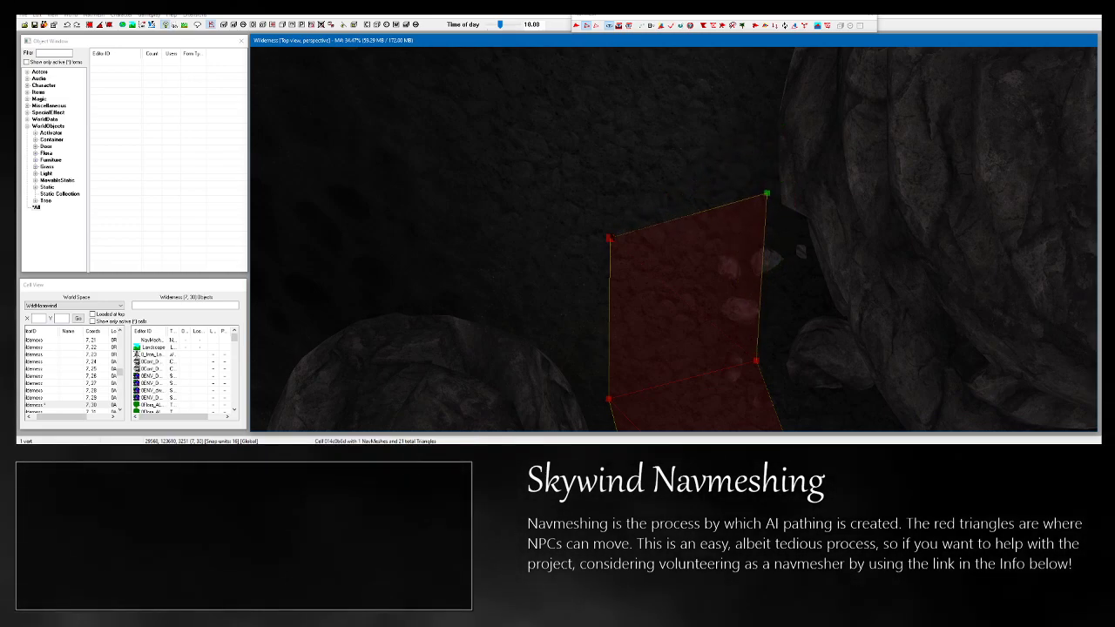
Move the strip's boulder-side end vertex outward, widening the end edge, and extend that edge with two triangles alongside the large rock.
{"action": "mouse_move", "coordinate": [612, 241]}
{"action": "left_mouse_down"}
{"action": "mouse_move", "coordinate": [594, 224]}
{"action": "mouse_move", "coordinate": [595, 253]}
{"action": "left_mouse_up"}
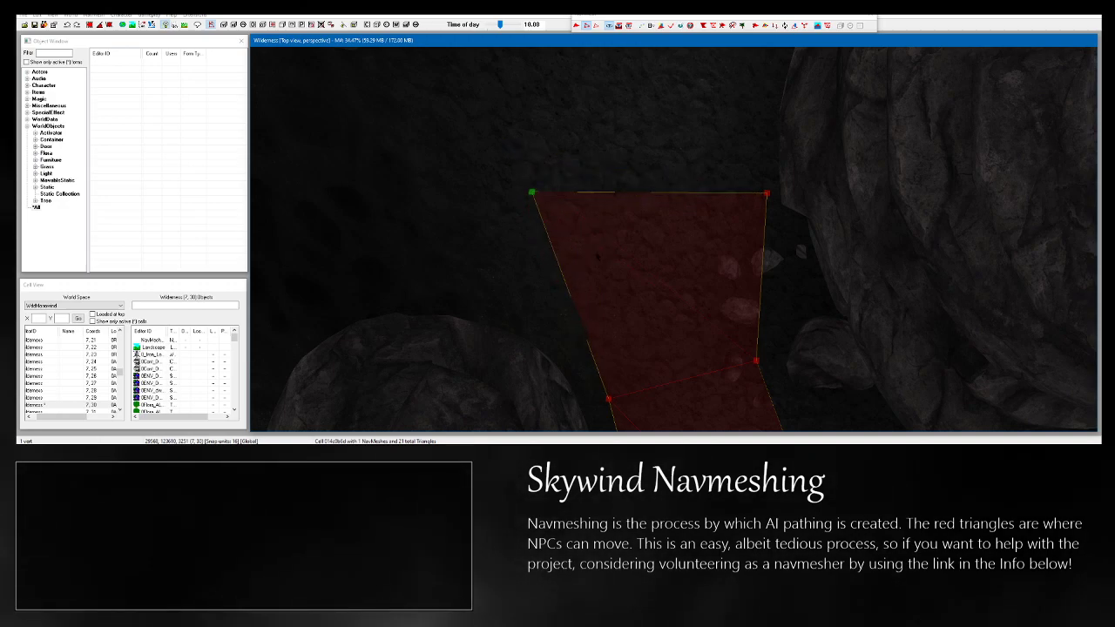
{"action": "middle_click_drag", "start_coordinate": [597, 256], "coordinate": [487, 298]}
{"action": "left_click", "coordinate": [637, 278], "text": "ctrl"}
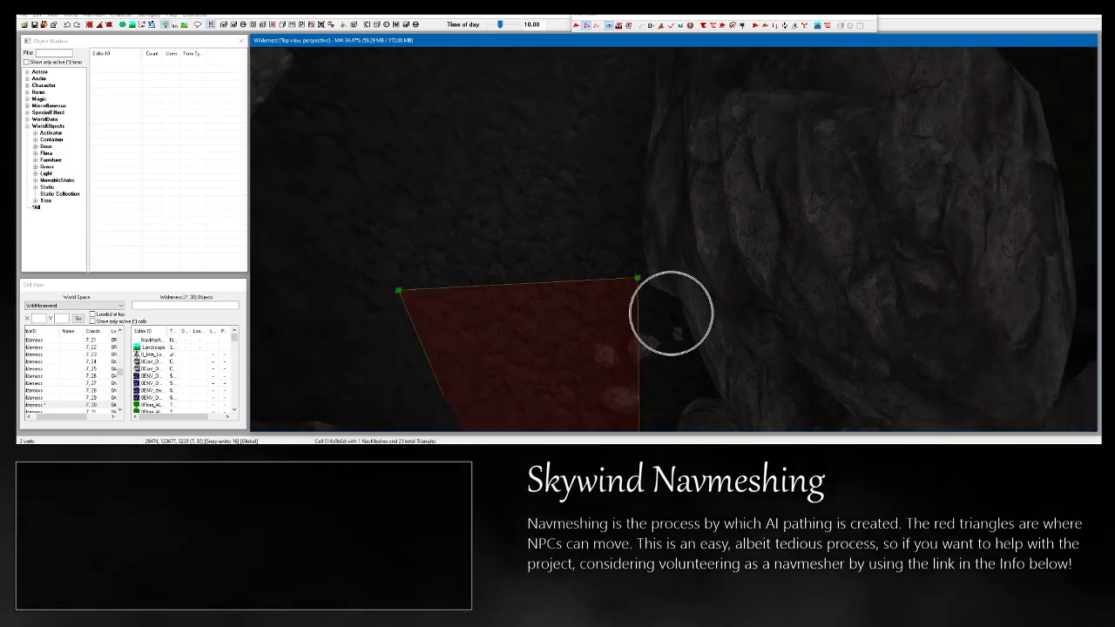
{"action": "middle_click_drag", "start_coordinate": [639, 280], "coordinate": [653, 349], "text": "shift"}
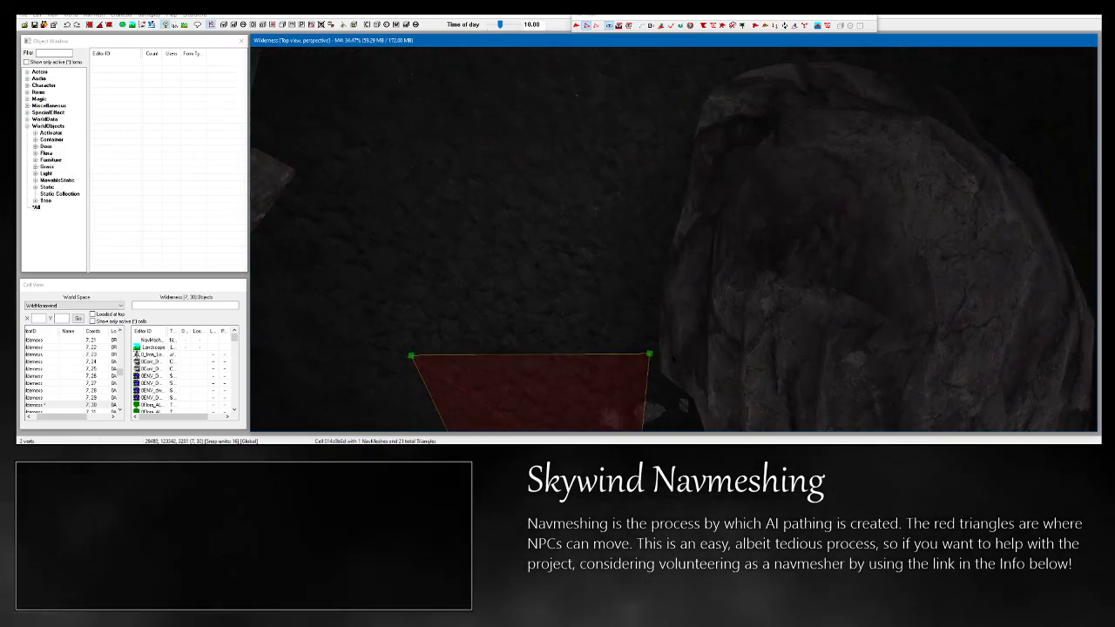
{"action": "scroll", "coordinate": [653, 287], "scroll_direction": "up", "scroll_amount": 5}
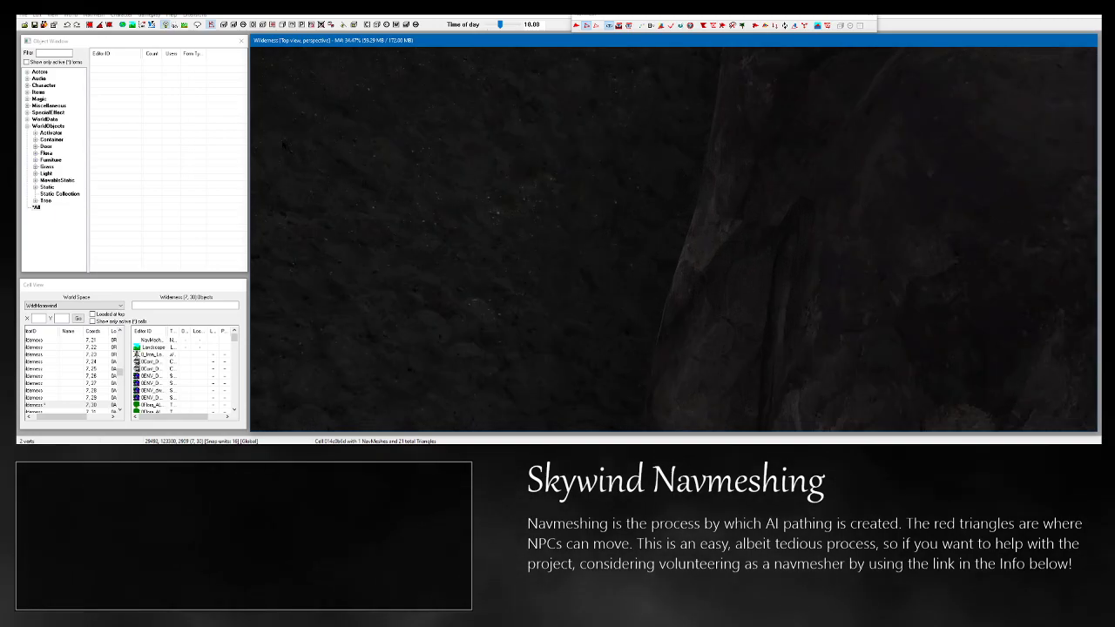
{"action": "right_click", "coordinate": [280, 140], "text": "ctrl"}
{"action": "right_click", "coordinate": [684, 199], "text": "ctrl"}
{"action": "key", "text": "d"}
{"action": "scroll", "coordinate": [685, 209], "scroll_direction": "down", "scroll_amount": 5}
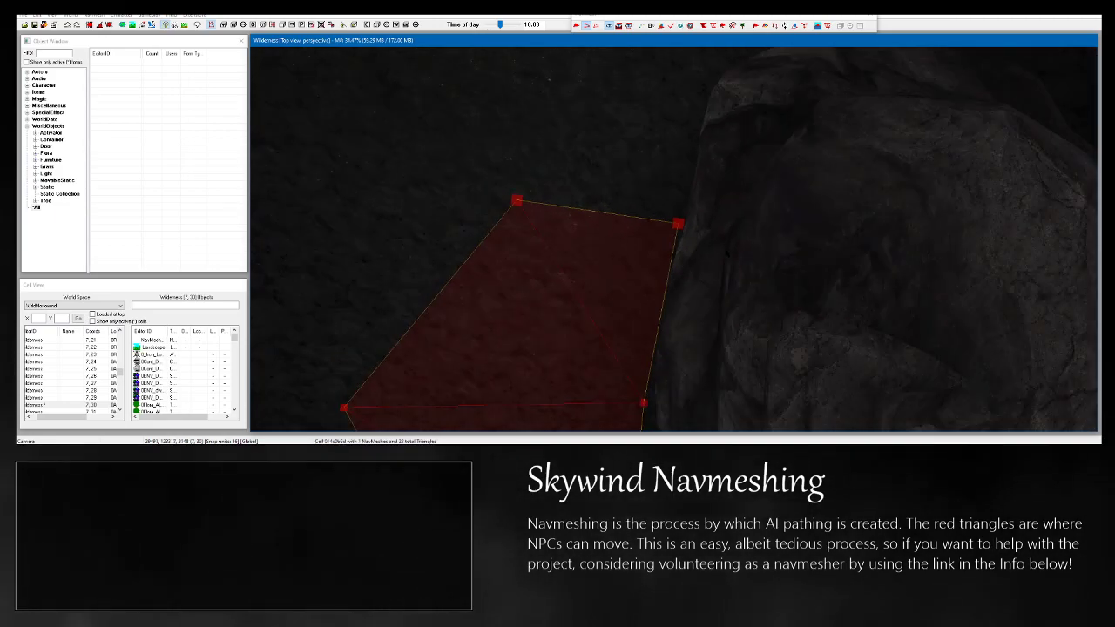
Reposition the strip's two end vertices, widening it toward the open ground and pulling the rock-side vertex clear of the boulder.
{"action": "middle_click_drag", "start_coordinate": [684, 209], "coordinate": [695, 249], "text": "shift"}
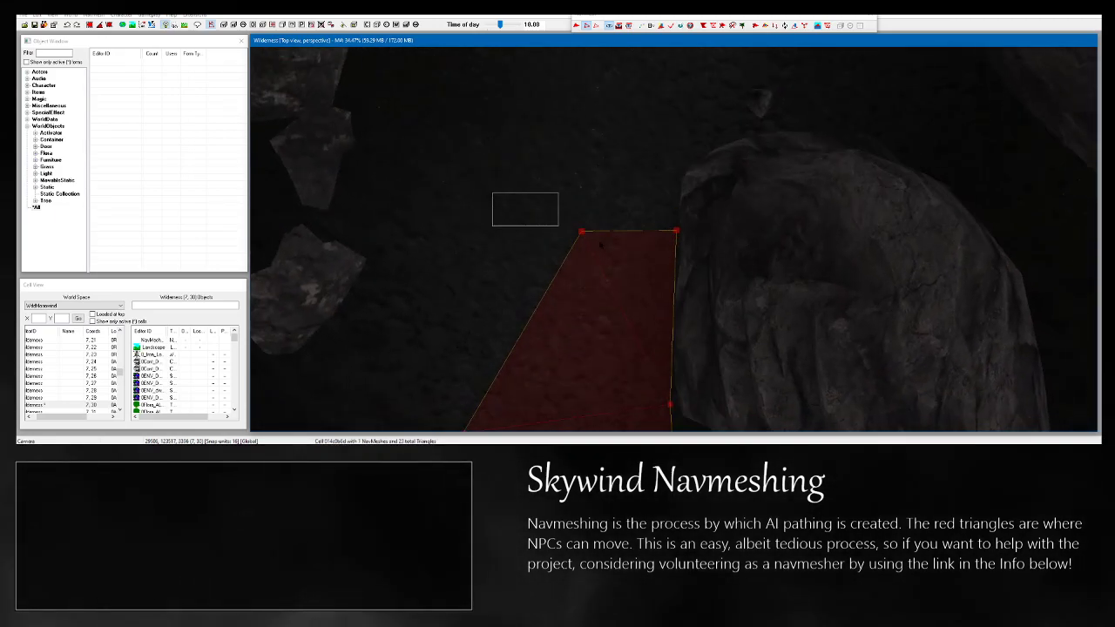
{"action": "left_click_drag", "start_coordinate": [581, 231], "coordinate": [517, 240]}
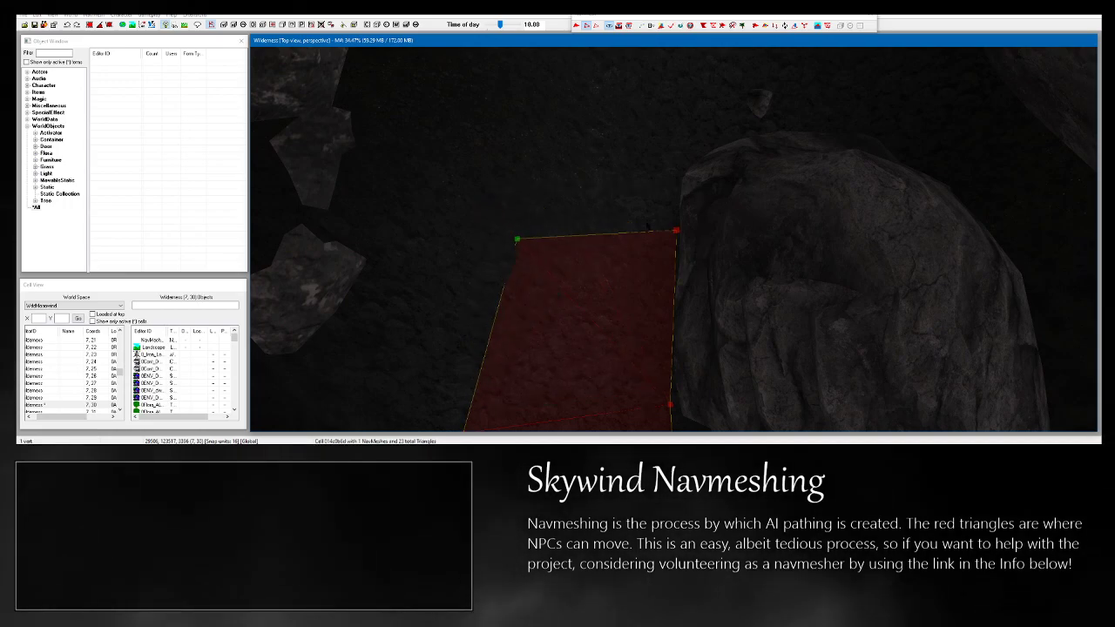
{"action": "left_click", "coordinate": [676, 231]}
{"action": "left_click_drag", "start_coordinate": [676, 231], "coordinate": [671, 249]}
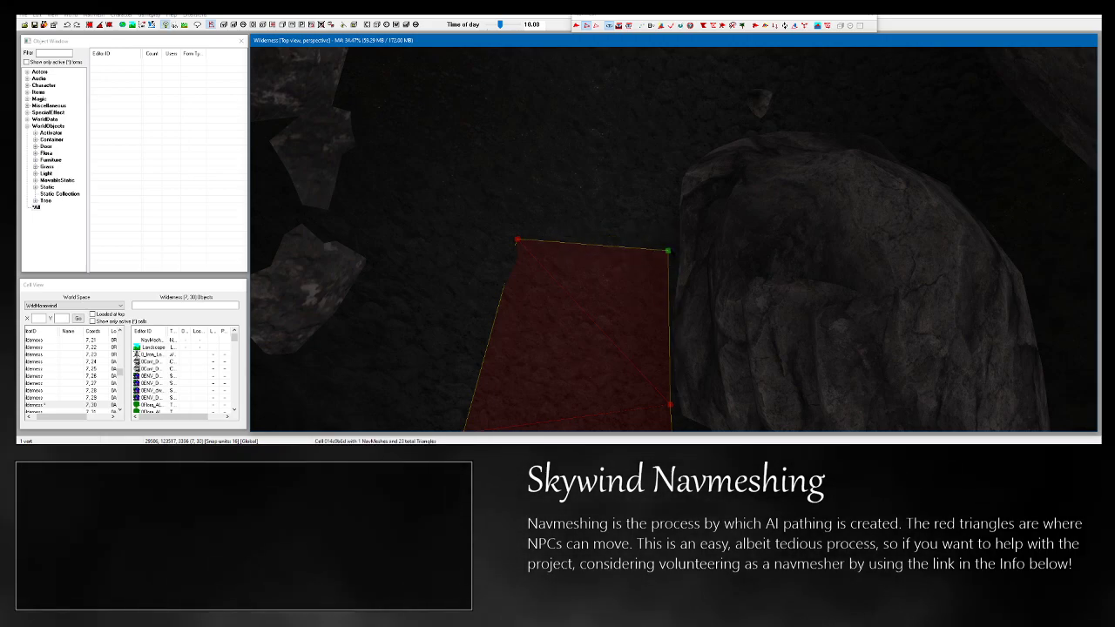
Extend the strip's end edge with two triangles past the large rock toward the existing navmesh.
{"action": "mouse_move", "coordinate": [515, 242]}
{"action": "middle_mouse_down", "text": "shift"}
{"action": "mouse_move", "coordinate": [505, 196]}
{"action": "mouse_move", "coordinate": [514, 242]}
{"action": "middle_mouse_up", "text": "shift"}
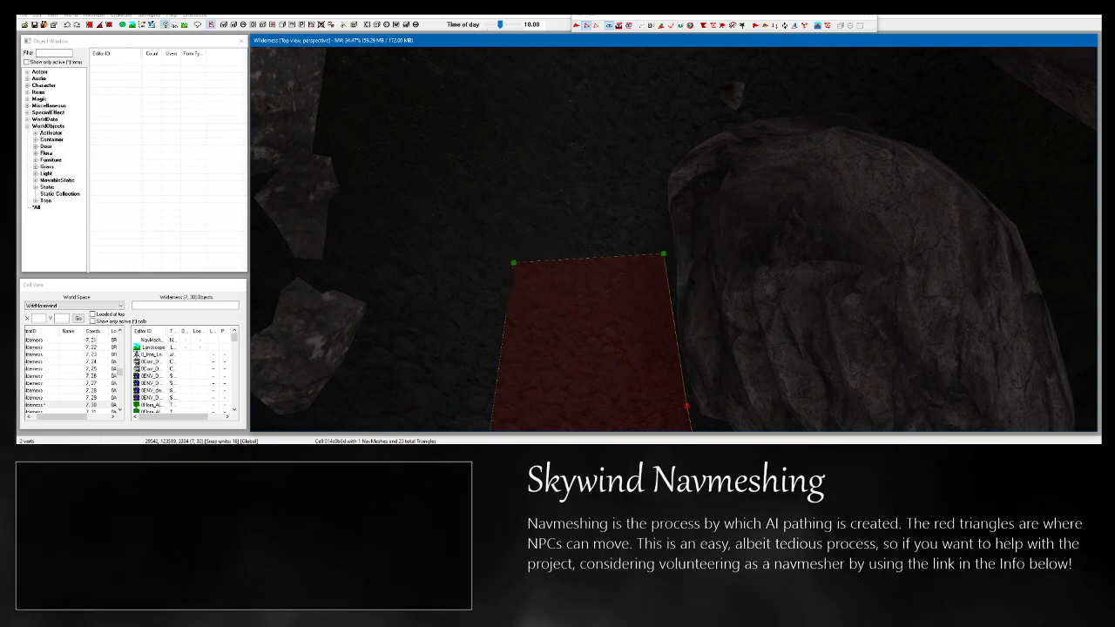
{"action": "key", "text": "F4"}
{"action": "middle_click_drag", "start_coordinate": [689, 281], "coordinate": [526, 177], "text": "shift"}
{"action": "key", "text": "F4"}
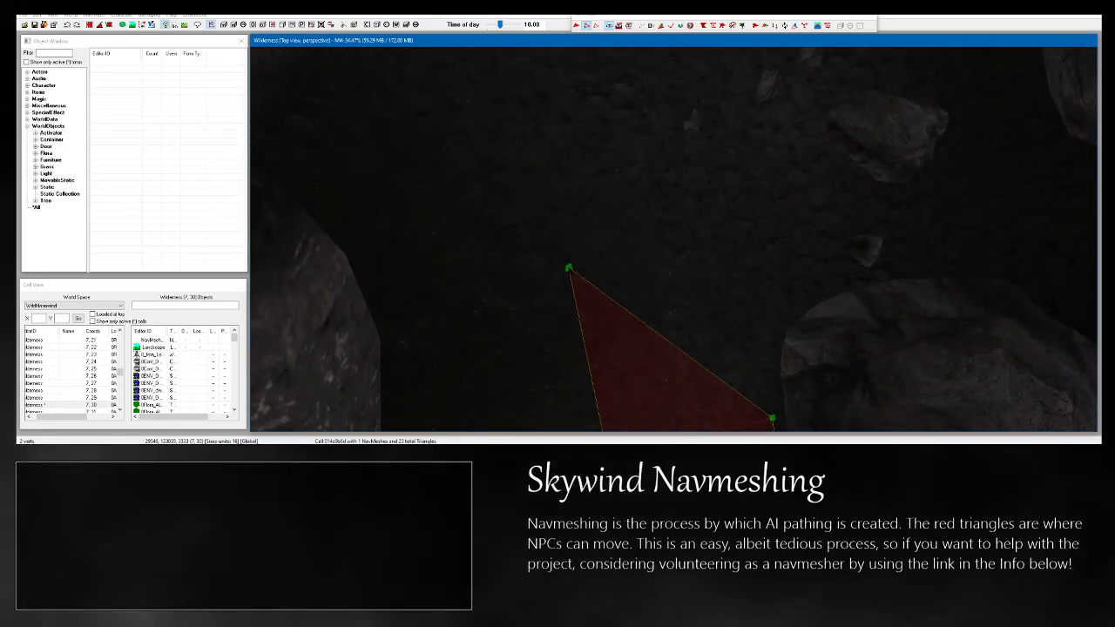
{"action": "right_click", "coordinate": [809, 232], "text": "ctrl"}
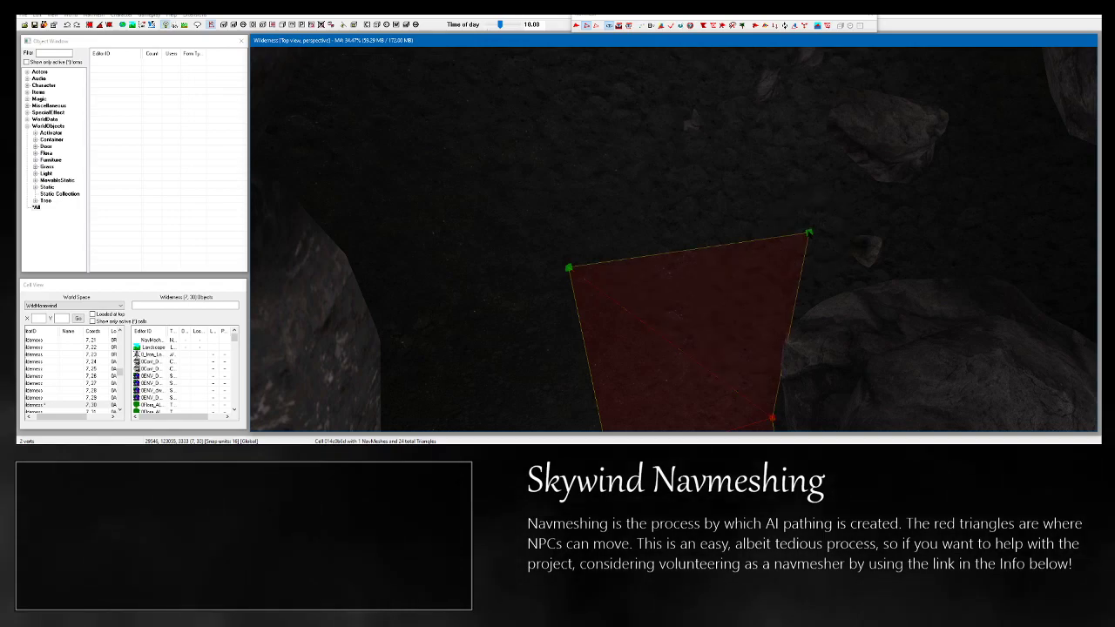
{"action": "middle_click_drag", "start_coordinate": [809, 233], "coordinate": [848, 387]}
{"action": "right_click", "coordinate": [610, 368], "text": "ctrl"}
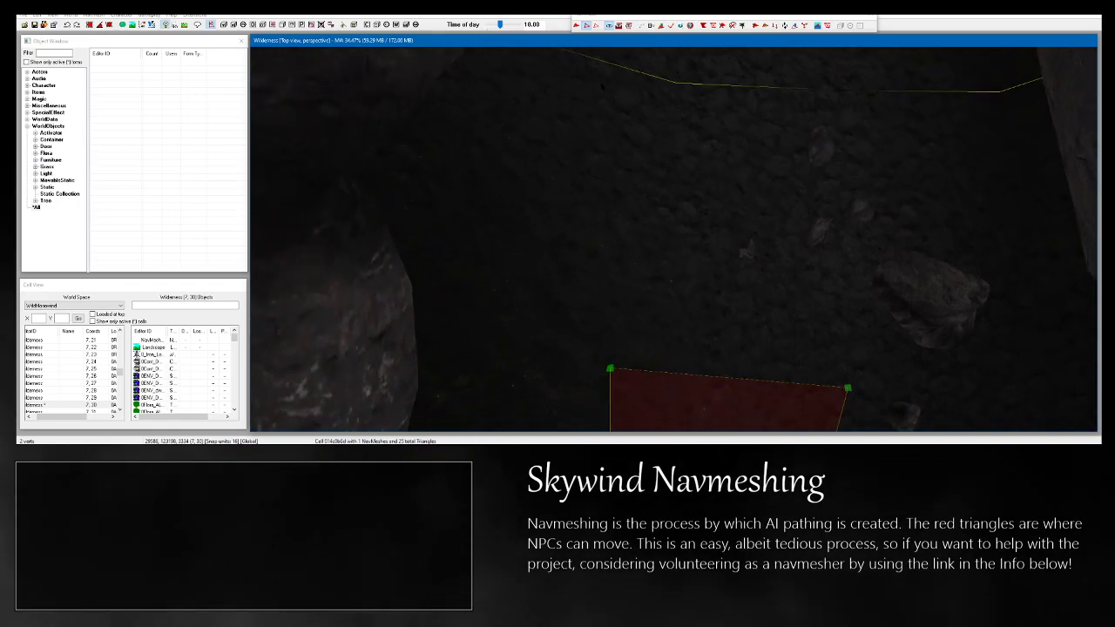
Bridge the strip to the existing navmesh with two triangles and align their end vertices with its border edge.
{"action": "right_click", "coordinate": [570, 57], "text": "ctrl"}
{"action": "right_click", "coordinate": [1003, 97], "text": "ctrl"}
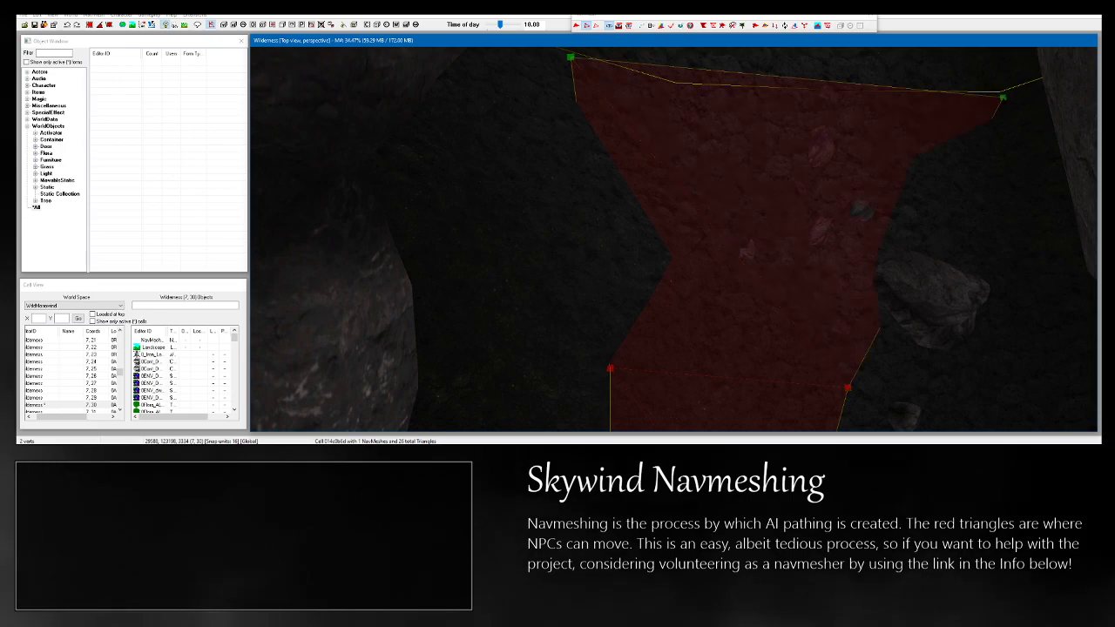
{"action": "left_click", "coordinate": [1002, 97]}
{"action": "left_click_drag", "start_coordinate": [1002, 96], "coordinate": [1001, 87]}
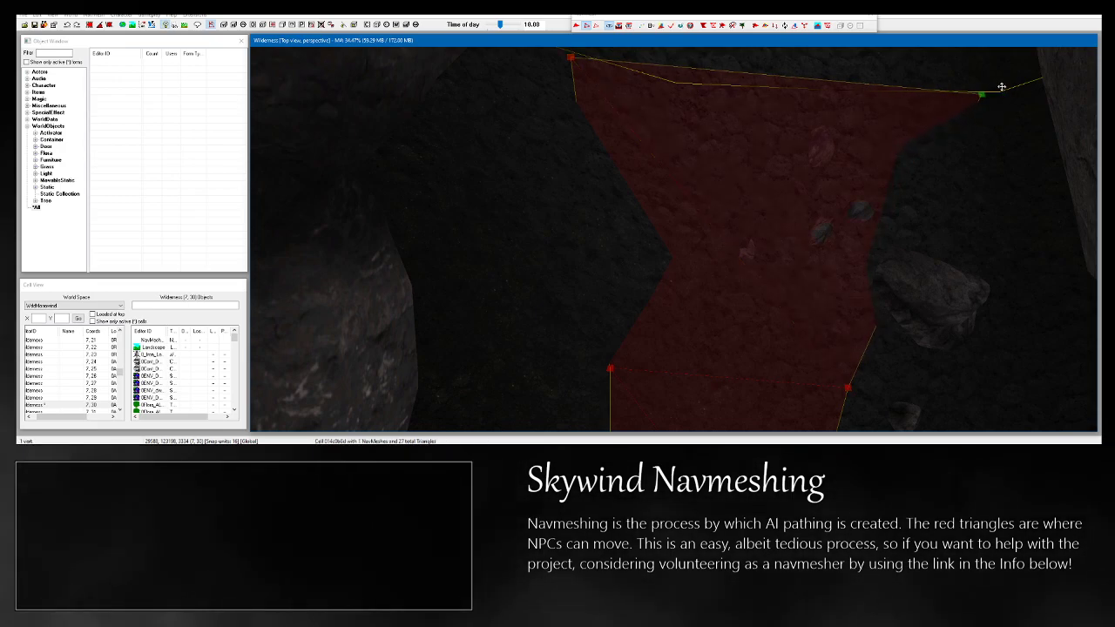
{"action": "middle_click_drag", "start_coordinate": [990, 94], "coordinate": [959, 138]}
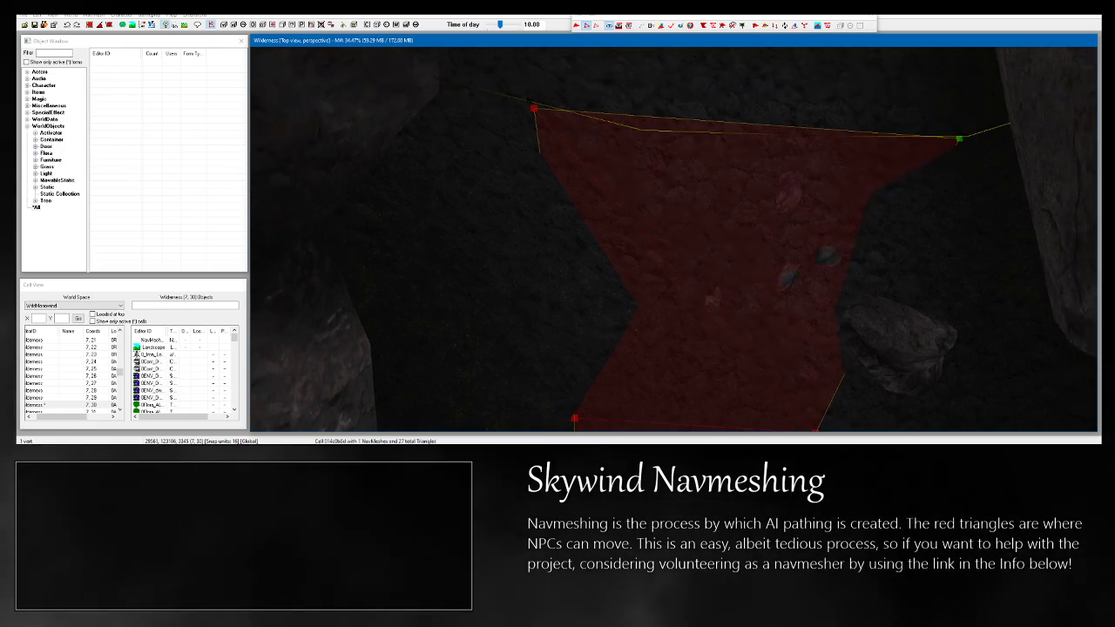
{"action": "left_click", "coordinate": [533, 107]}
{"action": "left_click_drag", "start_coordinate": [533, 107], "coordinate": [528, 102]}
{"action": "scroll", "coordinate": [528, 102], "scroll_direction": "down", "scroll_amount": 2}
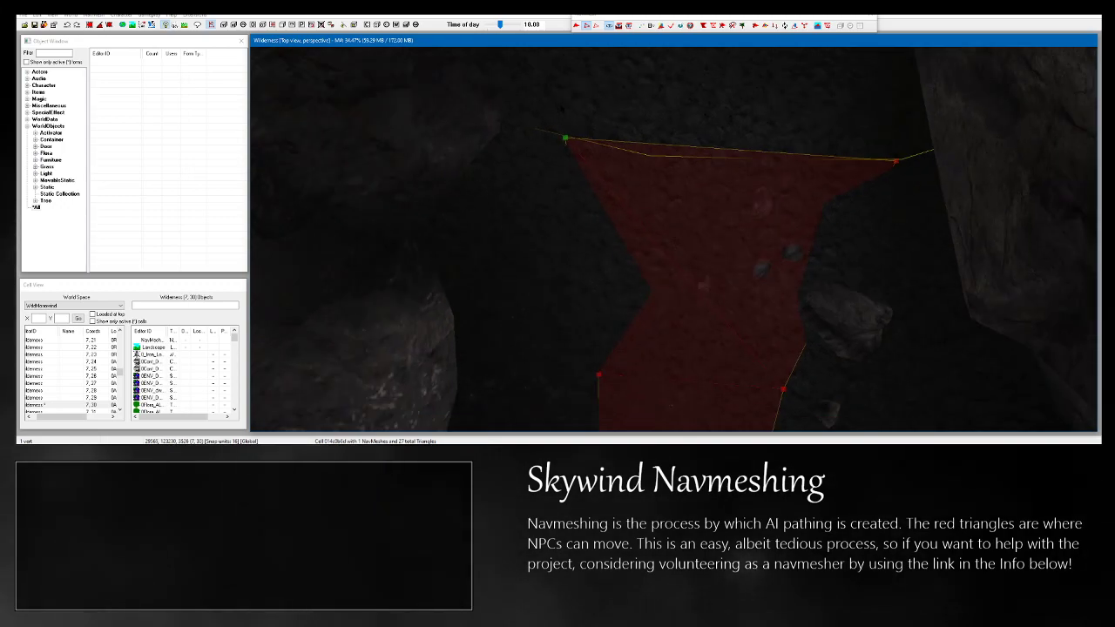
Try to extend the navmesh's outer border edge with a triangle toward the foot of the ribbed rock.
{"action": "scroll", "coordinate": [528, 102], "scroll_direction": "down", "scroll_amount": 3}
{"action": "middle_click_drag", "start_coordinate": [640, 409], "coordinate": [800, 353]}
{"action": "middle_click_drag", "start_coordinate": [755, 123], "coordinate": [854, 422]}
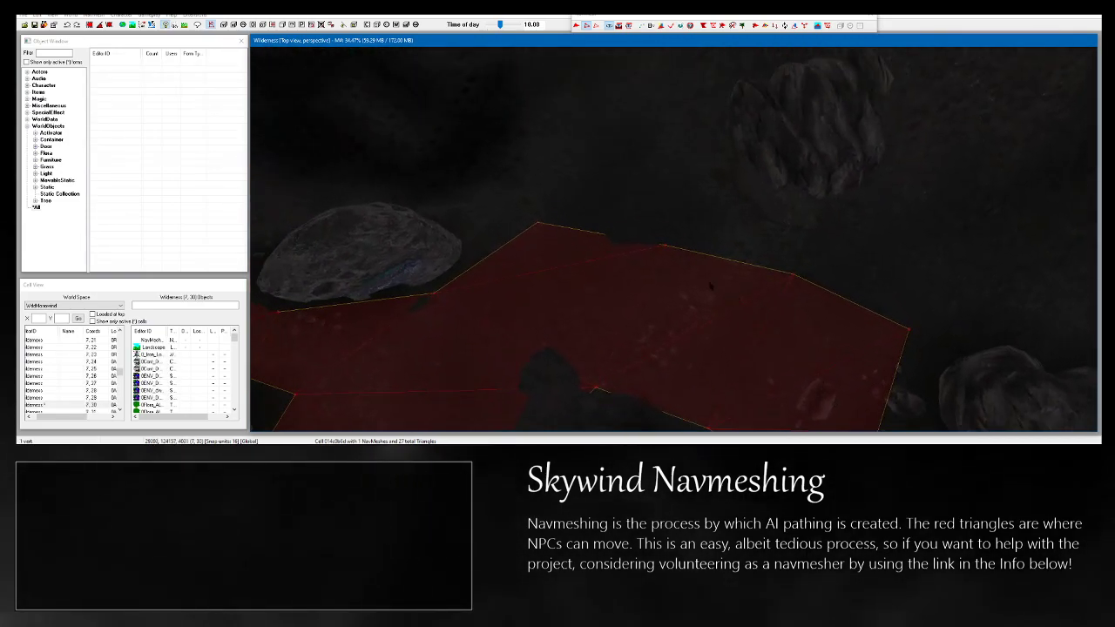
{"action": "middle_click_drag", "start_coordinate": [706, 122], "coordinate": [646, 305]}
{"action": "middle_click_drag", "start_coordinate": [531, 196], "coordinate": [701, 285]}
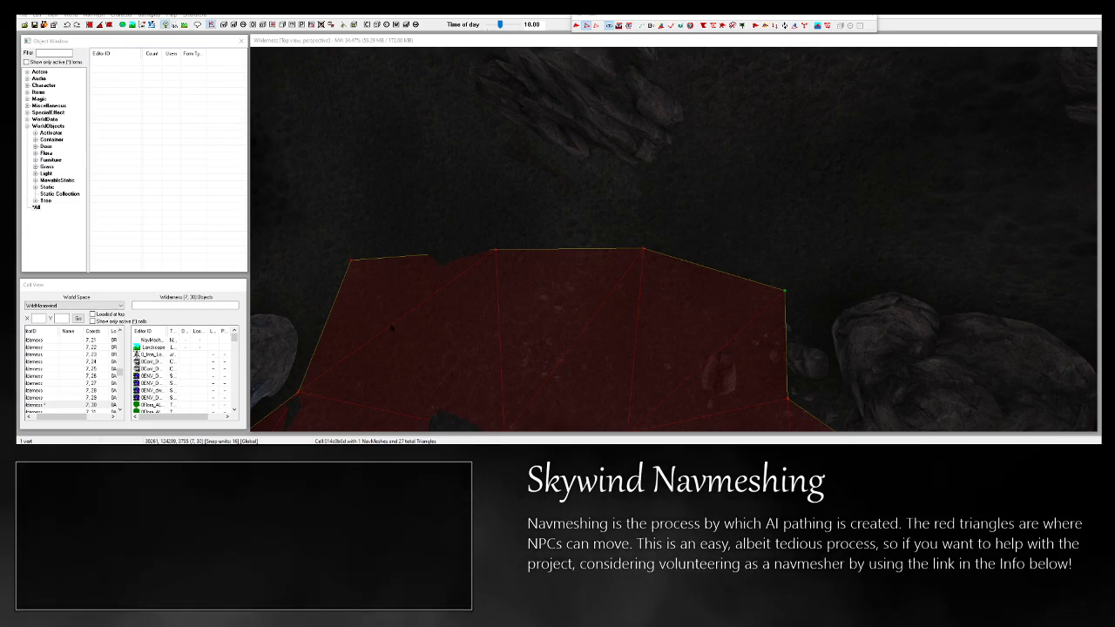
{"action": "middle_click_drag", "start_coordinate": [637, 225], "coordinate": [644, 250], "text": "shift"}
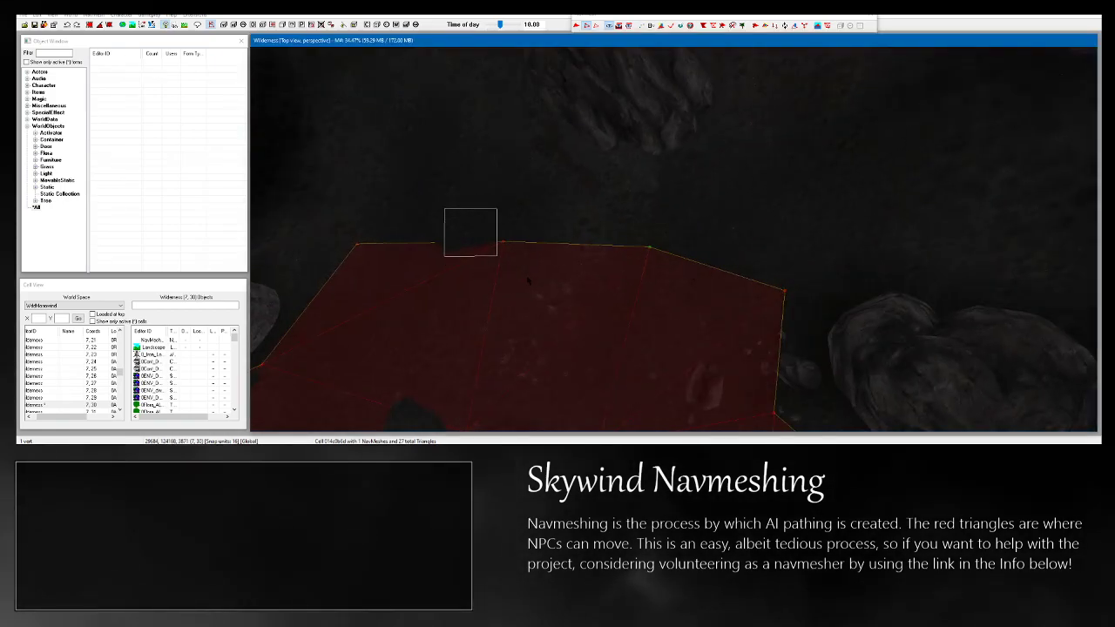
{"action": "left_click_drag", "start_coordinate": [528, 280], "coordinate": [583, 328], "text": "ctrl"}
{"action": "middle_click_drag", "start_coordinate": [551, 300], "coordinate": [673, 217], "text": "shift"}
{"action": "scroll", "coordinate": [620, 306], "scroll_direction": "up", "scroll_amount": 2}
{"action": "scroll", "coordinate": [620, 307], "scroll_direction": "up", "scroll_amount": 5}
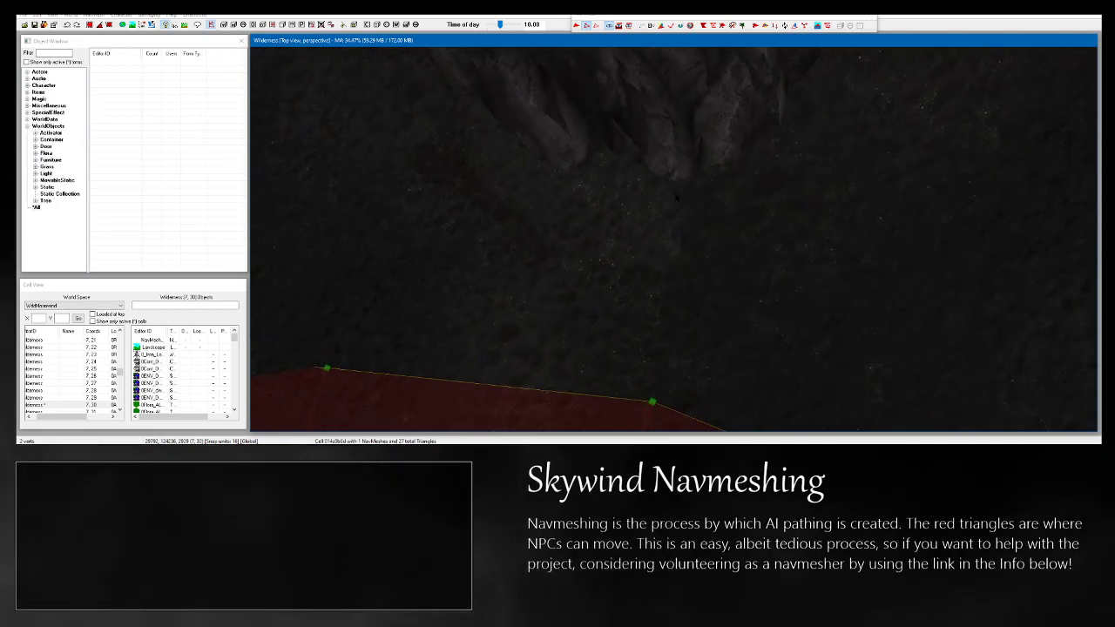
{"action": "right_click", "coordinate": [676, 198], "text": "ctrl"}
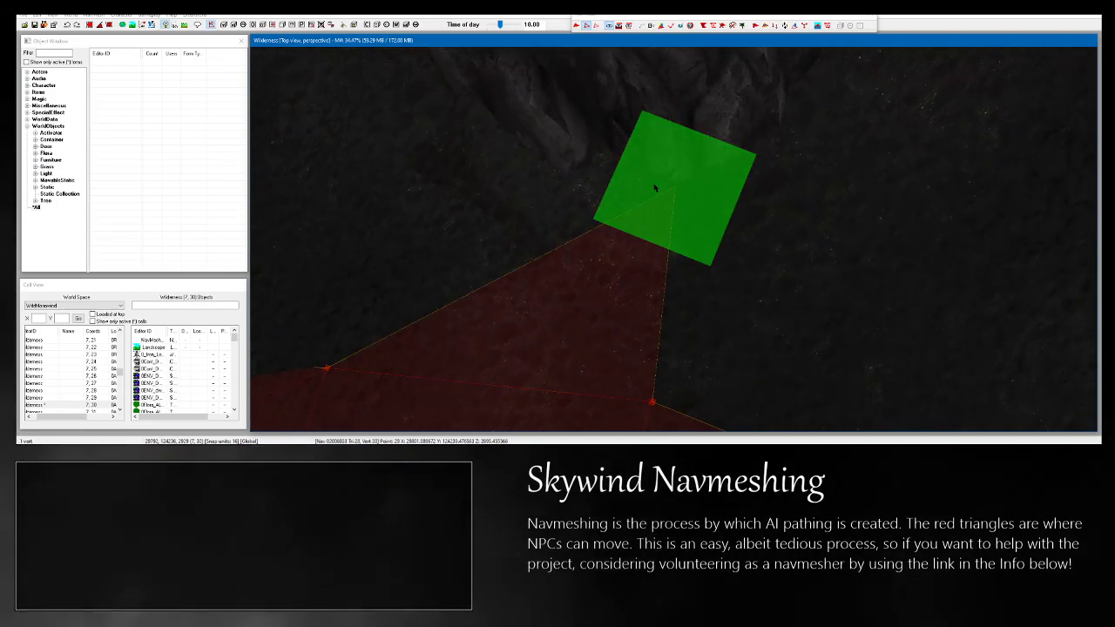
{"action": "key", "text": "ctrl+z"}
Extend the navmesh from its outer border edge across the open ground near the ribbed rock.
{"action": "scroll", "coordinate": [655, 188], "scroll_direction": "up", "scroll_amount": 1}
{"action": "middle_click_drag", "start_coordinate": [613, 387], "coordinate": [684, 267]}
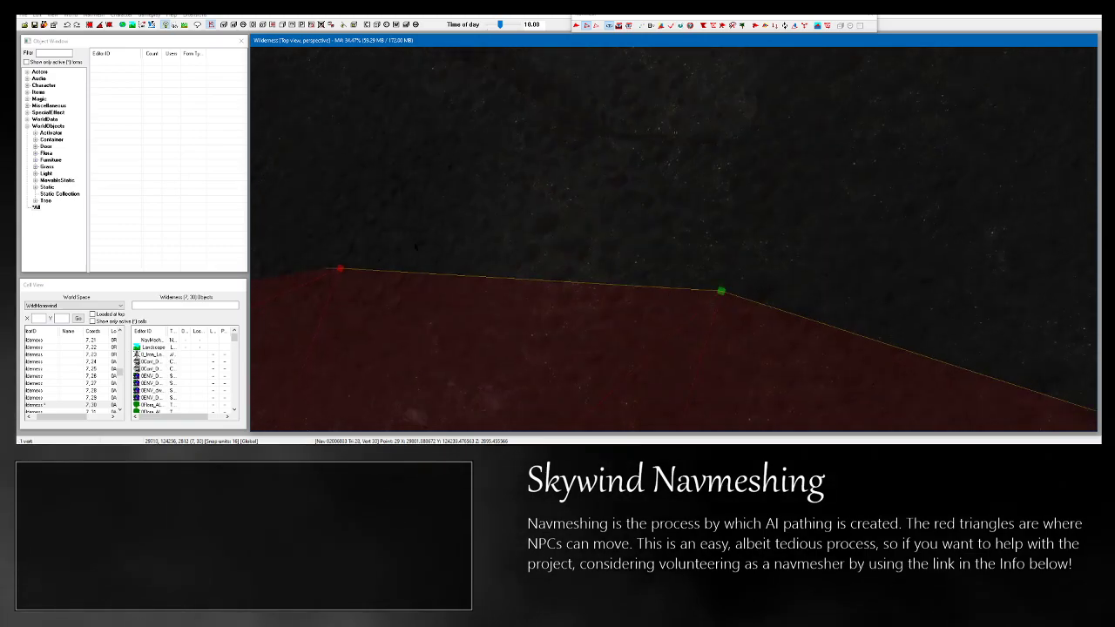
{"action": "middle_click_drag", "start_coordinate": [403, 305], "coordinate": [350, 283], "text": "shift"}
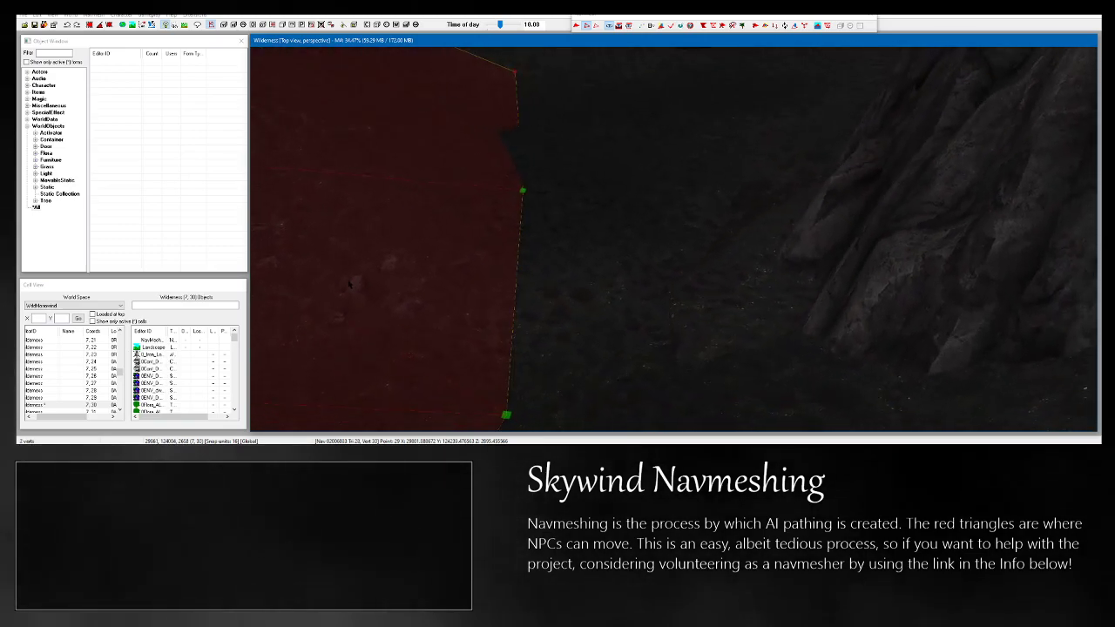
{"action": "middle_click_drag", "start_coordinate": [753, 344], "coordinate": [773, 330], "text": "shift"}
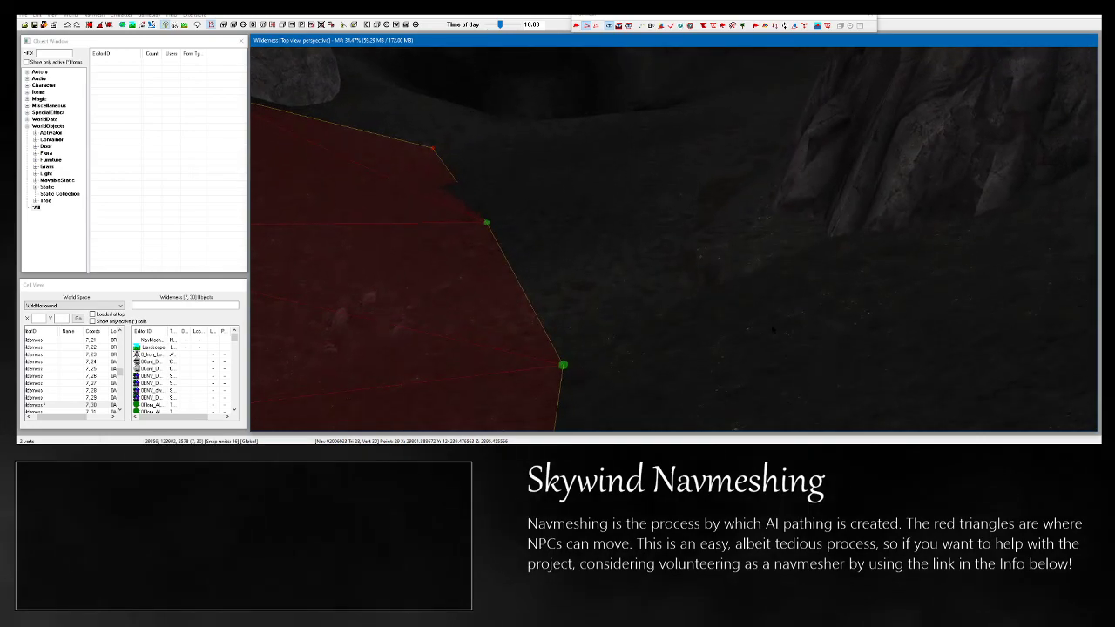
{"action": "middle_click_drag", "start_coordinate": [714, 297], "coordinate": [832, 236], "text": "shift"}
{"action": "right_click", "coordinate": [654, 214], "text": "ctrl"}
{"action": "middle_click_drag", "start_coordinate": [653, 214], "coordinate": [707, 243], "text": "shift"}
{"action": "scroll", "coordinate": [707, 242], "scroll_direction": "down", "scroll_amount": 3}
{"action": "left_click_drag", "start_coordinate": [947, 200], "coordinate": [1001, 249]}
{"action": "middle_click_drag", "start_coordinate": [1001, 249], "coordinate": [843, 293], "text": "shift"}
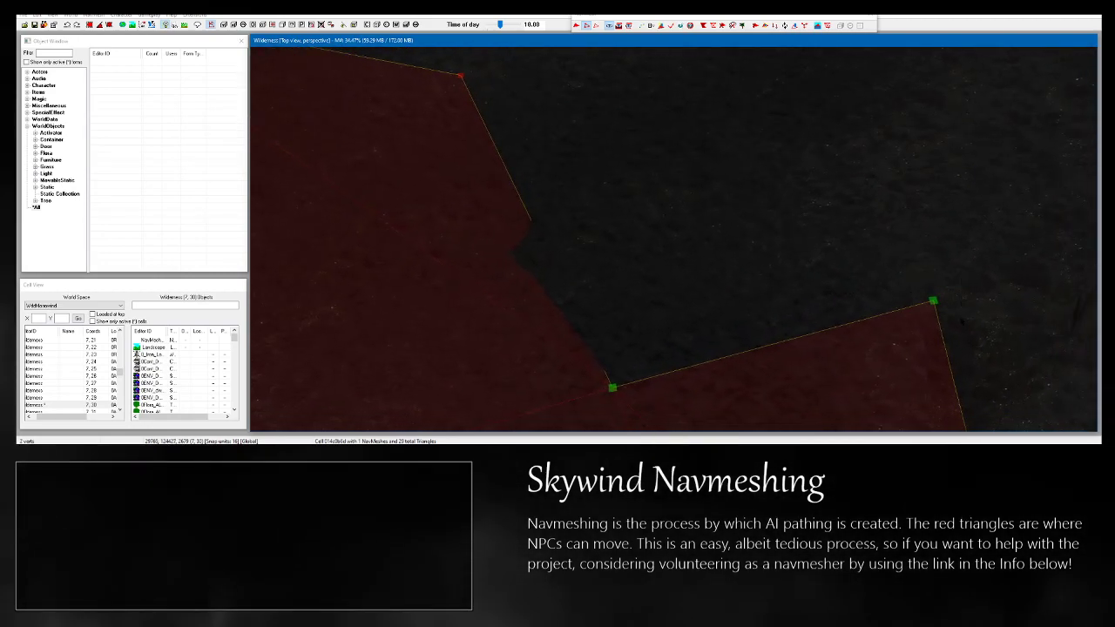
Fill the concave corner between the new extension and the neighbouring border vertex with a triangle.
{"action": "middle_click_drag", "start_coordinate": [485, 117], "coordinate": [500, 135]}
{"action": "left_click_drag", "start_coordinate": [570, 266], "coordinate": [571, 266]}
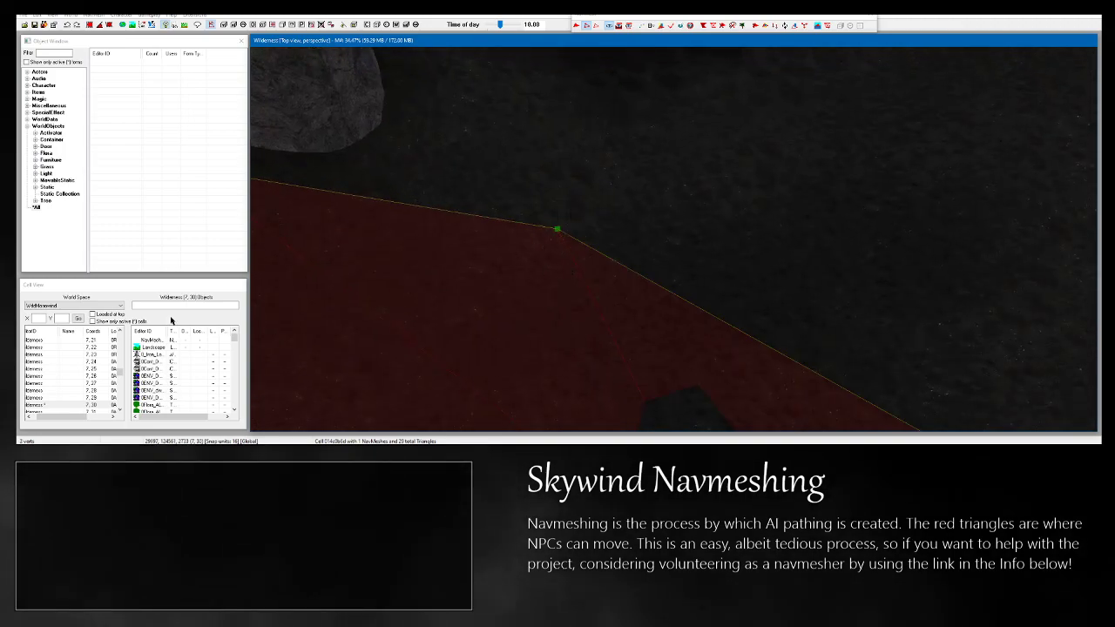
{"action": "key", "text": "alt+Tab"}
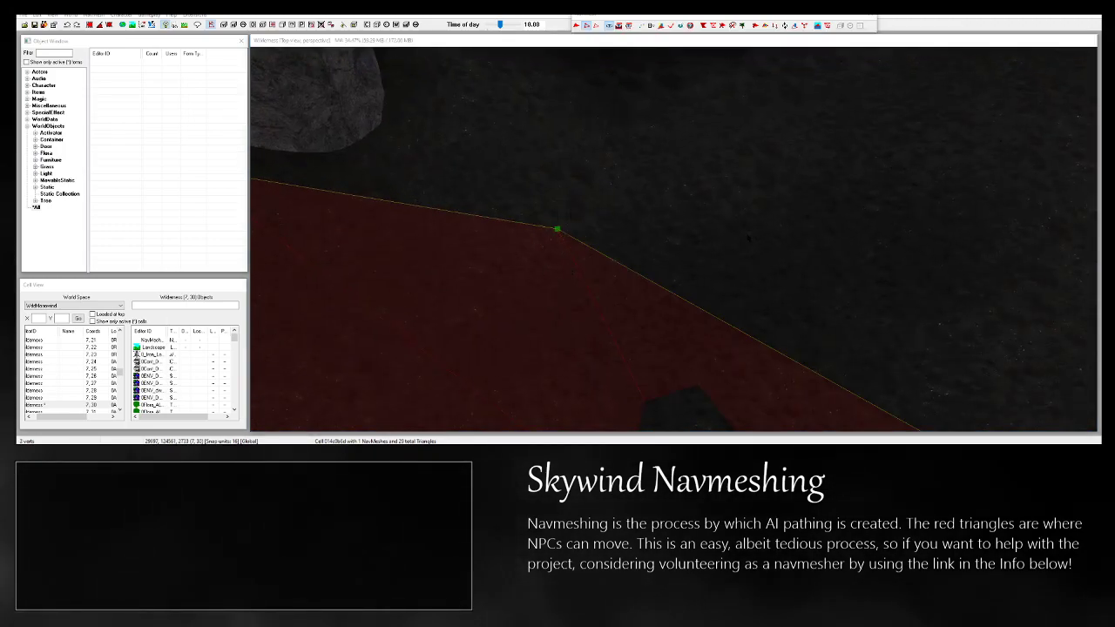
{"action": "left_click", "coordinate": [748, 237]}
Extend the navmesh's new long outer edge with two triangles across the open slope.
{"action": "mouse_move", "coordinate": [749, 236]}
{"action": "middle_mouse_down", "text": "shift"}
{"action": "mouse_move", "coordinate": [758, 239]}
{"action": "mouse_move", "coordinate": [741, 228]}
{"action": "middle_mouse_up", "text": "shift"}
{"action": "left_click", "coordinate": [871, 254]}
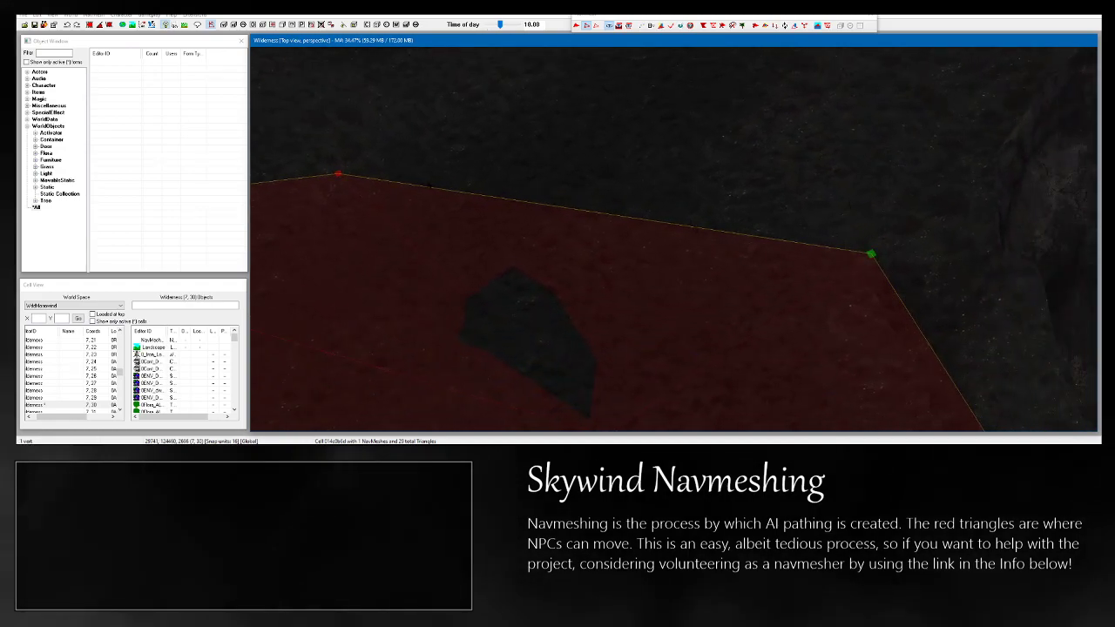
{"action": "left_click_drag", "start_coordinate": [389, 220], "coordinate": [390, 221], "text": "ctrl"}
{"action": "middle_click_drag", "start_coordinate": [390, 221], "coordinate": [304, 198], "text": "shift"}
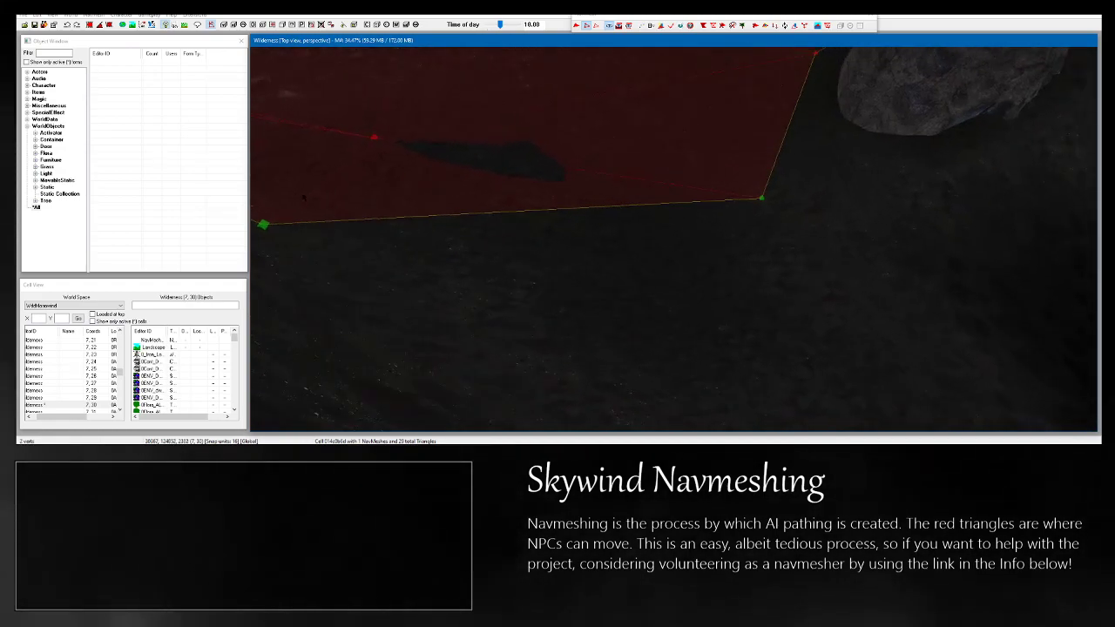
{"action": "middle_click_drag", "start_coordinate": [655, 330], "coordinate": [627, 315], "text": "shift"}
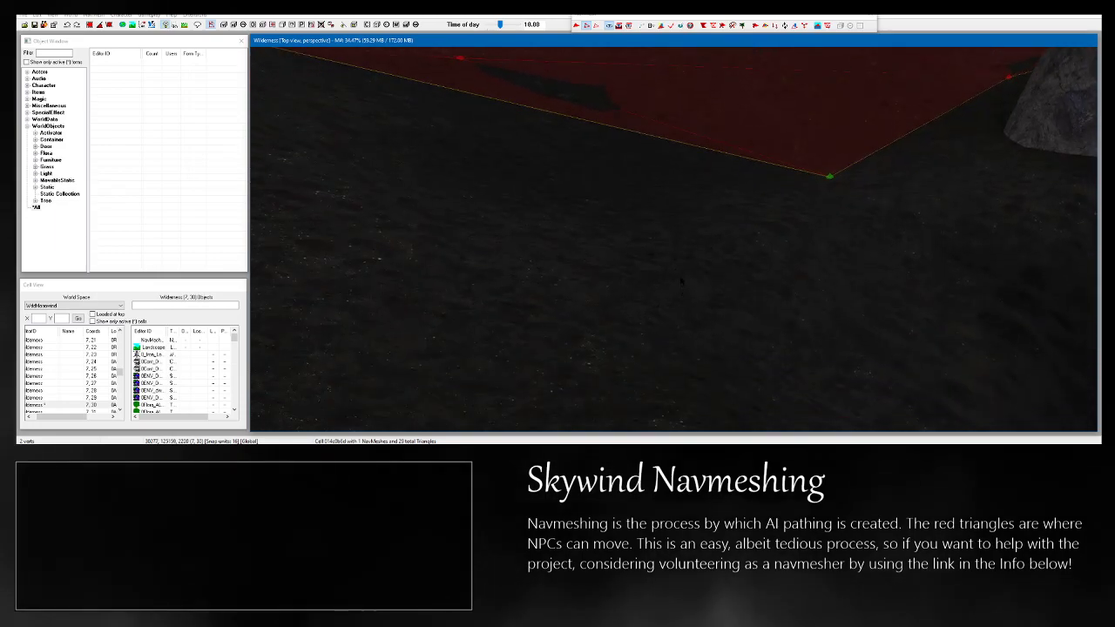
{"action": "middle_click_drag", "start_coordinate": [681, 280], "coordinate": [725, 167], "text": "shift"}
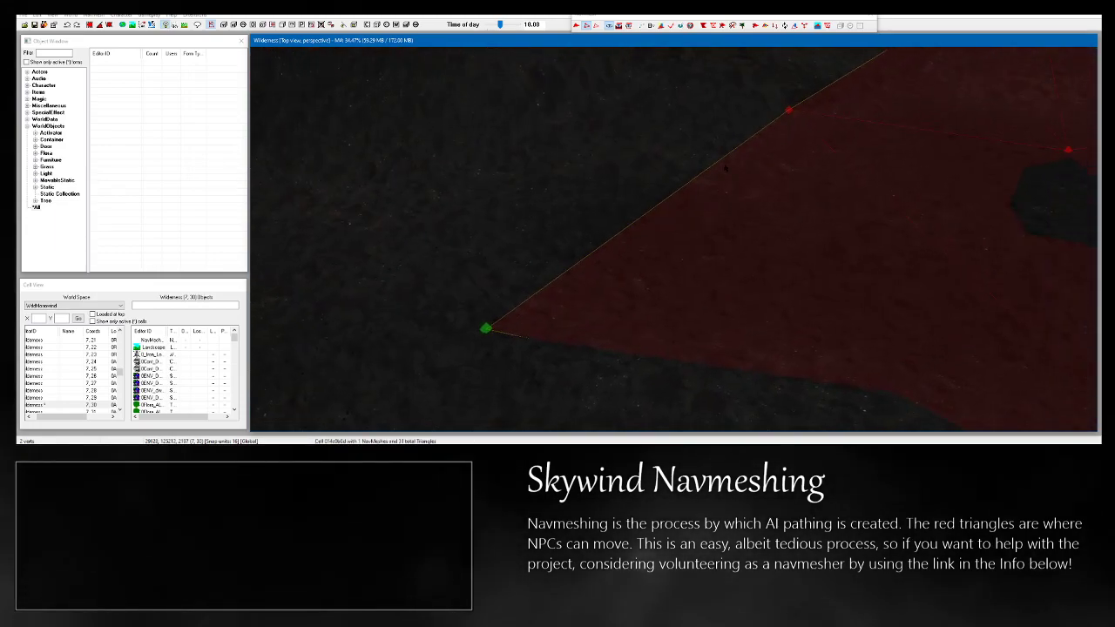
Extend the navmesh's outer border edge on the open slope with a triangle and reposition its new corner vertex.
{"action": "left_click_drag", "start_coordinate": [757, 75], "coordinate": [801, 124]}
{"action": "middle_click_drag", "start_coordinate": [801, 125], "coordinate": [782, 144], "text": "shift"}
{"action": "scroll", "coordinate": [802, 154], "scroll_direction": "up", "scroll_amount": 1}
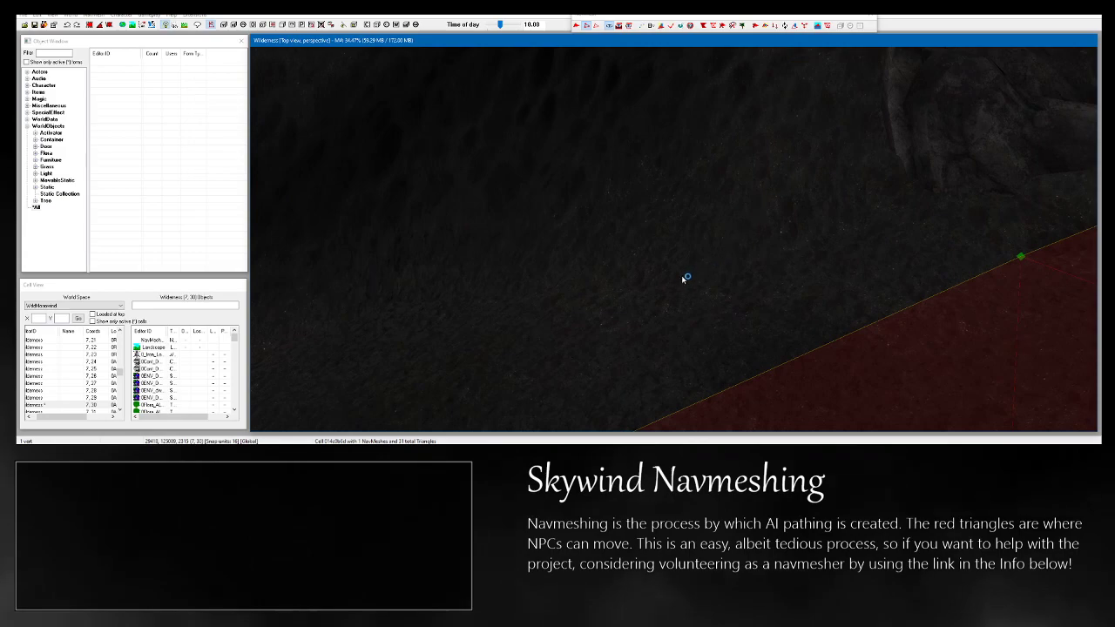
{"action": "left_click_drag", "start_coordinate": [655, 293], "coordinate": [656, 301]}
{"action": "middle_click_drag", "start_coordinate": [656, 301], "coordinate": [658, 296]}
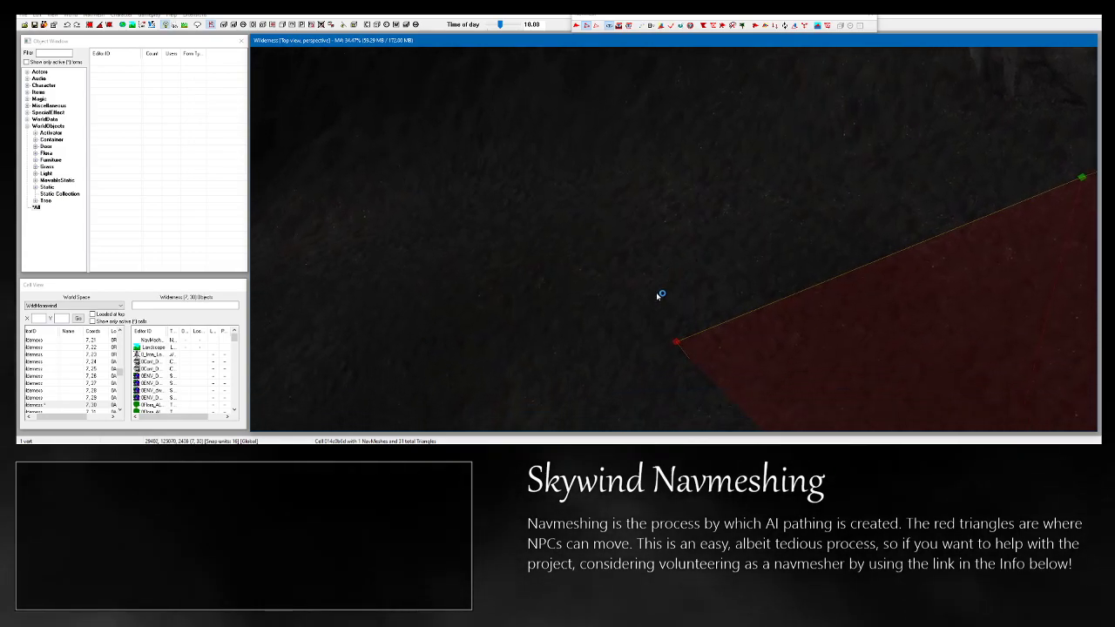
{"action": "right_click", "coordinate": [746, 184], "text": "ctrl"}
{"action": "middle_click_drag", "start_coordinate": [714, 206], "coordinate": [694, 205], "text": "shift"}
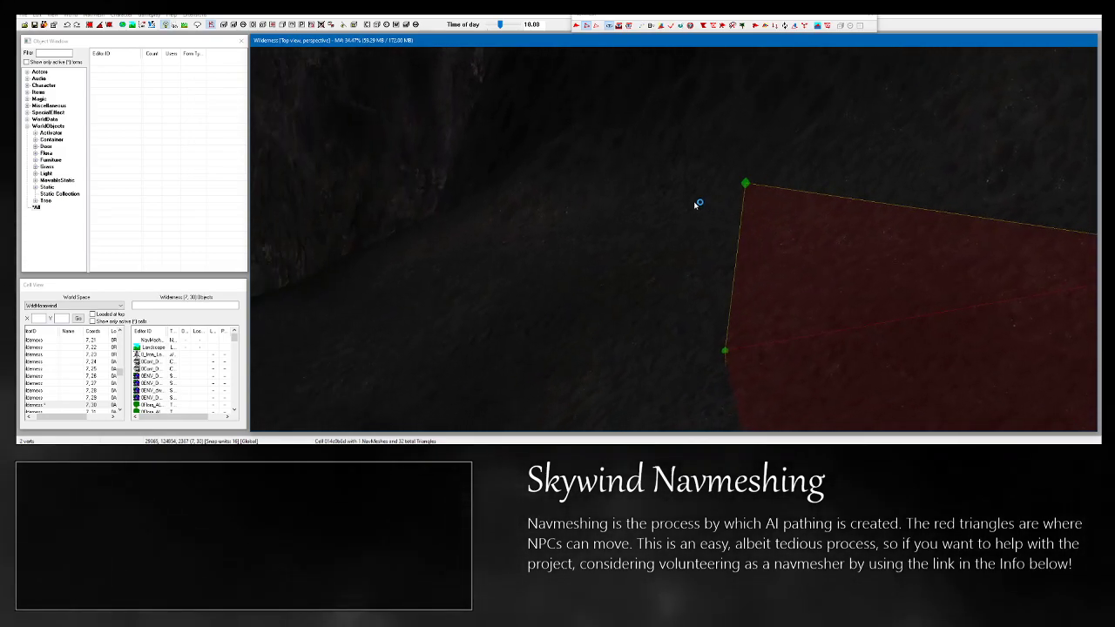
{"action": "left_click_drag", "start_coordinate": [745, 184], "coordinate": [771, 171]}
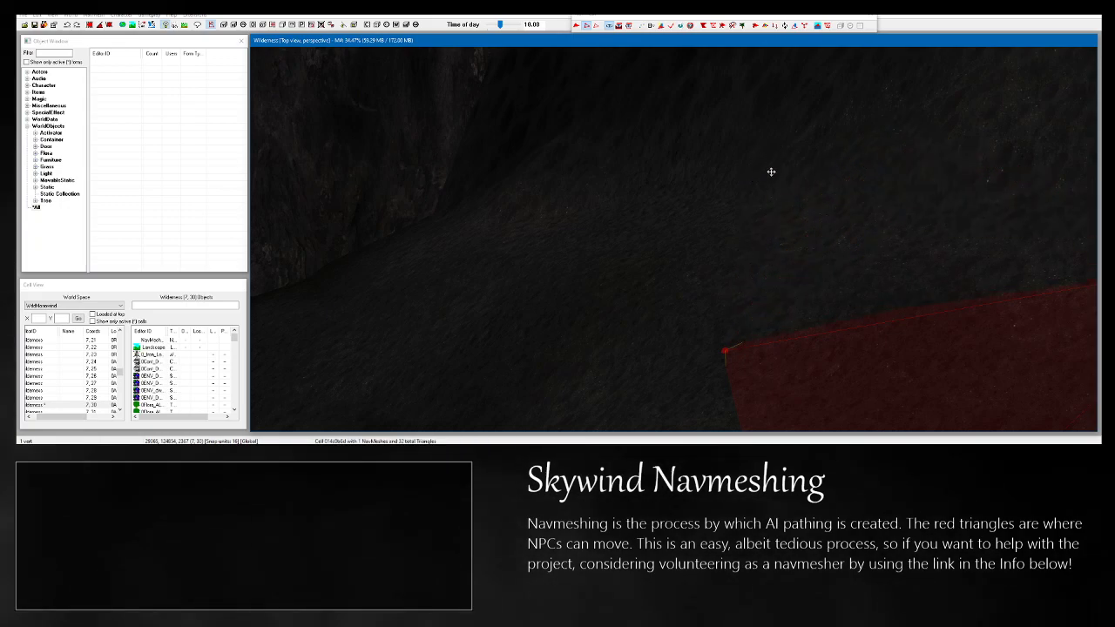
{"action": "middle_click_drag", "start_coordinate": [774, 160], "coordinate": [667, 226]}
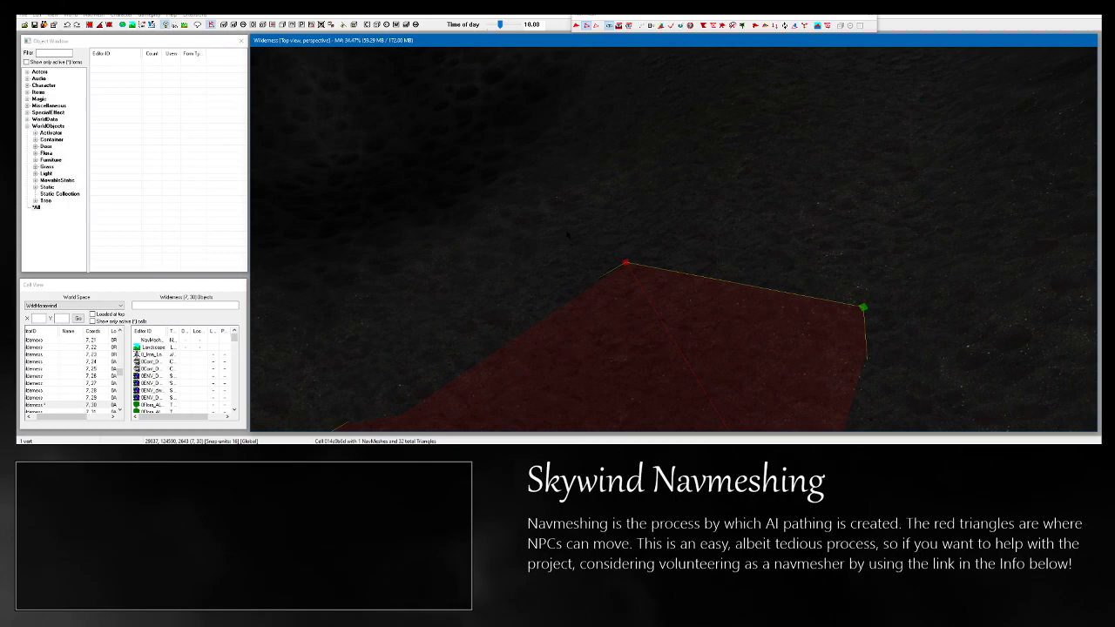
Extend the navmesh across the open slope from the repositioned corner with four triangles and adjust one outer vertex.
{"action": "left_click", "coordinate": [625, 262]}
{"action": "middle_click_drag", "start_coordinate": [905, 319], "coordinate": [766, 279], "text": "shift"}
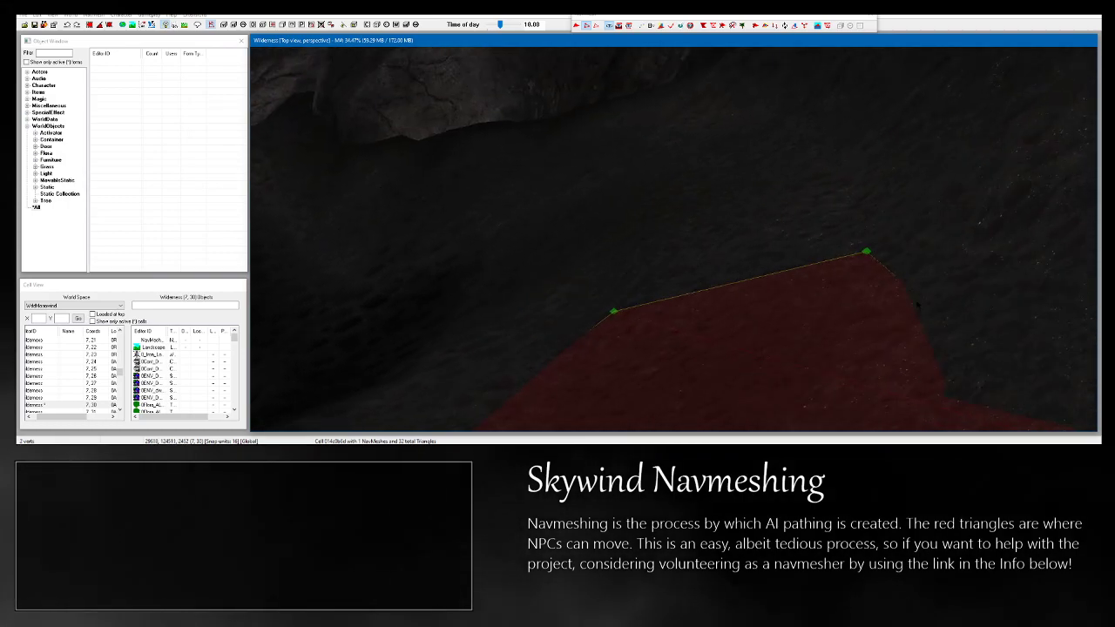
{"action": "scroll", "coordinate": [673, 240], "scroll_direction": "up", "scroll_amount": 2}
{"action": "middle_click_drag", "start_coordinate": [601, 156], "coordinate": [512, 318]}
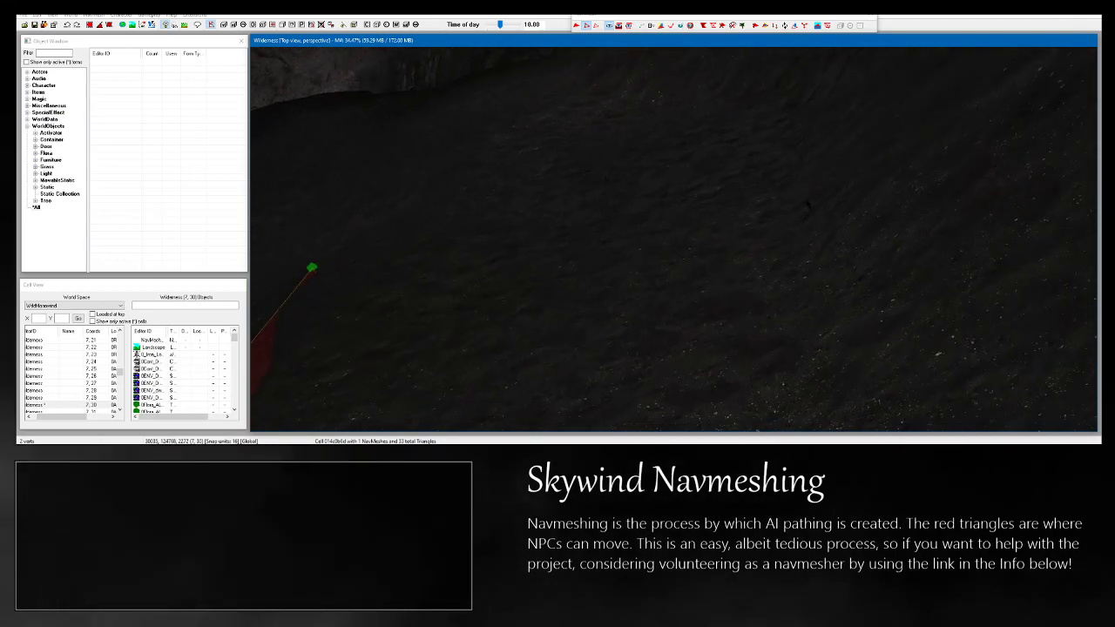
{"action": "right_click", "coordinate": [806, 203], "text": "ctrl"}
{"action": "middle_click_drag", "start_coordinate": [805, 203], "coordinate": [791, 240], "text": "shift"}
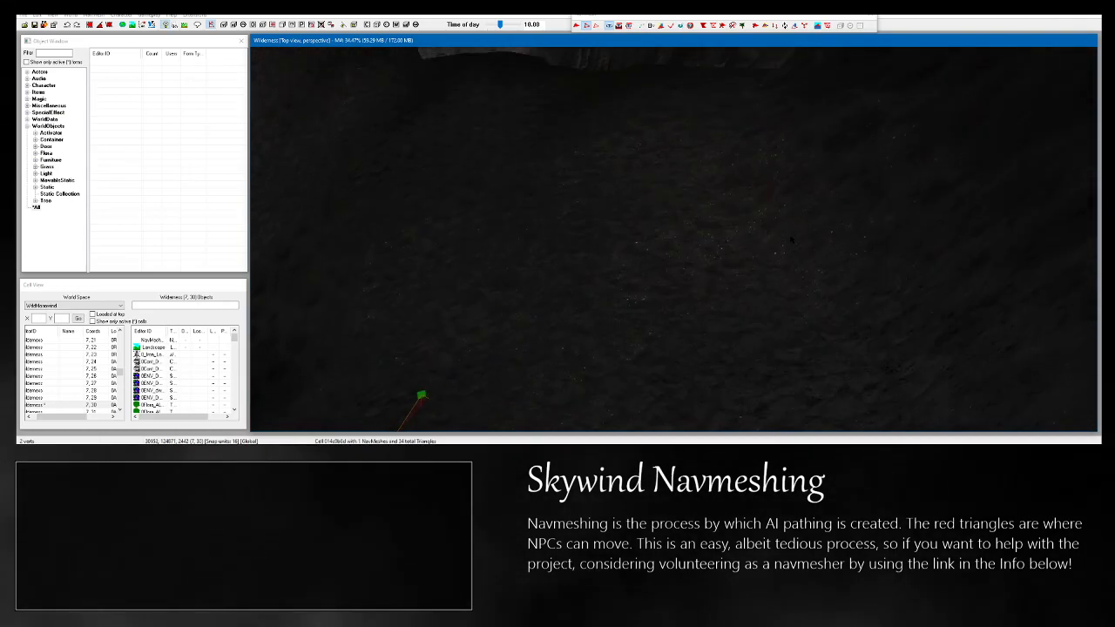
{"action": "scroll", "coordinate": [673, 240], "scroll_direction": "up", "scroll_amount": 3}
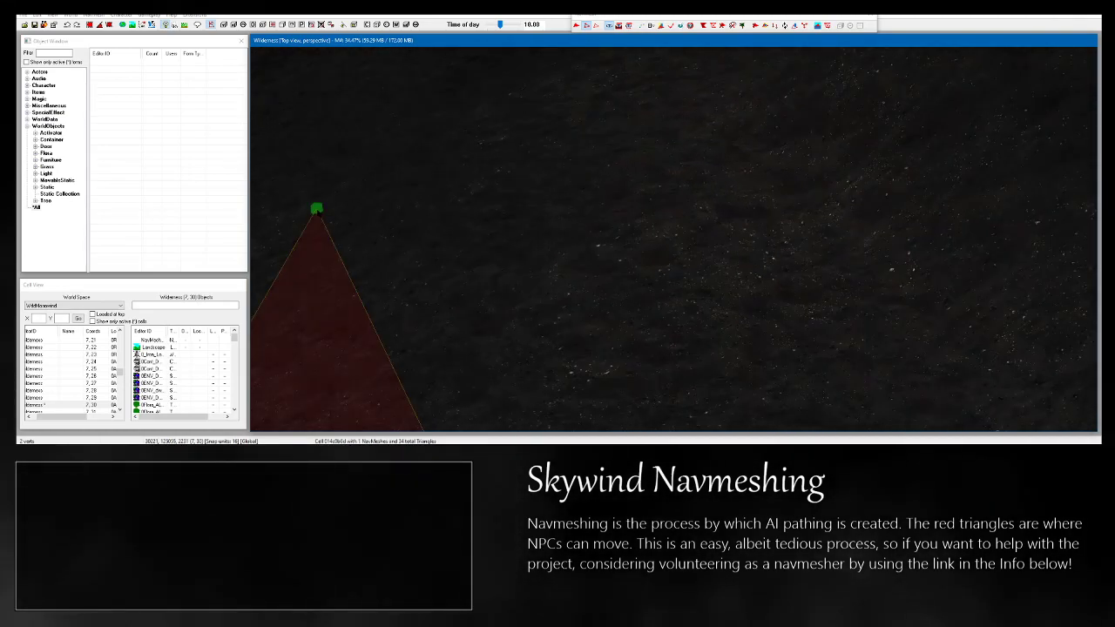
{"action": "middle_click_drag", "start_coordinate": [737, 124], "coordinate": [785, 262], "text": "shift"}
{"action": "scroll", "coordinate": [814, 225], "scroll_direction": "down", "scroll_amount": 5}
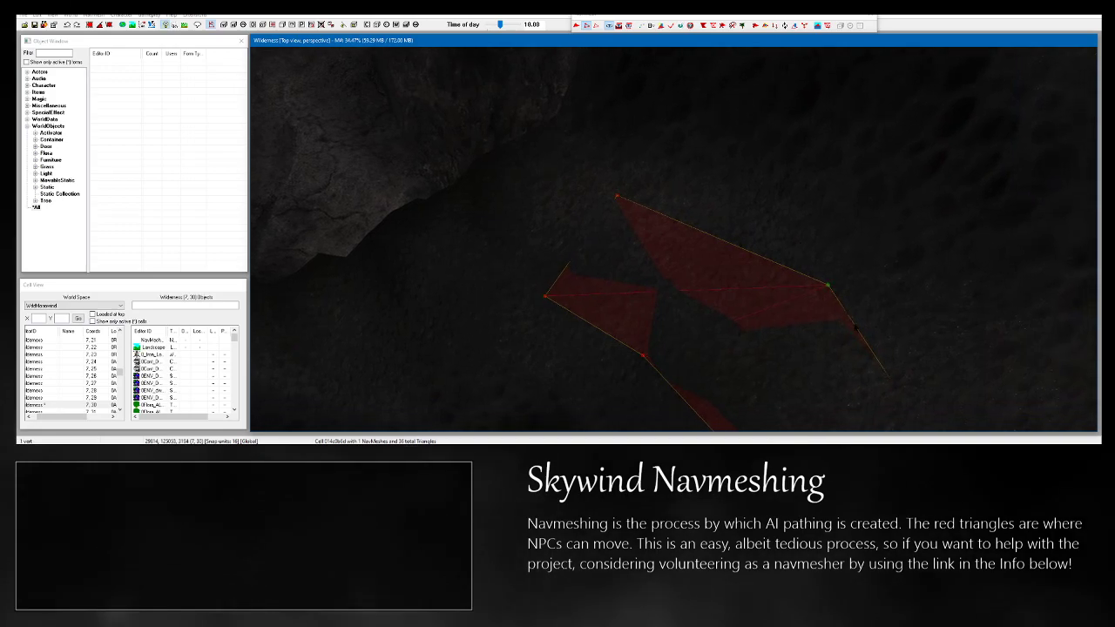
{"action": "key", "text": "c"}
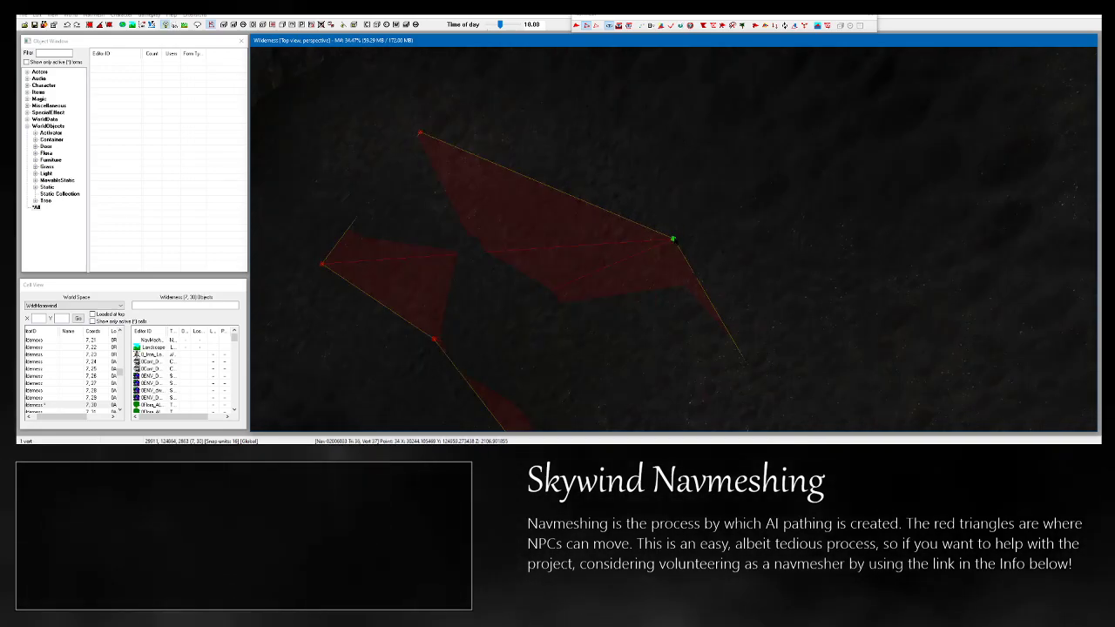
{"action": "left_click_drag", "start_coordinate": [674, 240], "coordinate": [669, 226]}
Bridge the open end between the two mesh arms with two triangles reaching the foot of the large rock.
{"action": "middle_click_drag", "start_coordinate": [670, 231], "coordinate": [643, 242], "text": "shift"}
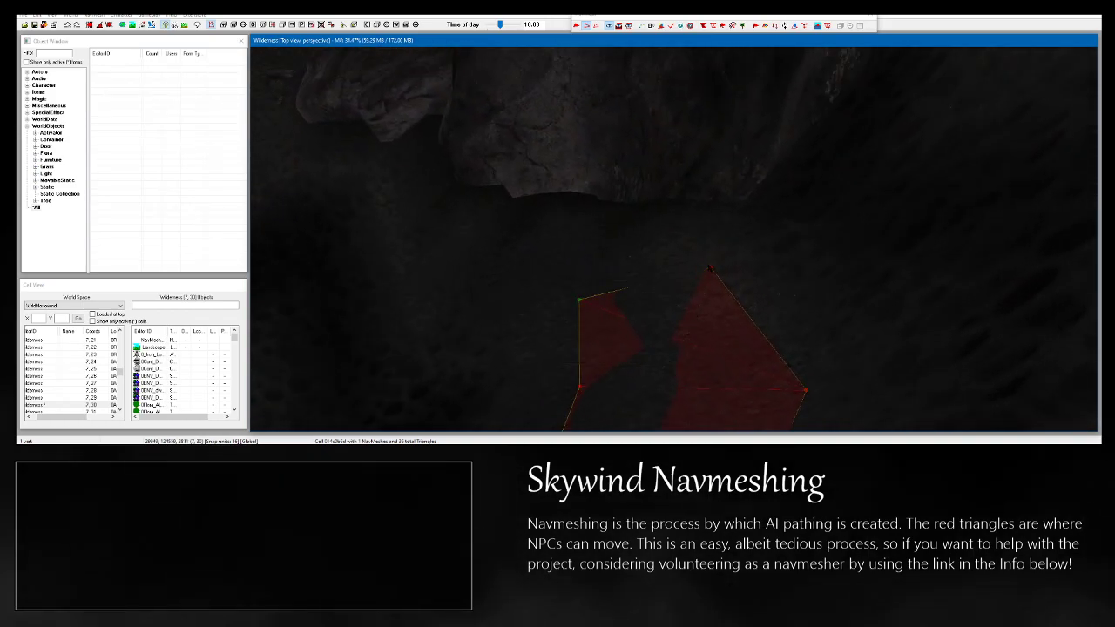
{"action": "middle_click_drag", "start_coordinate": [709, 269], "coordinate": [692, 239], "text": "shift"}
{"action": "left_click_drag", "start_coordinate": [689, 227], "coordinate": [730, 267]}
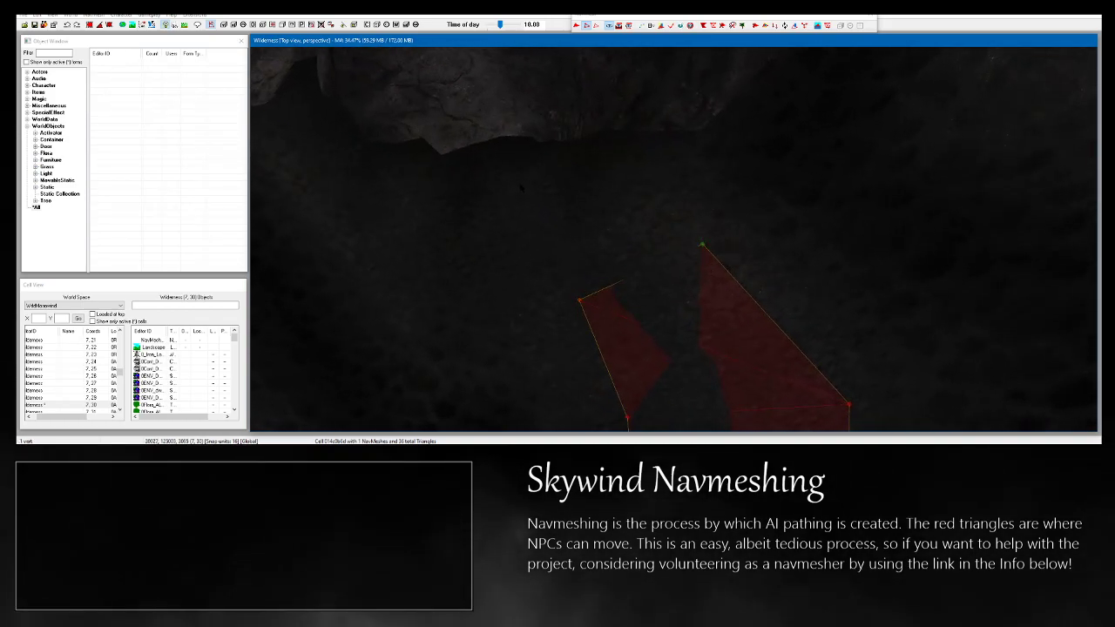
{"action": "middle_click_drag", "start_coordinate": [521, 186], "coordinate": [556, 296], "text": "shift"}
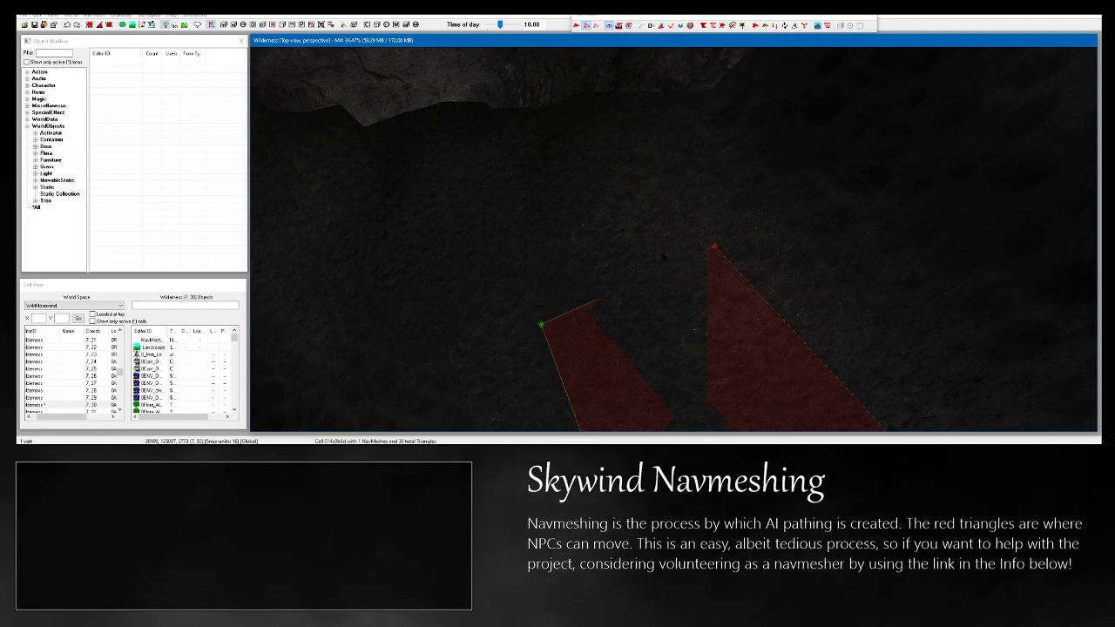
{"action": "middle_click_drag", "start_coordinate": [760, 283], "coordinate": [756, 403], "text": "shift"}
{"action": "scroll", "coordinate": [765, 273], "scroll_direction": "up", "scroll_amount": 4}
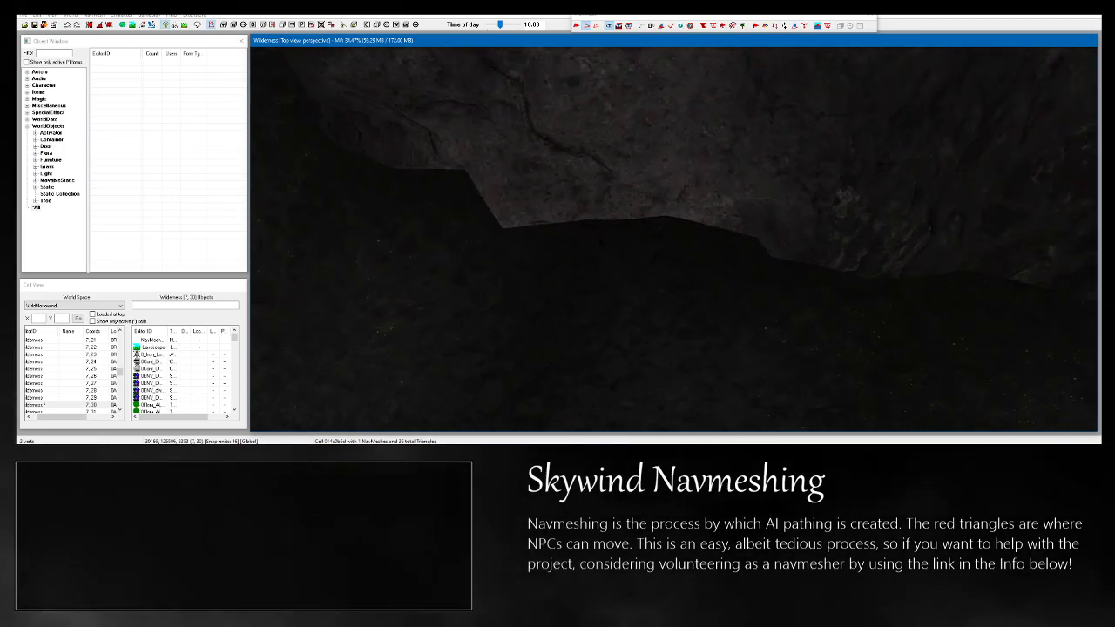
{"action": "scroll", "coordinate": [756, 403], "scroll_direction": "up", "scroll_amount": 1}
{"action": "right_click", "coordinate": [495, 238], "text": "ctrl"}
{"action": "middle_click_drag", "start_coordinate": [496, 239], "coordinate": [306, 199], "text": "shift"}
{"action": "middle_click_drag", "start_coordinate": [890, 327], "coordinate": [628, 290]}
{"action": "right_click", "coordinate": [923, 206], "text": "ctrl"}
{"action": "scroll", "coordinate": [923, 206], "scroll_direction": "down", "scroll_amount": 5}
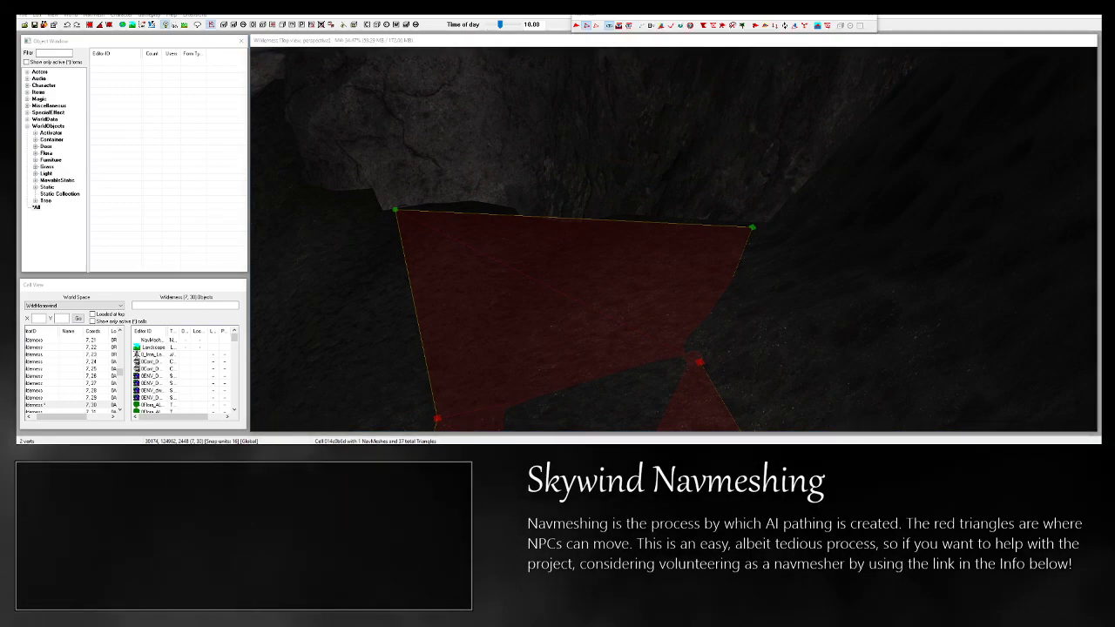
Extend the navmesh from the border edge on the concave side of the strip outward over the dark ground.
{"action": "left_click", "coordinate": [441, 211]}
{"action": "middle_click_drag", "start_coordinate": [441, 212], "coordinate": [616, 276], "text": "shift"}
{"action": "left_click_drag", "start_coordinate": [604, 279], "coordinate": [663, 348]}
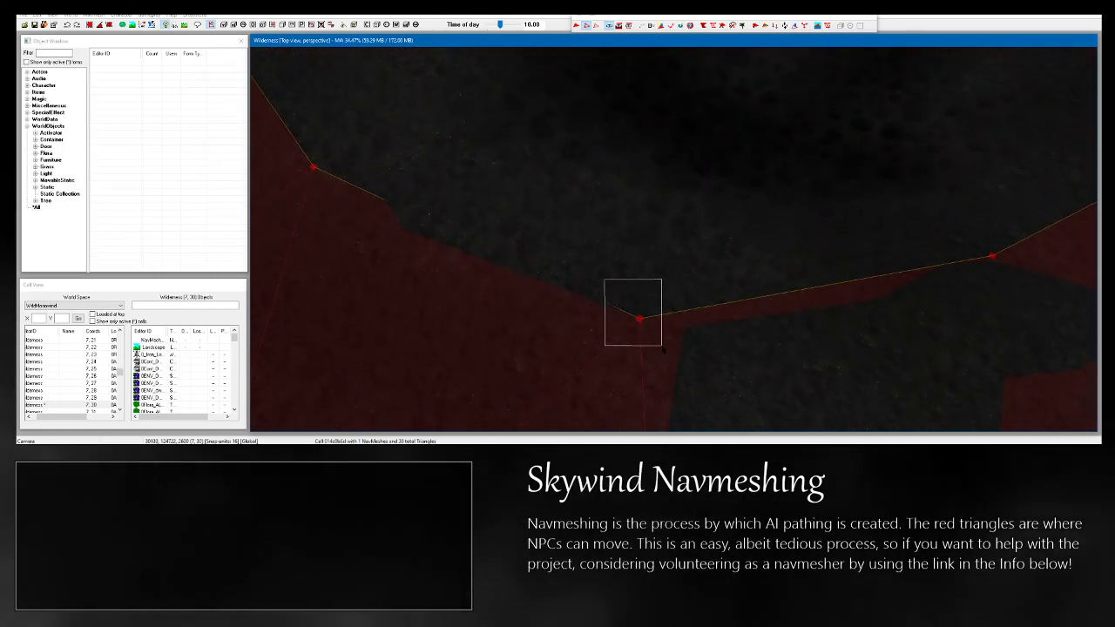
{"action": "left_click_drag", "start_coordinate": [293, 148], "coordinate": [361, 195], "text": "ctrl"}
{"action": "middle_click_drag", "start_coordinate": [365, 198], "coordinate": [501, 299], "text": "shift"}
{"action": "right_click", "coordinate": [578, 298], "text": "ctrl"}
{"action": "middle_click_drag", "start_coordinate": [742, 232], "coordinate": [932, 278], "text": "shift"}
{"action": "middle_click_drag", "start_coordinate": [871, 252], "coordinate": [366, 316]}
{"action": "right_click", "coordinate": [641, 135], "text": "ctrl"}
{"action": "middle_click_drag", "start_coordinate": [642, 135], "coordinate": [465, 259], "text": "shift"}
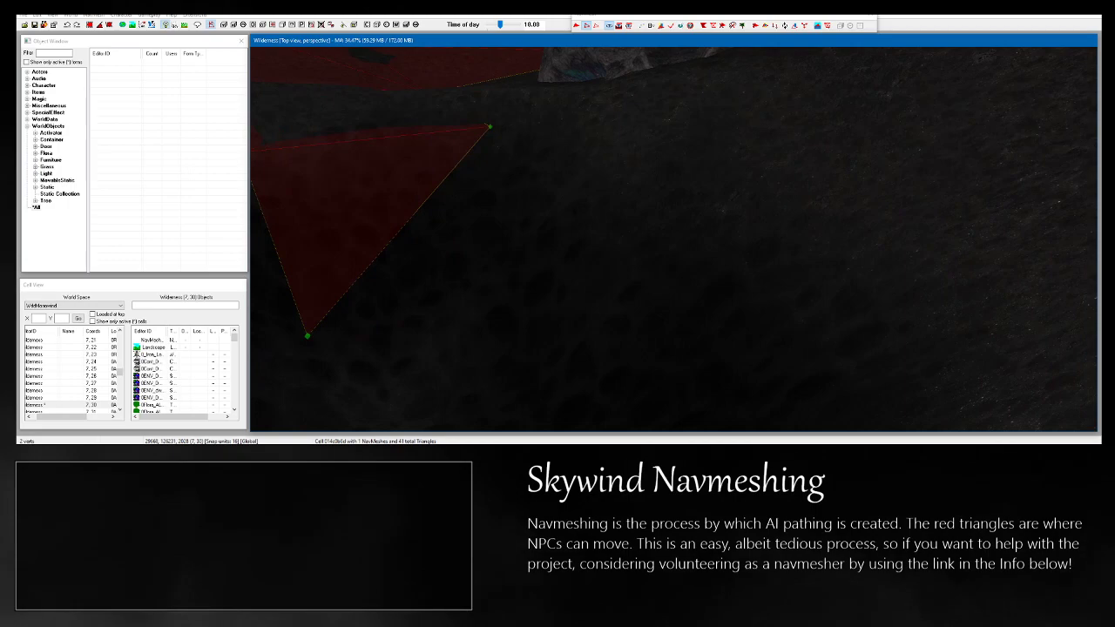
Continue the new navmesh strip from its outer edge with further triangles over the dark ground.
{"action": "middle_click_drag", "start_coordinate": [623, 233], "coordinate": [541, 250], "text": "shift"}
{"action": "right_click", "coordinate": [699, 218], "text": "ctrl"}
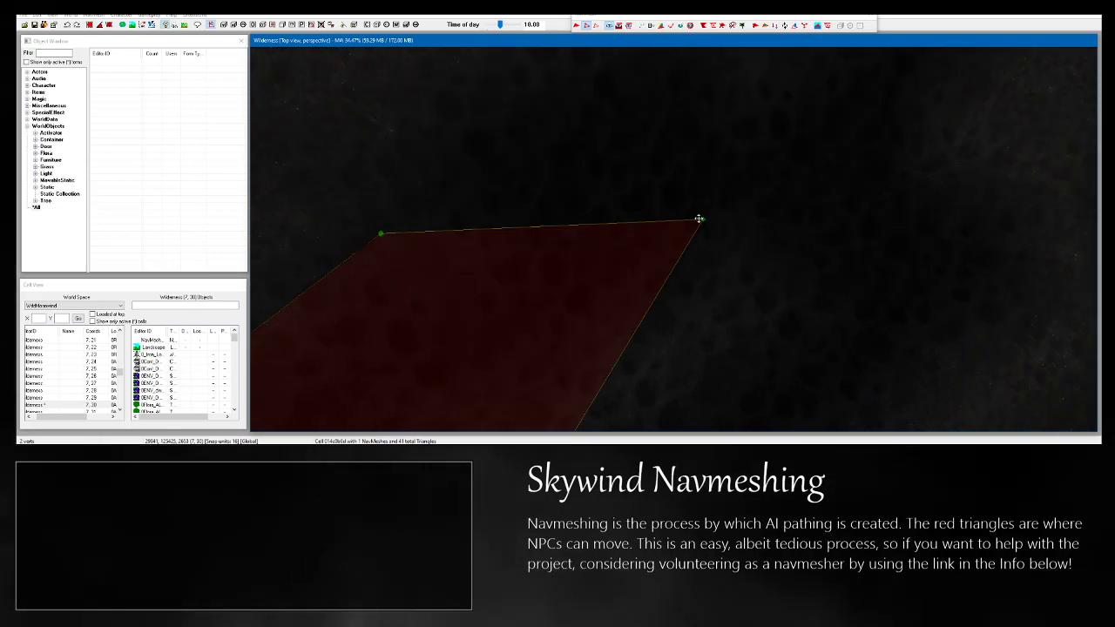
{"action": "mouse_move", "coordinate": [699, 219]}
{"action": "middle_mouse_down", "text": "shift"}
{"action": "mouse_move", "coordinate": [610, 223]}
{"action": "mouse_move", "coordinate": [696, 213]}
{"action": "middle_mouse_up", "text": "shift"}
{"action": "middle_click_drag", "start_coordinate": [697, 213], "coordinate": [659, 212]}
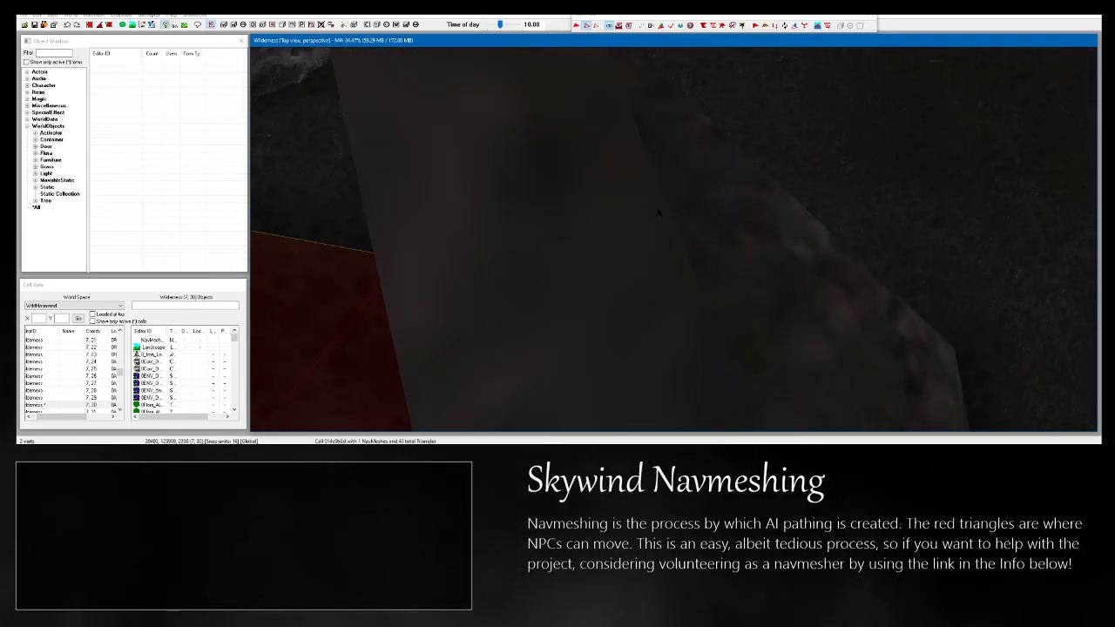
{"action": "scroll", "coordinate": [659, 212], "scroll_direction": "down", "scroll_amount": 5}
{"action": "right_click", "coordinate": [726, 197], "text": "ctrl"}
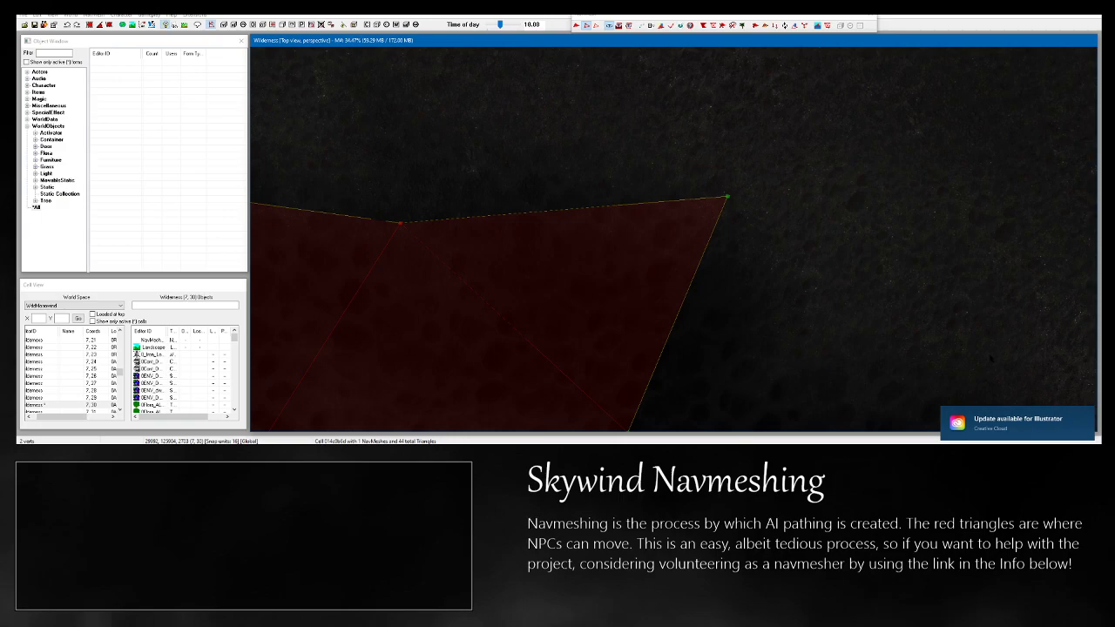
Dismiss the Illustrator update notification and switch Focus assist in the system quick settings.
{"action": "left_click", "coordinate": [1085, 410]}
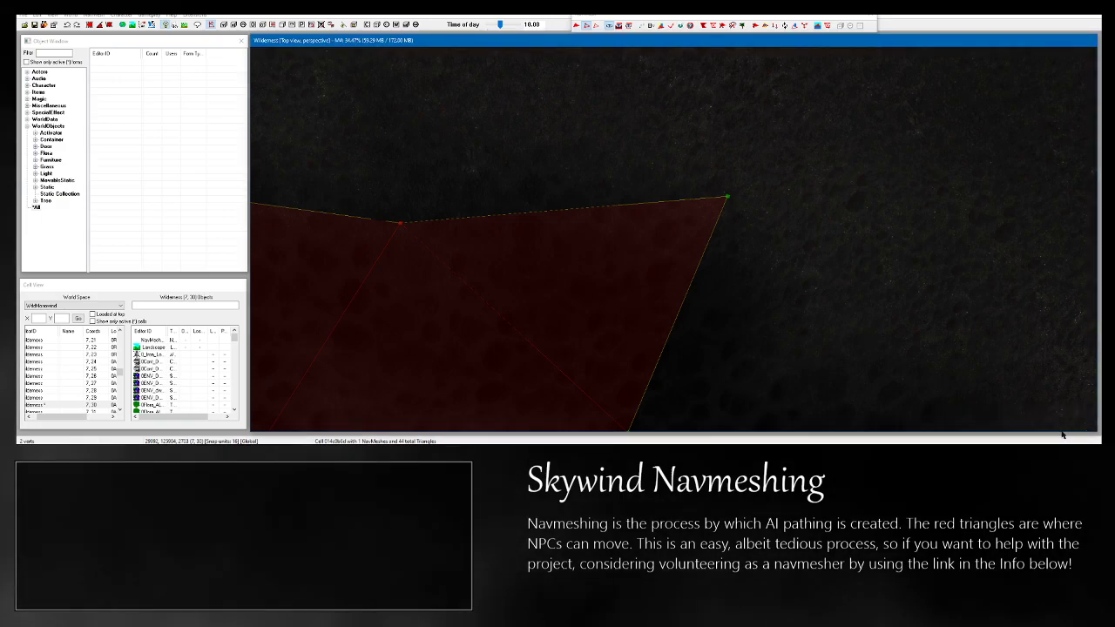
{"action": "left_click", "coordinate": [1061, 435]}
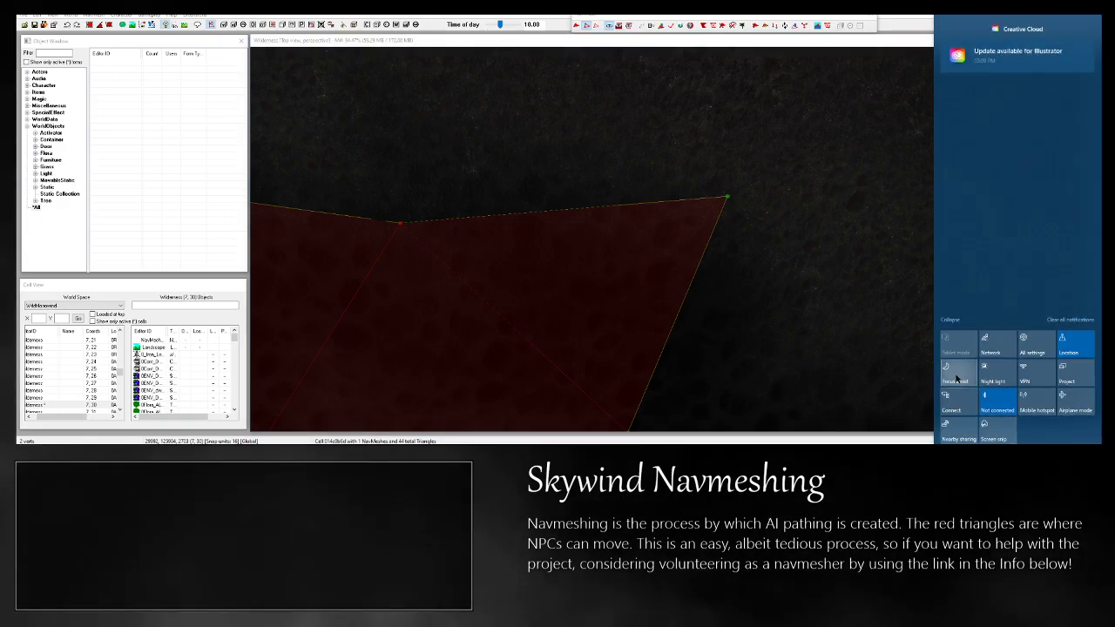
{"action": "left_click", "coordinate": [956, 378]}
{"action": "left_click", "coordinate": [836, 331]}
Add a triangle to the outermost edge of the strip over the dark ground.
{"action": "middle_click_drag", "start_coordinate": [836, 331], "coordinate": [775, 330], "text": "shift"}
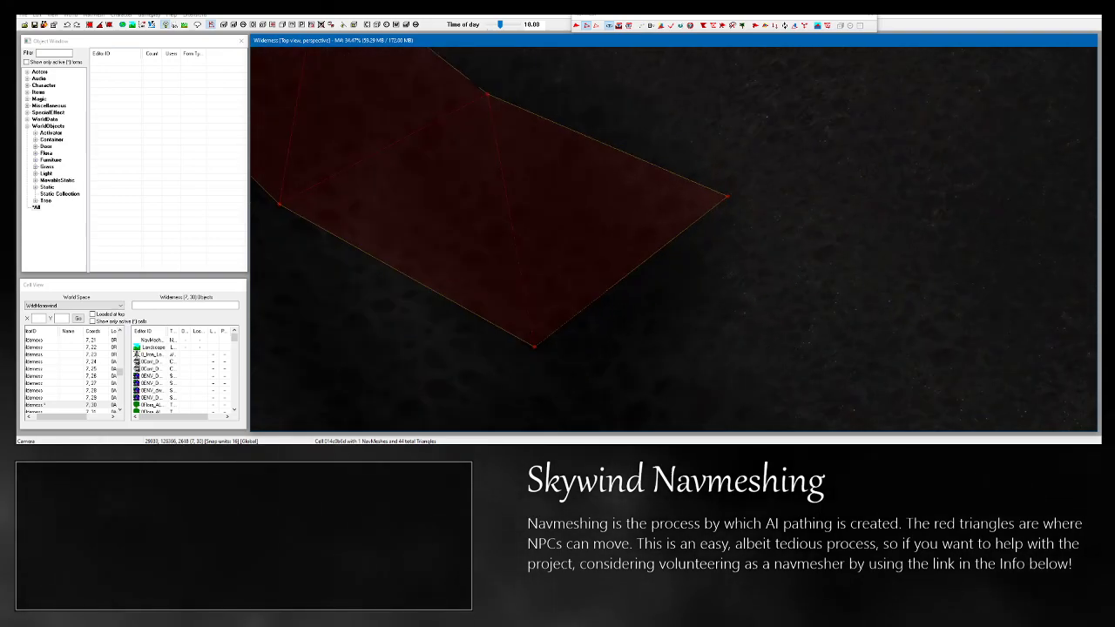
{"action": "left_click", "coordinate": [728, 199], "text": "ctrl"}
{"action": "middle_click_drag", "start_coordinate": [768, 236], "coordinate": [719, 233], "text": "shift"}
{"action": "right_click", "coordinate": [817, 250], "text": "ctrl"}
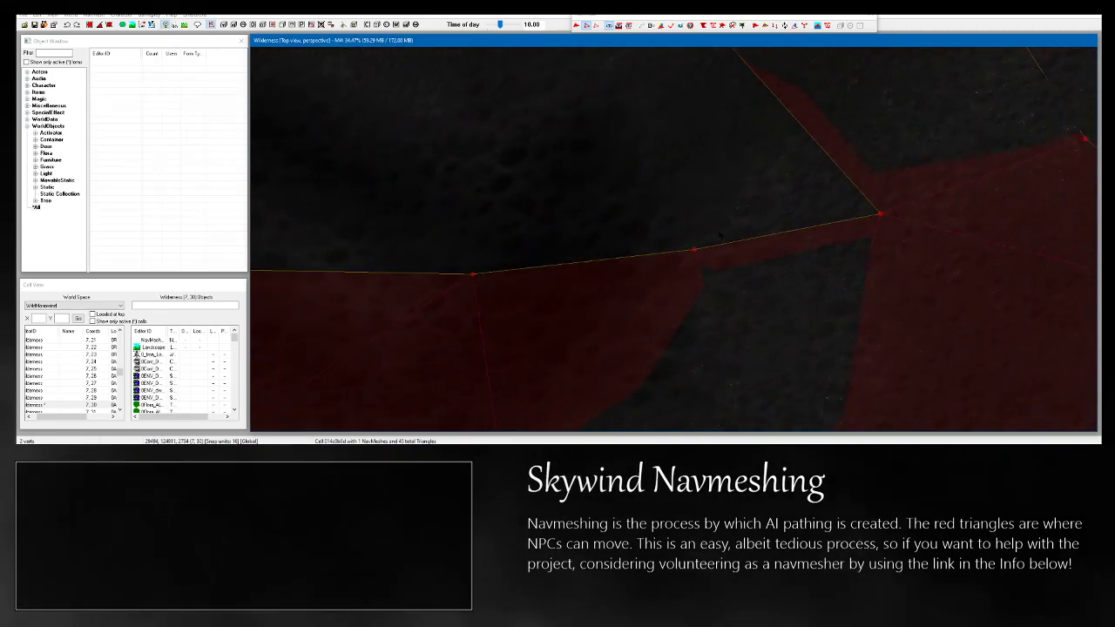
Fill the concave corner between the strip and the neighbouring mesh arm with a triangle.
{"action": "left_click", "coordinate": [881, 214], "text": "ctrl"}
{"action": "middle_click_drag", "start_coordinate": [881, 215], "coordinate": [897, 277], "text": "shift"}
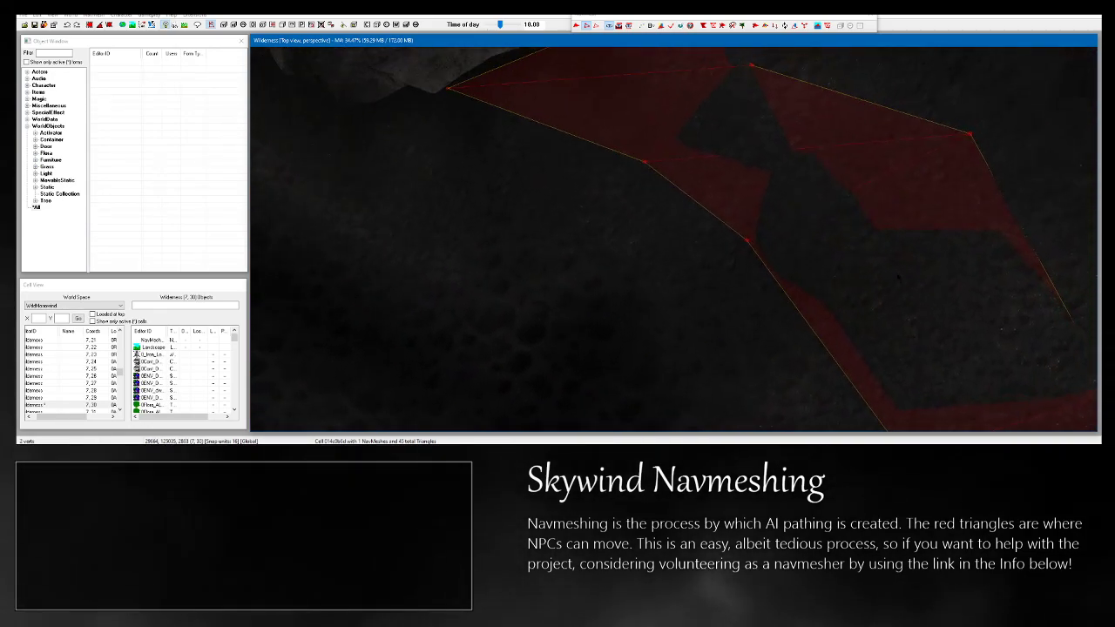
{"action": "middle_click_drag", "start_coordinate": [776, 270], "coordinate": [714, 261], "text": "shift"}
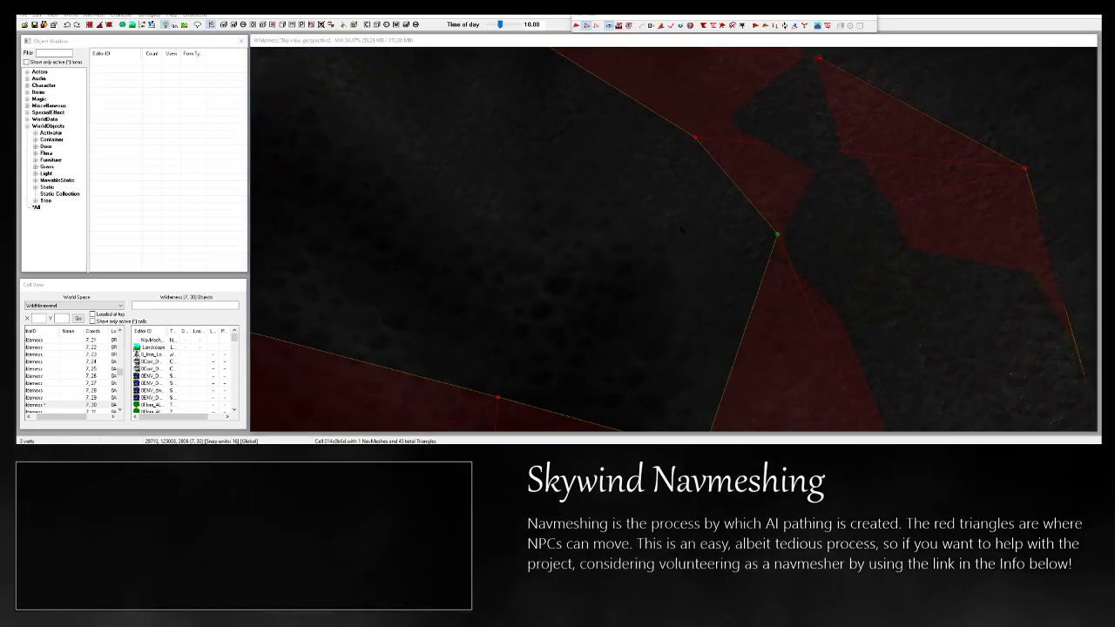
Extend the mesh arm beside the strip with a triangle and join it to the strip's nearest border vertex.
{"action": "left_click", "coordinate": [682, 229]}
{"action": "middle_click_drag", "start_coordinate": [682, 229], "coordinate": [866, 280], "text": "shift"}
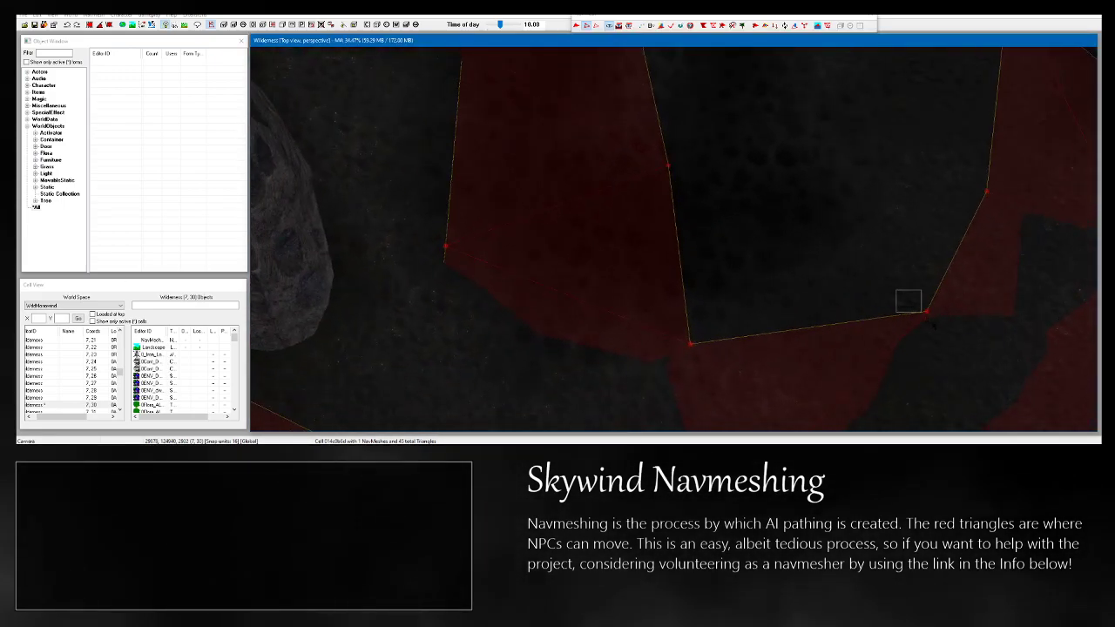
{"action": "middle_click_drag", "start_coordinate": [708, 371], "coordinate": [631, 336], "text": "shift"}
{"action": "scroll", "coordinate": [670, 261], "scroll_direction": "up", "scroll_amount": 3}
{"action": "right_click", "coordinate": [654, 366], "text": "ctrl"}
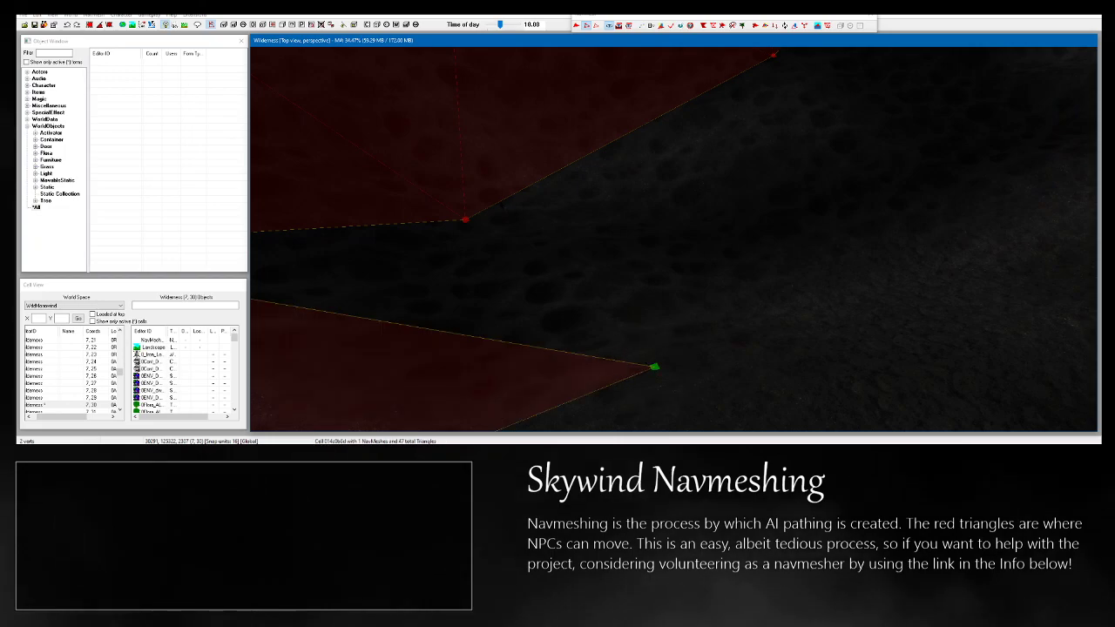
{"action": "left_click_drag", "start_coordinate": [496, 246], "coordinate": [455, 203], "text": "ctrl"}
{"action": "key", "text": "a"}
{"action": "middle_click_drag", "start_coordinate": [455, 202], "coordinate": [261, 238]}
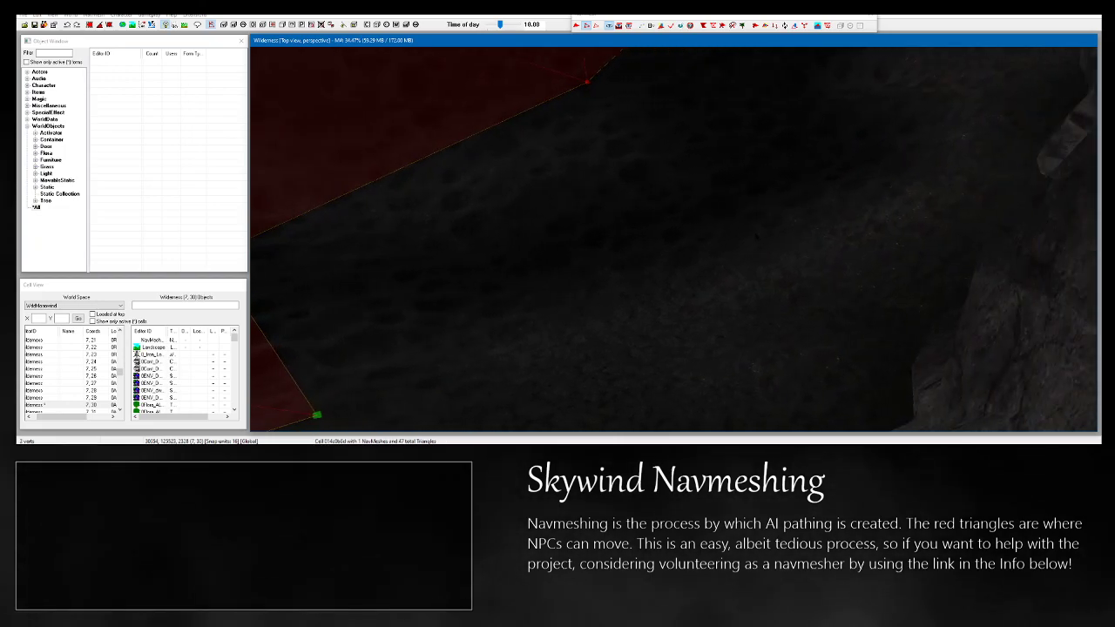
Extend the joined edge outward with another triangle and fill the gap to the strip's next border vertex.
{"action": "right_click", "coordinate": [773, 228], "text": "ctrl"}
{"action": "left_click_drag", "start_coordinate": [640, 128], "coordinate": [569, 67], "text": "ctrl"}
{"action": "key", "text": "a"}
{"action": "middle_click_drag", "start_coordinate": [569, 67], "coordinate": [514, 244], "text": "shift"}
Extend the navmesh toward the rock outcrop, connect it to the strip's end vertex, and reposition a border corner vertex.
{"action": "middle_click_drag", "start_coordinate": [877, 168], "coordinate": [829, 207]}
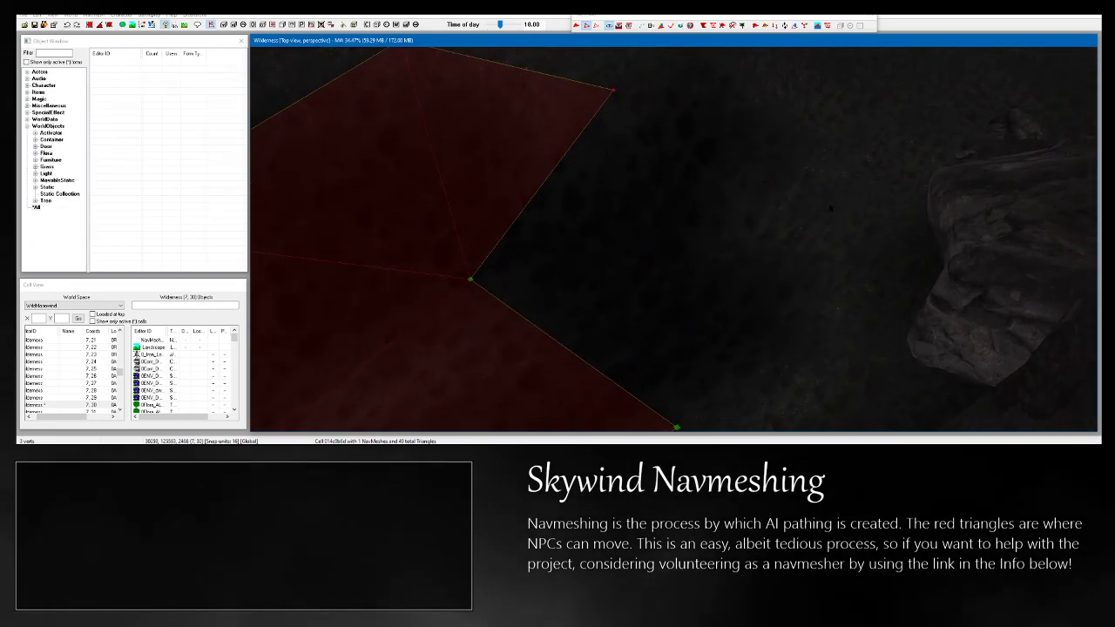
{"action": "right_click", "coordinate": [882, 198], "text": "ctrl"}
{"action": "left_click_drag", "start_coordinate": [610, 80], "coordinate": [622, 98], "text": "ctrl"}
{"action": "key", "text": "a"}
{"action": "middle_click_drag", "start_coordinate": [622, 98], "coordinate": [771, 192], "text": "shift"}
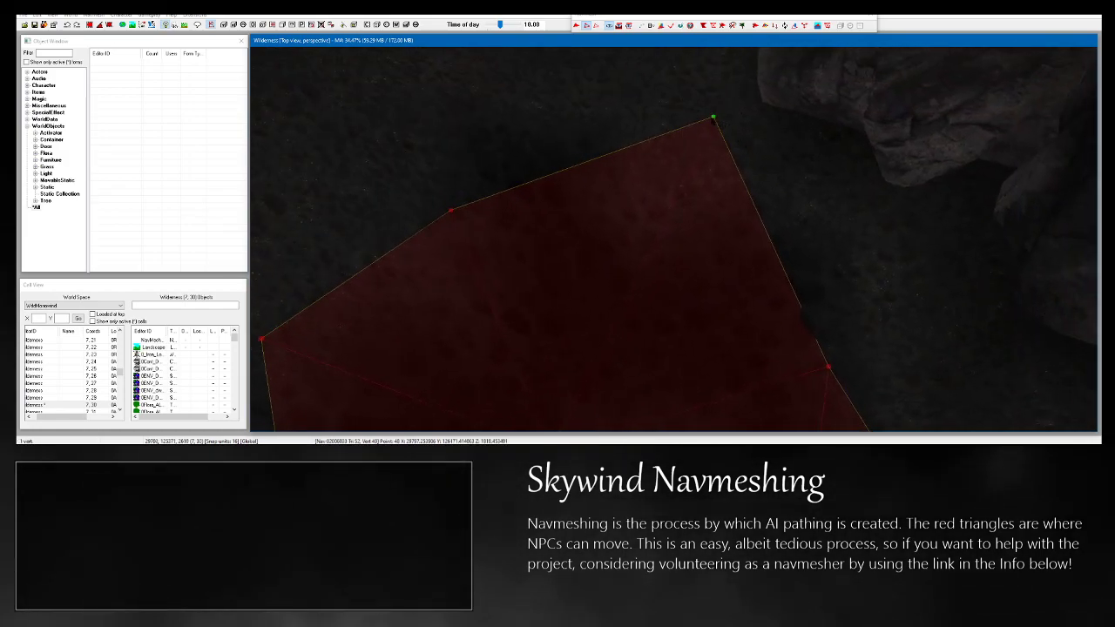
{"action": "left_click_drag", "start_coordinate": [714, 117], "coordinate": [704, 137]}
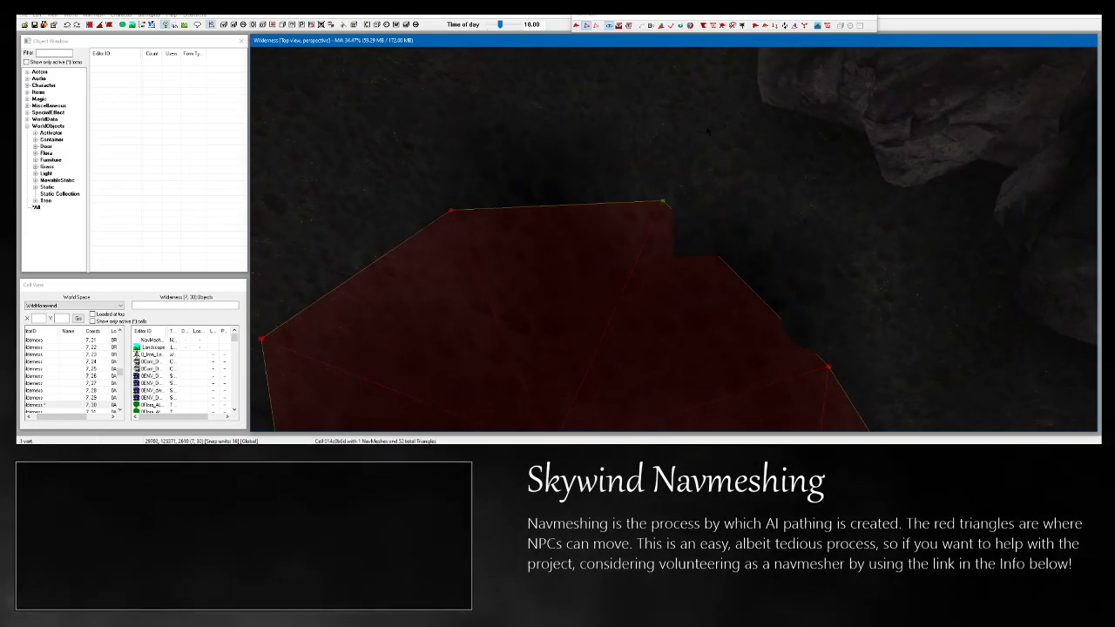
Extend the navmesh from its outer edge across the open ground toward the yellow border line near the spiky plants.
{"action": "middle_click_drag", "start_coordinate": [704, 138], "coordinate": [362, 110], "text": "shift"}
{"action": "middle_click_drag", "start_coordinate": [361, 110], "coordinate": [558, 221]}
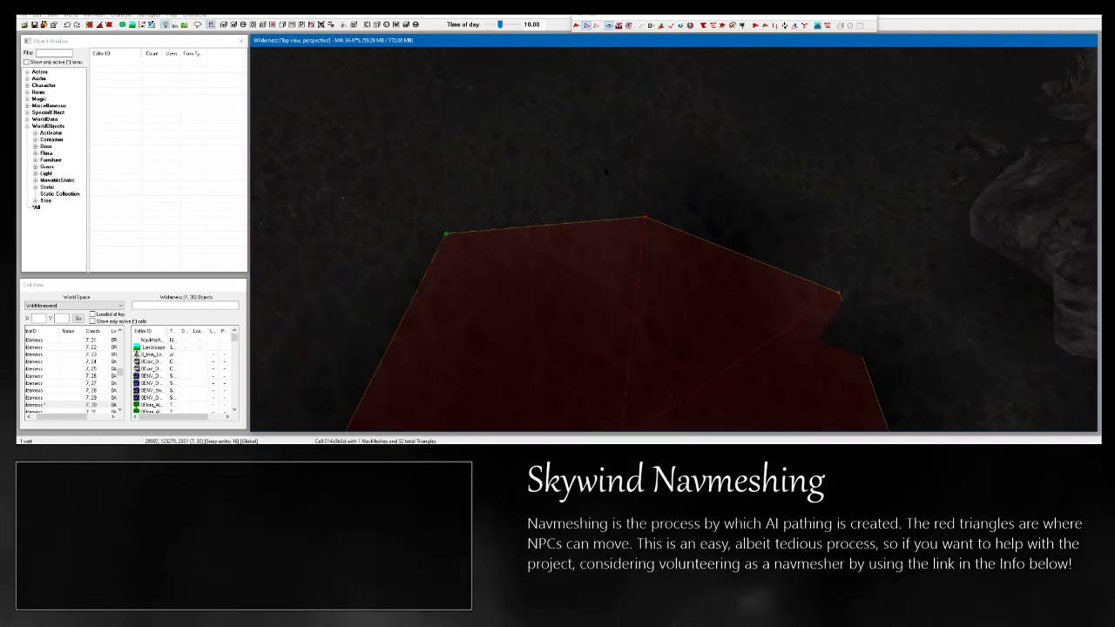
{"action": "left_click", "coordinate": [645, 217], "text": "ctrl"}
{"action": "middle_click_drag", "start_coordinate": [647, 215], "coordinate": [650, 192], "text": "shift"}
{"action": "right_click", "coordinate": [599, 98], "text": "ctrl"}
{"action": "right_click", "coordinate": [673, 182], "text": "ctrl"}
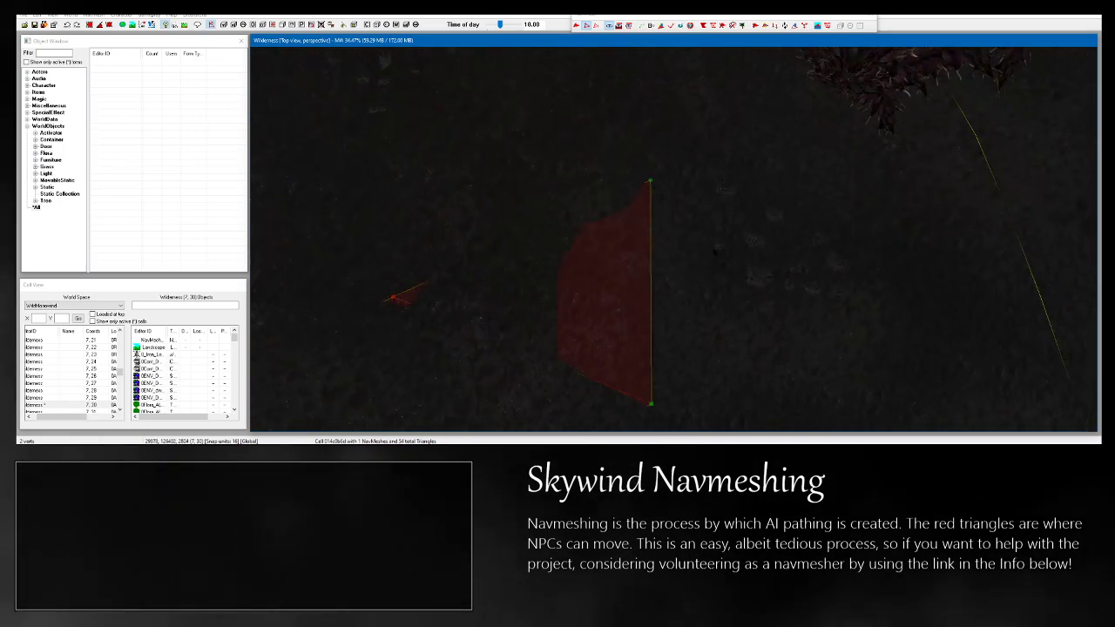
{"action": "right_click", "coordinate": [800, 325], "text": "ctrl"}
{"action": "middle_click_drag", "start_coordinate": [799, 325], "coordinate": [774, 238], "text": "shift"}
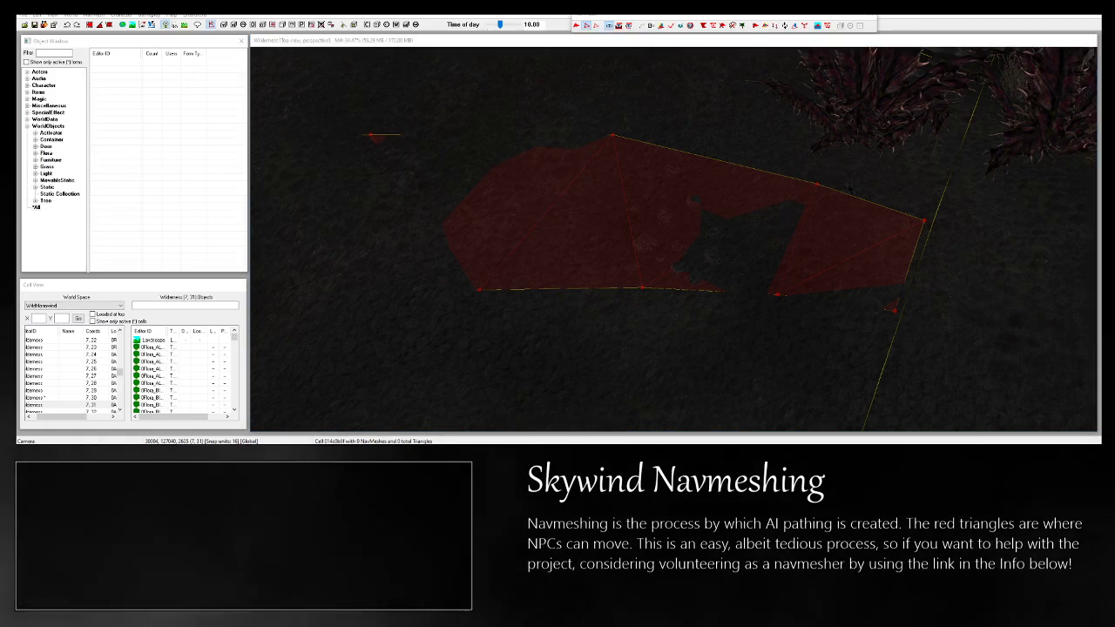
Extend the navmesh from its end edge between the spiky plants toward the large boulders.
{"action": "left_click", "coordinate": [923, 222]}
{"action": "left_click", "coordinate": [817, 185], "text": "ctrl"}
{"action": "middle_click_drag", "start_coordinate": [841, 209], "coordinate": [834, 275], "text": "shift"}
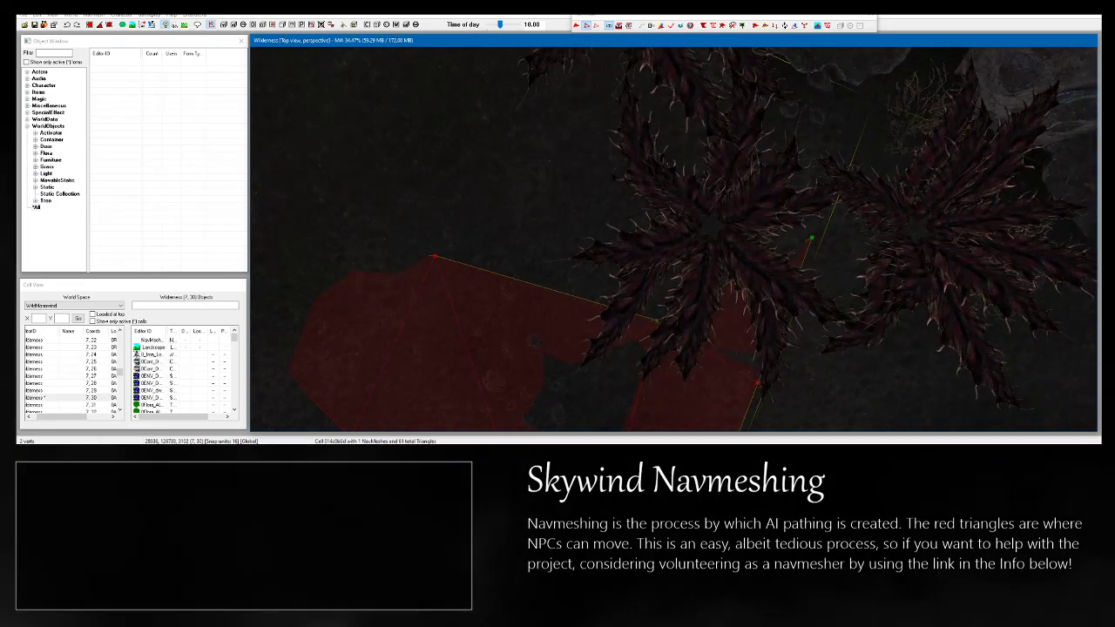
{"action": "mouse_move", "coordinate": [686, 155]}
{"action": "middle_mouse_down"}
{"action": "mouse_move", "coordinate": [661, 189]}
{"action": "mouse_move", "coordinate": [517, 264]}
{"action": "middle_mouse_up"}
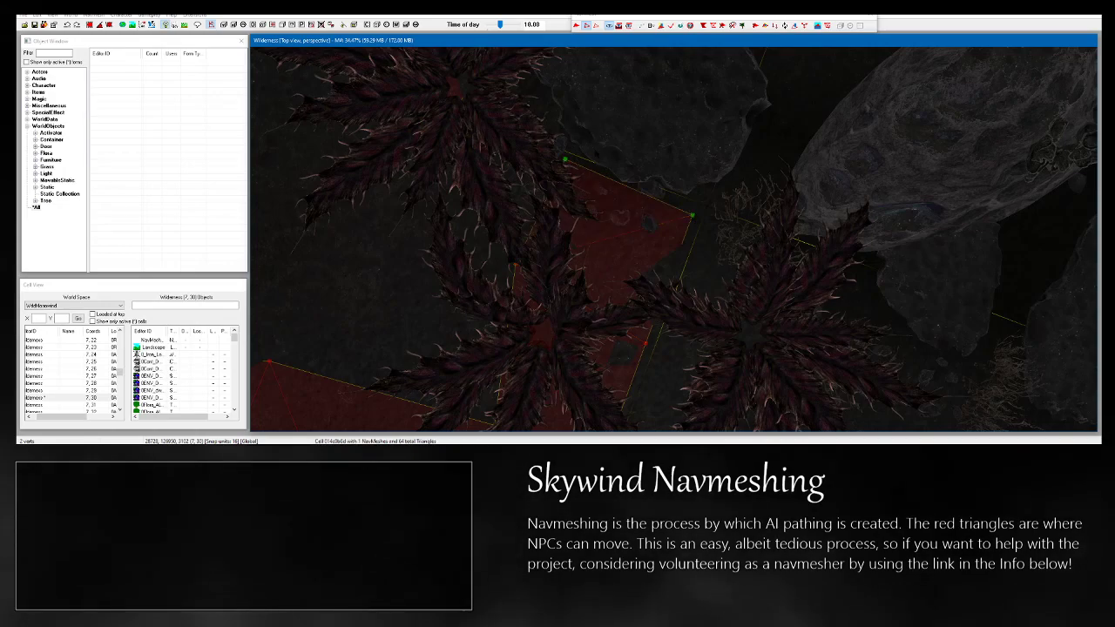
Move the navmesh vertices beside the rock and along the neighbouring plants onto the yellow cell border line.
{"action": "middle_click_drag", "start_coordinate": [673, 240], "coordinate": [557, 239], "text": "shift"}
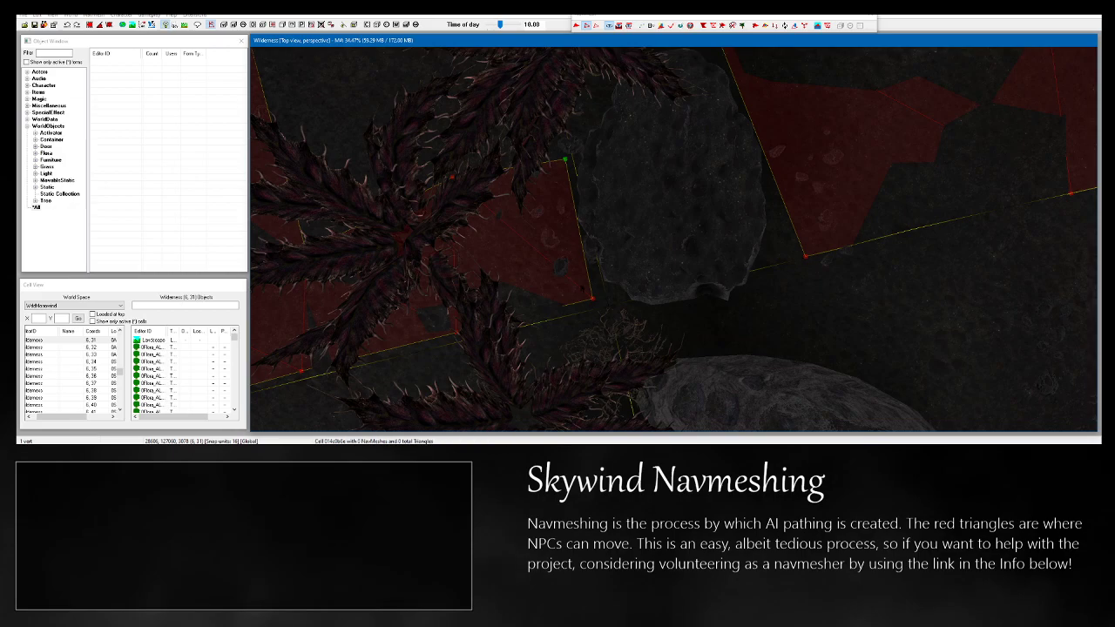
{"action": "left_click_drag", "start_coordinate": [592, 299], "coordinate": [606, 315]}
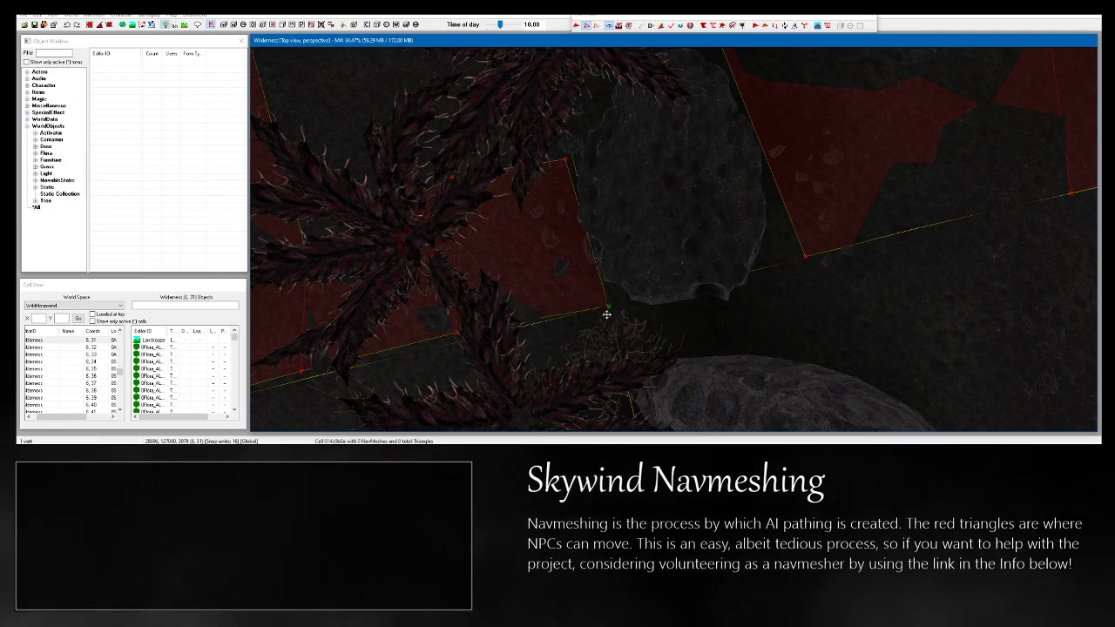
{"action": "middle_click_drag", "start_coordinate": [608, 312], "coordinate": [883, 153]}
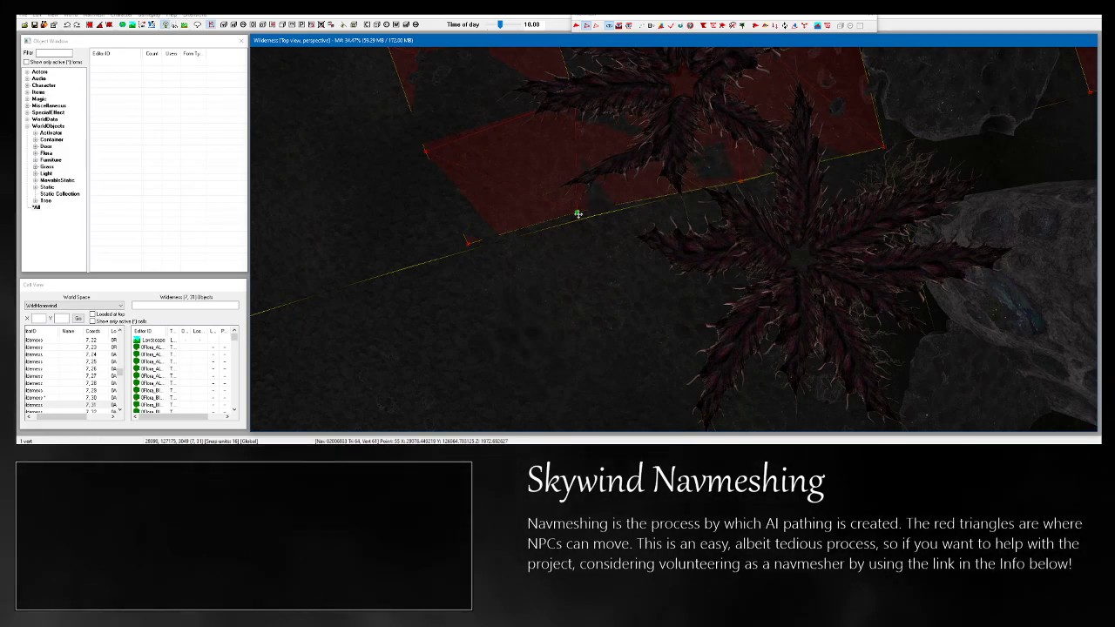
{"action": "left_click_drag", "start_coordinate": [577, 213], "coordinate": [583, 226]}
{"action": "middle_click_drag", "start_coordinate": [584, 228], "coordinate": [468, 197], "text": "shift"}
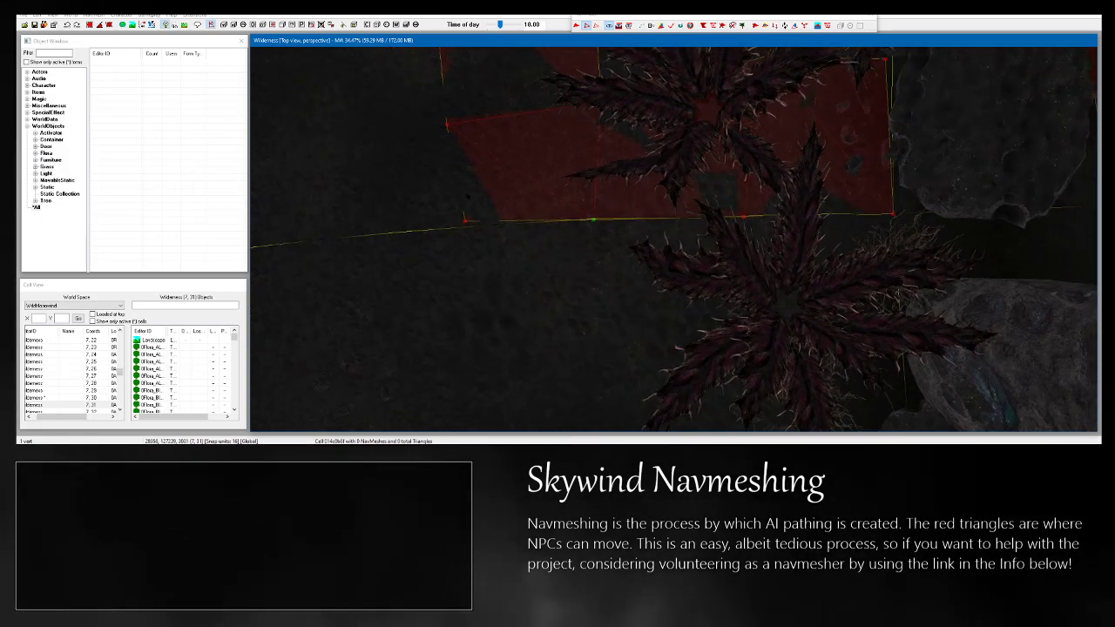
{"action": "left_click_drag", "start_coordinate": [462, 220], "coordinate": [461, 234]}
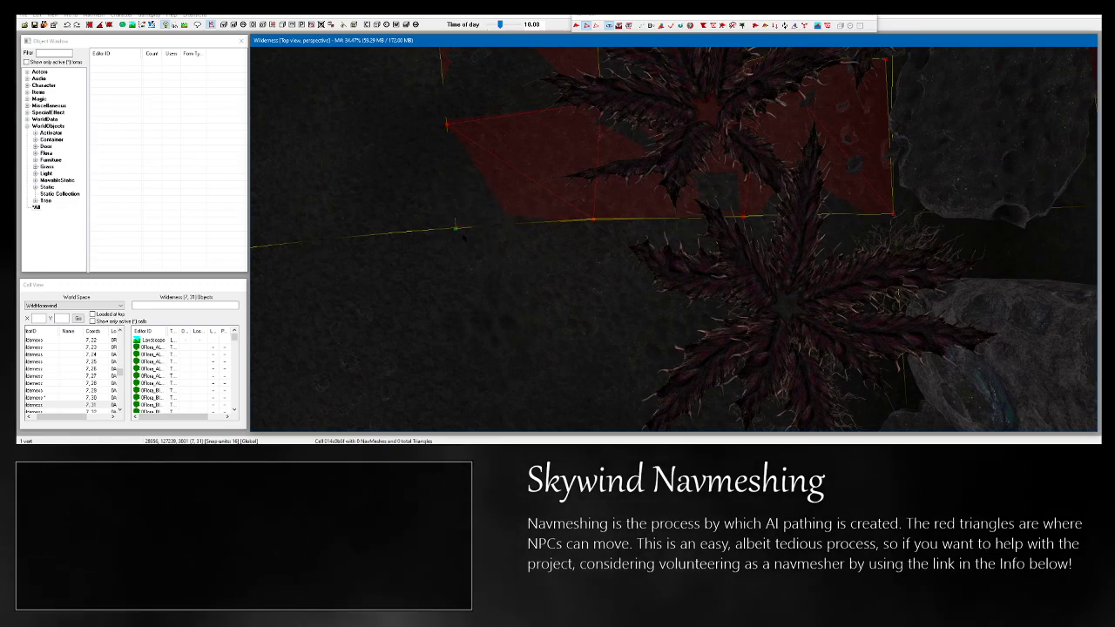
{"action": "middle_click_drag", "start_coordinate": [464, 238], "coordinate": [245, 409]}
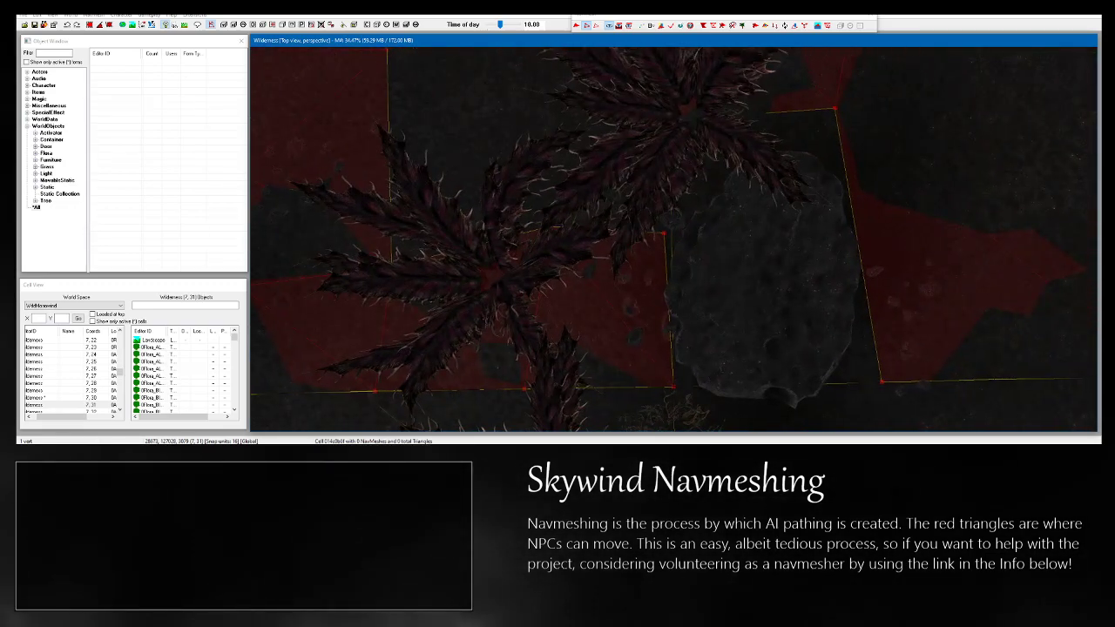
Extend the navmesh with new triangles from the selected edge vertices past the thorny plants into the open ground.
{"action": "middle_click_drag", "start_coordinate": [664, 234], "coordinate": [653, 336]}
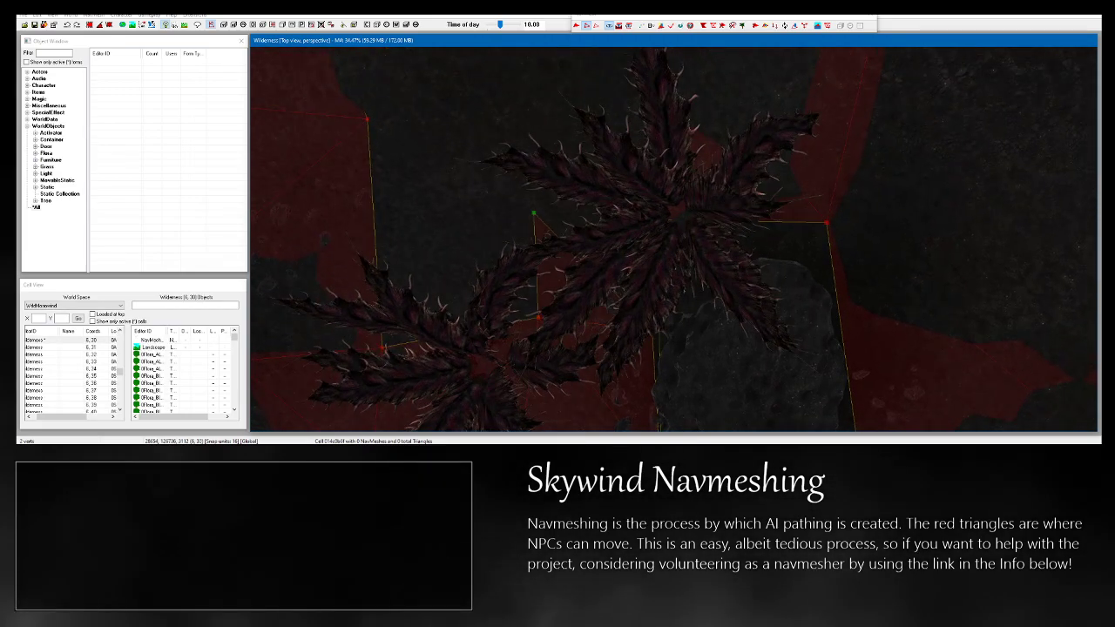
{"action": "right_click", "coordinate": [634, 214], "text": "ctrl"}
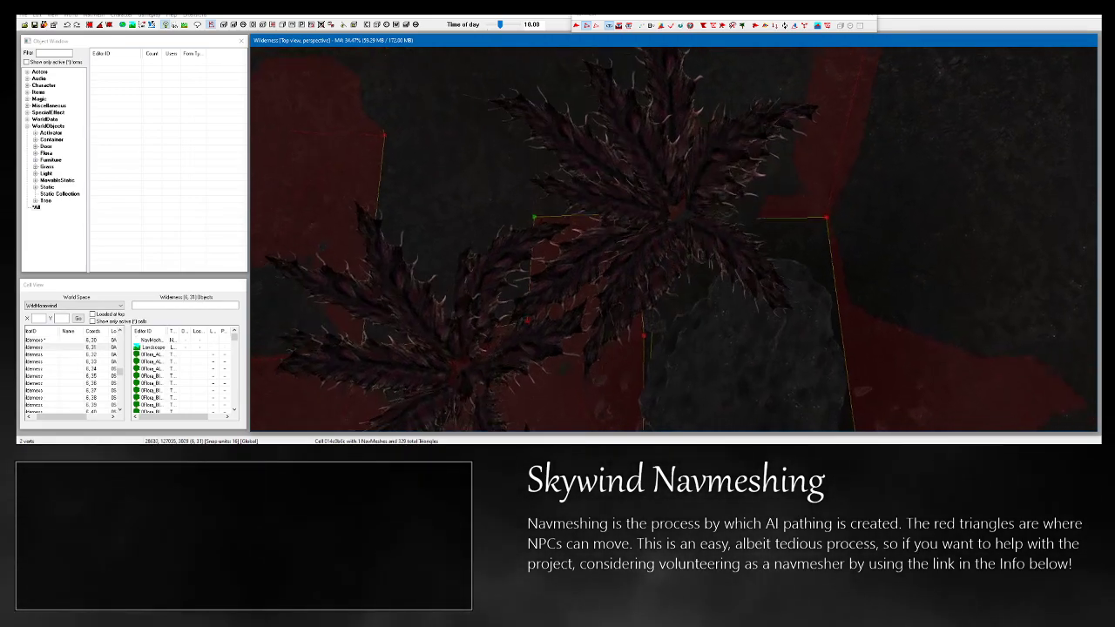
{"action": "middle_click_drag", "start_coordinate": [634, 214], "coordinate": [967, 248], "text": "shift"}
{"action": "middle_click_drag", "start_coordinate": [688, 173], "coordinate": [710, 197], "text": "shift"}
{"action": "right_click", "coordinate": [675, 201], "text": "ctrl"}
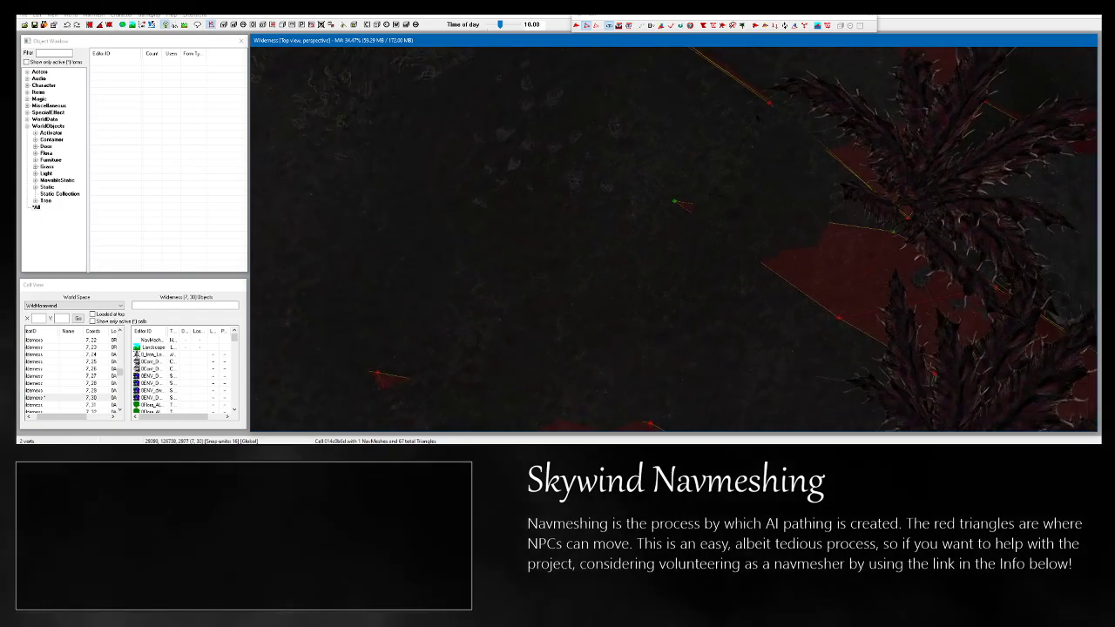
Continue the navmesh strip with more triangles across the open ground along the cell border.
{"action": "middle_click_drag", "start_coordinate": [764, 115], "coordinate": [786, 141]}
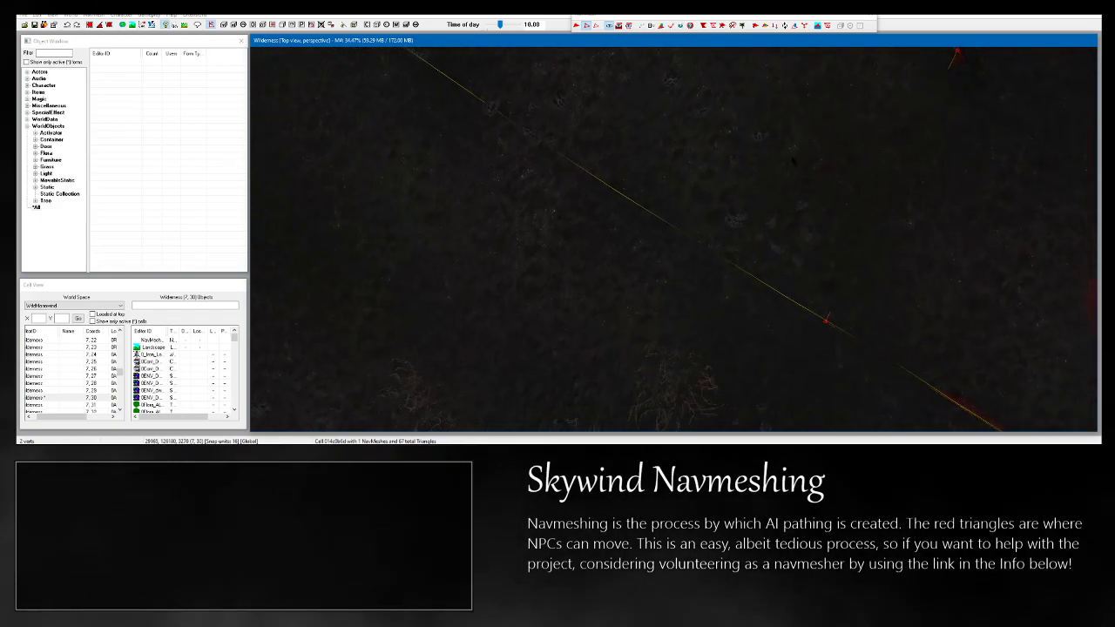
{"action": "middle_click_drag", "start_coordinate": [719, 369], "coordinate": [688, 248]}
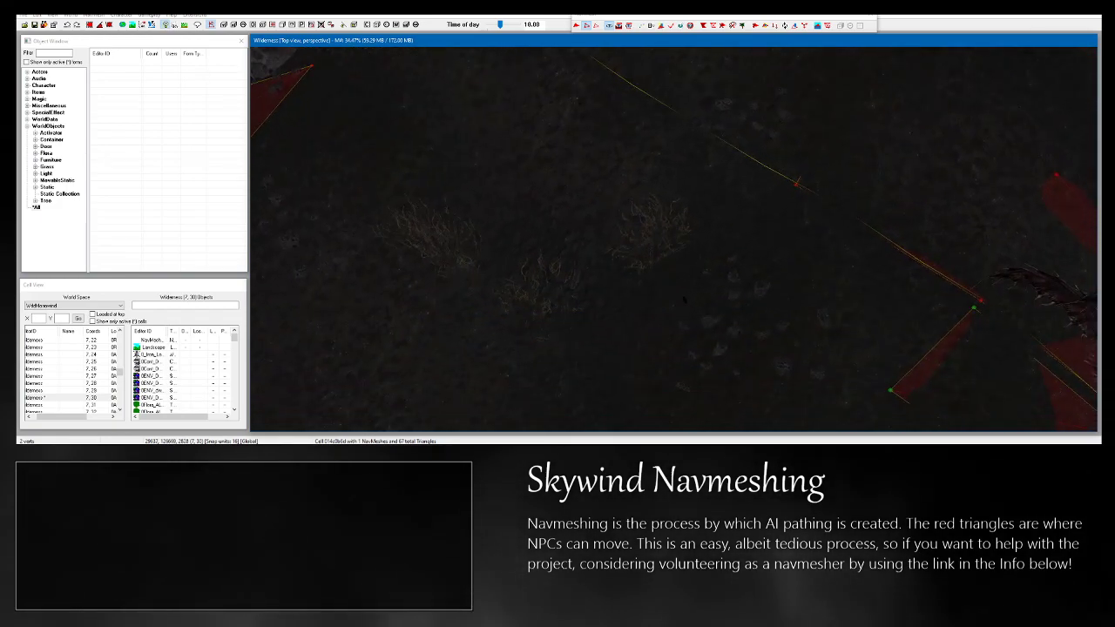
{"action": "right_click", "coordinate": [684, 297], "text": "ctrl"}
{"action": "right_click", "coordinate": [796, 188], "text": "ctrl"}
{"action": "middle_click_drag", "start_coordinate": [796, 188], "coordinate": [754, 246], "text": "shift"}
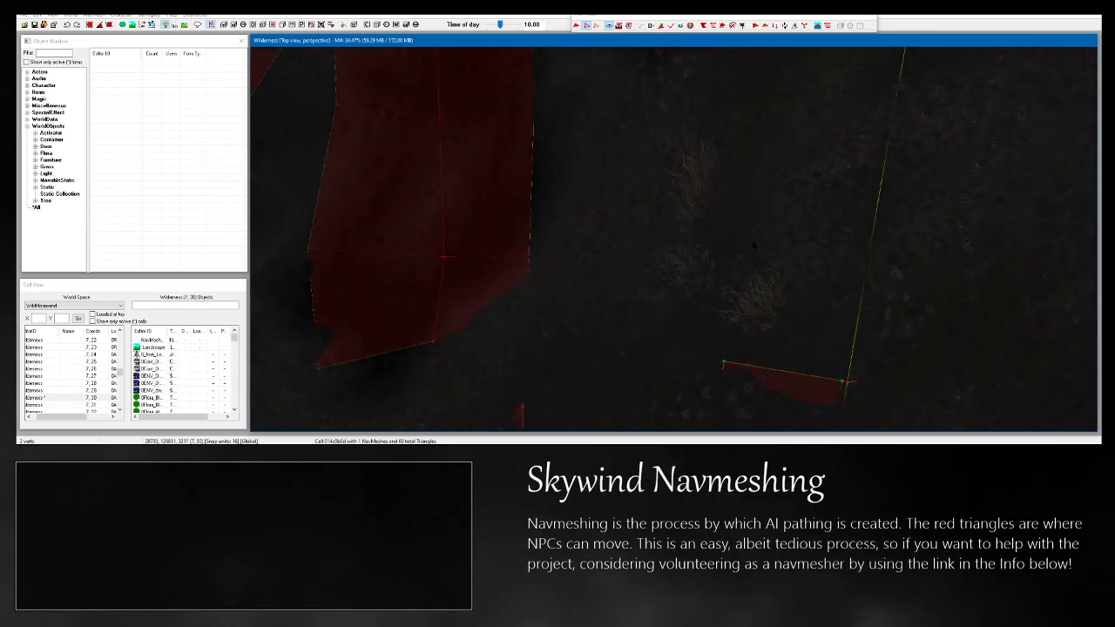
{"action": "middle_click_drag", "start_coordinate": [774, 159], "coordinate": [777, 132], "text": "shift"}
{"action": "middle_click_drag", "start_coordinate": [771, 155], "coordinate": [793, 253], "text": "shift"}
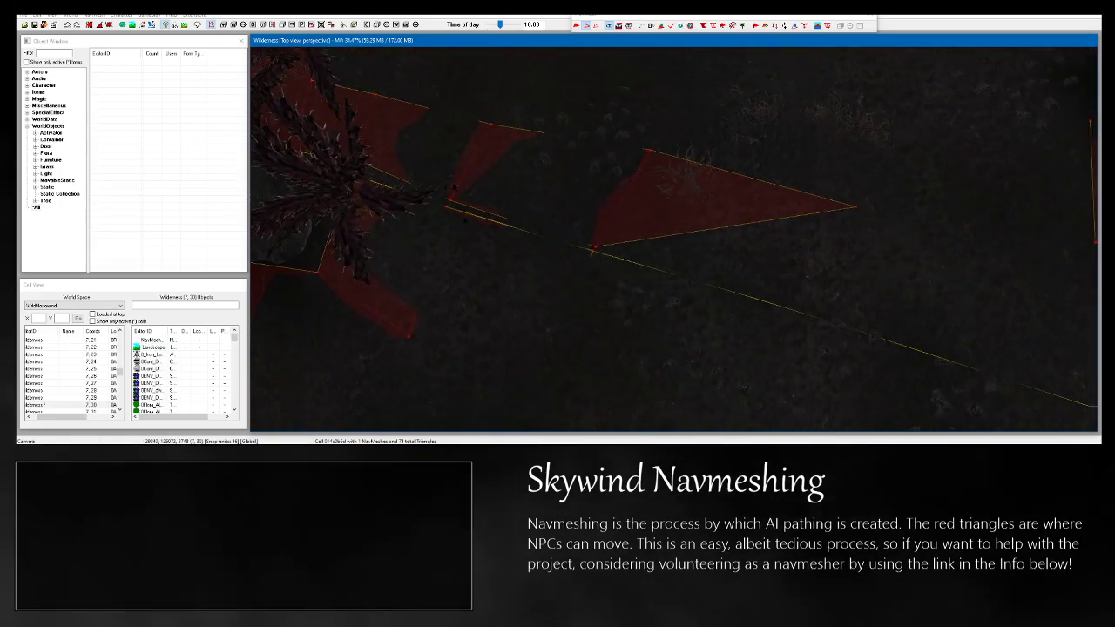
Move the border vertex at the thorny leaf's tip onto the adjacent cell's matching vertex.
{"action": "middle_click_drag", "start_coordinate": [452, 193], "coordinate": [668, 232]}
{"action": "scroll", "coordinate": [668, 233], "scroll_direction": "up", "scroll_amount": 12}
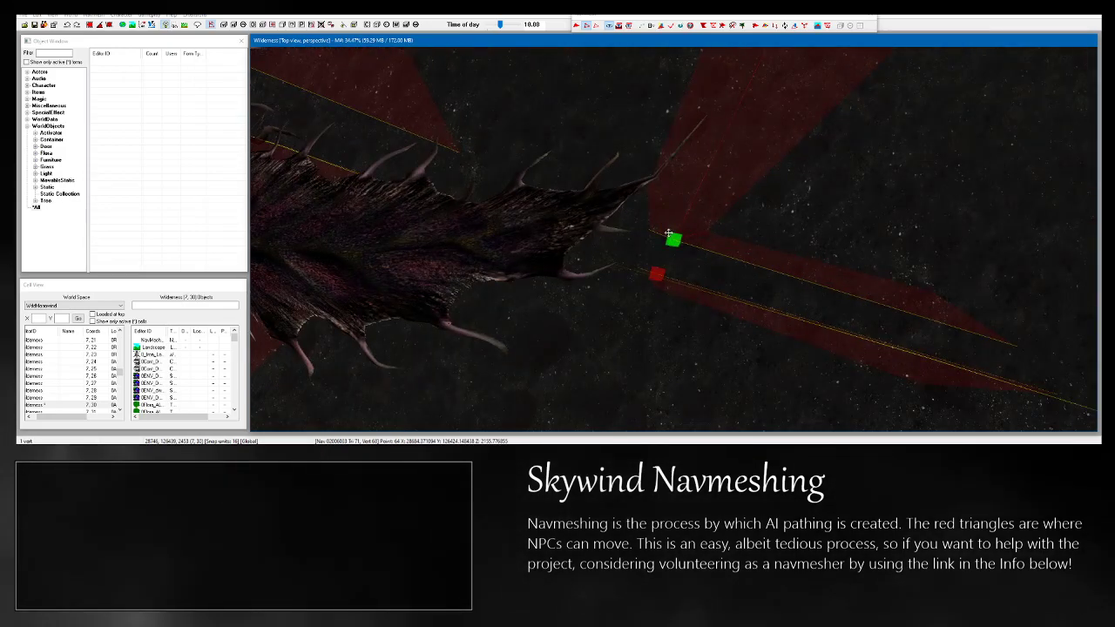
{"action": "left_click_drag", "start_coordinate": [674, 234], "coordinate": [659, 274]}
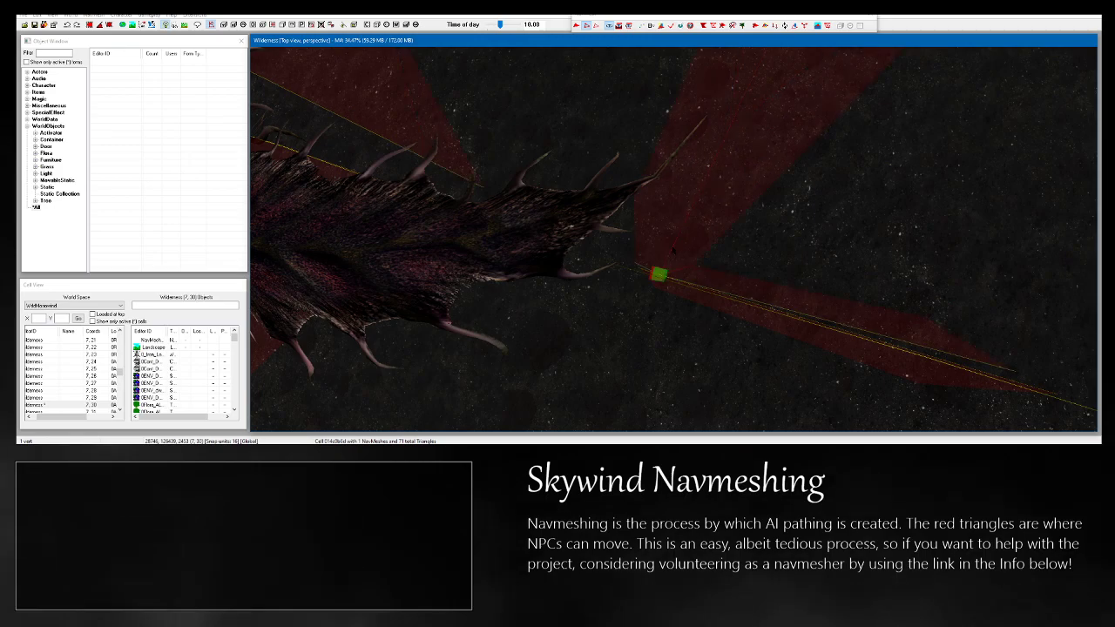
{"action": "middle_click_drag", "start_coordinate": [659, 274], "coordinate": [857, 288]}
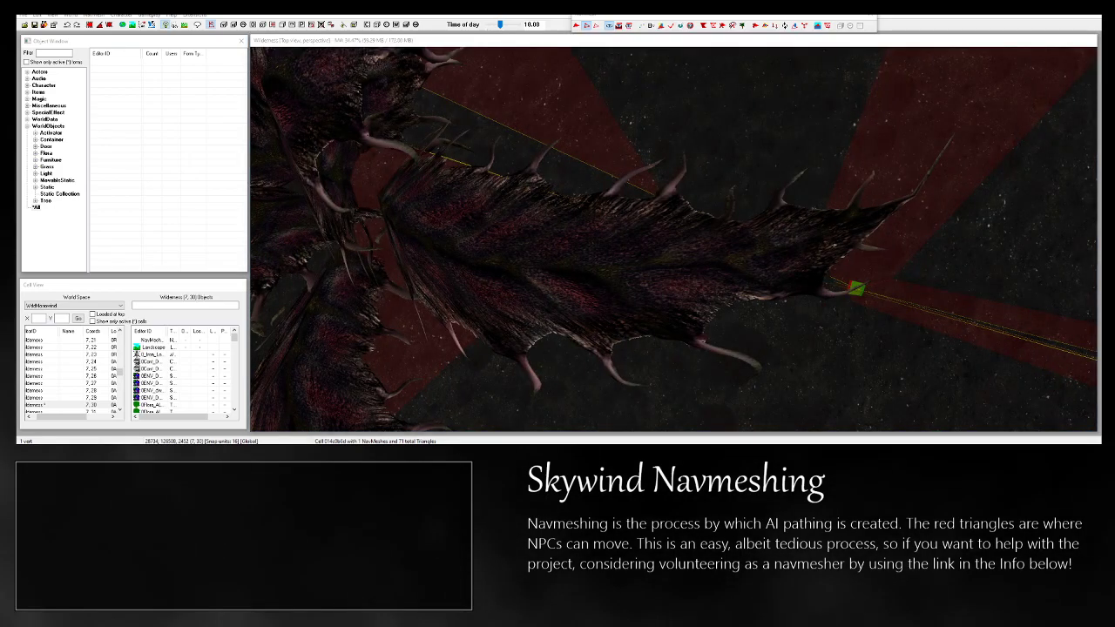
Show the navmesh through the plants and move the vertices beneath the thorny plant onto the cell border line.
{"action": "middle_click_drag", "start_coordinate": [397, 113], "coordinate": [666, 262]}
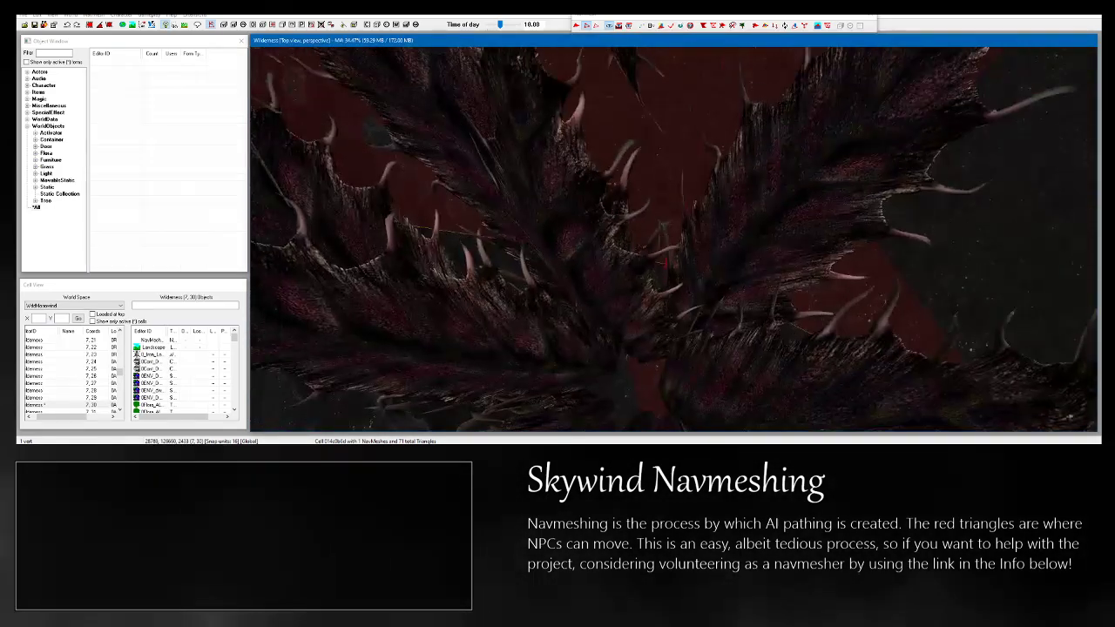
{"action": "left_click", "coordinate": [619, 26]}
{"action": "left_click", "coordinate": [664, 283]}
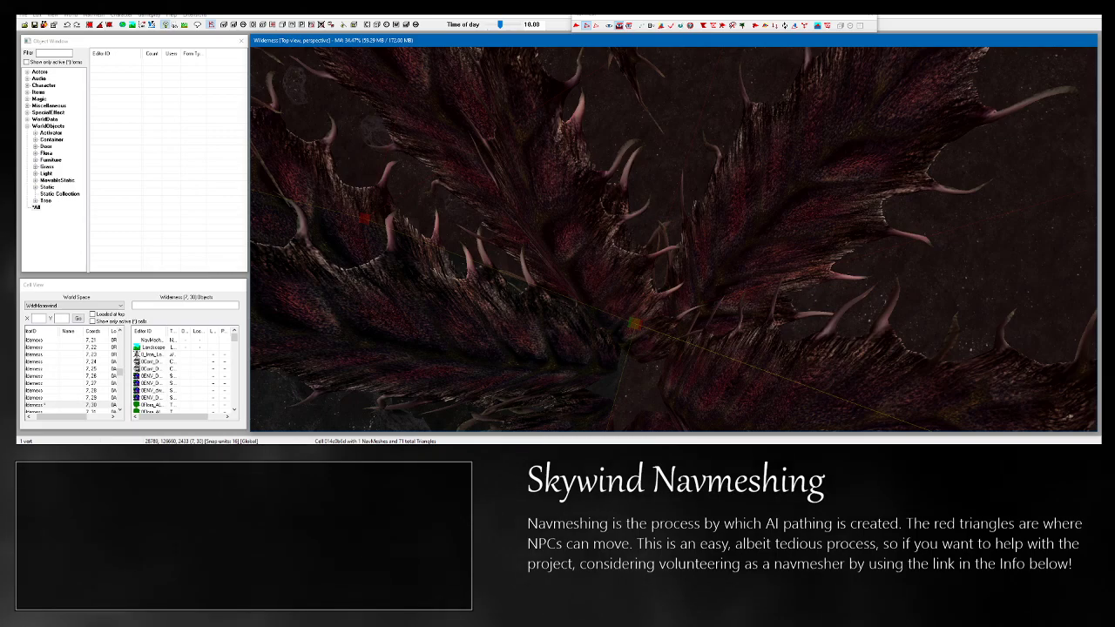
{"action": "scroll", "coordinate": [549, 209], "scroll_direction": "down", "scroll_amount": 5}
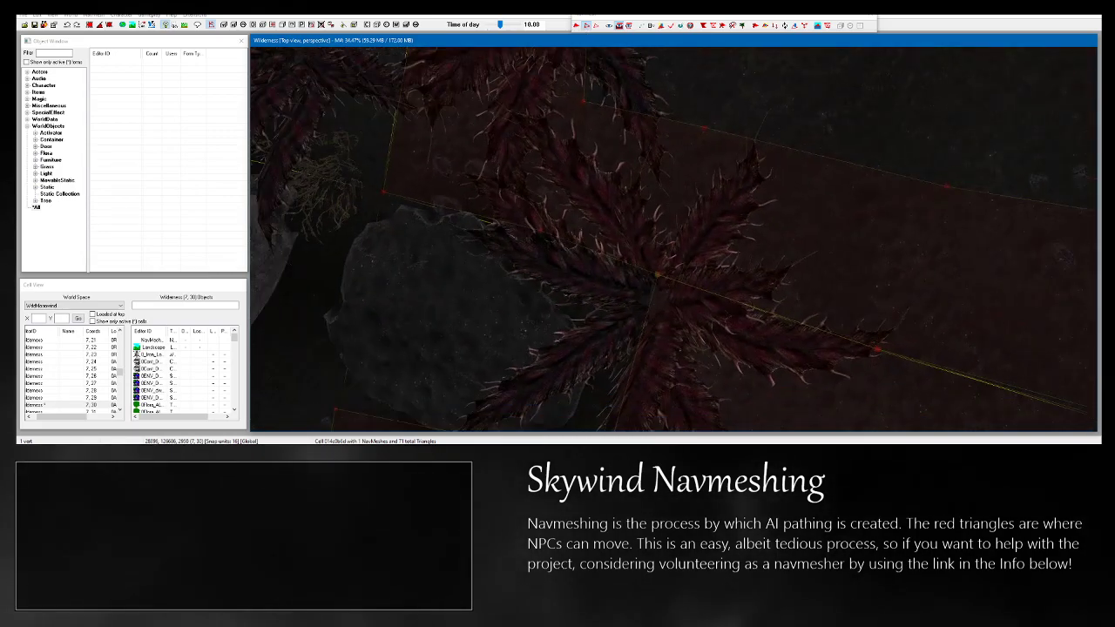
{"action": "left_click_drag", "start_coordinate": [517, 219], "coordinate": [540, 237]}
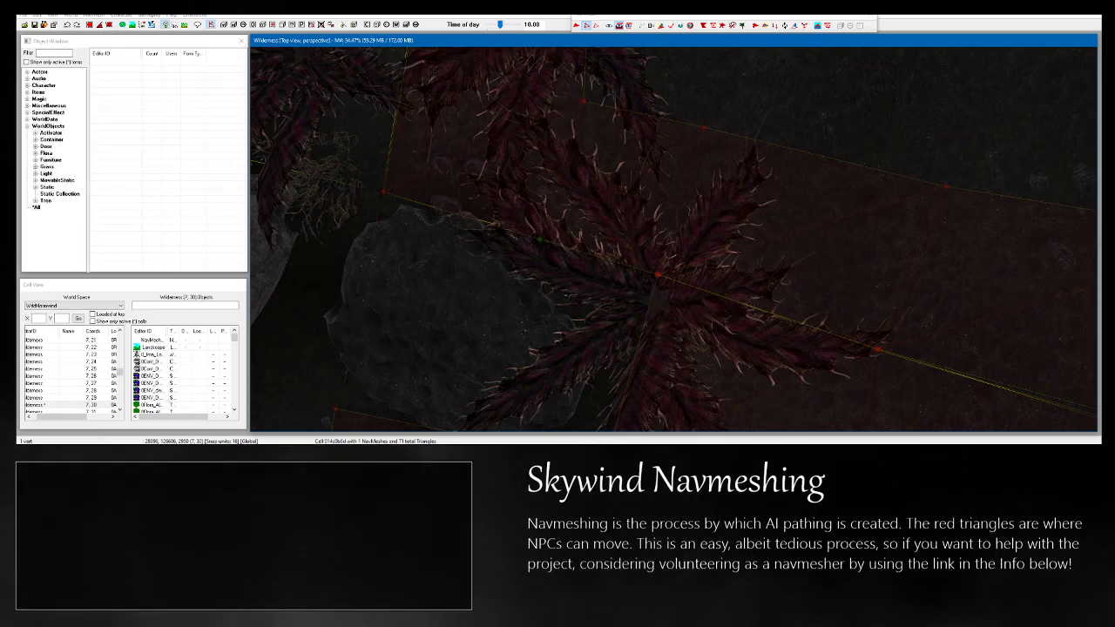
Align the border vertex at the far corner of the strip with the neighbouring navmesh's corner vertex.
{"action": "middle_click_drag", "start_coordinate": [878, 349], "coordinate": [299, 184]}
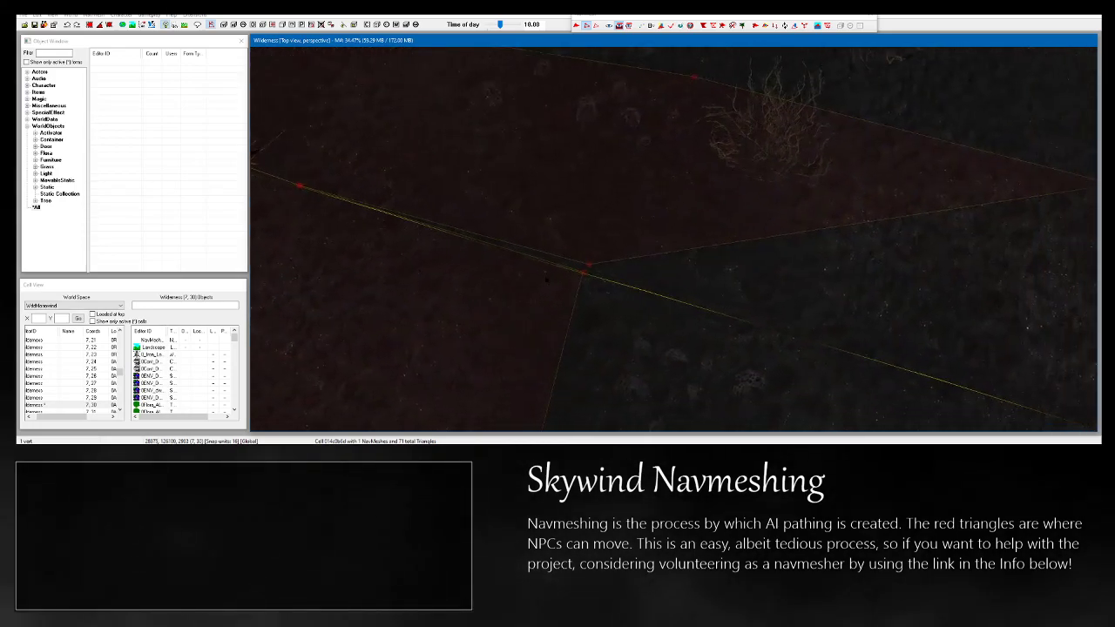
{"action": "left_click_drag", "start_coordinate": [589, 267], "coordinate": [584, 273]}
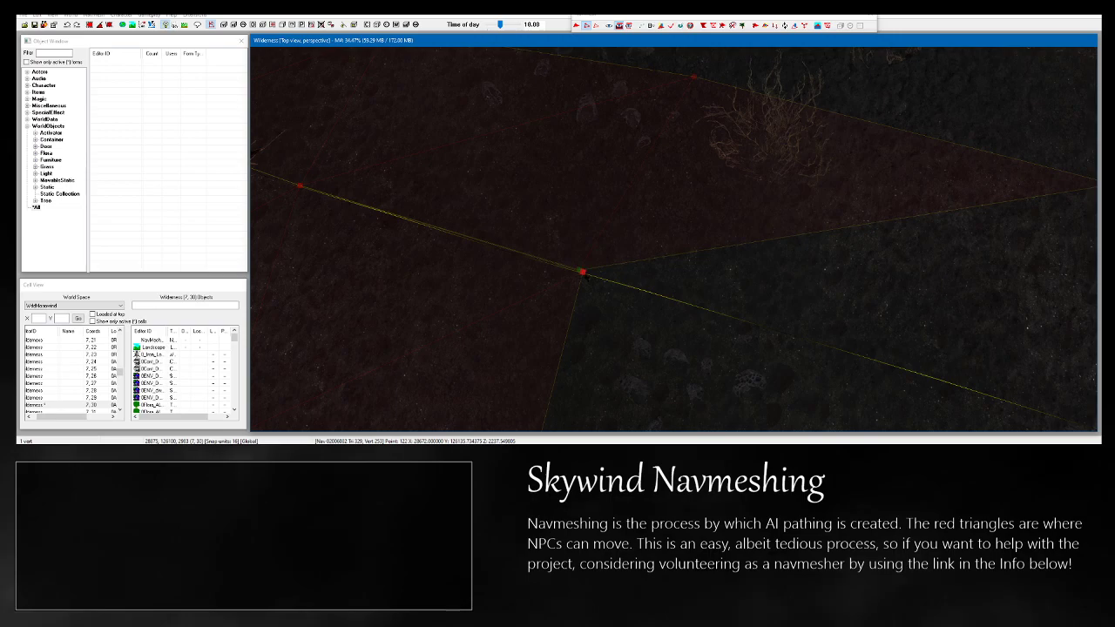
{"action": "left_click", "coordinate": [582, 281]}
{"action": "scroll", "coordinate": [583, 287], "scroll_direction": "down", "scroll_amount": 3}
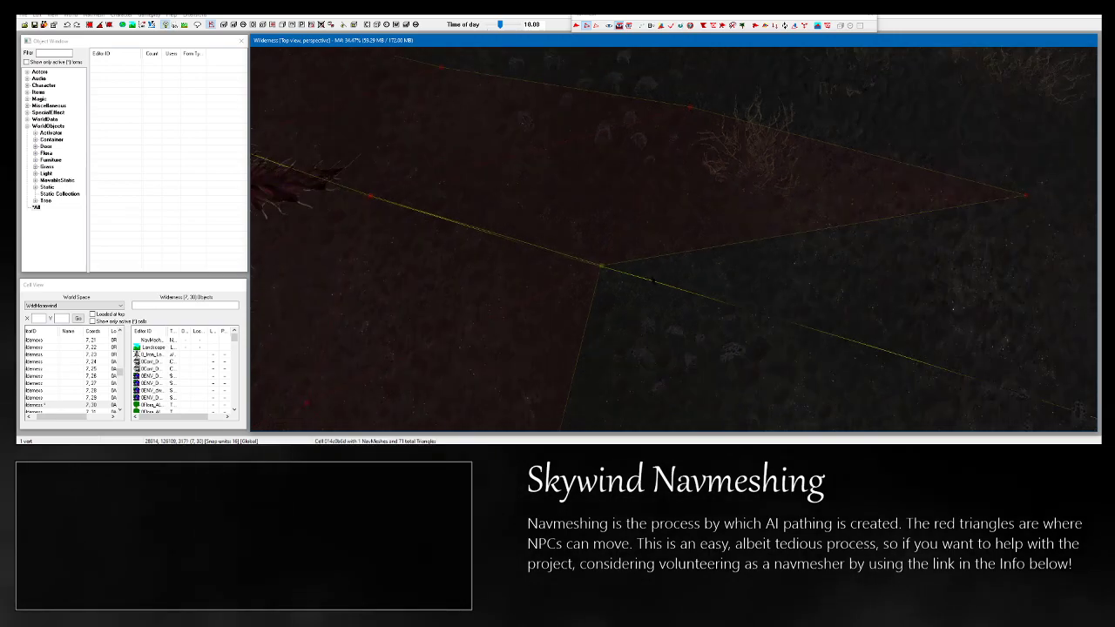
Add a navmesh triangle over the dry shrubs, built from the two vertices at the strip's pointed end.
{"action": "middle_click_drag", "start_coordinate": [945, 197], "coordinate": [653, 338]}
{"action": "left_click_drag", "start_coordinate": [615, 297], "coordinate": [706, 402]}
{"action": "middle_click_drag", "start_coordinate": [706, 402], "coordinate": [689, 375], "text": "shift"}
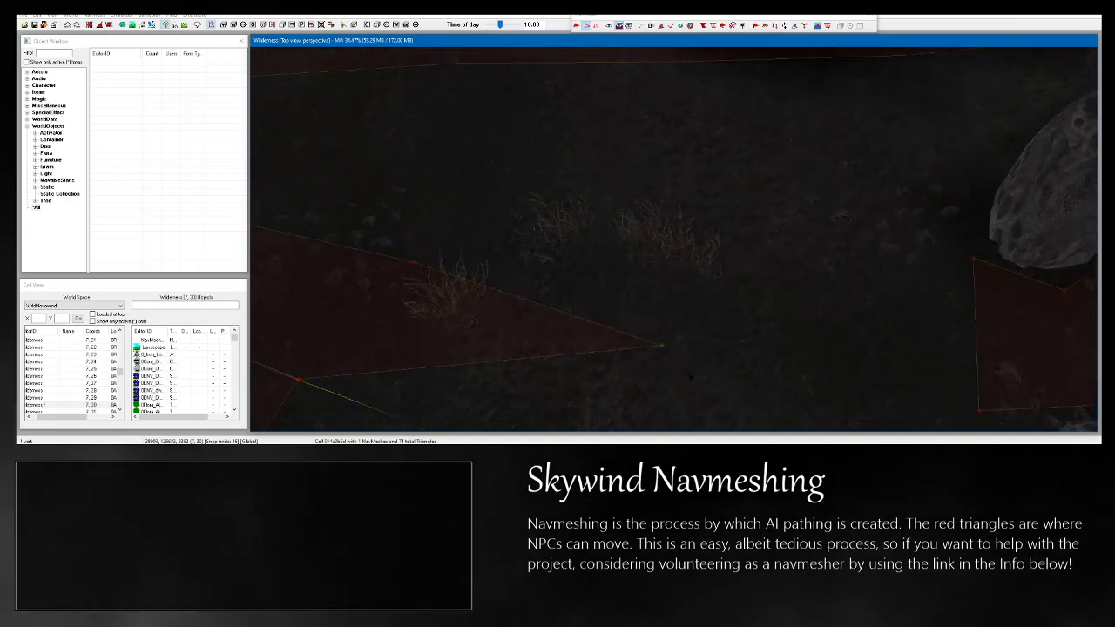
{"action": "left_click_drag", "start_coordinate": [402, 234], "coordinate": [435, 277]}
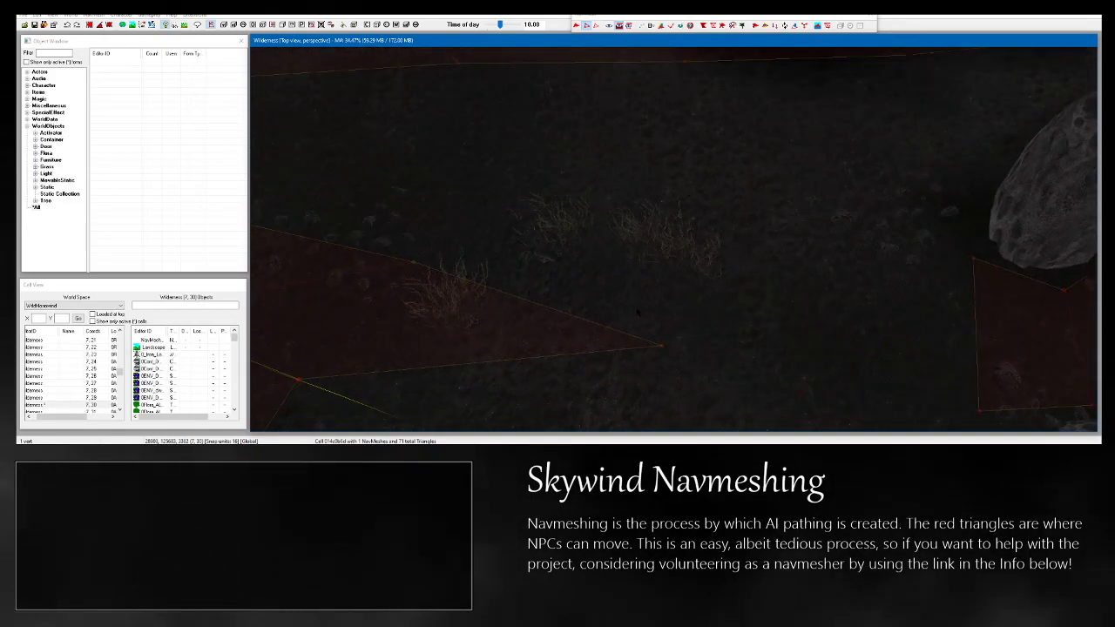
{"action": "middle_click_drag", "start_coordinate": [432, 281], "coordinate": [455, 315], "text": "shift"}
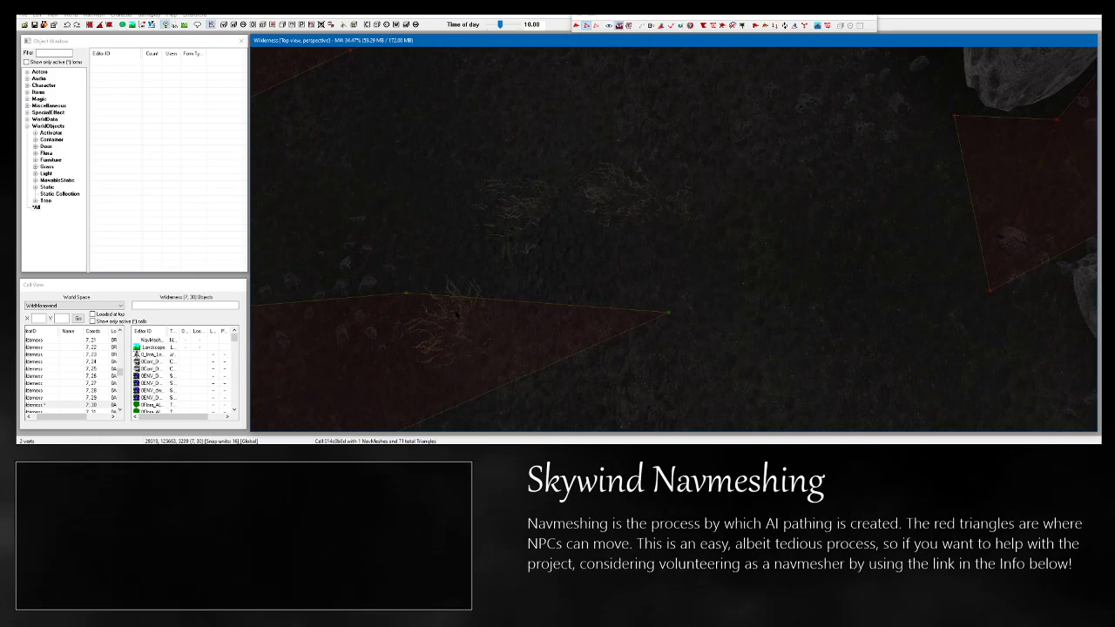
{"action": "middle_click_drag", "start_coordinate": [588, 247], "coordinate": [626, 242], "text": "shift"}
{"action": "right_click", "coordinate": [719, 173], "text": "ctrl"}
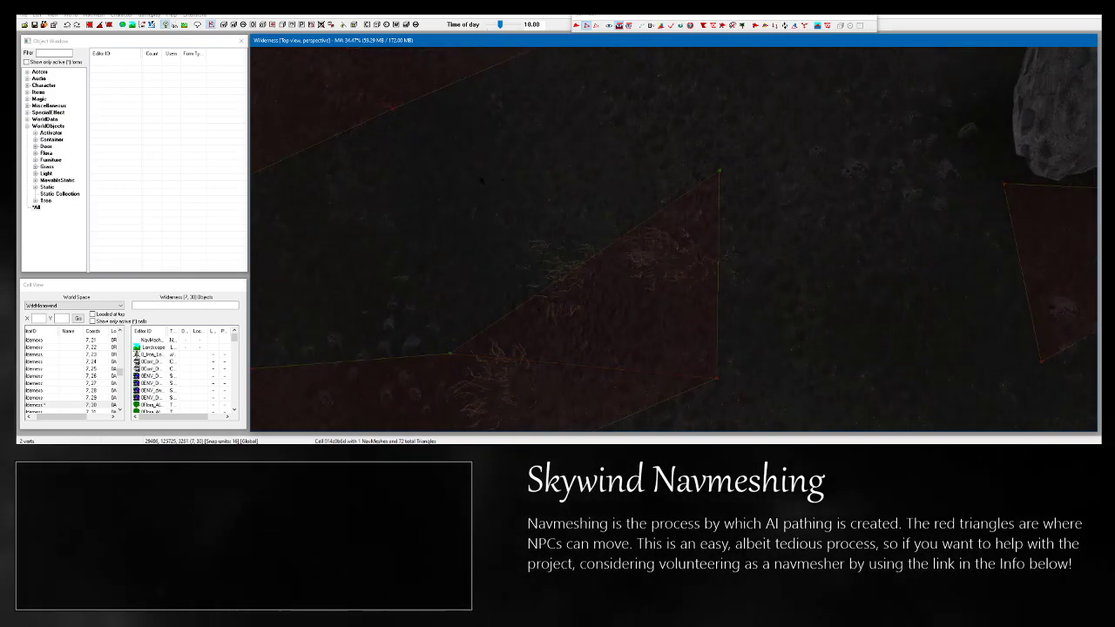
Add another triangle beside the one over the shrubs and bridge this section to the neighbouring navmesh strip.
{"action": "right_click", "coordinate": [430, 183], "text": "ctrl"}
{"action": "middle_click_drag", "start_coordinate": [432, 184], "coordinate": [470, 304]}
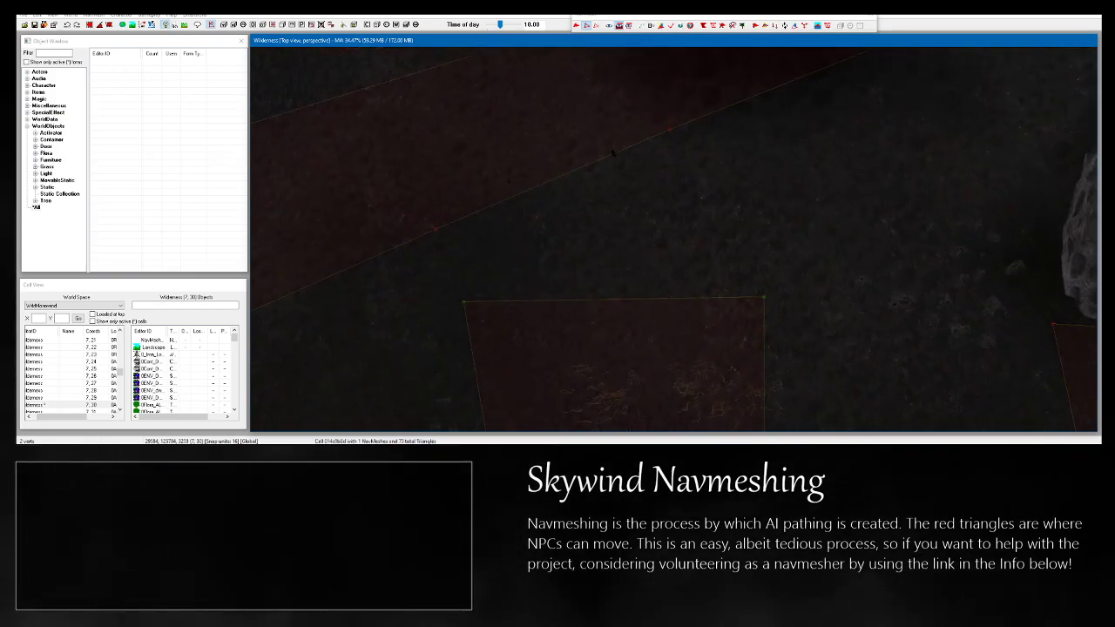
{"action": "key", "text": "f"}
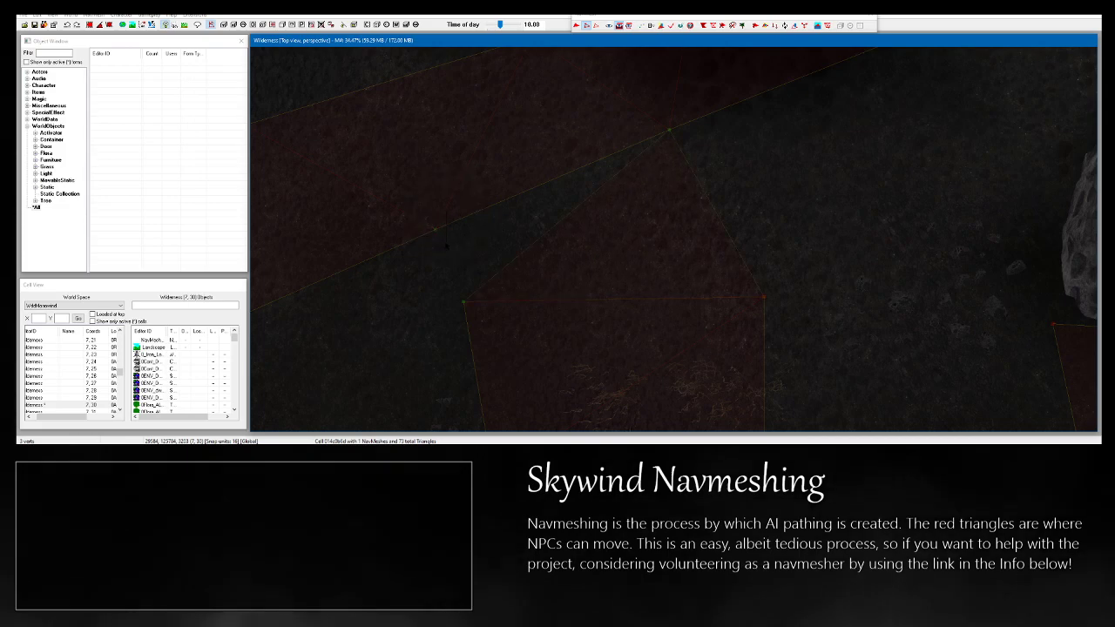
{"action": "middle_click_drag", "start_coordinate": [447, 247], "coordinate": [689, 316]}
{"action": "middle_click_drag", "start_coordinate": [402, 96], "coordinate": [546, 246]}
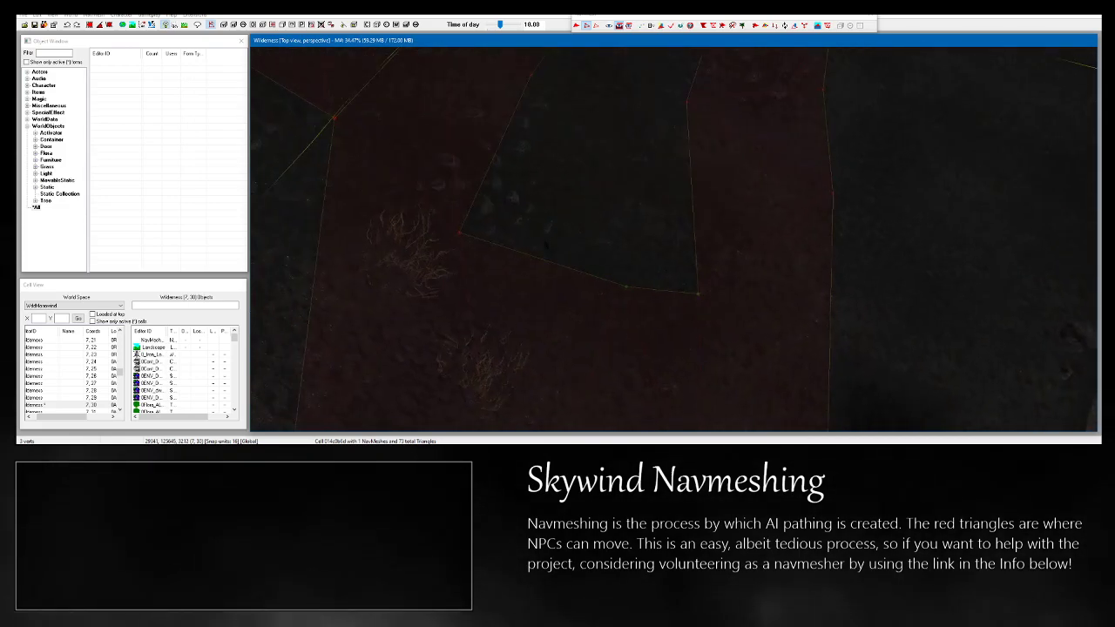
Extend the navmesh with triangles through the bare gap between the two strips, from its blunt end towards the thorny plants.
{"action": "left_click_drag", "start_coordinate": [590, 234], "coordinate": [650, 304]}
{"action": "middle_click_drag", "start_coordinate": [650, 304], "coordinate": [668, 297], "text": "shift"}
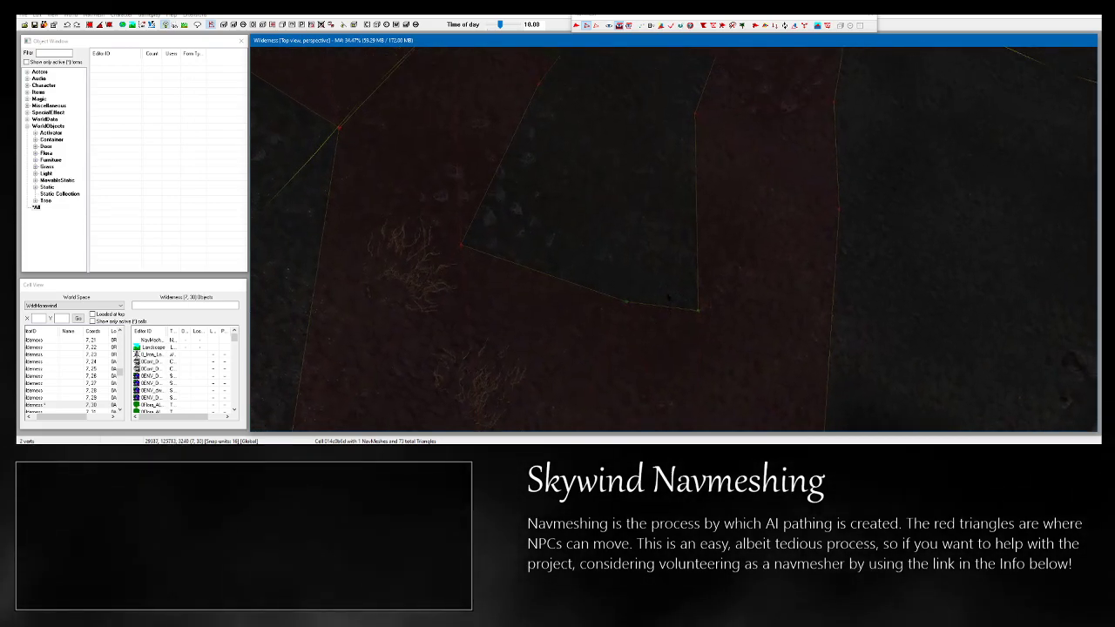
{"action": "middle_click_drag", "start_coordinate": [622, 140], "coordinate": [625, 186]}
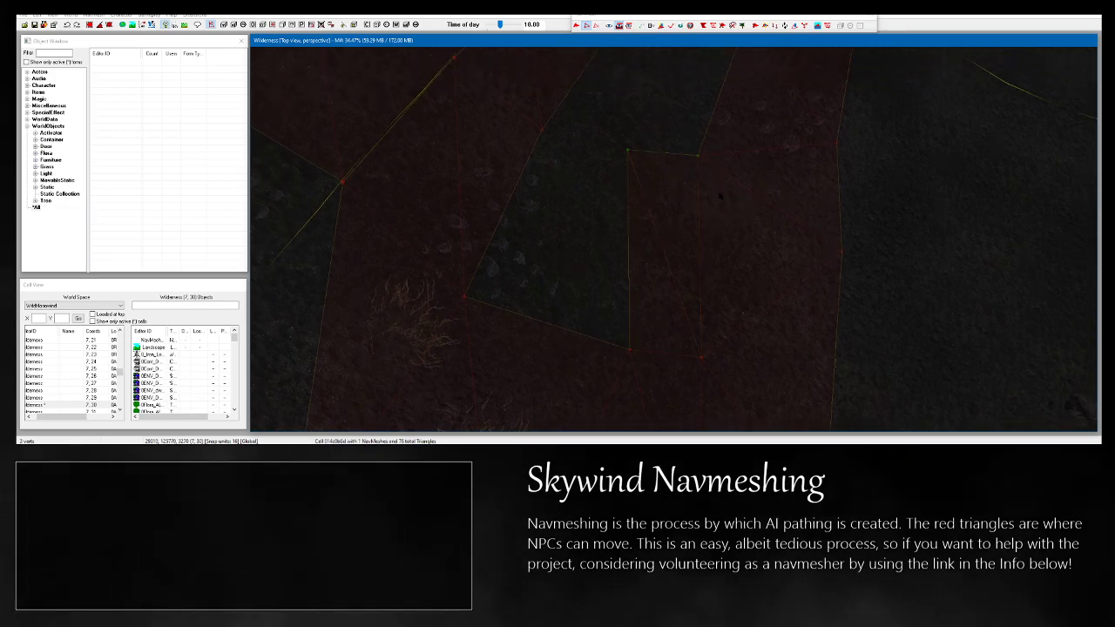
{"action": "middle_click_drag", "start_coordinate": [698, 156], "coordinate": [611, 359]}
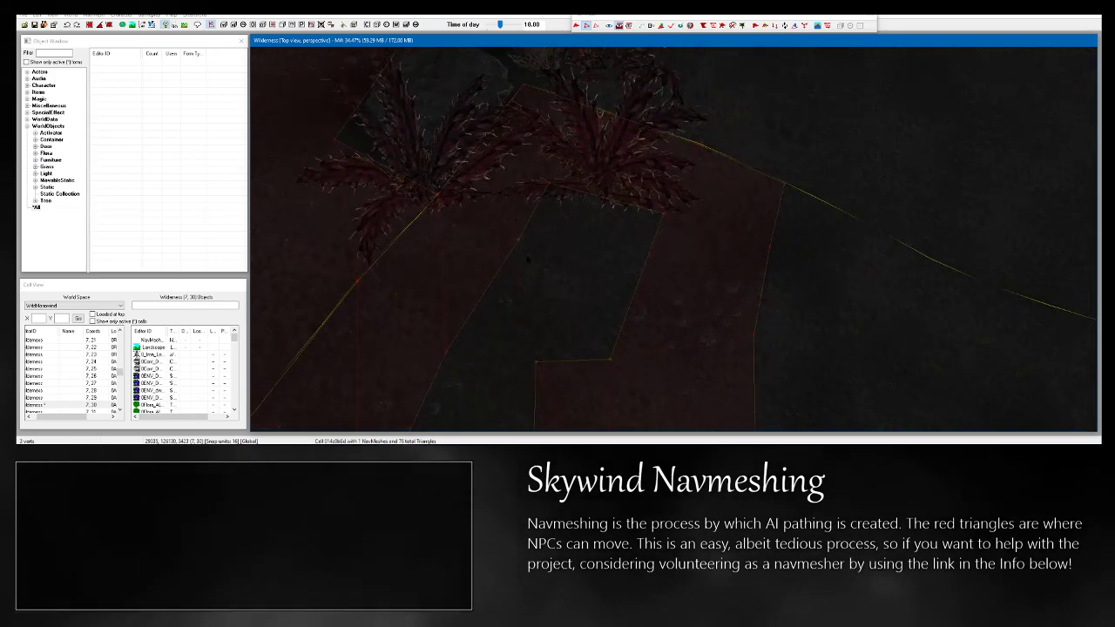
{"action": "left_click_drag", "start_coordinate": [650, 191], "coordinate": [688, 245], "text": "ctrl"}
{"action": "key", "text": "a"}
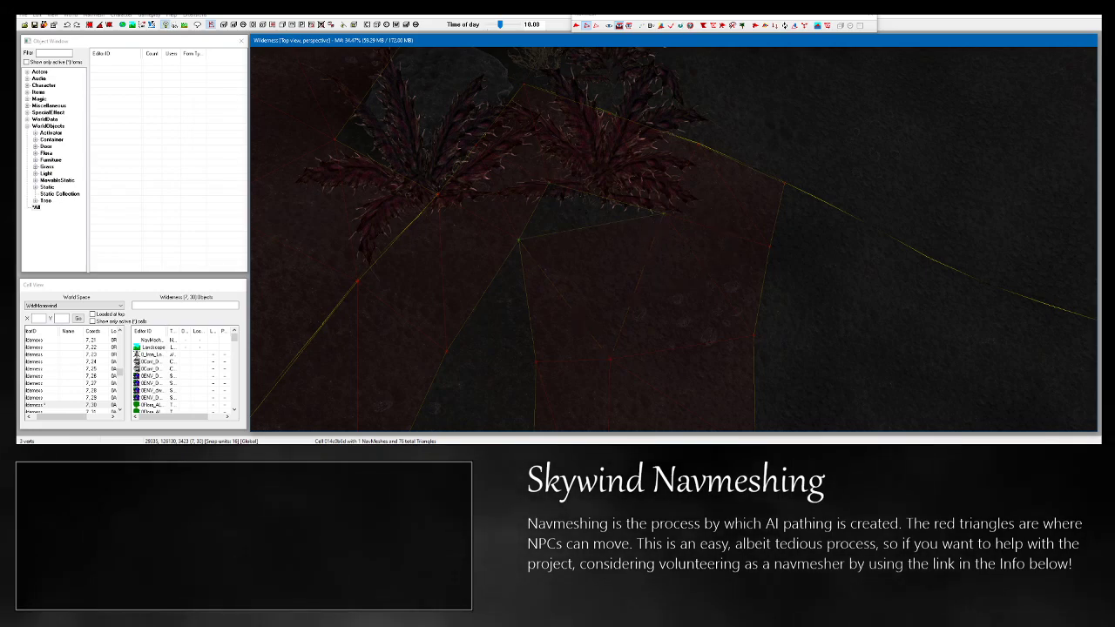
Fill the wedge below the thorny plants with a triangle and close the remaining hole between the strips.
{"action": "middle_click_drag", "start_coordinate": [433, 318], "coordinate": [489, 212]}
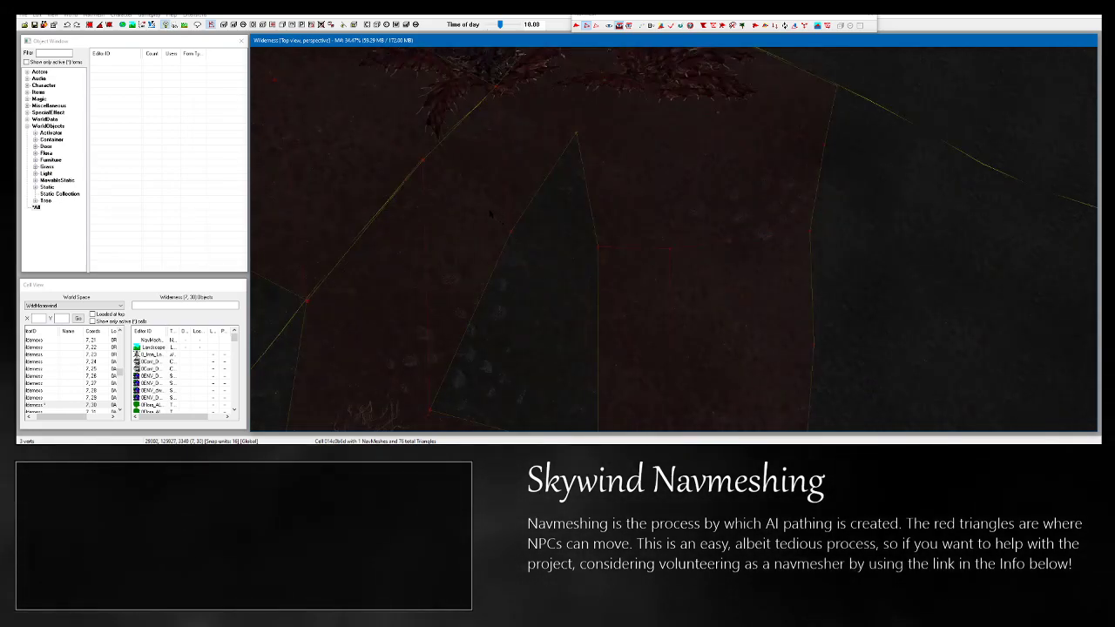
{"action": "left_click_drag", "start_coordinate": [491, 211], "coordinate": [608, 266]}
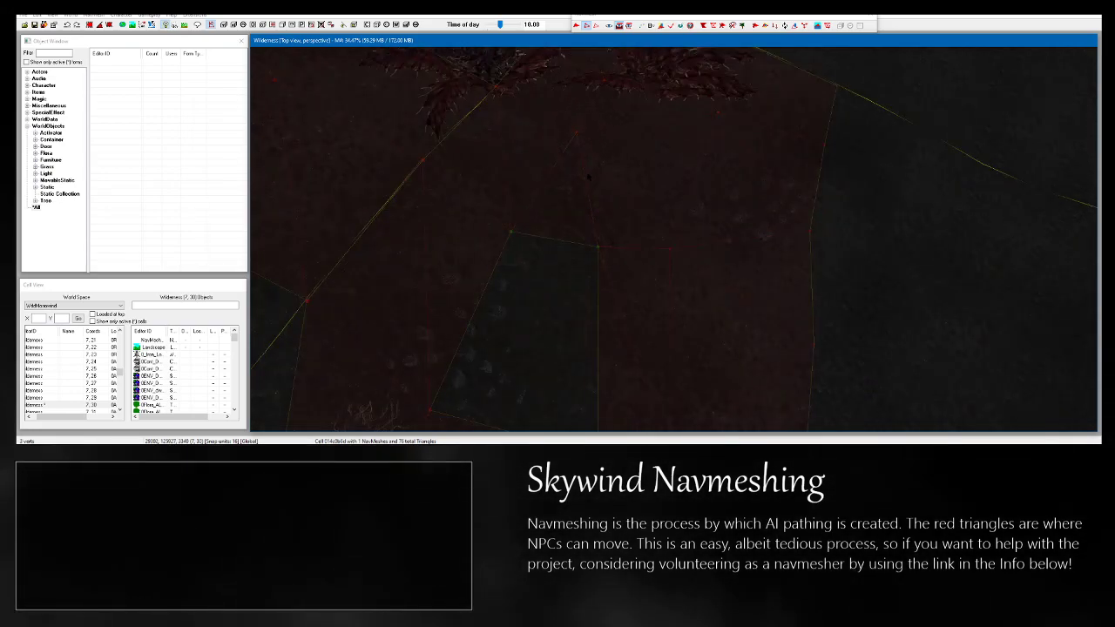
{"action": "middle_click_drag", "start_coordinate": [589, 177], "coordinate": [539, 307], "text": "shift"}
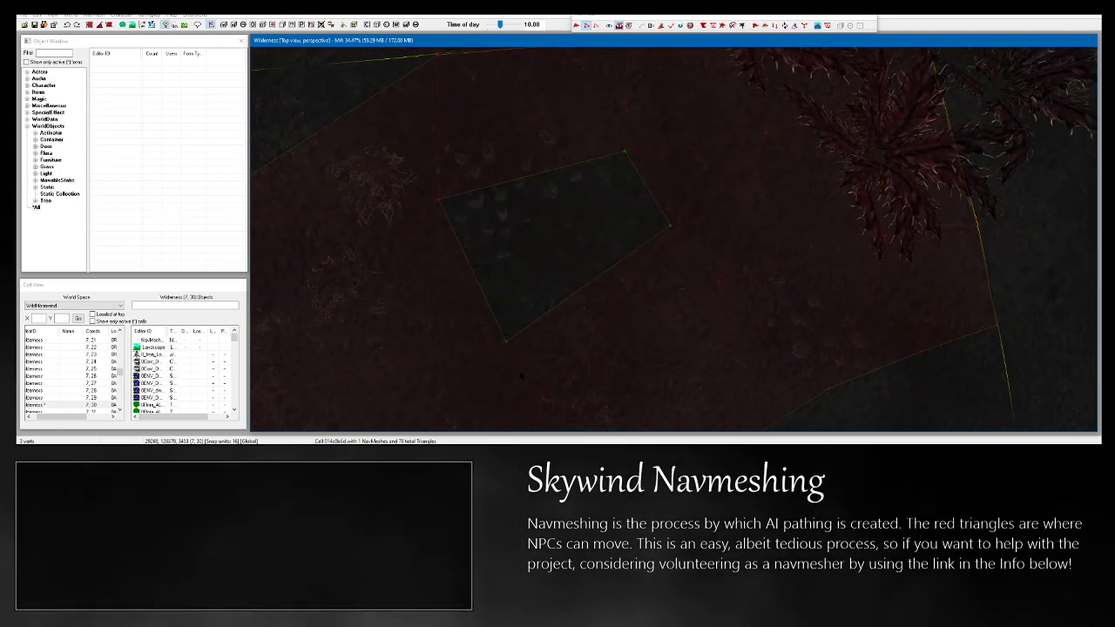
{"action": "key", "text": "a"}
{"action": "middle_click_drag", "start_coordinate": [456, 221], "coordinate": [530, 322]}
Bridge the grassy navmesh end to the separate navmesh edge beside the boulder with triangles.
{"action": "scroll", "coordinate": [482, 254], "scroll_direction": "down", "scroll_amount": 2}
{"action": "scroll", "coordinate": [529, 322], "scroll_direction": "up", "scroll_amount": 2}
{"action": "left_click", "coordinate": [724, 268]}
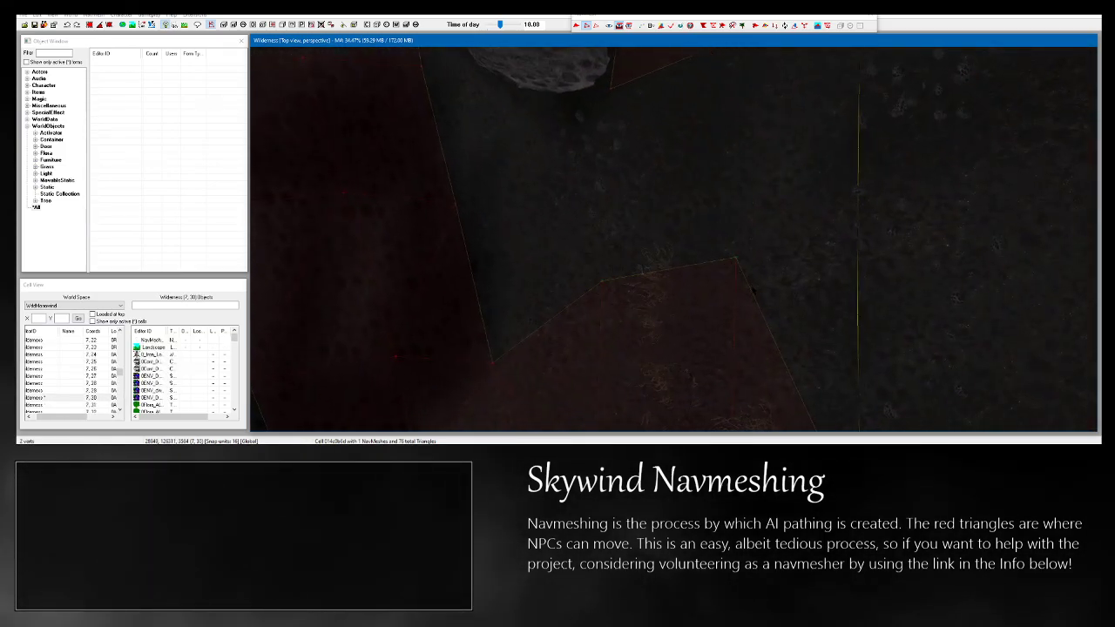
{"action": "middle_click_drag", "start_coordinate": [593, 153], "coordinate": [628, 224]}
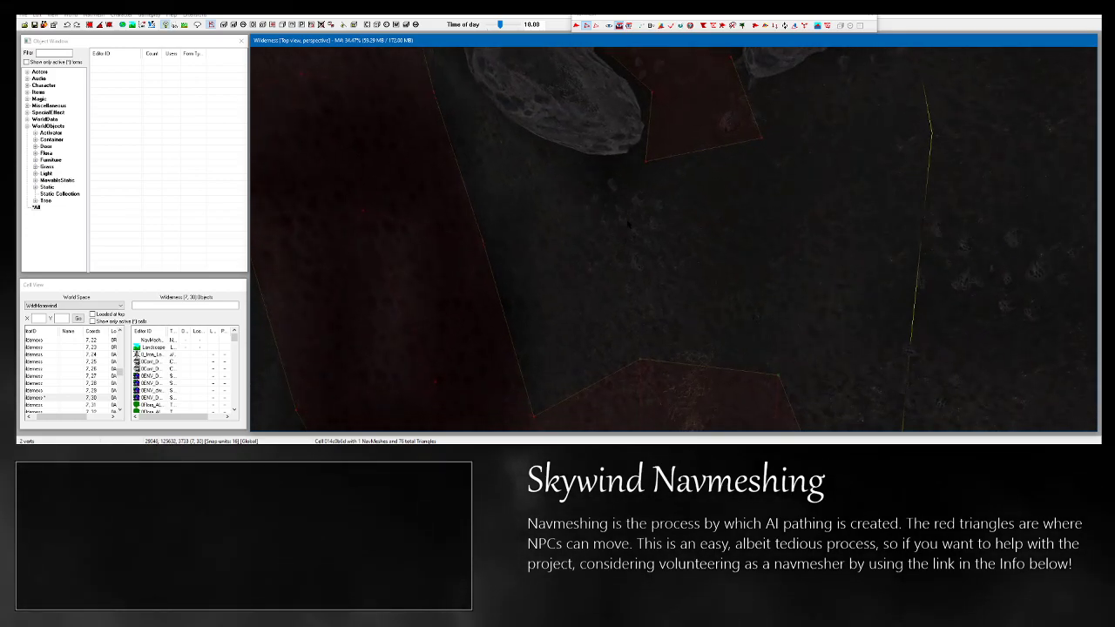
{"action": "left_click", "coordinate": [645, 162], "text": "ctrl"}
{"action": "key", "text": "a"}
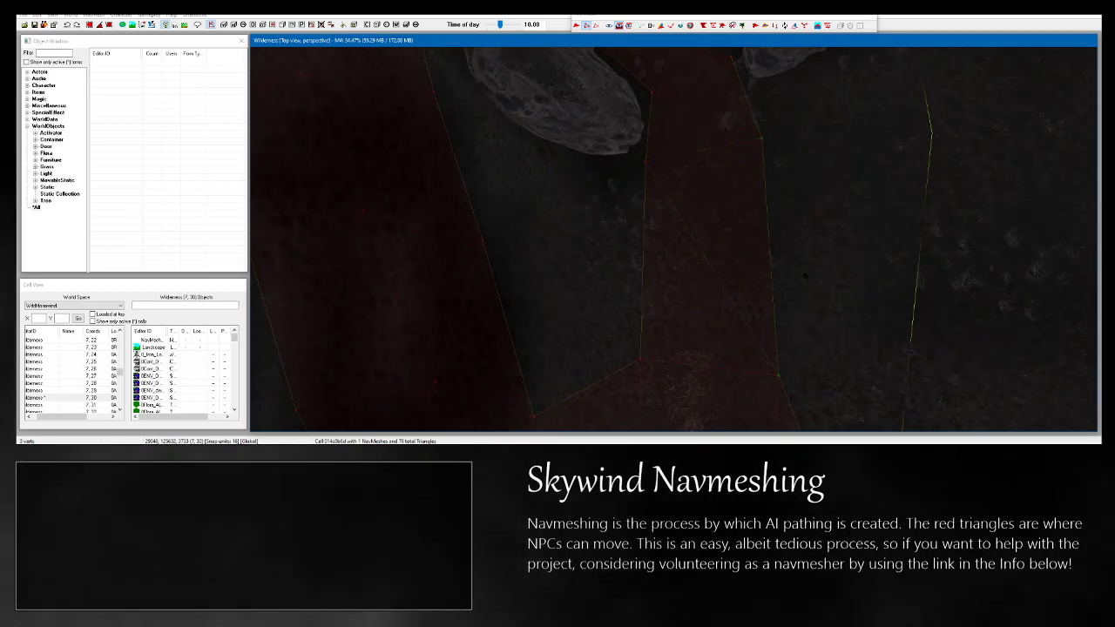
Add a vertex near the boulder's side and fill the pointed end of the surrounding hole with triangles.
{"action": "middle_click_drag", "start_coordinate": [803, 275], "coordinate": [747, 220]}
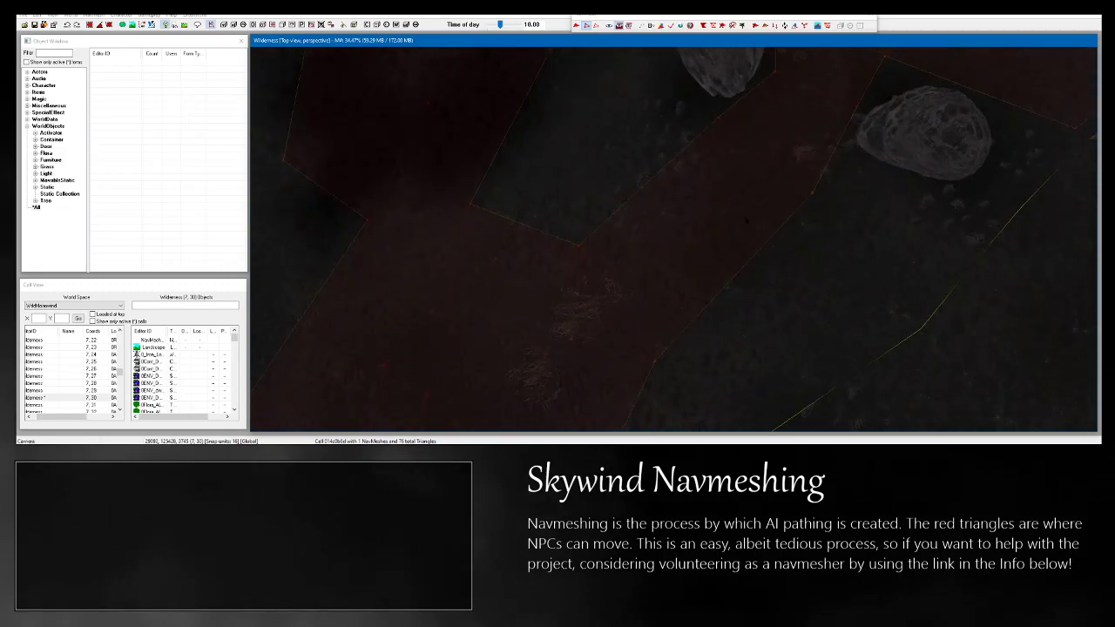
{"action": "left_click", "coordinate": [576, 243], "text": "ctrl"}
{"action": "middle_click_drag", "start_coordinate": [576, 243], "coordinate": [587, 316], "text": "shift"}
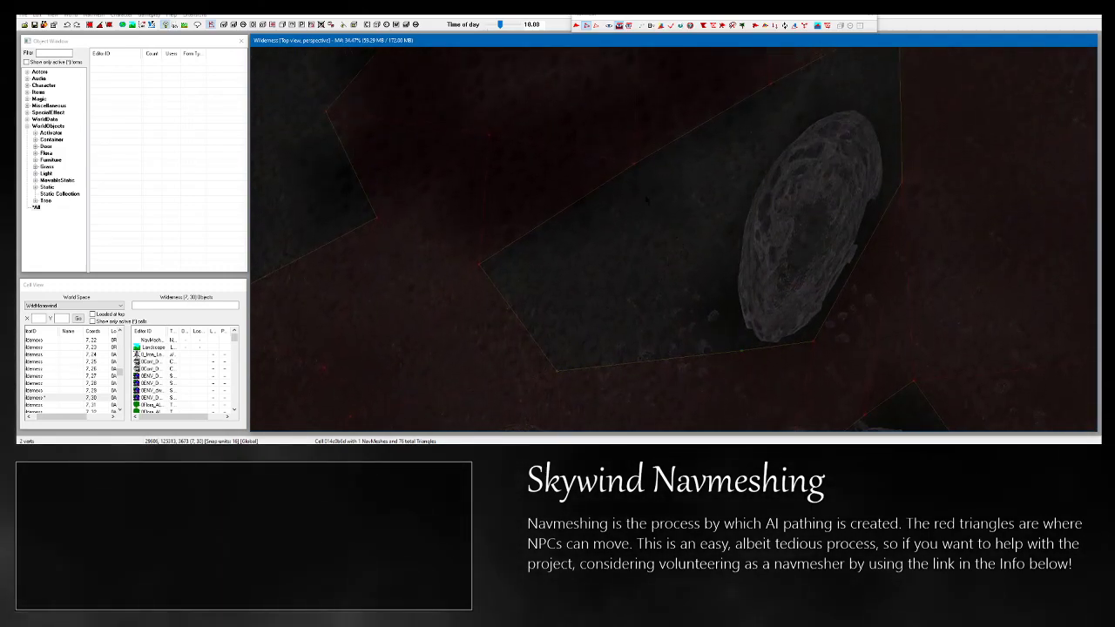
{"action": "right_click", "coordinate": [689, 231]}
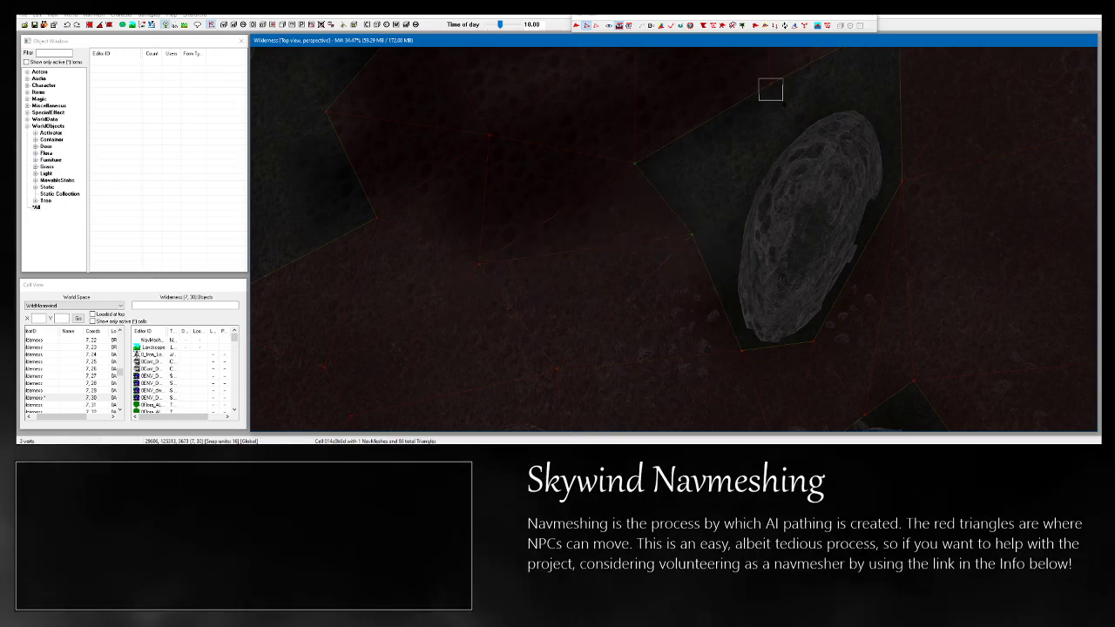
{"action": "middle_click_drag", "start_coordinate": [764, 161], "coordinate": [749, 230], "text": "shift"}
Add a vertex just off the boulder's tip and connect it to the surrounding hole vertices with triangles.
{"action": "left_click", "coordinate": [806, 149]}
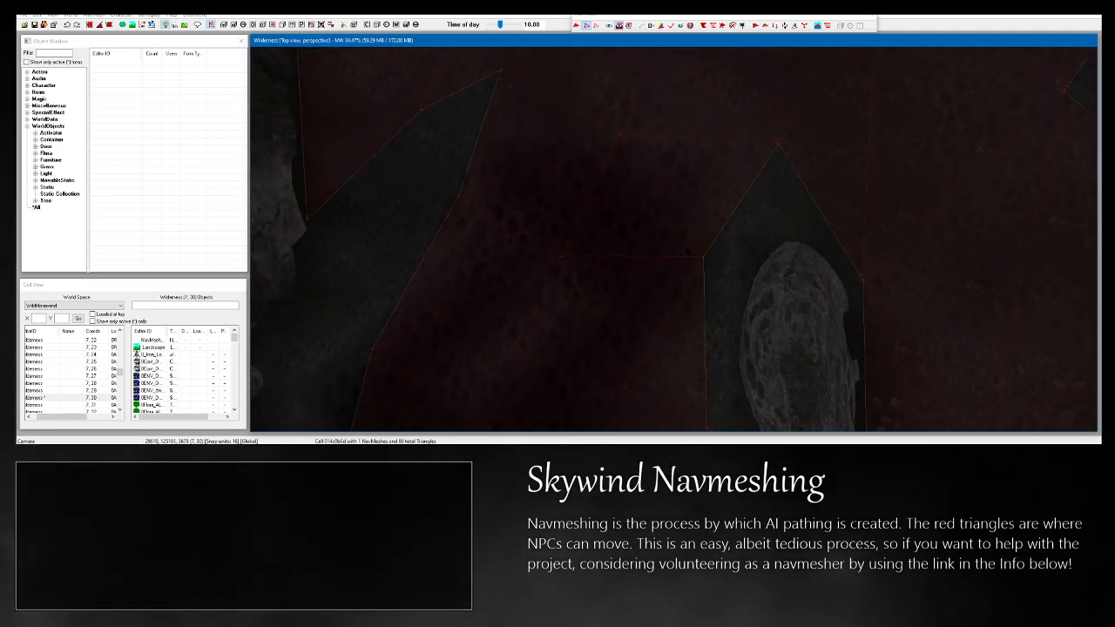
{"action": "left_click_drag", "start_coordinate": [763, 128], "coordinate": [797, 172]}
{"action": "right_click", "coordinate": [785, 218]}
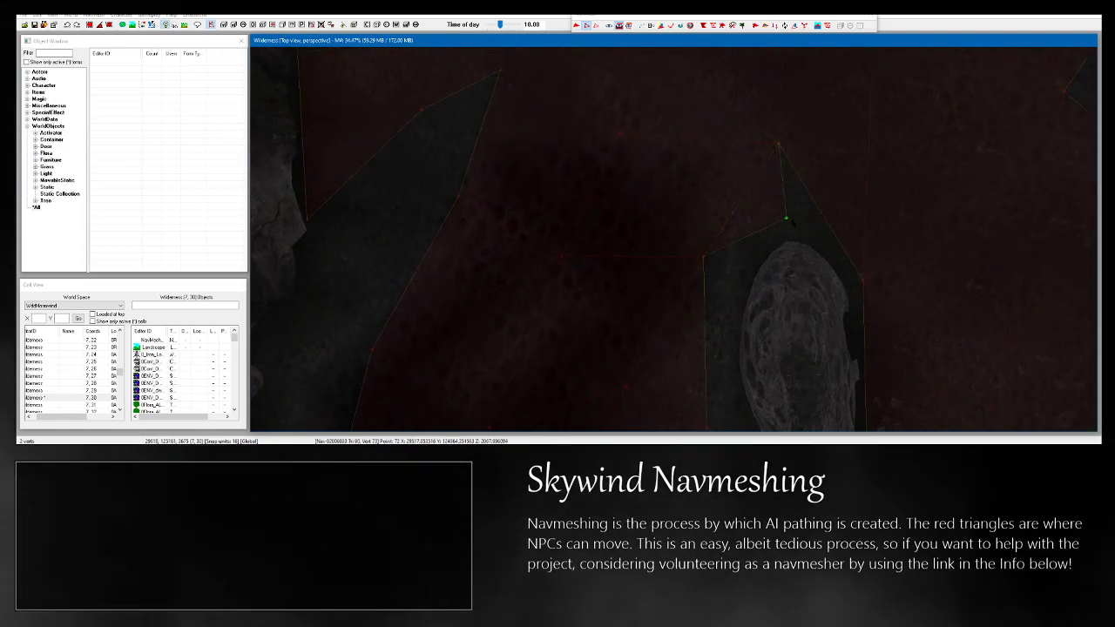
{"action": "left_click_drag", "start_coordinate": [849, 253], "coordinate": [903, 309]}
{"action": "key", "text": "a"}
Fill the narrow wedge between the main navmesh and the strip running along the large rock formation.
{"action": "middle_click_drag", "start_coordinate": [902, 308], "coordinate": [745, 298], "text": "shift"}
{"action": "scroll", "coordinate": [745, 299], "scroll_direction": "up", "scroll_amount": 6}
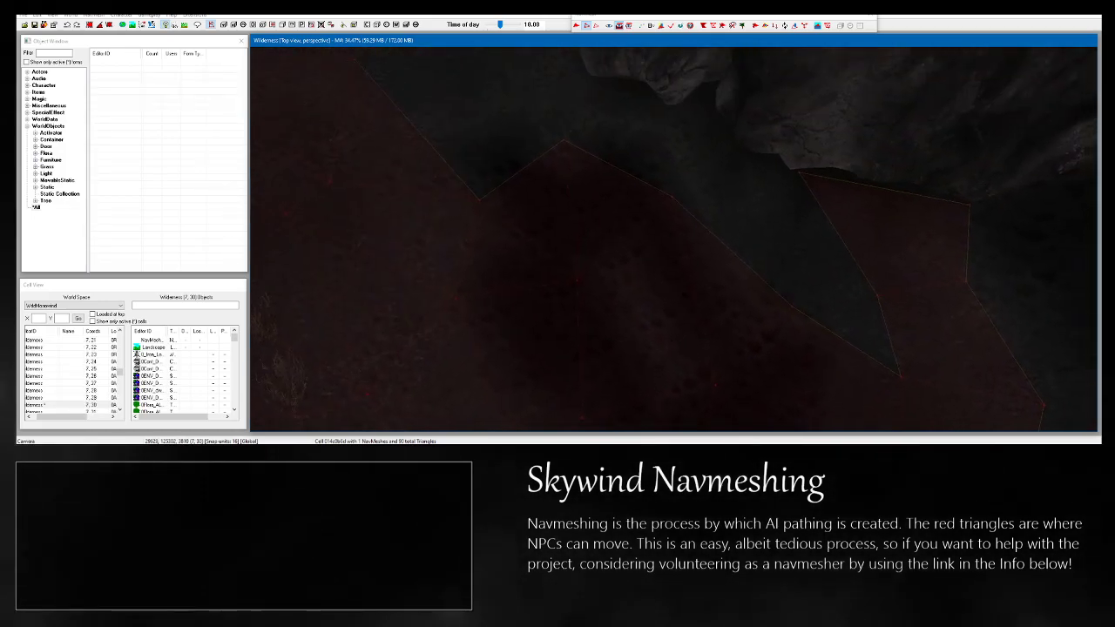
{"action": "left_click_drag", "start_coordinate": [694, 377], "coordinate": [695, 378]}
{"action": "middle_click_drag", "start_coordinate": [694, 378], "coordinate": [801, 388], "text": "shift"}
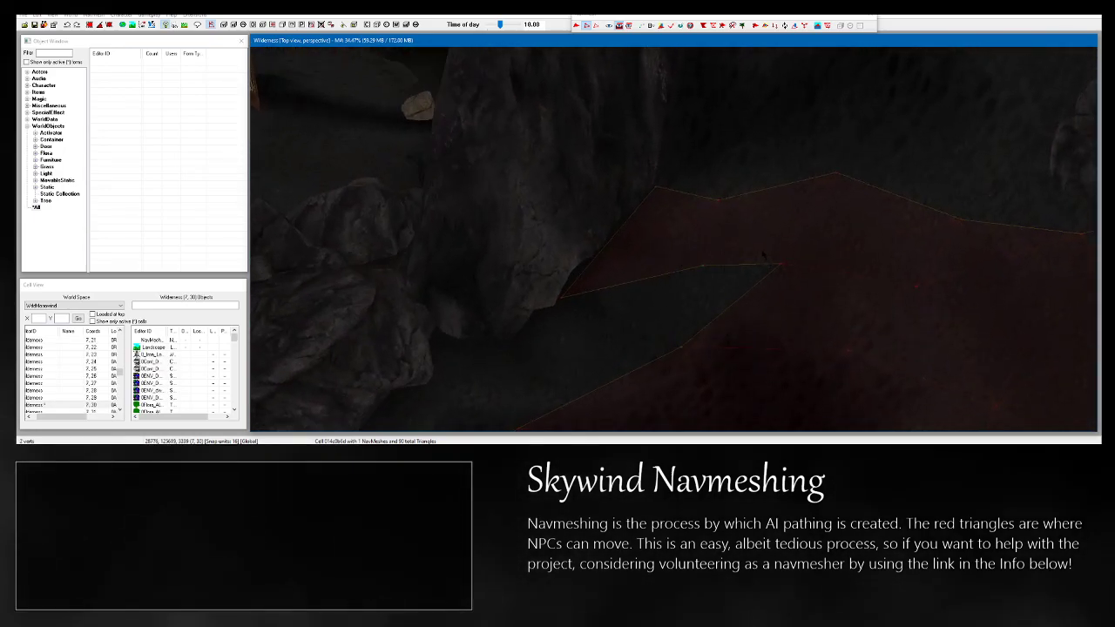
{"action": "left_click", "coordinate": [787, 276], "text": "ctrl"}
{"action": "mouse_move", "coordinate": [786, 276]}
{"action": "middle_mouse_down", "text": "shift"}
{"action": "mouse_move", "coordinate": [713, 274]}
{"action": "mouse_move", "coordinate": [723, 278]}
{"action": "middle_mouse_up", "text": "shift"}
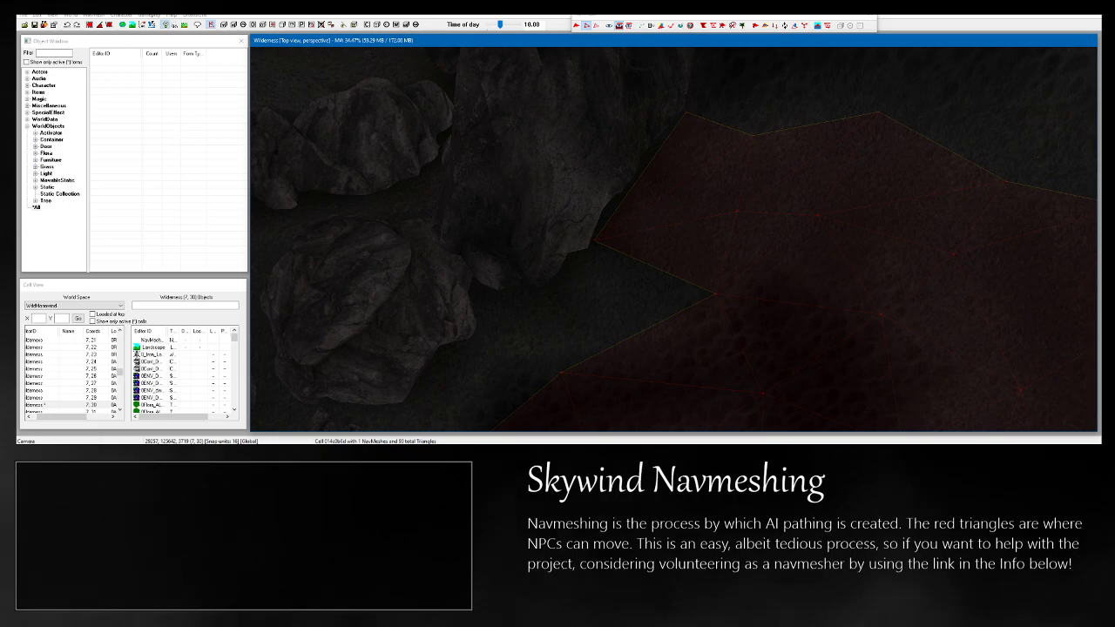
Add a vertex at the foot of the rock formation and fill the leftover notch with triangles.
{"action": "left_click", "coordinate": [581, 296]}
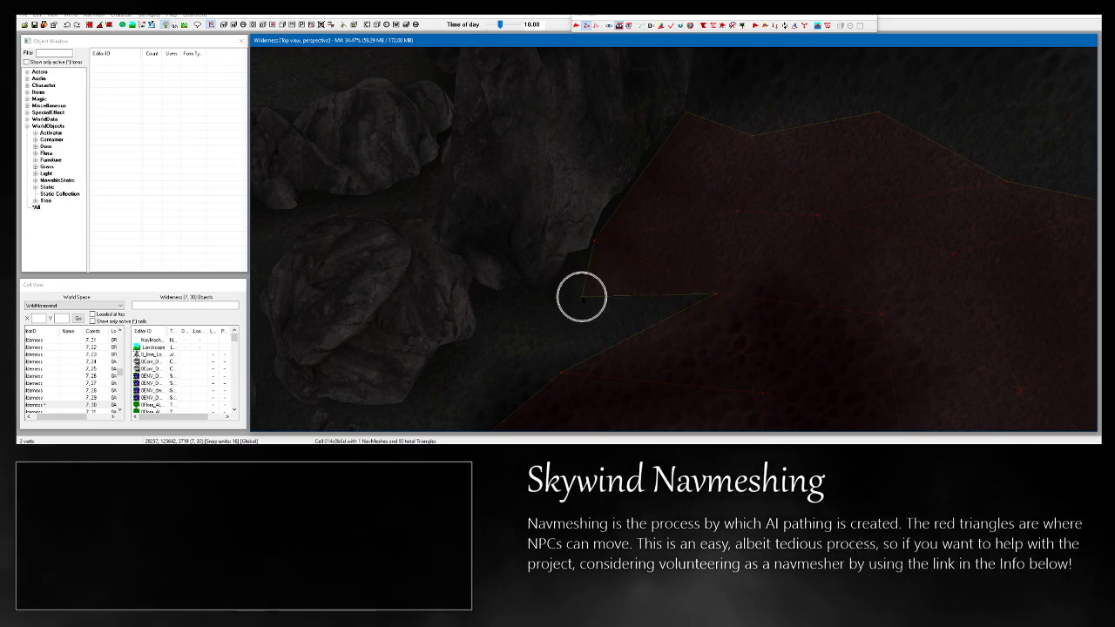
{"action": "key", "text": "a"}
{"action": "middle_click_drag", "start_coordinate": [561, 373], "coordinate": [662, 357], "text": "shift"}
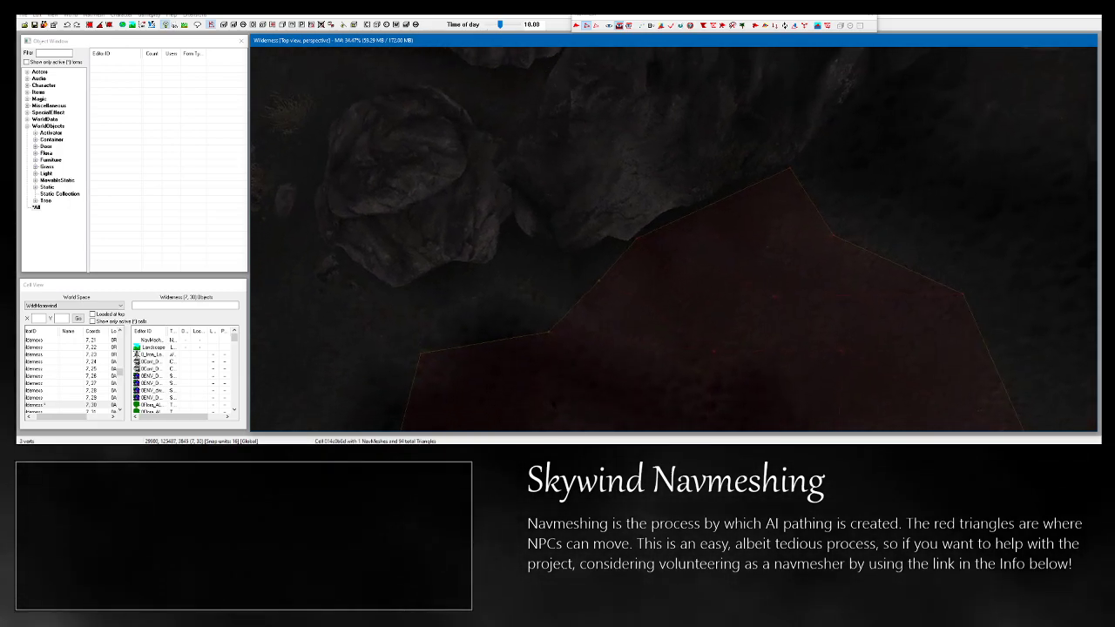
Extend the navmesh along the base of the round rock with new vertices and fill the notch behind them.
{"action": "right_click", "coordinate": [509, 261], "text": "ctrl"}
{"action": "middle_click_drag", "start_coordinate": [510, 261], "coordinate": [606, 206]}
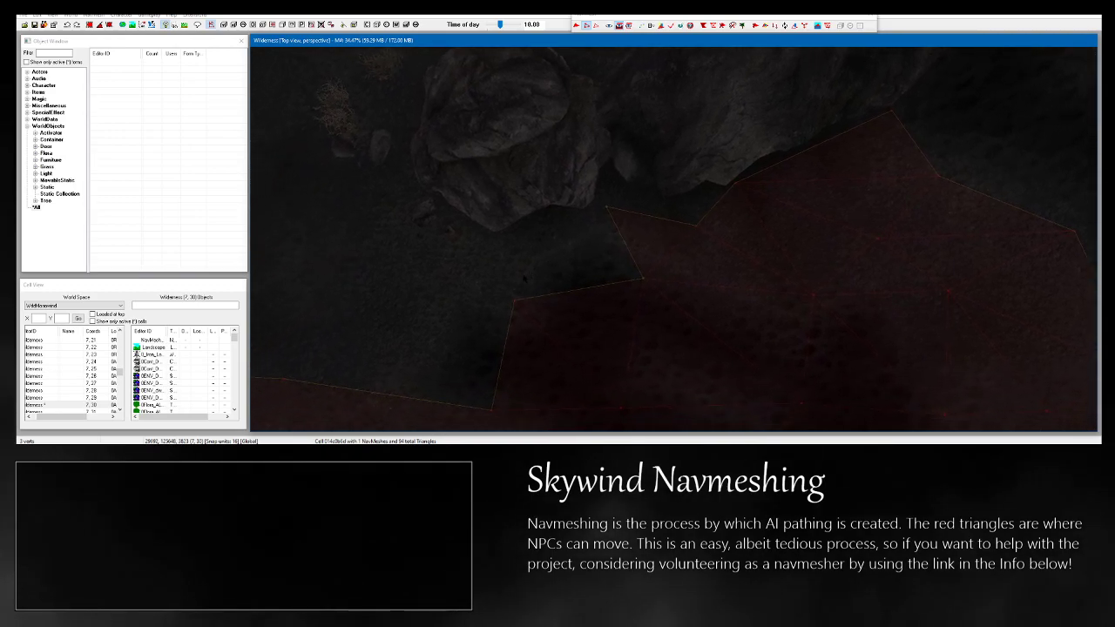
{"action": "left_click_drag", "start_coordinate": [498, 282], "coordinate": [537, 319]}
{"action": "key", "text": "a"}
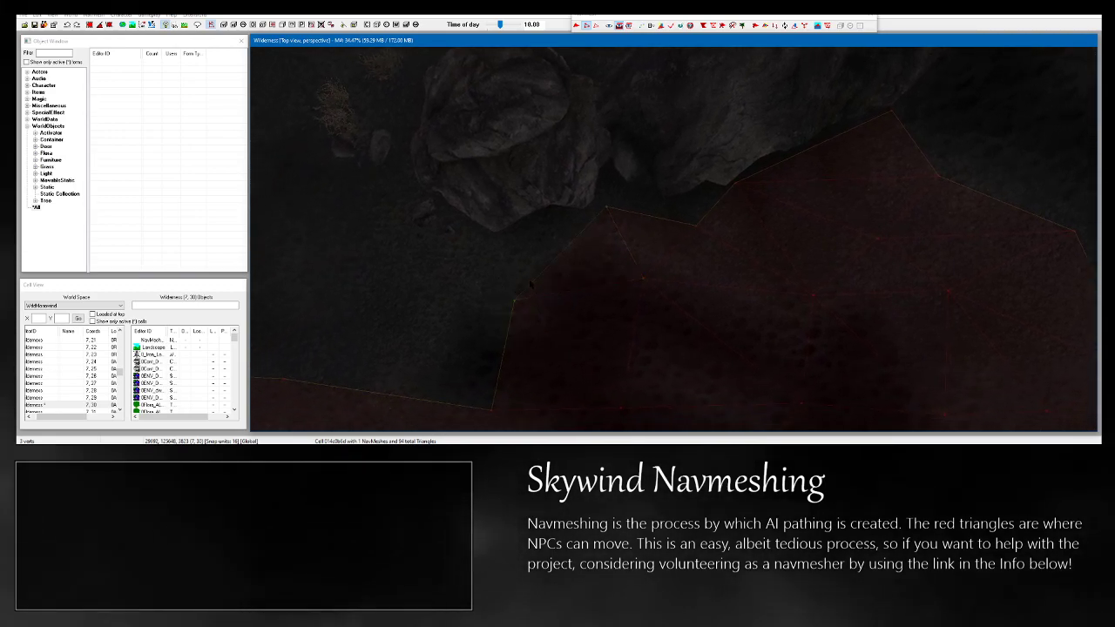
{"action": "right_click", "coordinate": [499, 241], "text": "ctrl"}
{"action": "left_click", "coordinate": [430, 276]}
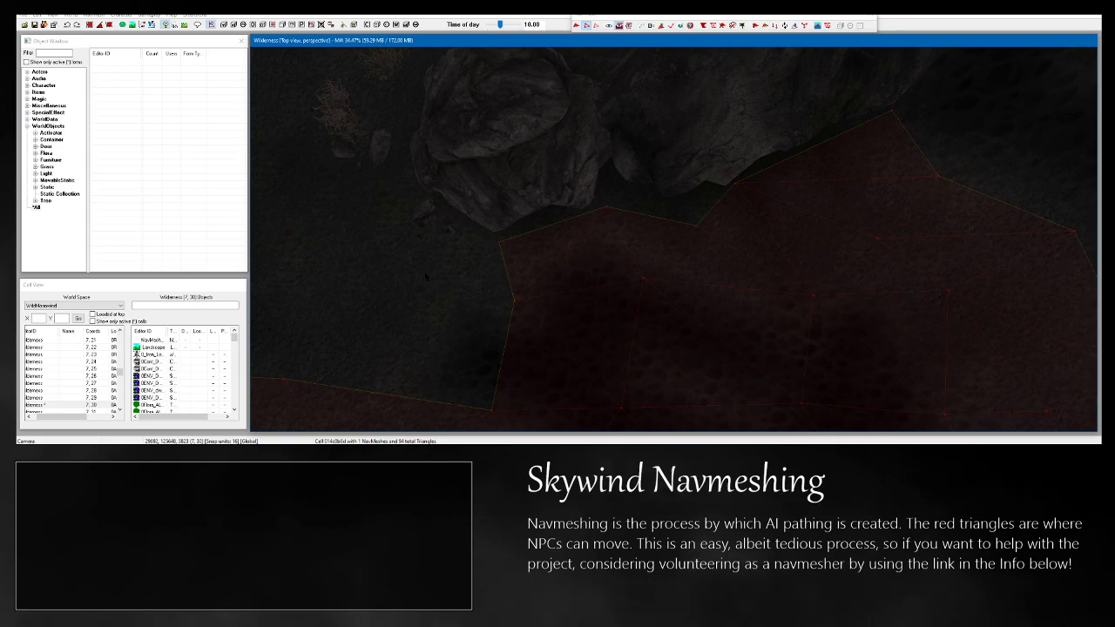
{"action": "mouse_move", "coordinate": [428, 276]}
{"action": "middle_mouse_down", "text": "shift"}
{"action": "mouse_move", "coordinate": [327, 278]}
{"action": "mouse_move", "coordinate": [426, 273]}
{"action": "middle_mouse_up", "text": "shift"}
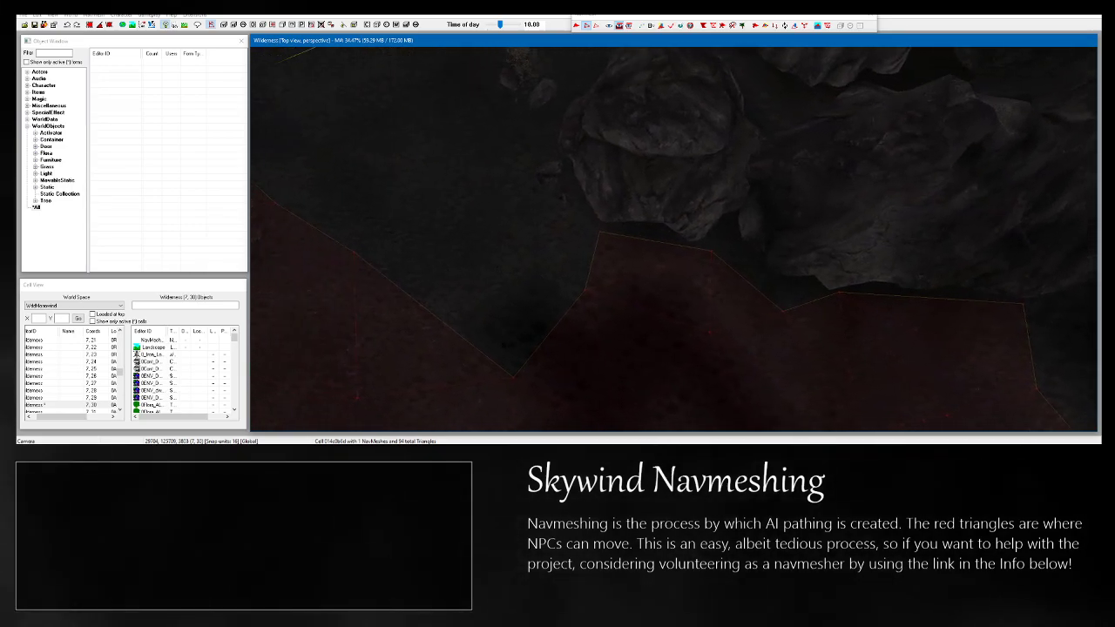
Extend the navmesh edge past the round rock with new triangles reaching towards the cell border.
{"action": "middle_click_drag", "start_coordinate": [565, 274], "coordinate": [446, 263], "text": "shift"}
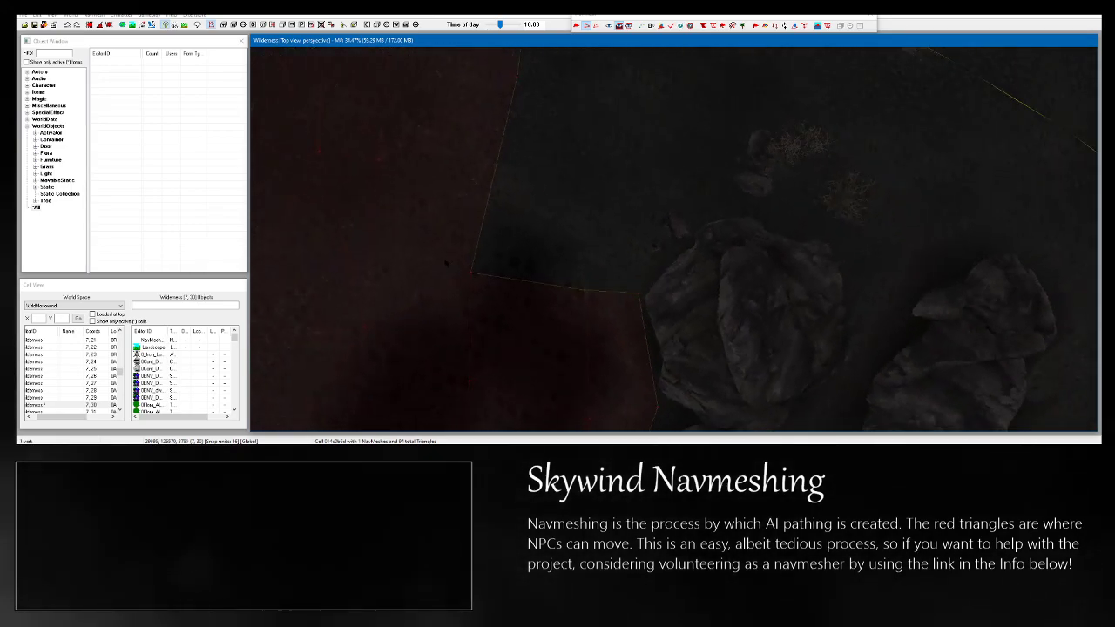
{"action": "middle_click_drag", "start_coordinate": [585, 289], "coordinate": [559, 382]}
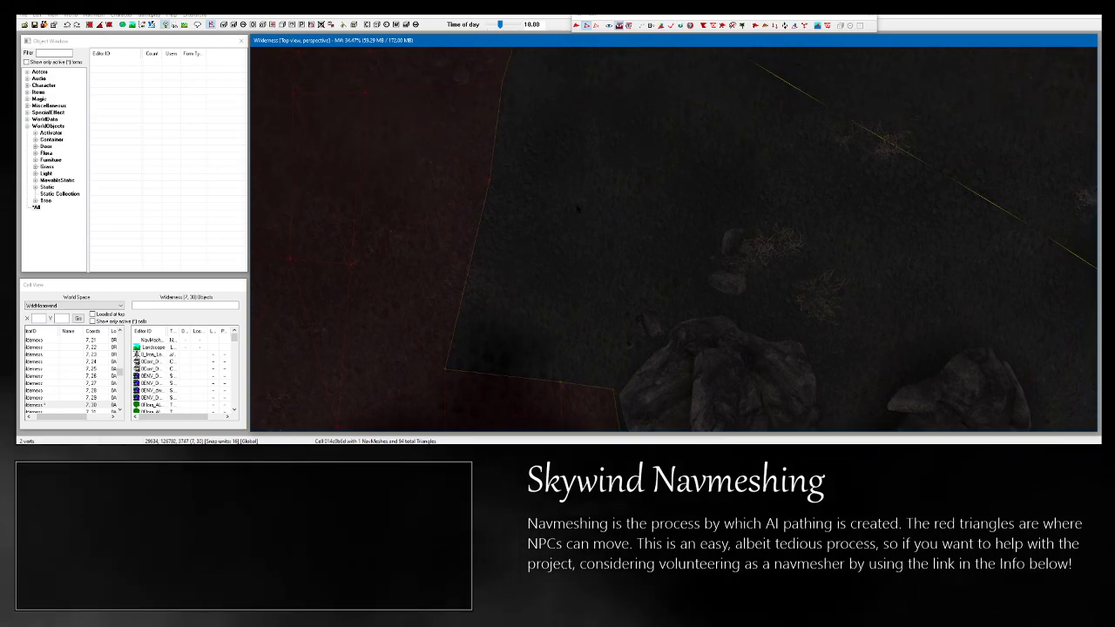
{"action": "right_click", "coordinate": [576, 203], "text": "ctrl"}
{"action": "left_click", "coordinate": [537, 191]}
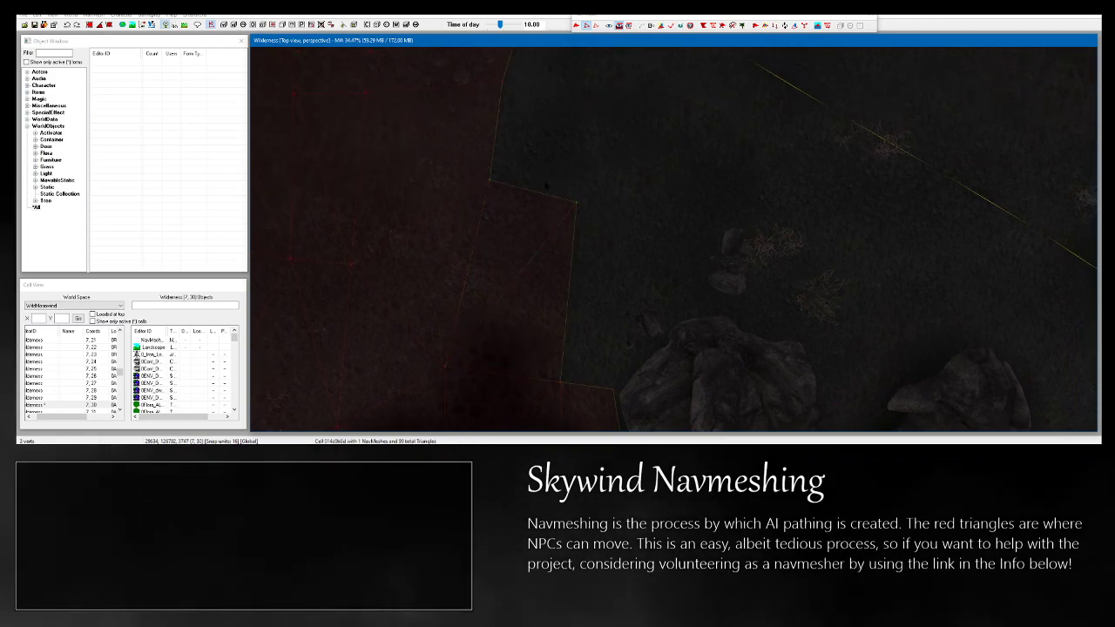
{"action": "middle_click_drag", "start_coordinate": [546, 185], "coordinate": [536, 203]}
{"action": "right_click", "coordinate": [581, 208], "text": "ctrl"}
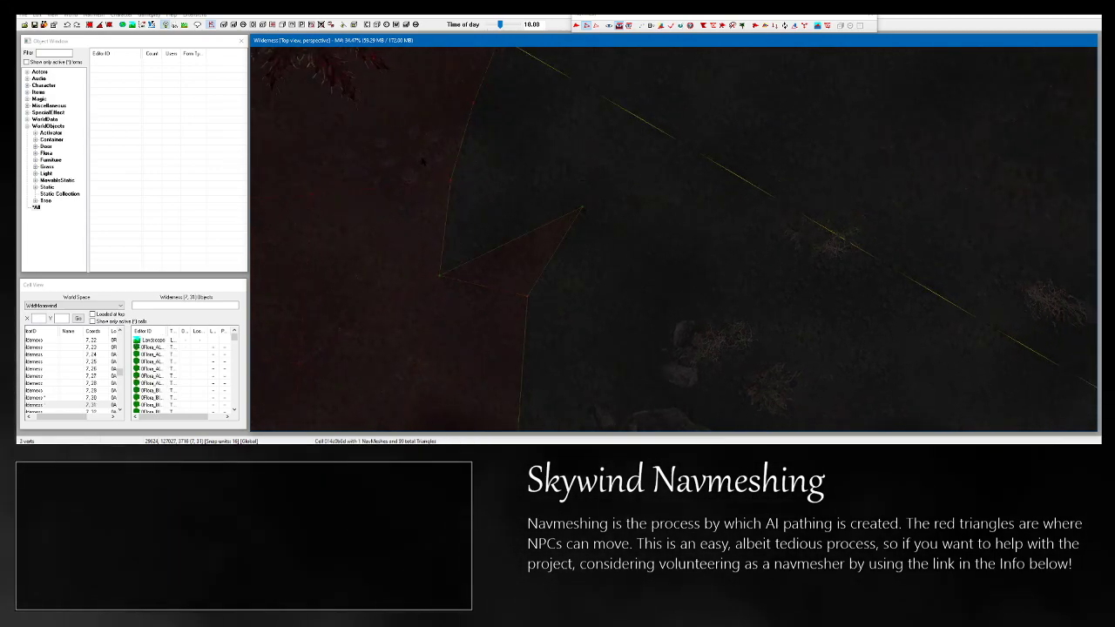
Add a vertex on the cell border line and fill the area back to the existing border corner with triangles.
{"action": "middle_click_drag", "start_coordinate": [535, 196], "coordinate": [526, 207]}
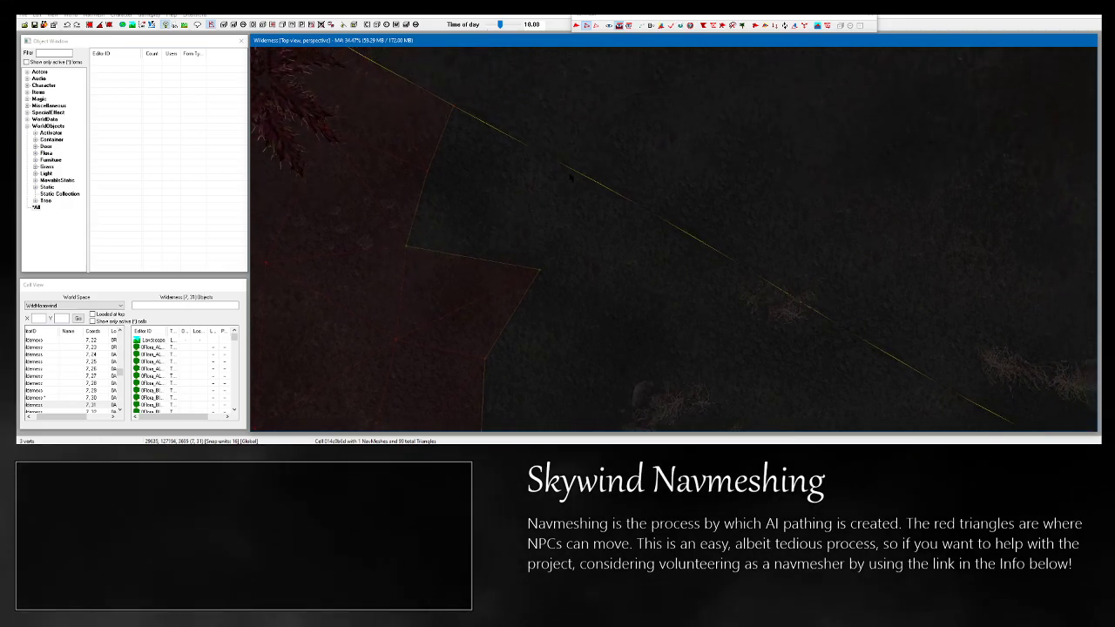
{"action": "left_click", "coordinate": [427, 172], "text": "ctrl"}
{"action": "key", "text": "a"}
{"action": "left_click", "coordinate": [455, 109]}
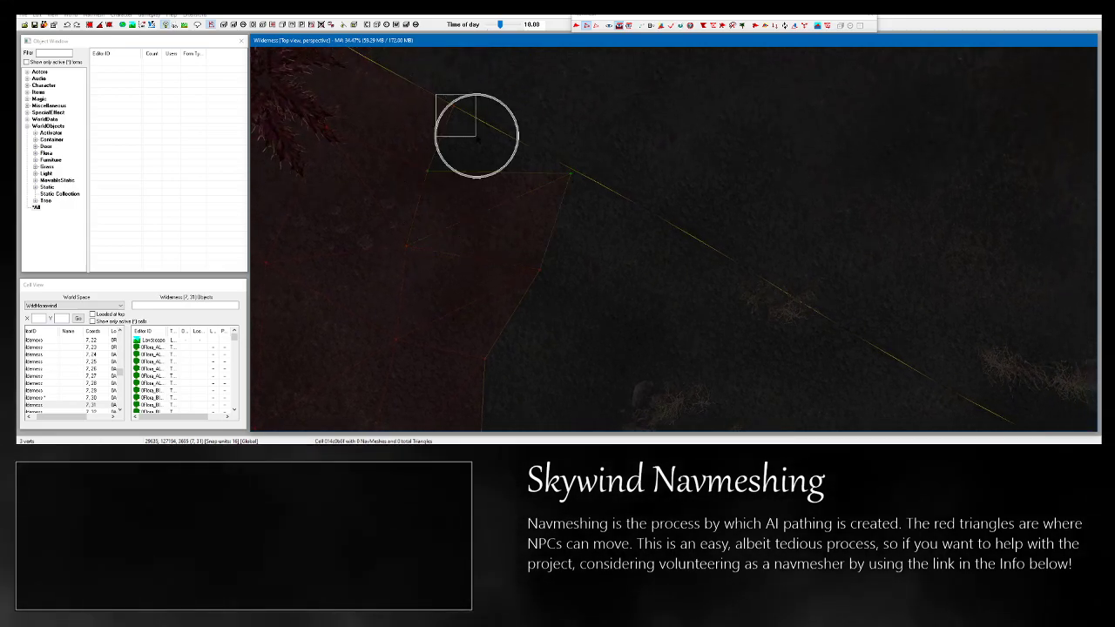
{"action": "left_click_drag", "start_coordinate": [539, 157], "coordinate": [601, 213]}
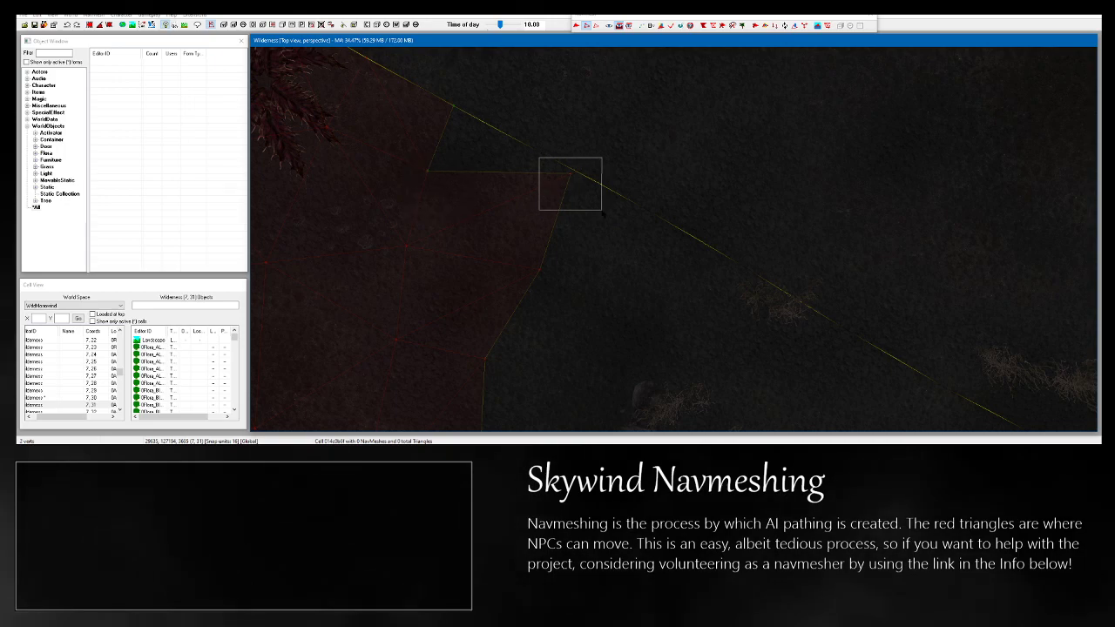
{"action": "middle_click_drag", "start_coordinate": [602, 213], "coordinate": [549, 110], "text": "shift"}
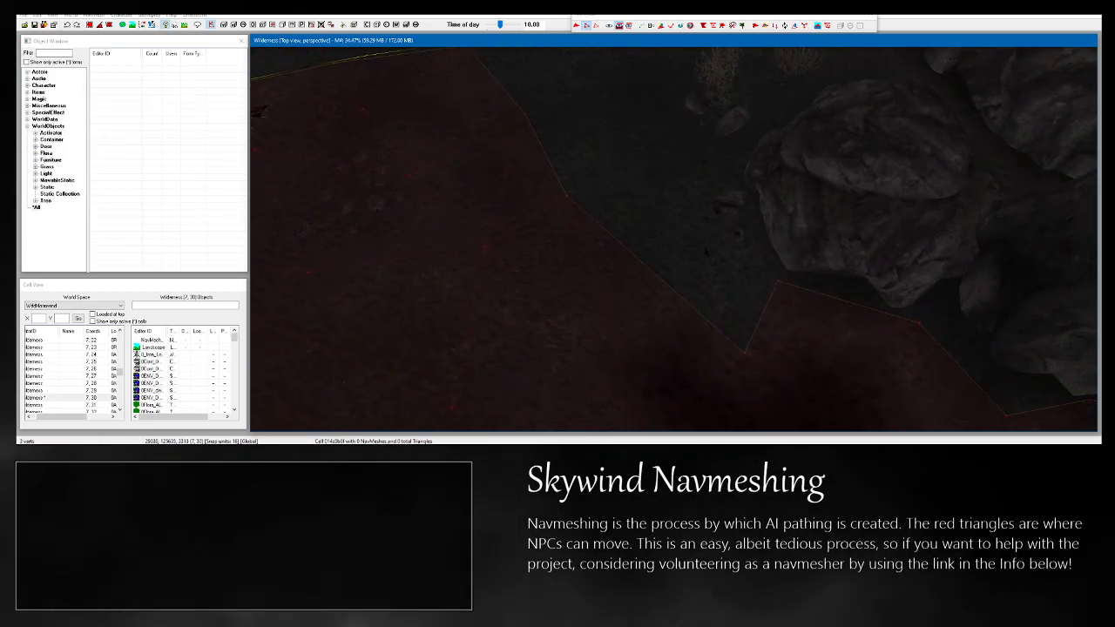
Add a triangle reaching beside the round rock and fill the gap between it and the neighbouring navmesh edge.
{"action": "left_click_drag", "start_coordinate": [735, 255], "coordinate": [790, 298]}
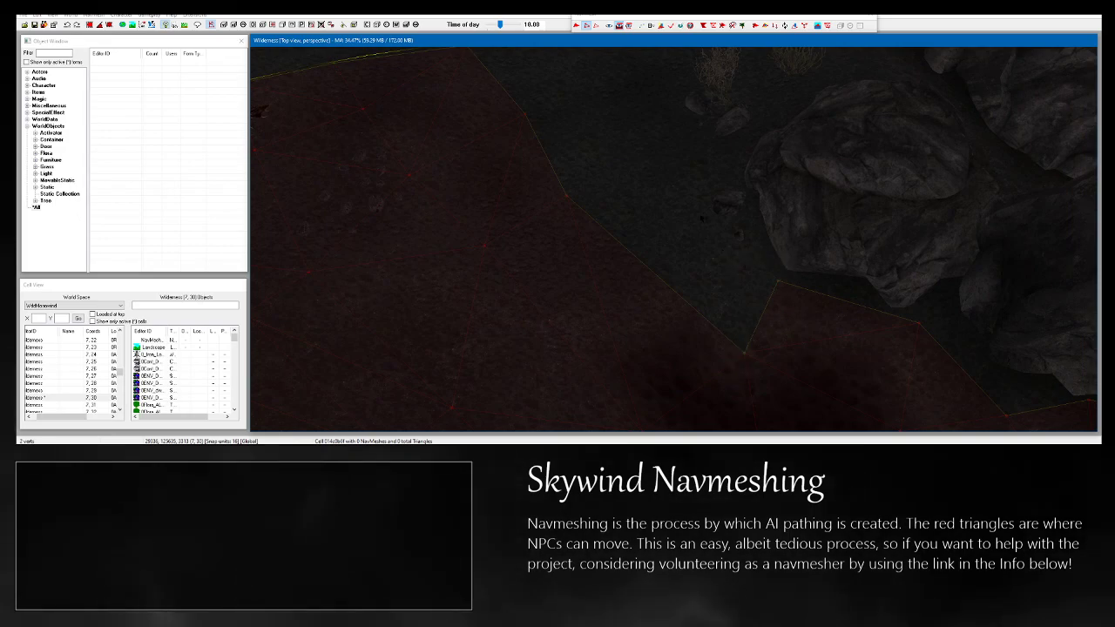
{"action": "middle_click_drag", "start_coordinate": [790, 297], "coordinate": [836, 295], "text": "shift"}
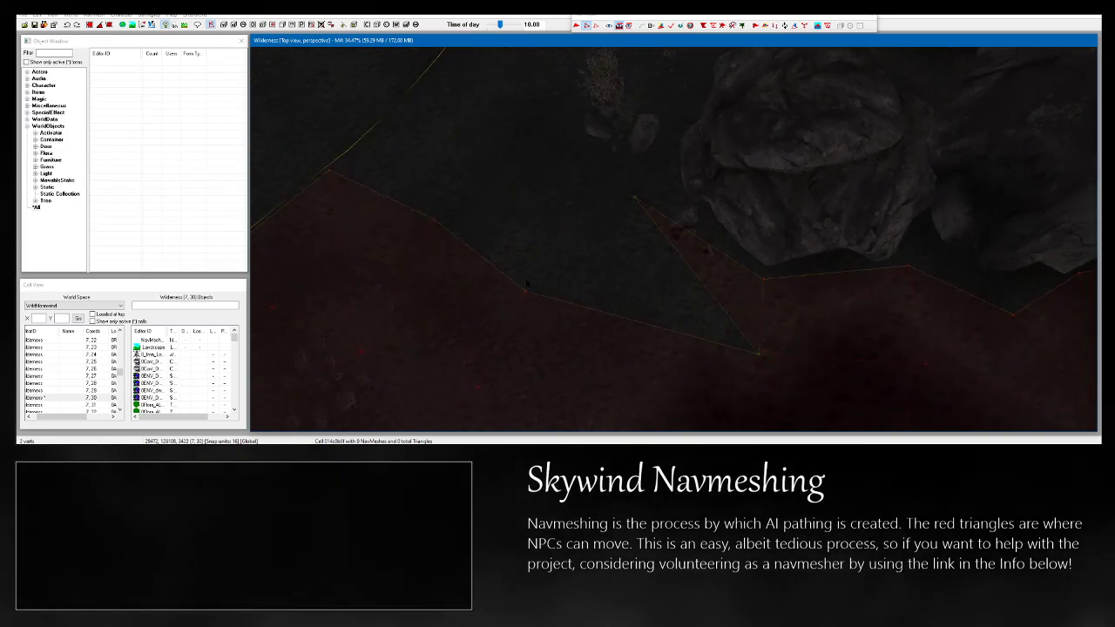
{"action": "left_click_drag", "start_coordinate": [526, 310], "coordinate": [593, 368], "text": "ctrl"}
{"action": "key", "text": "a"}
{"action": "middle_click_drag", "start_coordinate": [593, 348], "coordinate": [563, 129], "text": "shift"}
{"action": "middle_click_drag", "start_coordinate": [563, 129], "coordinate": [586, 172]}
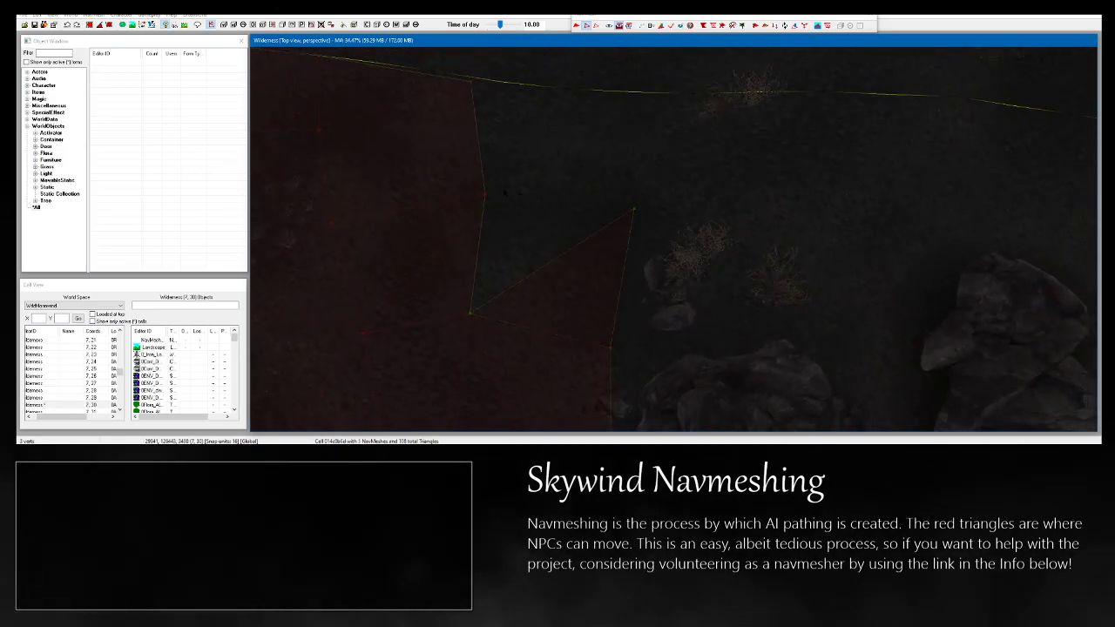
Add a navmesh vertex at the cell border line and fill the area back to the existing border corner with triangles.
{"action": "left_click", "coordinate": [631, 95]}
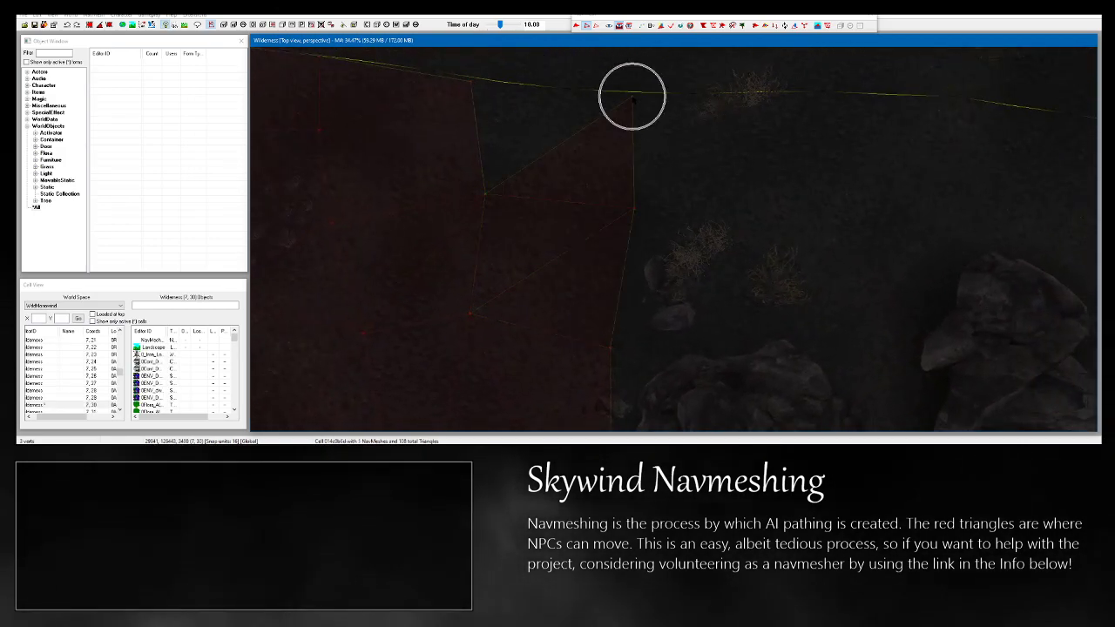
{"action": "key", "text": "a"}
{"action": "left_click", "coordinate": [493, 107]}
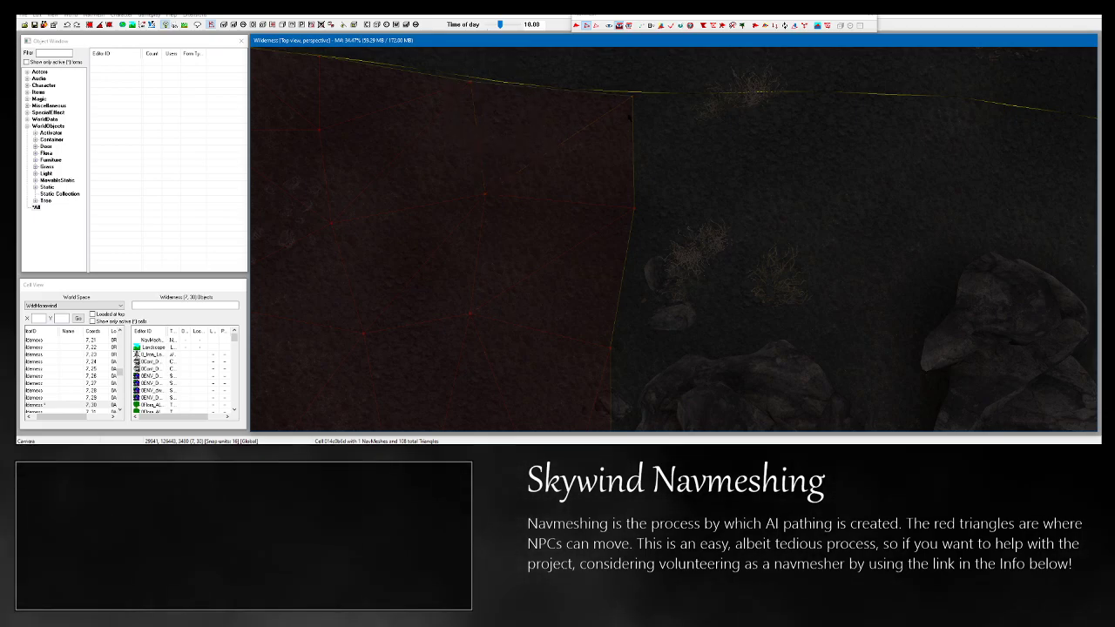
Extend the navmesh over the dry bushes beside the large rock and fill across to the cell border.
{"action": "middle_click_drag", "start_coordinate": [628, 115], "coordinate": [564, 176], "text": "shift"}
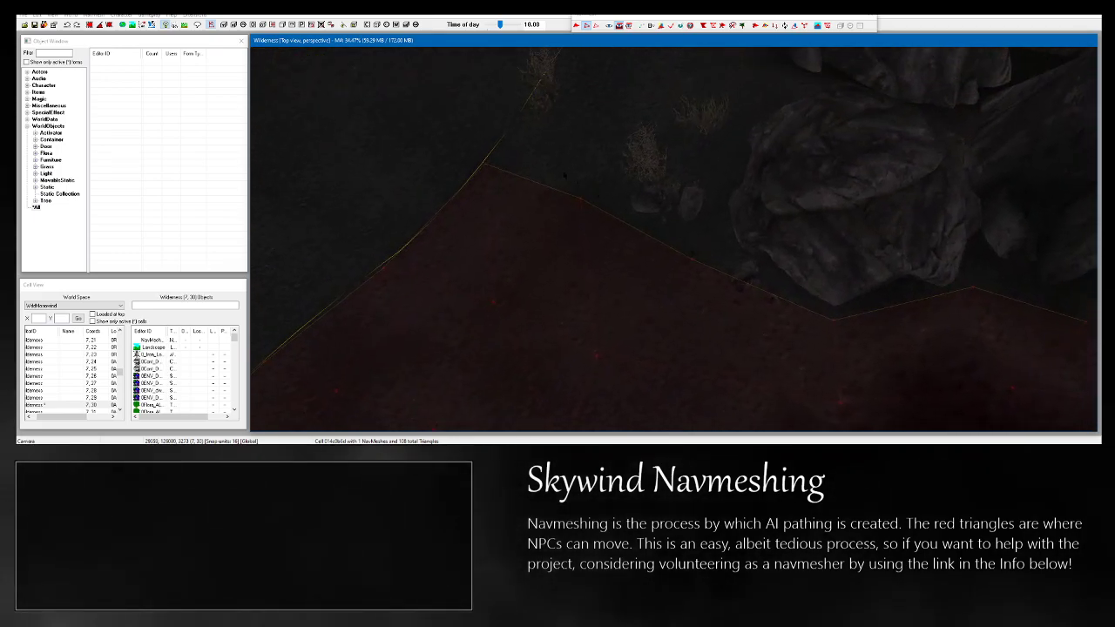
{"action": "middle_click_drag", "start_coordinate": [672, 240], "coordinate": [638, 260], "text": "shift"}
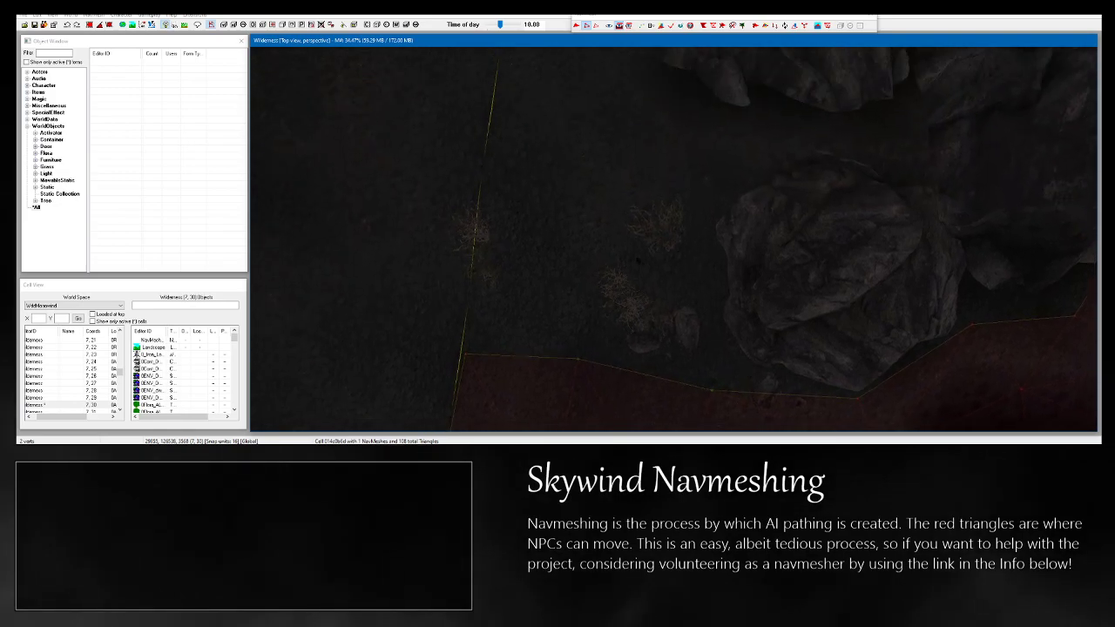
{"action": "left_click", "coordinate": [710, 206]}
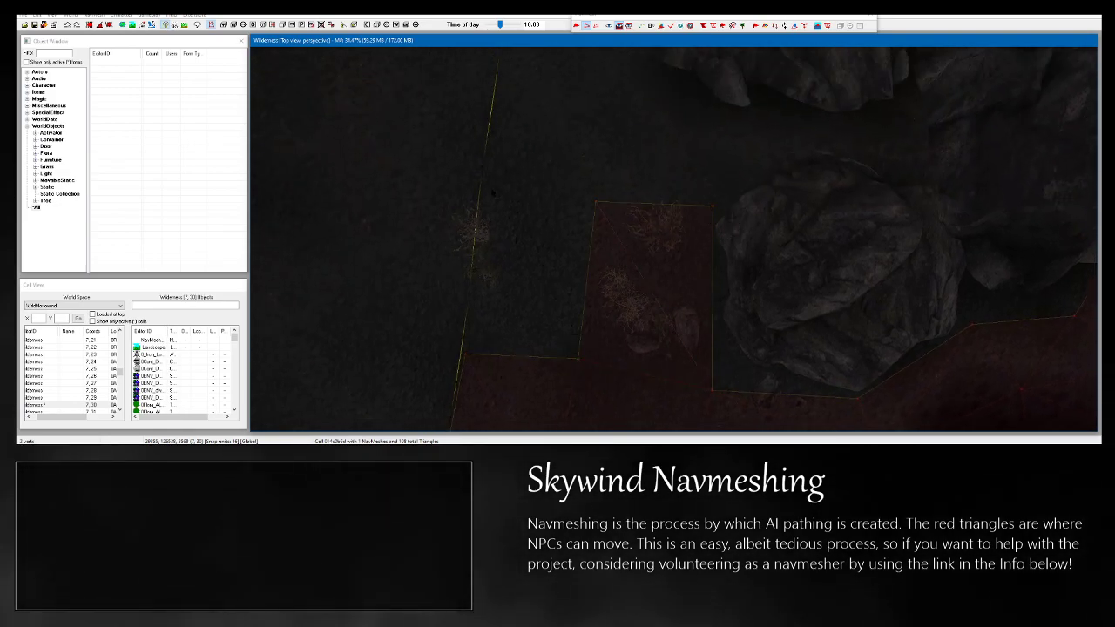
{"action": "middle_click_drag", "start_coordinate": [630, 238], "coordinate": [654, 379], "text": "shift"}
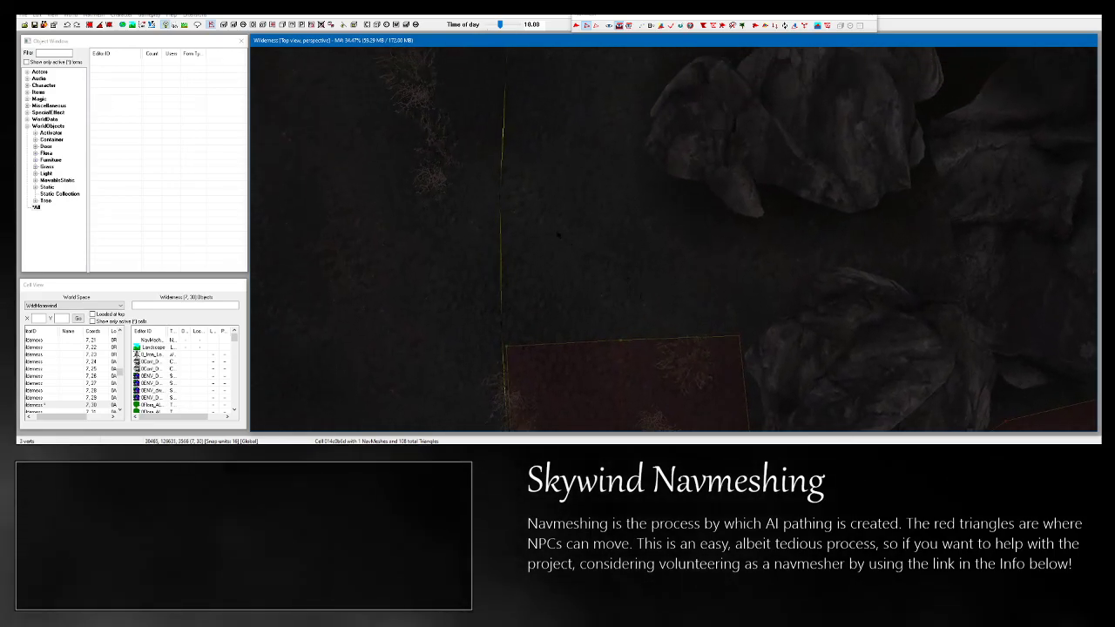
Extend a navmesh strip along the cell border past the second rock with new pairs of vertices.
{"action": "right_click", "coordinate": [509, 191], "text": "ctrl"}
{"action": "right_click", "coordinate": [632, 185], "text": "ctrl"}
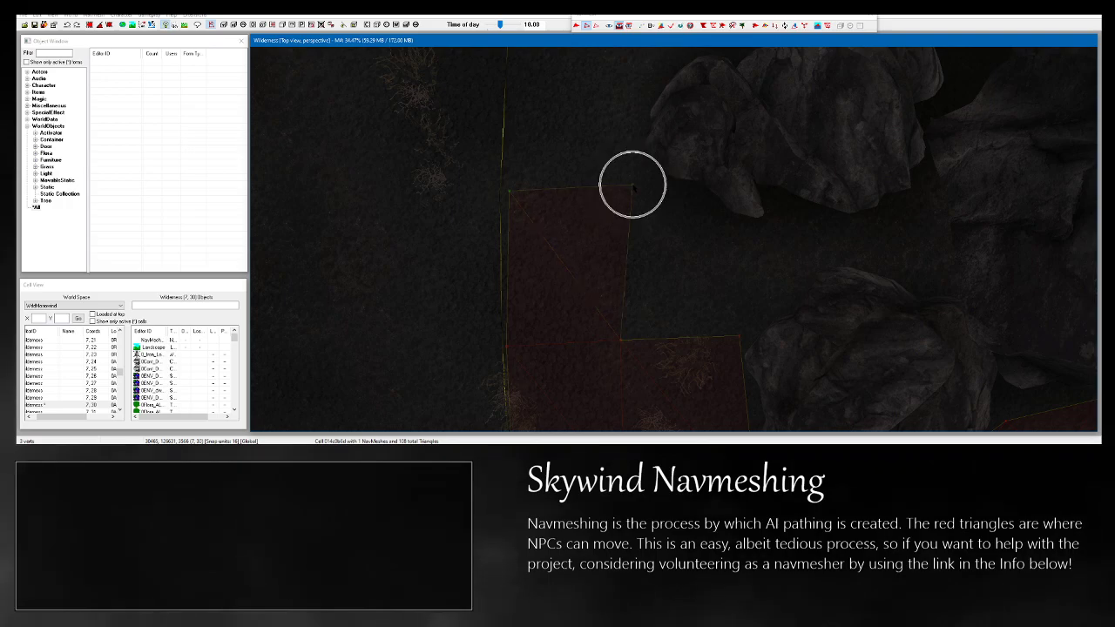
{"action": "middle_click_drag", "start_coordinate": [632, 185], "coordinate": [592, 217]}
{"action": "right_click", "coordinate": [551, 212], "text": "ctrl"}
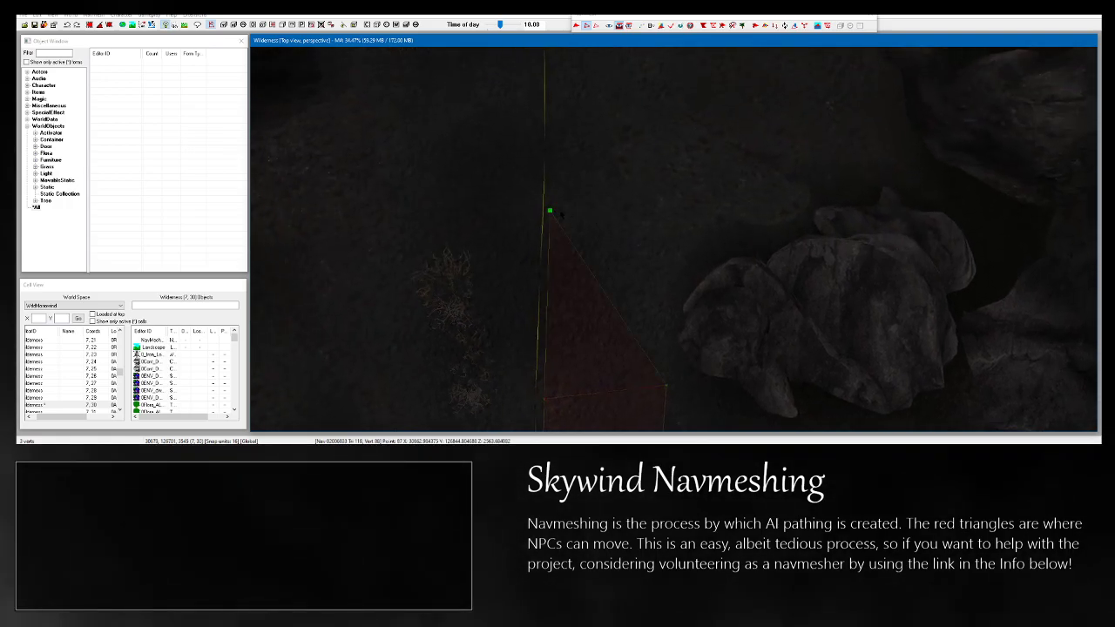
{"action": "right_click", "coordinate": [670, 233], "text": "ctrl"}
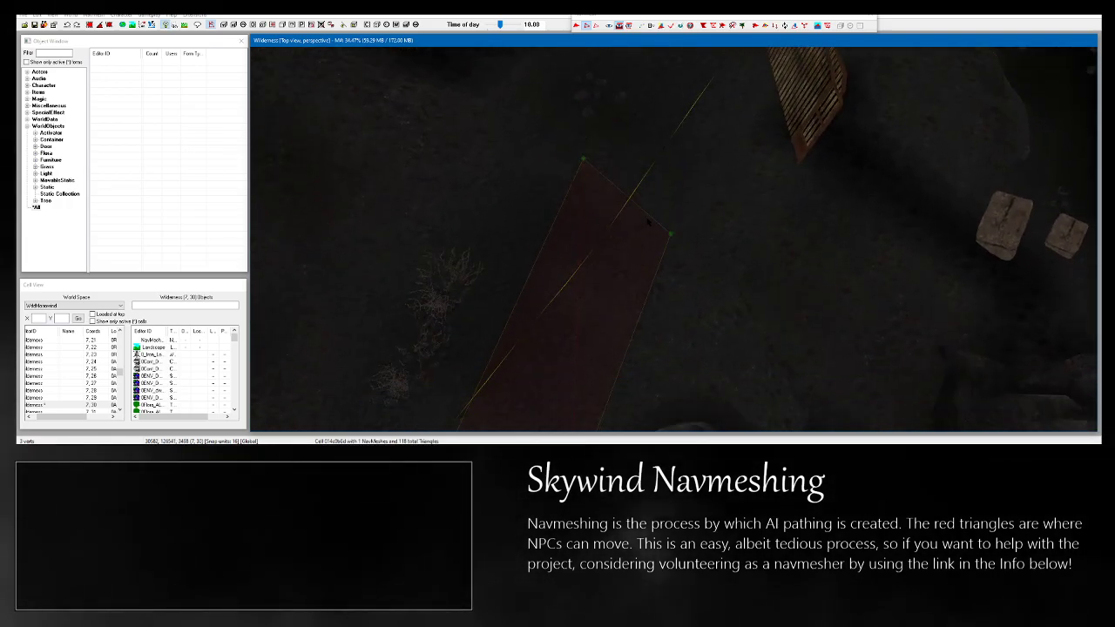
Examine the terrain beyond the strip's end around the wooden gate, the cliff and the neighbouring navmesh.
{"action": "key", "text": "c"}
{"action": "key", "text": "c"}
{"action": "middle_click_drag", "start_coordinate": [671, 233], "coordinate": [705, 217], "text": "shift"}
{"action": "key", "text": "c"}
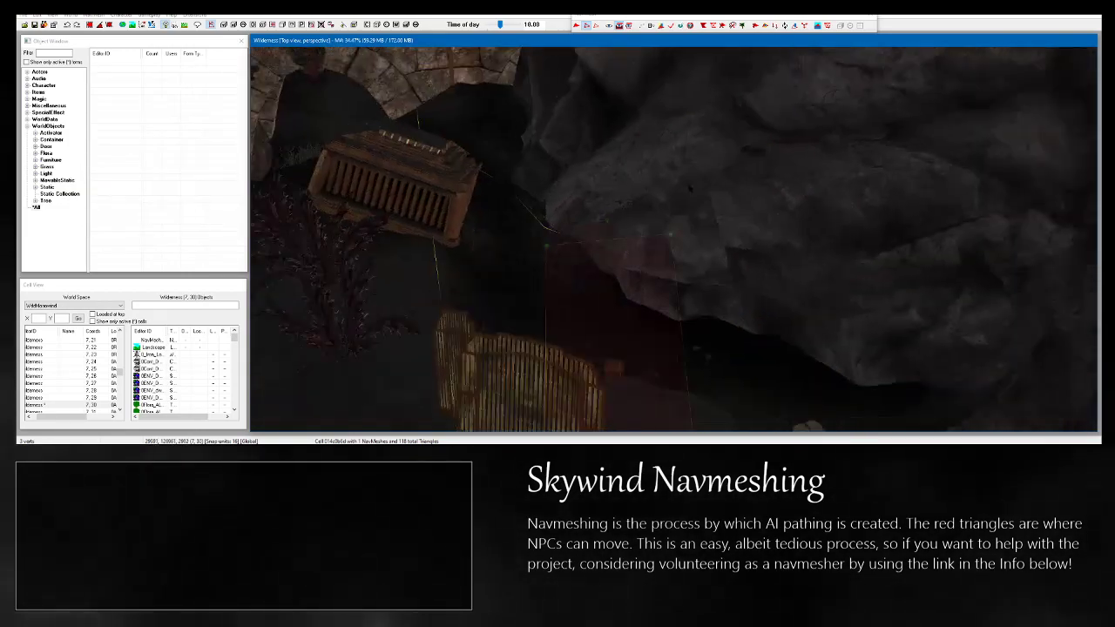
{"action": "key", "text": "c"}
{"action": "key", "text": "c"}
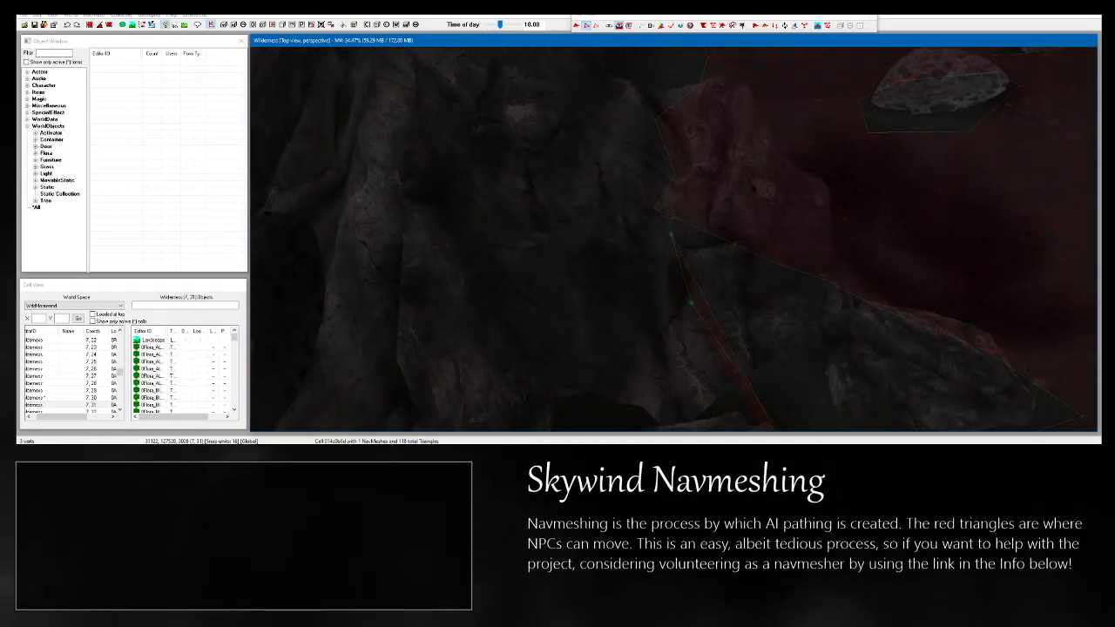
{"action": "key", "text": "c"}
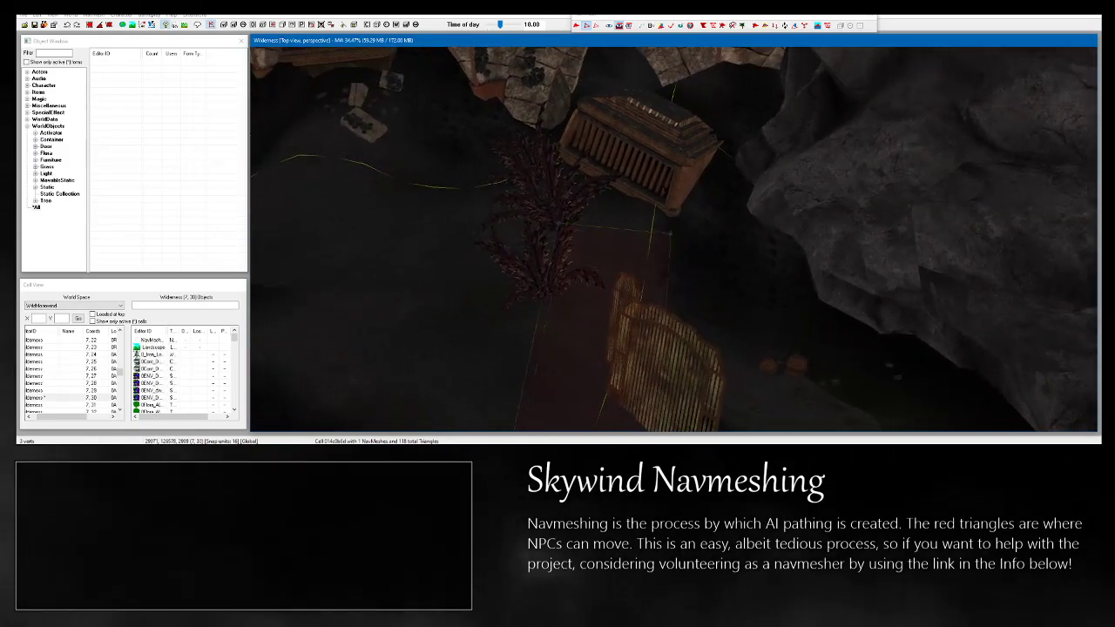
{"action": "key", "text": "c"}
Turn on marker display, make the blue mist object across the cell border translucent and return to navmesh editing.
{"action": "key", "text": "m"}
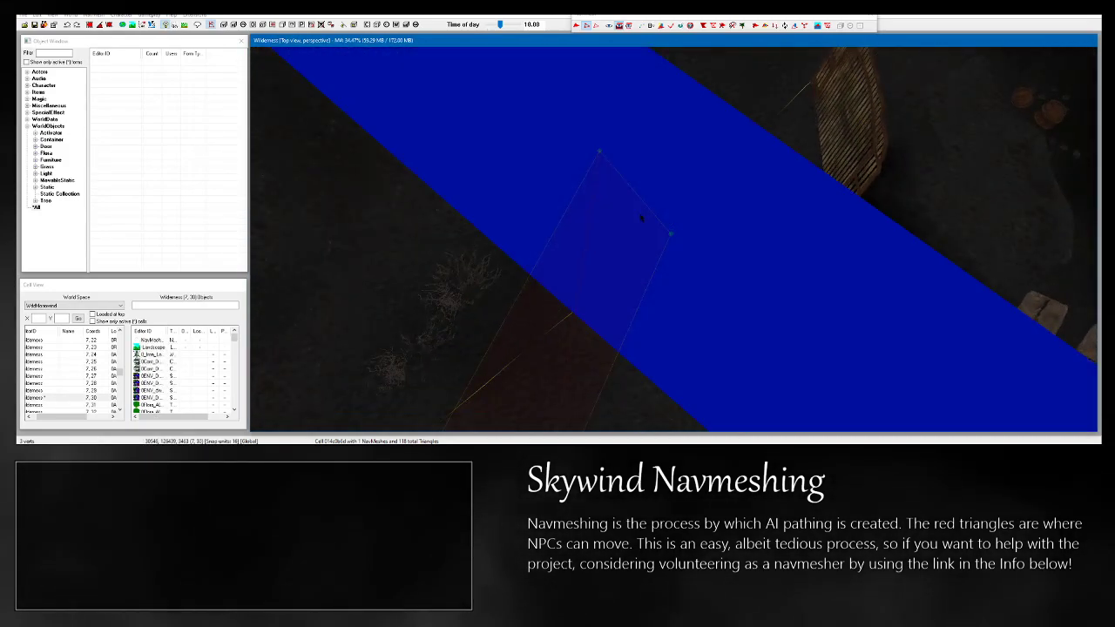
{"action": "middle_click_drag", "start_coordinate": [641, 218], "coordinate": [637, 188], "text": "shift"}
{"action": "key", "text": "Escape"}
{"action": "left_click", "coordinate": [761, 259]}
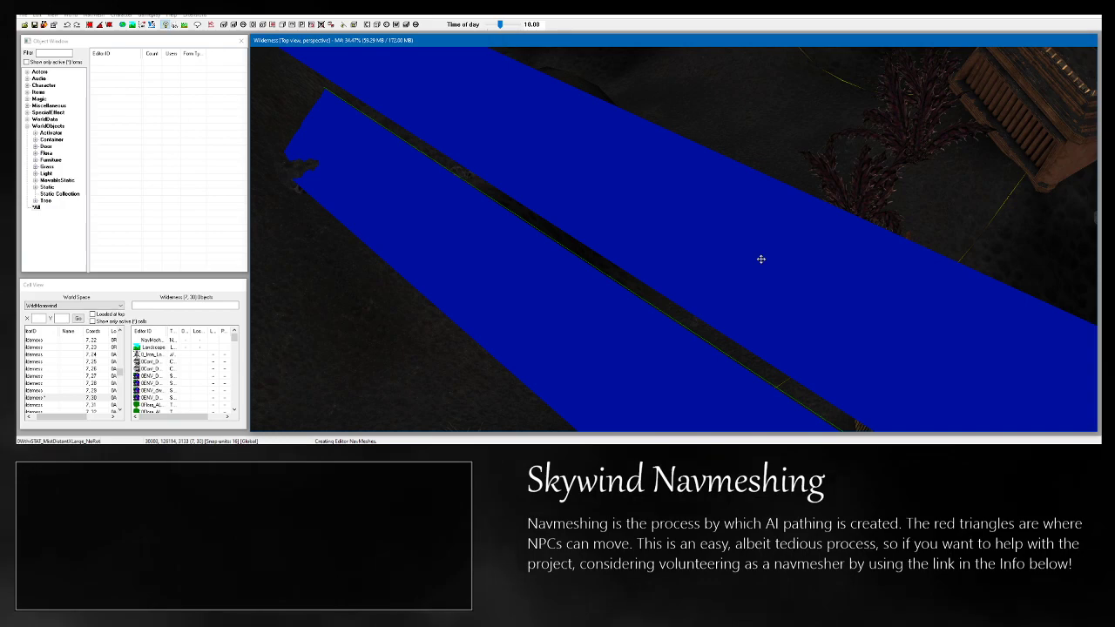
{"action": "key", "text": "1"}
{"action": "key", "text": "ctrl+e"}
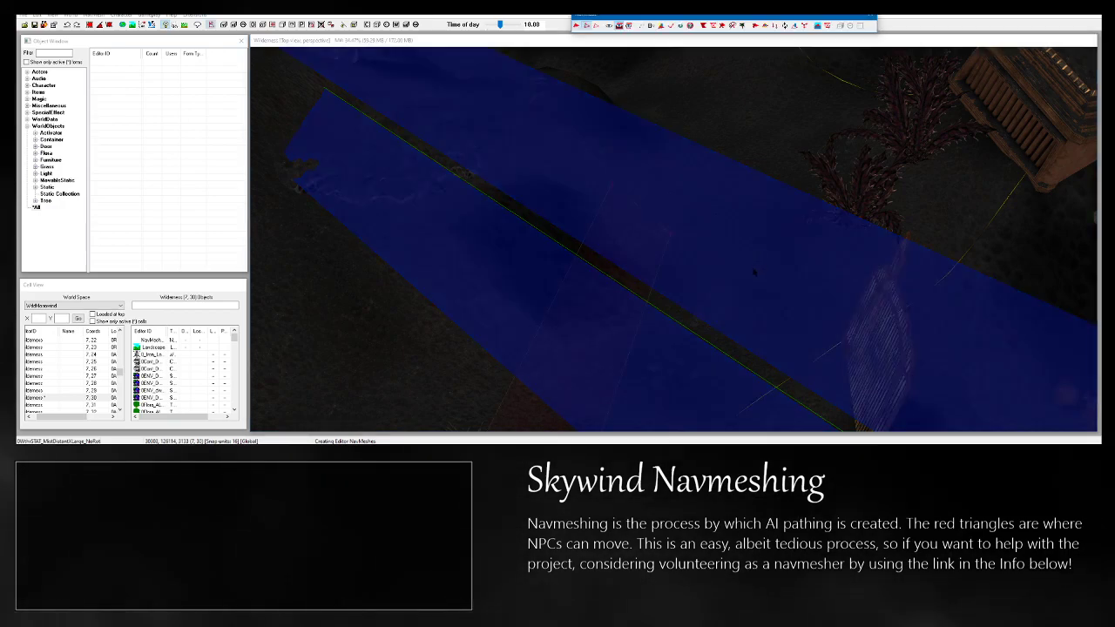
Move the strip's outer end vertex onto the cell border line and pull the inner end vertex closer to it.
{"action": "left_click", "coordinate": [596, 178]}
{"action": "middle_click_drag", "start_coordinate": [595, 178], "coordinate": [723, 330]}
{"action": "scroll", "coordinate": [663, 247], "scroll_direction": "up", "scroll_amount": 4}
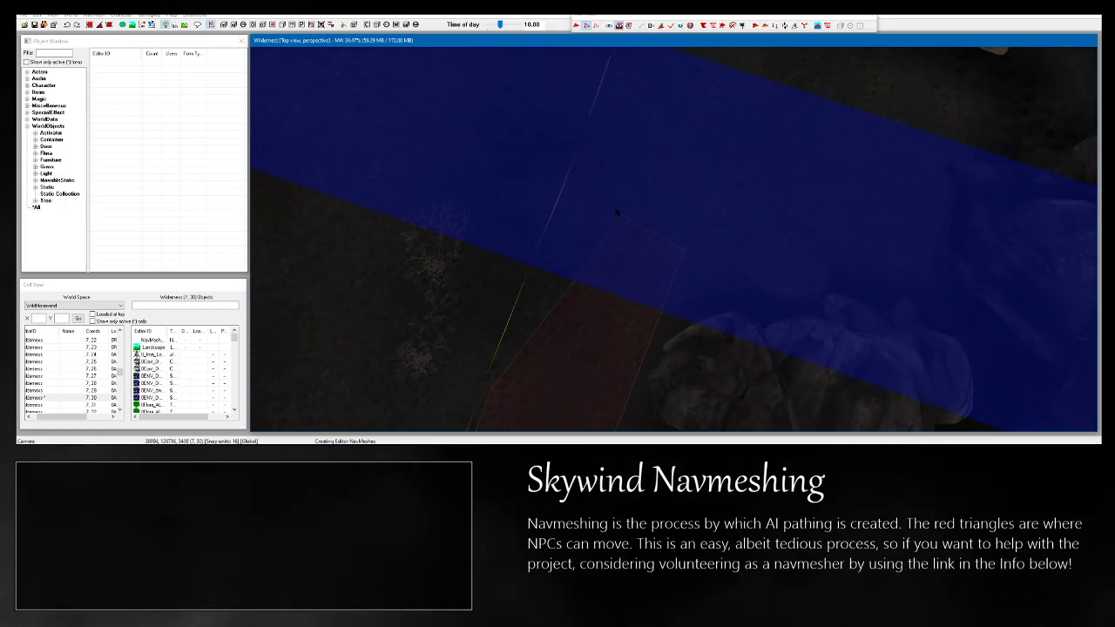
{"action": "left_click_drag", "start_coordinate": [587, 182], "coordinate": [624, 233]}
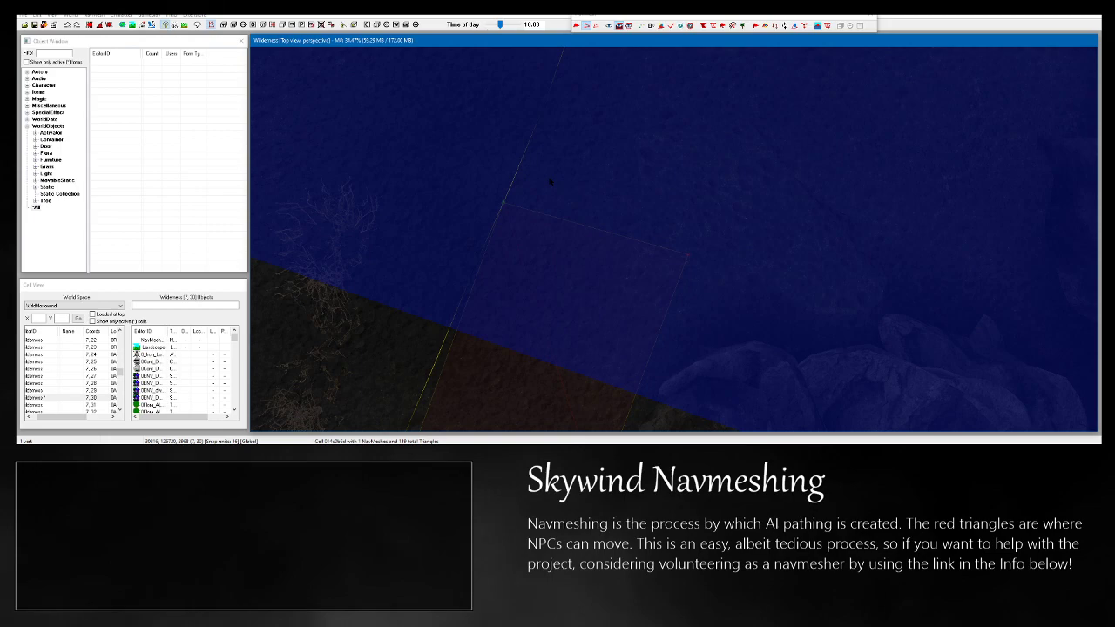
{"action": "left_click_drag", "start_coordinate": [636, 223], "coordinate": [645, 265]}
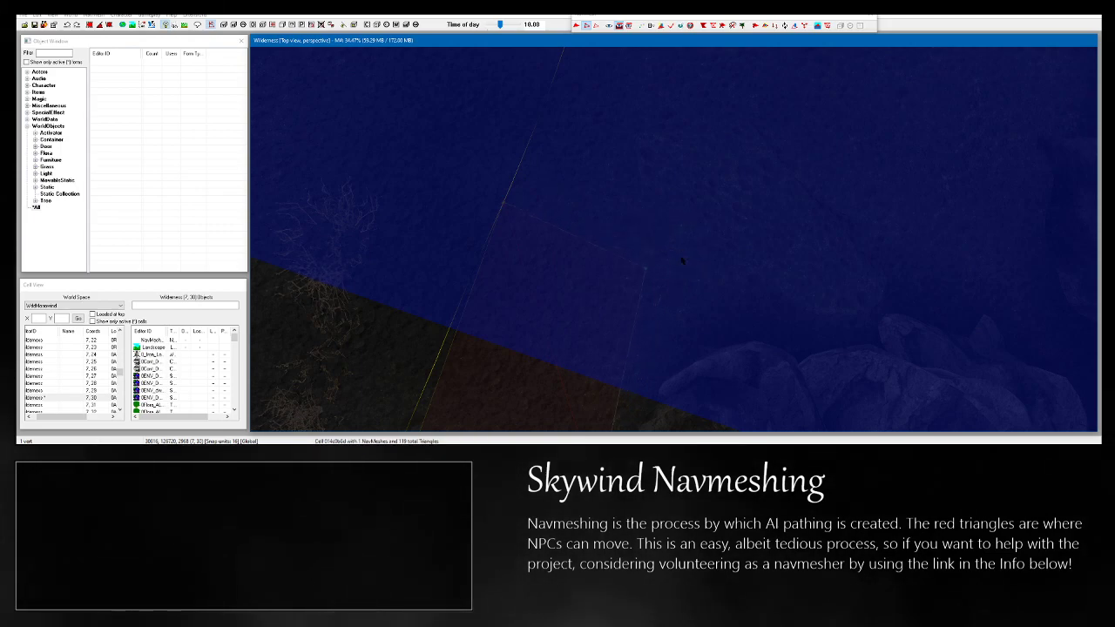
Move the vertex on the strip's outer side beside the dry bushes onto the cell border line.
{"action": "middle_click_drag", "start_coordinate": [646, 264], "coordinate": [675, 212]}
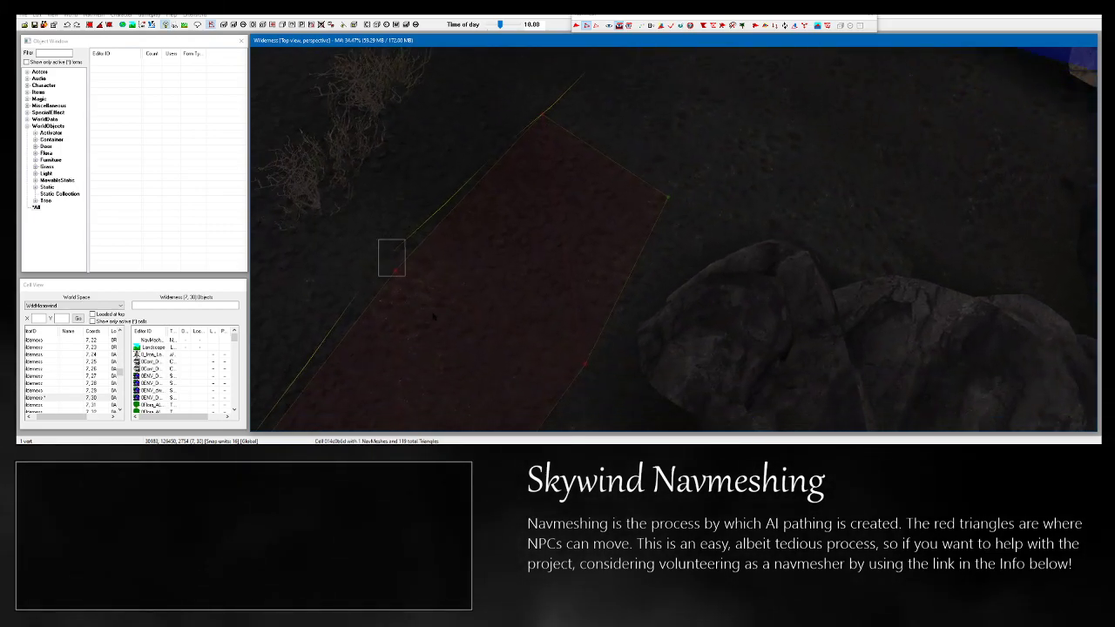
{"action": "left_click_drag", "start_coordinate": [405, 275], "coordinate": [405, 275]}
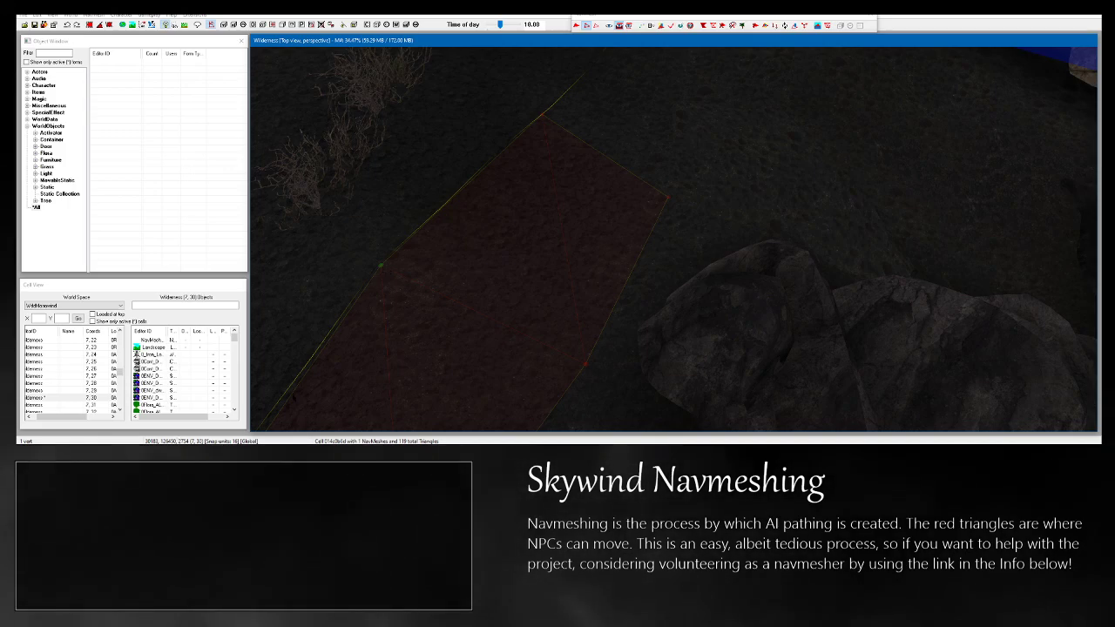
{"action": "key", "text": "shift"}
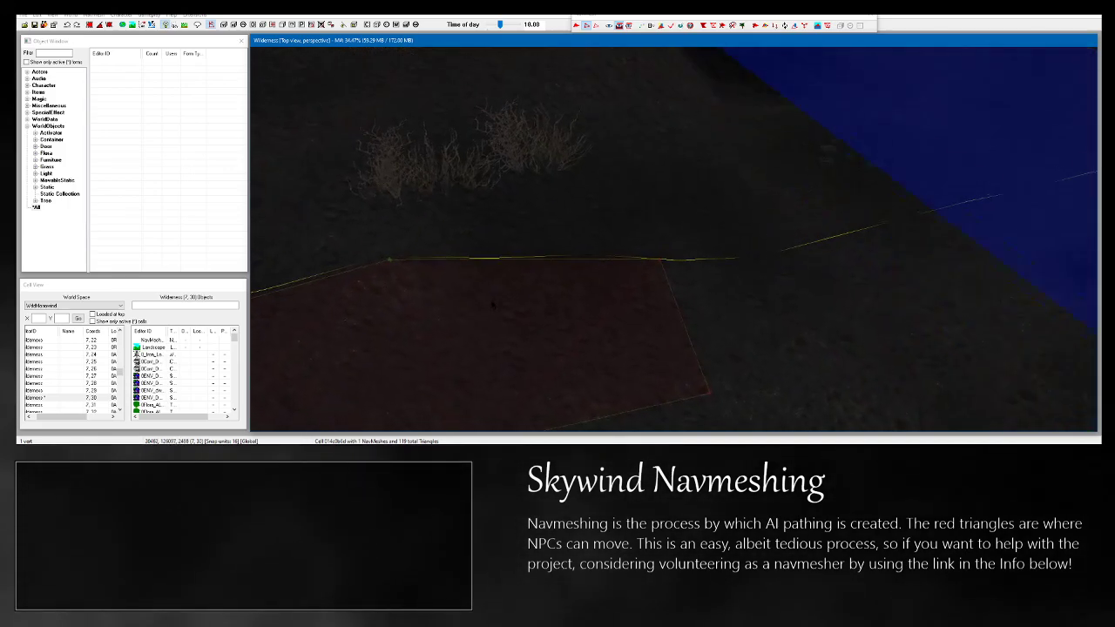
{"action": "key", "text": "shift"}
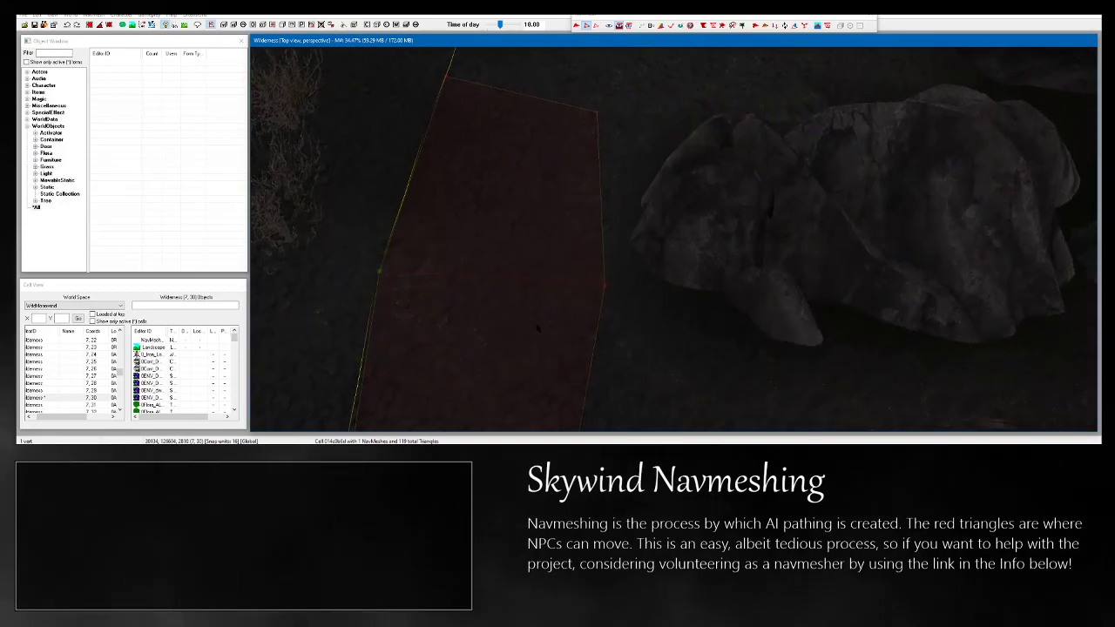
Select the strip's two end vertices and switch the navmesh overlay to its brighter red display.
{"action": "scroll", "coordinate": [537, 328], "scroll_direction": "up", "scroll_amount": 4}
{"action": "middle_click_drag", "start_coordinate": [537, 329], "coordinate": [483, 137]}
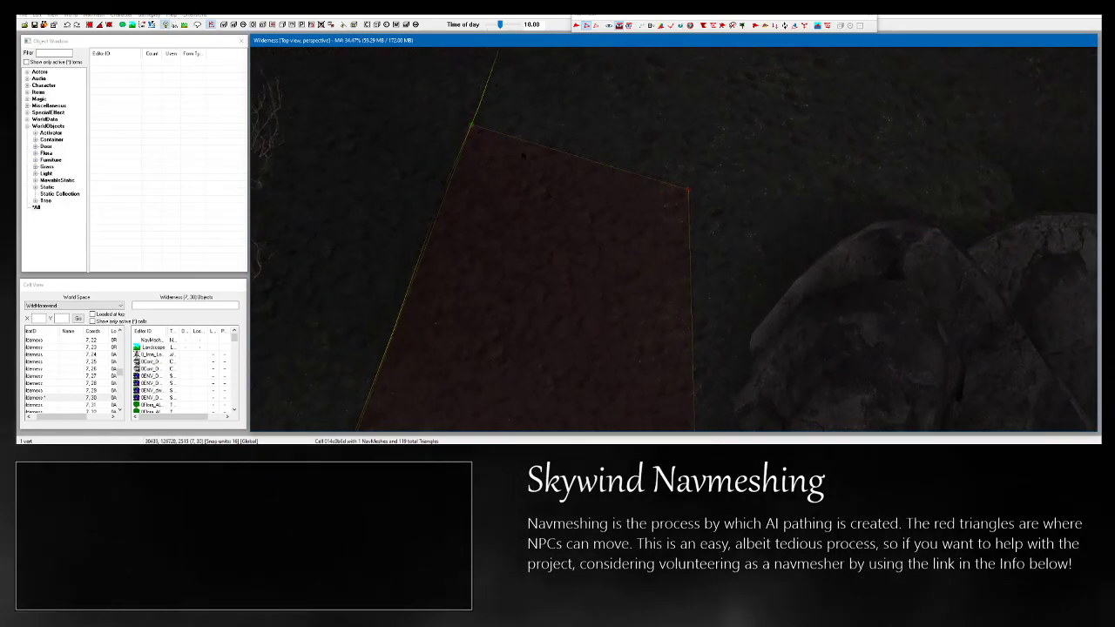
{"action": "left_click", "coordinate": [688, 190], "text": "ctrl"}
{"action": "key", "text": "shift"}
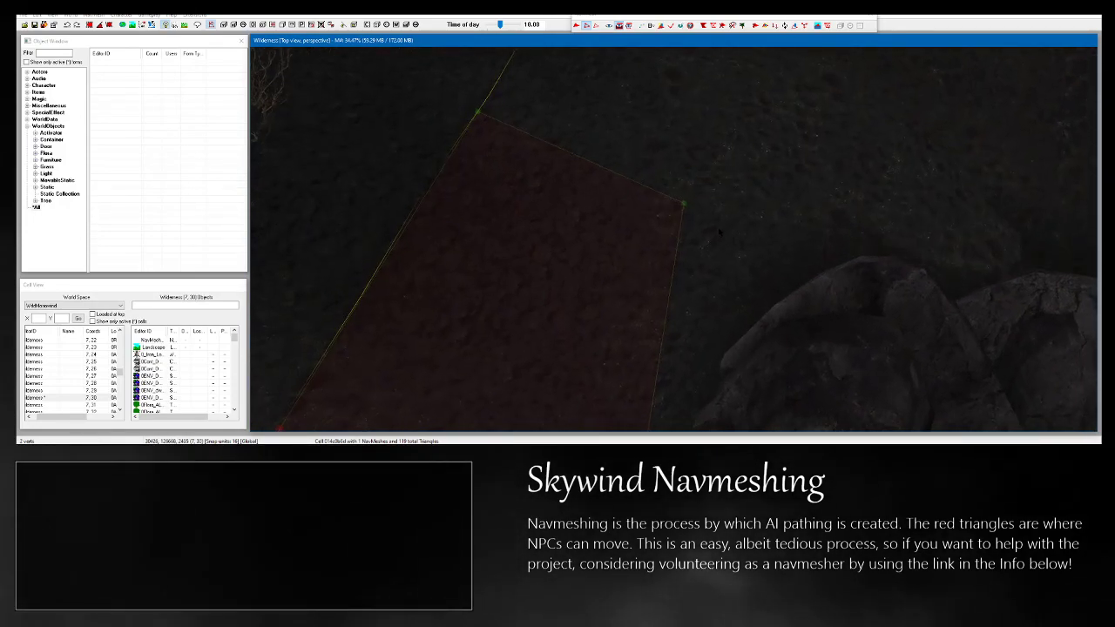
{"action": "left_click", "coordinate": [576, 25]}
{"action": "middle_click_drag", "start_coordinate": [592, 79], "coordinate": [594, 278]}
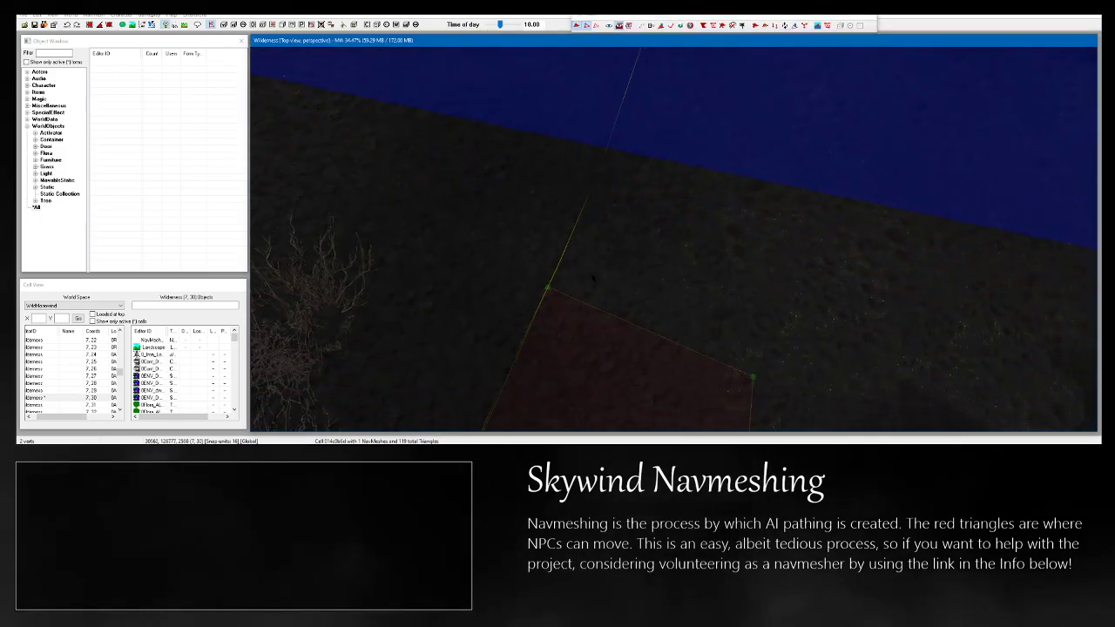
{"action": "left_click", "coordinate": [577, 27]}
{"action": "left_click", "coordinate": [609, 26]}
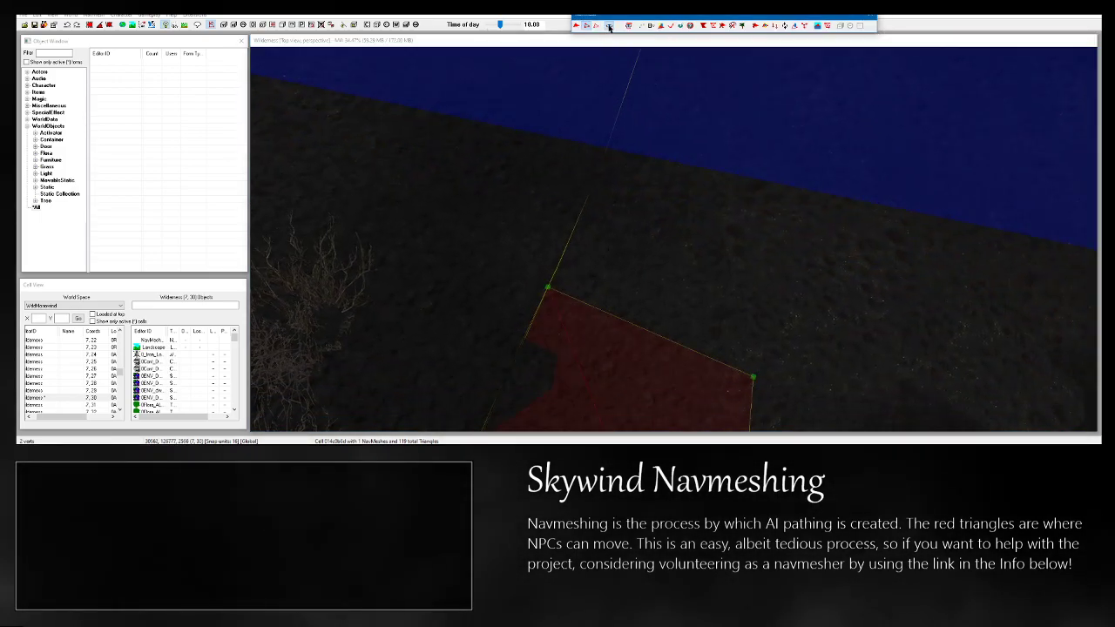
{"action": "key", "text": "shift"}
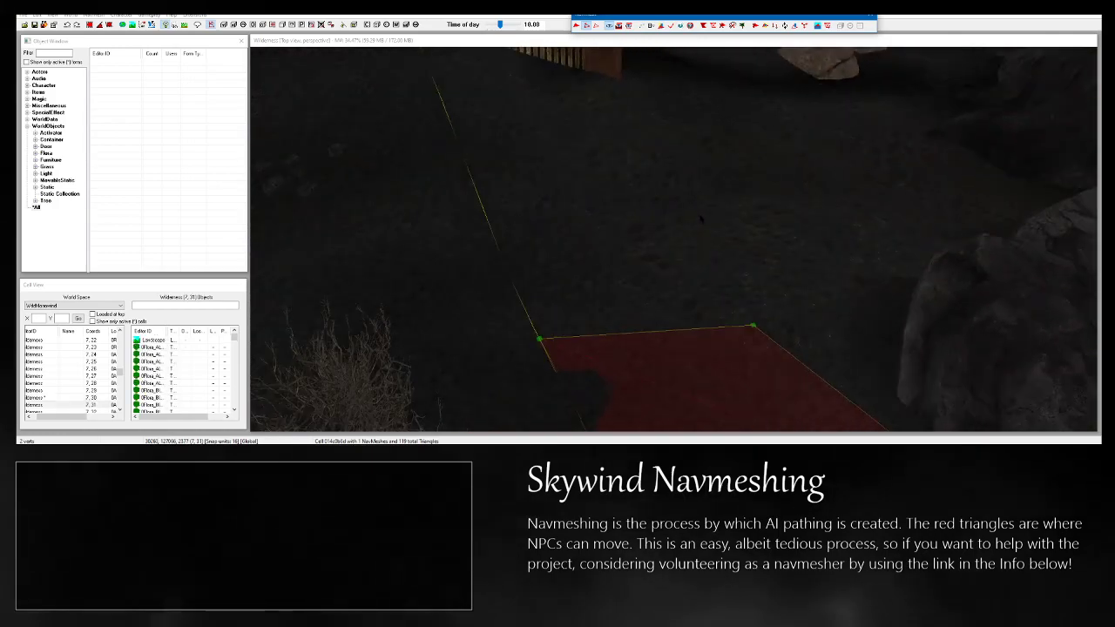
Extend the strip's end with two new vertices, one near the cell border line and one farther inside the cell.
{"action": "key", "text": "a"}
{"action": "right_click", "coordinate": [506, 184], "text": "ctrl"}
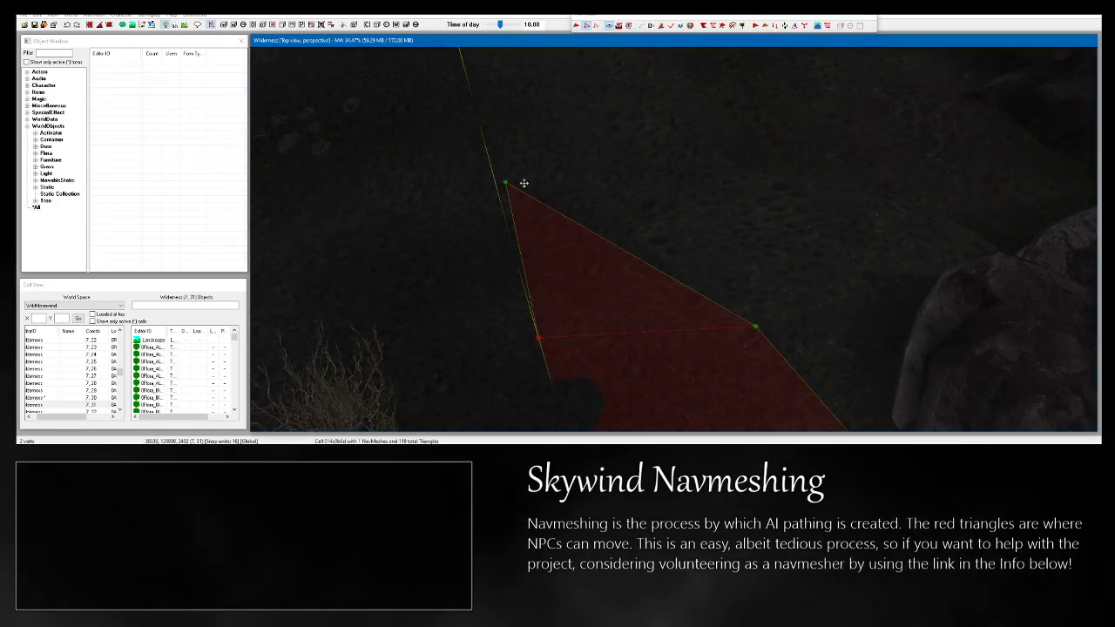
{"action": "right_click", "coordinate": [816, 182], "text": "ctrl"}
{"action": "key", "text": "shift"}
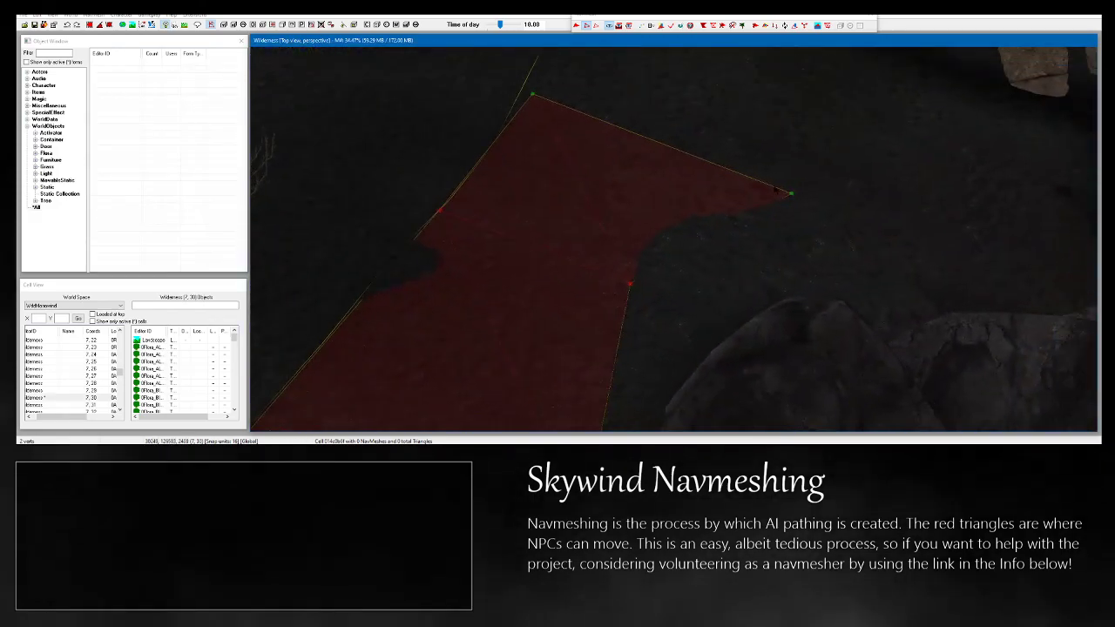
Extend the navmesh along the cell border up to the wooden gate with new triangles.
{"action": "middle_click_drag", "start_coordinate": [628, 178], "coordinate": [601, 268]}
{"action": "scroll", "coordinate": [598, 270], "scroll_direction": "up", "scroll_amount": 2}
{"action": "scroll", "coordinate": [597, 270], "scroll_direction": "up", "scroll_amount": 3}
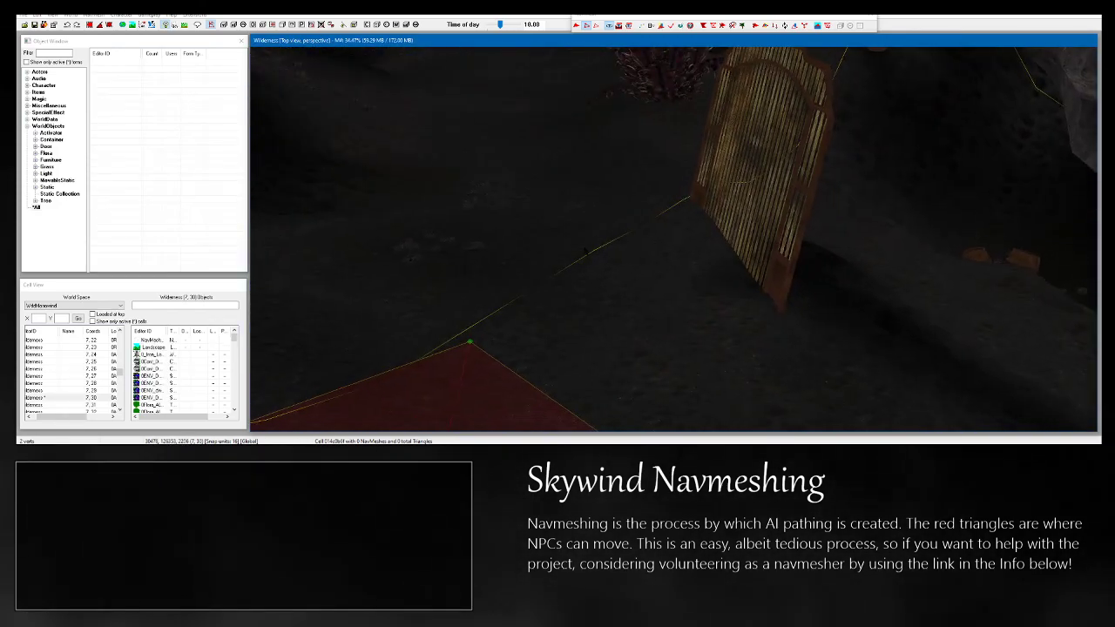
{"action": "right_click", "coordinate": [595, 255], "text": "ctrl"}
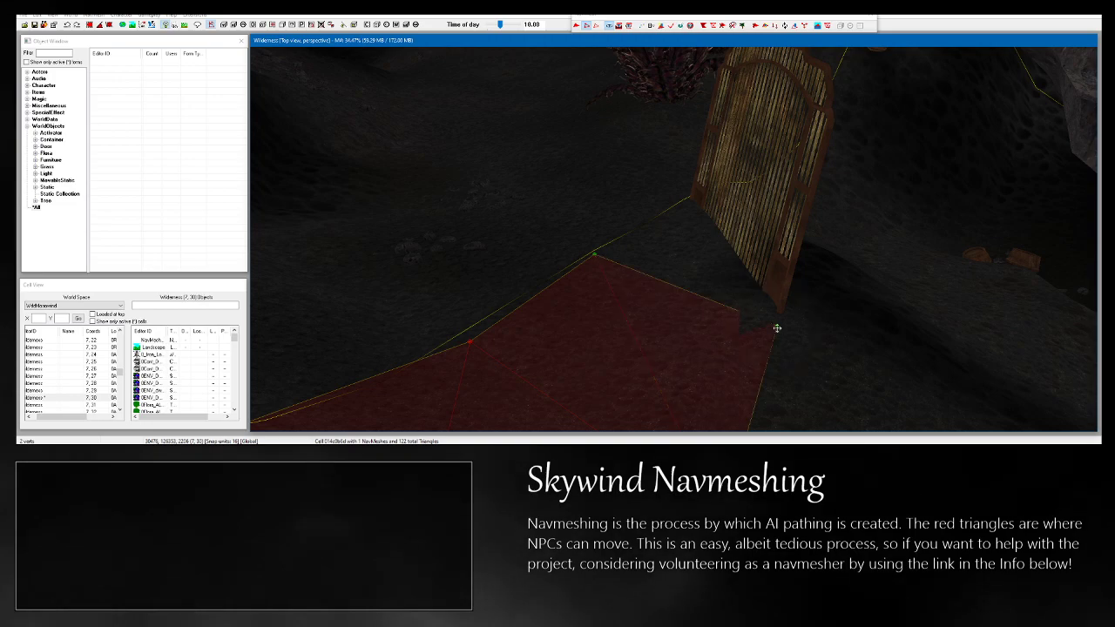
{"action": "middle_click_drag", "start_coordinate": [777, 328], "coordinate": [669, 190]}
{"action": "right_click", "coordinate": [697, 73], "text": "ctrl"}
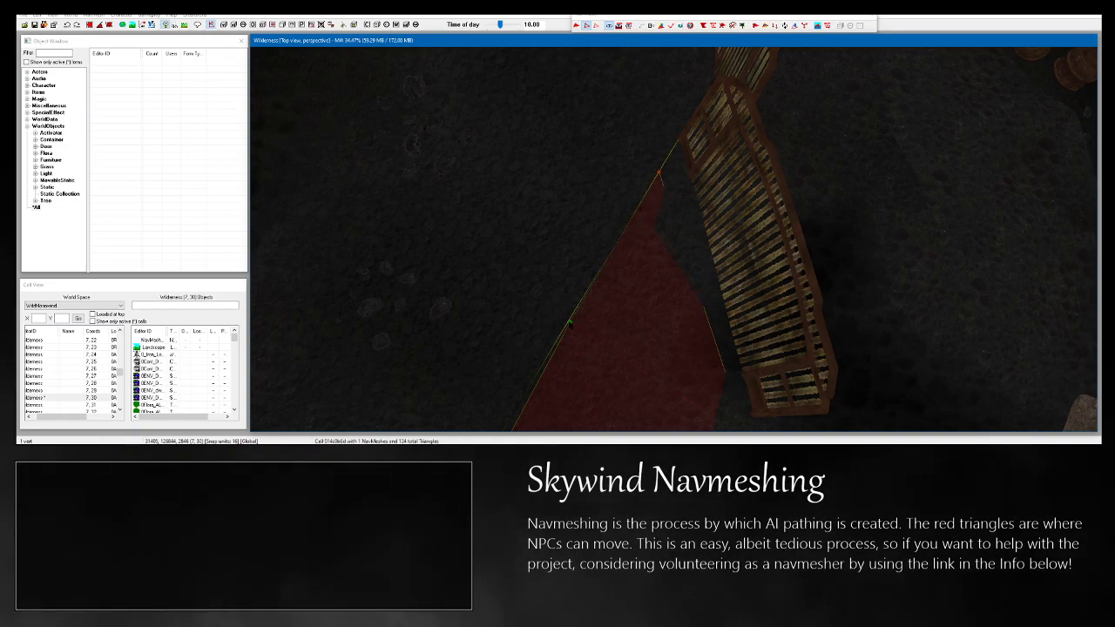
Adjust the strip's outer vertices near the wooden gate so they sit on the cell border line.
{"action": "left_click_drag", "start_coordinate": [571, 324], "coordinate": [565, 324]}
{"action": "middle_click_drag", "start_coordinate": [564, 322], "coordinate": [646, 131]}
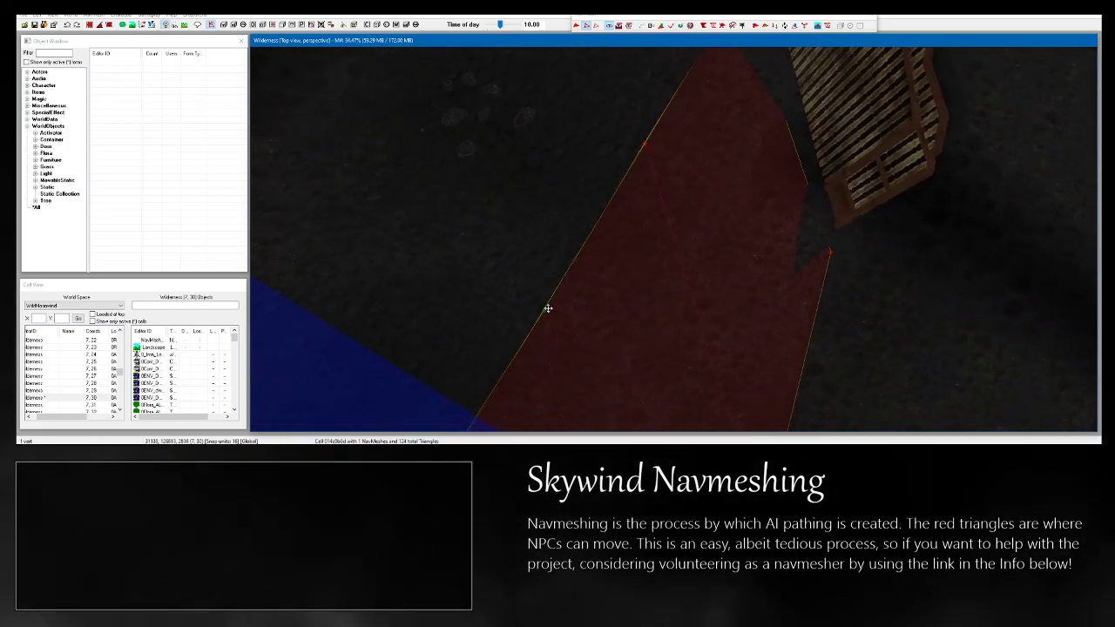
{"action": "middle_click_drag", "start_coordinate": [548, 312], "coordinate": [715, 69]}
Add a triangle on the strip's inner side beside the rock, starting from the two neighbouring edge vertices.
{"action": "left_click_drag", "start_coordinate": [773, 362], "coordinate": [774, 363]}
{"action": "middle_click_drag", "start_coordinate": [774, 363], "coordinate": [725, 137], "text": "shift"}
{"action": "scroll", "coordinate": [631, 275], "scroll_direction": "up", "scroll_amount": 2}
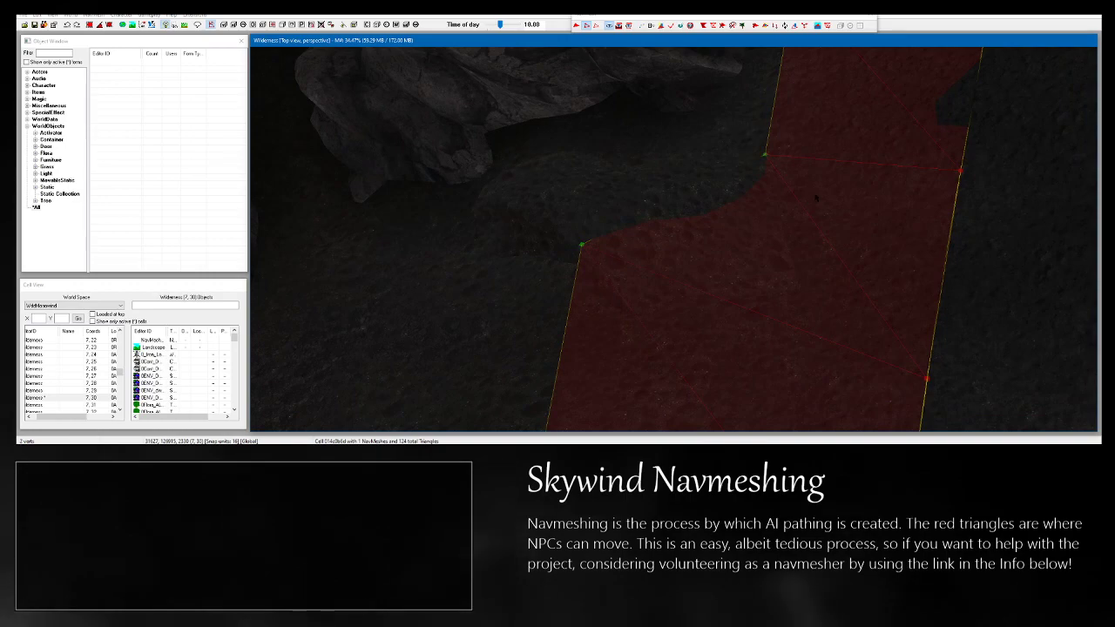
{"action": "middle_click_drag", "start_coordinate": [816, 198], "coordinate": [560, 222], "text": "shift"}
{"action": "middle_click_drag", "start_coordinate": [460, 229], "coordinate": [545, 215], "text": "shift"}
{"action": "left_click", "coordinate": [560, 191]}
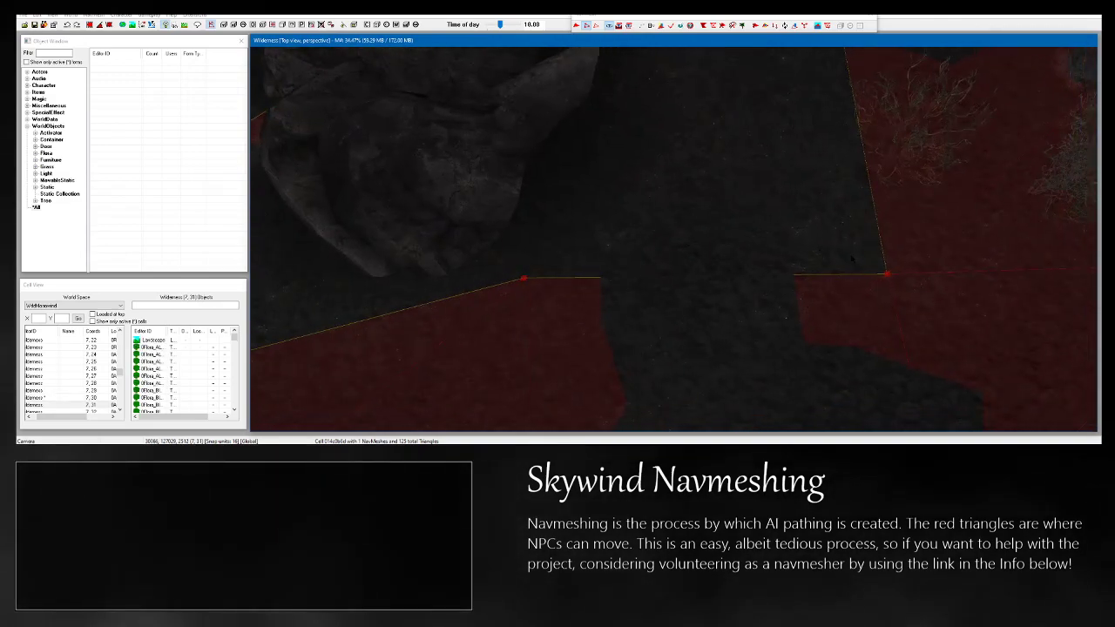
Bridge the gap between the strip beside the rock and the area around the plants with new triangles.
{"action": "scroll", "coordinate": [603, 280], "scroll_direction": "down", "scroll_amount": 3}
{"action": "middle_click_drag", "start_coordinate": [666, 109], "coordinate": [635, 253]}
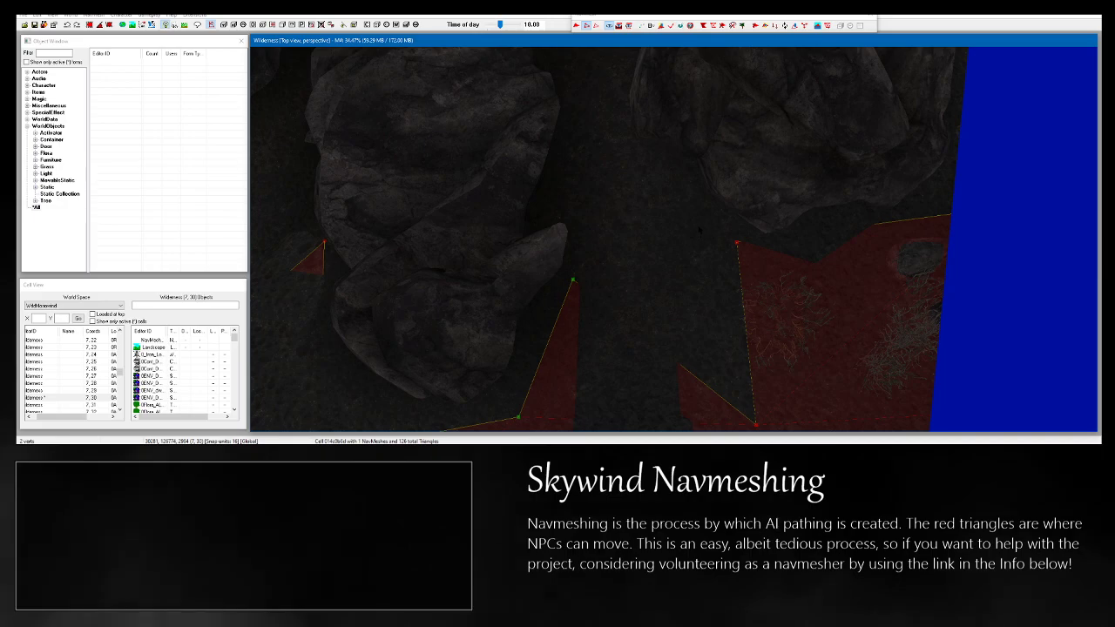
{"action": "left_click", "coordinate": [736, 246], "text": "ctrl"}
{"action": "middle_click_drag", "start_coordinate": [734, 250], "coordinate": [568, 200], "text": "shift"}
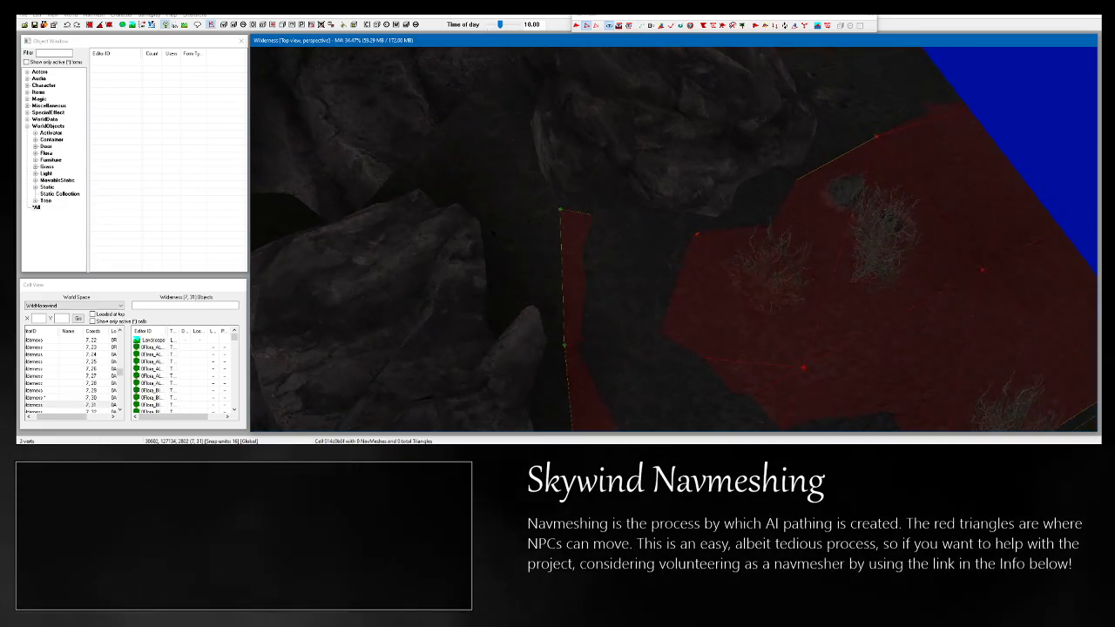
{"action": "middle_click_drag", "start_coordinate": [489, 236], "coordinate": [438, 301], "text": "shift"}
{"action": "middle_click_drag", "start_coordinate": [669, 319], "coordinate": [728, 304], "text": "shift"}
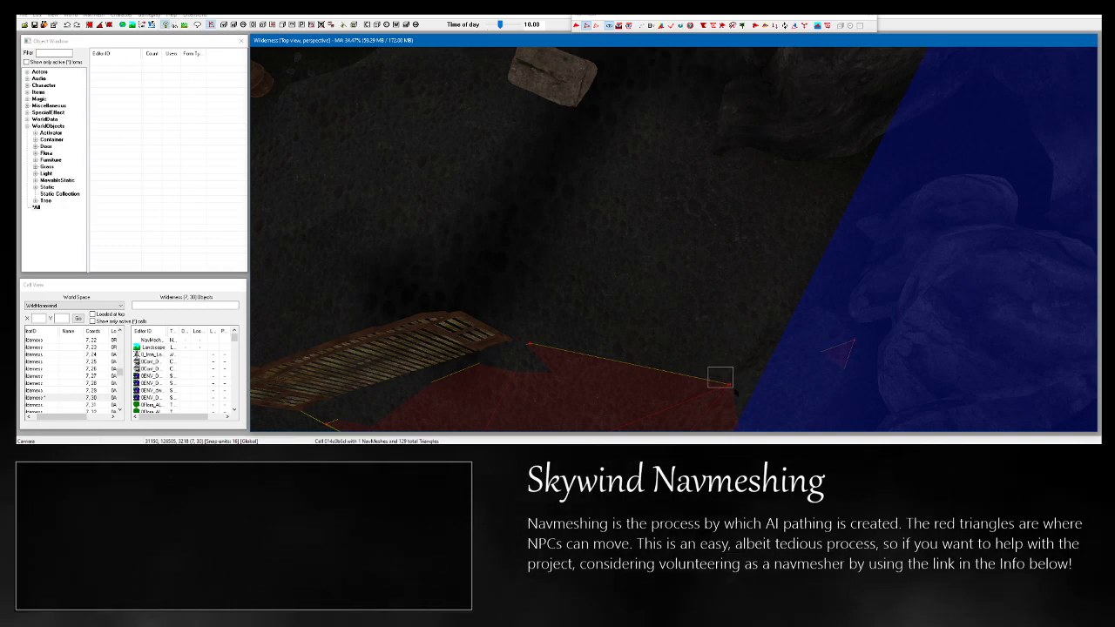
Extend the navmesh past the wooden structure toward the two stone blocks with two new end vertices and adjust their placement.
{"action": "middle_click_drag", "start_coordinate": [563, 372], "coordinate": [610, 354], "text": "shift"}
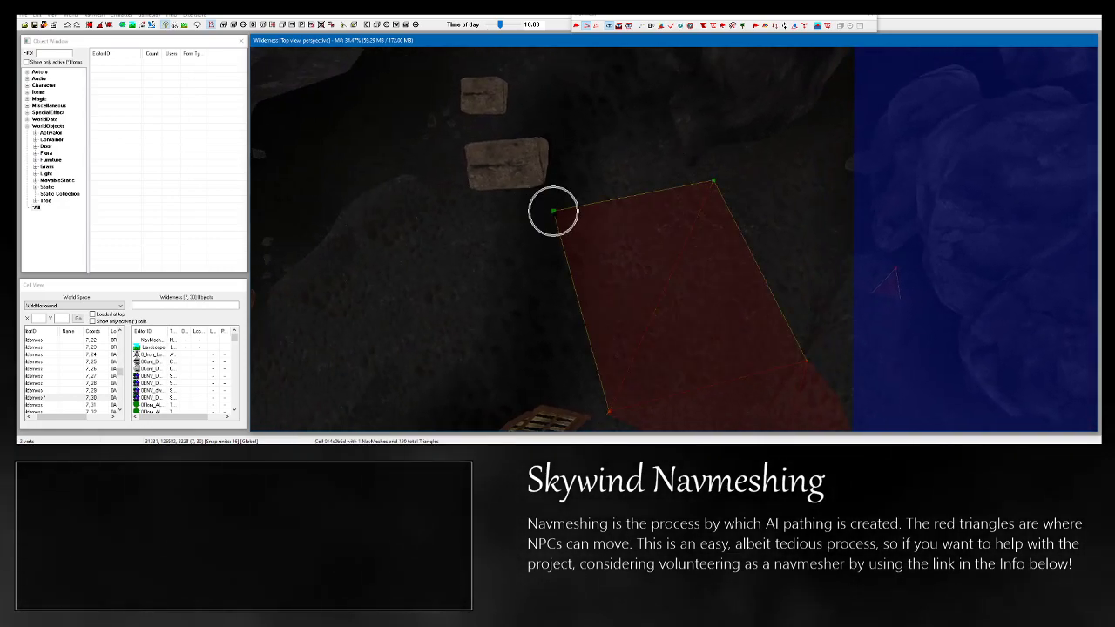
{"action": "middle_click_drag", "start_coordinate": [553, 211], "coordinate": [714, 228], "text": "shift"}
{"action": "left_click_drag", "start_coordinate": [590, 246], "coordinate": [711, 306]}
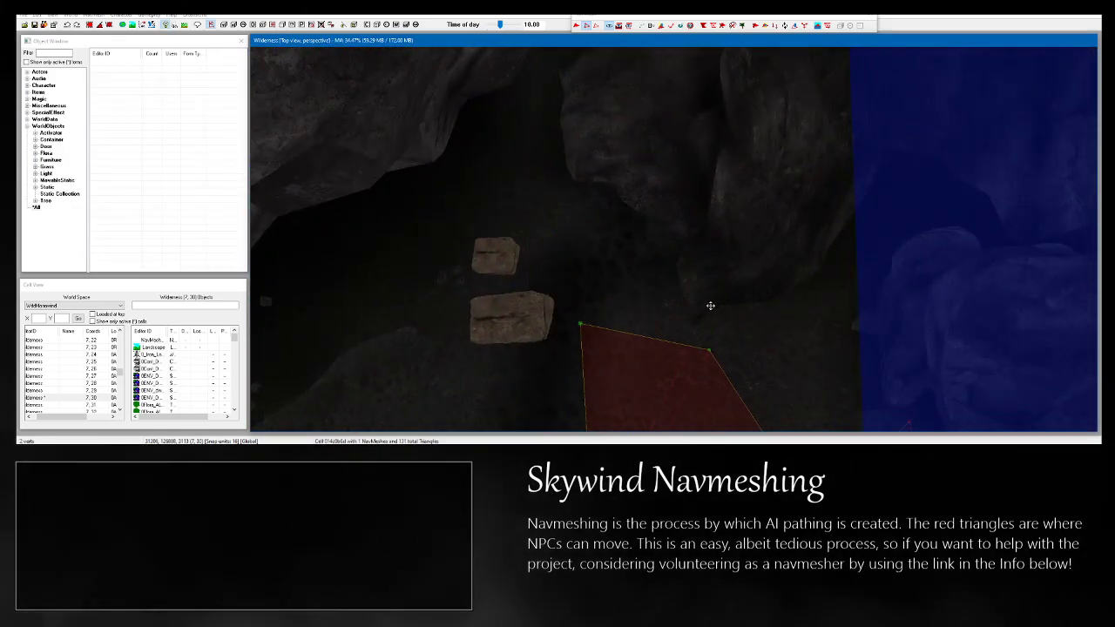
{"action": "middle_click_drag", "start_coordinate": [709, 318], "coordinate": [708, 167]}
{"action": "middle_click_drag", "start_coordinate": [703, 385], "coordinate": [703, 336]}
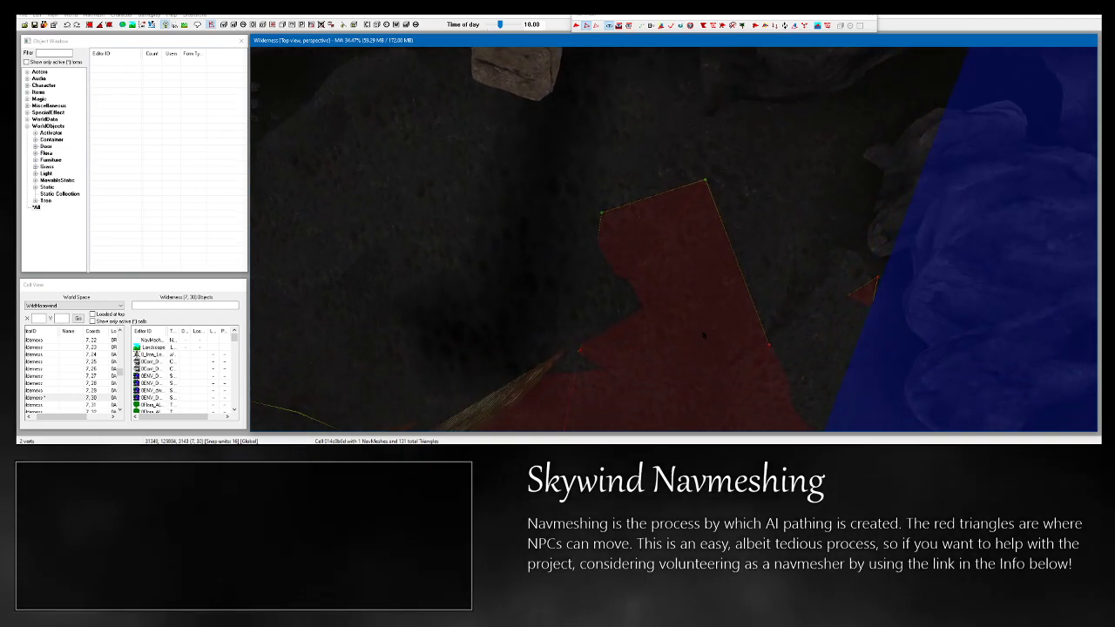
Add a triangle on the extension's outer side, reaching from its end vertex toward the cell border line.
{"action": "left_click", "coordinate": [722, 299]}
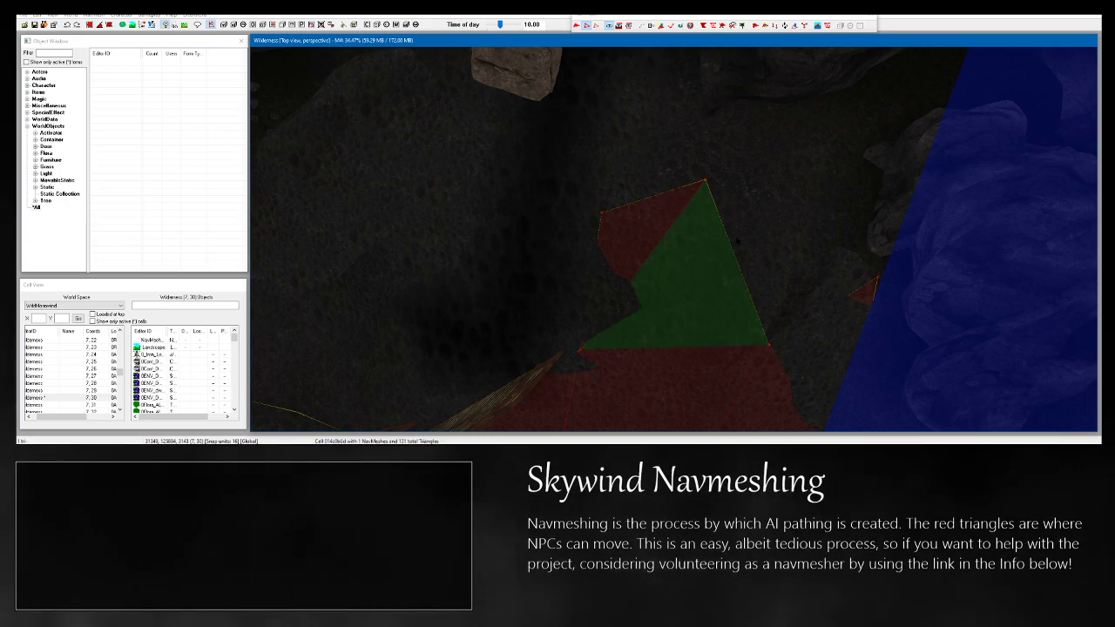
{"action": "left_click", "coordinate": [703, 188]}
{"action": "middle_click_drag", "start_coordinate": [703, 188], "coordinate": [763, 215], "text": "shift"}
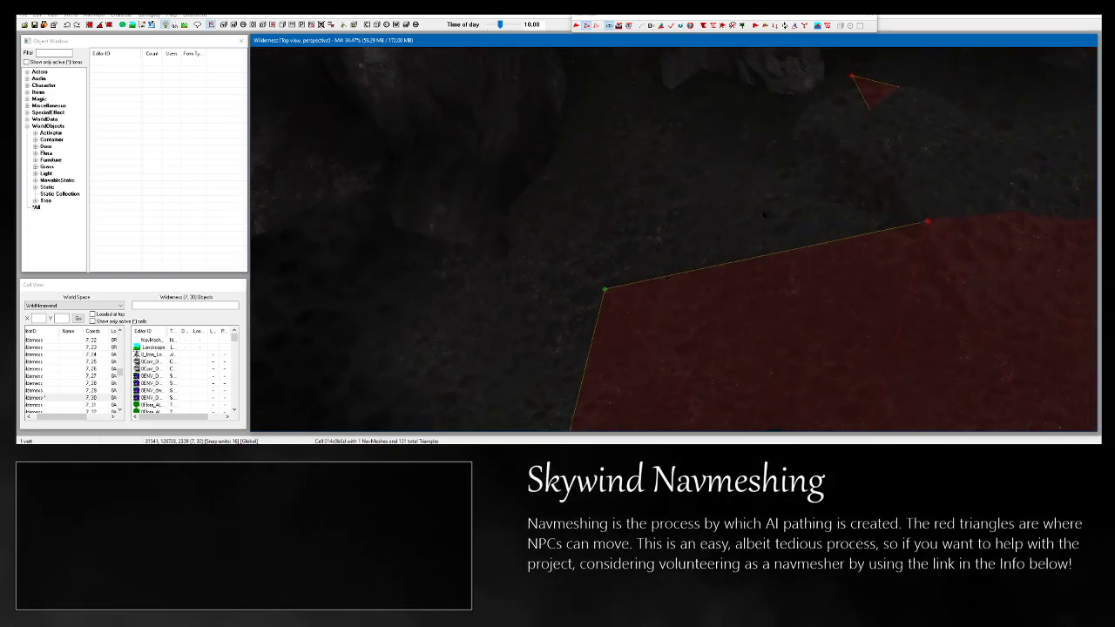
{"action": "middle_click_drag", "start_coordinate": [659, 135], "coordinate": [579, 173], "text": "shift"}
{"action": "middle_click_drag", "start_coordinate": [685, 231], "coordinate": [564, 216], "text": "shift"}
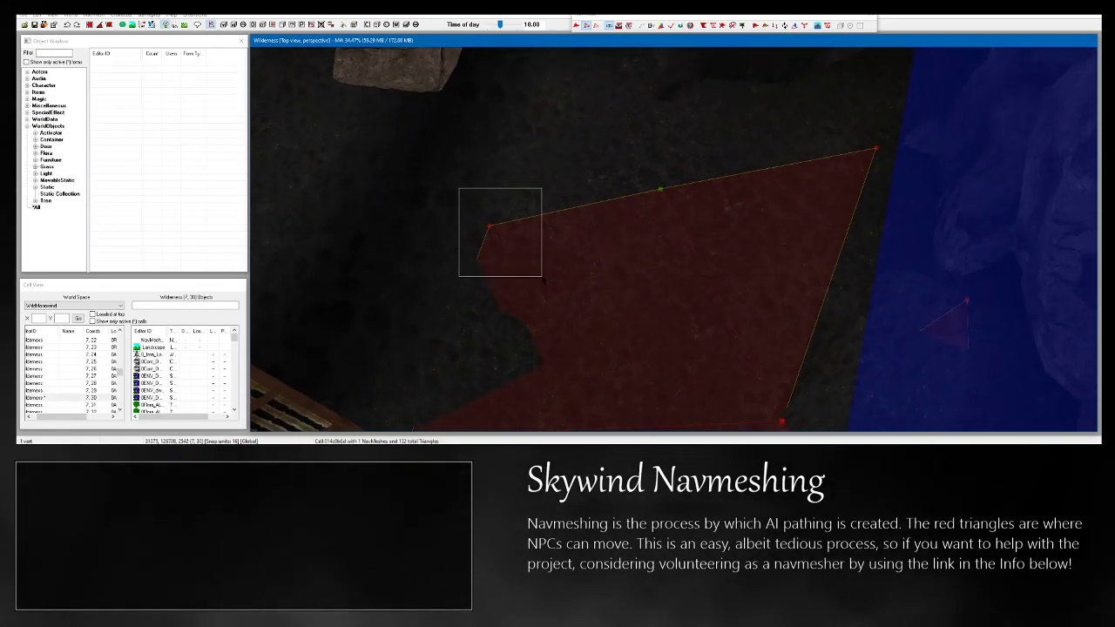
Extend the navmesh from the end edge up to the nearest stone block with two new triangles.
{"action": "left_click_drag", "start_coordinate": [542, 280], "coordinate": [544, 281], "text": "ctrl"}
{"action": "middle_click_drag", "start_coordinate": [543, 282], "coordinate": [707, 379], "text": "shift"}
{"action": "scroll", "coordinate": [925, 229], "scroll_direction": "up", "scroll_amount": 5}
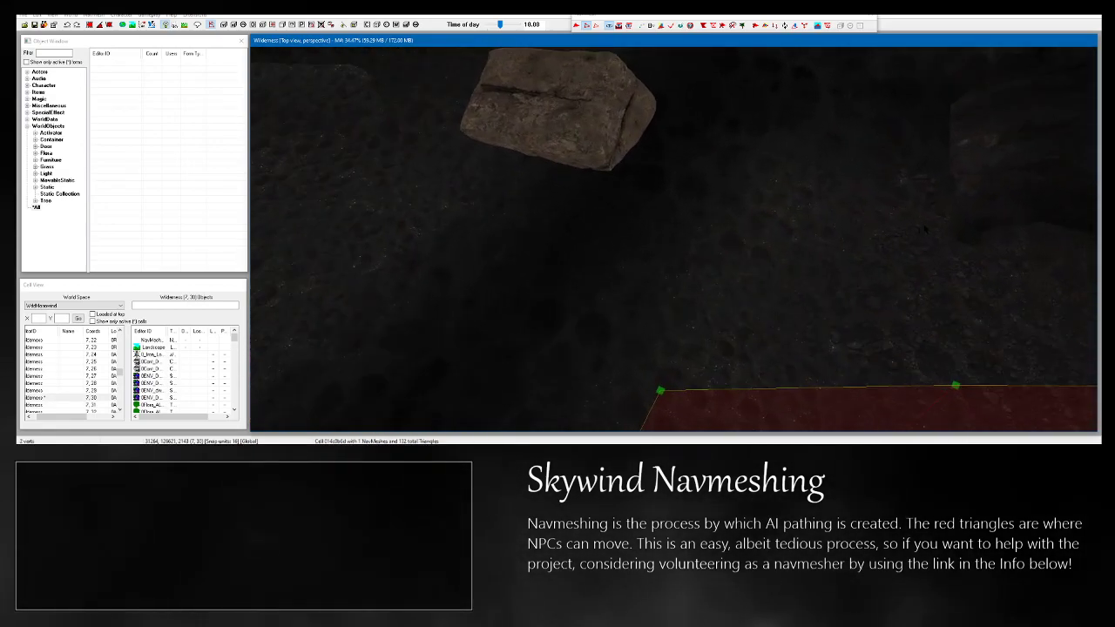
{"action": "middle_click_drag", "start_coordinate": [629, 185], "coordinate": [623, 184], "text": "shift"}
Reposition the new end vertices so the mesh edge stays clear of the stone block and follows the open ground.
{"action": "left_click_drag", "start_coordinate": [939, 263], "coordinate": [960, 213]}
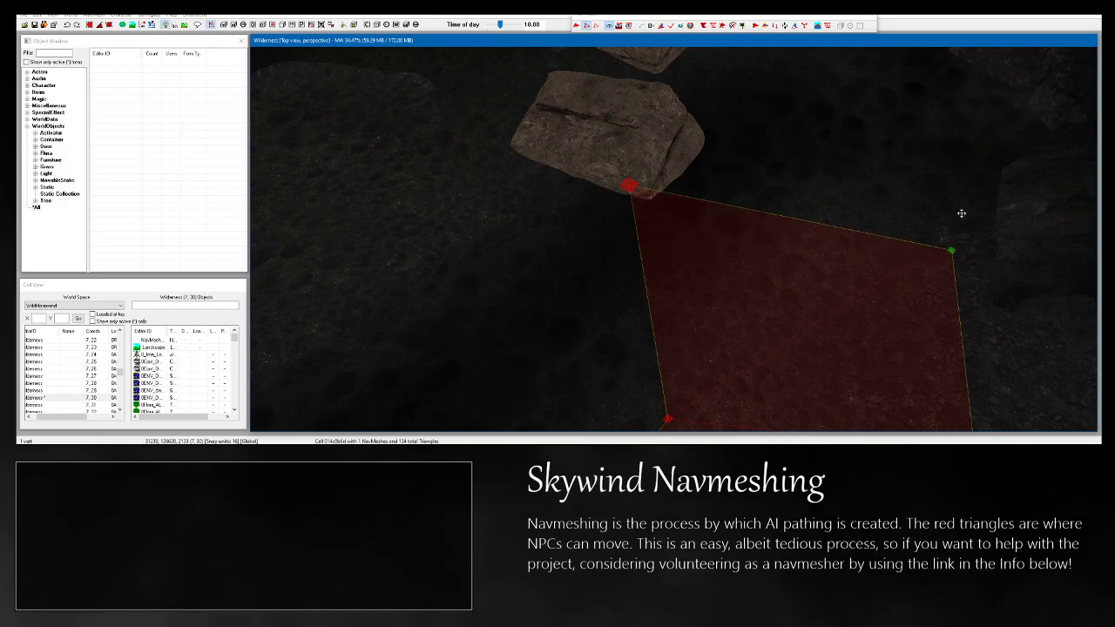
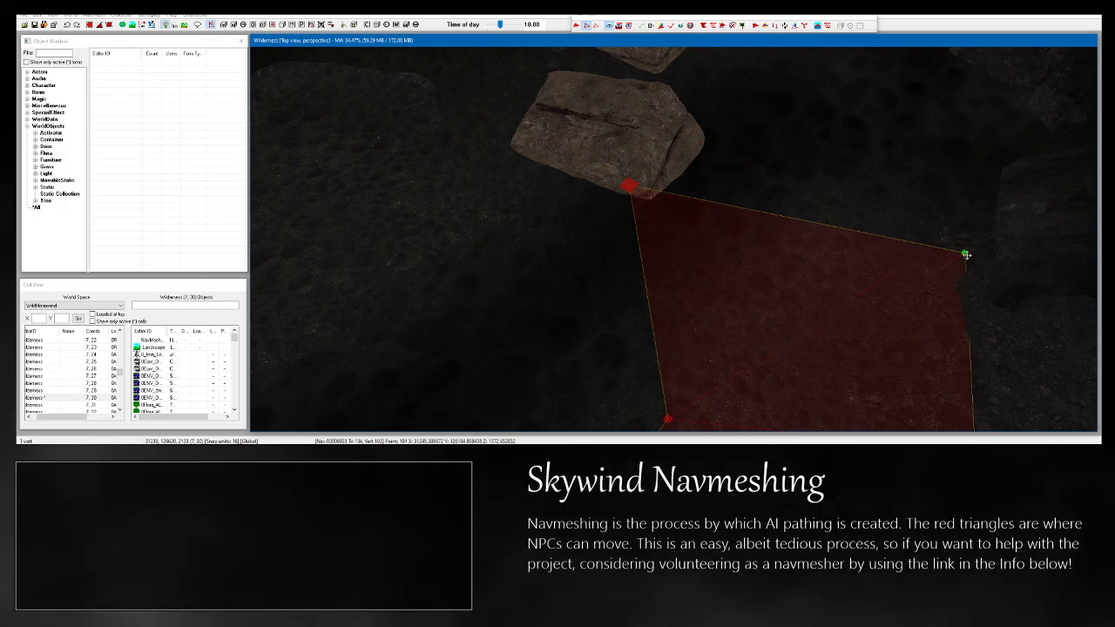
{"action": "left_click_drag", "start_coordinate": [966, 256], "coordinate": [961, 303]}
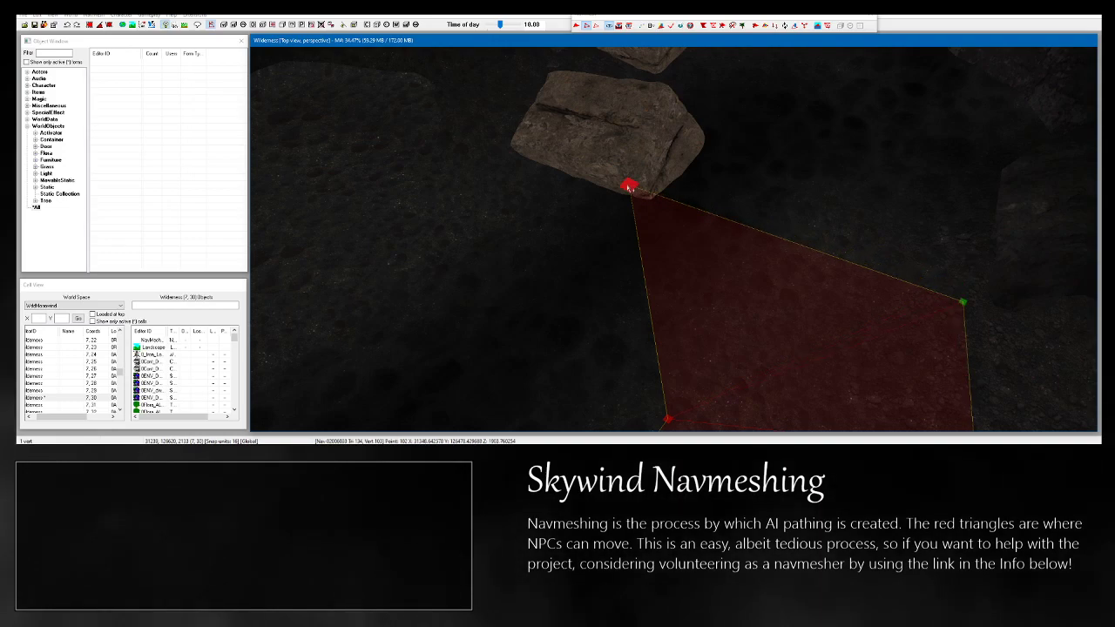
{"action": "left_click_drag", "start_coordinate": [629, 187], "coordinate": [637, 147]}
{"action": "middle_click_drag", "start_coordinate": [637, 148], "coordinate": [685, 219]}
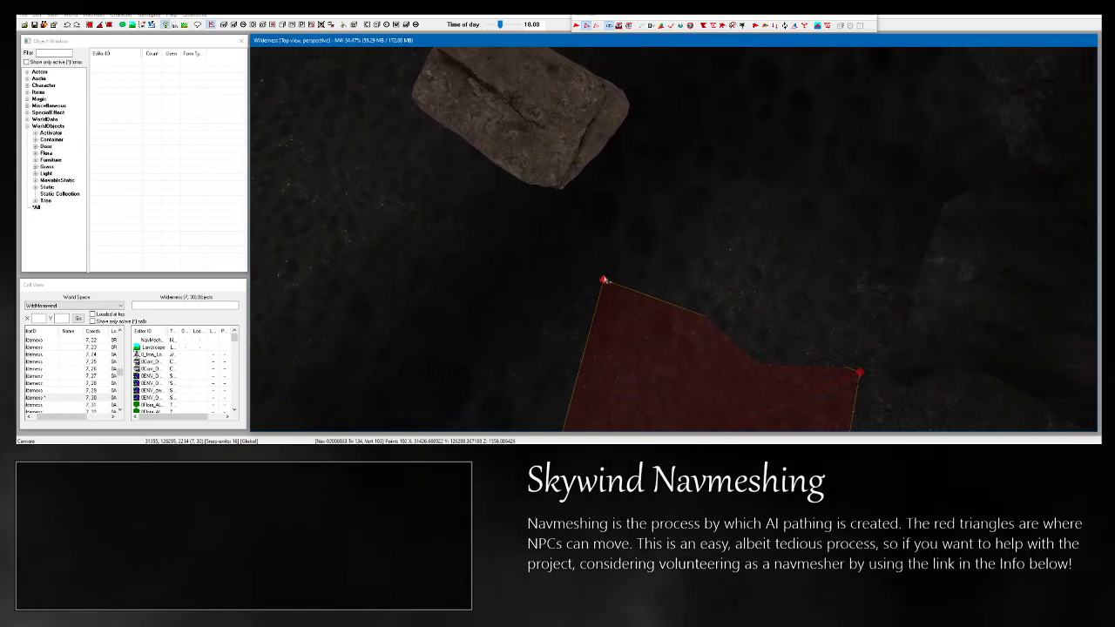
{"action": "left_click_drag", "start_coordinate": [604, 281], "coordinate": [600, 270]}
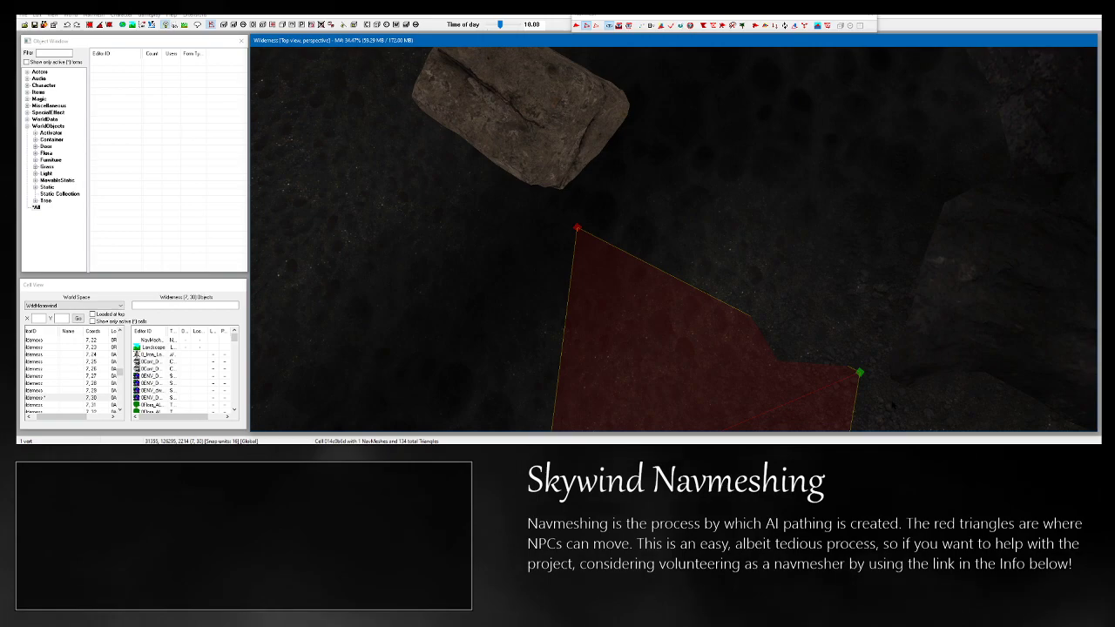
Extend the navmesh alongside the stone blocks with another vertex and move the outer vertex farther toward the rock wall.
{"action": "scroll", "coordinate": [673, 239], "scroll_direction": "down", "scroll_amount": 2}
{"action": "middle_click_drag", "start_coordinate": [673, 240], "coordinate": [512, 418], "text": "shift"}
{"action": "scroll", "coordinate": [673, 240], "scroll_direction": "up", "scroll_amount": 4}
{"action": "scroll", "coordinate": [802, 314], "scroll_direction": "up", "scroll_amount": 1}
{"action": "right_click", "coordinate": [848, 327], "text": "ctrl"}
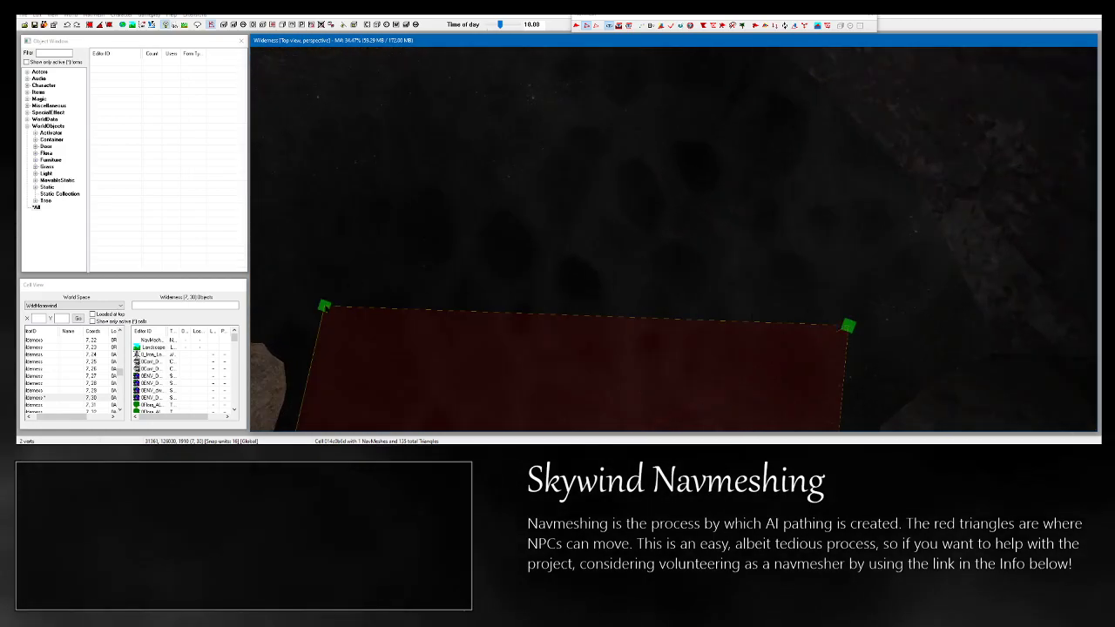
{"action": "left_click_drag", "start_coordinate": [848, 325], "coordinate": [833, 203]}
{"action": "middle_click_drag", "start_coordinate": [834, 204], "coordinate": [740, 207], "text": "shift"}
{"action": "middle_click_drag", "start_coordinate": [740, 208], "coordinate": [774, 218]}
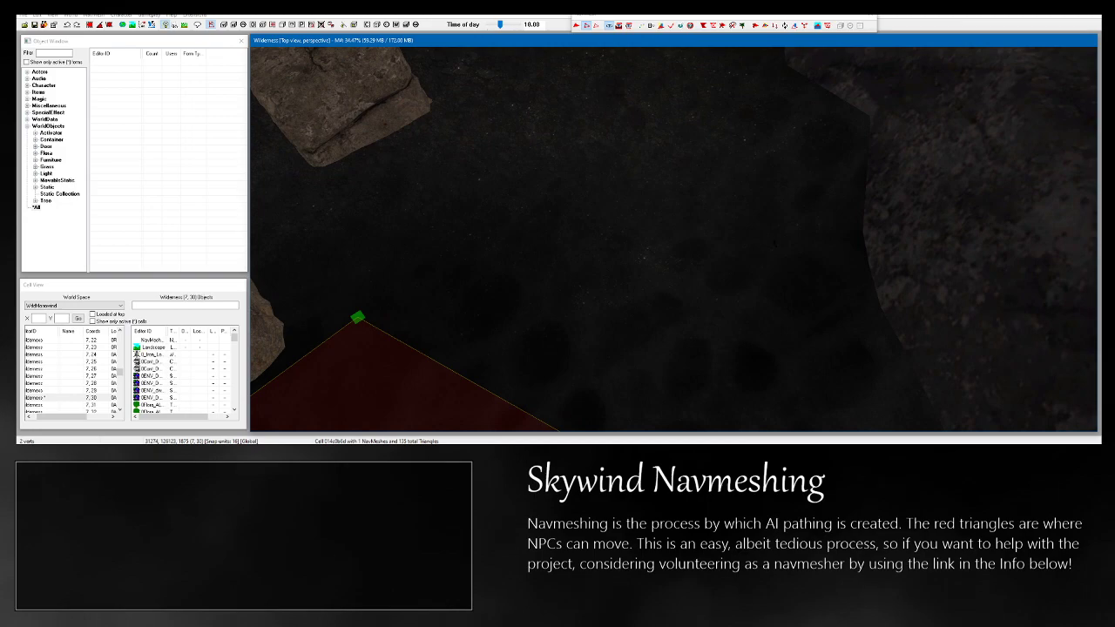
Continue the strip between the second stone block and the rock wall with two new vertices.
{"action": "right_click", "coordinate": [835, 164], "text": "ctrl"}
{"action": "right_click", "coordinate": [488, 91], "text": "ctrl"}
{"action": "middle_click_drag", "start_coordinate": [488, 92], "coordinate": [314, 305], "text": "shift"}
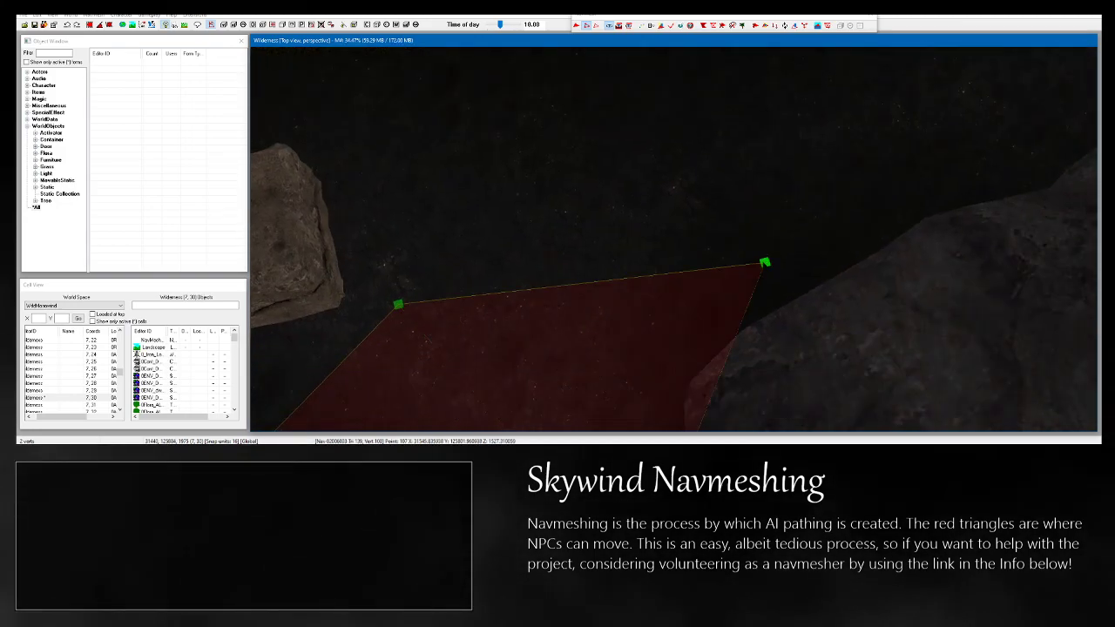
{"action": "middle_click_drag", "start_coordinate": [352, 112], "coordinate": [276, 398]}
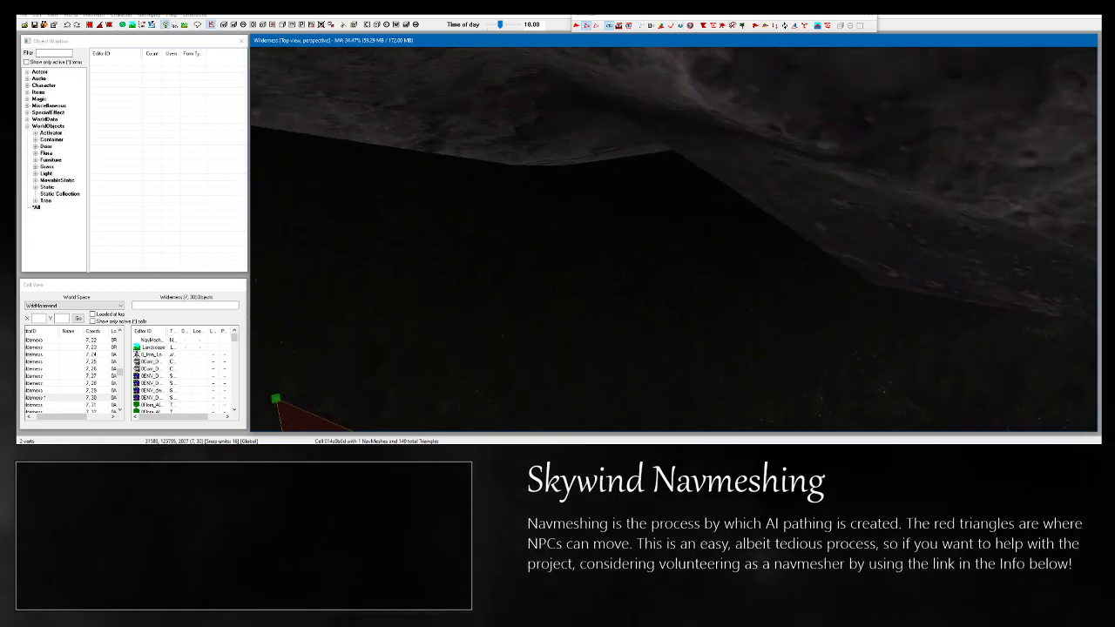
Add triangles past the second stone block, placing new vertices along the foot of the overhanging rock wall.
{"action": "scroll", "coordinate": [673, 240], "scroll_direction": "down", "scroll_amount": 5}
{"action": "mouse_move", "coordinate": [447, 336]}
{"action": "middle_mouse_down", "text": "shift"}
{"action": "mouse_move", "coordinate": [534, 336]}
{"action": "mouse_move", "coordinate": [462, 336]}
{"action": "middle_mouse_up", "text": "shift"}
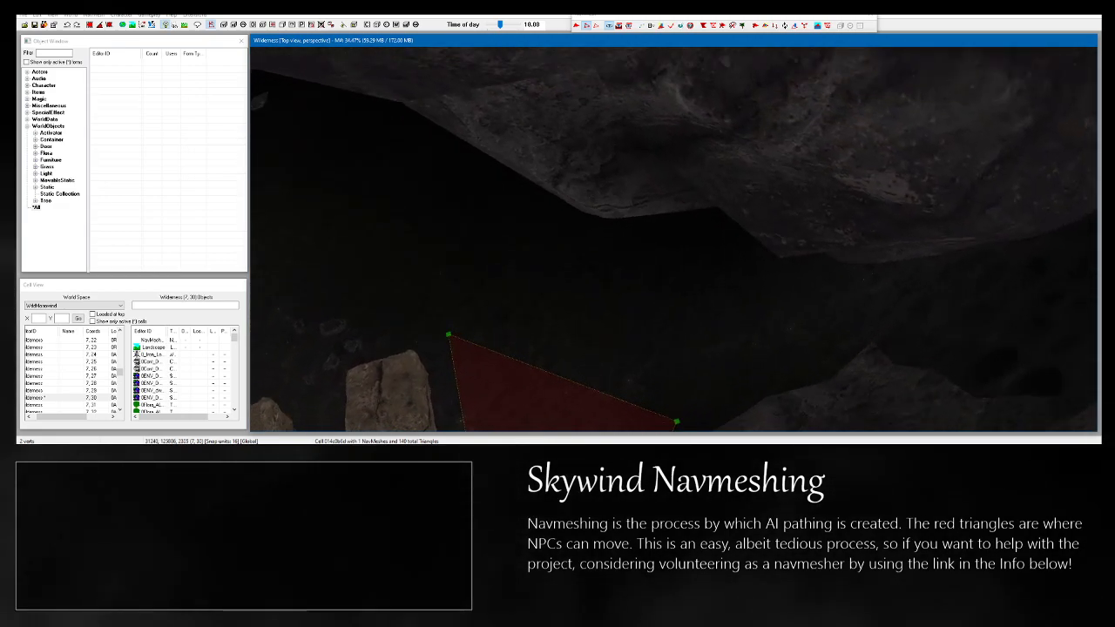
{"action": "right_click", "coordinate": [583, 251], "text": "ctrl"}
{"action": "middle_click_drag", "start_coordinate": [583, 252], "coordinate": [614, 251], "text": "shift"}
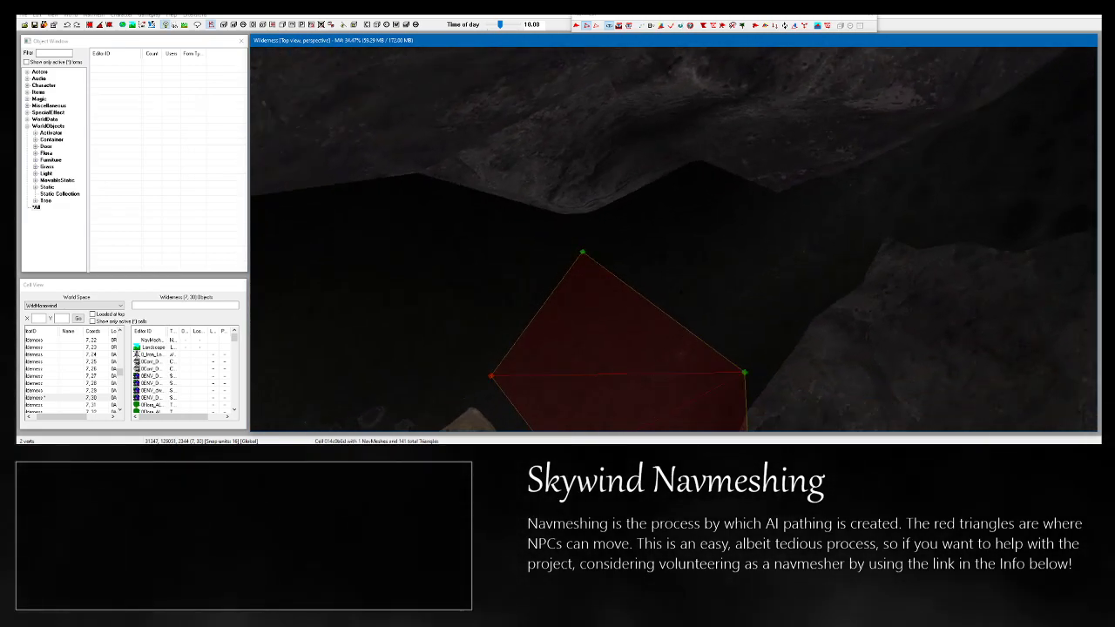
{"action": "right_click", "coordinate": [796, 226], "text": "ctrl"}
{"action": "middle_click_drag", "start_coordinate": [796, 226], "coordinate": [925, 400], "text": "shift"}
{"action": "key", "text": "d"}
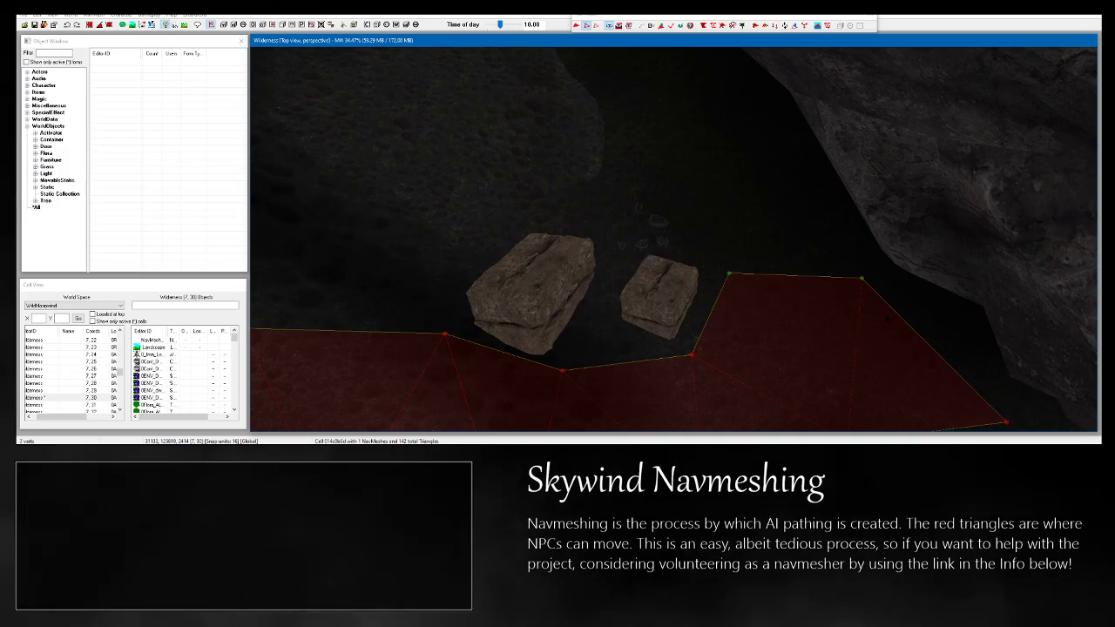
Add a triangle from the end edge behind the second stone block toward the small stones below the rock wall.
{"action": "middle_click_drag", "start_coordinate": [749, 275], "coordinate": [904, 307], "text": "shift"}
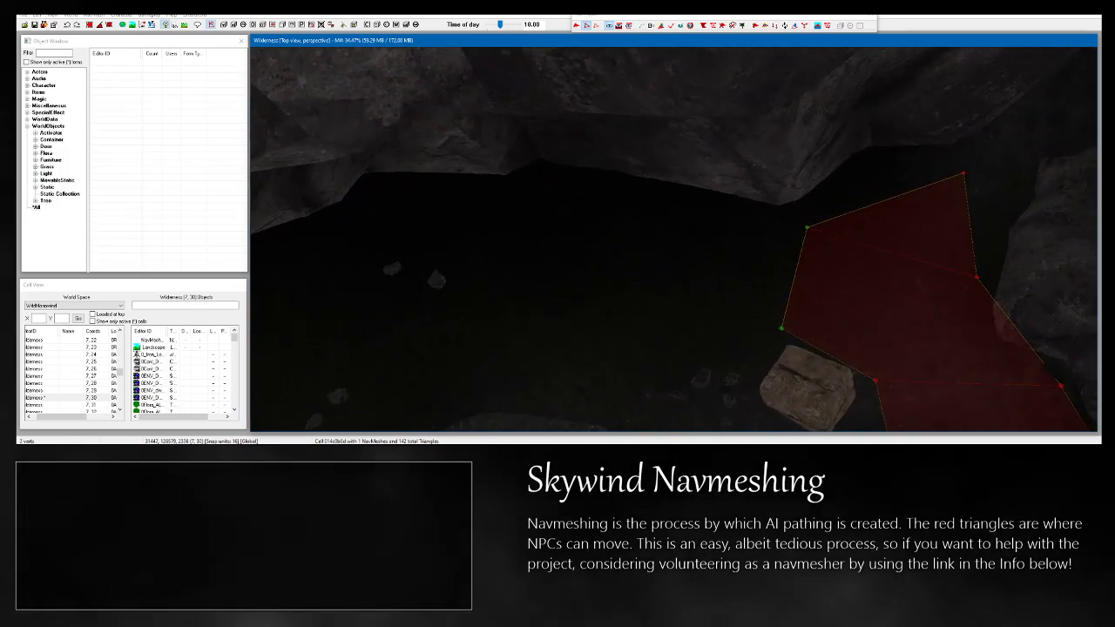
{"action": "right_click", "coordinate": [585, 236], "text": "ctrl"}
{"action": "middle_click_drag", "start_coordinate": [584, 236], "coordinate": [566, 268], "text": "shift"}
{"action": "key", "text": "d"}
{"action": "left_click_drag", "start_coordinate": [584, 234], "coordinate": [619, 266]}
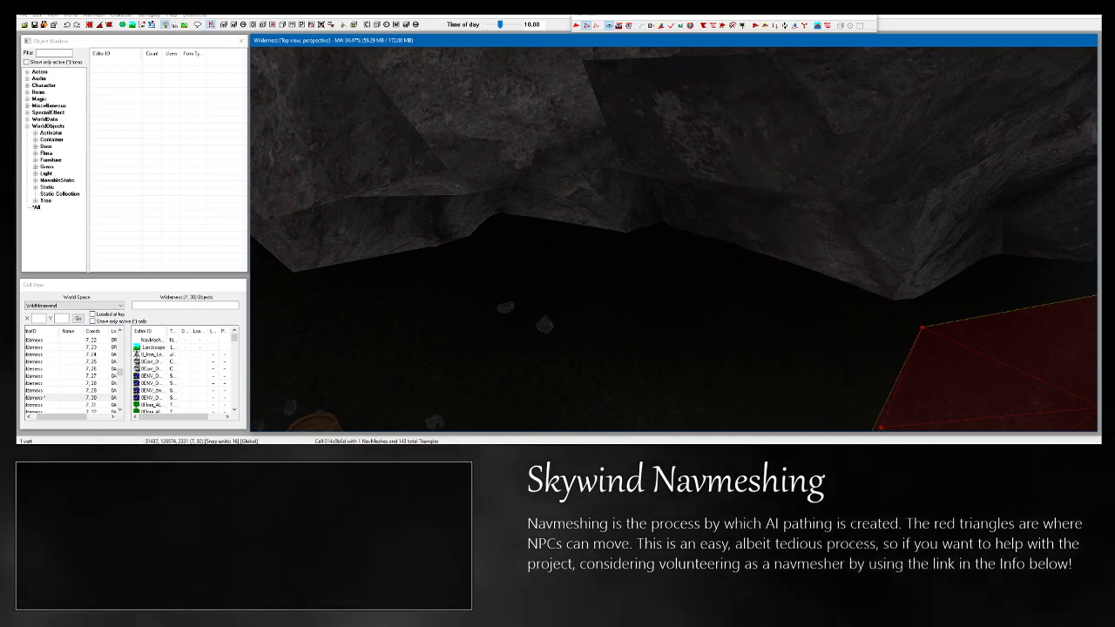
Reposition the new tip vertex onto the open ground between the raised ground and the rock wall.
{"action": "middle_click_drag", "start_coordinate": [619, 375], "coordinate": [621, 293]}
{"action": "left_click_drag", "start_coordinate": [678, 398], "coordinate": [675, 372]}
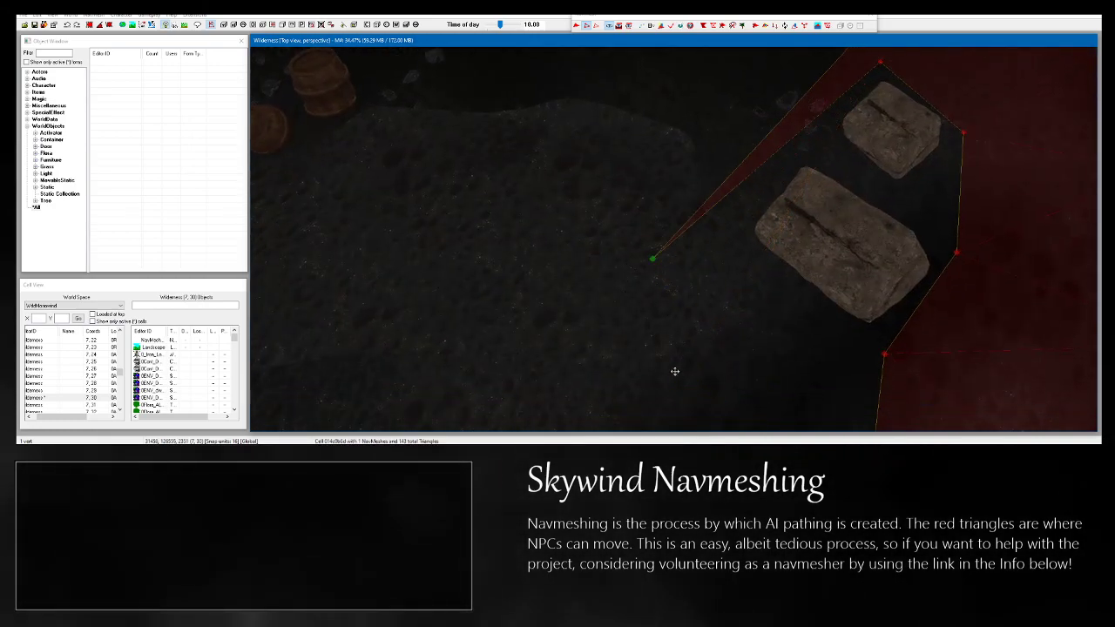
{"action": "middle_click_drag", "start_coordinate": [674, 343], "coordinate": [646, 423]}
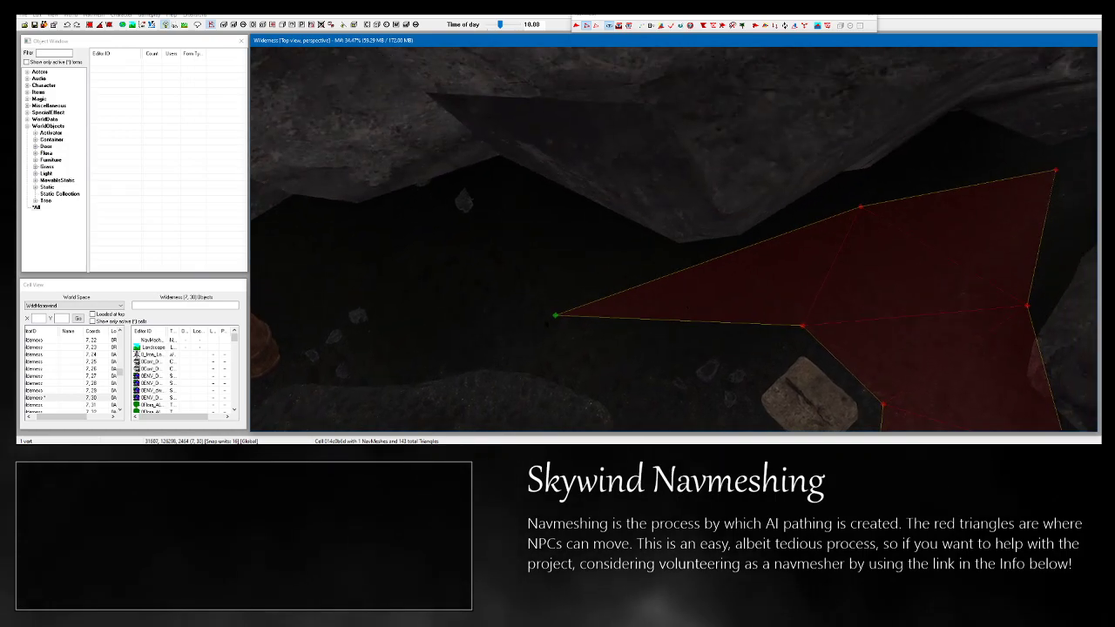
{"action": "left_click_drag", "start_coordinate": [554, 315], "coordinate": [559, 298]}
{"action": "middle_click_drag", "start_coordinate": [585, 230], "coordinate": [536, 257], "text": "shift"}
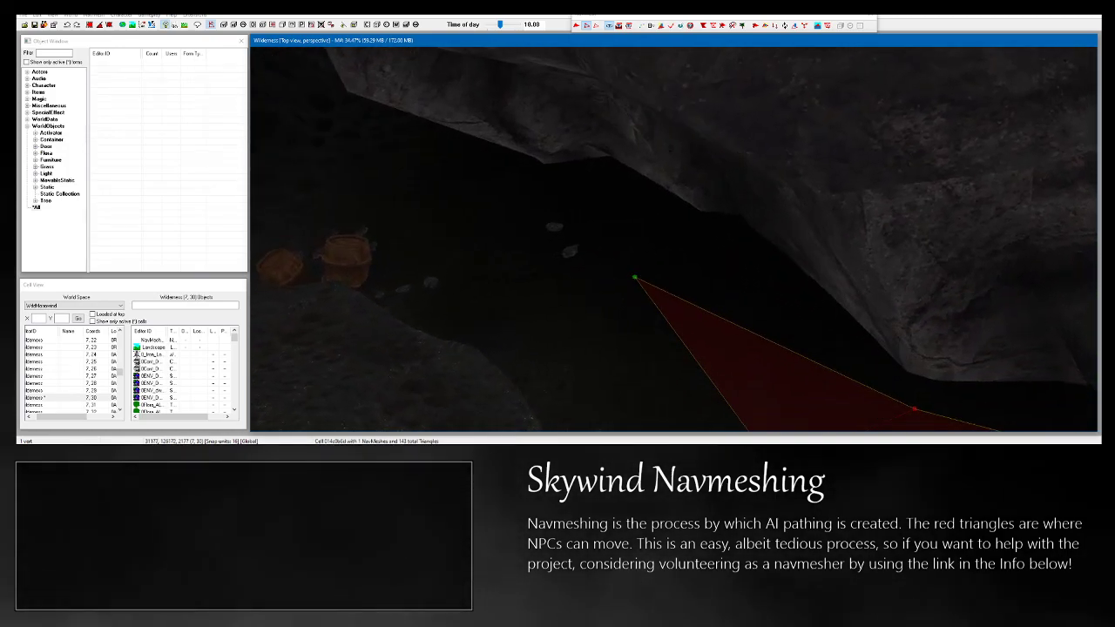
{"action": "left_click_drag", "start_coordinate": [635, 277], "coordinate": [642, 274]}
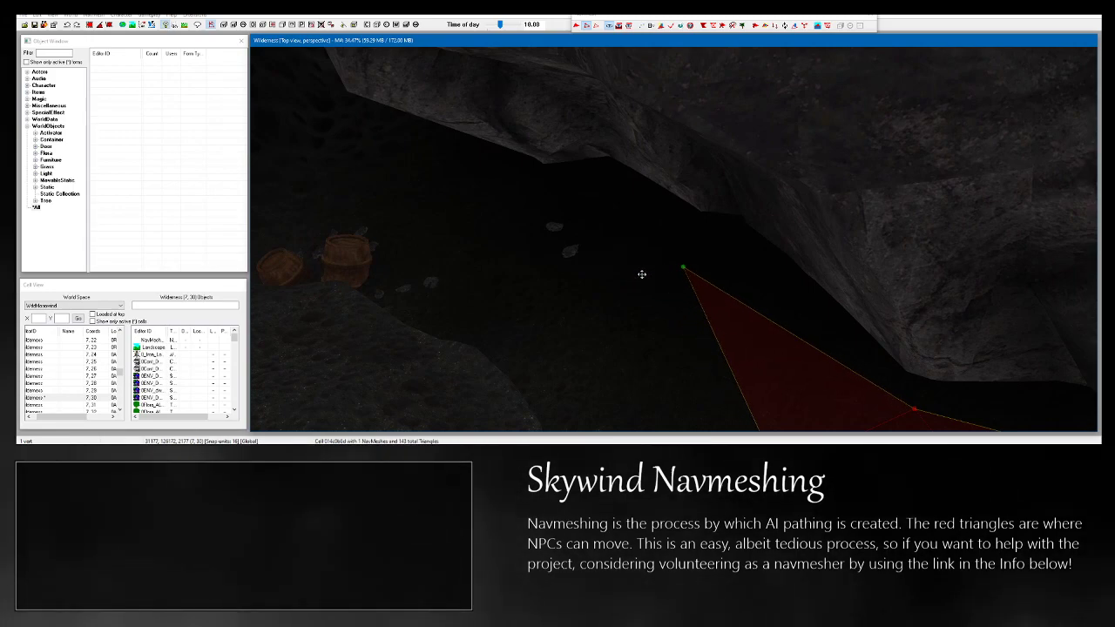
Widen the mesh behind the stone blocks with new triangles reaching onto the raised ground.
{"action": "key", "text": "f"}
{"action": "middle_click_drag", "start_coordinate": [684, 266], "coordinate": [797, 248], "text": "shift"}
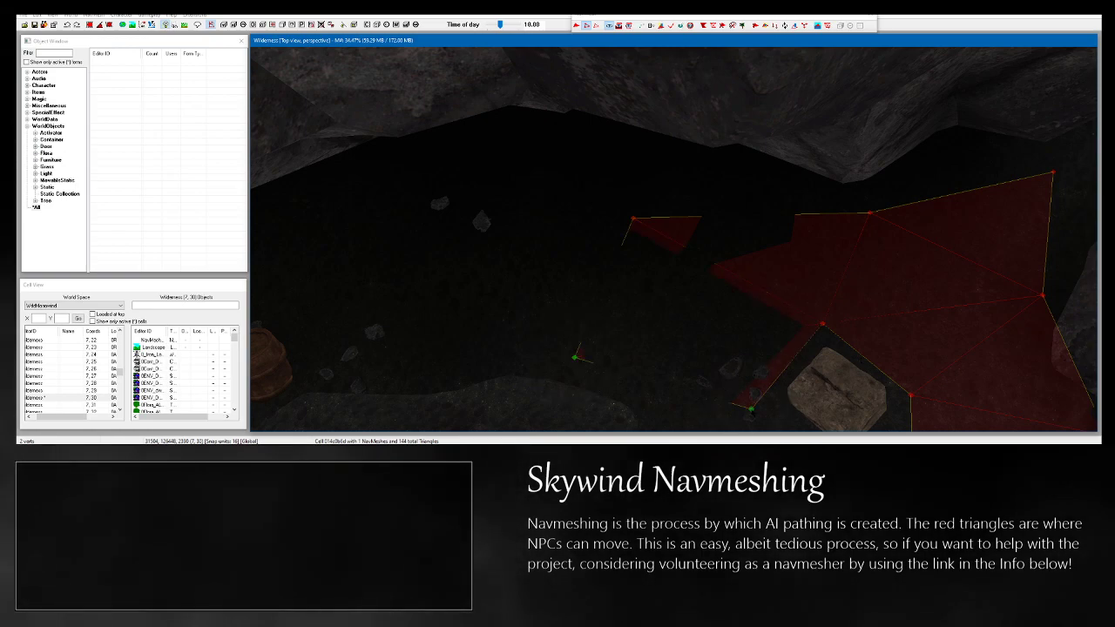
{"action": "middle_click_drag", "start_coordinate": [797, 249], "coordinate": [902, 243], "text": "shift"}
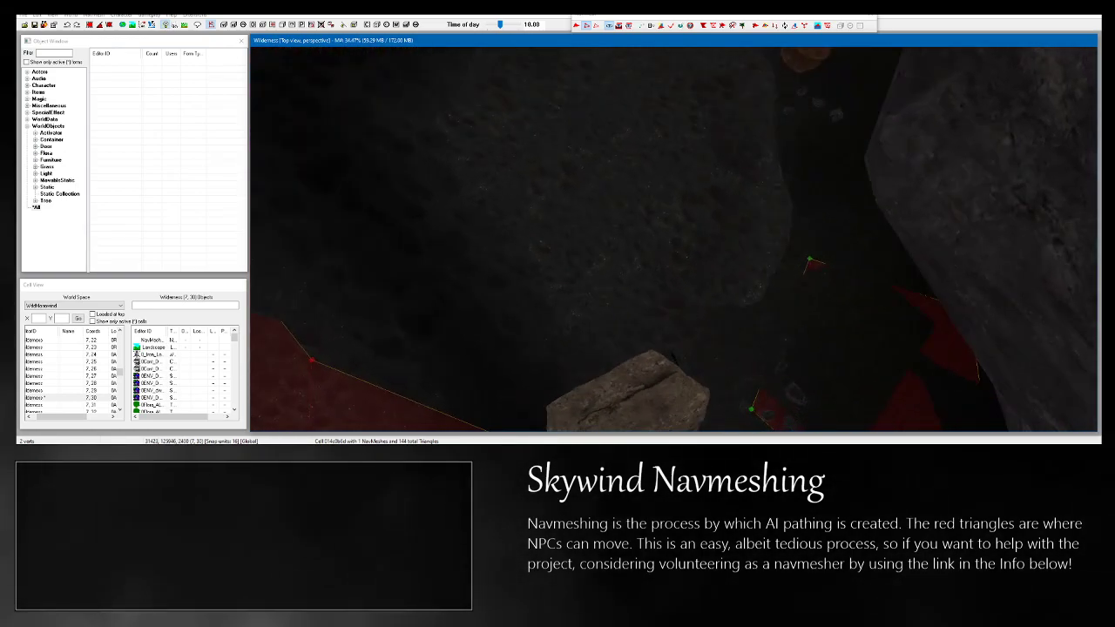
{"action": "mouse_move", "coordinate": [779, 252]}
{"action": "middle_mouse_down", "text": "shift"}
{"action": "mouse_move", "coordinate": [797, 231]}
{"action": "mouse_move", "coordinate": [799, 248]}
{"action": "middle_mouse_up", "text": "shift"}
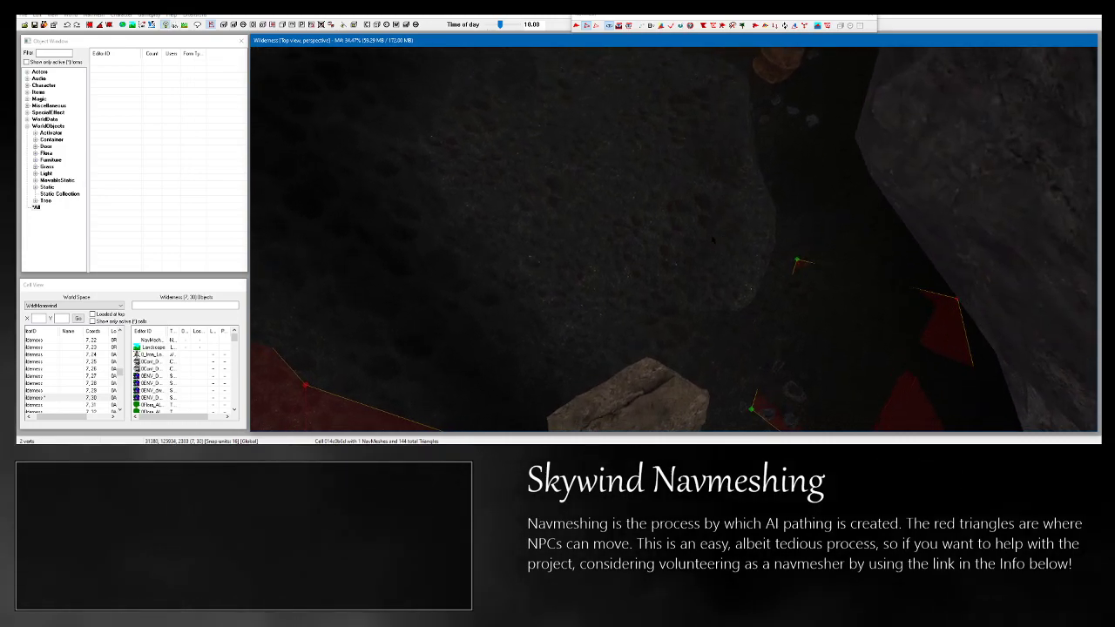
{"action": "middle_click_drag", "start_coordinate": [612, 352], "coordinate": [606, 362], "text": "shift"}
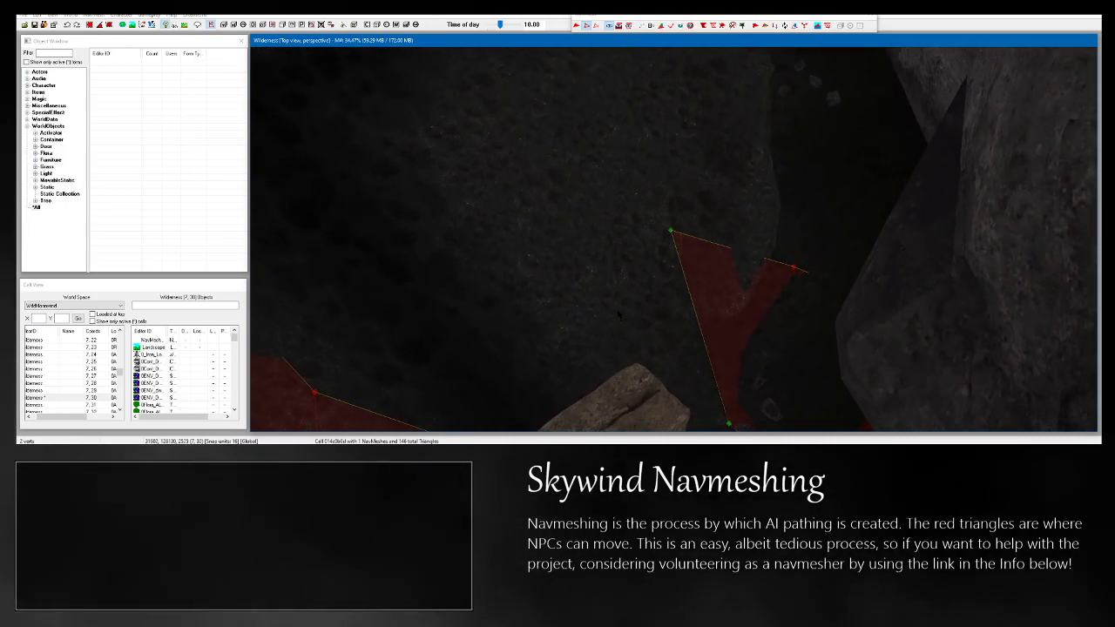
Add triangles from the mesh edge behind the stone blocks, extending the navmesh across the raised ground toward the gate.
{"action": "right_click", "coordinate": [619, 312], "text": "ctrl"}
{"action": "middle_click_drag", "start_coordinate": [619, 311], "coordinate": [810, 233]}
{"action": "middle_click_drag", "start_coordinate": [648, 300], "coordinate": [607, 335], "text": "shift"}
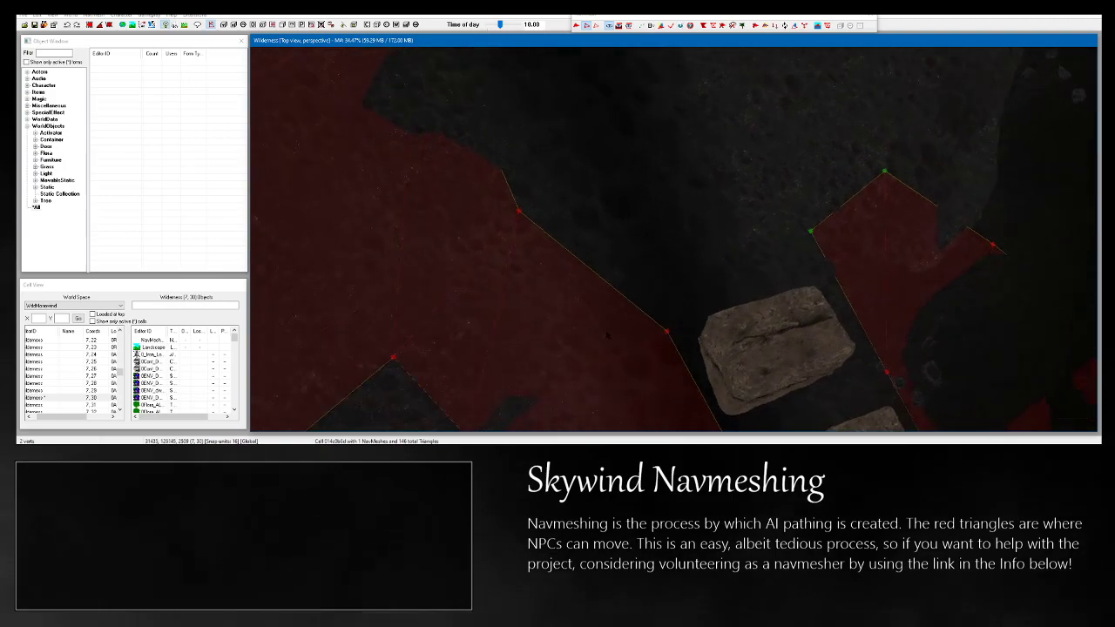
{"action": "middle_click_drag", "start_coordinate": [740, 103], "coordinate": [704, 345]}
{"action": "middle_click_drag", "start_coordinate": [719, 278], "coordinate": [698, 304], "text": "shift"}
{"action": "right_click", "coordinate": [636, 184], "text": "ctrl"}
{"action": "mouse_move", "coordinate": [635, 184]}
{"action": "middle_mouse_down", "text": "shift"}
{"action": "mouse_move", "coordinate": [614, 144]}
{"action": "mouse_move", "coordinate": [653, 185]}
{"action": "middle_mouse_up", "text": "shift"}
{"action": "middle_click_drag", "start_coordinate": [761, 306], "coordinate": [688, 226], "text": "shift"}
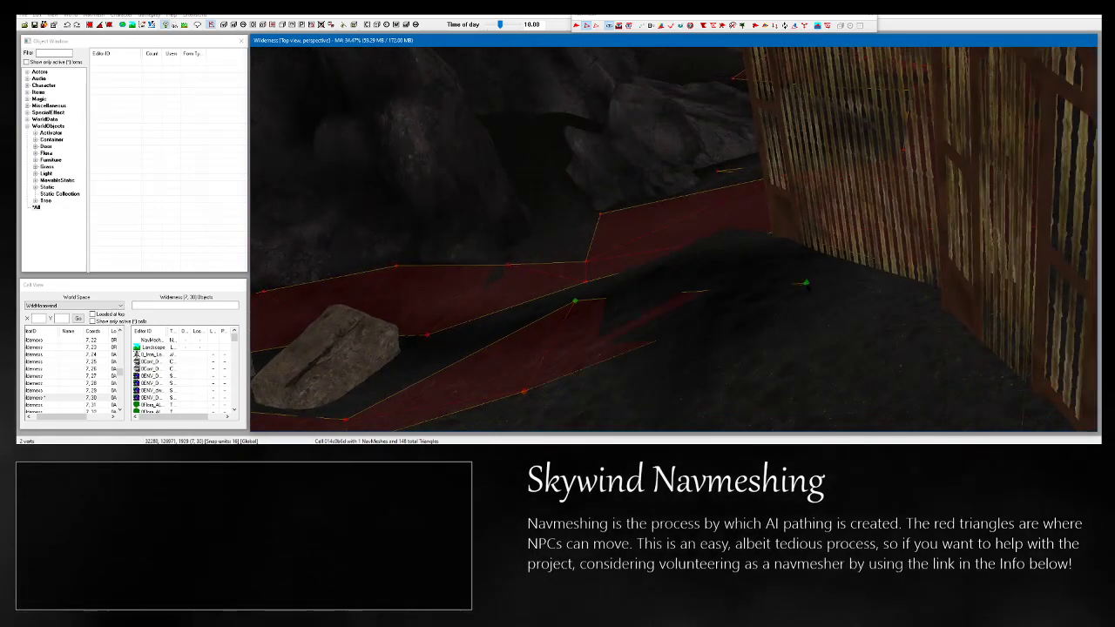
Bridge the two mesh sections behind the stone block with triangles and fill the wedge-shaped gap above the block.
{"action": "key", "text": "shift"}
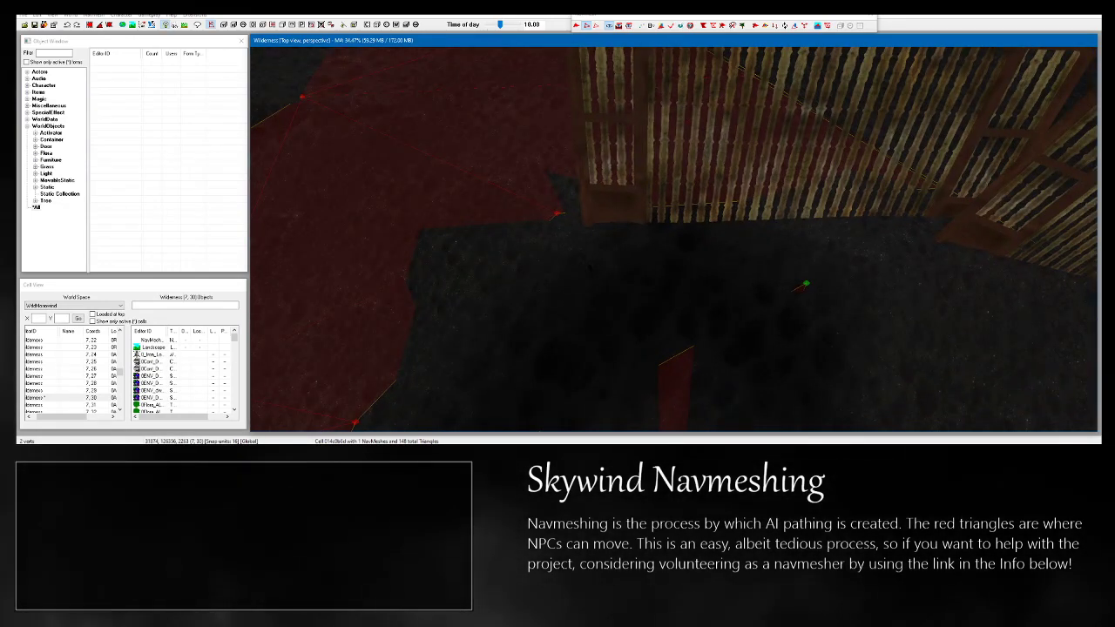
{"action": "key", "text": "shift"}
{"action": "middle_click_drag", "start_coordinate": [588, 263], "coordinate": [721, 113]}
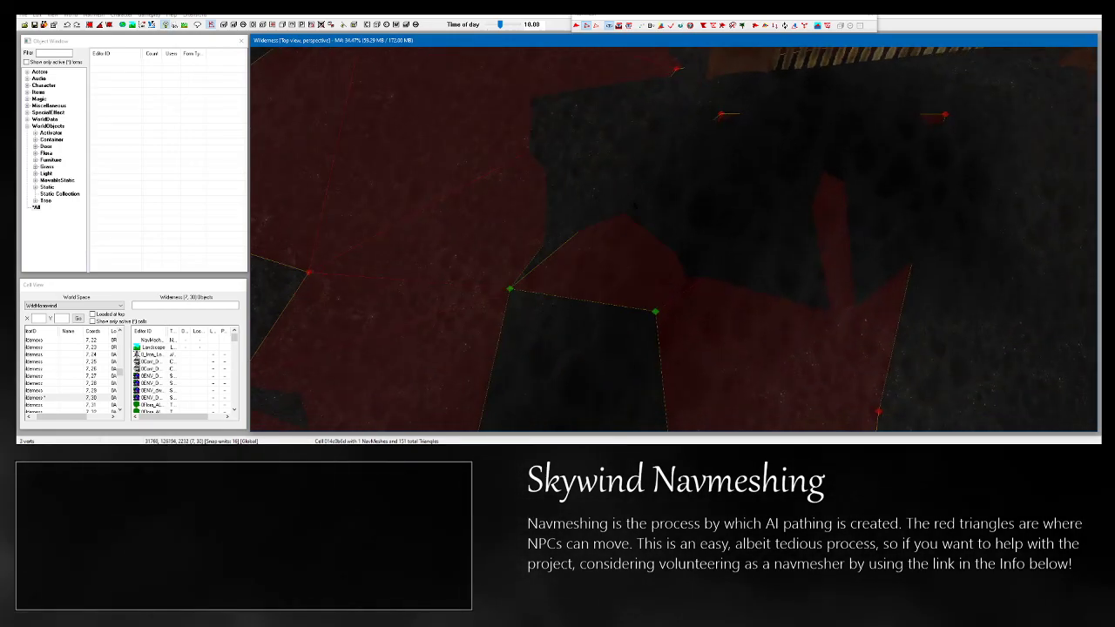
{"action": "middle_click_drag", "start_coordinate": [637, 329], "coordinate": [710, 120]}
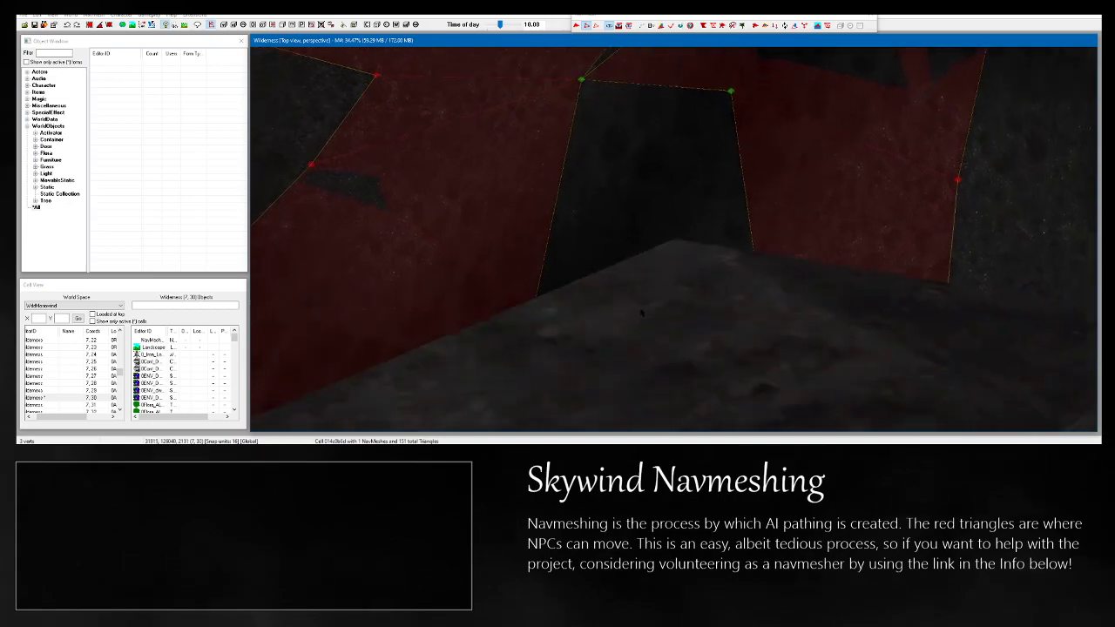
{"action": "key", "text": "shift"}
{"action": "key", "text": "f"}
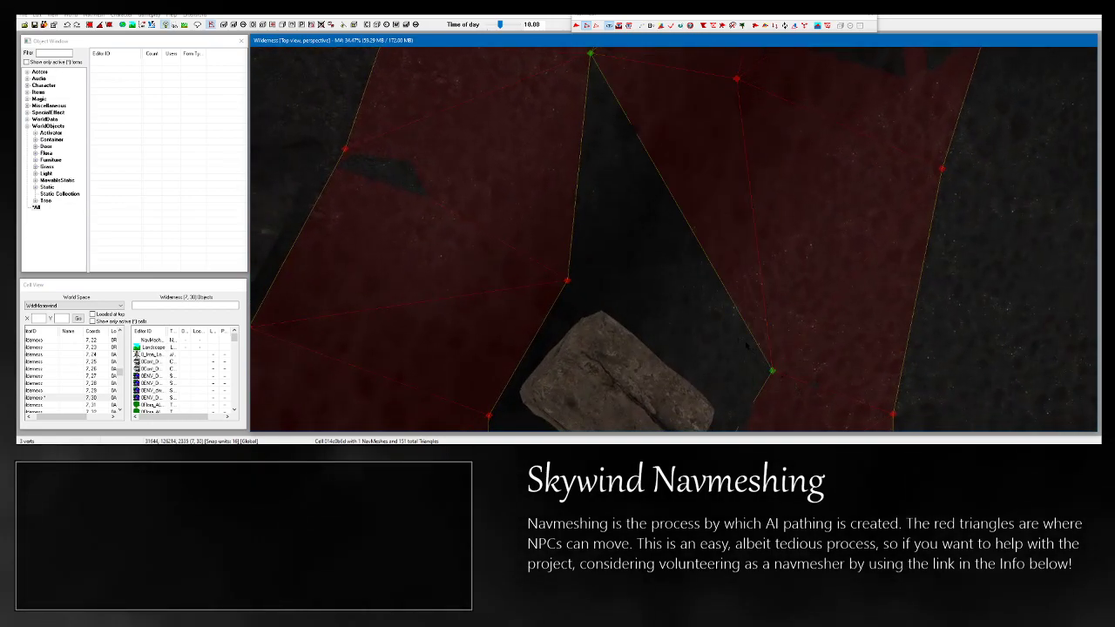
{"action": "left_click", "coordinate": [567, 280], "text": "ctrl"}
{"action": "key", "text": "a"}
Fill the narrow notch between the joined sections up to the vertex beside the gate post and save the plugin.
{"action": "middle_click_drag", "start_coordinate": [566, 87], "coordinate": [505, 275]}
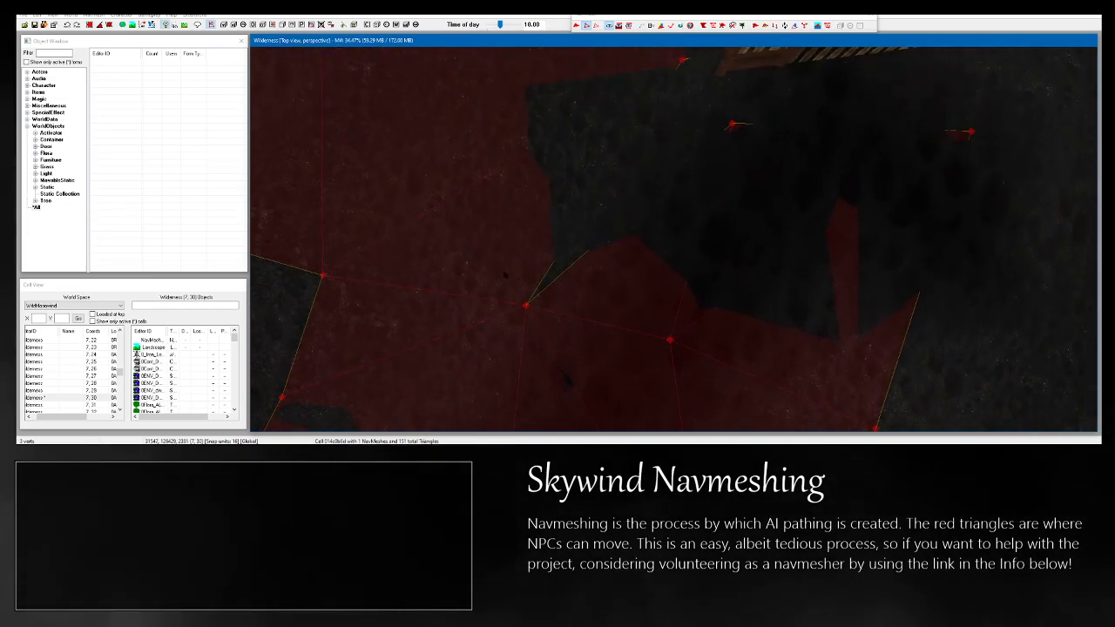
{"action": "left_click", "coordinate": [681, 59], "text": "ctrl"}
{"action": "key", "text": "a"}
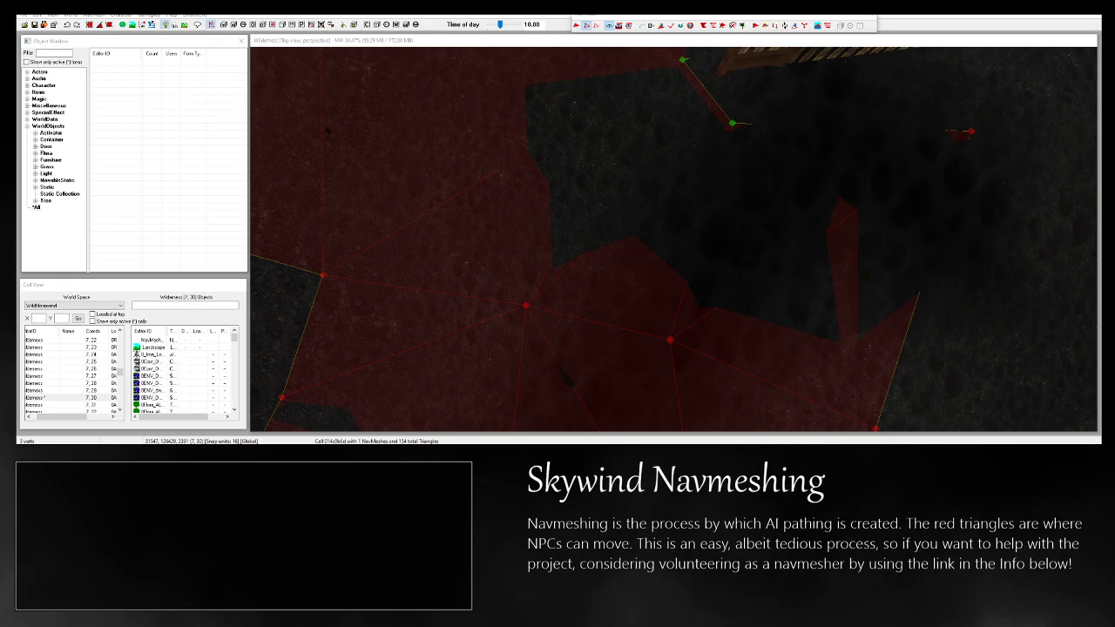
{"action": "middle_click_drag", "start_coordinate": [766, 209], "coordinate": [547, 255]}
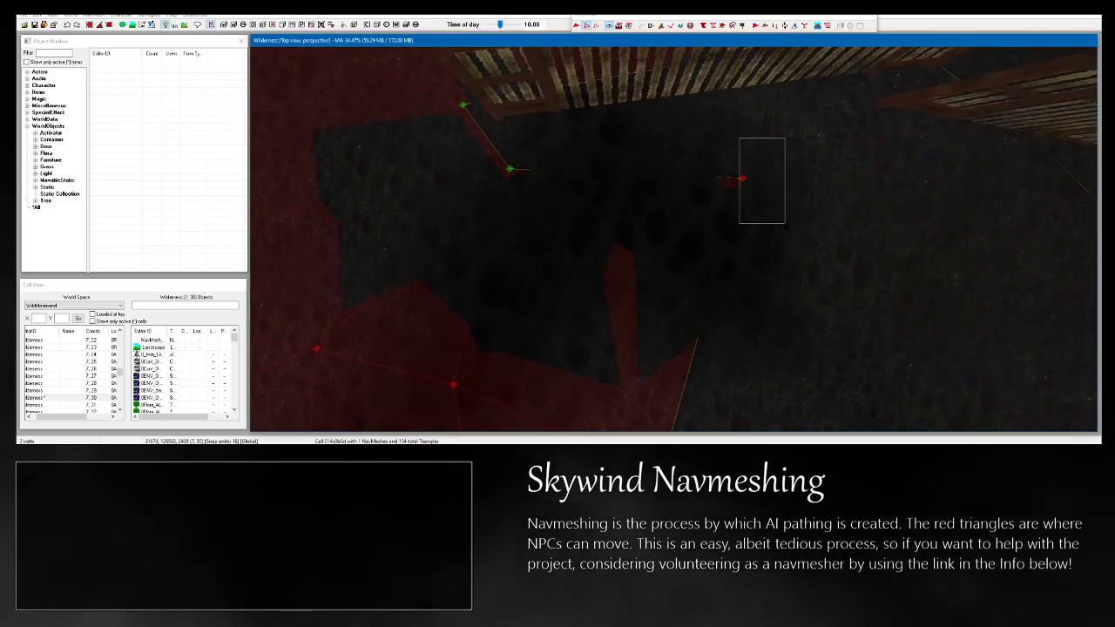
{"action": "left_click_drag", "start_coordinate": [785, 224], "coordinate": [787, 226]}
{"action": "middle_click_drag", "start_coordinate": [787, 226], "coordinate": [817, 183], "text": "shift"}
{"action": "key", "text": "ctrl+s"}
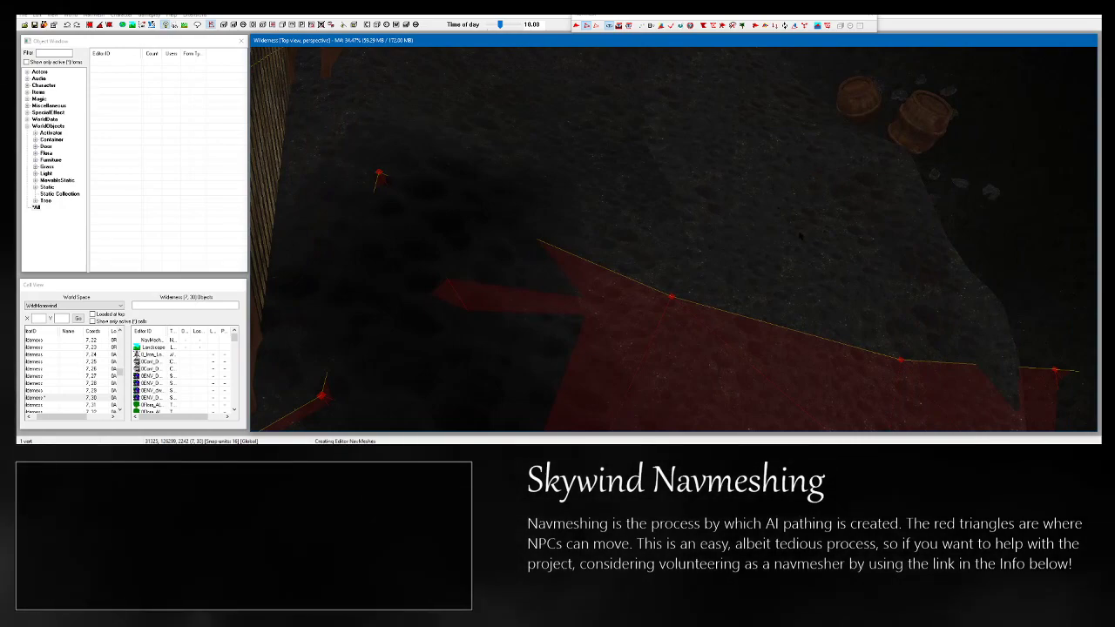
Extend the outer mesh edge on the raised ground with triangles reaching toward the two barrels.
{"action": "middle_click_drag", "start_coordinate": [800, 236], "coordinate": [523, 130], "text": "shift"}
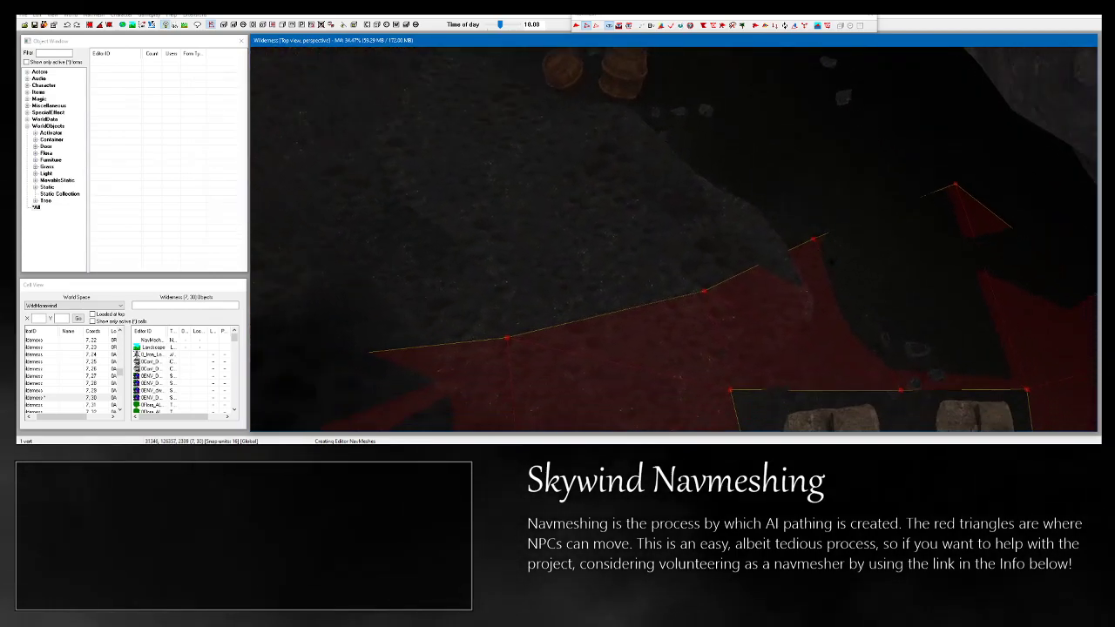
{"action": "middle_click_drag", "start_coordinate": [830, 262], "coordinate": [824, 257]}
{"action": "left_click", "coordinate": [699, 288]}
{"action": "mouse_move", "coordinate": [699, 287]}
{"action": "middle_mouse_down", "text": "shift"}
{"action": "mouse_move", "coordinate": [718, 296]}
{"action": "mouse_move", "coordinate": [707, 306]}
{"action": "middle_mouse_up", "text": "shift"}
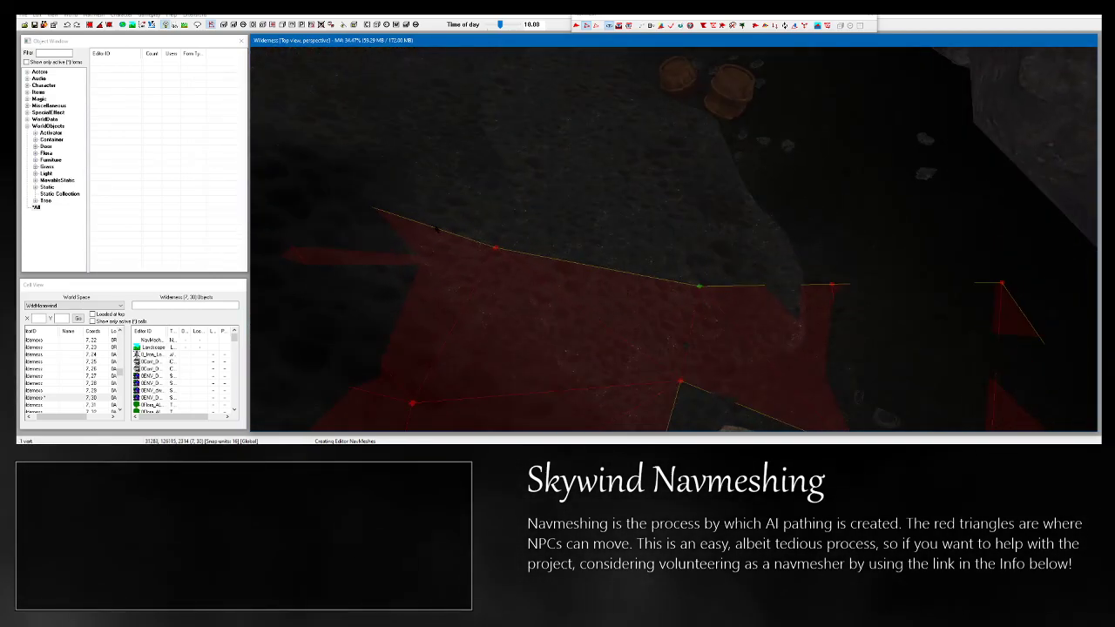
{"action": "left_click_drag", "start_coordinate": [729, 333], "coordinate": [730, 333], "text": "ctrl"}
{"action": "mouse_move", "coordinate": [730, 334]}
{"action": "middle_mouse_down", "text": "shift"}
{"action": "mouse_move", "coordinate": [671, 297]}
{"action": "mouse_move", "coordinate": [660, 209]}
{"action": "mouse_move", "coordinate": [738, 335]}
{"action": "middle_mouse_up", "text": "shift"}
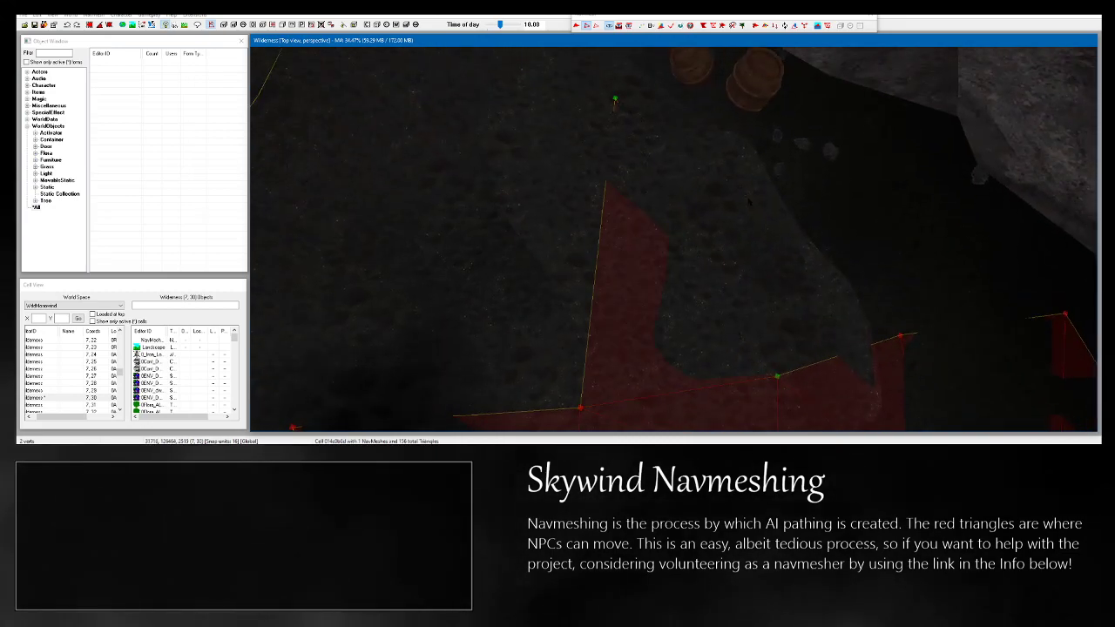
Add a triangle over the rim of the raised ground below the barrels and clear the vertex selection.
{"action": "right_click", "coordinate": [848, 289], "text": "ctrl"}
{"action": "middle_click_drag", "start_coordinate": [849, 289], "coordinate": [821, 255], "text": "shift"}
{"action": "left_click_drag", "start_coordinate": [872, 340], "coordinate": [901, 381], "text": "ctrl"}
{"action": "key", "text": "a"}
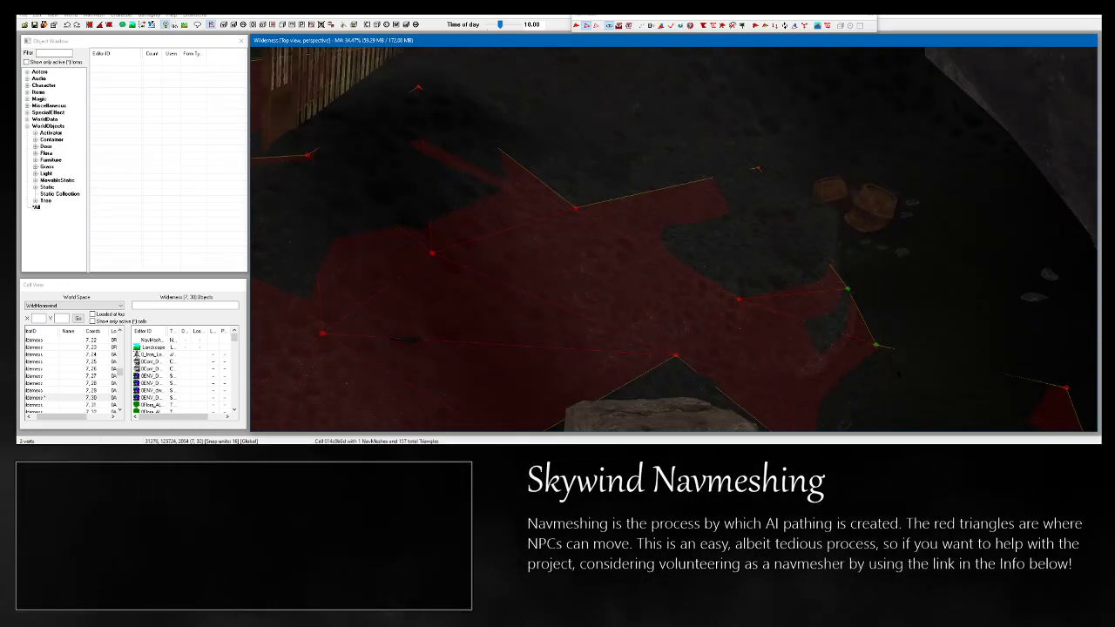
{"action": "middle_click_drag", "start_coordinate": [902, 381], "coordinate": [899, 345], "text": "shift"}
{"action": "key", "text": "d"}
Fill the span between the gate-side and barrel-side vertices and extend it with new vertices to the cell border beside the gate.
{"action": "middle_click_drag", "start_coordinate": [609, 253], "coordinate": [667, 346], "text": "shift"}
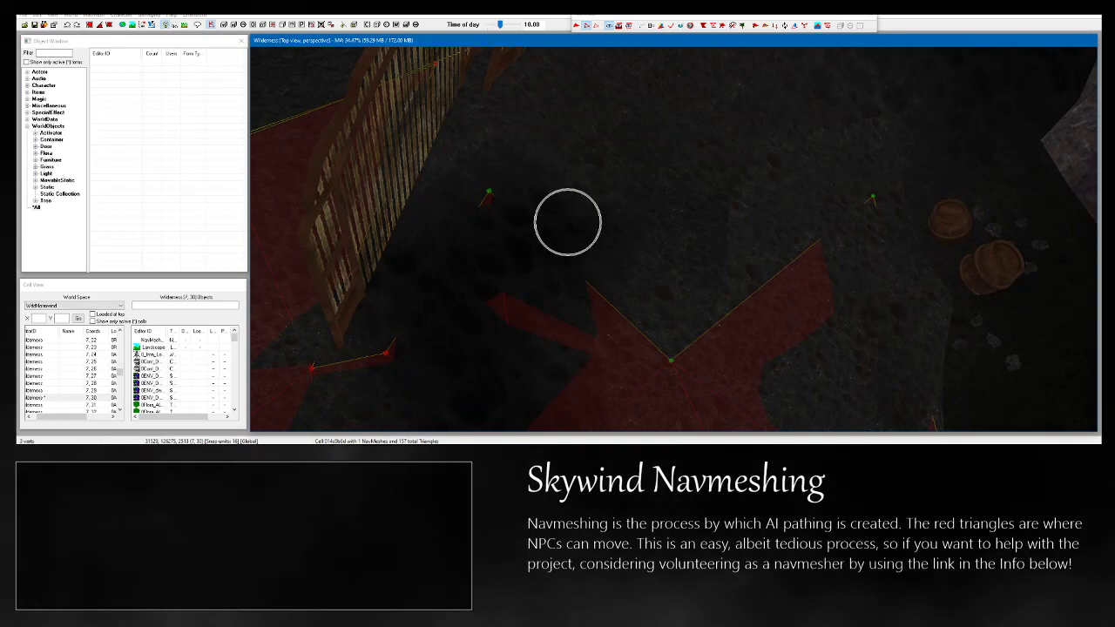
{"action": "key", "text": "a"}
{"action": "mouse_move", "coordinate": [568, 222]}
{"action": "middle_mouse_down", "text": "shift"}
{"action": "mouse_move", "coordinate": [688, 105]}
{"action": "mouse_move", "coordinate": [608, 157]}
{"action": "mouse_move", "coordinate": [574, 206]}
{"action": "middle_mouse_up", "text": "shift"}
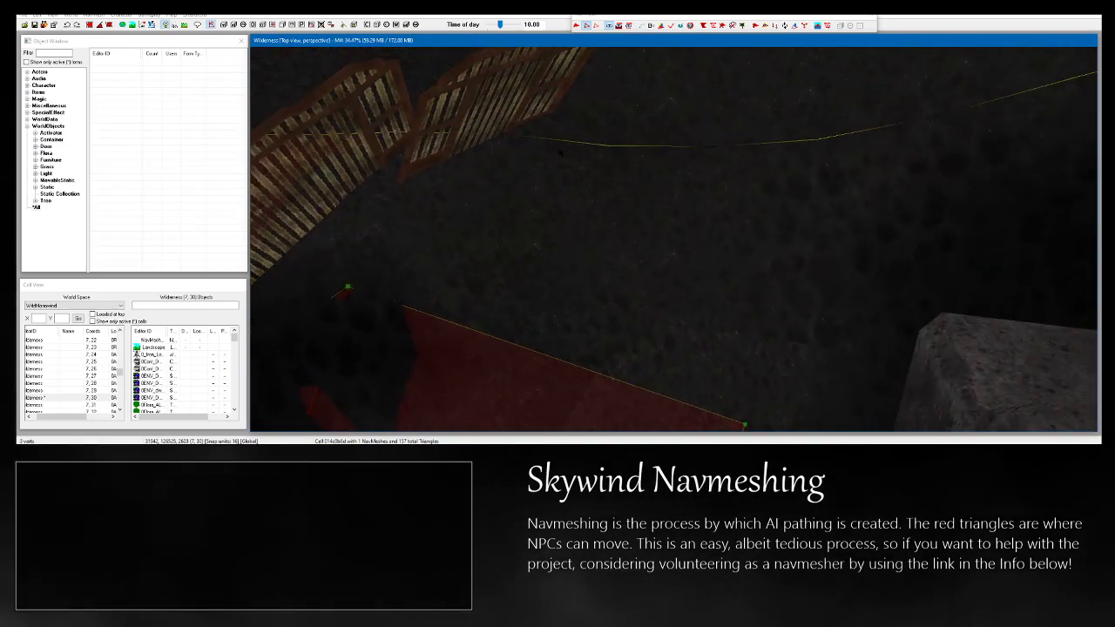
{"action": "right_click", "coordinate": [559, 151], "text": "ctrl"}
{"action": "middle_click_drag", "start_coordinate": [560, 154], "coordinate": [555, 156], "text": "shift"}
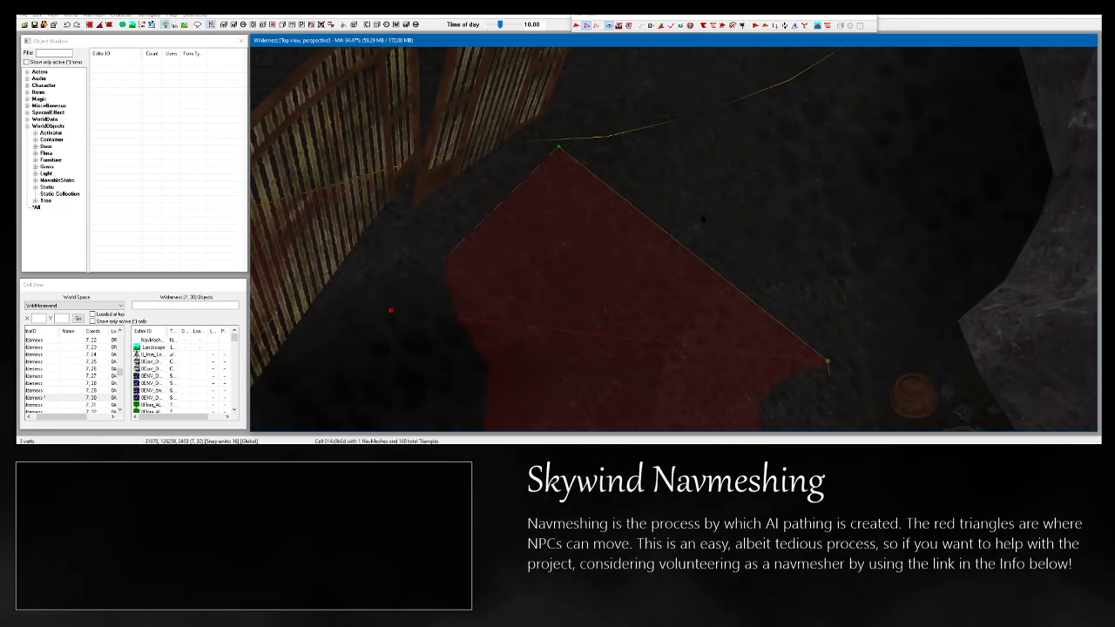
{"action": "middle_click_drag", "start_coordinate": [703, 219], "coordinate": [679, 193], "text": "shift"}
{"action": "right_click", "coordinate": [772, 145], "text": "ctrl"}
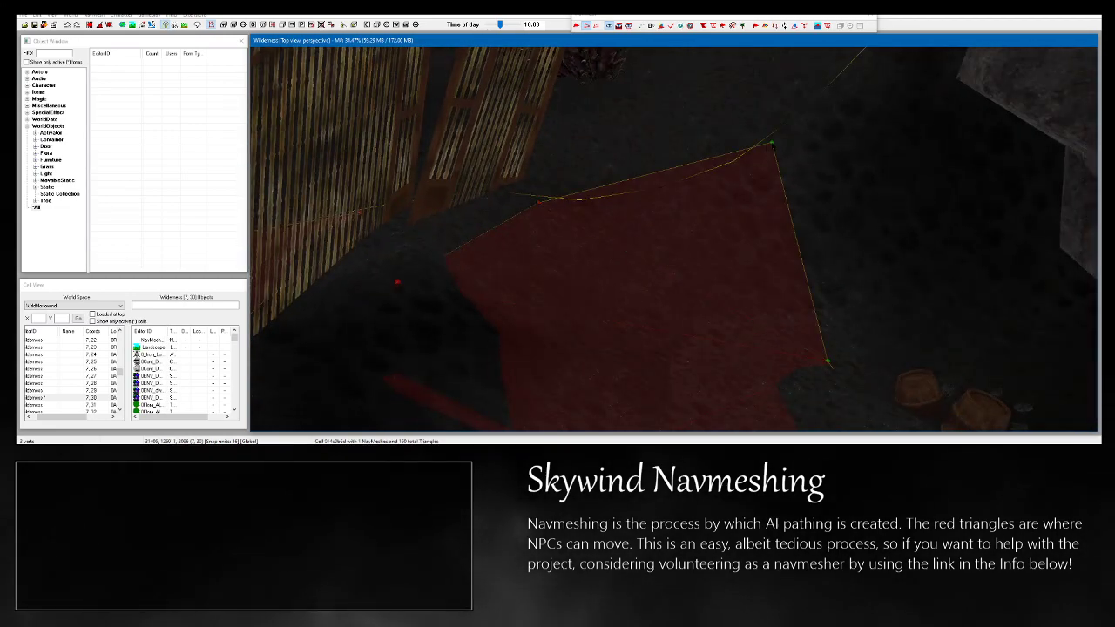
Move the outer new vertex beyond the gate into line with the cell border.
{"action": "middle_click_drag", "start_coordinate": [772, 146], "coordinate": [547, 179], "text": "shift"}
{"action": "left_click", "coordinate": [779, 178]}
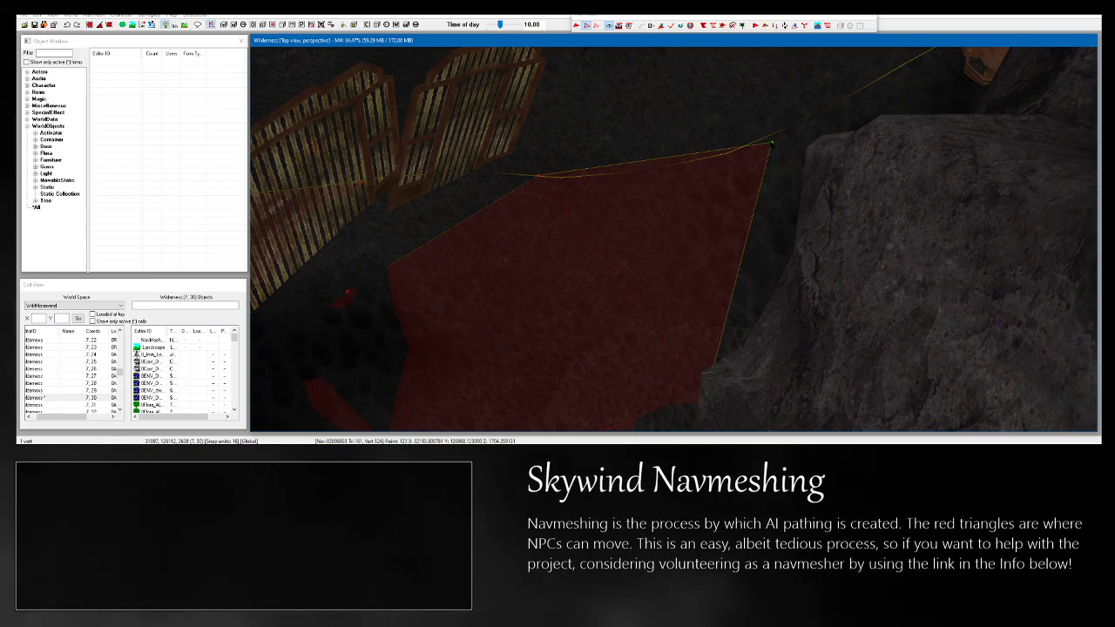
{"action": "left_click_drag", "start_coordinate": [770, 141], "coordinate": [767, 129]}
{"action": "middle_click_drag", "start_coordinate": [725, 231], "coordinate": [741, 196], "text": "shift"}
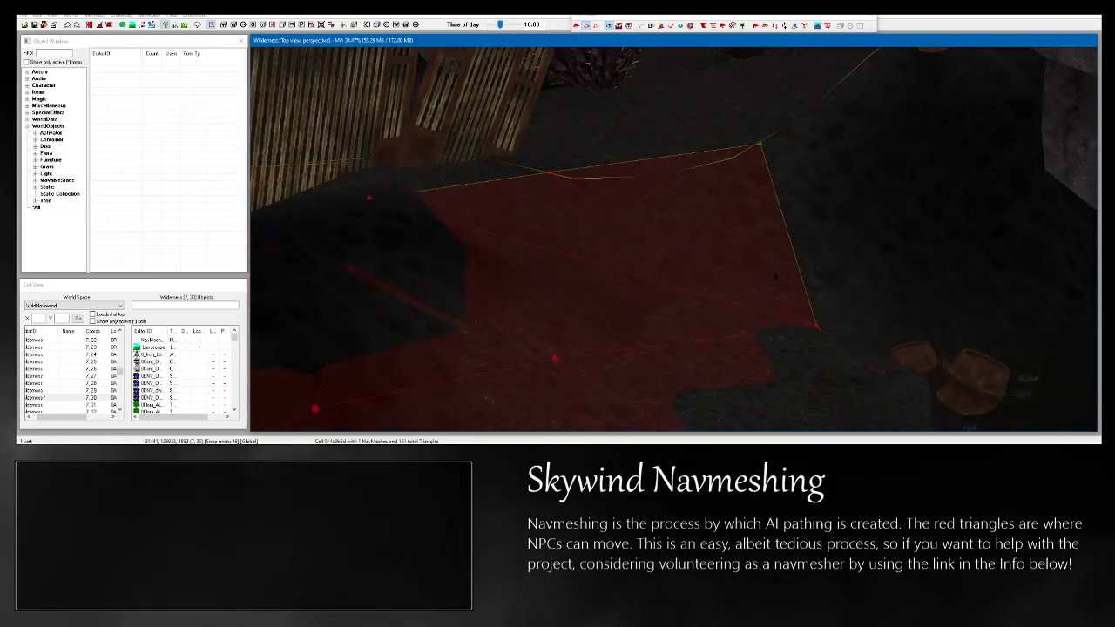
Add a triangle between the cell border vertex and the barrel-side vertex, and reposition its new tip beyond the barrels.
{"action": "middle_click_drag", "start_coordinate": [849, 346], "coordinate": [897, 376], "text": "shift"}
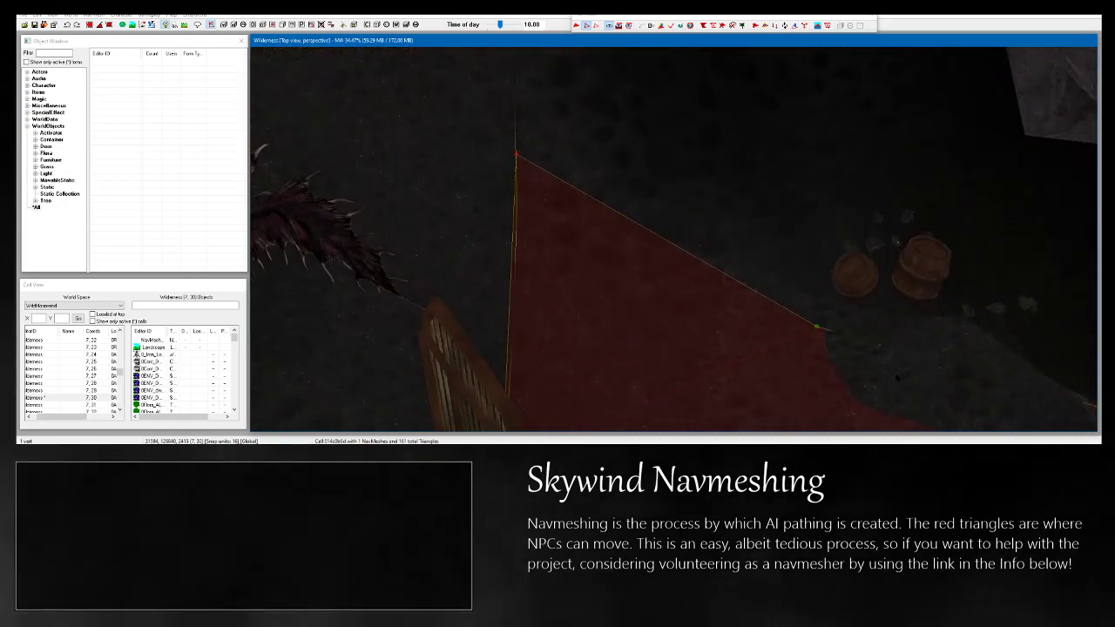
{"action": "middle_click_drag", "start_coordinate": [569, 223], "coordinate": [472, 285]}
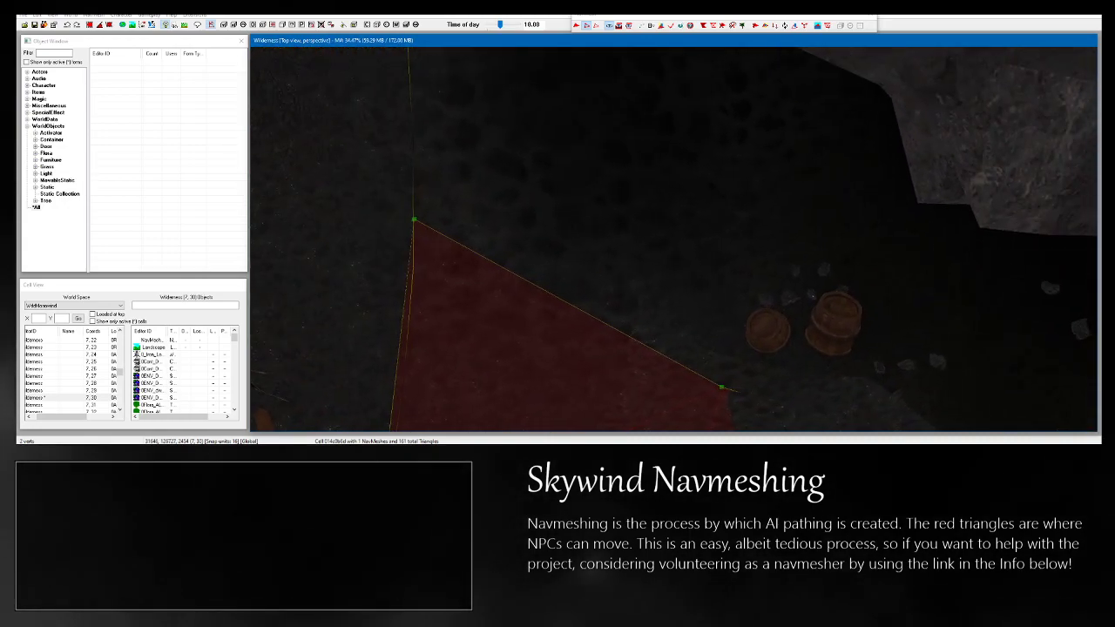
{"action": "right_click", "coordinate": [692, 176], "text": "ctrl"}
{"action": "middle_click_drag", "start_coordinate": [693, 176], "coordinate": [688, 177], "text": "shift"}
{"action": "key", "text": "d"}
{"action": "left_click_drag", "start_coordinate": [691, 177], "coordinate": [669, 236]}
{"action": "middle_click_drag", "start_coordinate": [643, 294], "coordinate": [647, 255]}
{"action": "left_click_drag", "start_coordinate": [629, 195], "coordinate": [626, 163]}
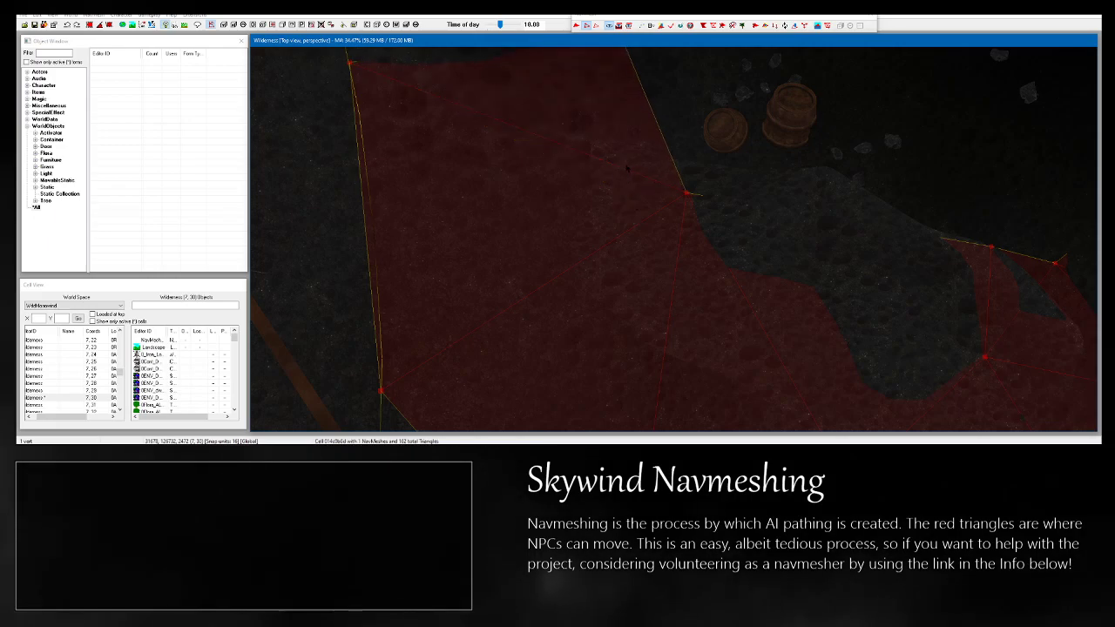
{"action": "middle_click_drag", "start_coordinate": [625, 164], "coordinate": [291, 148]}
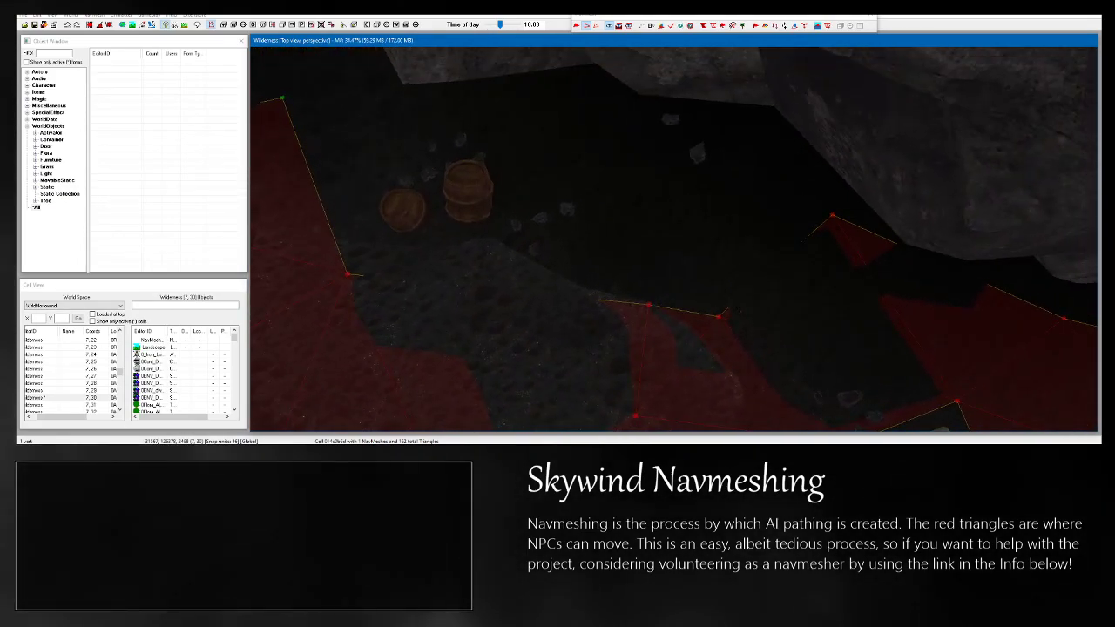
Add triangles over the small stones beside the barrels, placing vertices along the barrels' outer side.
{"action": "middle_click_drag", "start_coordinate": [737, 345], "coordinate": [605, 357], "text": "shift"}
{"action": "scroll", "coordinate": [721, 310], "scroll_direction": "up", "scroll_amount": 5}
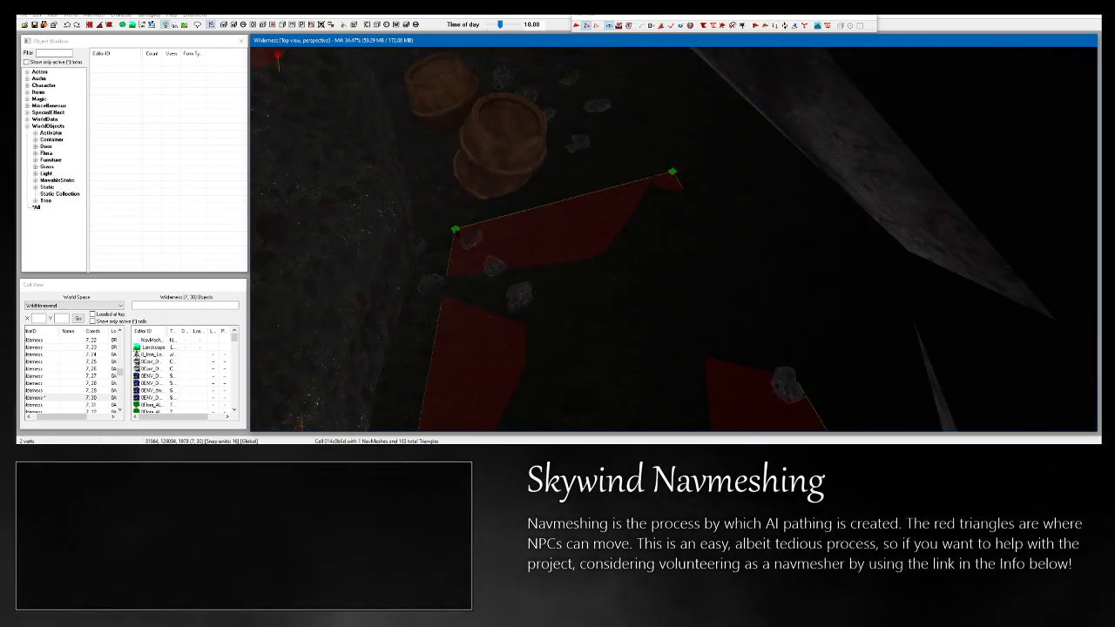
{"action": "middle_click_drag", "start_coordinate": [456, 232], "coordinate": [480, 269], "text": "shift"}
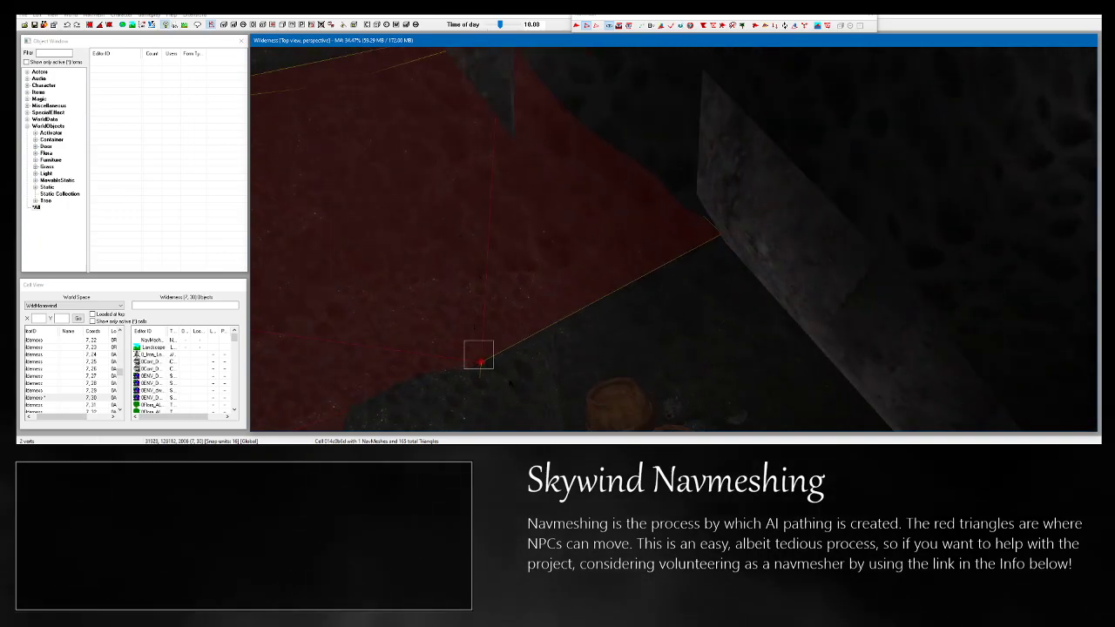
Extend the mesh from the vertex beside the barrels with further triangles around the barrels near the rock wall.
{"action": "left_click_drag", "start_coordinate": [493, 368], "coordinate": [494, 370]}
{"action": "middle_click_drag", "start_coordinate": [495, 370], "coordinate": [574, 371], "text": "shift"}
{"action": "middle_click_drag", "start_coordinate": [541, 202], "coordinate": [620, 247], "text": "shift"}
{"action": "right_click", "coordinate": [564, 271], "text": "ctrl"}
{"action": "key", "text": "d"}
Examine the rocky terrain and cell borders beyond the mesh, including the skeletal remains on the small rock.
{"action": "scroll", "coordinate": [592, 230], "scroll_direction": "down", "scroll_amount": 8}
{"action": "scroll", "coordinate": [719, 213], "scroll_direction": "up", "scroll_amount": 6}
{"action": "scroll", "coordinate": [719, 212], "scroll_direction": "down", "scroll_amount": 5}
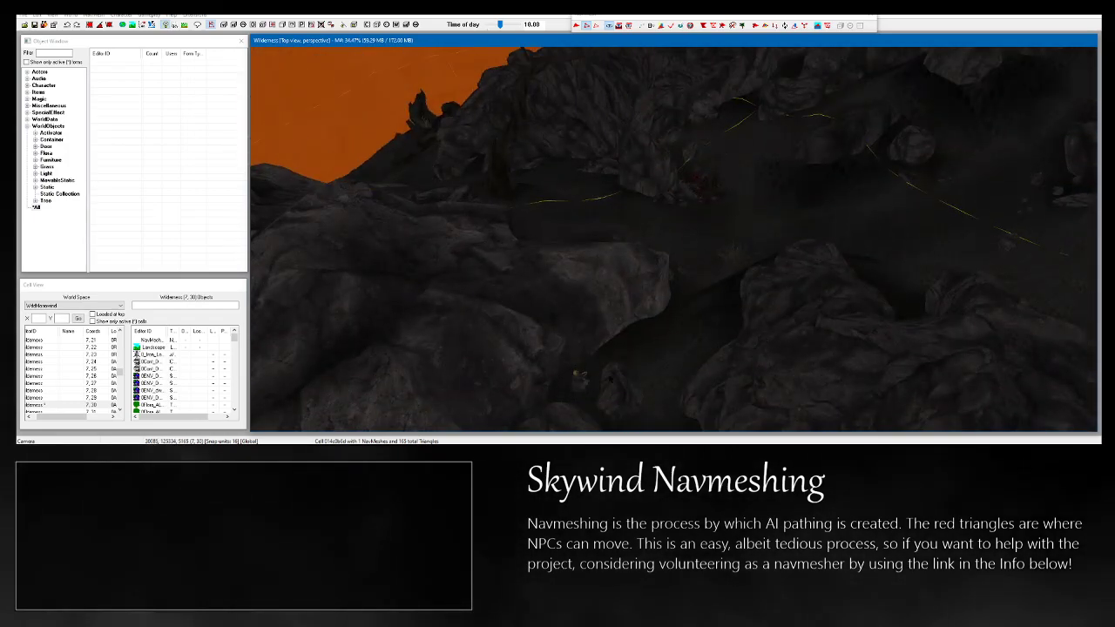
{"action": "middle_click_drag", "start_coordinate": [620, 248], "coordinate": [614, 241], "text": "shift"}
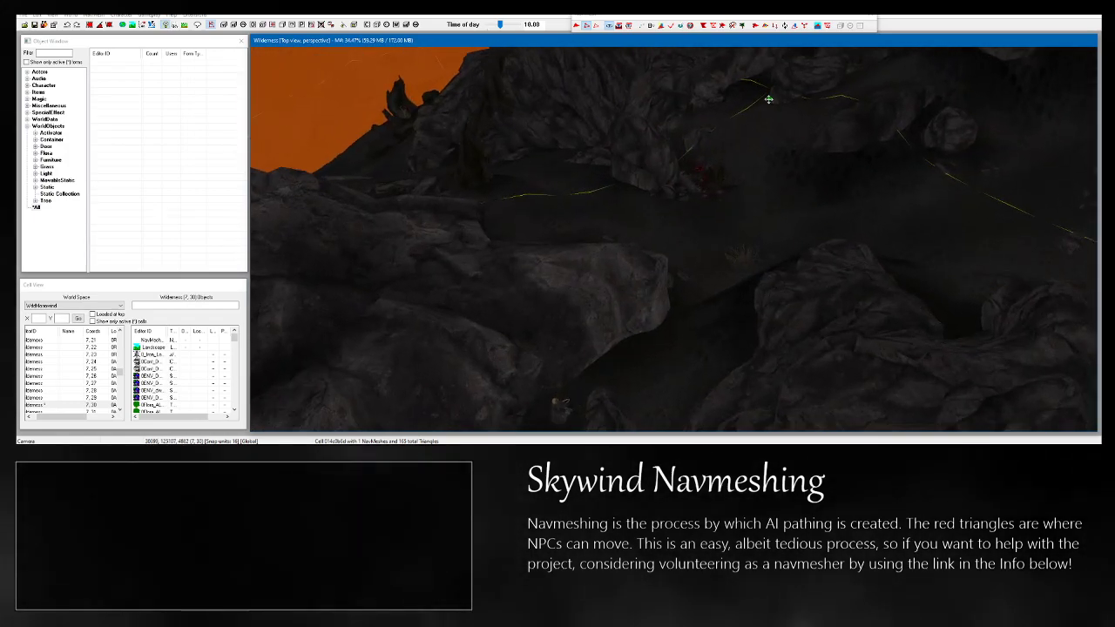
{"action": "middle_click_drag", "start_coordinate": [768, 99], "coordinate": [742, 140]}
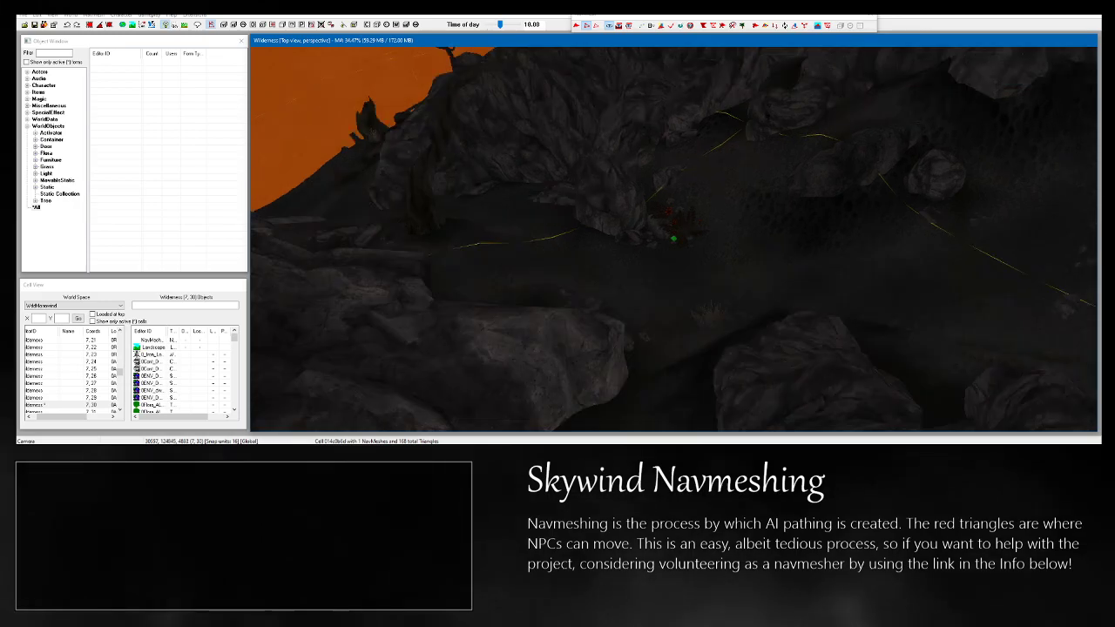
{"action": "middle_click_drag", "start_coordinate": [629, 345], "coordinate": [627, 217], "text": "shift"}
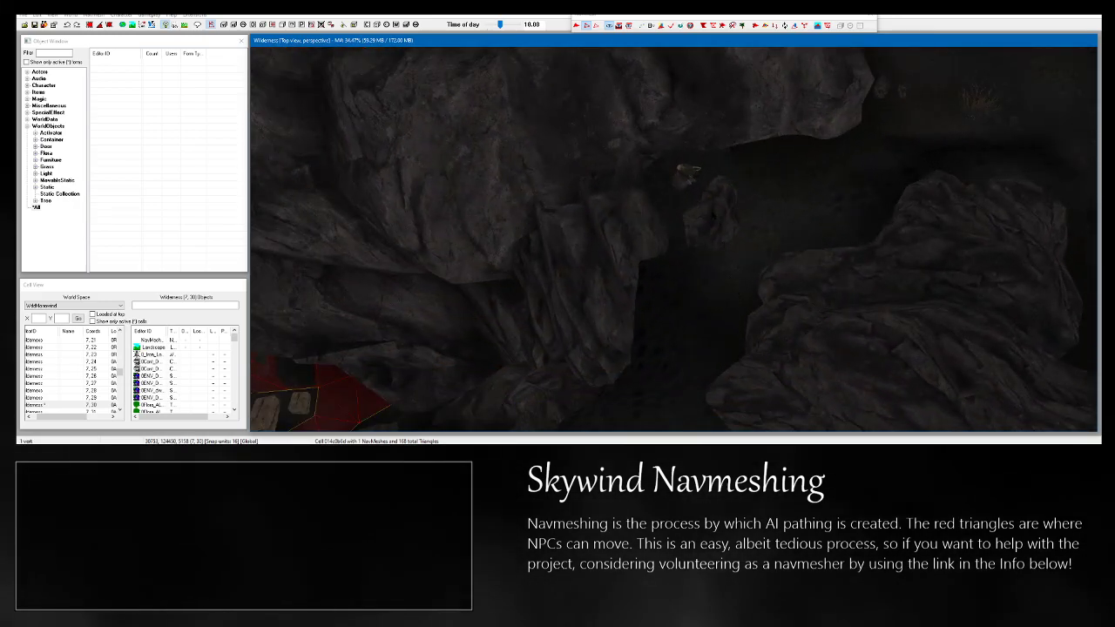
{"action": "scroll", "coordinate": [673, 240], "scroll_direction": "up", "scroll_amount": 8}
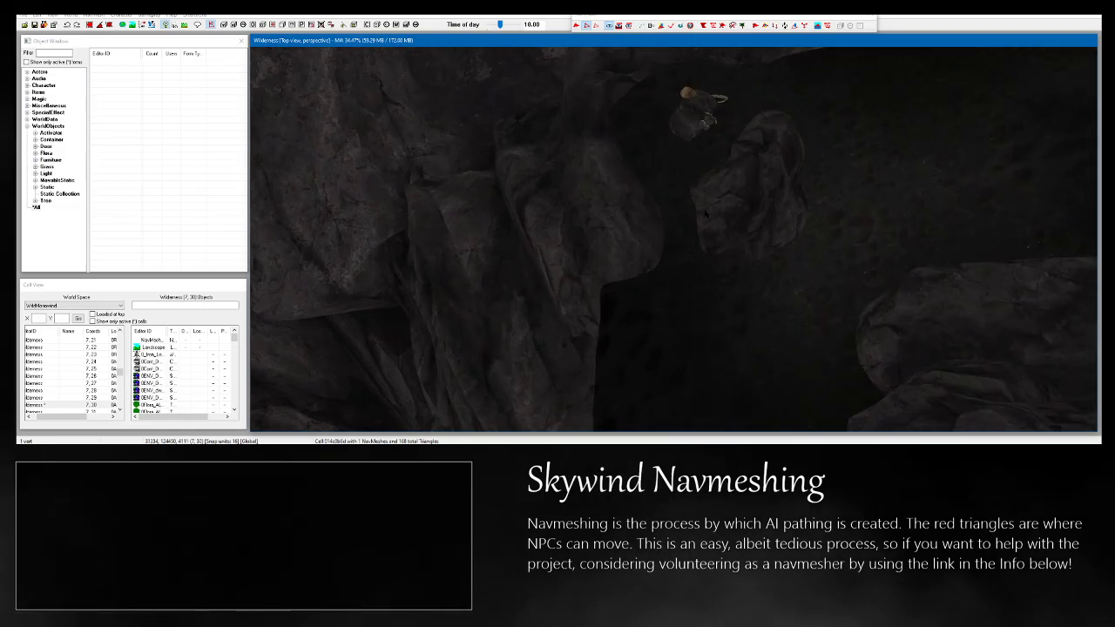
{"action": "scroll", "coordinate": [673, 239], "scroll_direction": "up", "scroll_amount": 4}
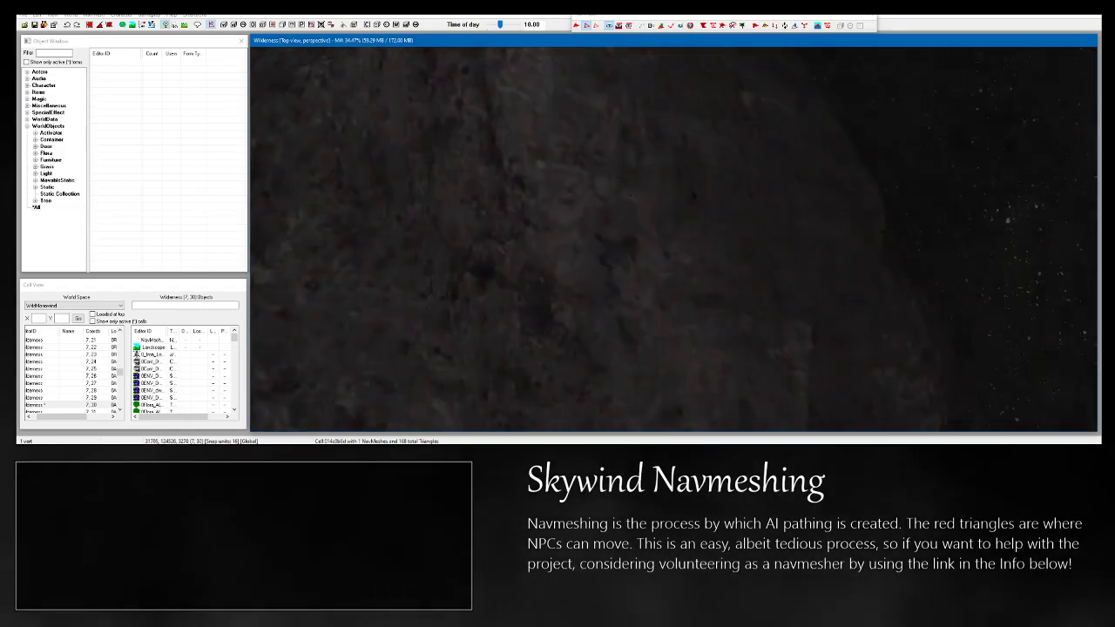
{"action": "scroll", "coordinate": [673, 239], "scroll_direction": "down", "scroll_amount": 3}
{"action": "middle_click_drag", "start_coordinate": [996, 149], "coordinate": [348, 386]}
{"action": "scroll", "coordinate": [673, 239], "scroll_direction": "down", "scroll_amount": 2}
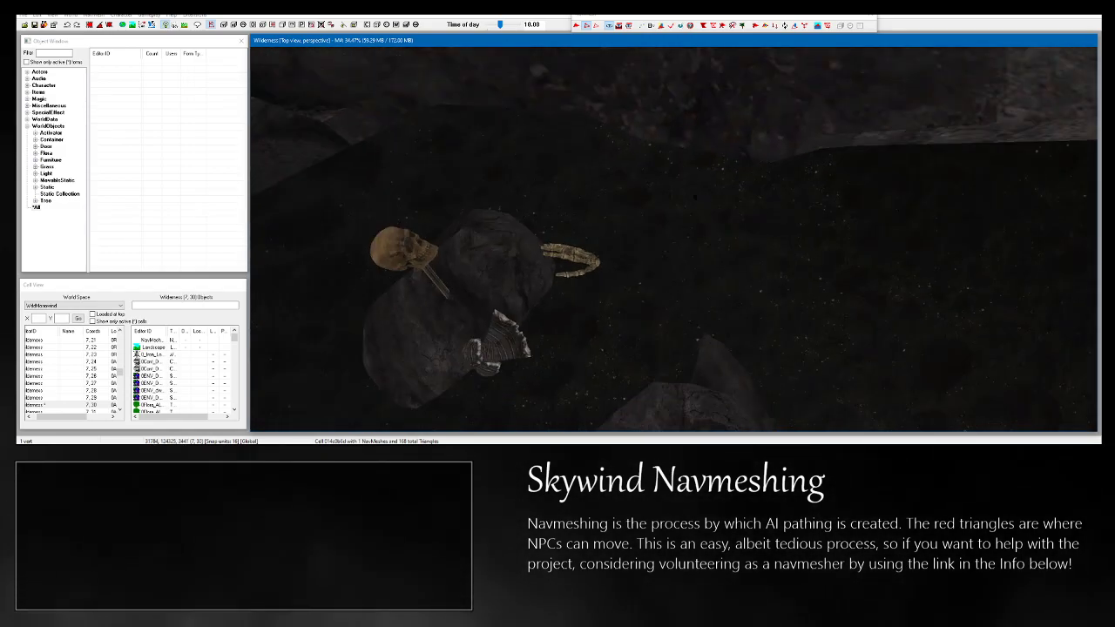
{"action": "middle_click_drag", "start_coordinate": [567, 259], "coordinate": [659, 260]}
{"action": "scroll", "coordinate": [674, 240], "scroll_direction": "up", "scroll_amount": 4}
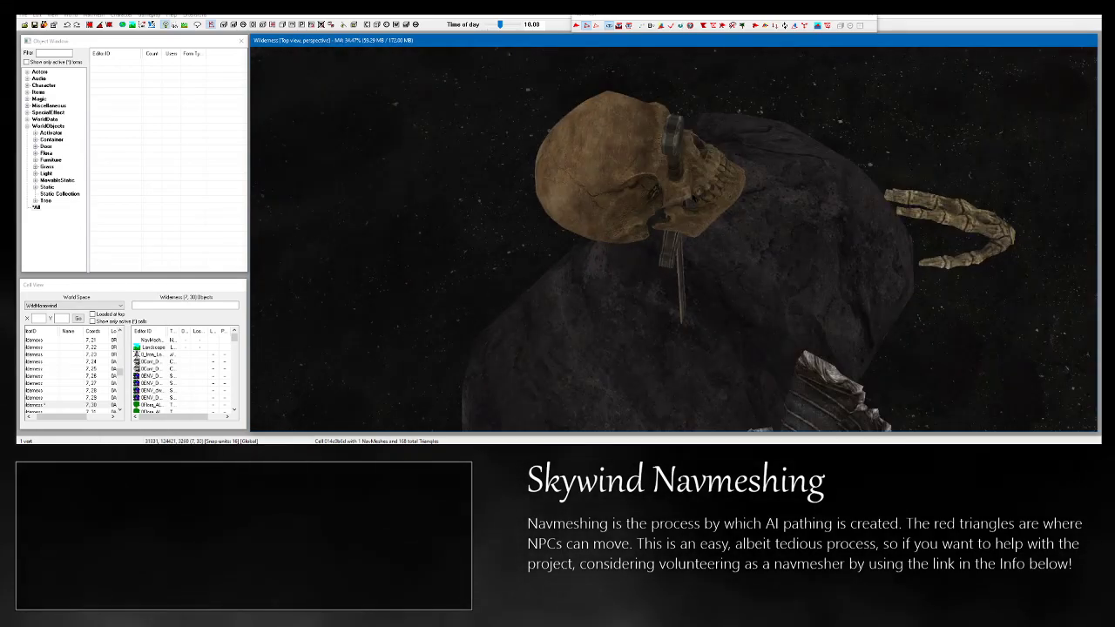
{"action": "scroll", "coordinate": [673, 239], "scroll_direction": "down", "scroll_amount": 3}
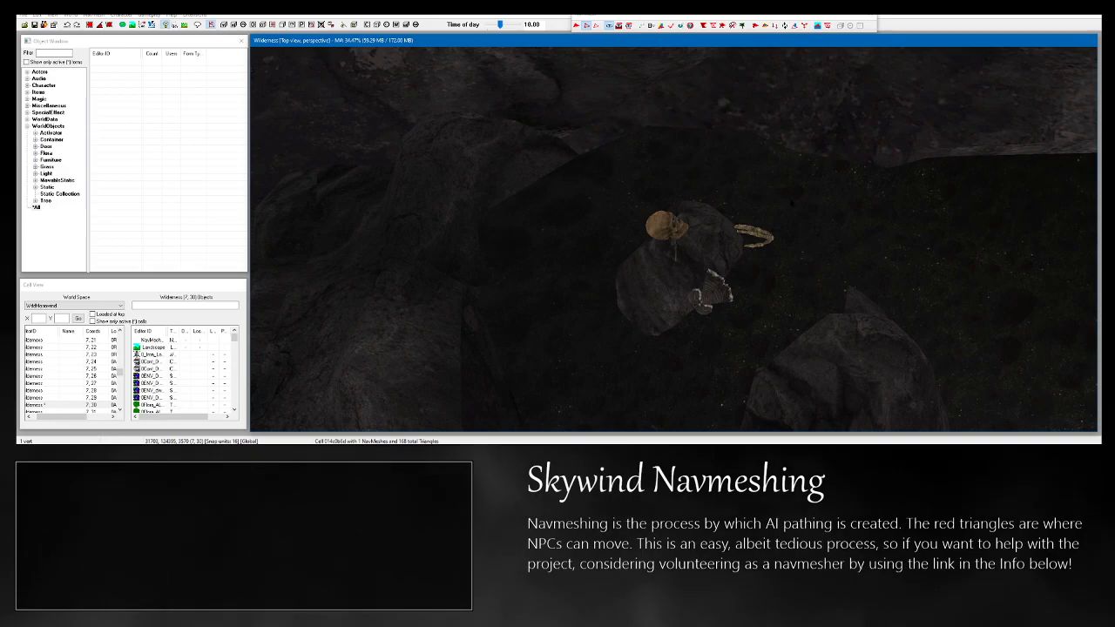
Add a new triangle over the open ground beyond the red-flowered plant, starting beside the flat rock on the cell border.
{"action": "middle_click_drag", "start_coordinate": [995, 122], "coordinate": [334, 392]}
{"action": "scroll", "coordinate": [673, 239], "scroll_direction": "down", "scroll_amount": 5}
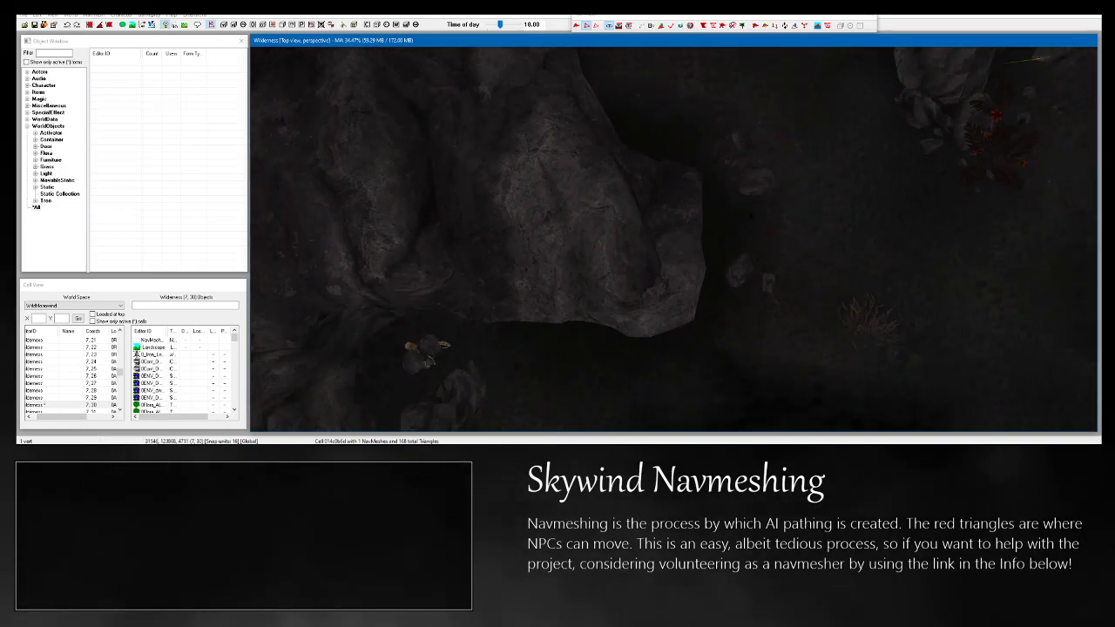
{"action": "scroll", "coordinate": [673, 239], "scroll_direction": "down", "scroll_amount": 2}
{"action": "middle_click_drag", "start_coordinate": [1080, 109], "coordinate": [710, 289]}
{"action": "scroll", "coordinate": [710, 288], "scroll_direction": "up", "scroll_amount": 1}
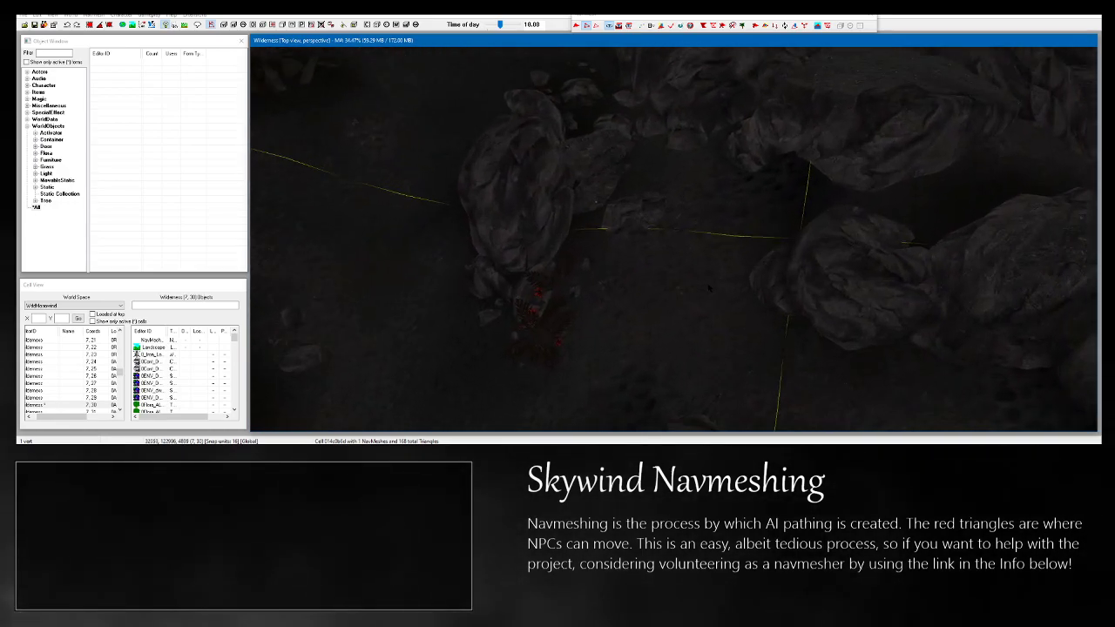
{"action": "scroll", "coordinate": [709, 289], "scroll_direction": "up", "scroll_amount": 9}
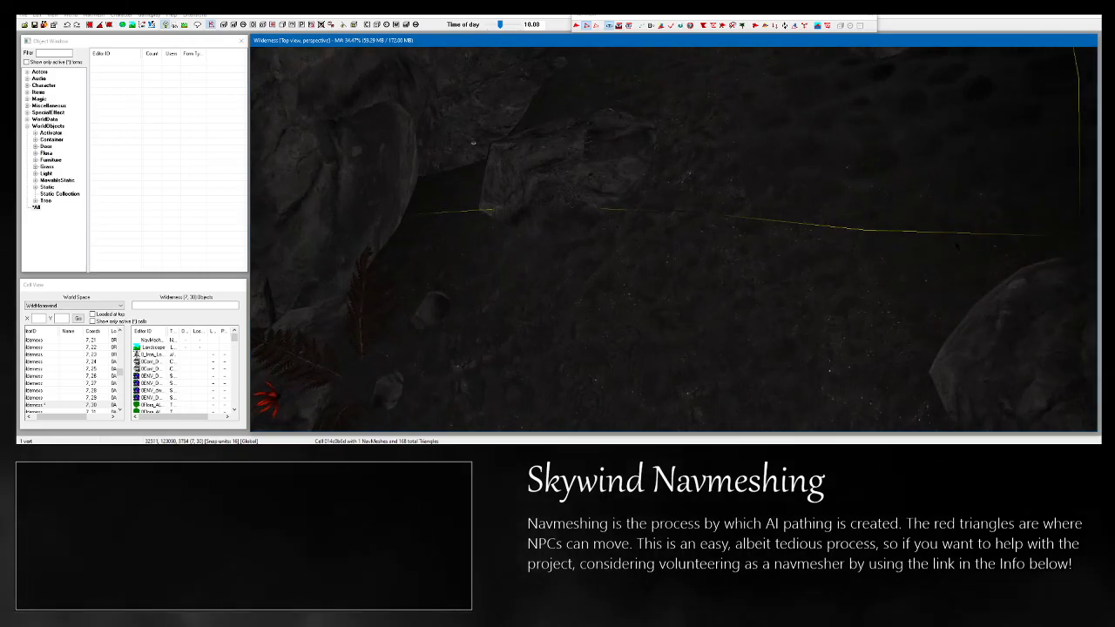
{"action": "right_click", "coordinate": [627, 214], "text": "ctrl"}
{"action": "middle_click_drag", "start_coordinate": [627, 215], "coordinate": [732, 275], "text": "shift"}
{"action": "right_click", "coordinate": [669, 228], "text": "ctrl"}
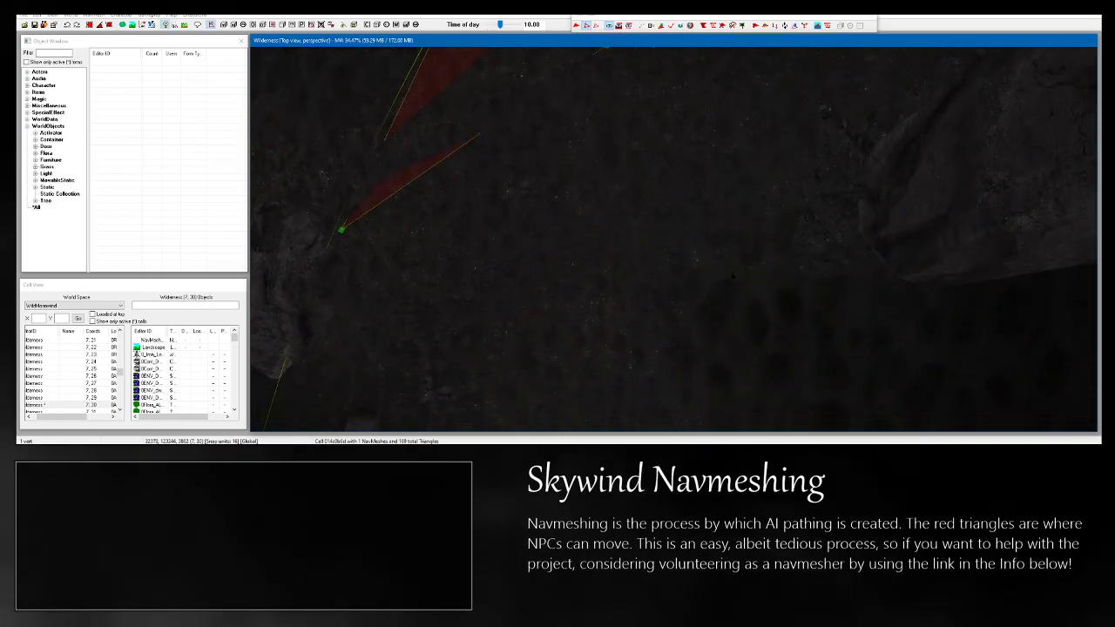
Extend the new patch with triangles up to the cell border in the gap between the large boulders.
{"action": "right_click", "coordinate": [834, 261], "text": "ctrl"}
{"action": "middle_click_drag", "start_coordinate": [835, 261], "coordinate": [842, 257], "text": "shift"}
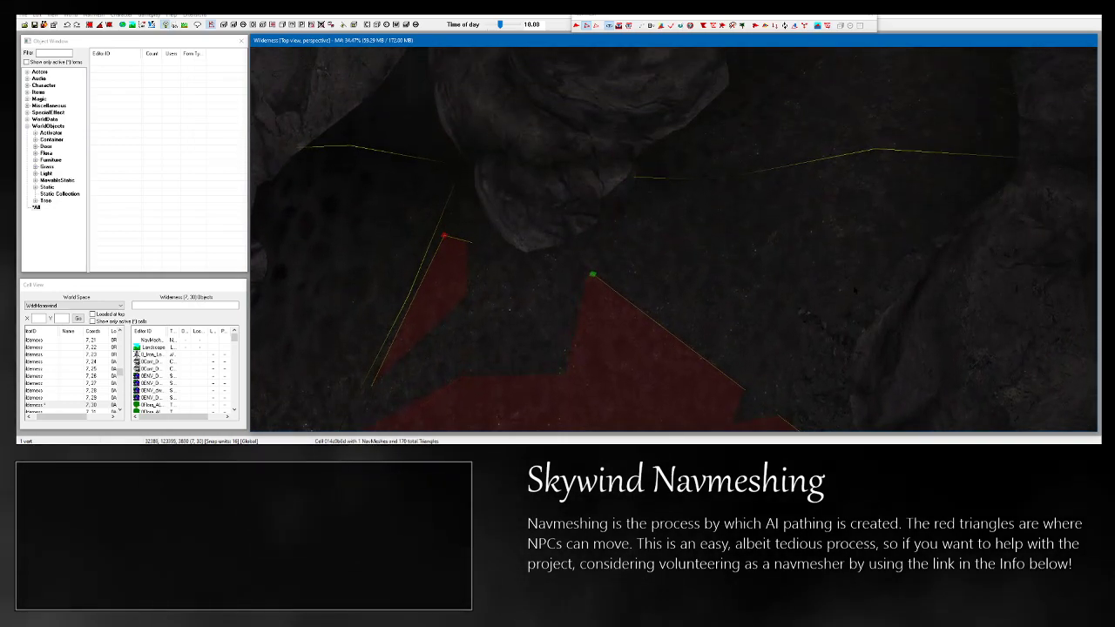
{"action": "right_click", "coordinate": [854, 286], "text": "ctrl"}
{"action": "right_click", "coordinate": [669, 183], "text": "ctrl"}
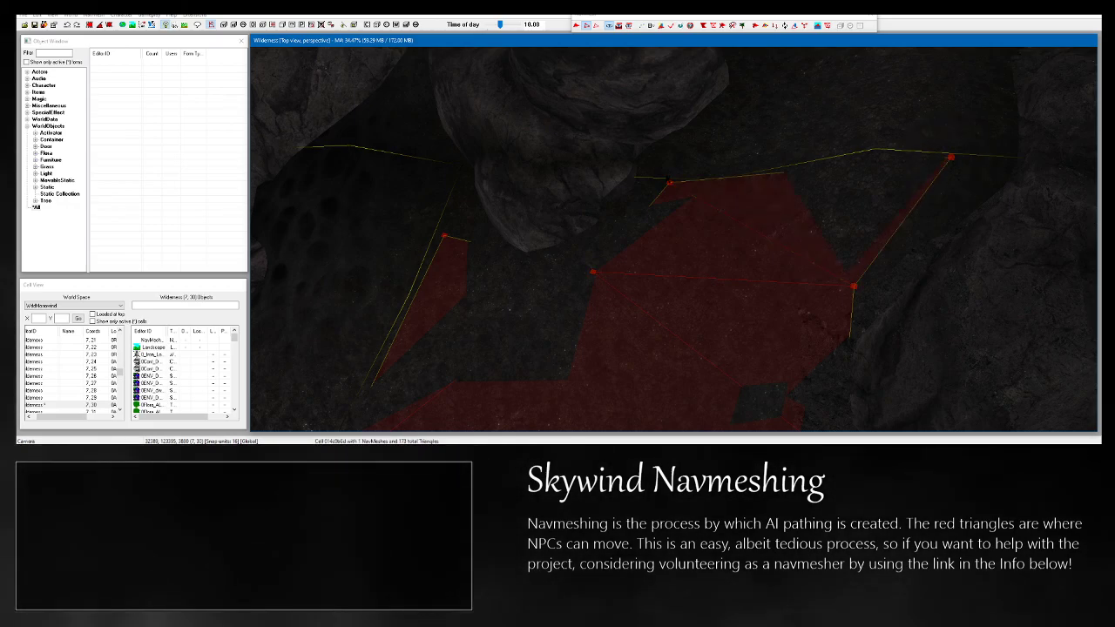
{"action": "right_click", "coordinate": [675, 181], "text": "ctrl"}
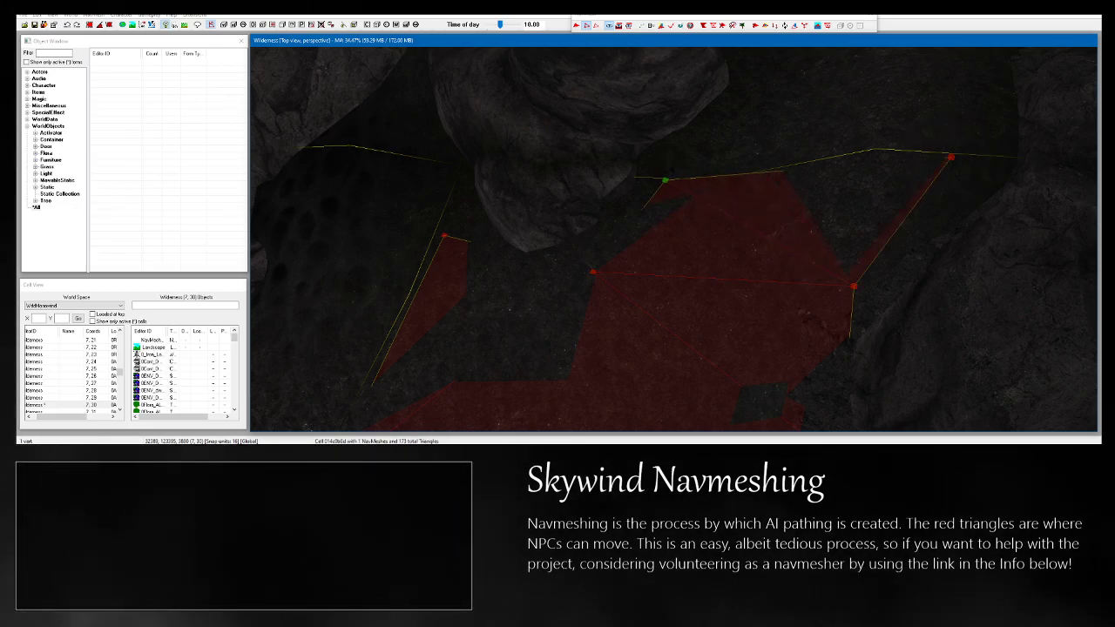
Reposition the patch's corner vertices so its outer edges line up with the cell borders.
{"action": "left_click", "coordinate": [951, 156]}
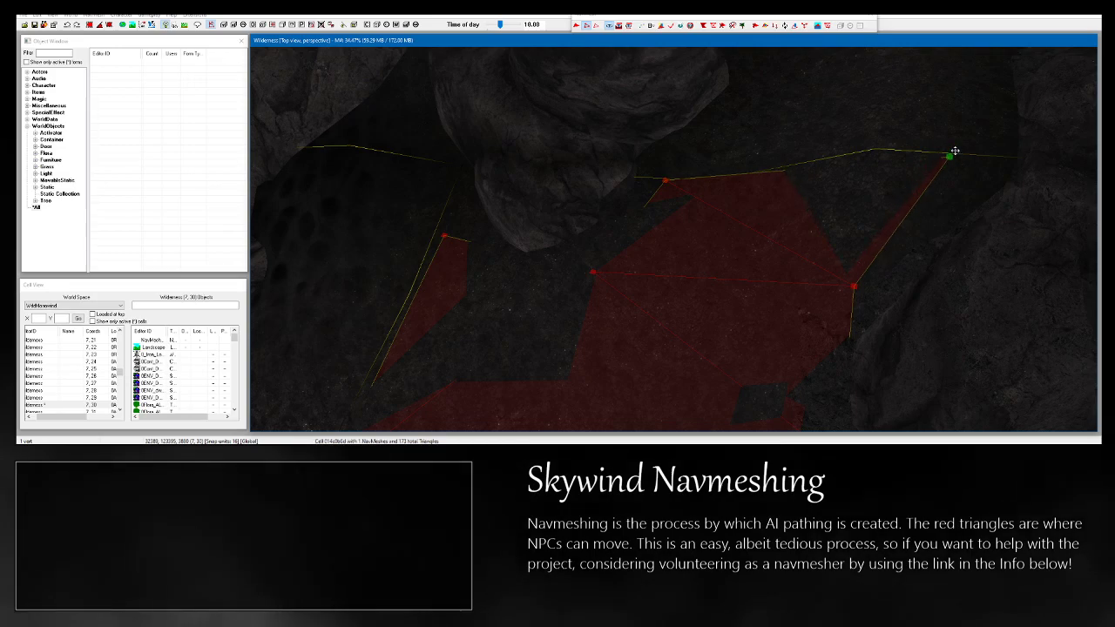
{"action": "scroll", "coordinate": [954, 156], "scroll_direction": "down", "scroll_amount": 4}
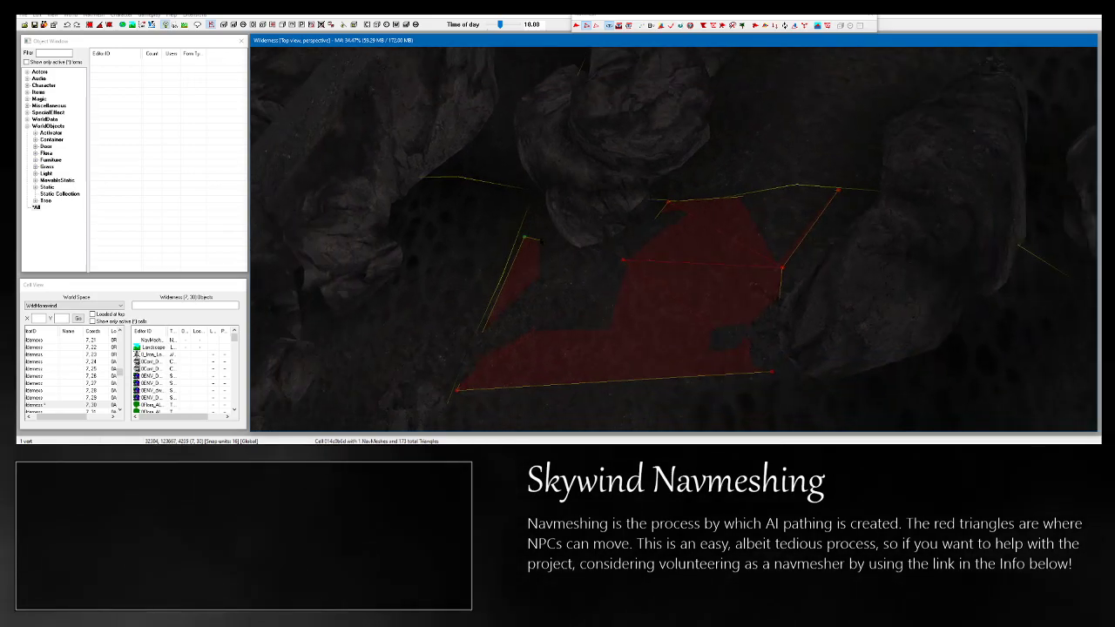
{"action": "left_click_drag", "start_coordinate": [526, 236], "coordinate": [520, 235]}
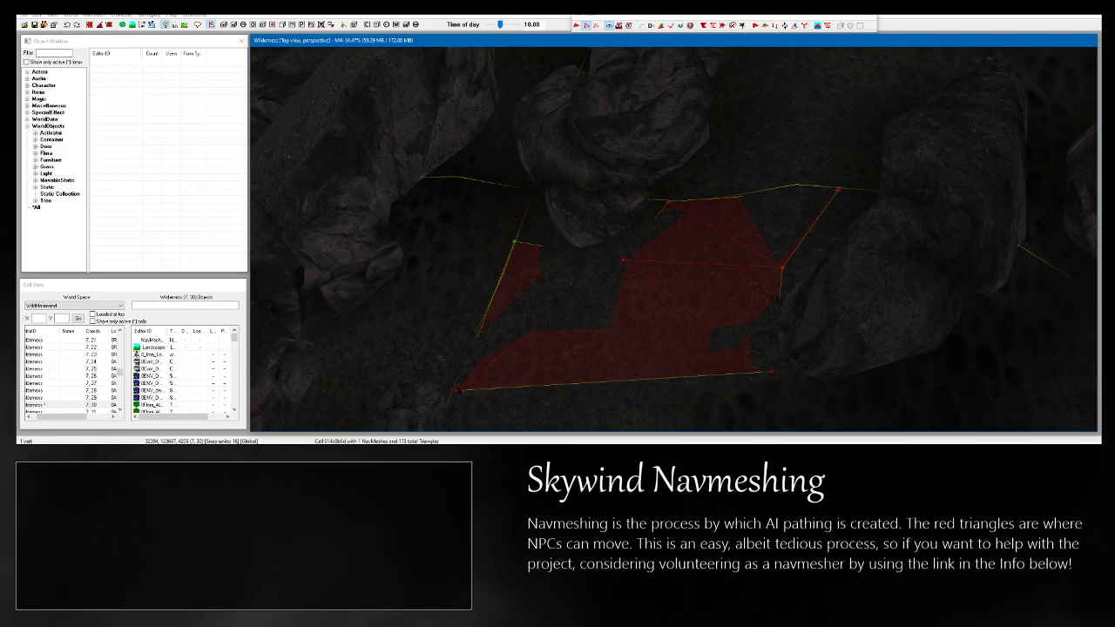
{"action": "left_click_drag", "start_coordinate": [458, 382], "coordinate": [449, 391]}
Extend the mesh from its outer edge with triangles around the red-flowered plant beside the rocks.
{"action": "middle_click_drag", "start_coordinate": [479, 390], "coordinate": [510, 363], "text": "shift"}
{"action": "middle_click_drag", "start_coordinate": [671, 257], "coordinate": [653, 196], "text": "shift"}
{"action": "right_click", "coordinate": [507, 199], "text": "ctrl"}
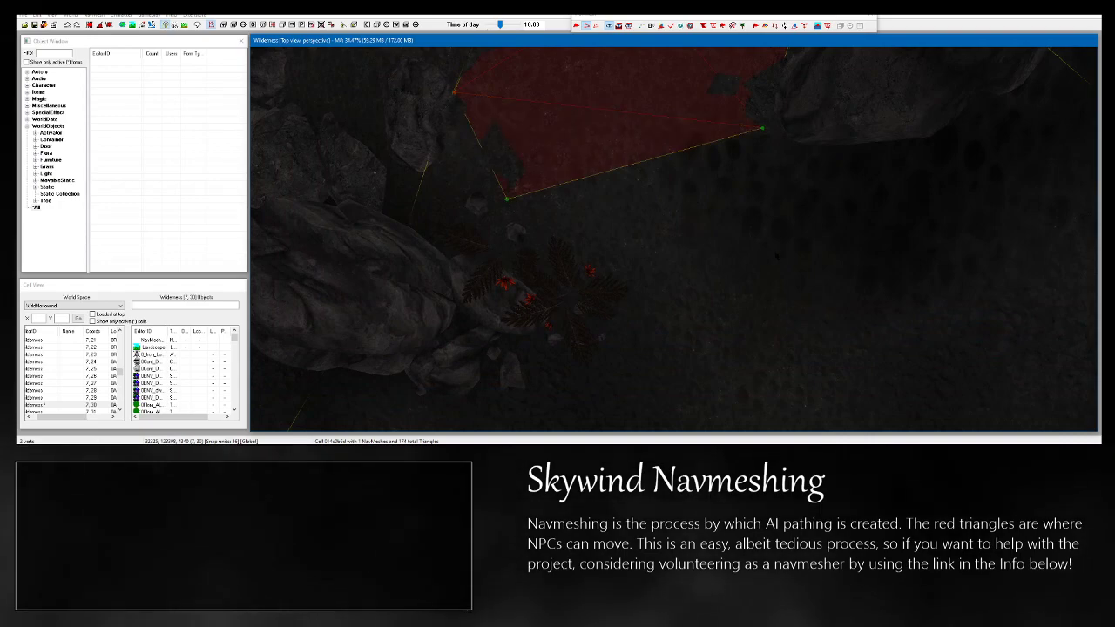
{"action": "right_click", "coordinate": [789, 248], "text": "ctrl"}
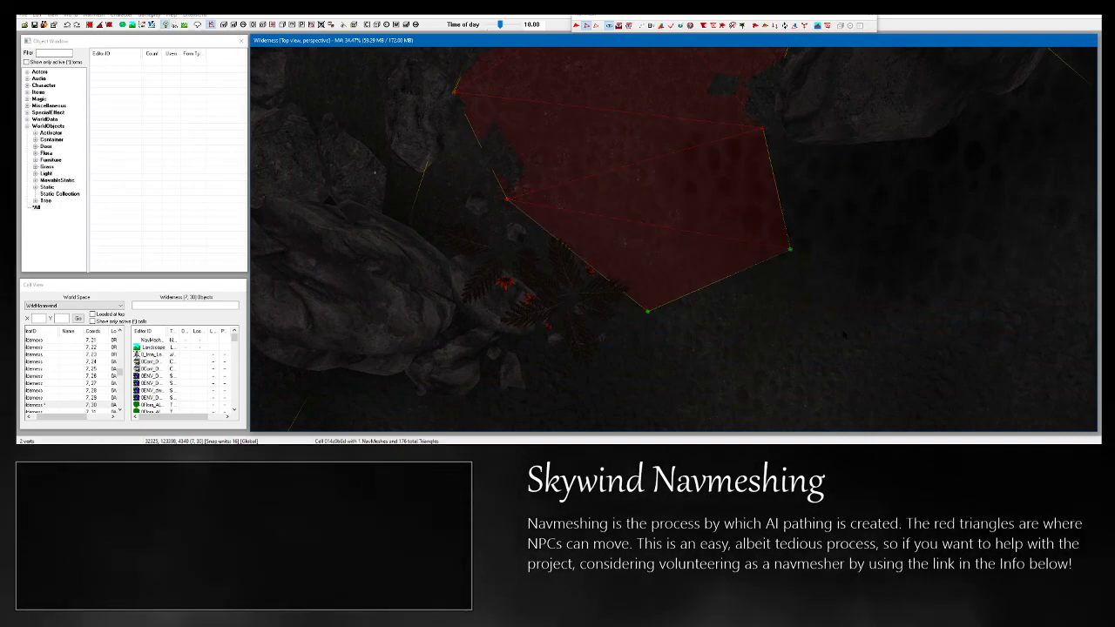
{"action": "middle_click_drag", "start_coordinate": [844, 335], "coordinate": [769, 148], "text": "shift"}
{"action": "right_click", "coordinate": [850, 323], "text": "ctrl"}
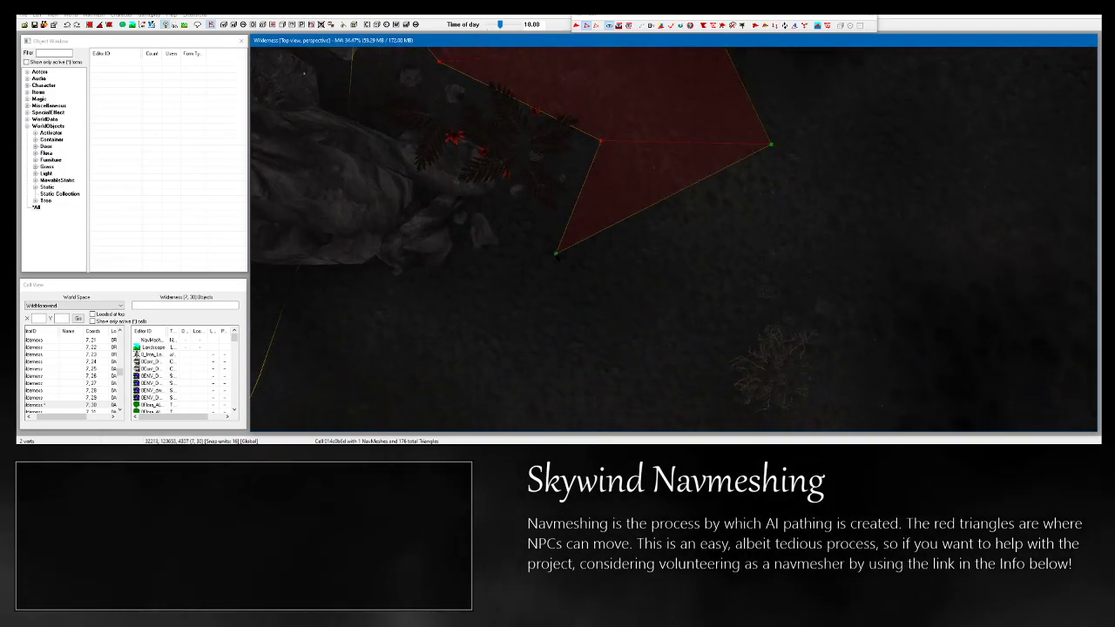
Add triangles across the open ground past the dry shrub, ending at the small stones below the boulder.
{"action": "middle_click_drag", "start_coordinate": [776, 276], "coordinate": [747, 209], "text": "shift"}
{"action": "right_click", "coordinate": [784, 189], "text": "ctrl"}
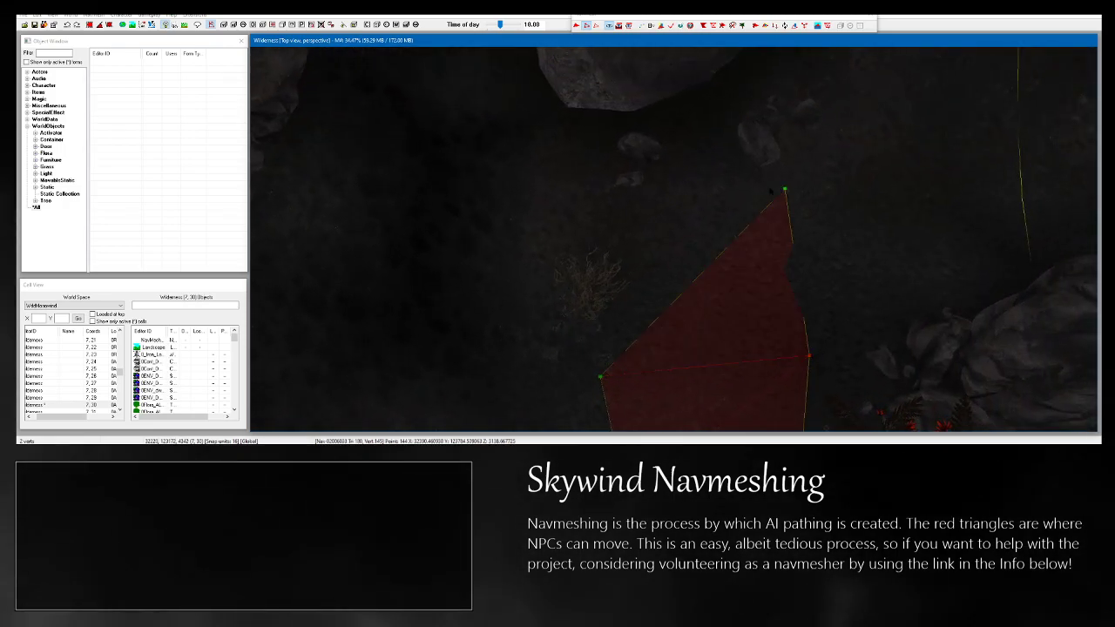
{"action": "right_click", "coordinate": [595, 197], "text": "ctrl"}
{"action": "middle_click_drag", "start_coordinate": [595, 199], "coordinate": [572, 209], "text": "shift"}
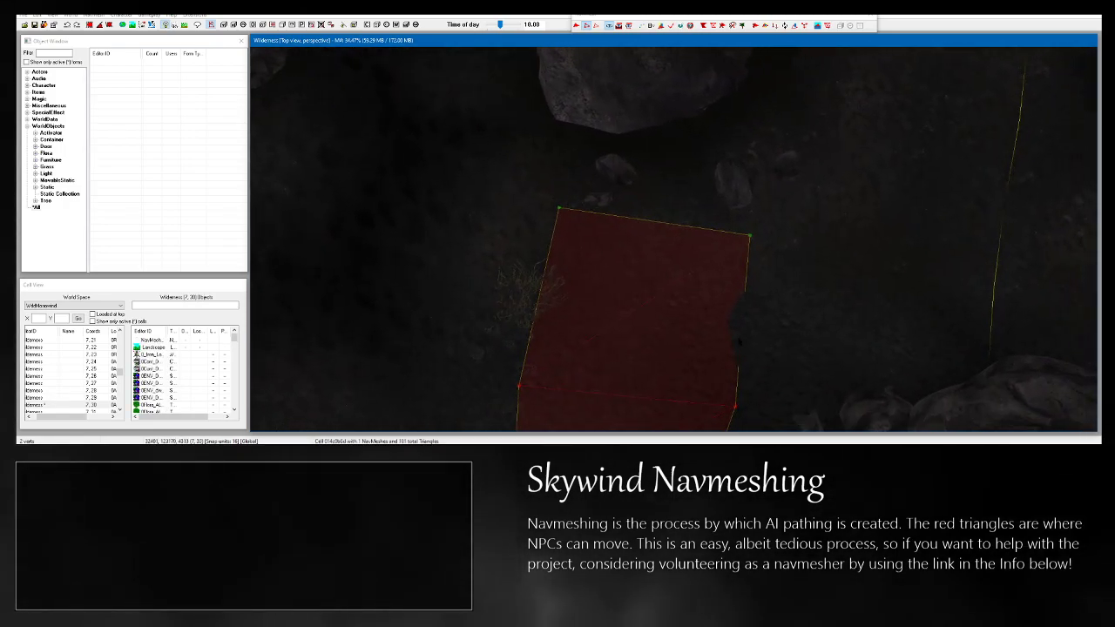
Extend the mesh to the cell border beside the tall boulder and align the two outer vertices with that border.
{"action": "left_click_drag", "start_coordinate": [742, 413], "coordinate": [706, 375]}
{"action": "middle_click_drag", "start_coordinate": [706, 375], "coordinate": [671, 318], "text": "shift"}
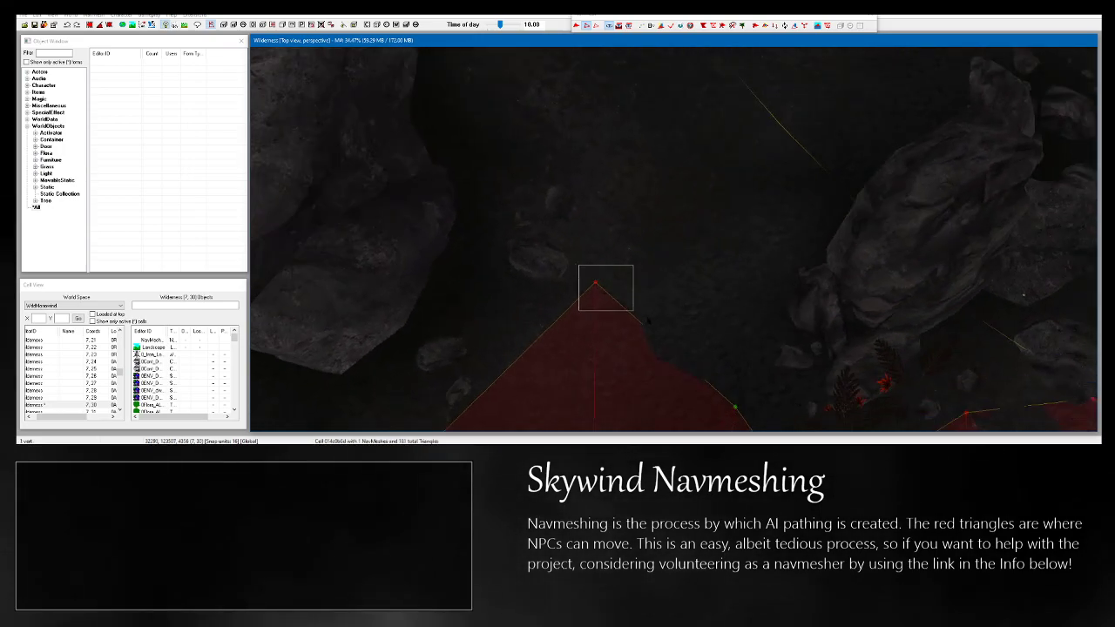
{"action": "middle_click_drag", "start_coordinate": [685, 264], "coordinate": [682, 327], "text": "shift"}
{"action": "right_click", "coordinate": [556, 202], "text": "ctrl"}
{"action": "scroll", "coordinate": [681, 327], "scroll_direction": "up", "scroll_amount": 3}
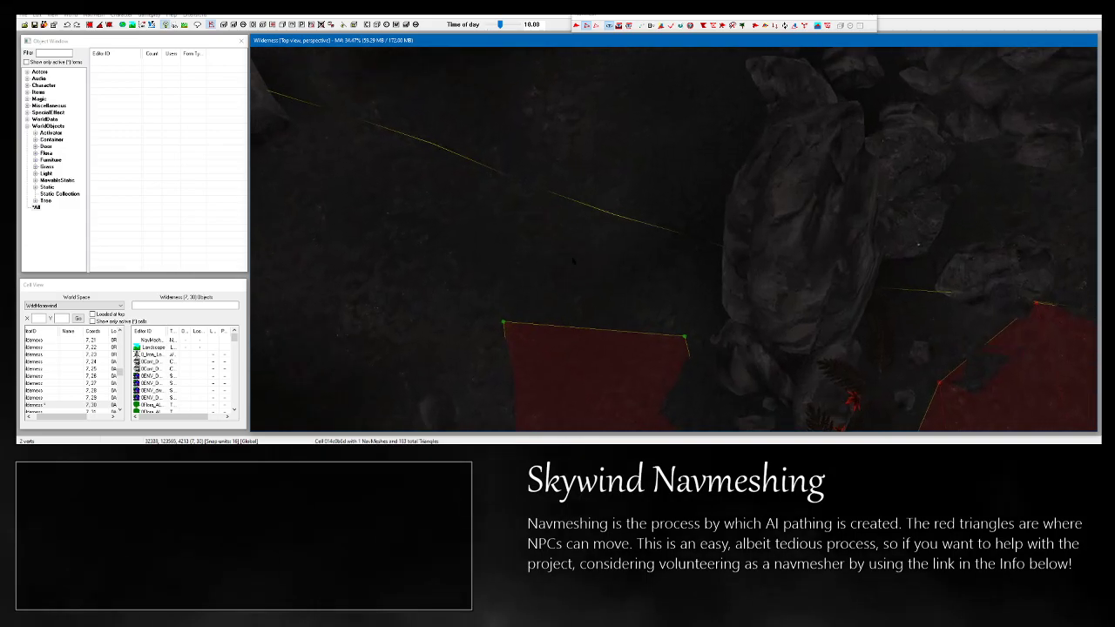
{"action": "right_click", "coordinate": [490, 181], "text": "ctrl"}
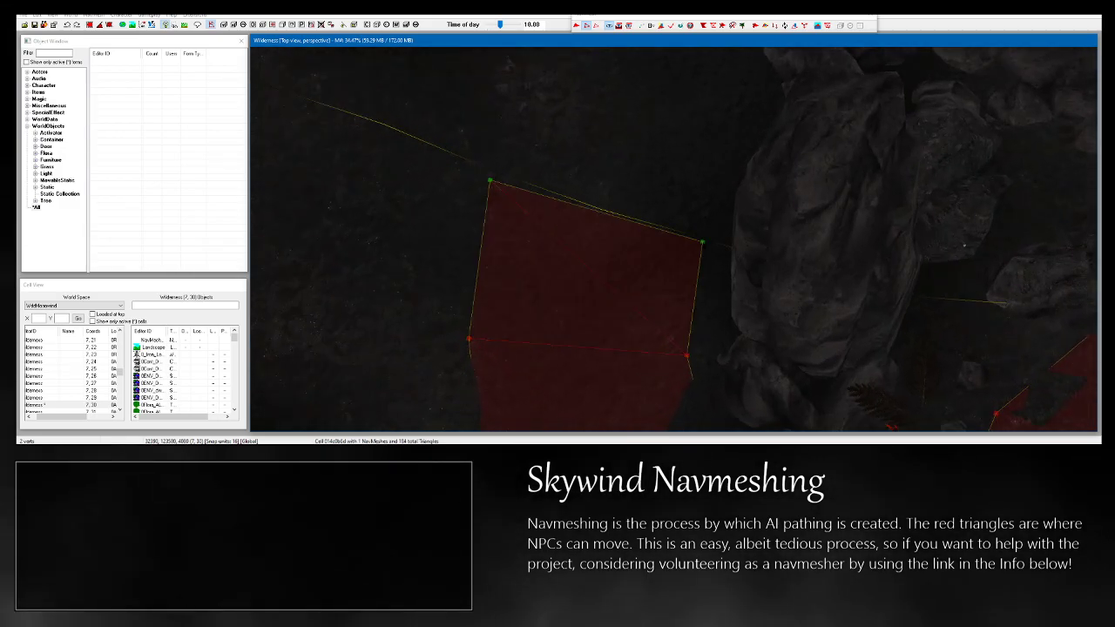
{"action": "left_click_drag", "start_coordinate": [491, 183], "coordinate": [485, 170]}
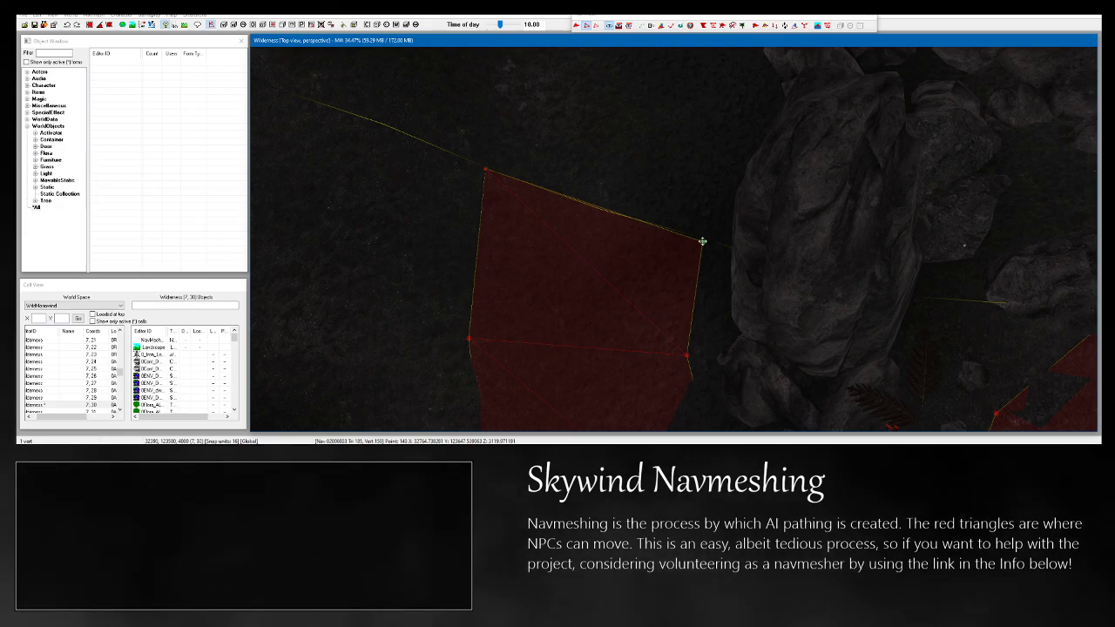
{"action": "left_click_drag", "start_coordinate": [702, 241], "coordinate": [706, 229]}
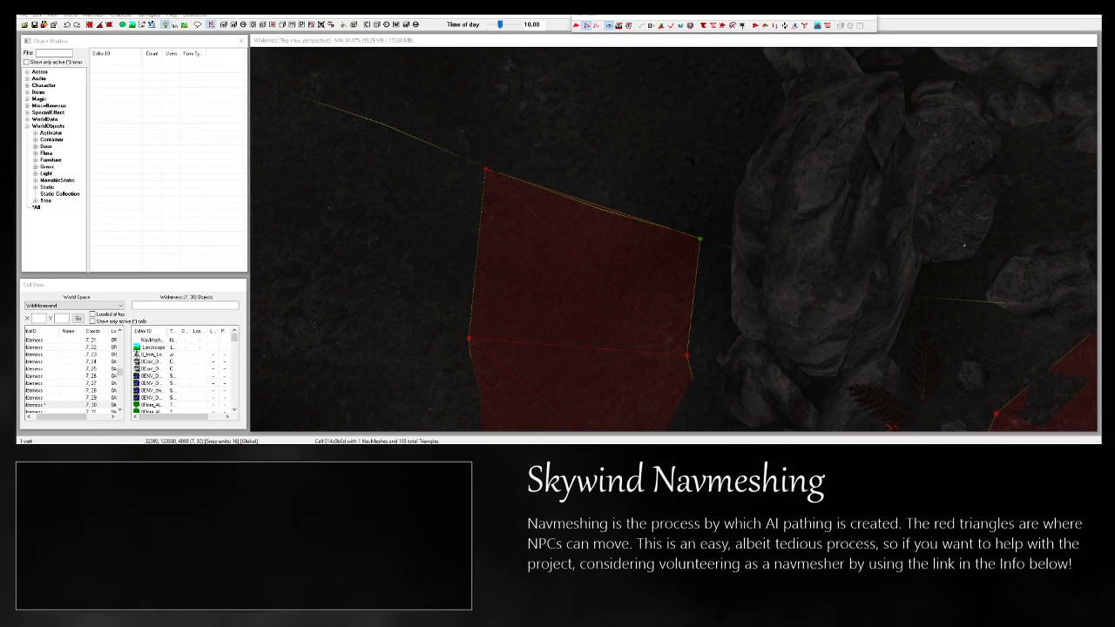
Add triangles from the mesh's side edge along the cell border toward the recess in the rock wall.
{"action": "left_click", "coordinate": [468, 338]}
{"action": "middle_click_drag", "start_coordinate": [469, 338], "coordinate": [624, 279], "text": "shift"}
{"action": "left_click", "coordinate": [652, 307]}
{"action": "left_click_drag", "start_coordinate": [444, 327], "coordinate": [509, 390], "text": "ctrl"}
{"action": "middle_click_drag", "start_coordinate": [509, 390], "coordinate": [834, 224], "text": "shift"}
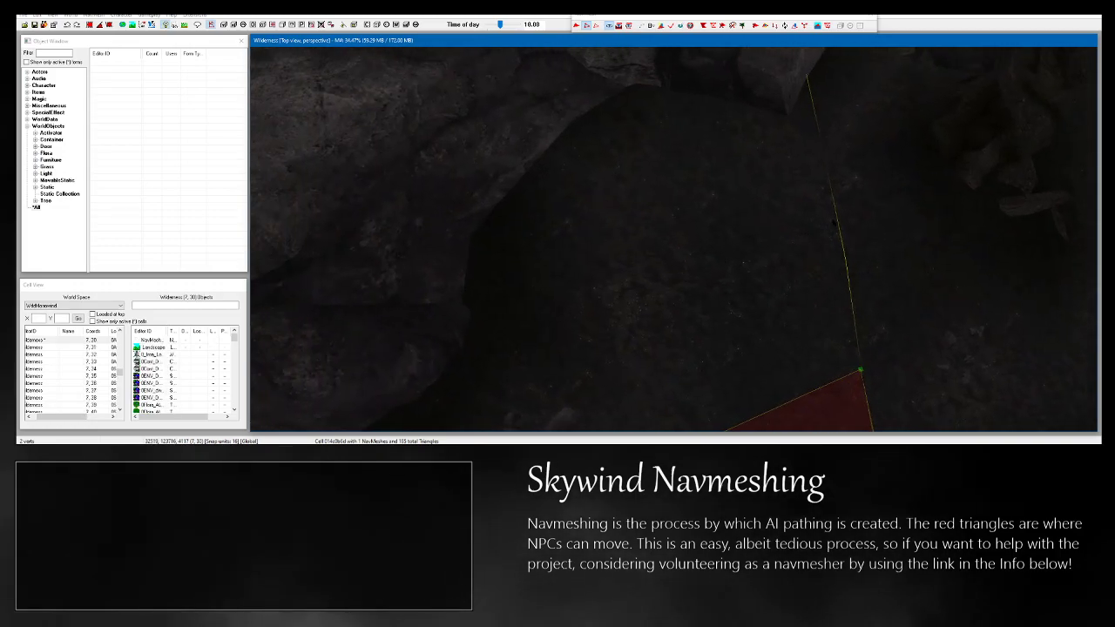
{"action": "middle_click_drag", "start_coordinate": [646, 236], "coordinate": [707, 218], "text": "shift"}
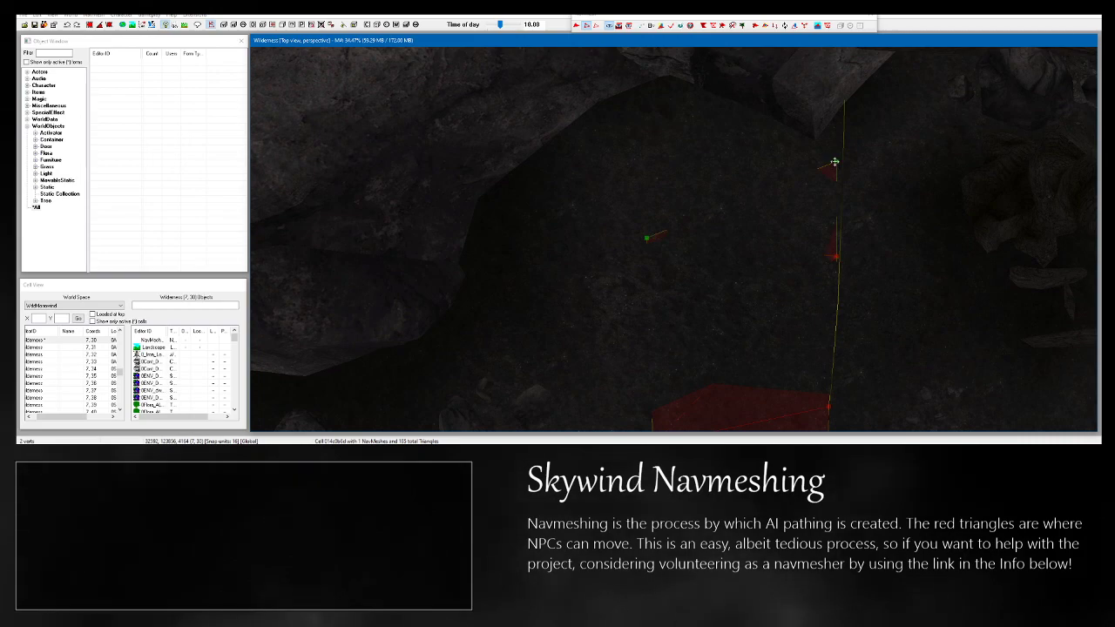
{"action": "right_click", "coordinate": [676, 102], "text": "ctrl"}
Move the new strip's border-side vertex onto the cell border near the rock wall.
{"action": "left_click", "coordinate": [836, 162]}
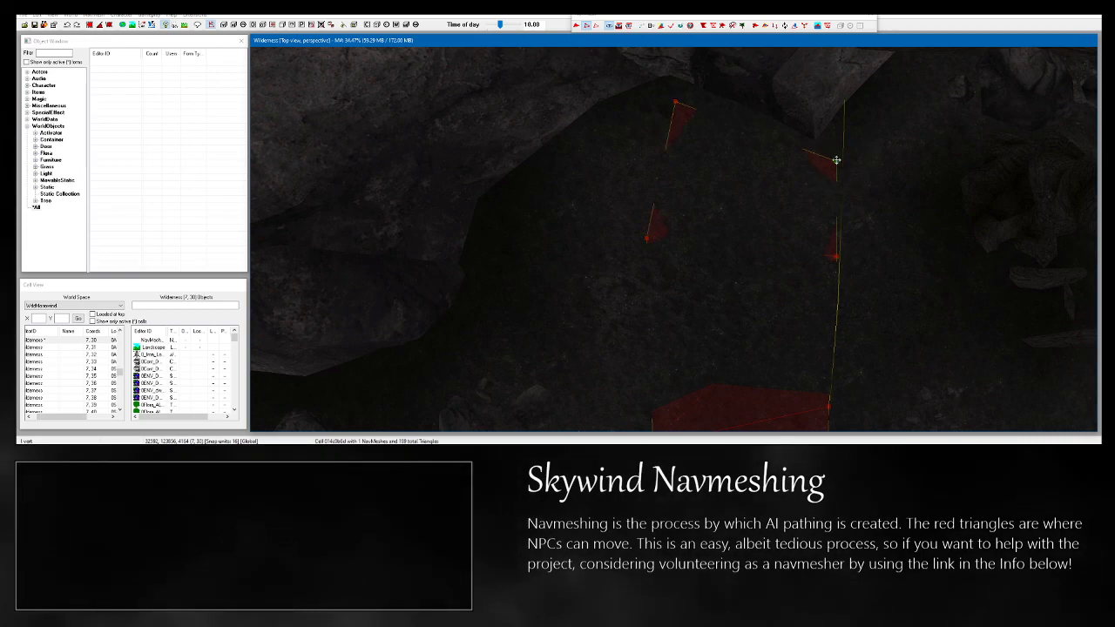
{"action": "left_click_drag", "start_coordinate": [836, 162], "coordinate": [839, 160]}
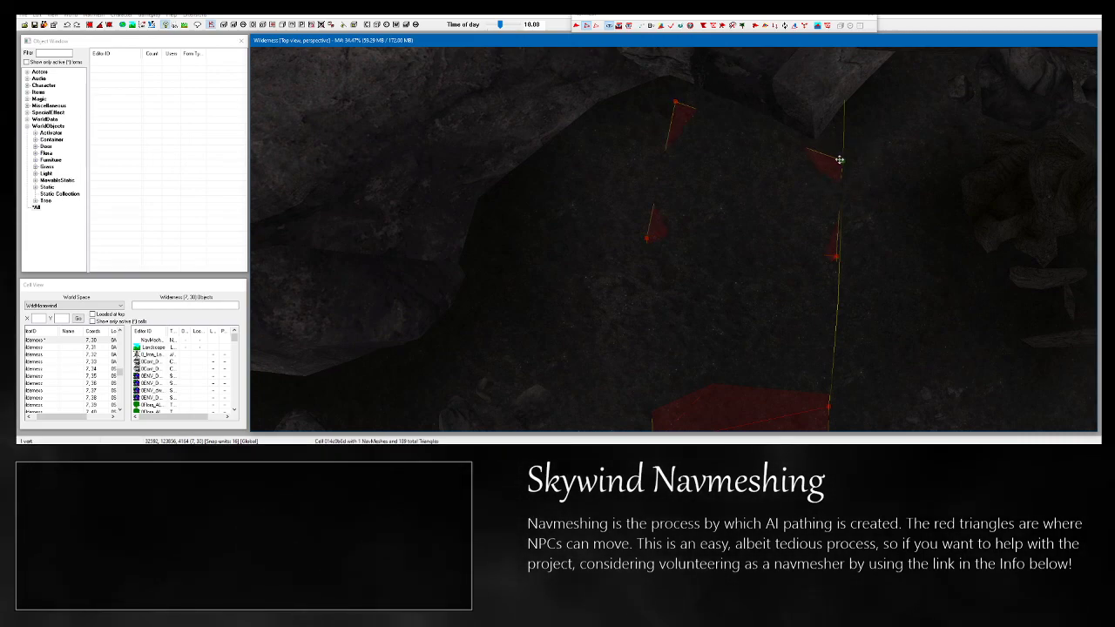
{"action": "left_click", "coordinate": [841, 258]}
Add a vertex beside the large boulder and join it with a triangle to the vertex at the rock wall.
{"action": "middle_click_drag", "start_coordinate": [849, 273], "coordinate": [869, 302]}
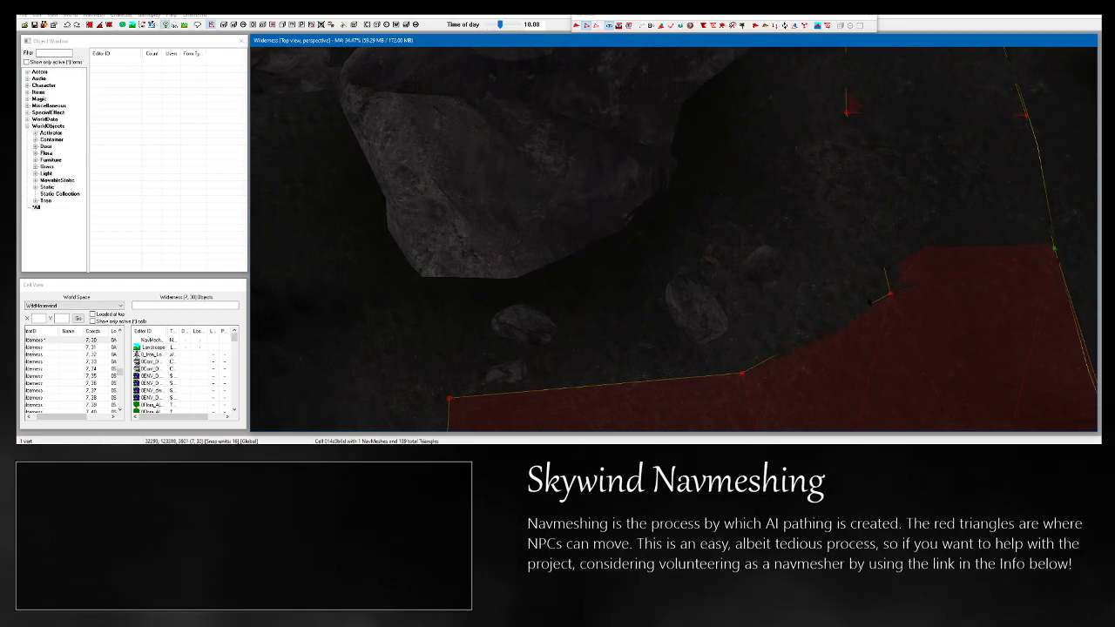
{"action": "left_click", "coordinate": [743, 374]}
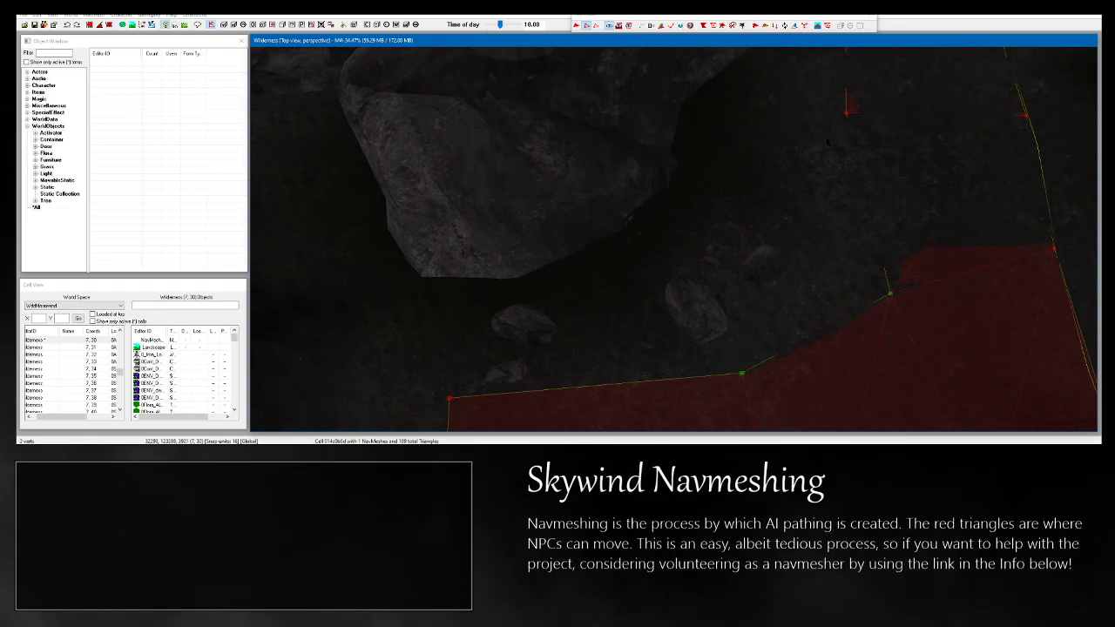
{"action": "right_click", "coordinate": [709, 163], "text": "ctrl"}
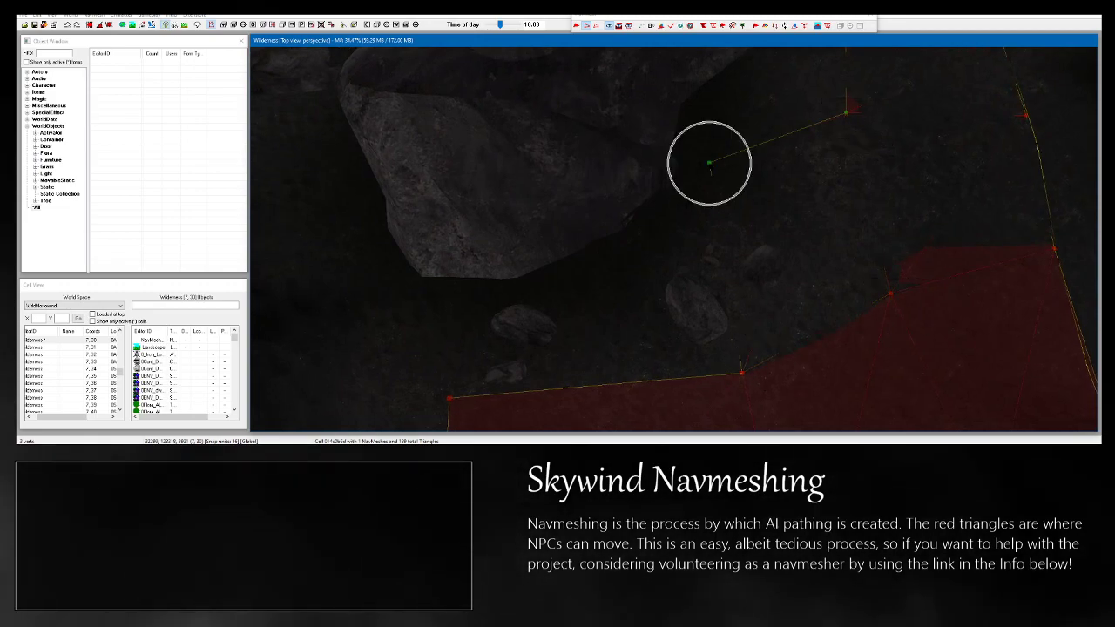
{"action": "middle_click_drag", "start_coordinate": [709, 164], "coordinate": [680, 380], "text": "shift"}
{"action": "left_click_drag", "start_coordinate": [873, 217], "coordinate": [886, 232], "text": "ctrl"}
{"action": "key", "text": "a"}
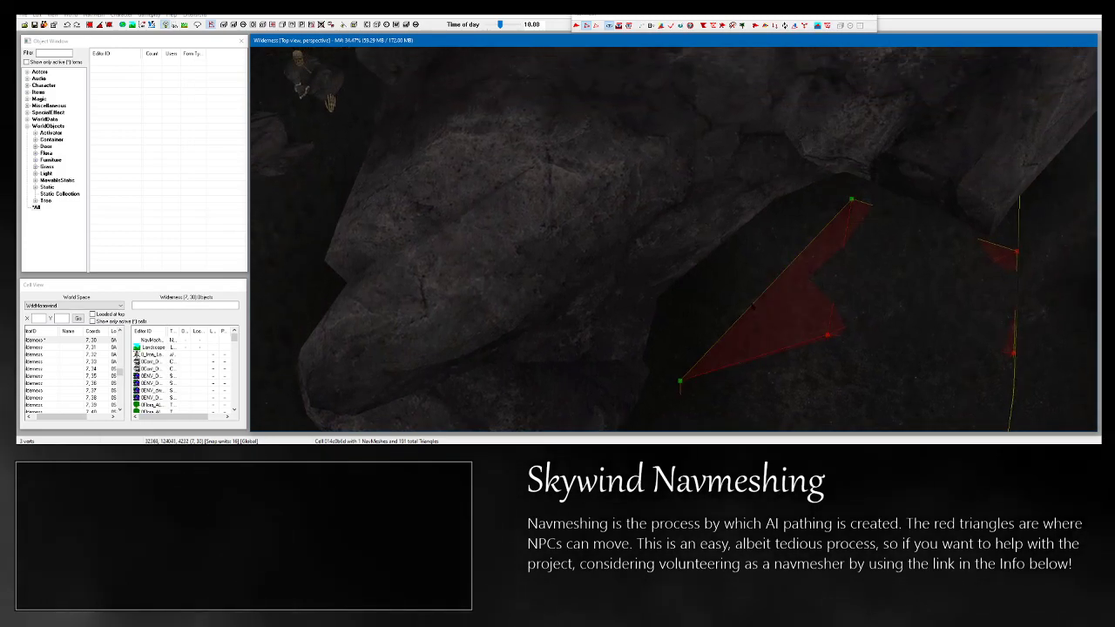
Fill the area over the small stones with triangles along the boulder's base, connecting them to the boulder-side vertex.
{"action": "middle_click_drag", "start_coordinate": [729, 418], "coordinate": [696, 250]}
{"action": "left_click", "coordinate": [663, 207]}
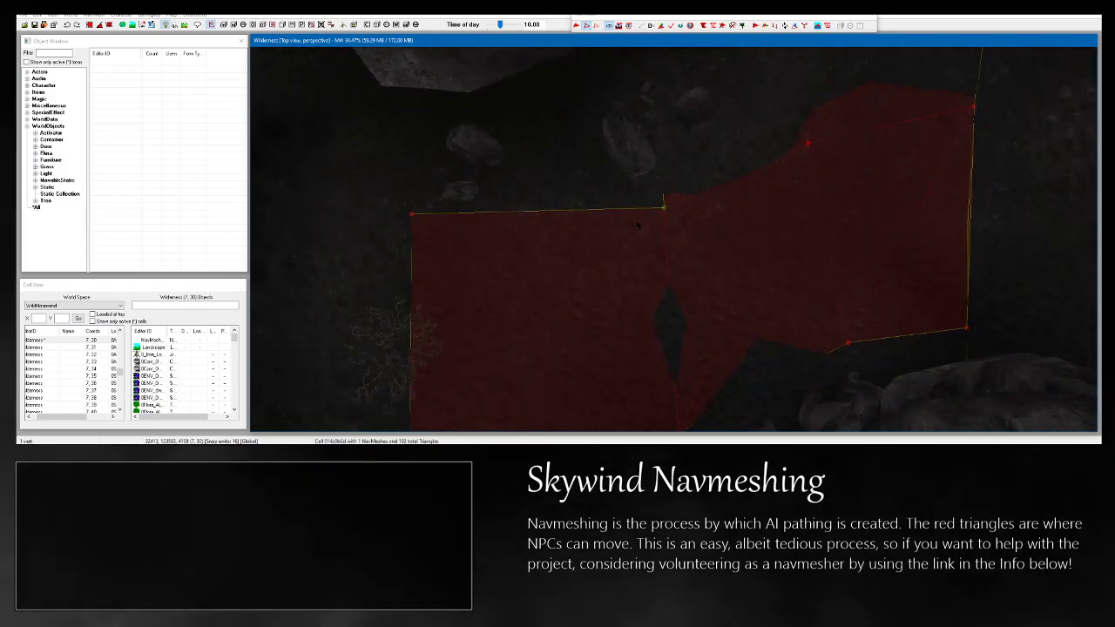
{"action": "middle_click_drag", "start_coordinate": [539, 165], "coordinate": [555, 183]}
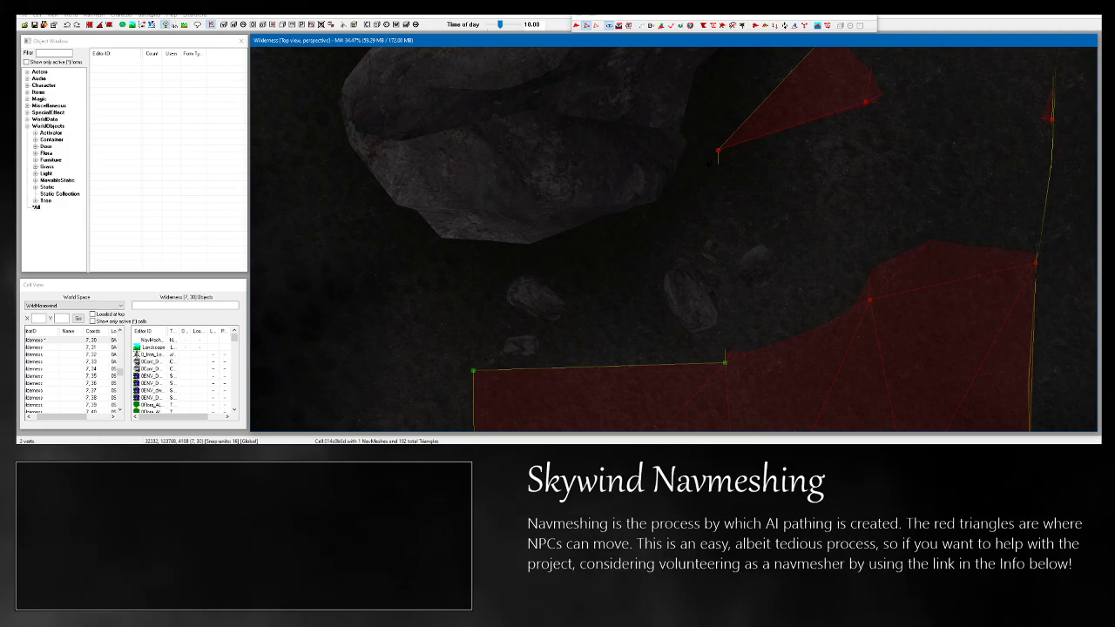
{"action": "right_click", "coordinate": [646, 247], "text": "ctrl"}
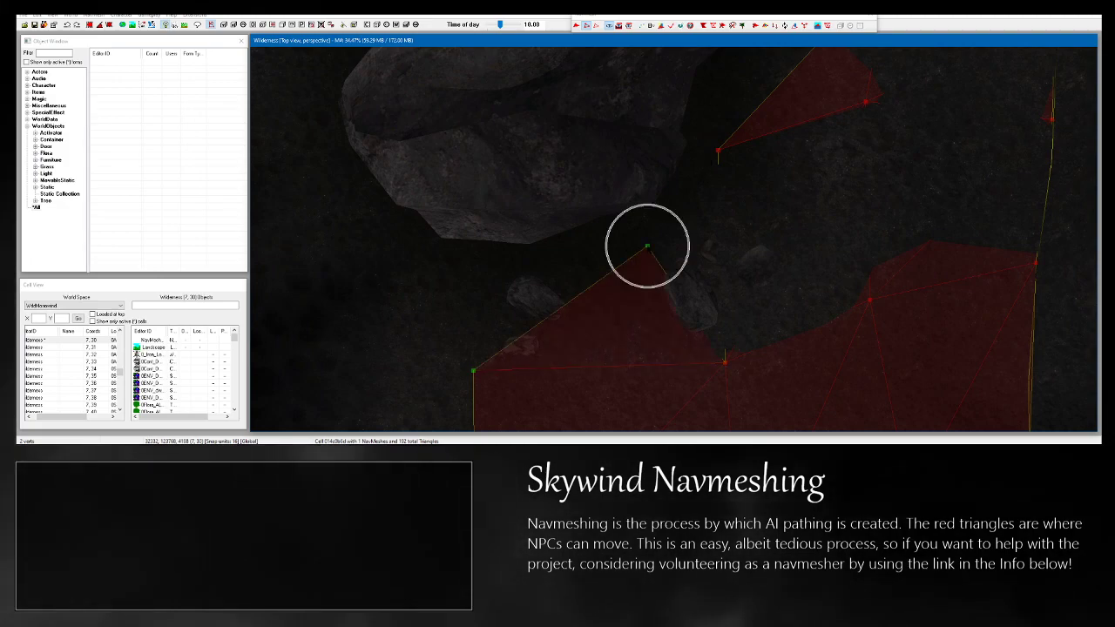
{"action": "left_click_drag", "start_coordinate": [699, 139], "coordinate": [754, 172], "text": "ctrl"}
{"action": "key", "text": "a"}
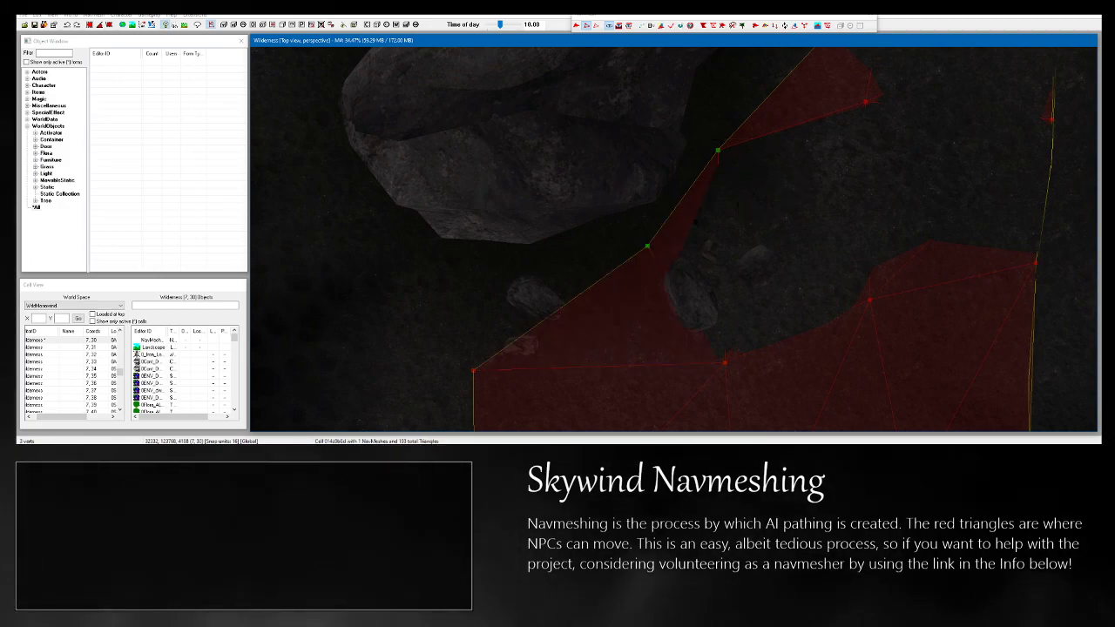
Reposition the mesh corner vertex beside the small stones near the dry shrub.
{"action": "middle_click_drag", "start_coordinate": [754, 172], "coordinate": [823, 177], "text": "shift"}
{"action": "middle_click_drag", "start_coordinate": [645, 222], "coordinate": [626, 240], "text": "shift"}
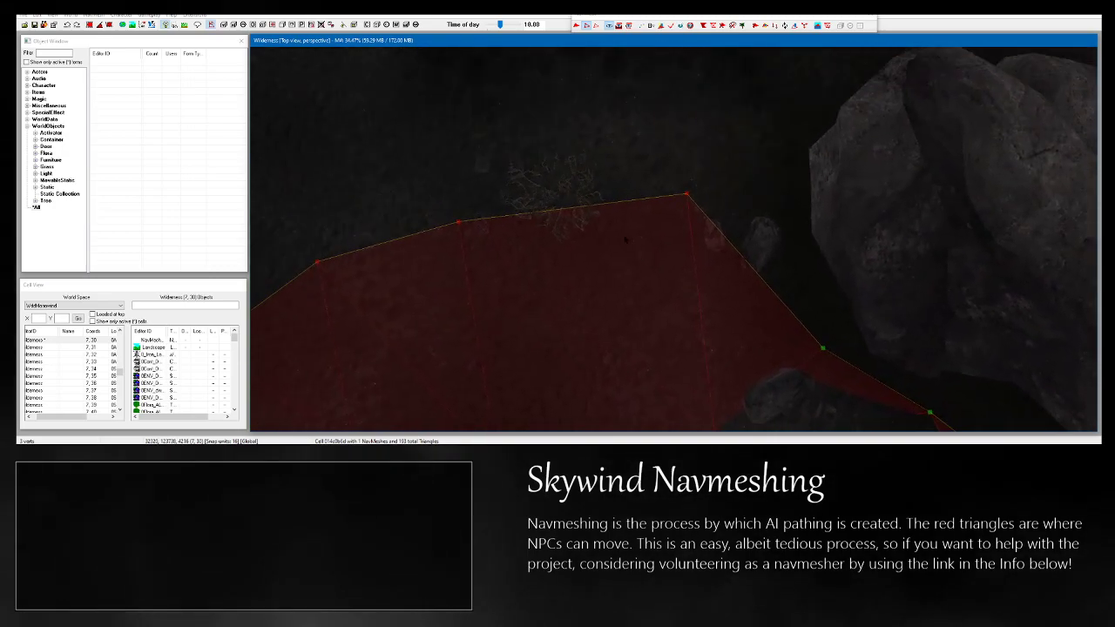
{"action": "left_click_drag", "start_coordinate": [688, 185], "coordinate": [699, 200]}
Extend the mesh edge at the dry shrub with two triangles that cover the shrub and reach toward the boulder.
{"action": "middle_click_drag", "start_coordinate": [699, 199], "coordinate": [549, 196], "text": "shift"}
{"action": "middle_click_drag", "start_coordinate": [549, 196], "coordinate": [487, 209]}
{"action": "middle_click_drag", "start_coordinate": [738, 418], "coordinate": [568, 250]}
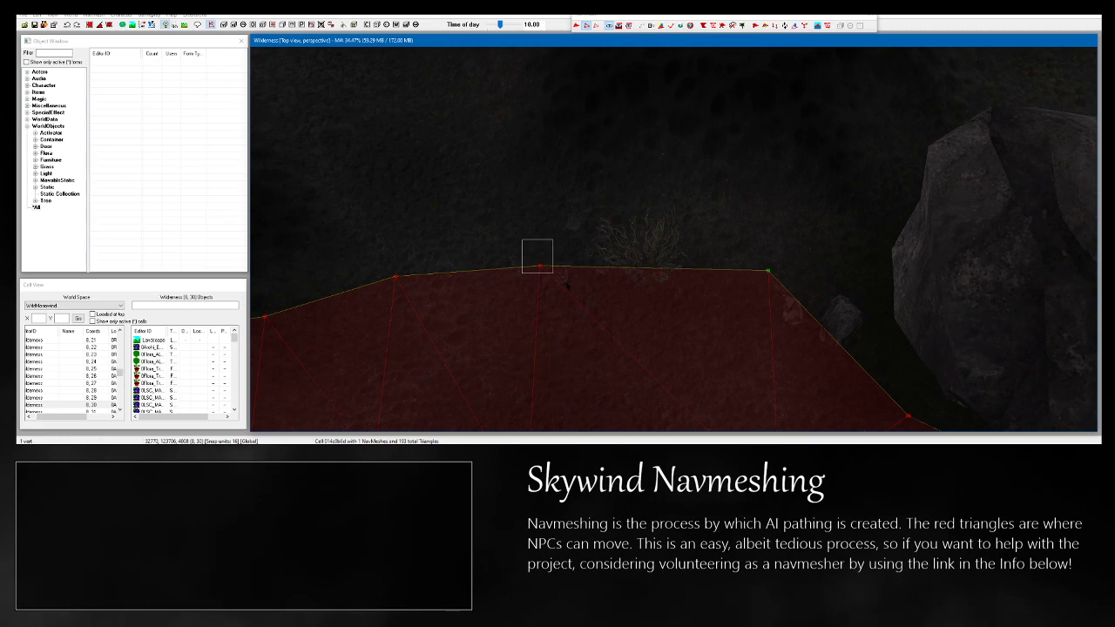
{"action": "left_click", "coordinate": [767, 271], "text": "ctrl"}
{"action": "middle_click_drag", "start_coordinate": [767, 271], "coordinate": [805, 368], "text": "shift"}
{"action": "right_click", "coordinate": [568, 255], "text": "ctrl"}
{"action": "right_click", "coordinate": [821, 252], "text": "ctrl"}
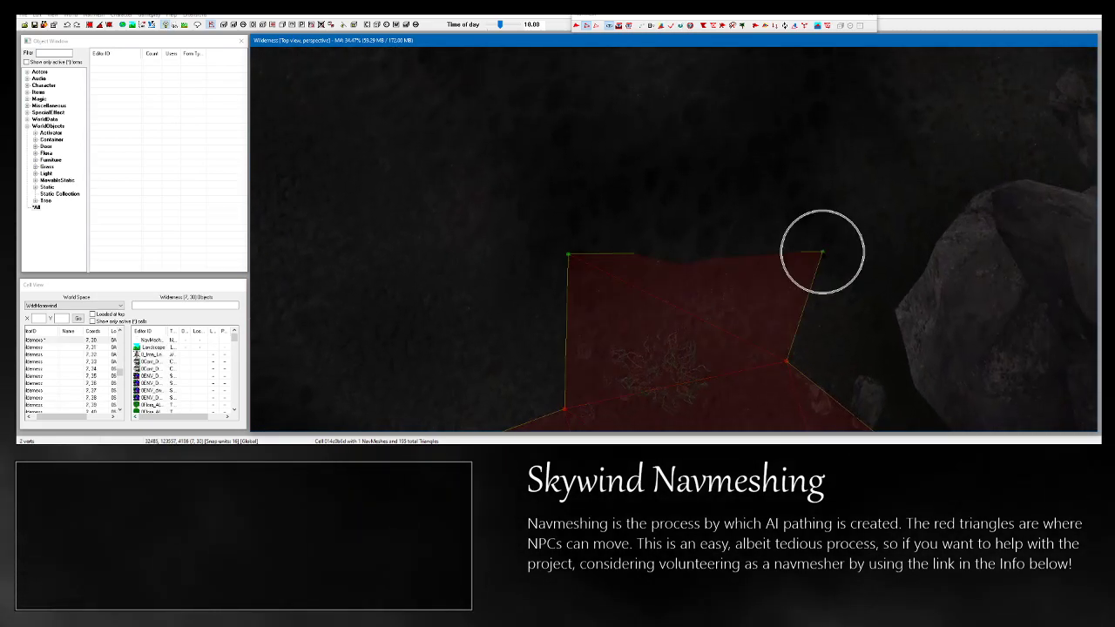
Extend the mesh from the dry shrub with triangles to the neighbouring stone and to new vertices on the open ground.
{"action": "middle_click_drag", "start_coordinate": [821, 252], "coordinate": [814, 274], "text": "shift"}
{"action": "middle_click_drag", "start_coordinate": [814, 274], "coordinate": [766, 361]}
{"action": "left_click", "coordinate": [825, 350]}
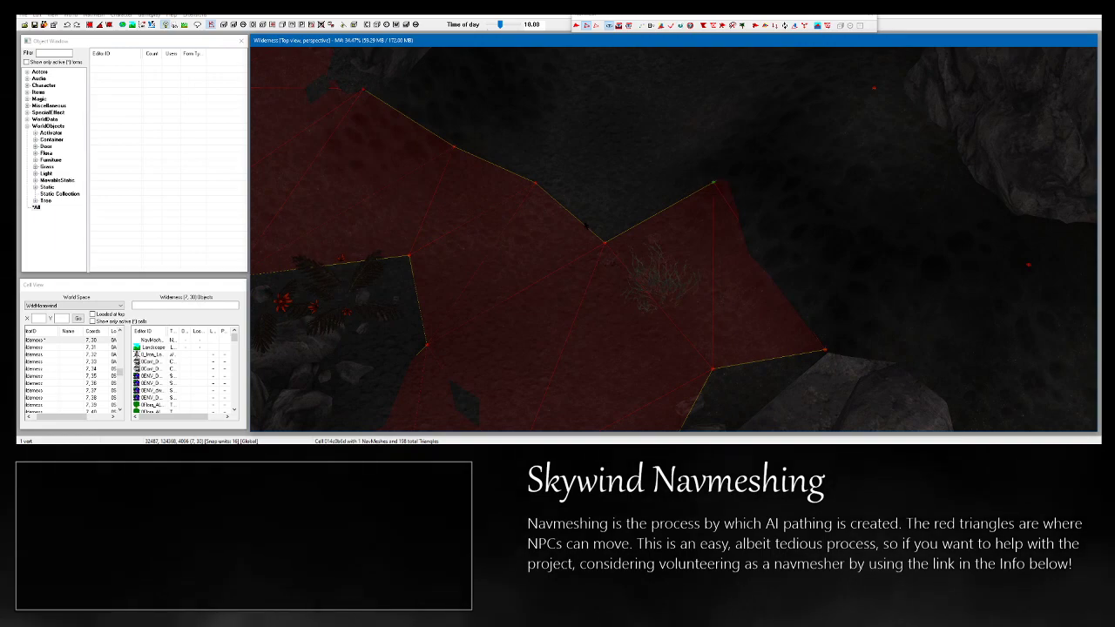
{"action": "left_click", "coordinate": [604, 243], "text": "ctrl"}
{"action": "middle_click_drag", "start_coordinate": [604, 242], "coordinate": [619, 285], "text": "shift"}
{"action": "middle_click_drag", "start_coordinate": [666, 212], "coordinate": [694, 260]}
{"action": "right_click", "coordinate": [710, 255], "text": "ctrl"}
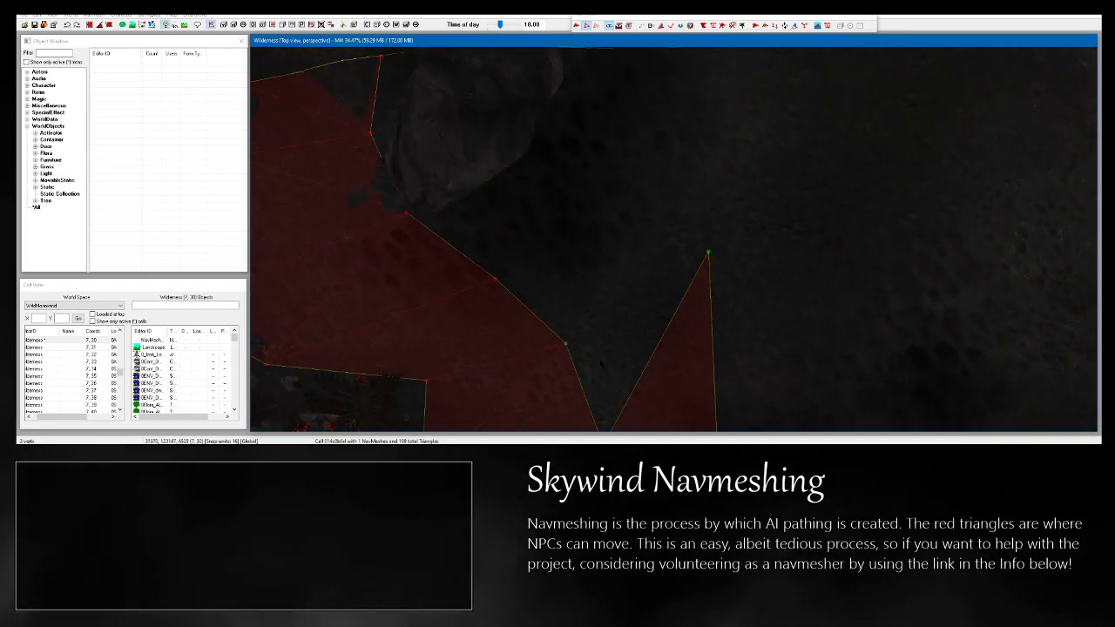
{"action": "right_click", "coordinate": [591, 126], "text": "ctrl"}
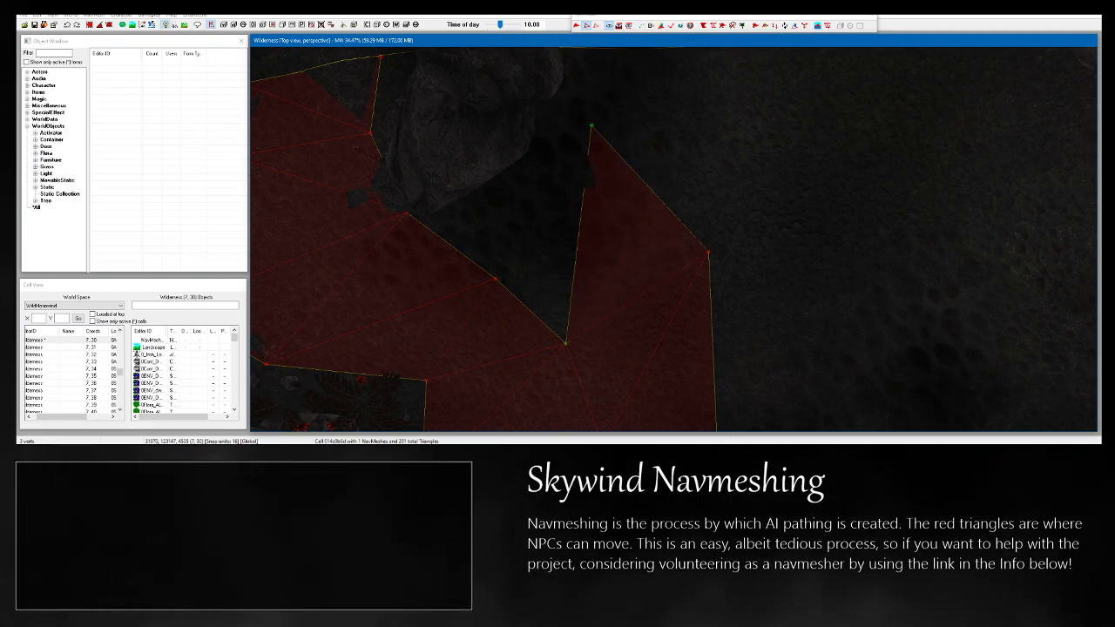
Add two more vertices with triangles along the mesh's outer edge, carrying it past the boulders toward the small stone.
{"action": "middle_click_drag", "start_coordinate": [529, 283], "coordinate": [664, 259], "text": "shift"}
{"action": "left_click", "coordinate": [667, 268], "text": "ctrl"}
{"action": "right_click", "coordinate": [517, 147], "text": "ctrl"}
{"action": "middle_click_drag", "start_coordinate": [652, 138], "coordinate": [658, 219]}
{"action": "right_click", "coordinate": [641, 119], "text": "ctrl"}
{"action": "middle_click_drag", "start_coordinate": [643, 122], "coordinate": [571, 167], "text": "shift"}
Add a vertex with a triangle on the mesh's outer edge and connect that edge to the loose vertex near the large boulder.
{"action": "left_click", "coordinate": [625, 265]}
{"action": "left_click", "coordinate": [855, 326], "text": "ctrl"}
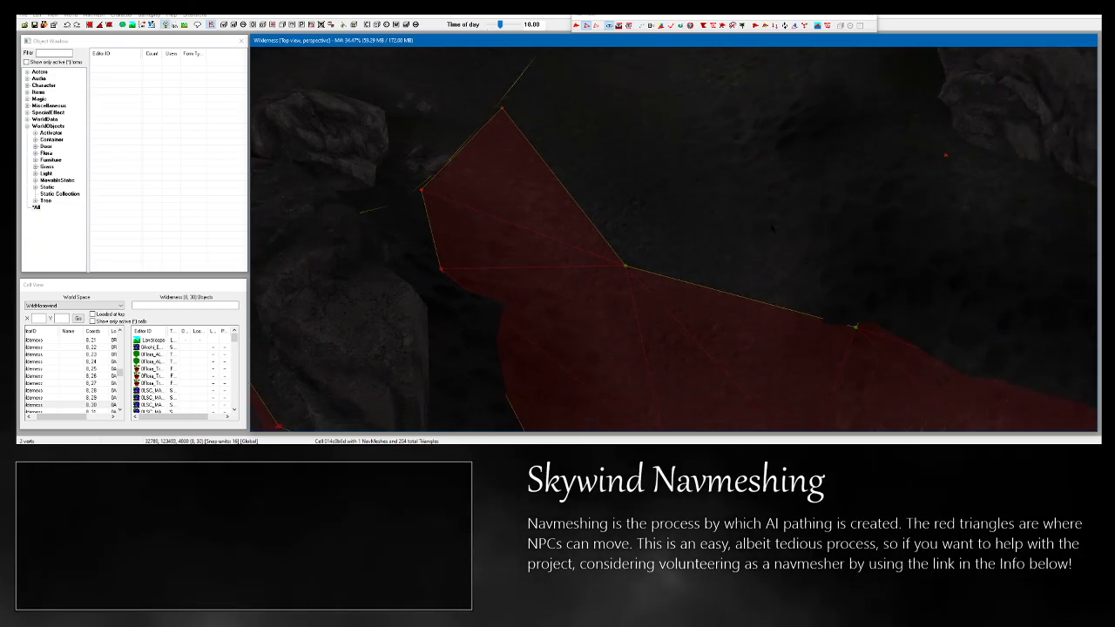
{"action": "right_click", "coordinate": [640, 137], "text": "ctrl"}
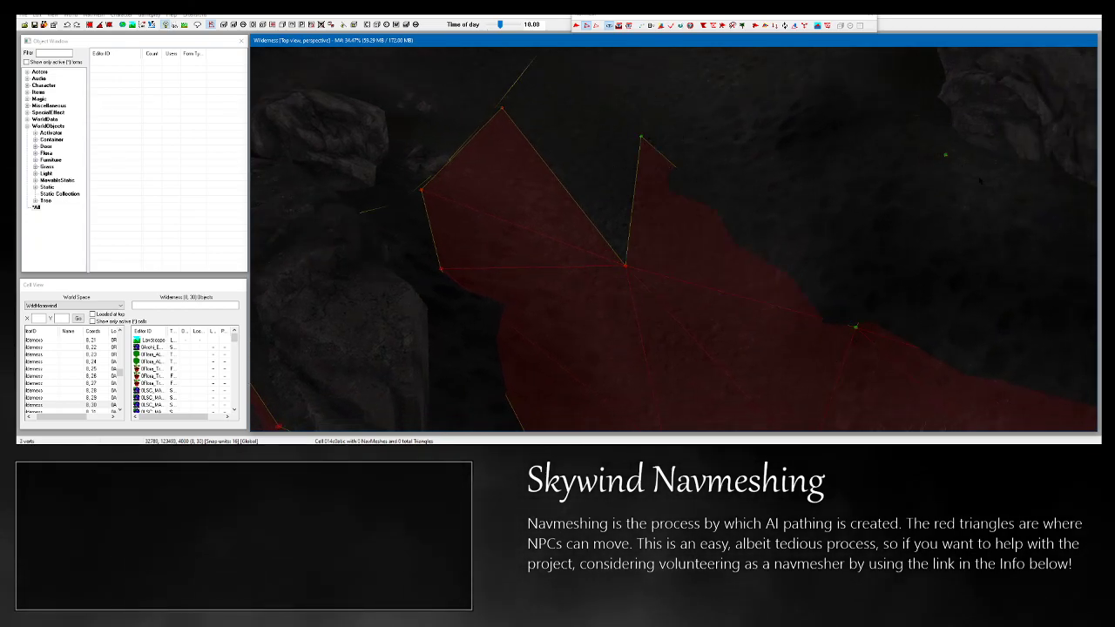
{"action": "key", "text": "a"}
{"action": "middle_click_drag", "start_coordinate": [979, 181], "coordinate": [975, 228]}
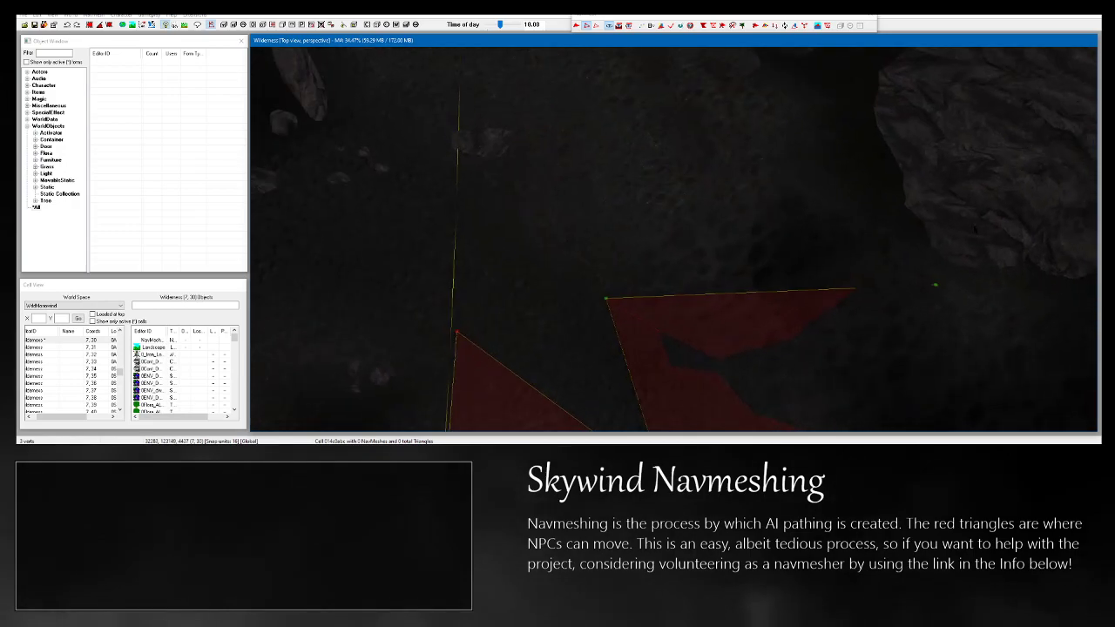
Extend the mesh along the large boulder with triangles to new vertices, joining them to the loose vertex at its base.
{"action": "right_click", "coordinate": [751, 153], "text": "ctrl"}
{"action": "middle_click_drag", "start_coordinate": [751, 153], "coordinate": [728, 222], "text": "shift"}
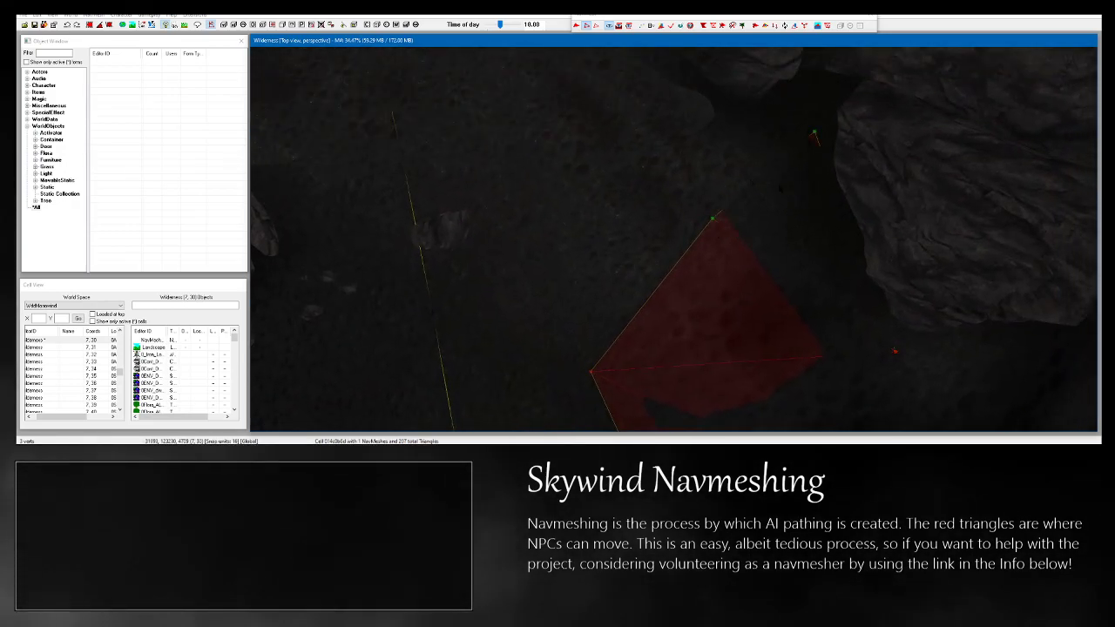
{"action": "middle_click_drag", "start_coordinate": [780, 188], "coordinate": [756, 219], "text": "shift"}
{"action": "right_click", "coordinate": [682, 134], "text": "ctrl"}
{"action": "left_click", "coordinate": [615, 150]}
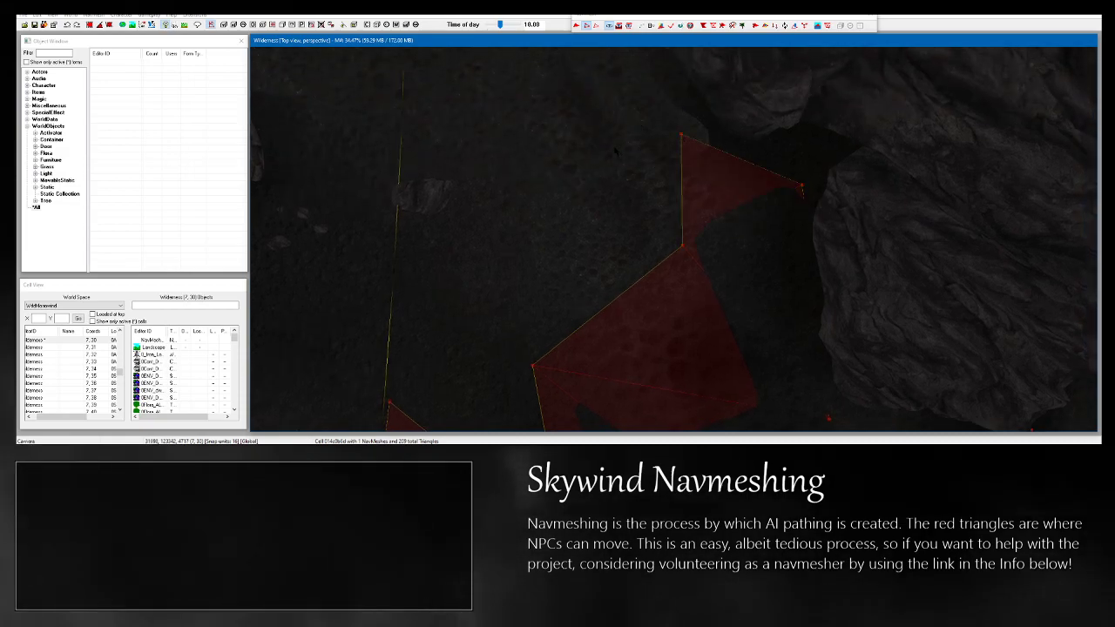
Add a vertex on the open ground beside the small border stone and fill the adjoining gap in the mesh with a triangle.
{"action": "middle_click_drag", "start_coordinate": [615, 151], "coordinate": [481, 294], "text": "shift"}
{"action": "left_click_drag", "start_coordinate": [701, 277], "coordinate": [702, 277], "text": "ctrl"}
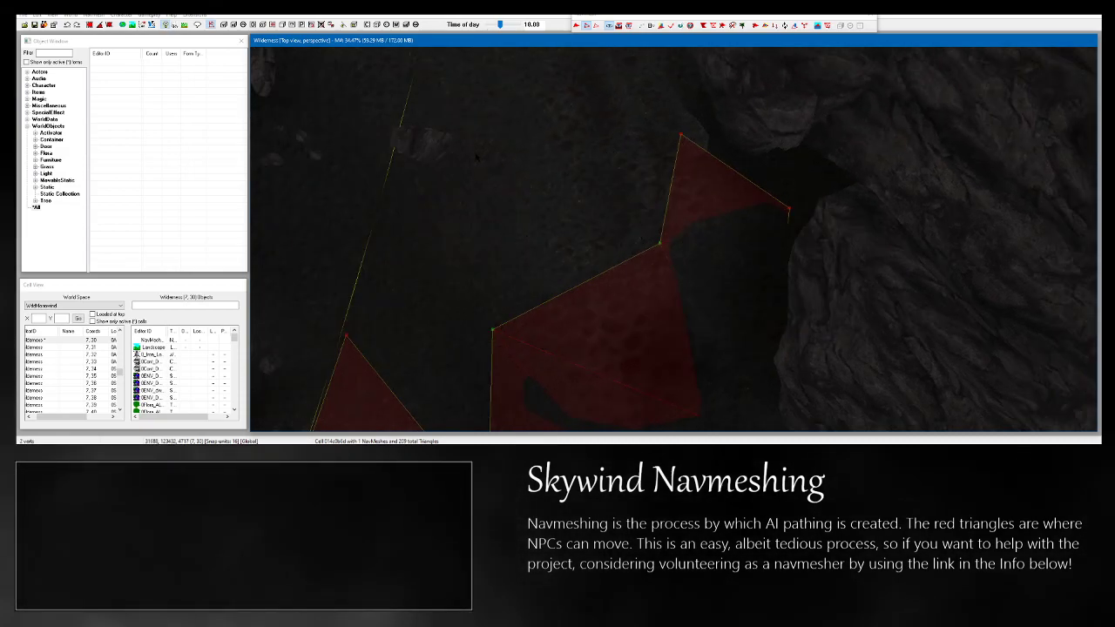
{"action": "right_click", "coordinate": [469, 150], "text": "ctrl"}
{"action": "middle_click_drag", "start_coordinate": [471, 150], "coordinate": [513, 180]}
{"action": "left_click_drag", "start_coordinate": [745, 258], "coordinate": [794, 290], "text": "ctrl"}
{"action": "key", "text": "a"}
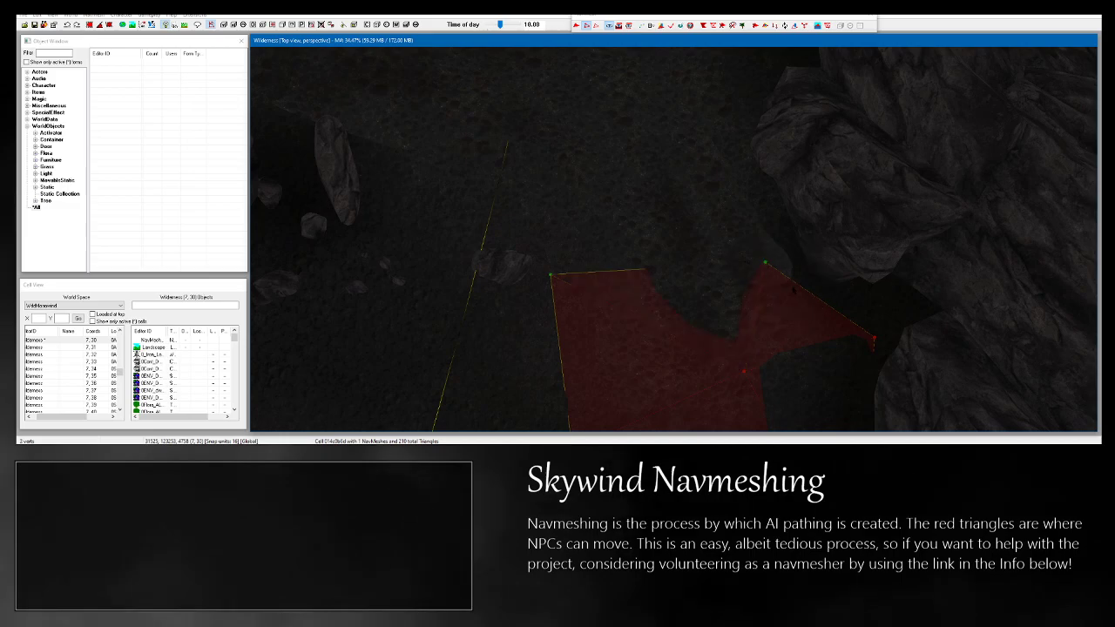
Extend the mesh from the small border stone with triangles along the cell border and around the rock wall's base.
{"action": "middle_click_drag", "start_coordinate": [781, 281], "coordinate": [614, 193], "text": "shift"}
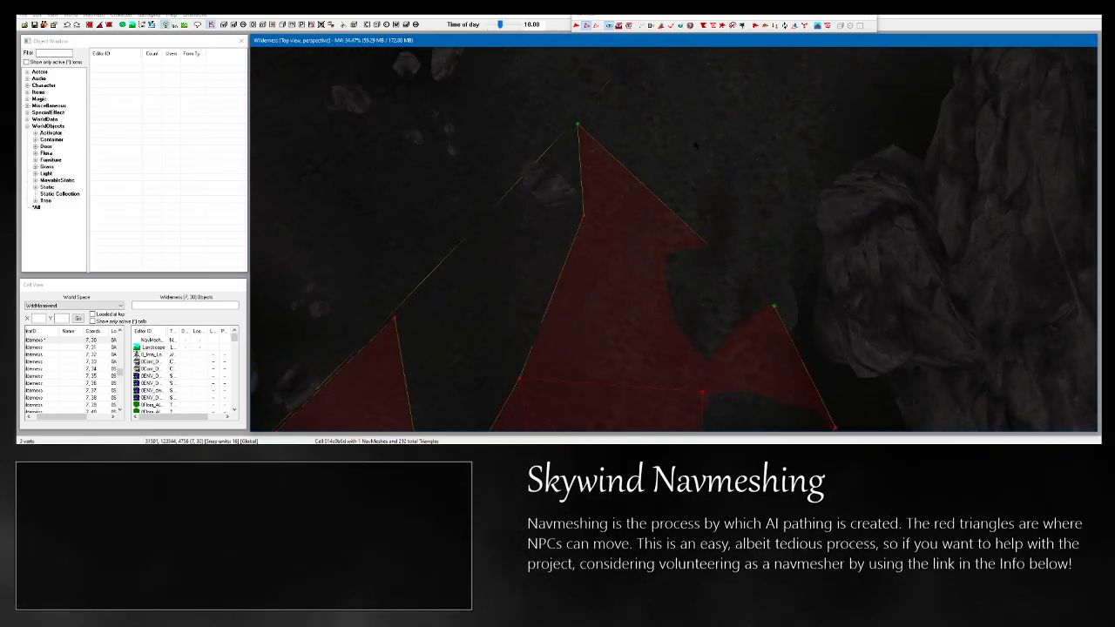
{"action": "middle_click_drag", "start_coordinate": [778, 123], "coordinate": [807, 183], "text": "shift"}
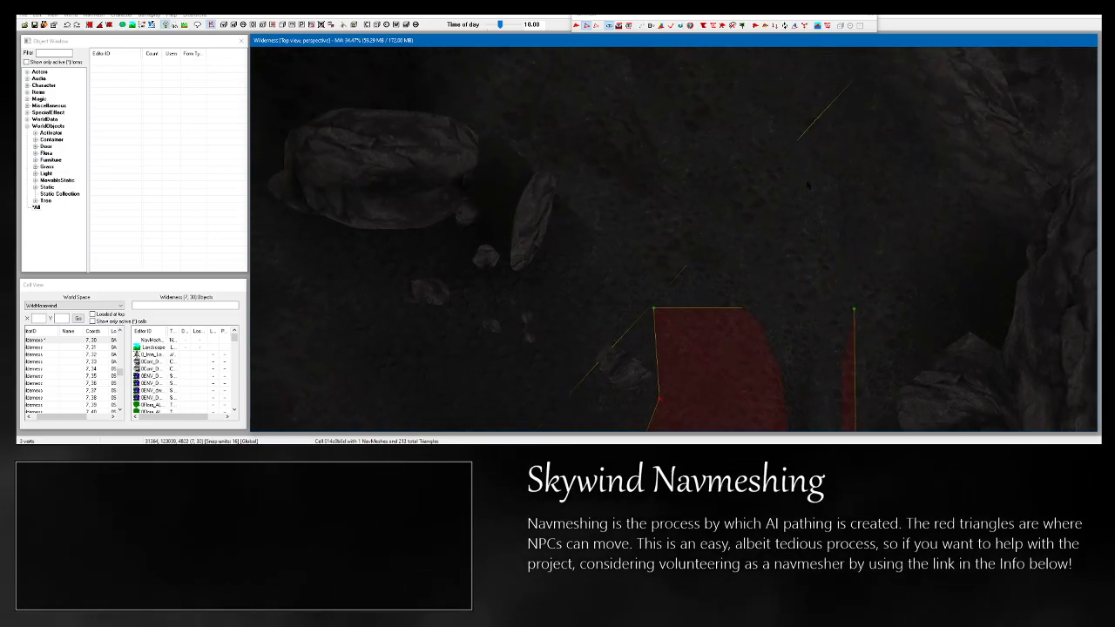
{"action": "middle_click_drag", "start_coordinate": [874, 191], "coordinate": [616, 153], "text": "shift"}
{"action": "left_click", "coordinate": [631, 170]}
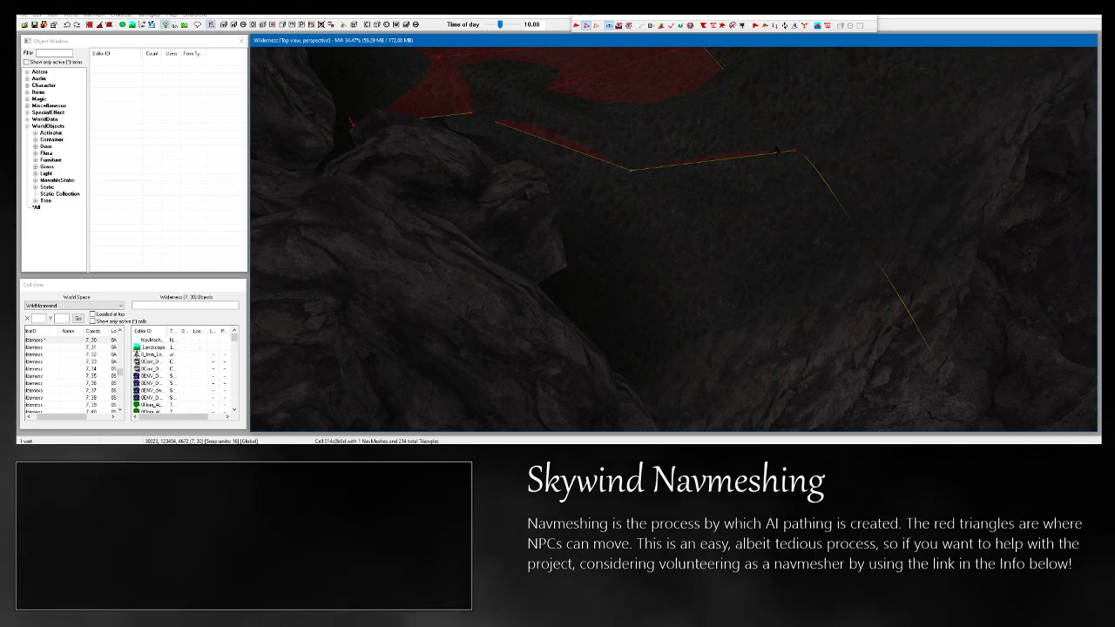
{"action": "middle_click_drag", "start_coordinate": [842, 186], "coordinate": [748, 299], "text": "shift"}
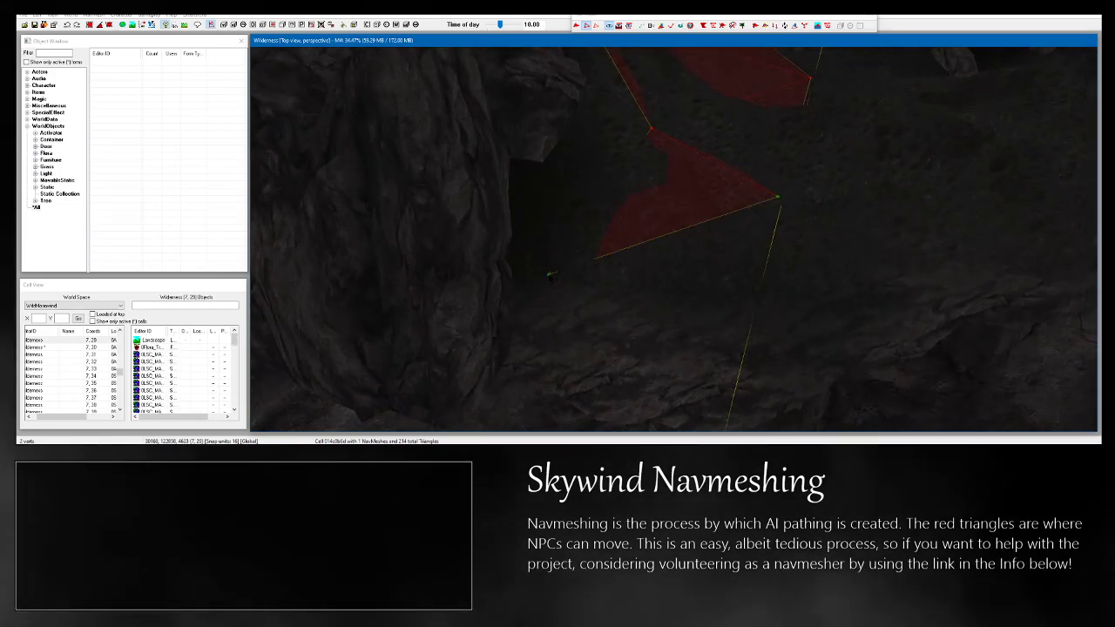
{"action": "middle_click_drag", "start_coordinate": [753, 295], "coordinate": [692, 314], "text": "shift"}
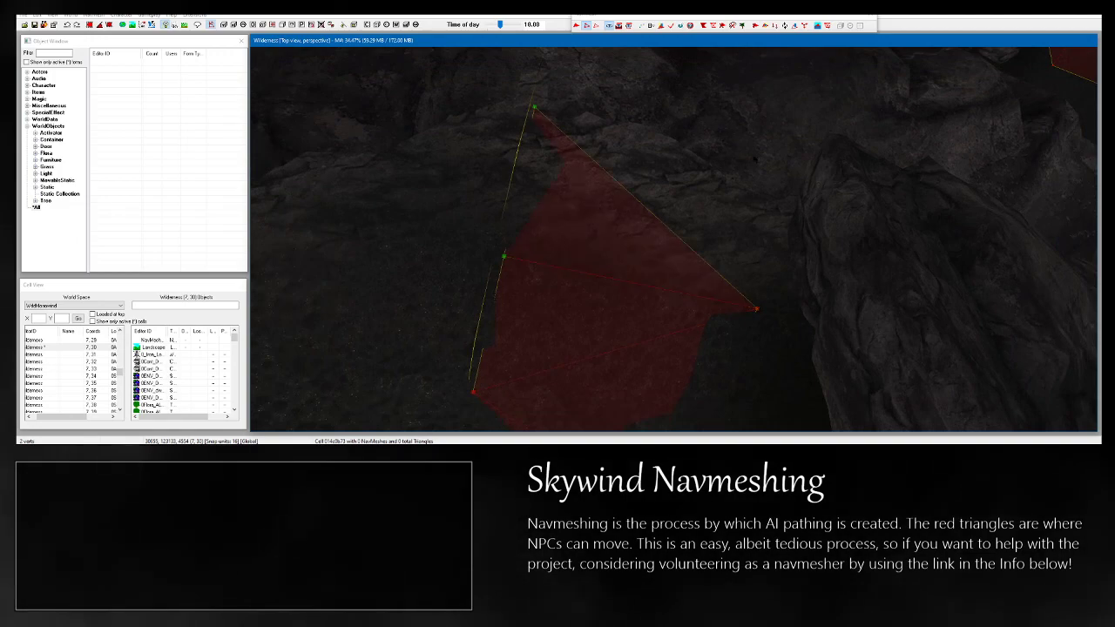
{"action": "right_click", "coordinate": [784, 163], "text": "ctrl"}
{"action": "middle_click_drag", "start_coordinate": [783, 163], "coordinate": [781, 145], "text": "shift"}
{"action": "key", "text": "ctrl+z"}
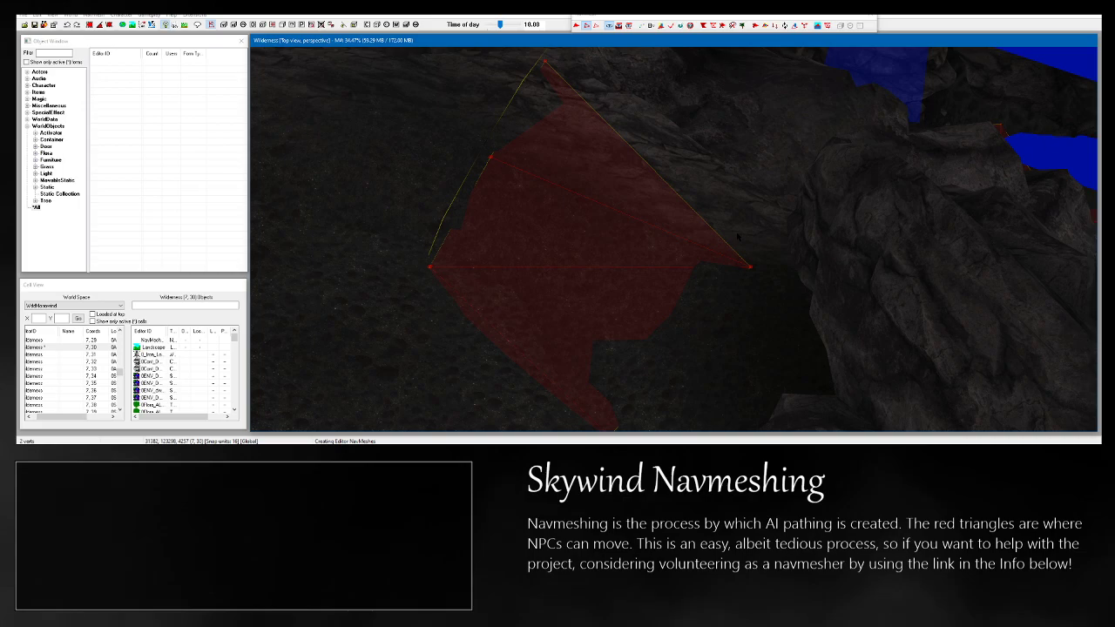
{"action": "key", "text": "ctrl+z"}
Select the rock-side and border-side vertices and extend the mesh with triangles over the rock wall along the cell border.
{"action": "left_click_drag", "start_coordinate": [734, 254], "coordinate": [772, 295]}
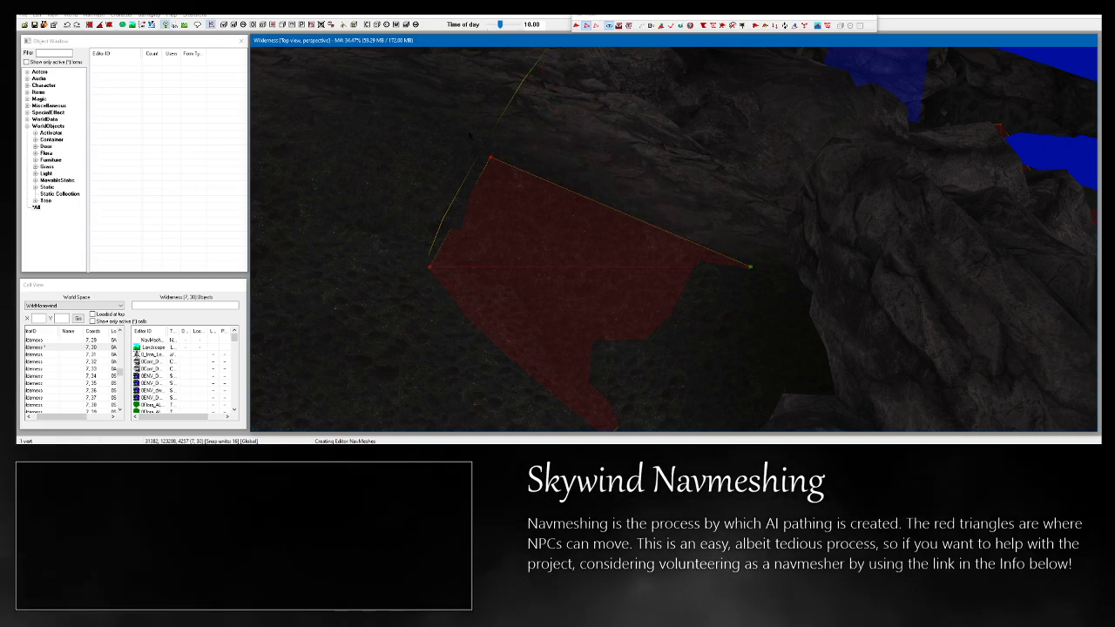
{"action": "left_click_drag", "start_coordinate": [469, 135], "coordinate": [518, 183], "text": "ctrl"}
{"action": "middle_click_drag", "start_coordinate": [517, 183], "coordinate": [634, 270], "text": "shift"}
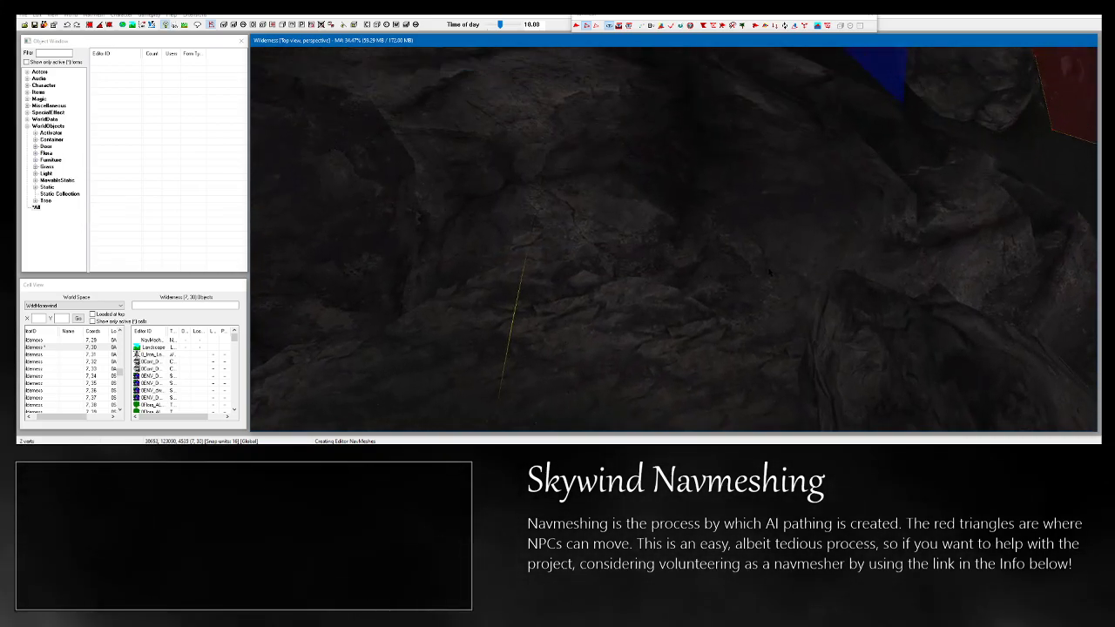
{"action": "middle_click_drag", "start_coordinate": [770, 273], "coordinate": [563, 186], "text": "shift"}
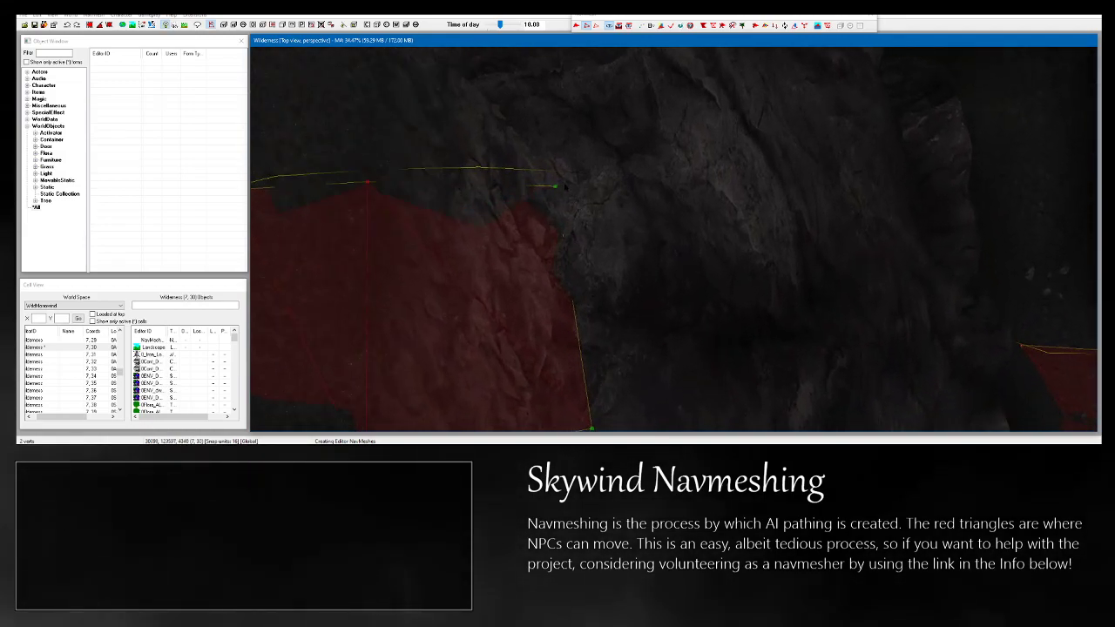
Move the mesh's outer vertices on the rock wall and the adjacent open ground onto the cell border.
{"action": "left_click", "coordinate": [555, 188]}
{"action": "left_click_drag", "start_coordinate": [555, 186], "coordinate": [568, 156]}
{"action": "middle_click_drag", "start_coordinate": [594, 220], "coordinate": [562, 287]}
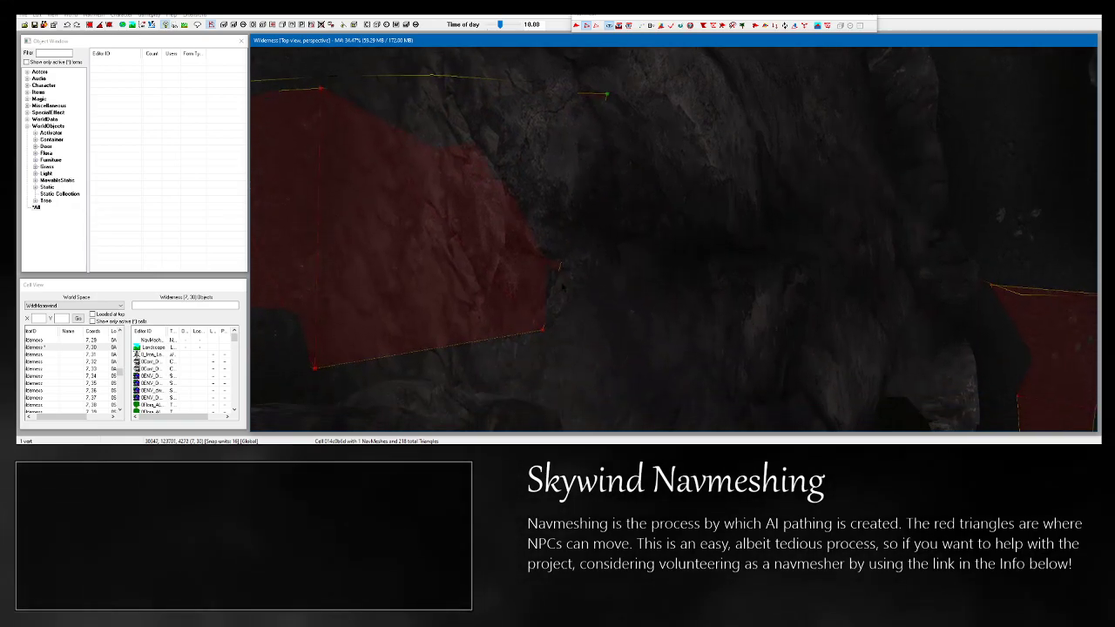
{"action": "left_click_drag", "start_coordinate": [579, 361], "coordinate": [556, 340]}
{"action": "middle_click_drag", "start_coordinate": [555, 340], "coordinate": [749, 418], "text": "shift"}
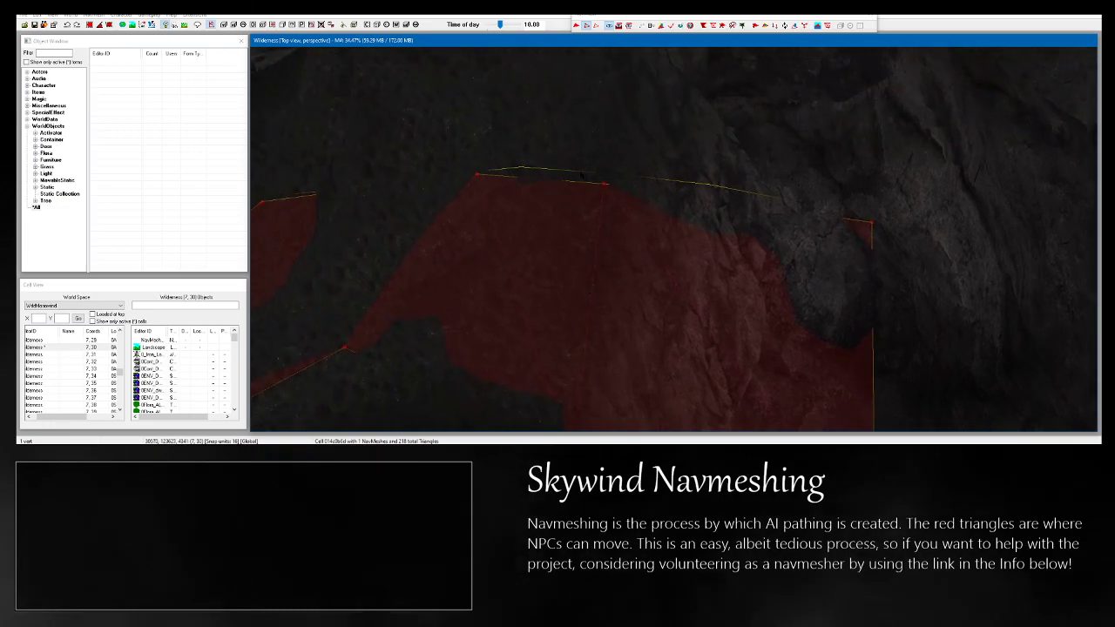
{"action": "left_click_drag", "start_coordinate": [604, 184], "coordinate": [602, 174]}
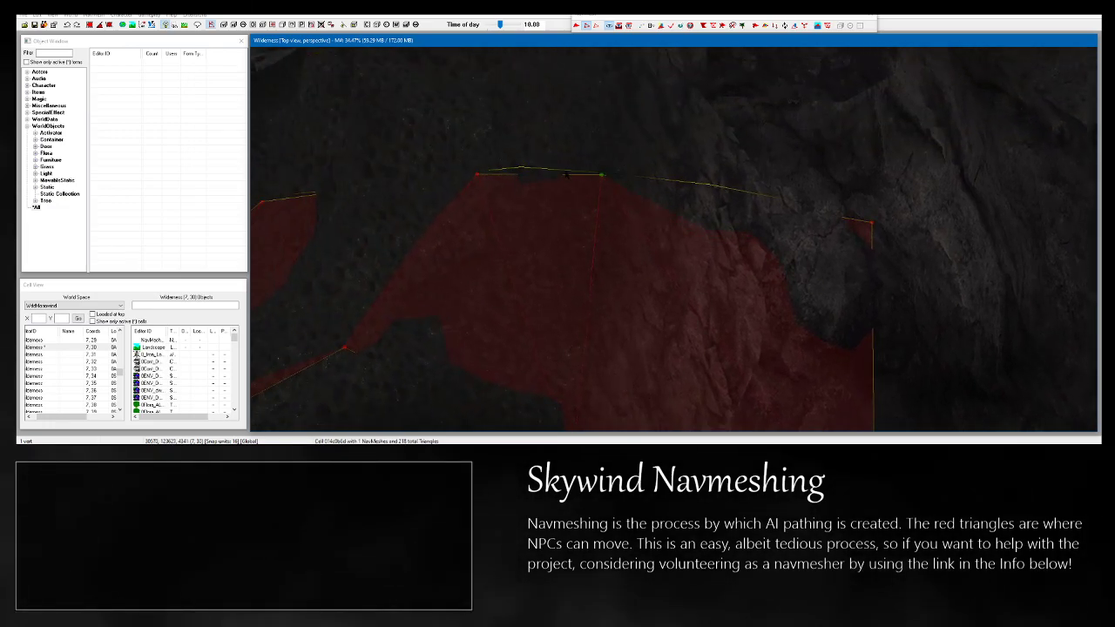
{"action": "left_click_drag", "start_coordinate": [463, 146], "coordinate": [487, 174]}
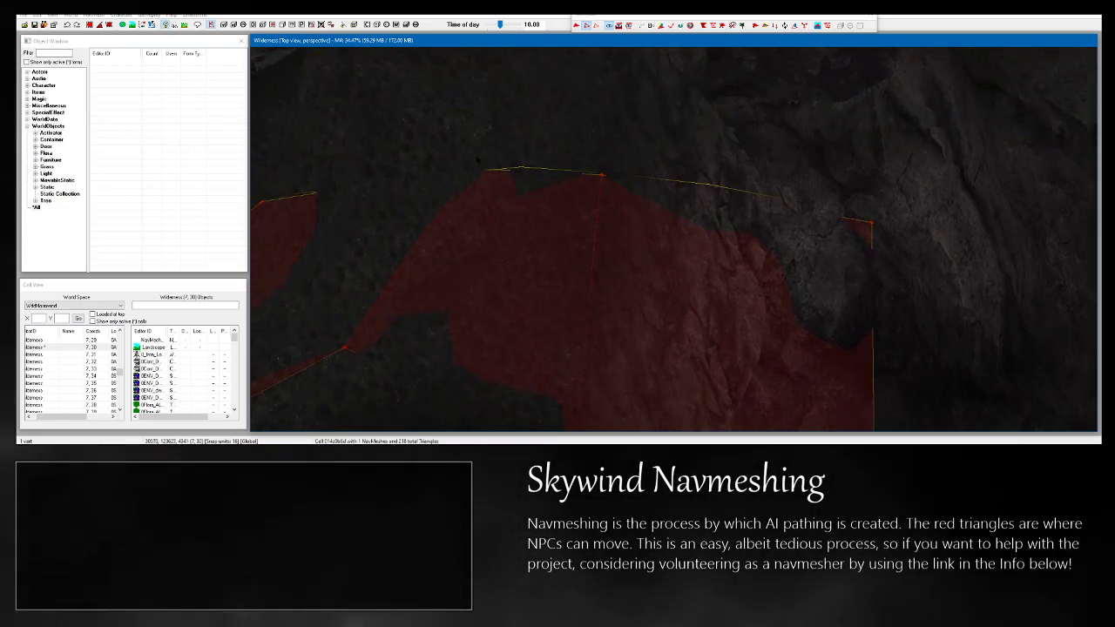
{"action": "middle_click_drag", "start_coordinate": [472, 162], "coordinate": [506, 145]}
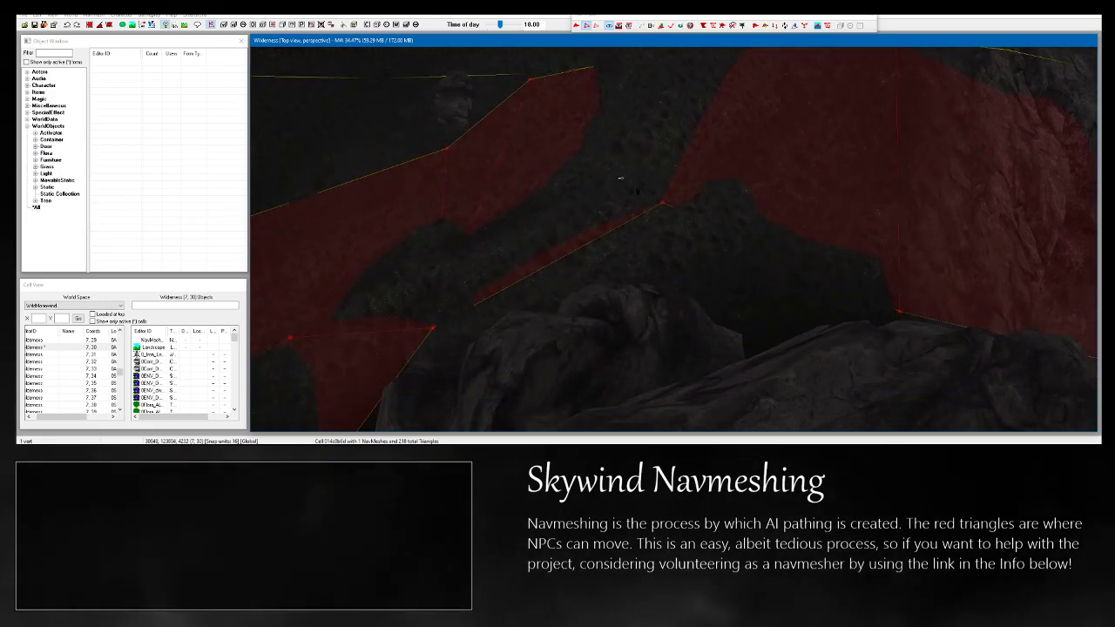
Move the inner mesh vertex closer to the boulder's base and adjust the vertex beside the small stone to the cell border.
{"action": "left_click_drag", "start_coordinate": [662, 201], "coordinate": [661, 206]}
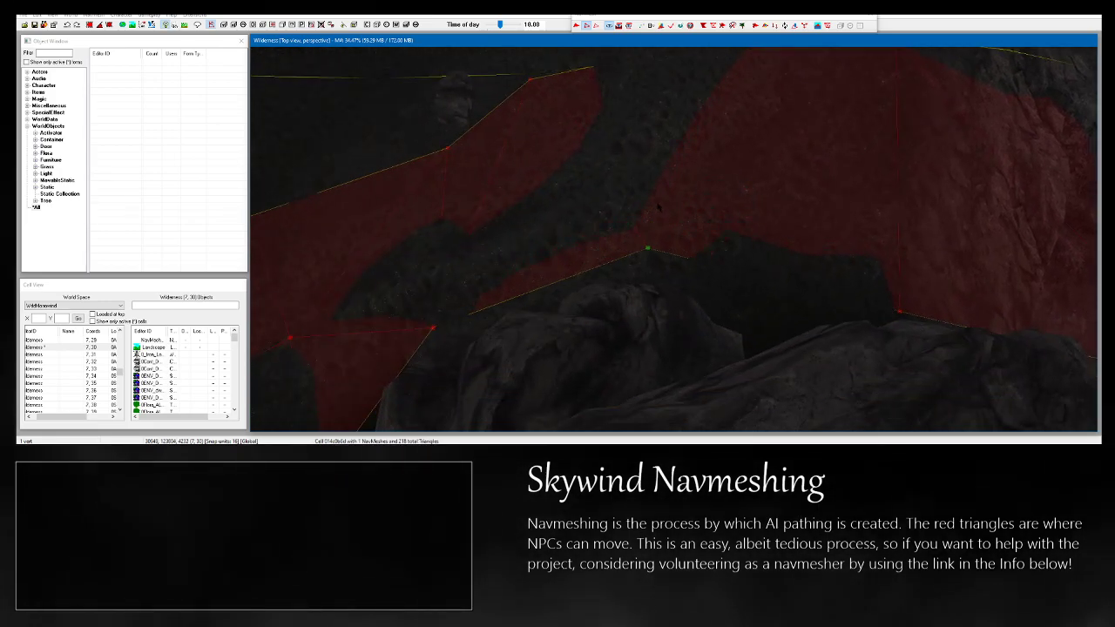
{"action": "middle_click_drag", "start_coordinate": [657, 206], "coordinate": [673, 208]}
{"action": "left_click_drag", "start_coordinate": [695, 211], "coordinate": [671, 185]}
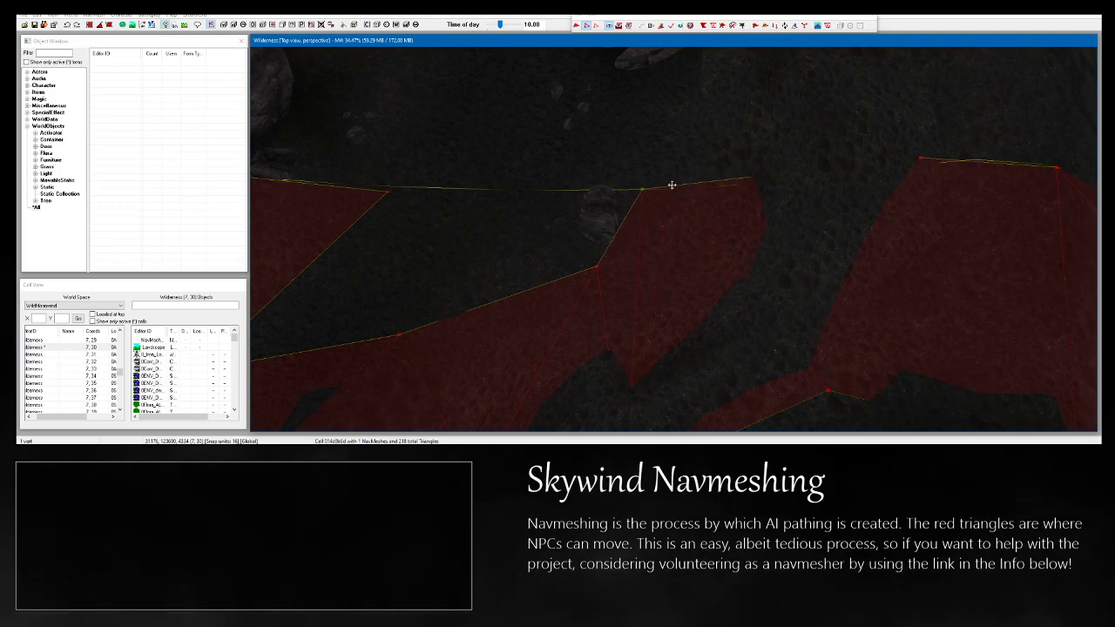
{"action": "middle_click_drag", "start_coordinate": [676, 178], "coordinate": [803, 162], "text": "shift"}
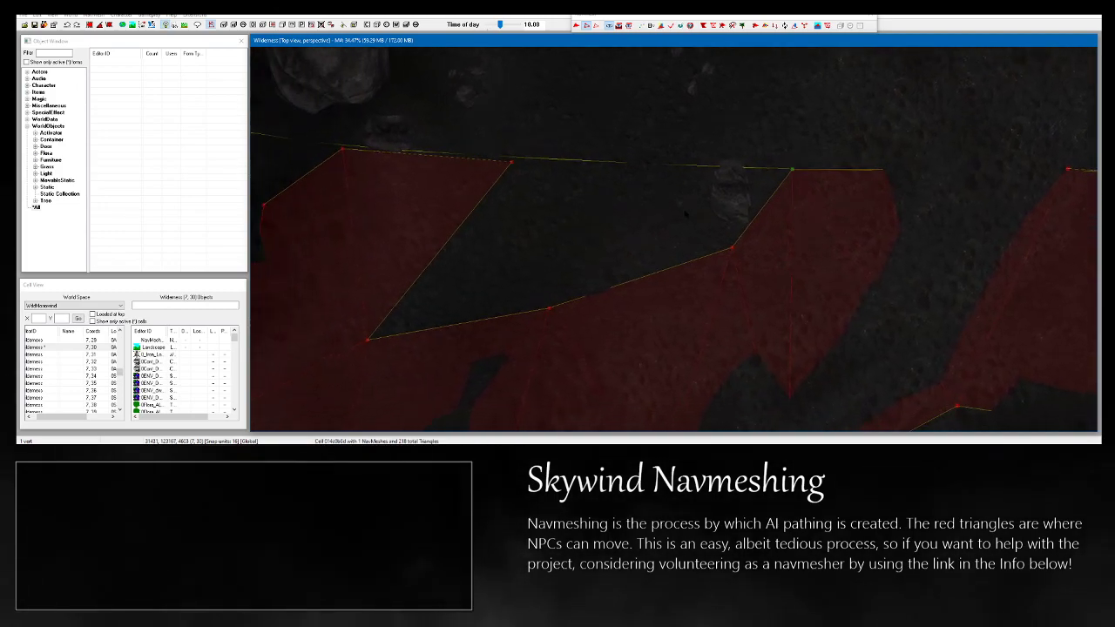
Fill the gap beside the small border stone with triangles, using a new vertex on the cell border.
{"action": "left_click_drag", "start_coordinate": [689, 224], "coordinate": [771, 272]}
{"action": "left_click_drag", "start_coordinate": [526, 298], "coordinate": [571, 325], "text": "ctrl"}
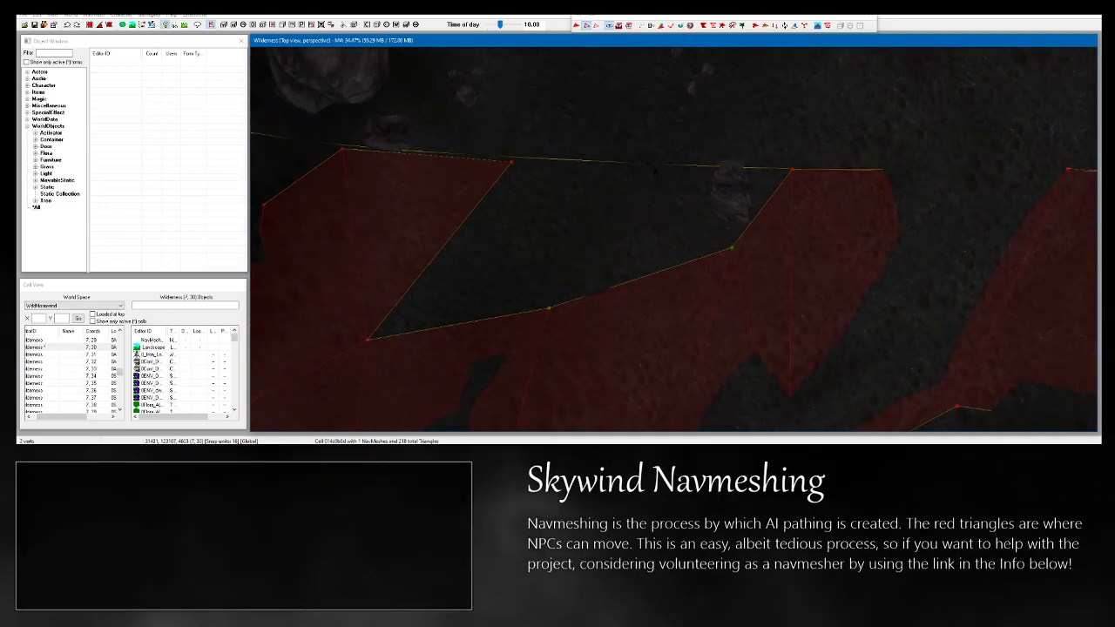
{"action": "right_click", "coordinate": [654, 167], "text": "ctrl"}
{"action": "left_click_drag", "start_coordinate": [493, 143], "coordinate": [560, 184], "text": "ctrl"}
{"action": "key", "text": "a"}
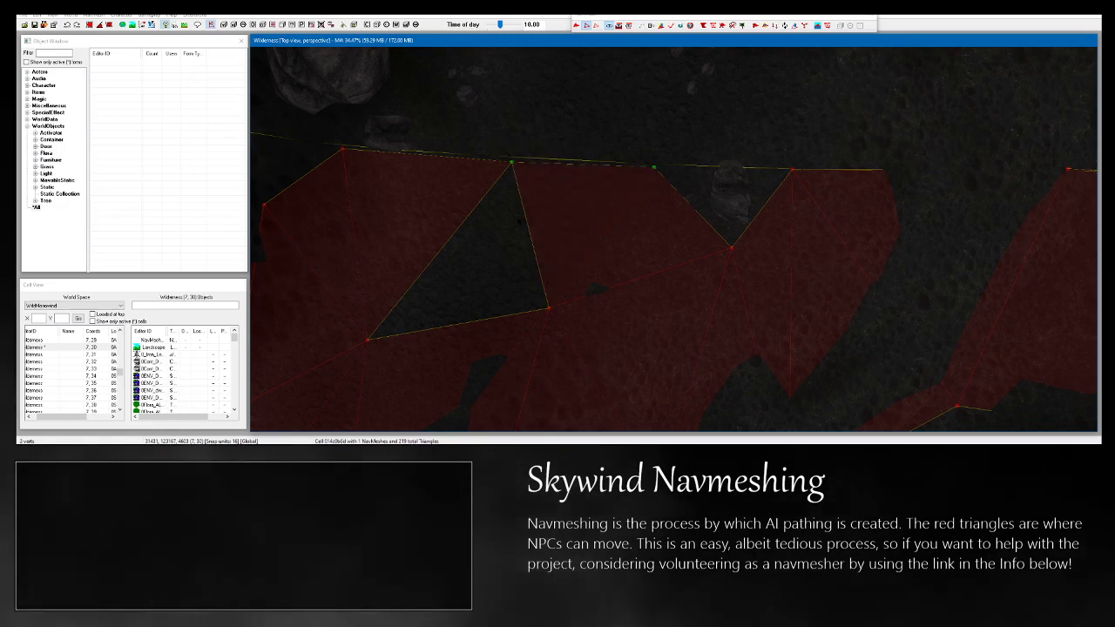
{"action": "key", "text": "a"}
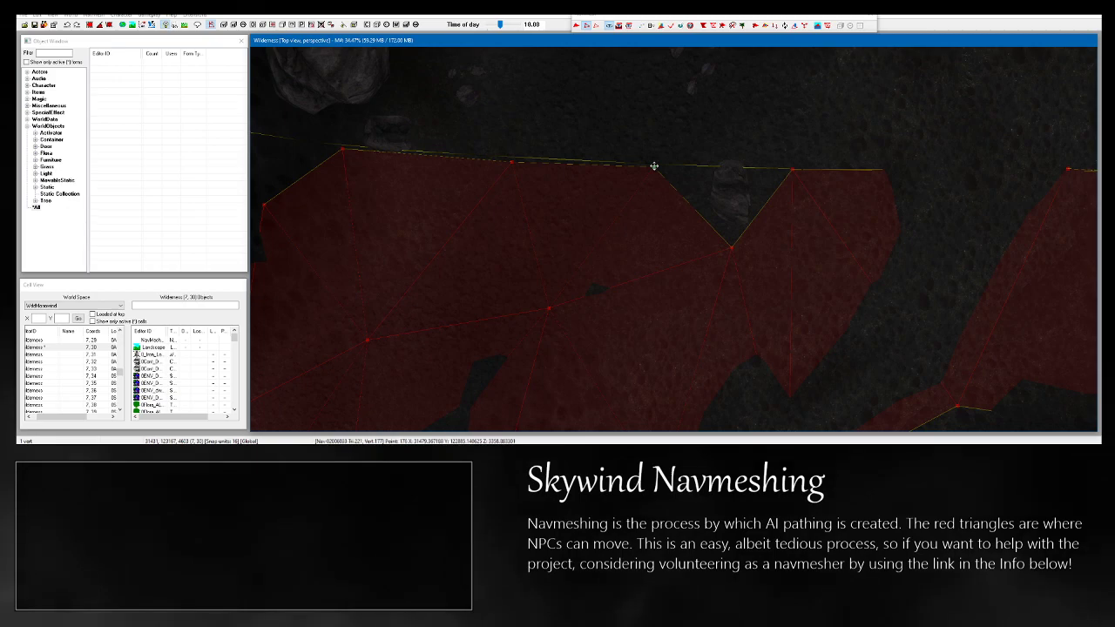
Align the outer vertices of the filled area, including the corner between the stones and boulder, with the cell border.
{"action": "left_click", "coordinate": [660, 165]}
{"action": "left_click", "coordinate": [512, 162]}
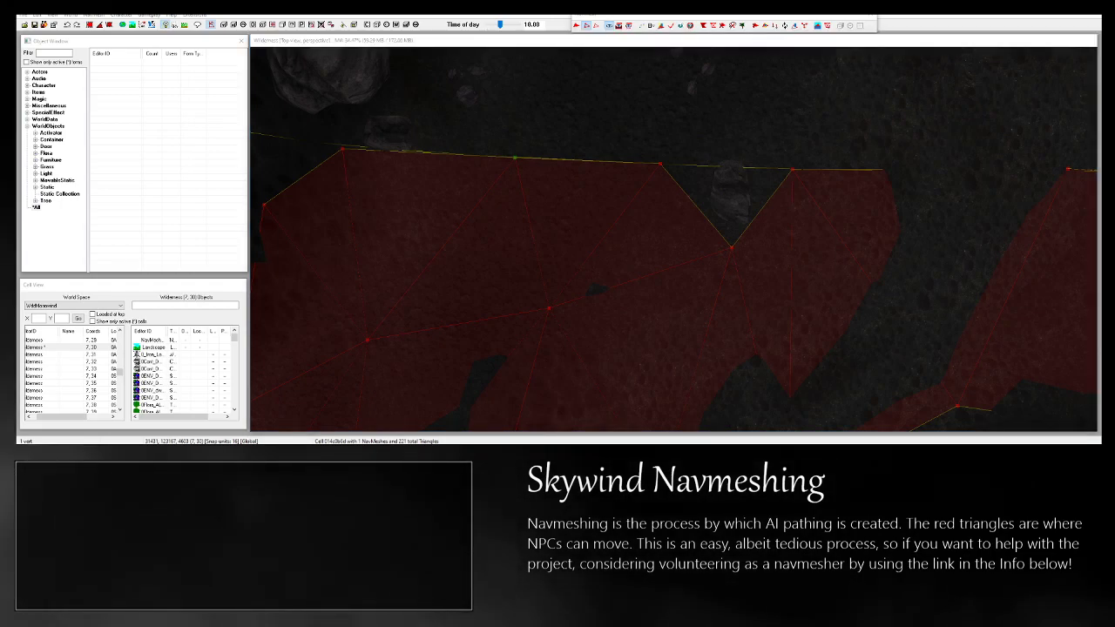
{"action": "middle_click_drag", "start_coordinate": [557, 235], "coordinate": [789, 261]}
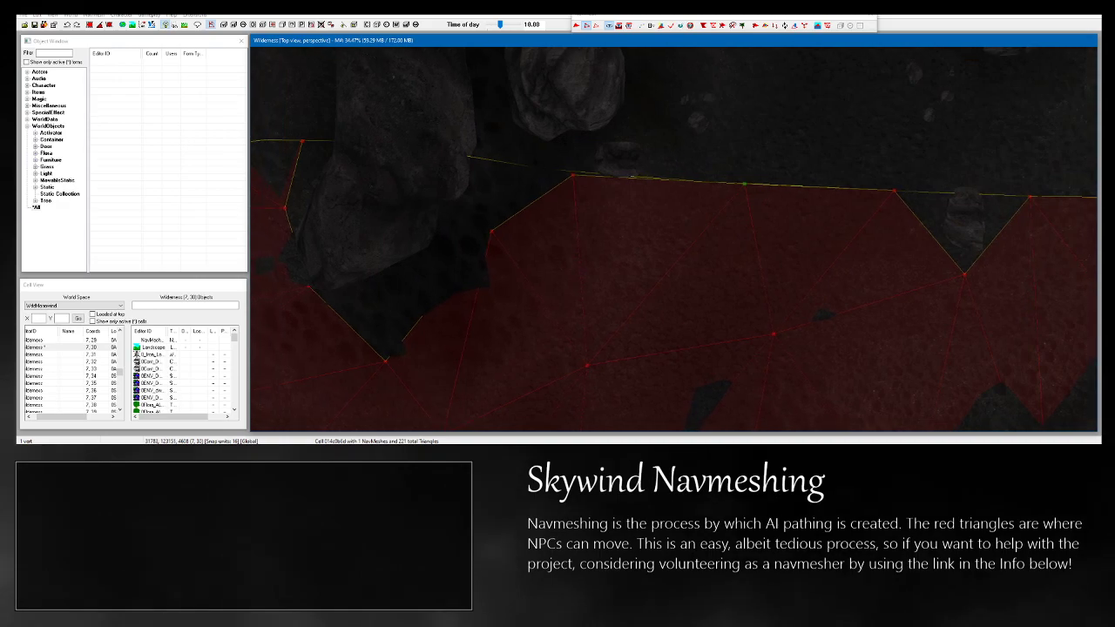
{"action": "key", "text": "c"}
{"action": "scroll", "coordinate": [677, 241], "scroll_direction": "up", "scroll_amount": 7}
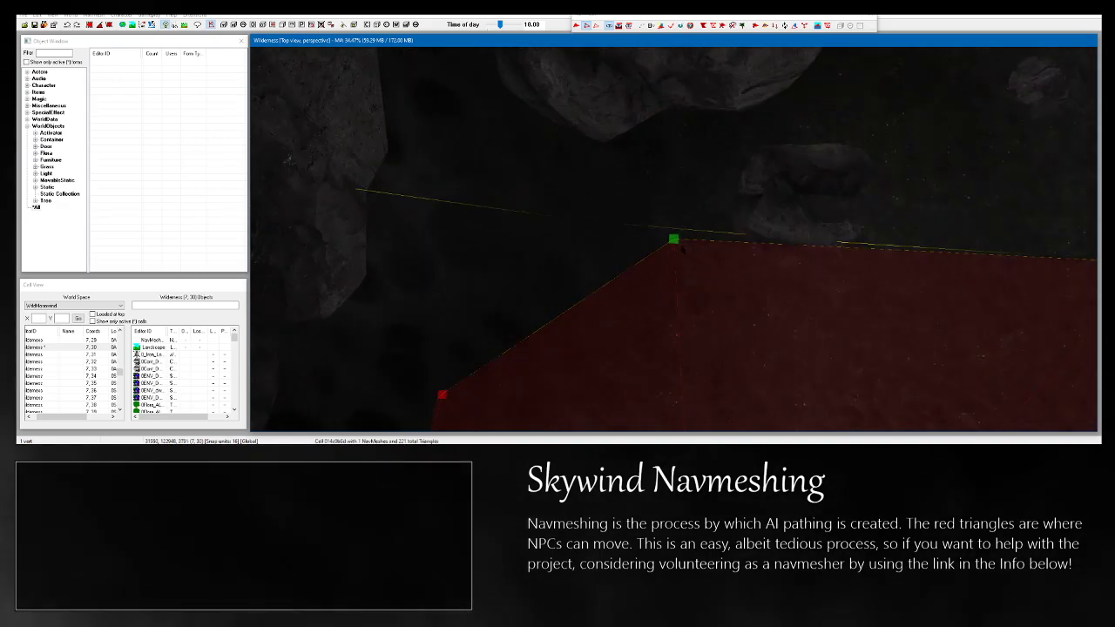
{"action": "left_click_drag", "start_coordinate": [677, 241], "coordinate": [679, 228]}
{"action": "scroll", "coordinate": [679, 228], "scroll_direction": "down", "scroll_amount": 8}
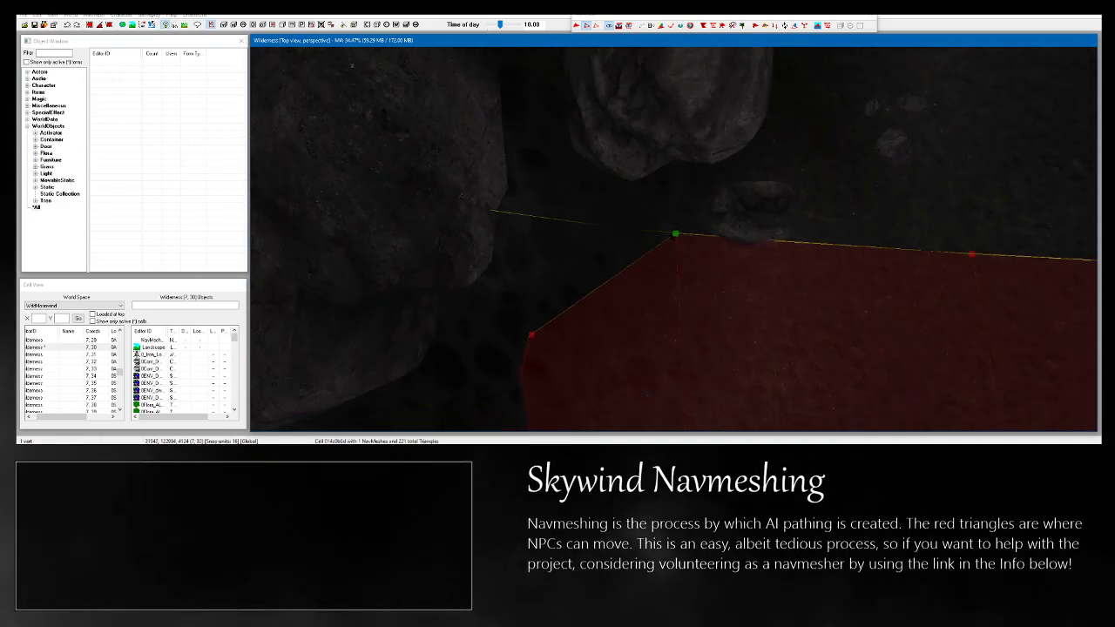
{"action": "key", "text": "shift"}
{"action": "middle_click_drag", "start_coordinate": [338, 231], "coordinate": [692, 249]}
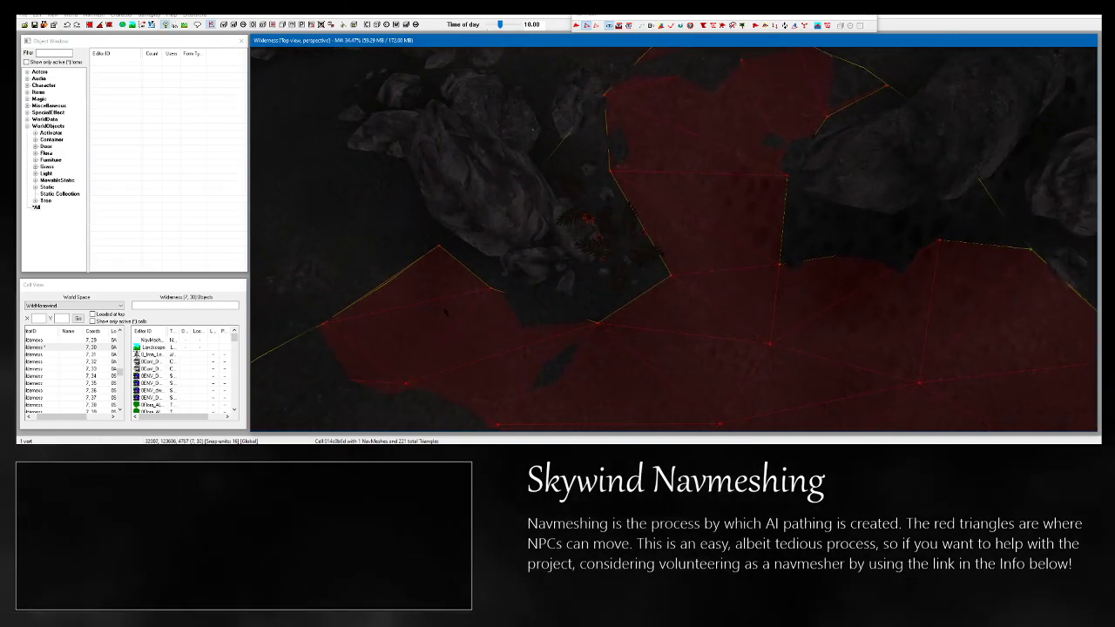
Extend the navmesh with new triangles into the passage between the large rock wall and the boulder beside the small stone.
{"action": "scroll", "coordinate": [692, 248], "scroll_direction": "up", "scroll_amount": 3}
{"action": "middle_click_drag", "start_coordinate": [374, 384], "coordinate": [460, 272]}
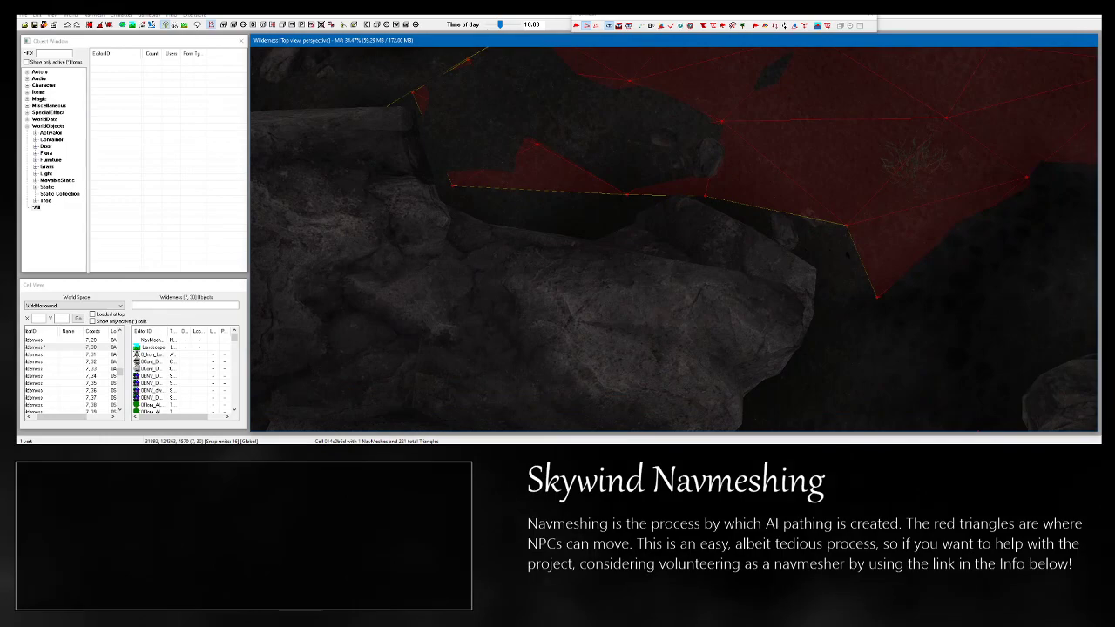
{"action": "left_click", "coordinate": [876, 298]}
{"action": "key", "text": "shift"}
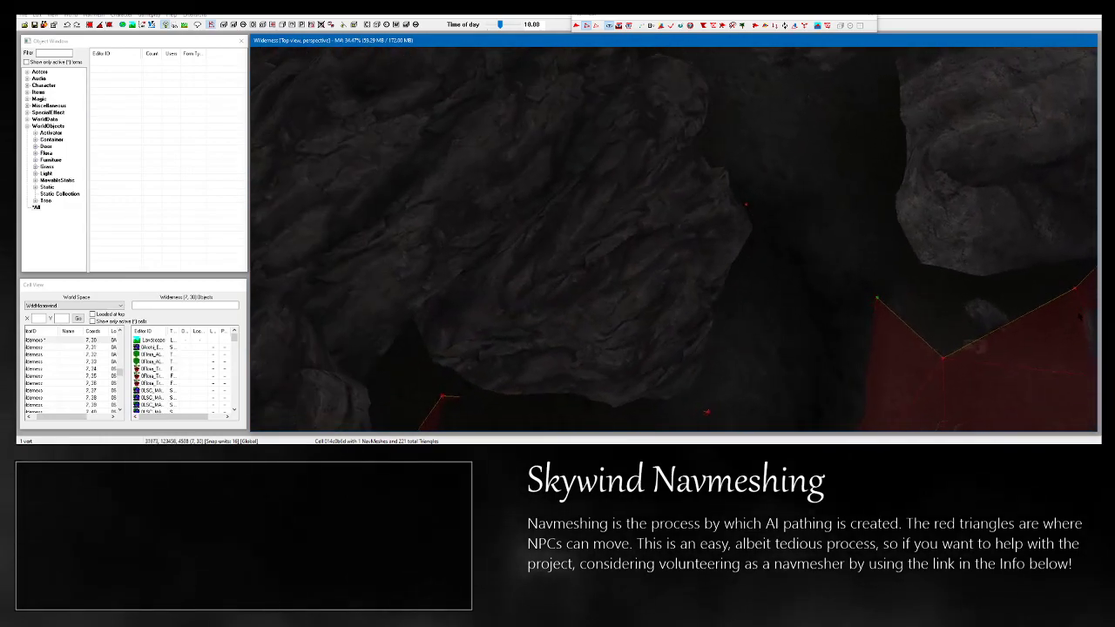
{"action": "middle_click_drag", "start_coordinate": [1032, 294], "coordinate": [908, 284]}
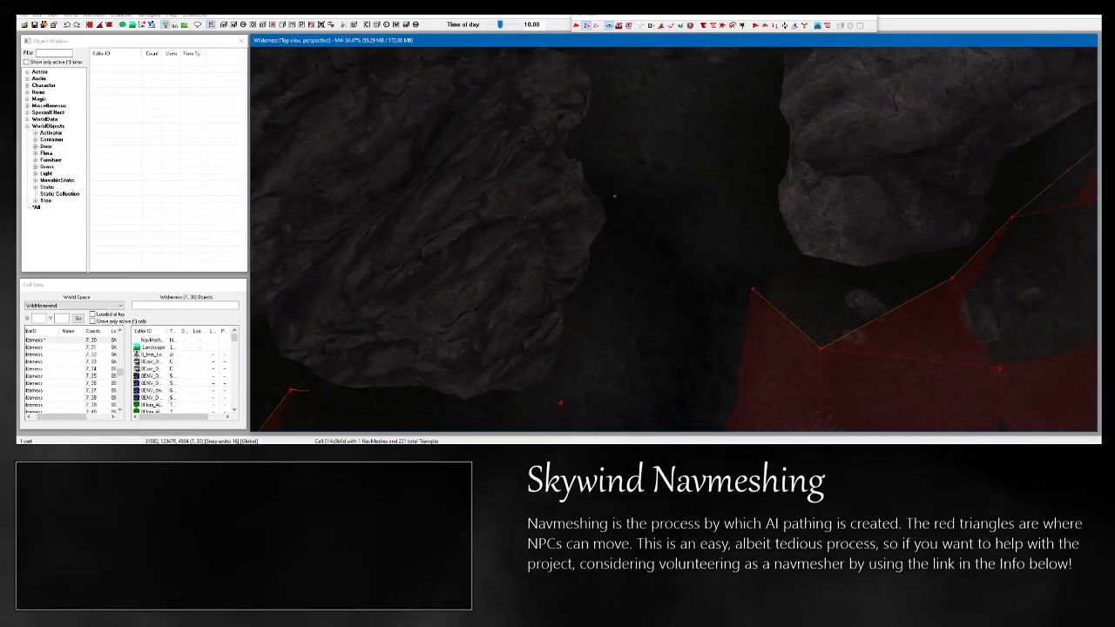
{"action": "key", "text": "shift"}
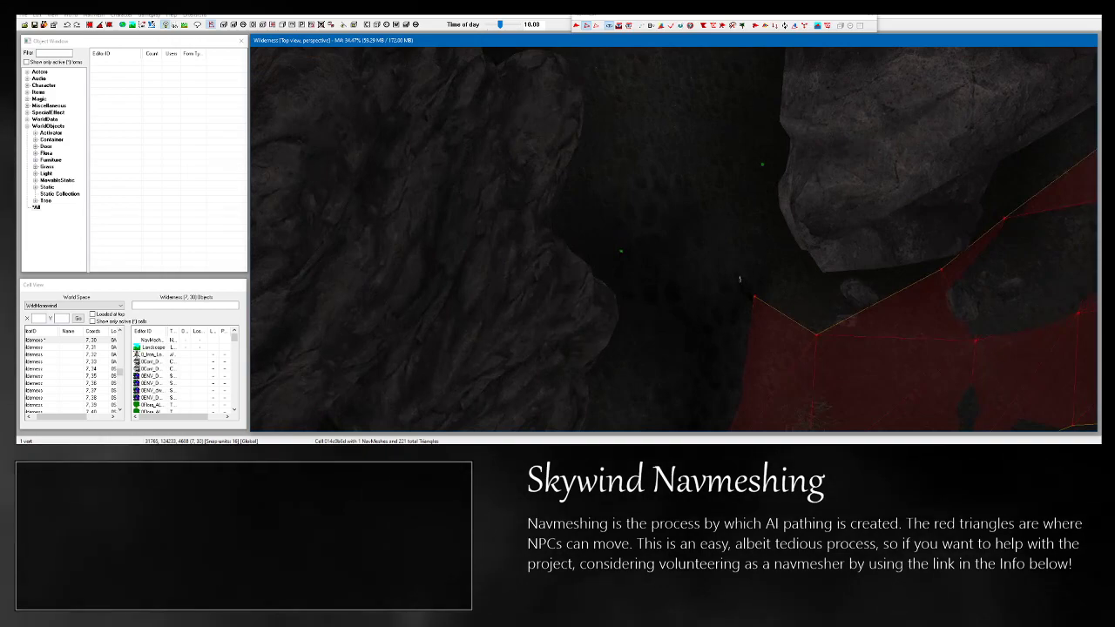
{"action": "left_click", "coordinate": [754, 297]}
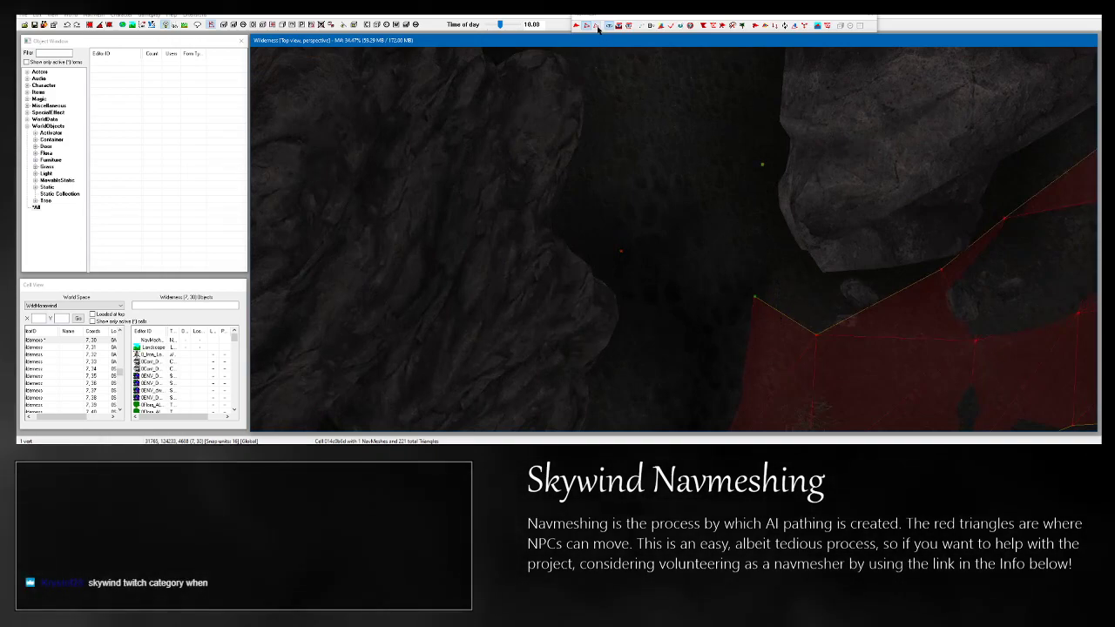
{"action": "left_click", "coordinate": [578, 25]}
{"action": "left_click", "coordinate": [621, 251], "text": "ctrl"}
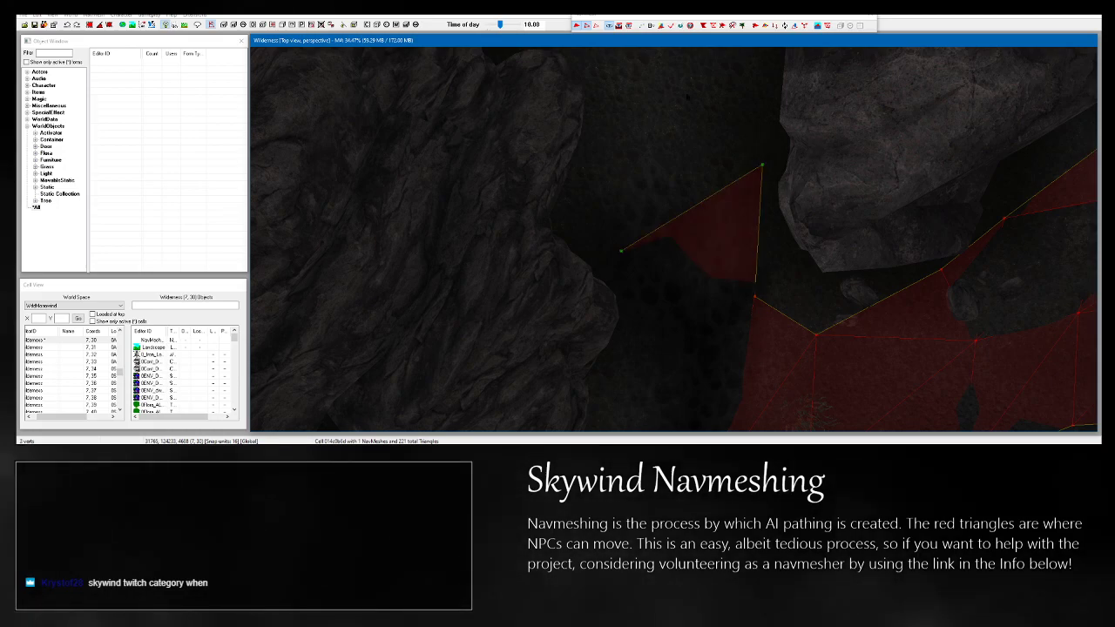
{"action": "left_click", "coordinate": [618, 26]}
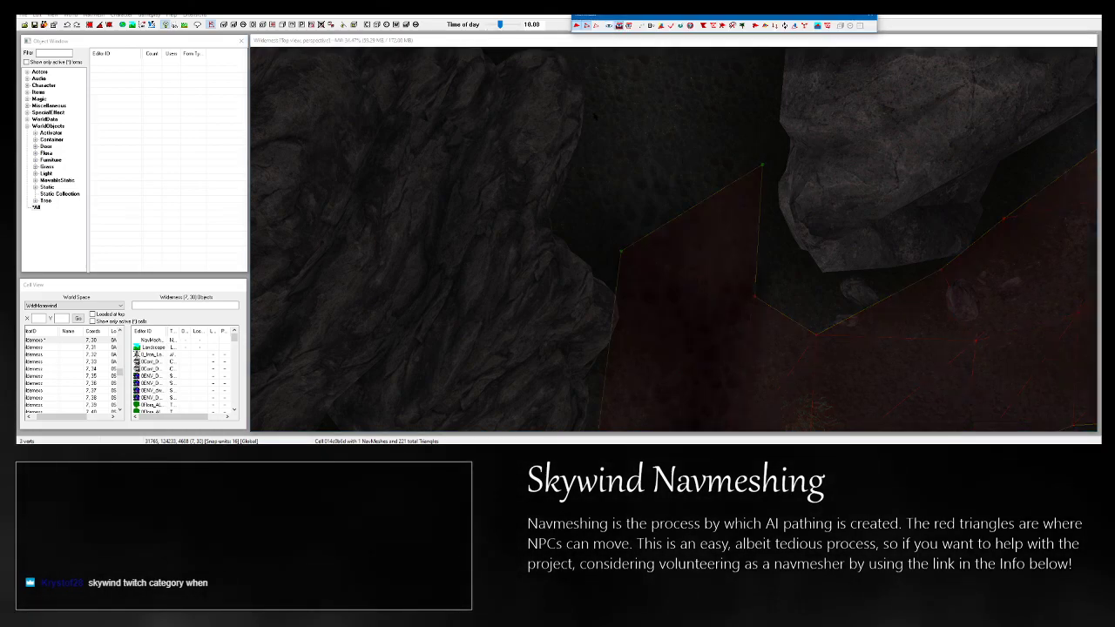
Continue the triangles along the passage past the rock near the skeleton and adjust the strip's end vertices to the rocks.
{"action": "right_click", "coordinate": [608, 112], "text": "ctrl"}
{"action": "middle_click_drag", "start_coordinate": [608, 112], "coordinate": [735, 202]}
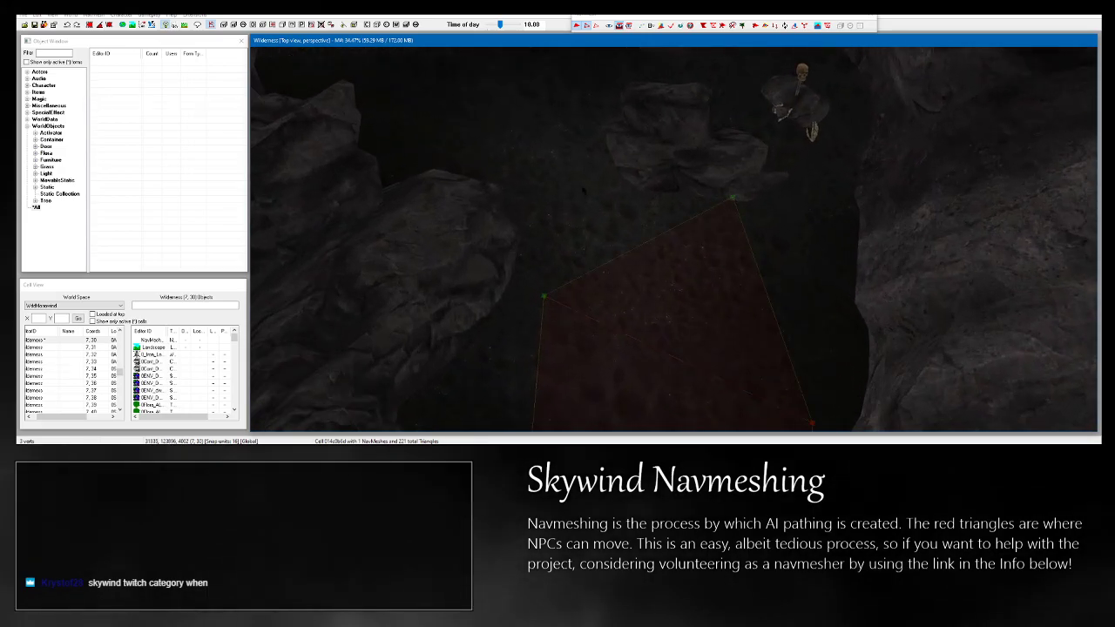
{"action": "middle_click_drag", "start_coordinate": [500, 150], "coordinate": [533, 206], "text": "shift"}
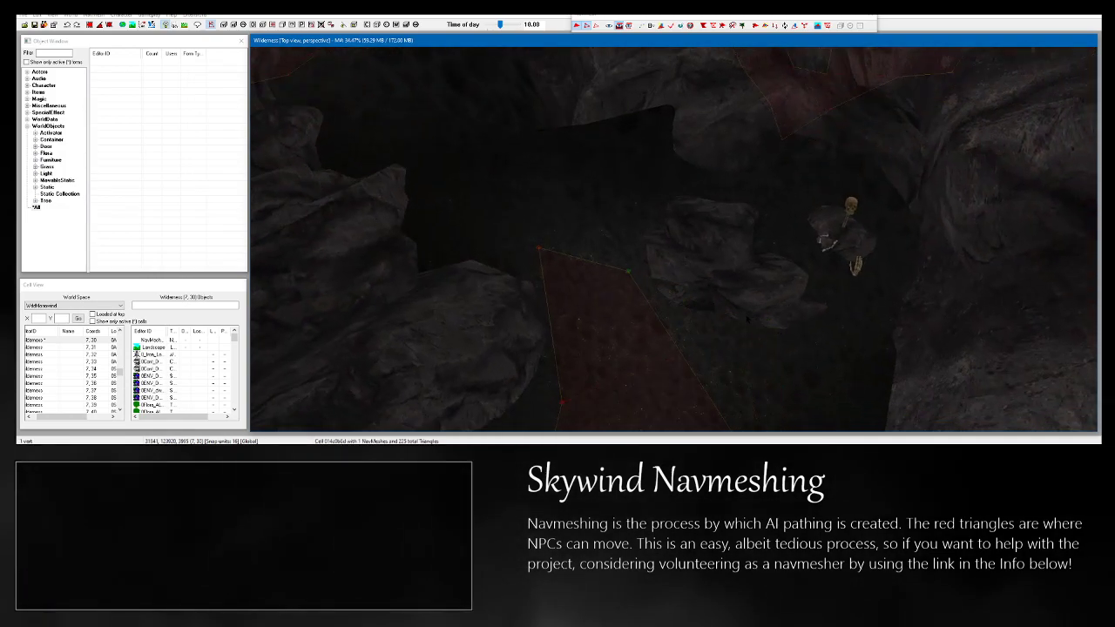
{"action": "middle_click_drag", "start_coordinate": [596, 75], "coordinate": [574, 142], "text": "shift"}
{"action": "left_click", "coordinate": [606, 151]}
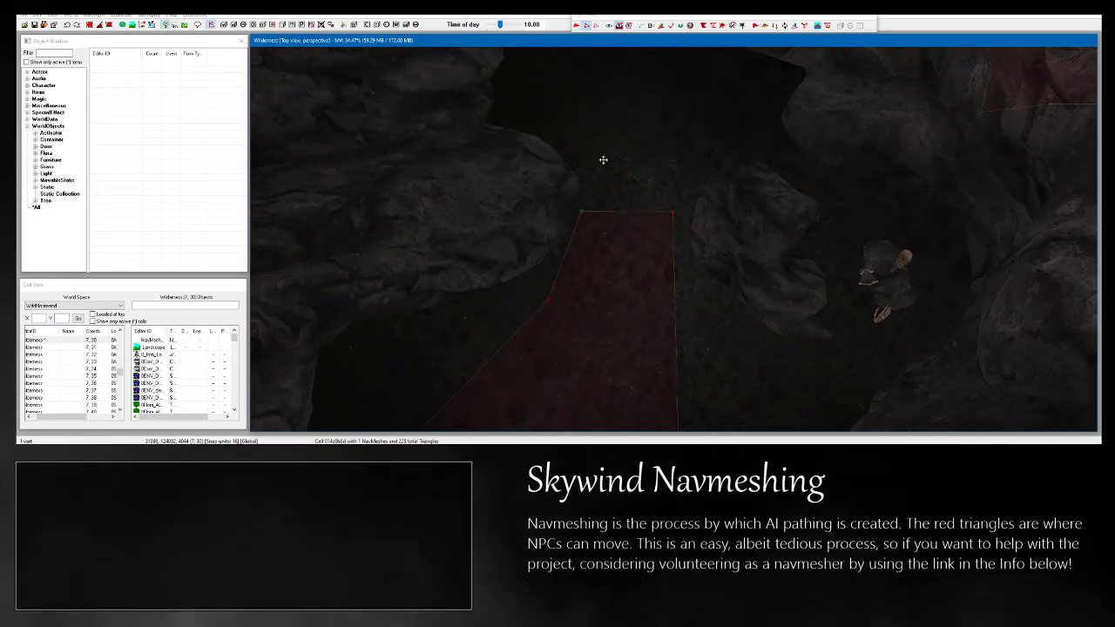
{"action": "mouse_move", "coordinate": [673, 213]}
{"action": "left_mouse_down"}
{"action": "mouse_move", "coordinate": [692, 219]}
{"action": "mouse_move", "coordinate": [673, 213]}
{"action": "left_mouse_up"}
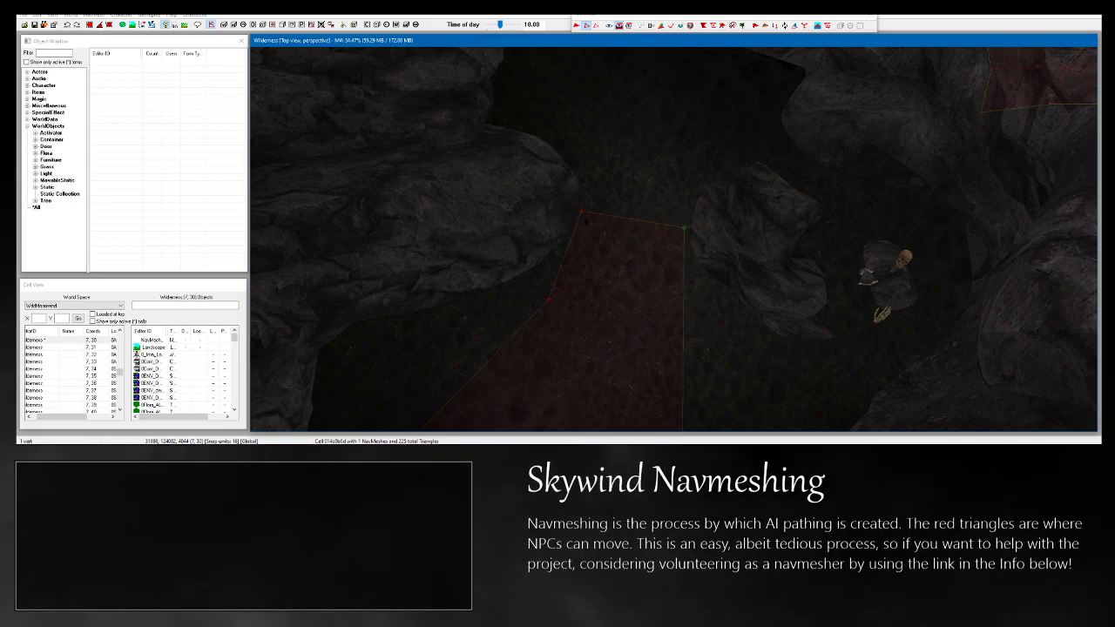
Extend the triangle strip beyond the rock near the skeleton, around the base of the adjoining cliff.
{"action": "left_click", "coordinate": [584, 214], "text": "ctrl"}
{"action": "middle_click_drag", "start_coordinate": [717, 134], "coordinate": [701, 254]}
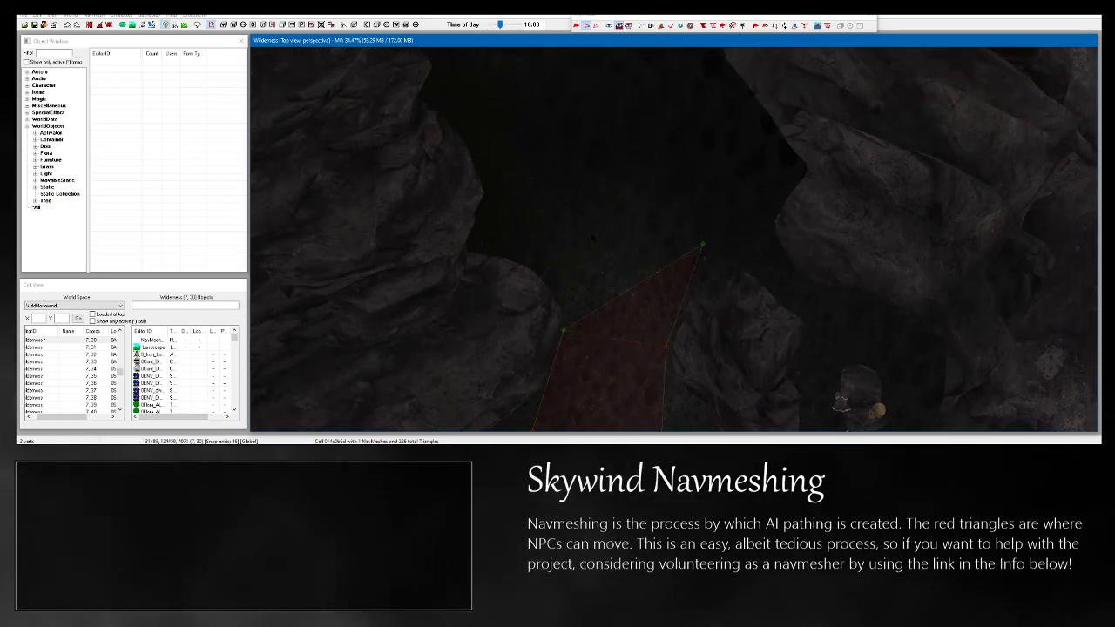
{"action": "middle_click_drag", "start_coordinate": [507, 204], "coordinate": [614, 274]}
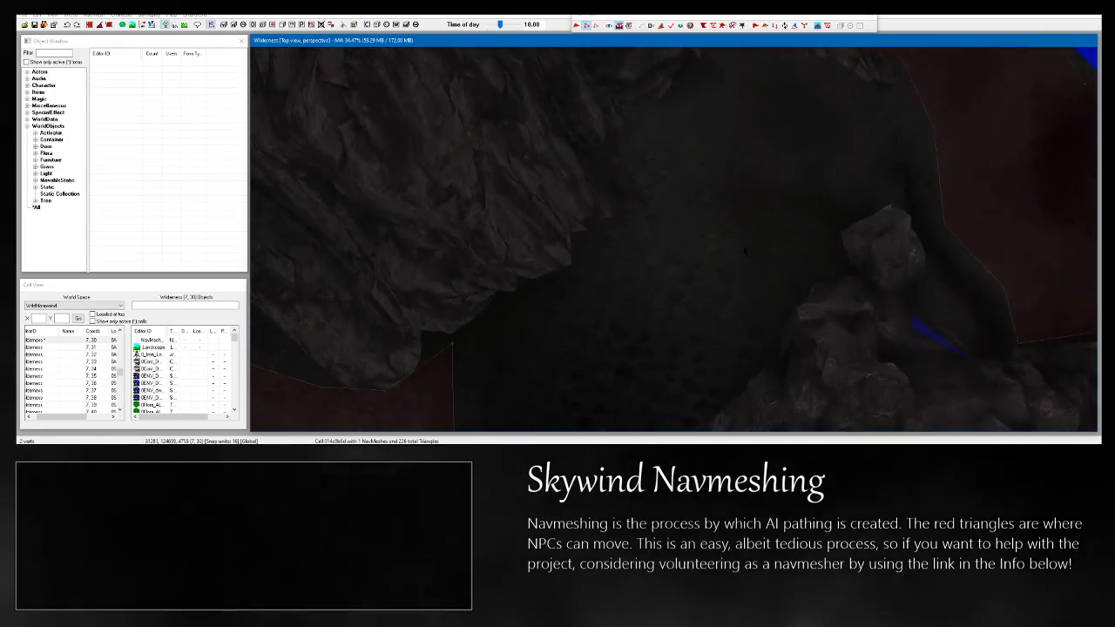
{"action": "mouse_move", "coordinate": [745, 250]}
{"action": "middle_mouse_down"}
{"action": "mouse_move", "coordinate": [726, 245]}
{"action": "mouse_move", "coordinate": [660, 149]}
{"action": "mouse_move", "coordinate": [649, 161]}
{"action": "mouse_move", "coordinate": [675, 204]}
{"action": "mouse_move", "coordinate": [721, 242]}
{"action": "mouse_move", "coordinate": [747, 234]}
{"action": "middle_mouse_up"}
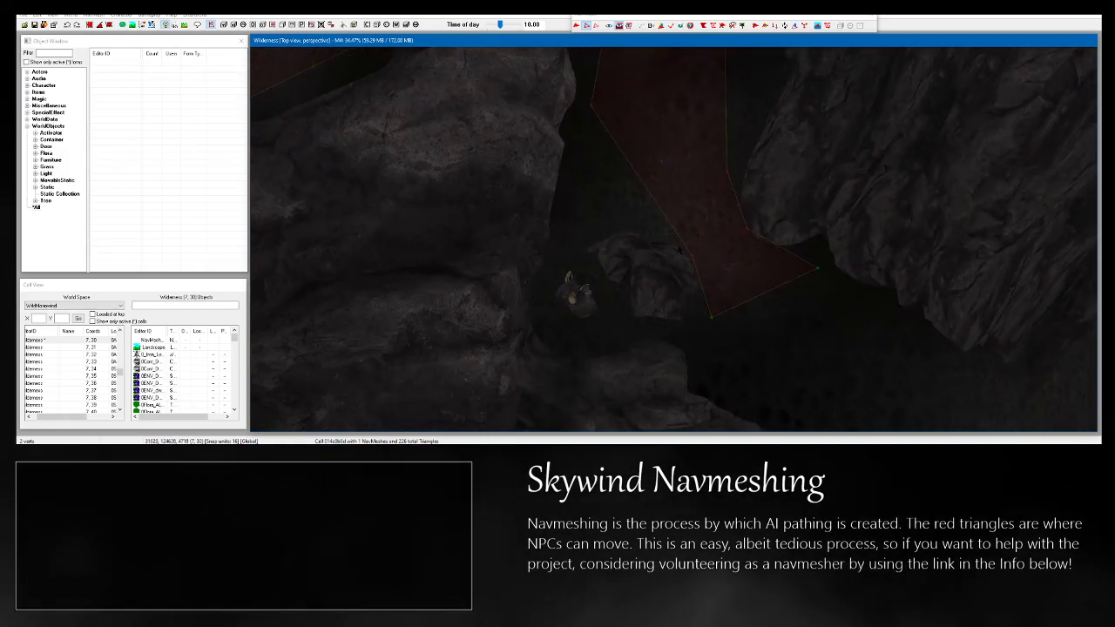
Fill the ground beside the skeleton's rock by joining a new vertex near the cliff to the strip's edge.
{"action": "right_click", "coordinate": [578, 215], "text": "ctrl"}
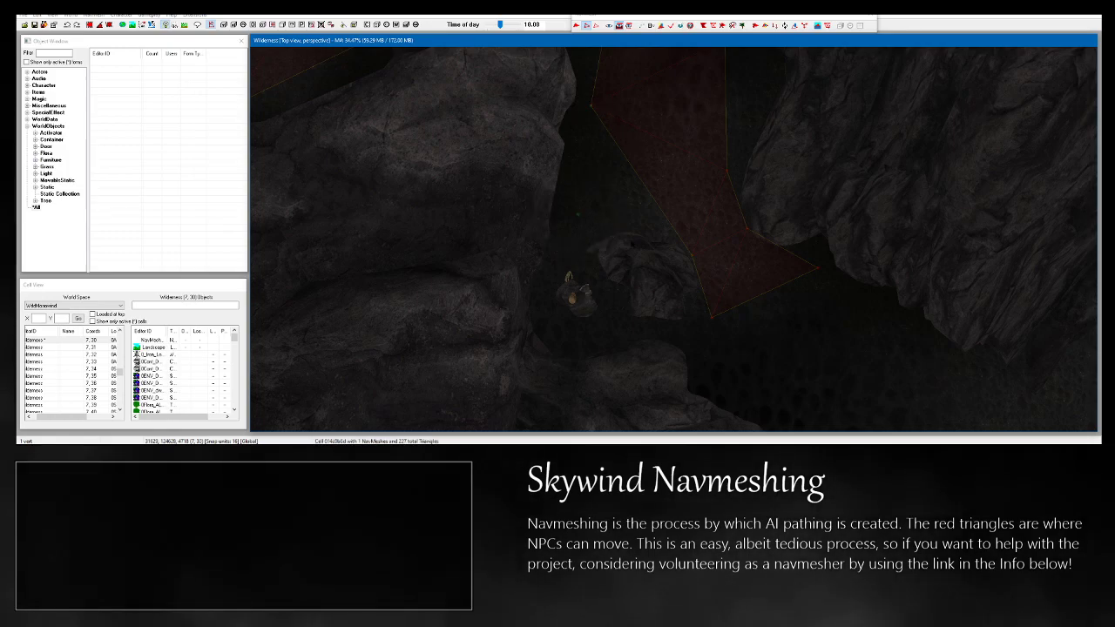
{"action": "left_click", "coordinate": [694, 257], "text": "ctrl"}
{"action": "middle_click_drag", "start_coordinate": [719, 278], "coordinate": [720, 253], "text": "shift"}
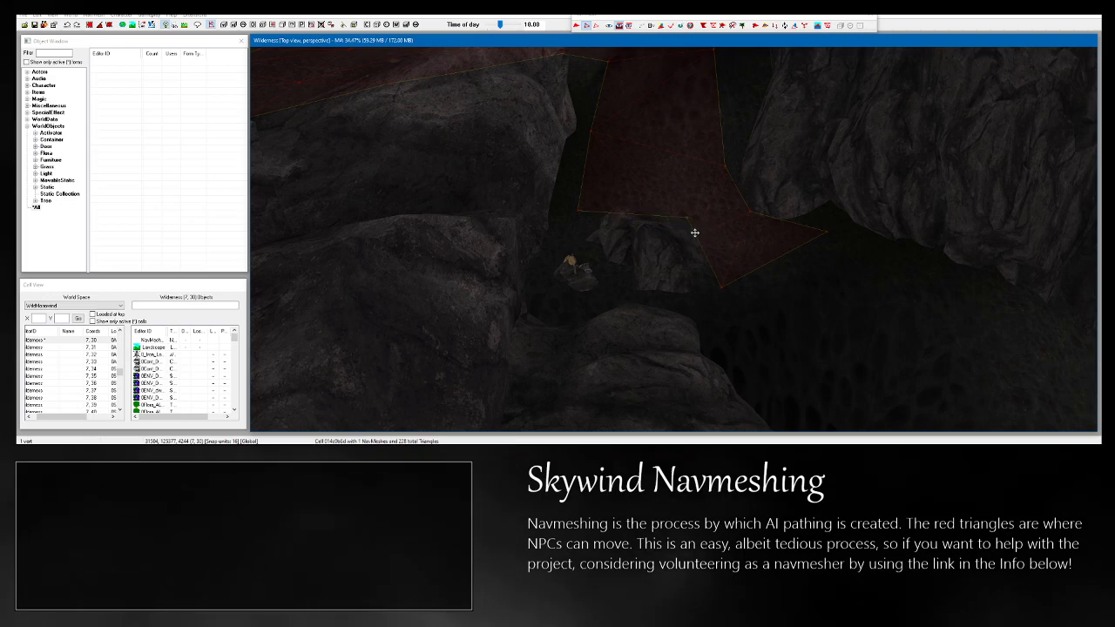
{"action": "middle_click_drag", "start_coordinate": [697, 236], "coordinate": [696, 239], "text": "shift"}
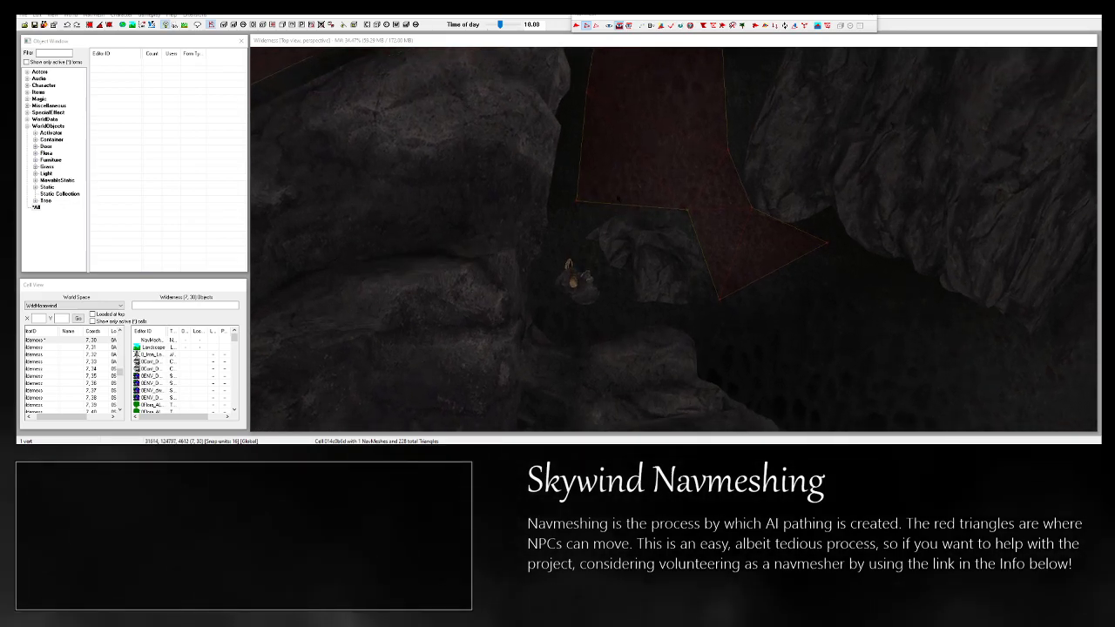
Examine the navmesh coverage around the rock walls, the nearby boulders and the outer edge along the cell border.
{"action": "middle_click_drag", "start_coordinate": [687, 214], "coordinate": [663, 312]}
{"action": "middle_click_drag", "start_coordinate": [688, 218], "coordinate": [579, 329]}
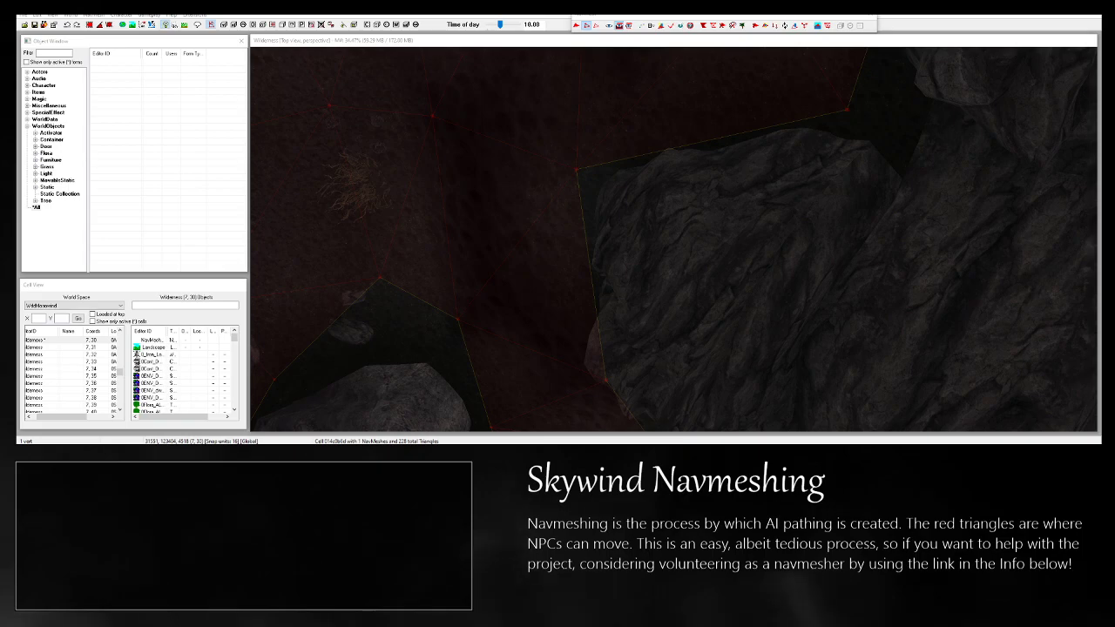
{"action": "middle_click_drag", "start_coordinate": [662, 188], "coordinate": [588, 274]}
{"action": "left_click_drag", "start_coordinate": [503, 309], "coordinate": [515, 325]}
{"action": "middle_click_drag", "start_coordinate": [516, 326], "coordinate": [614, 409], "text": "shift"}
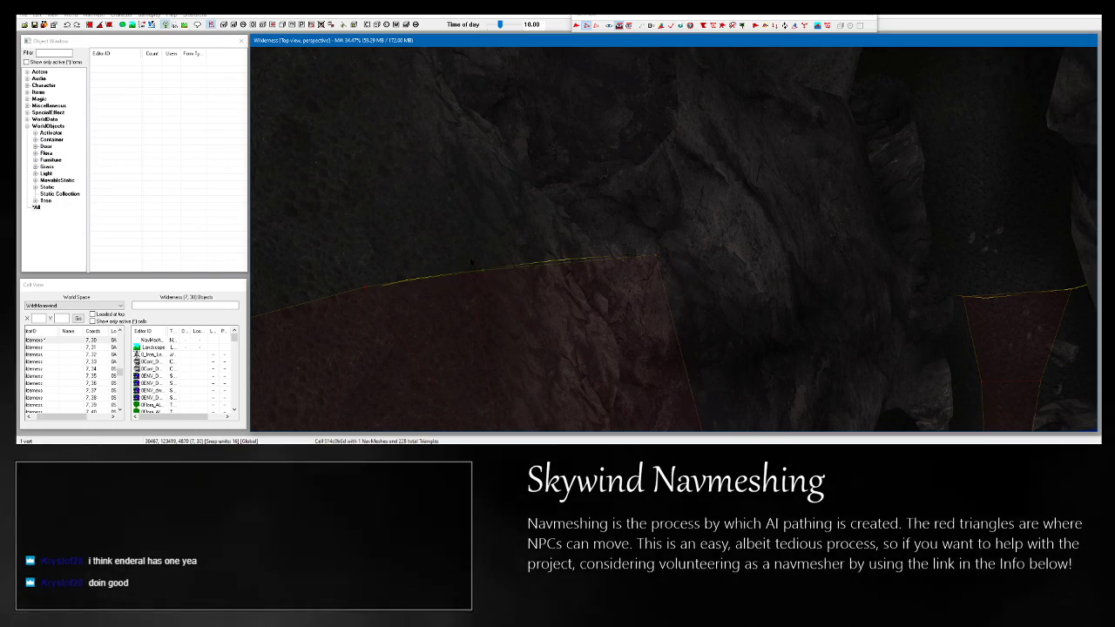
{"action": "middle_click_drag", "start_coordinate": [409, 257], "coordinate": [598, 153]}
{"action": "scroll", "coordinate": [598, 154], "scroll_direction": "down", "scroll_amount": 2}
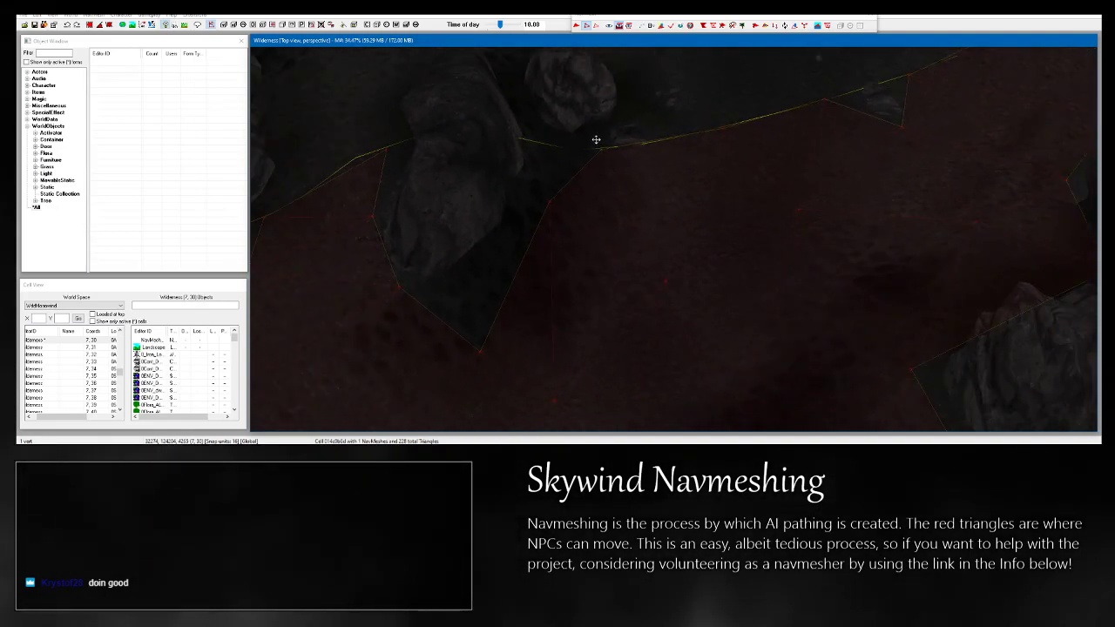
{"action": "scroll", "coordinate": [598, 150], "scroll_direction": "down", "scroll_amount": 2}
Move the navmesh's two border vertices onto the matching corners of the neighbouring cell's preferred-path triangles.
{"action": "middle_click_drag", "start_coordinate": [598, 150], "coordinate": [716, 251], "text": "shift"}
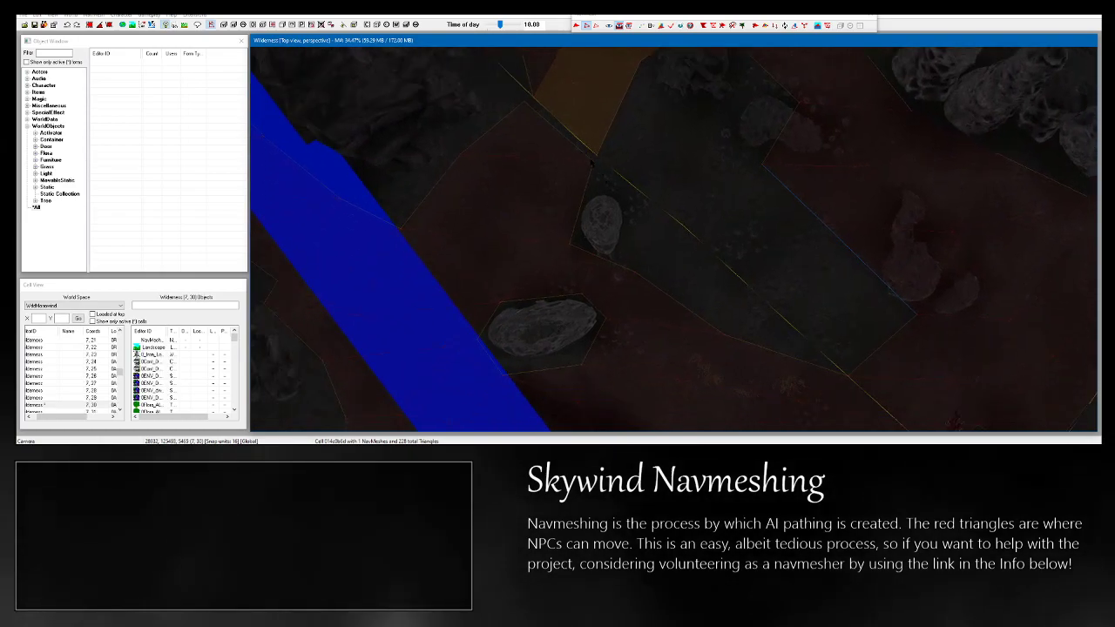
{"action": "scroll", "coordinate": [599, 170], "scroll_direction": "up", "scroll_amount": 5}
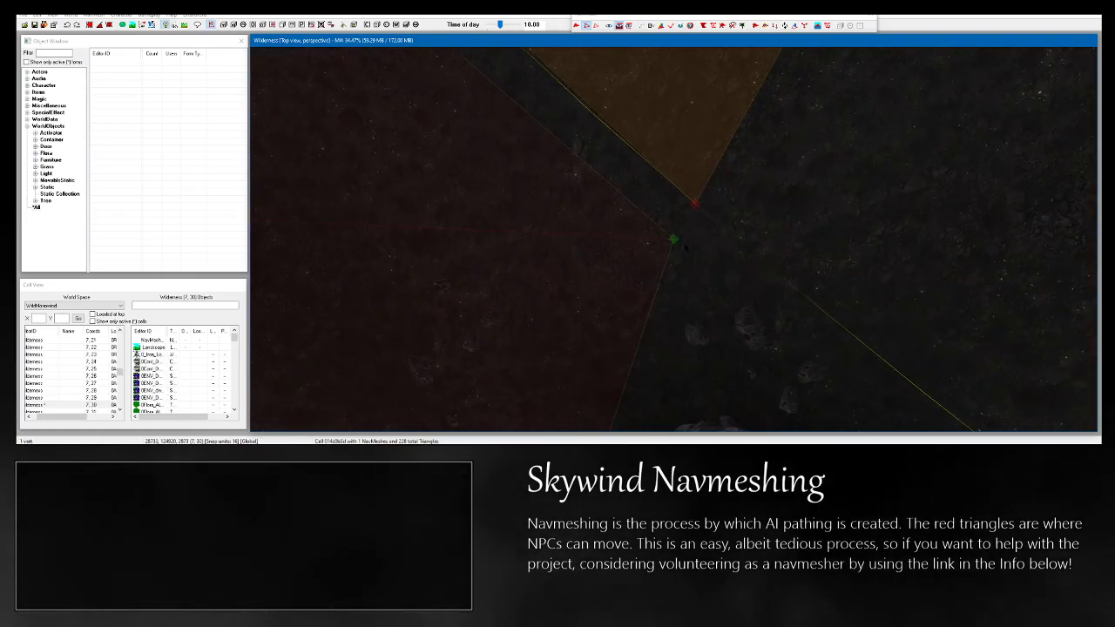
{"action": "left_click_drag", "start_coordinate": [673, 238], "coordinate": [672, 187]}
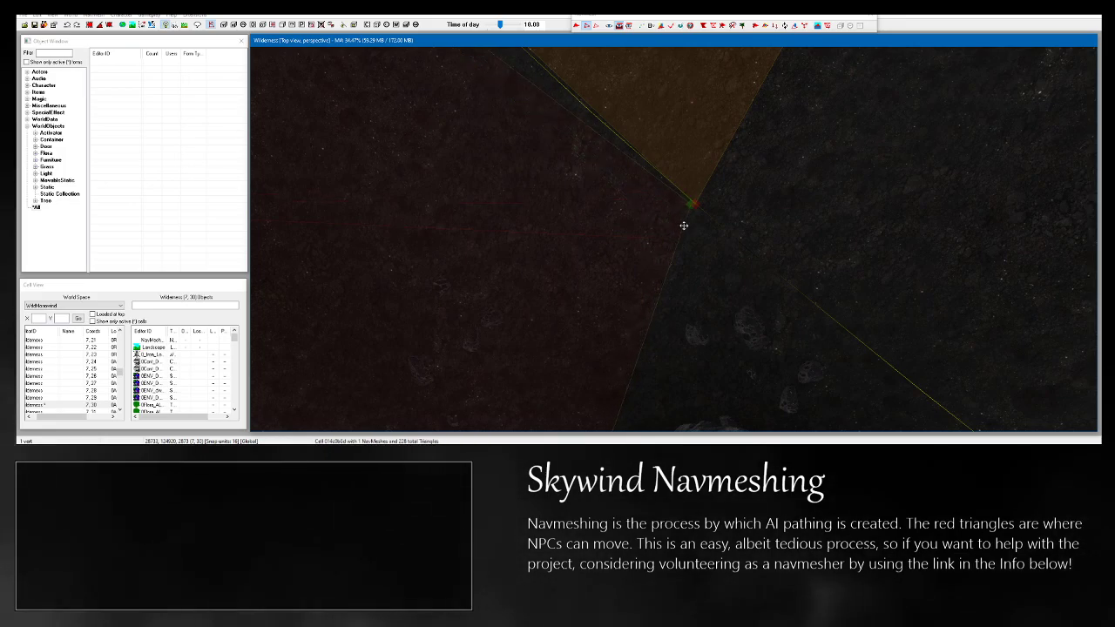
{"action": "middle_click_drag", "start_coordinate": [685, 229], "coordinate": [305, 200], "text": "shift"}
{"action": "middle_click_drag", "start_coordinate": [305, 200], "coordinate": [460, 199]}
{"action": "left_click_drag", "start_coordinate": [424, 211], "coordinate": [427, 196]}
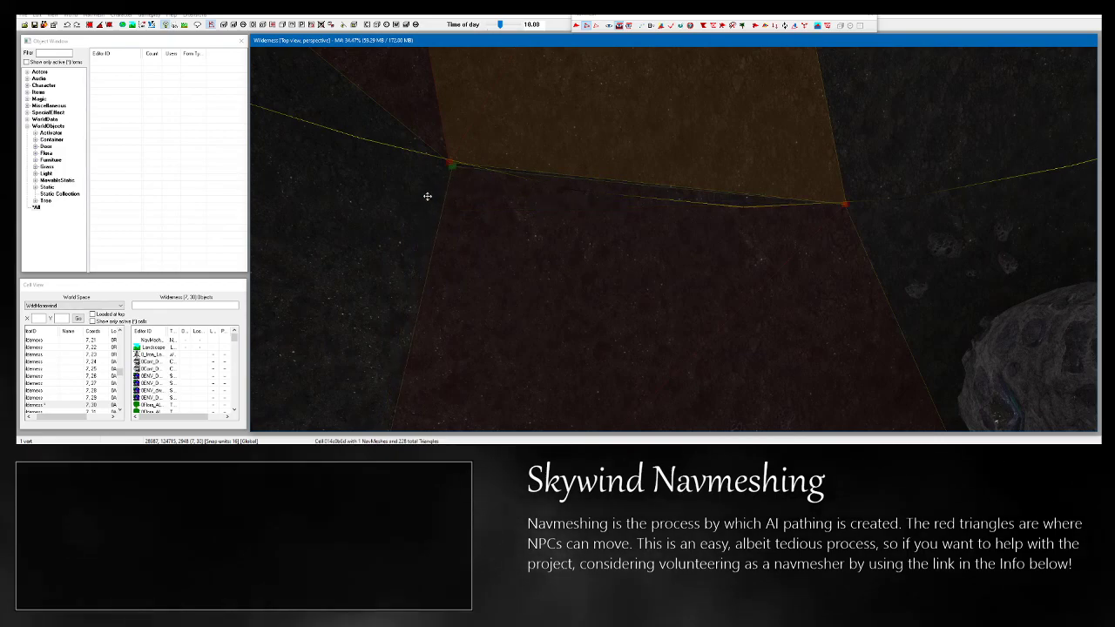
{"action": "scroll", "coordinate": [646, 263], "scroll_direction": "down", "scroll_amount": 5}
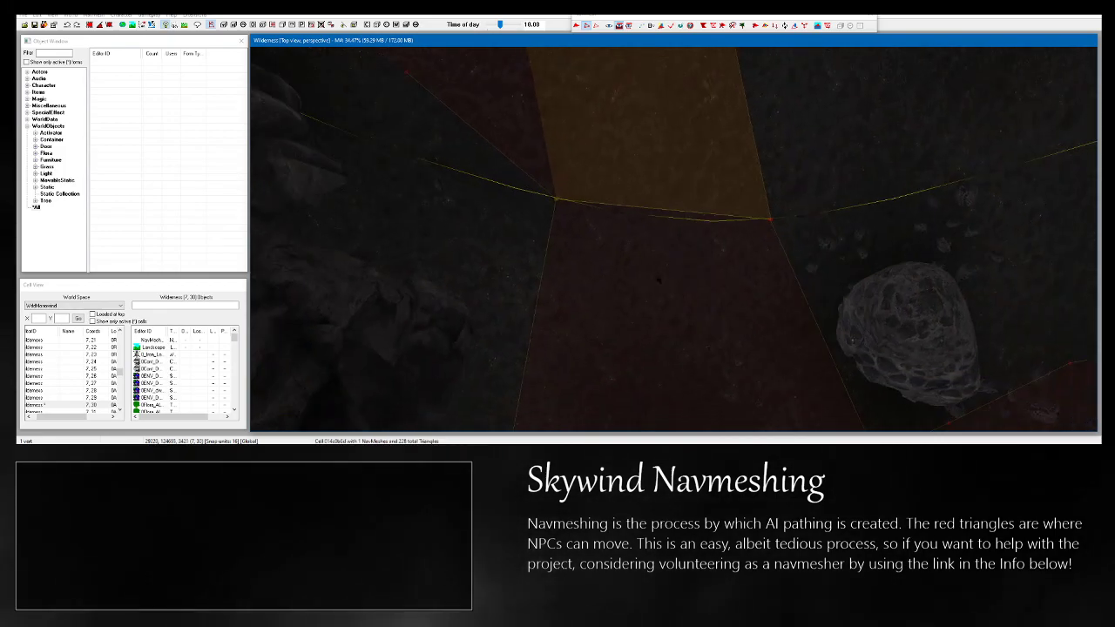
Check the alignment of the border vertex on the open ground near the red plants.
{"action": "middle_click_drag", "start_coordinate": [1036, 270], "coordinate": [697, 307]}
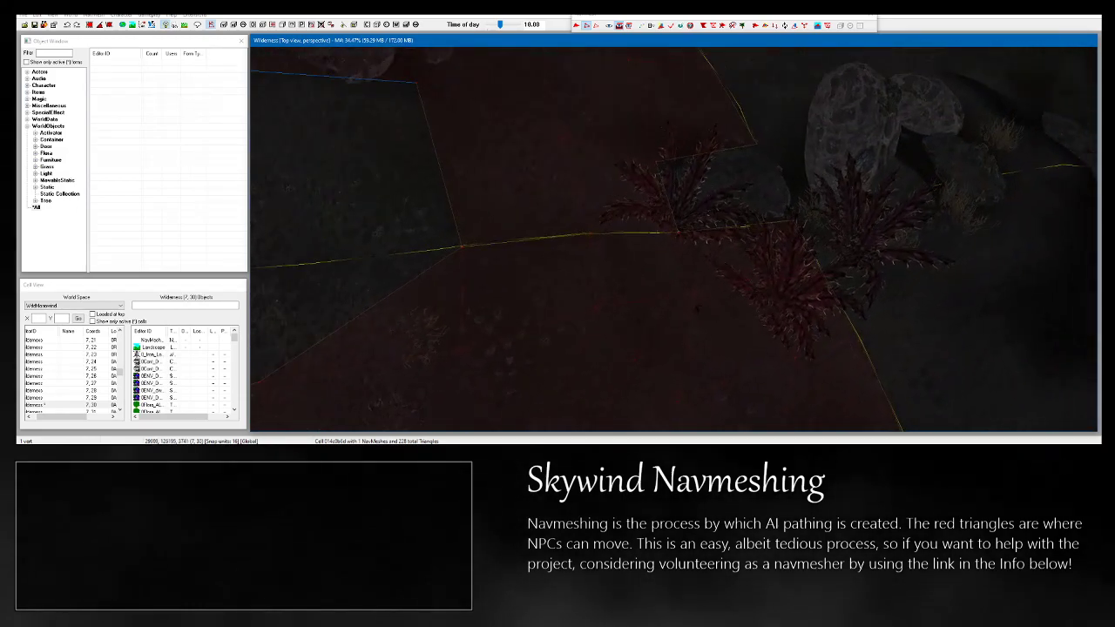
{"action": "left_click", "coordinate": [461, 247]}
{"action": "key", "text": "c"}
{"action": "scroll", "coordinate": [703, 304], "scroll_direction": "up", "scroll_amount": 4}
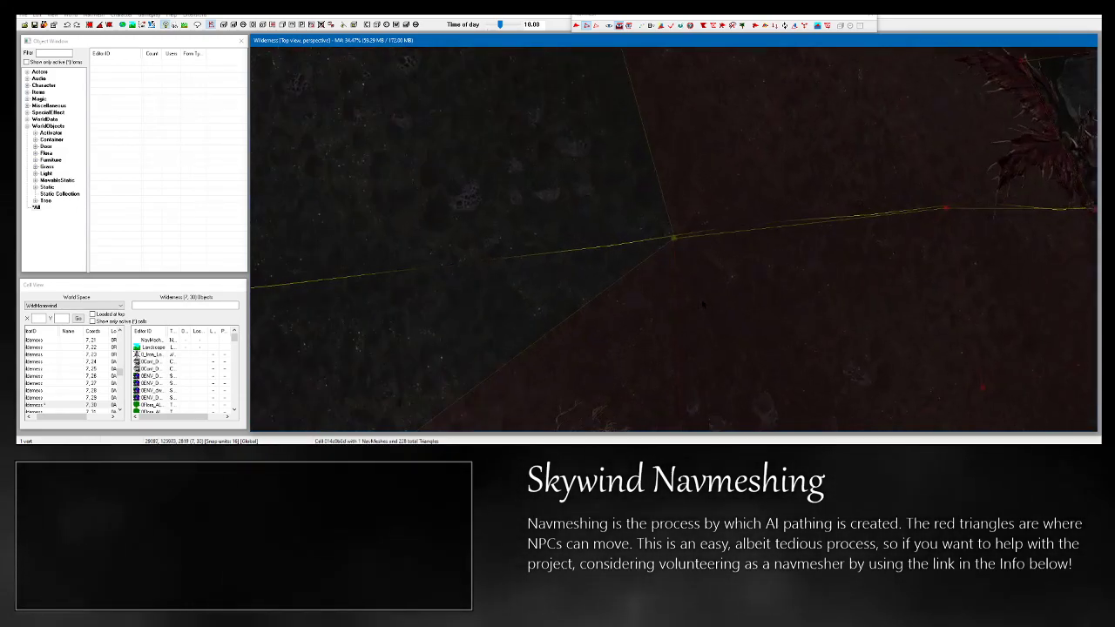
{"action": "middle_click_drag", "start_coordinate": [703, 304], "coordinate": [365, 79], "text": "shift"}
{"action": "middle_click_drag", "start_coordinate": [673, 366], "coordinate": [566, 105]}
Switch to triangle selection where the neighbouring cell's preferred path meets the cell border.
{"action": "scroll", "coordinate": [696, 230], "scroll_direction": "down", "scroll_amount": 10}
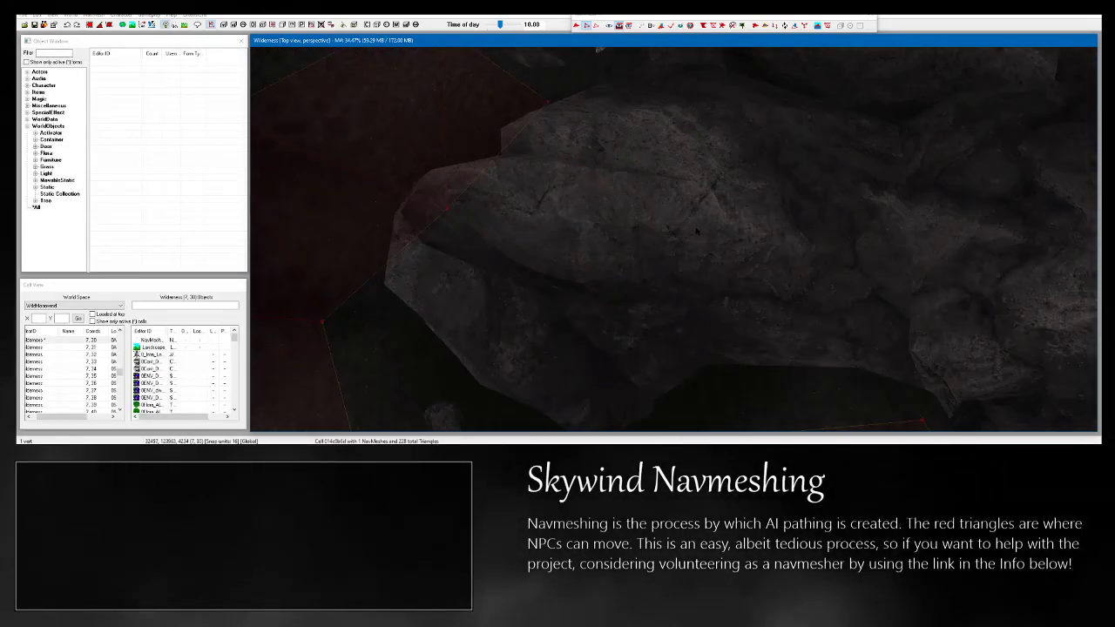
{"action": "scroll", "coordinate": [693, 240], "scroll_direction": "down", "scroll_amount": 3}
{"action": "middle_click_drag", "start_coordinate": [693, 240], "coordinate": [816, 252]}
{"action": "middle_click_drag", "start_coordinate": [685, 286], "coordinate": [530, 80]}
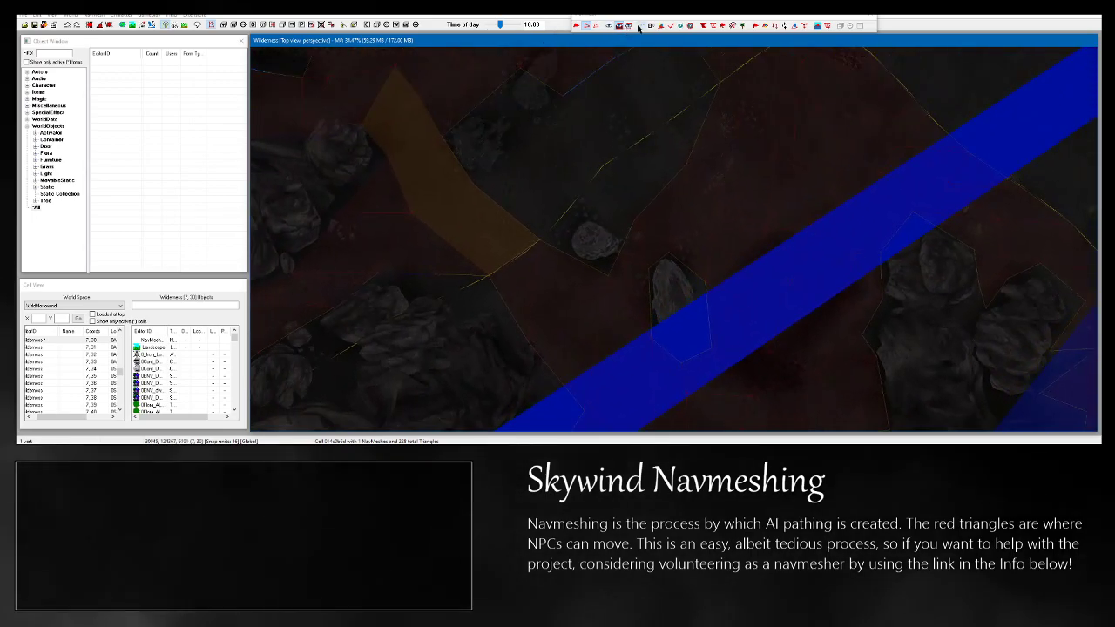
{"action": "left_click", "coordinate": [577, 27]}
{"action": "left_click", "coordinate": [523, 289]}
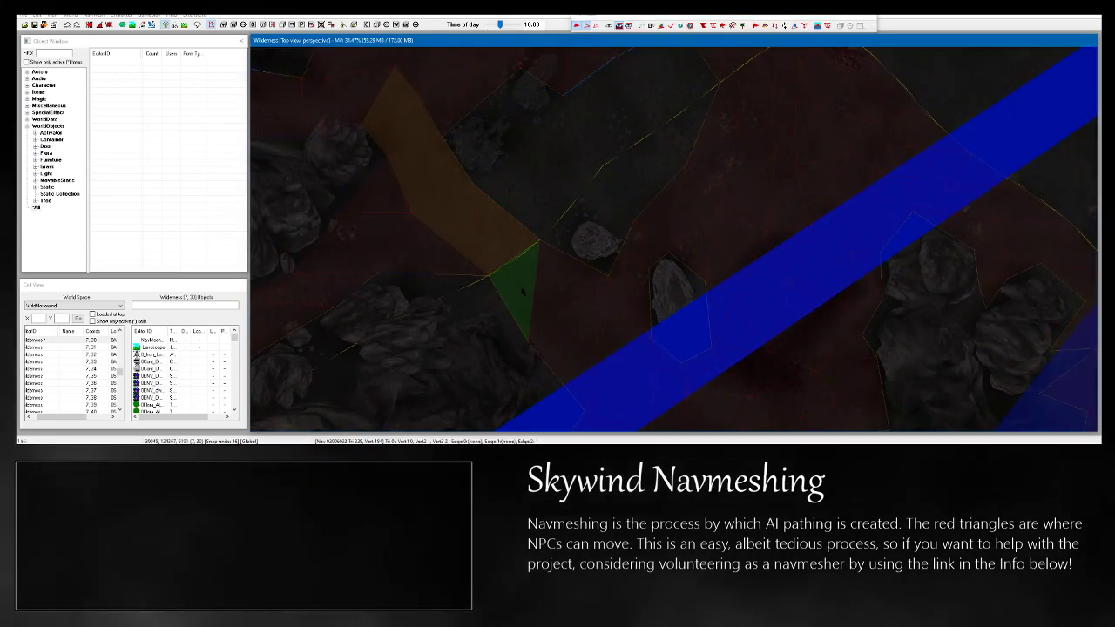
{"action": "left_click", "coordinate": [559, 293], "text": "ctrl"}
{"action": "middle_click_drag", "start_coordinate": [558, 293], "coordinate": [687, 422]}
{"action": "middle_click_drag", "start_coordinate": [545, 221], "coordinate": [686, 331]}
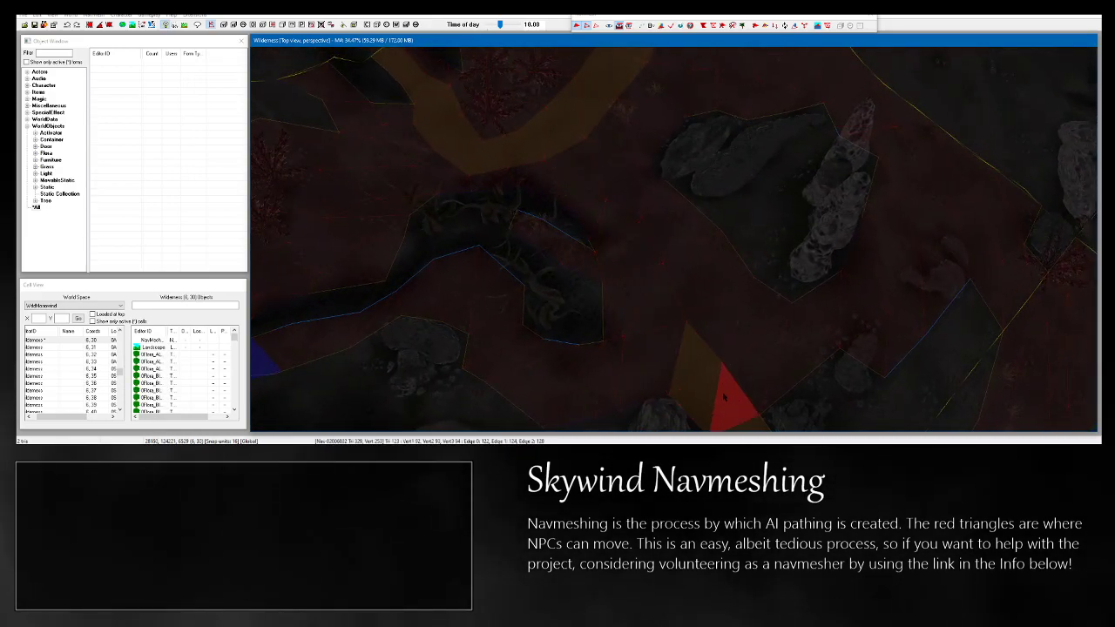
{"action": "middle_click_drag", "start_coordinate": [744, 413], "coordinate": [530, 139]}
{"action": "middle_click_drag", "start_coordinate": [674, 310], "coordinate": [695, 300]}
{"action": "left_click", "coordinate": [638, 261], "text": "ctrl"}
{"action": "left_click", "coordinate": [672, 268], "text": "ctrl"}
{"action": "left_click", "coordinate": [718, 309]}
{"action": "left_click", "coordinate": [540, 236]}
{"action": "left_click", "coordinate": [582, 232], "text": "ctrl"}
{"action": "left_click", "coordinate": [609, 262], "text": "ctrl"}
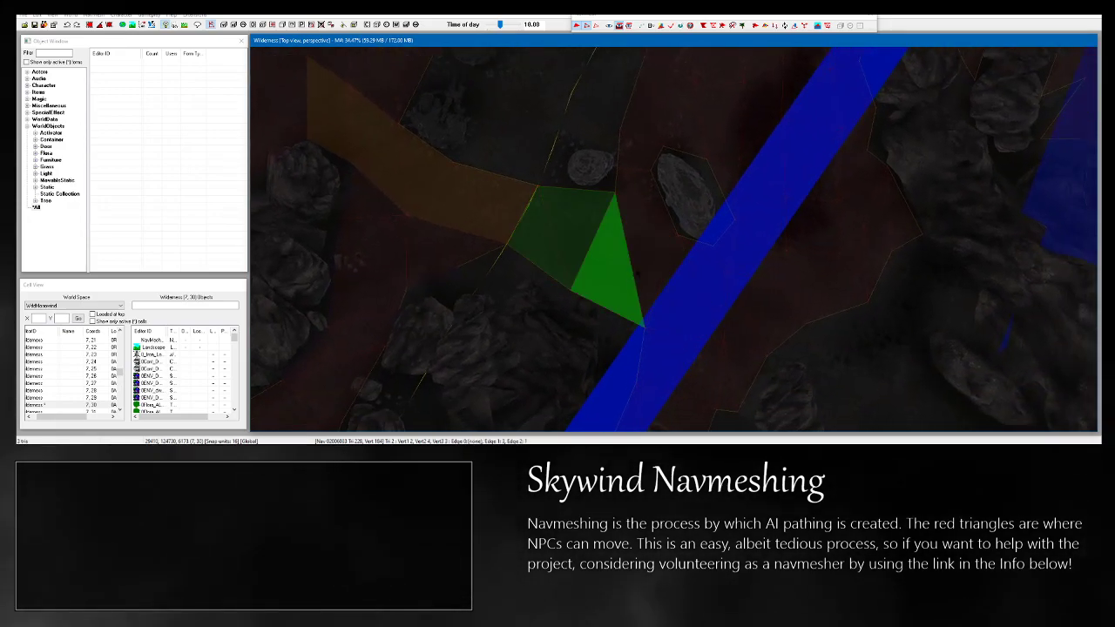
{"action": "left_click", "coordinate": [643, 278], "text": "ctrl"}
{"action": "left_click", "coordinate": [685, 315]}
{"action": "left_click", "coordinate": [686, 315], "text": "ctrl"}
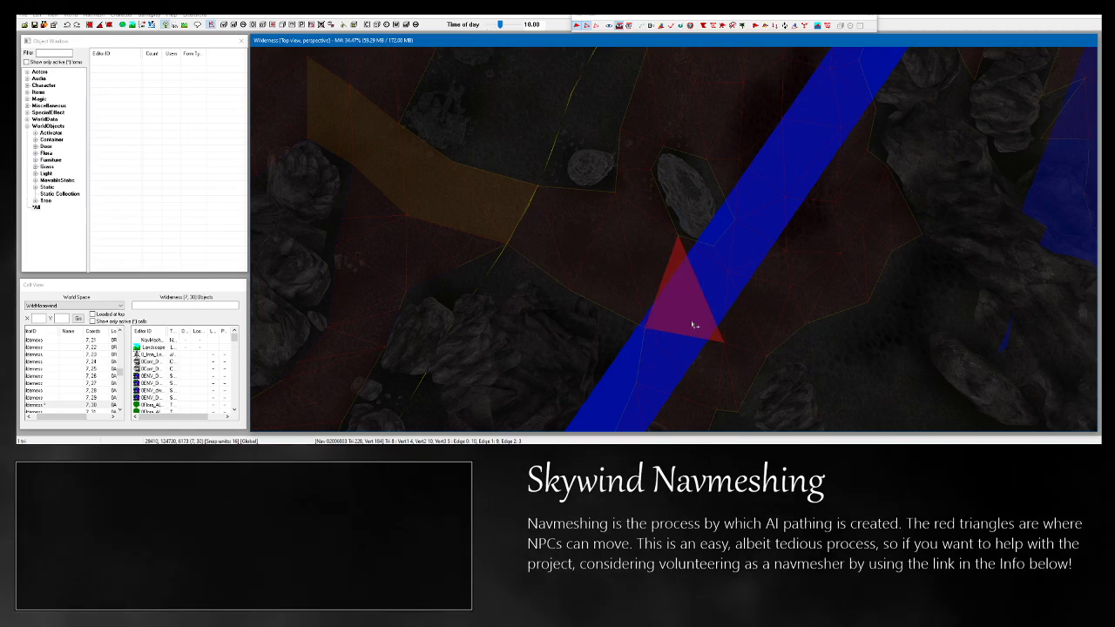
Mark the triangles leading from the neighbouring cell's preferred path across the blue strip as preferred path.
{"action": "middle_click_drag", "start_coordinate": [694, 325], "coordinate": [587, 218]}
{"action": "left_click", "coordinate": [570, 202]}
{"action": "left_click", "coordinate": [599, 206], "text": "ctrl"}
{"action": "left_click", "coordinate": [620, 241], "text": "ctrl"}
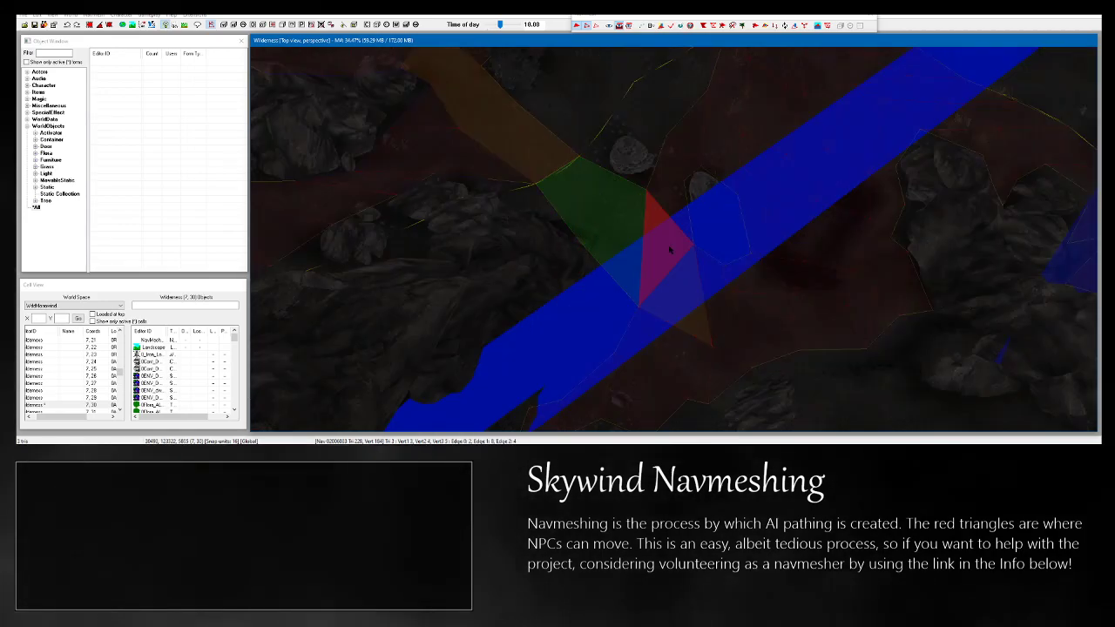
{"action": "left_click", "coordinate": [669, 250], "text": "ctrl"}
{"action": "key", "text": "p"}
{"action": "left_click", "coordinate": [712, 334]}
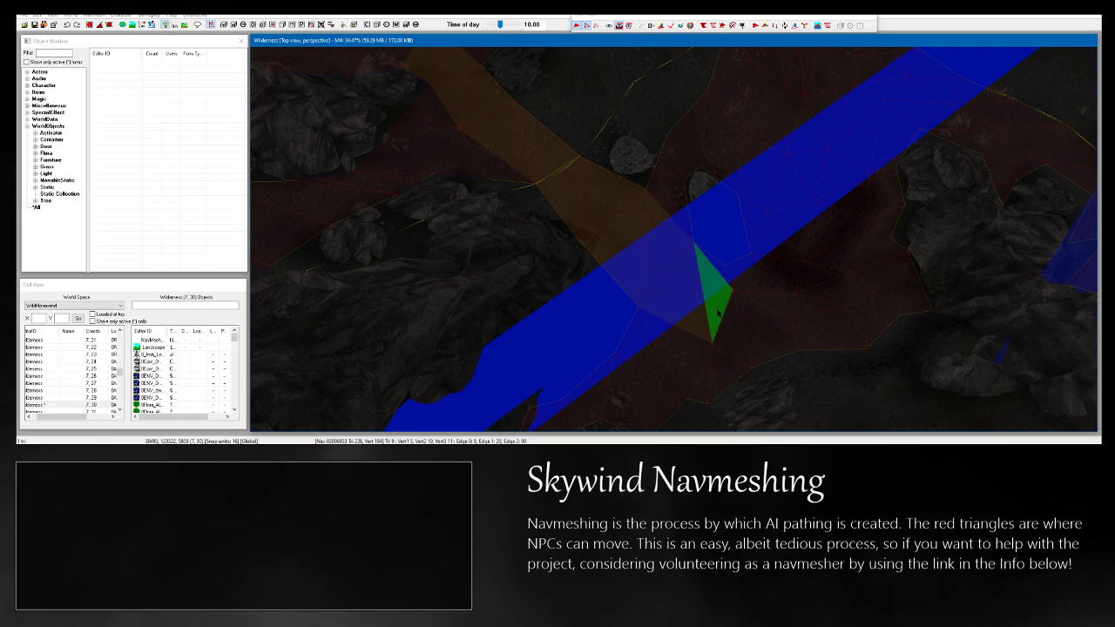
Check the cell's navmesh for warnings and decline deleting the flagged triangles.
{"action": "middle_click_drag", "start_coordinate": [709, 323], "coordinate": [722, 175]}
{"action": "scroll", "coordinate": [708, 245], "scroll_direction": "down", "scroll_amount": 2}
{"action": "left_click", "coordinate": [662, 26]}
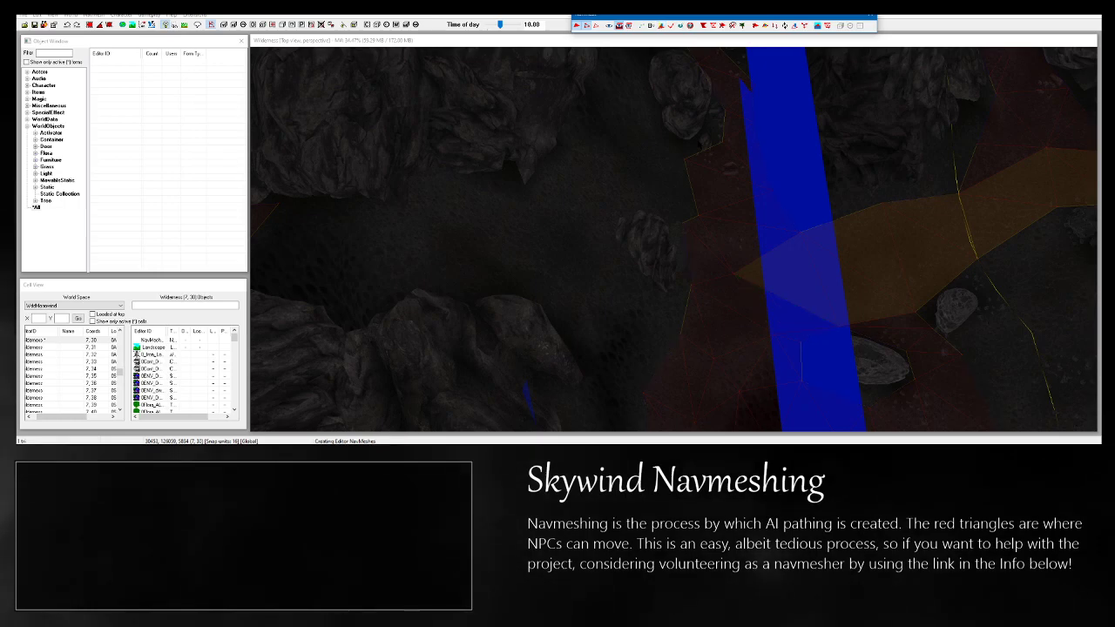
{"action": "left_click", "coordinate": [756, 26]}
{"action": "left_click", "coordinate": [46, 69]}
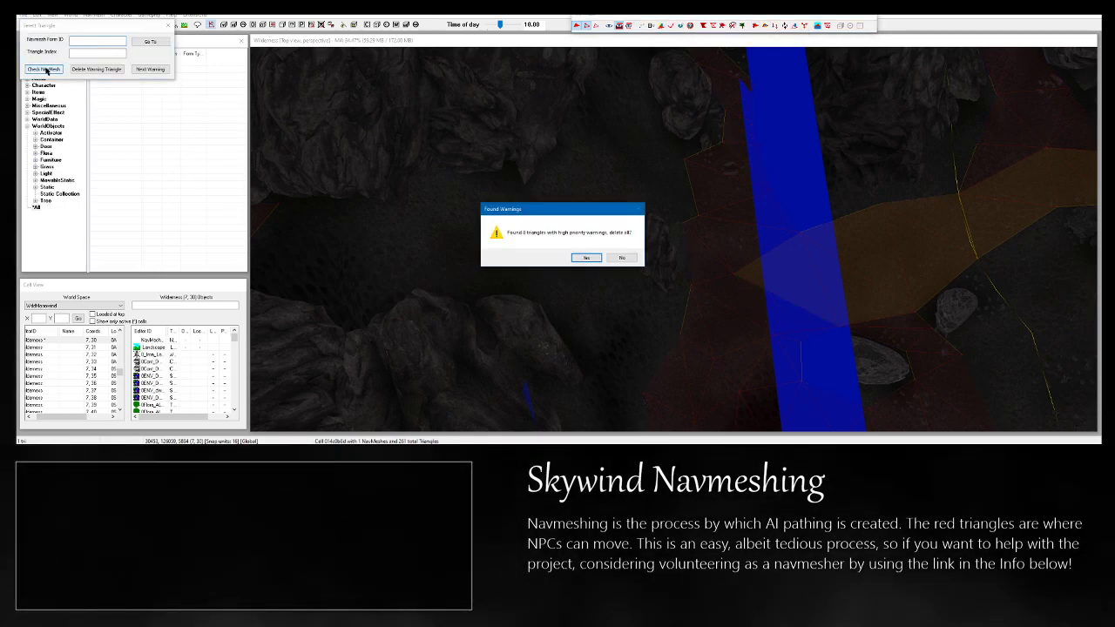
{"action": "left_click", "coordinate": [622, 258]}
Go to the first warning triangle on the navmesh's outer edge, delete it and recreate it from its three corner vertices.
{"action": "left_click", "coordinate": [153, 70]}
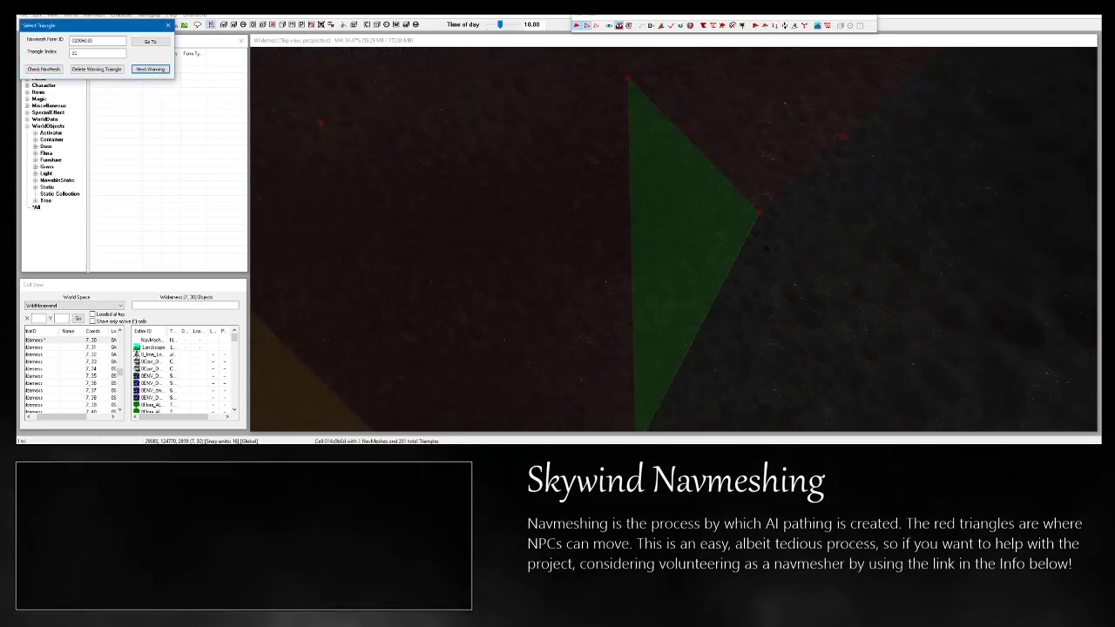
{"action": "middle_click_drag", "start_coordinate": [766, 248], "coordinate": [674, 237]}
{"action": "scroll", "coordinate": [673, 237], "scroll_direction": "down", "scroll_amount": 1}
{"action": "key", "text": "Delete"}
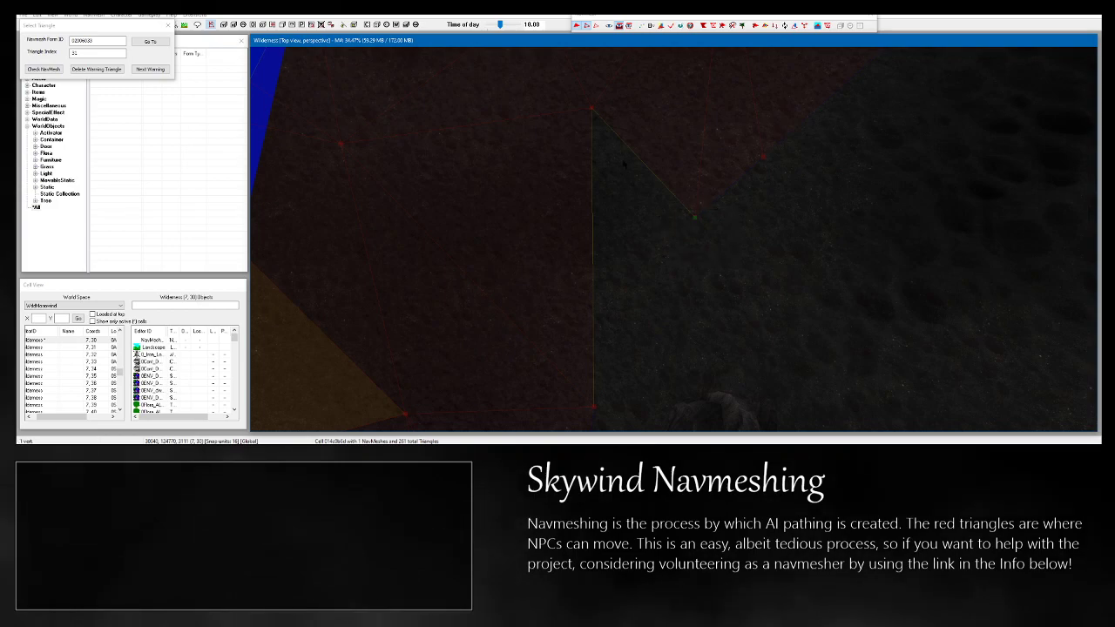
{"action": "left_click_drag", "start_coordinate": [586, 109], "coordinate": [583, 103], "text": "ctrl"}
{"action": "left_click_drag", "start_coordinate": [599, 410], "coordinate": [586, 421], "text": "ctrl"}
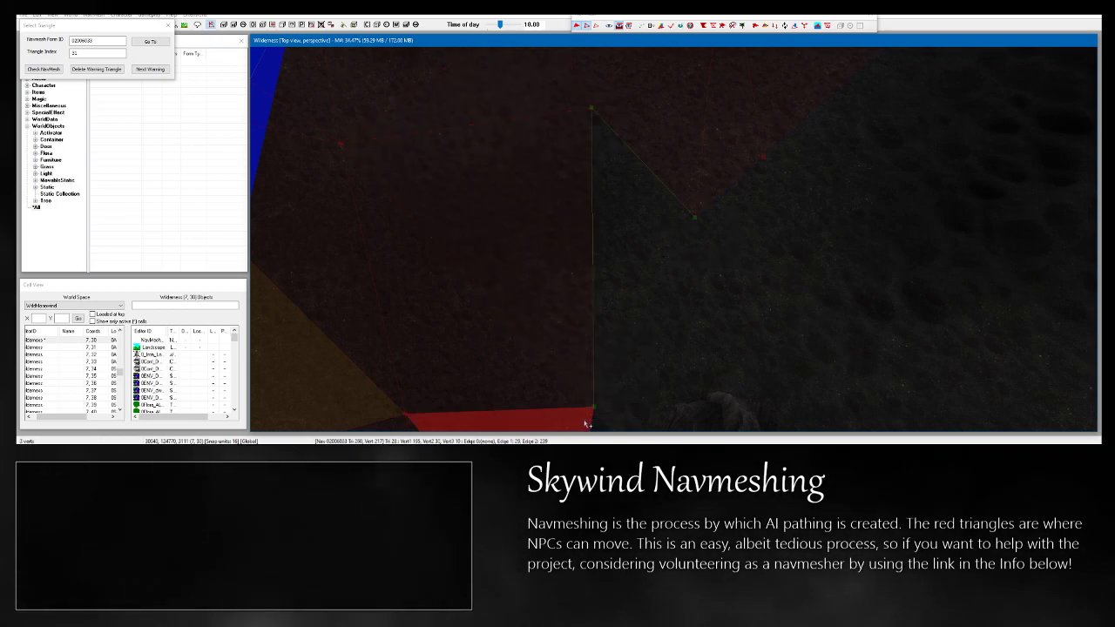
{"action": "key", "text": "f"}
Recheck the navmesh without deleting flagged triangles, then replace the narrow warning triangle at the corner near the stone block.
{"action": "left_click", "coordinate": [44, 69]}
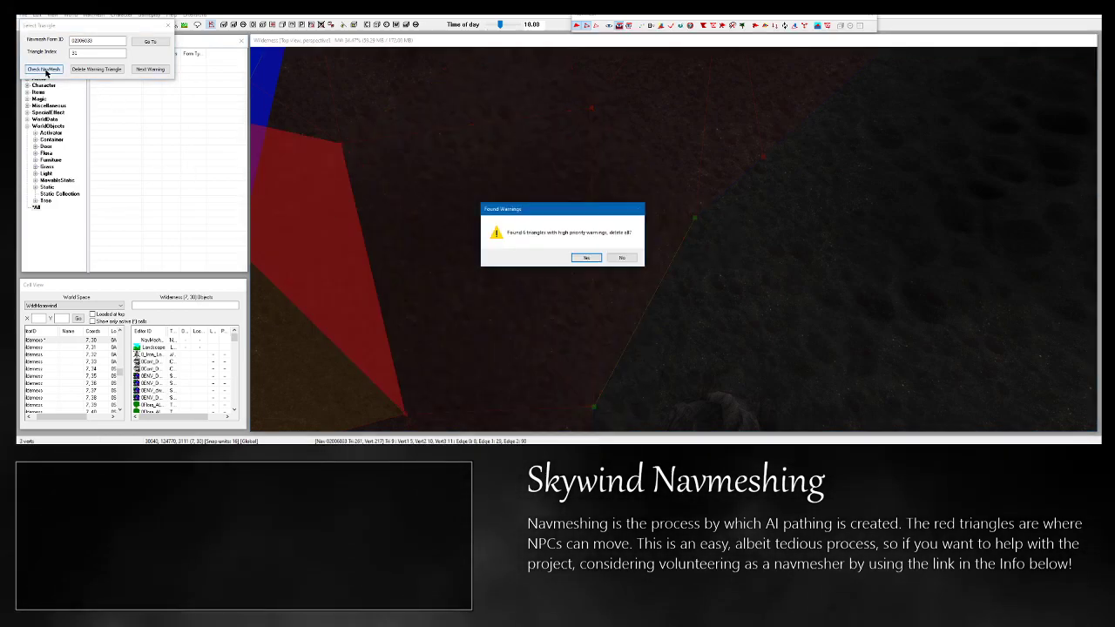
{"action": "left_click", "coordinate": [619, 258]}
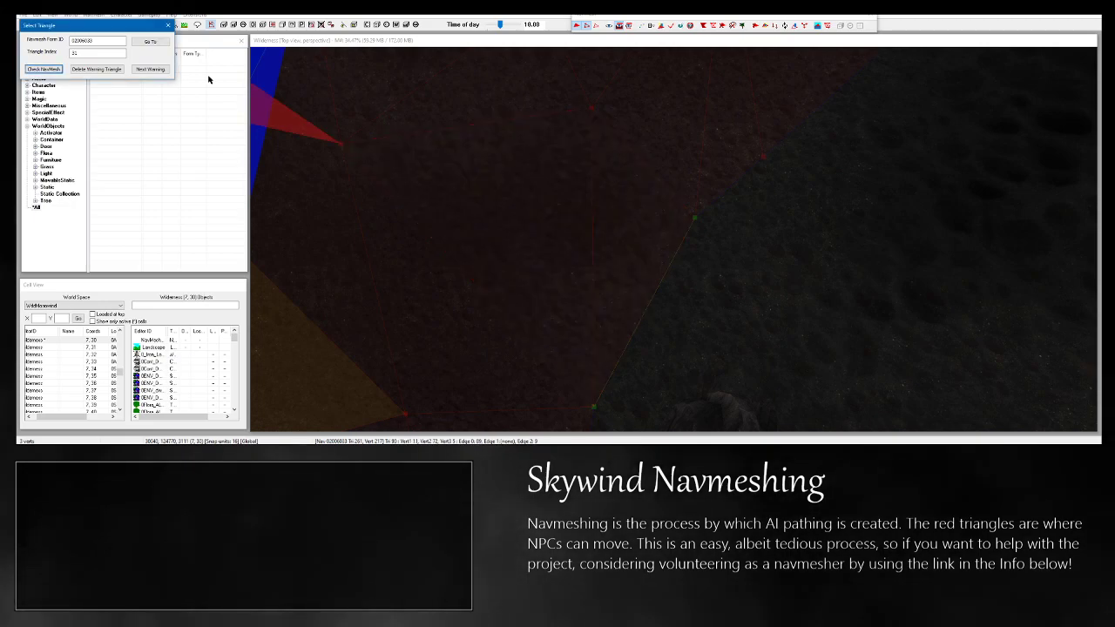
{"action": "left_click", "coordinate": [151, 70]}
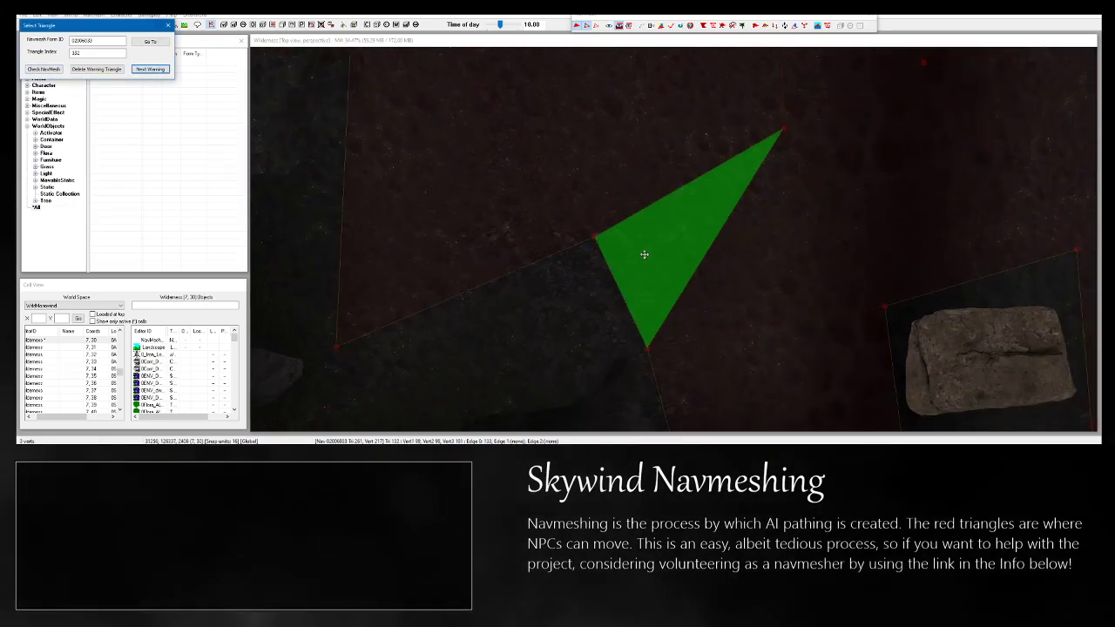
{"action": "left_click", "coordinate": [639, 283]}
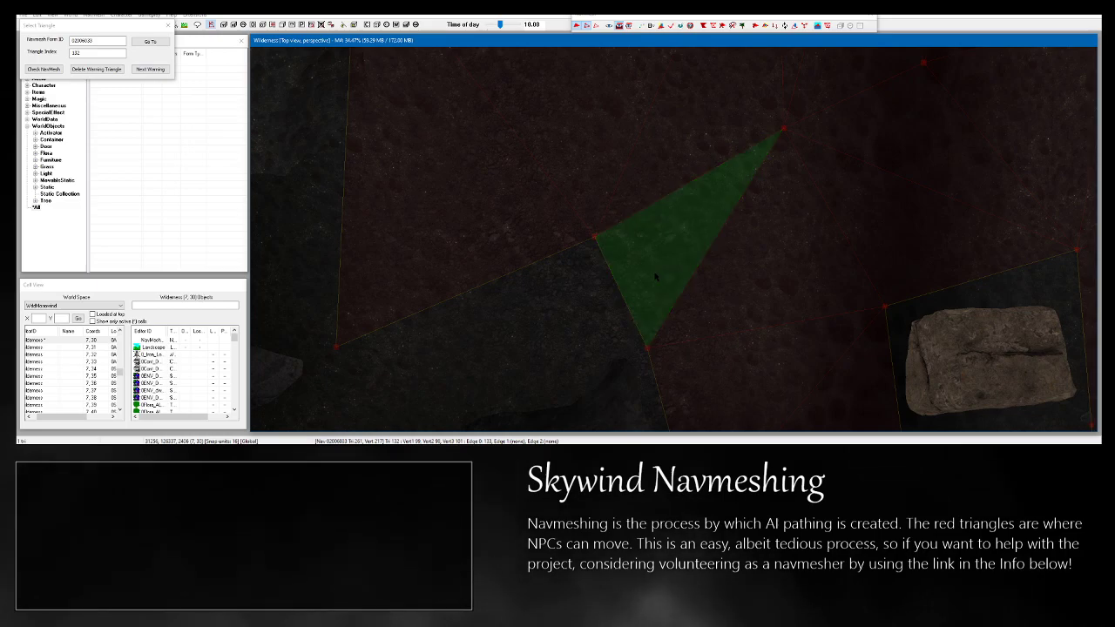
{"action": "left_click", "coordinate": [576, 241]}
{"action": "left_click", "coordinate": [594, 236]}
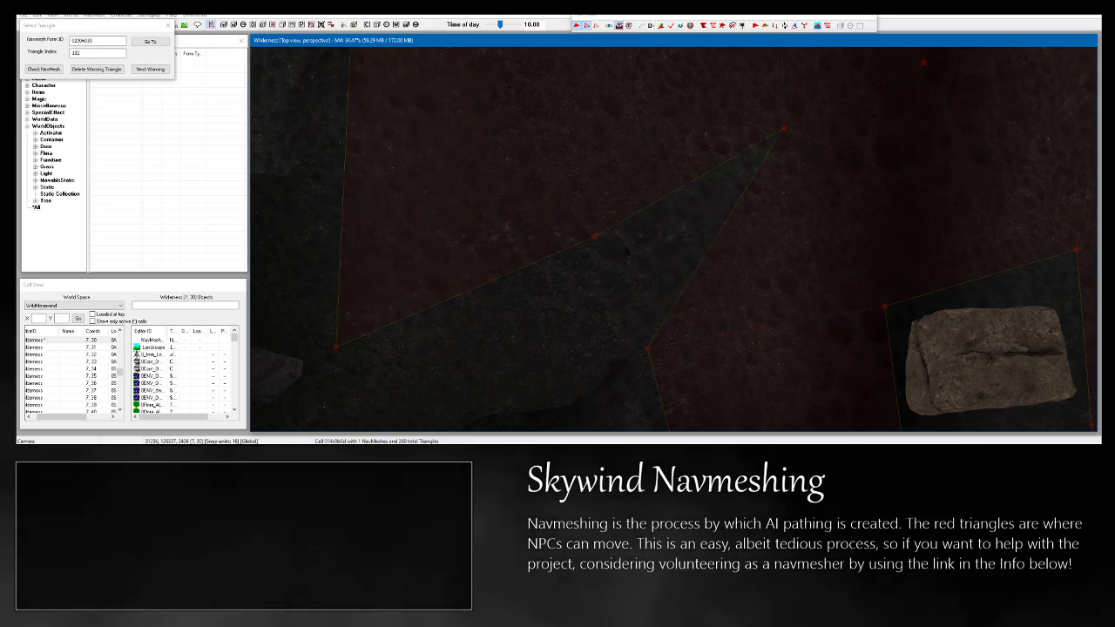
{"action": "left_click", "coordinate": [599, 225]}
{"action": "left_click", "coordinate": [580, 220]}
{"action": "left_click", "coordinate": [595, 236]}
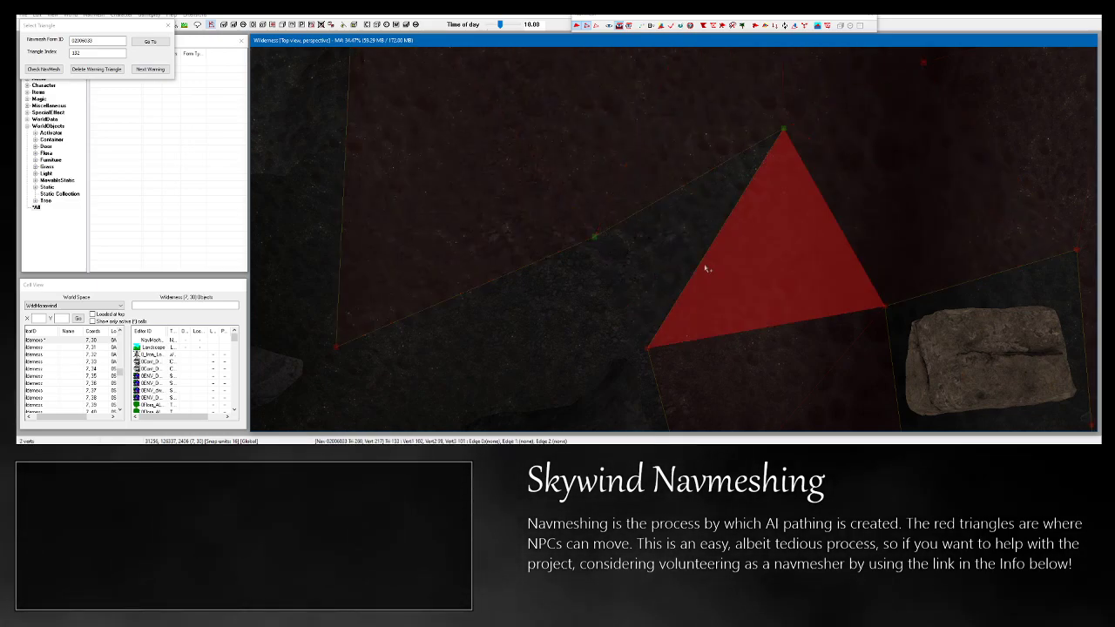
{"action": "left_click", "coordinate": [672, 373]}
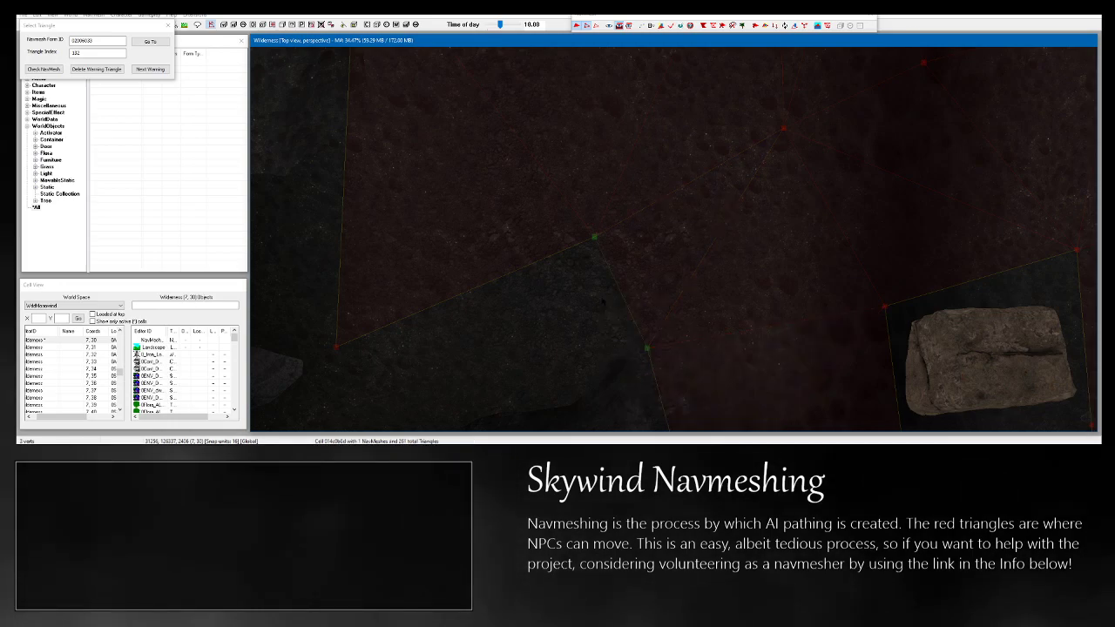
Recheck the navmesh, then replace the warning triangle between the dark rock's edge and the stone block's cutout corner.
{"action": "left_click", "coordinate": [96, 69]}
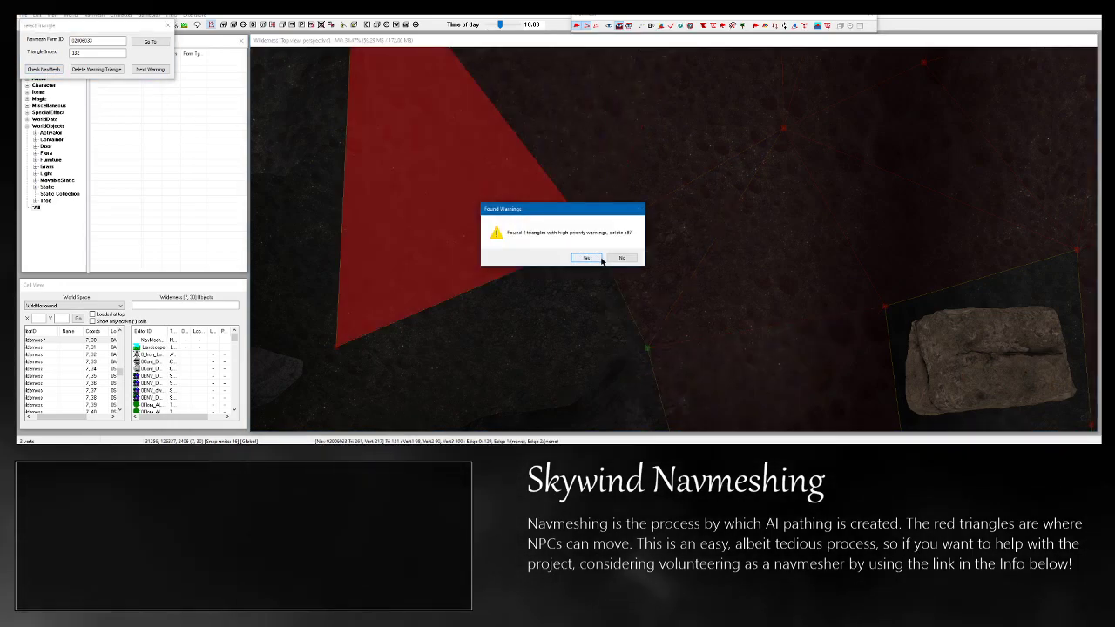
{"action": "left_click", "coordinate": [598, 258]}
{"action": "left_click", "coordinate": [149, 68]}
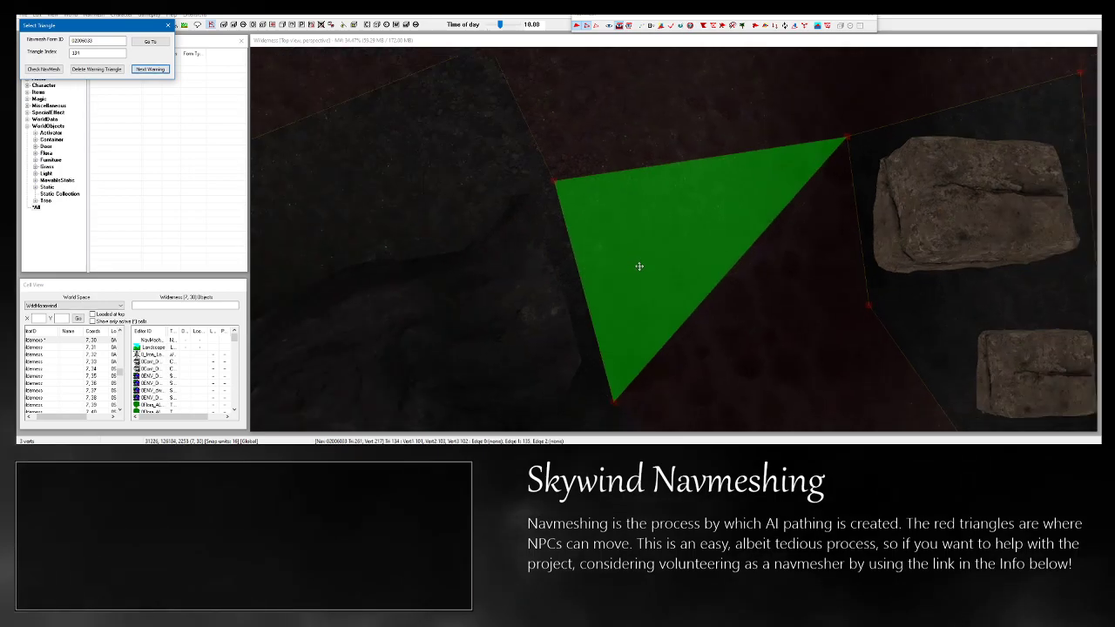
{"action": "left_click", "coordinate": [639, 265]}
{"action": "key", "text": "Delete"}
{"action": "left_click", "coordinate": [553, 180]}
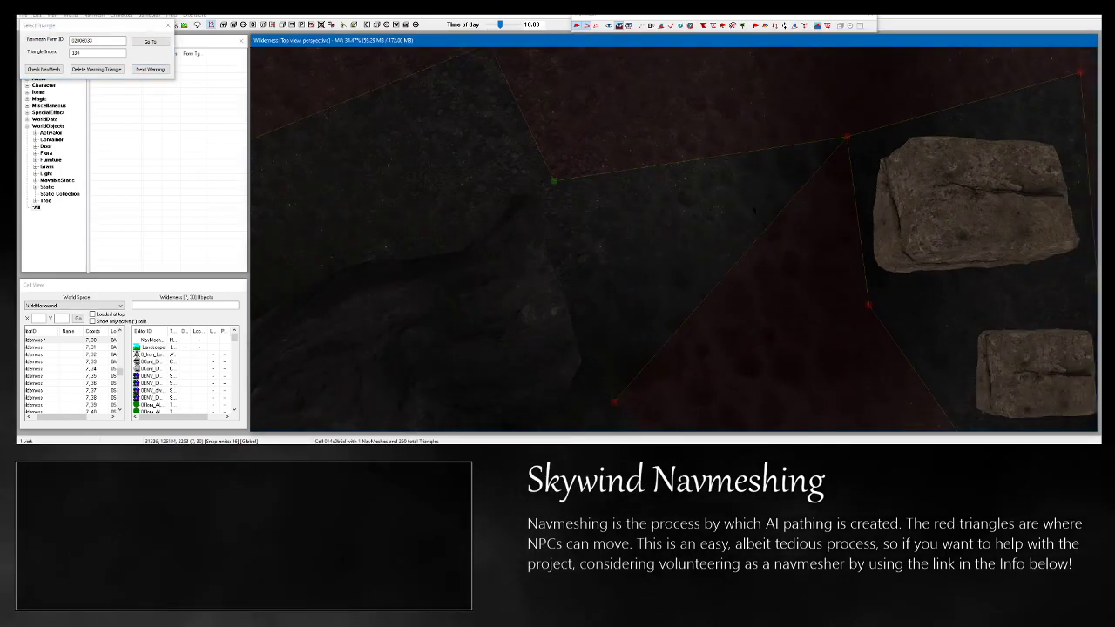
{"action": "left_click", "coordinate": [847, 136], "text": "ctrl"}
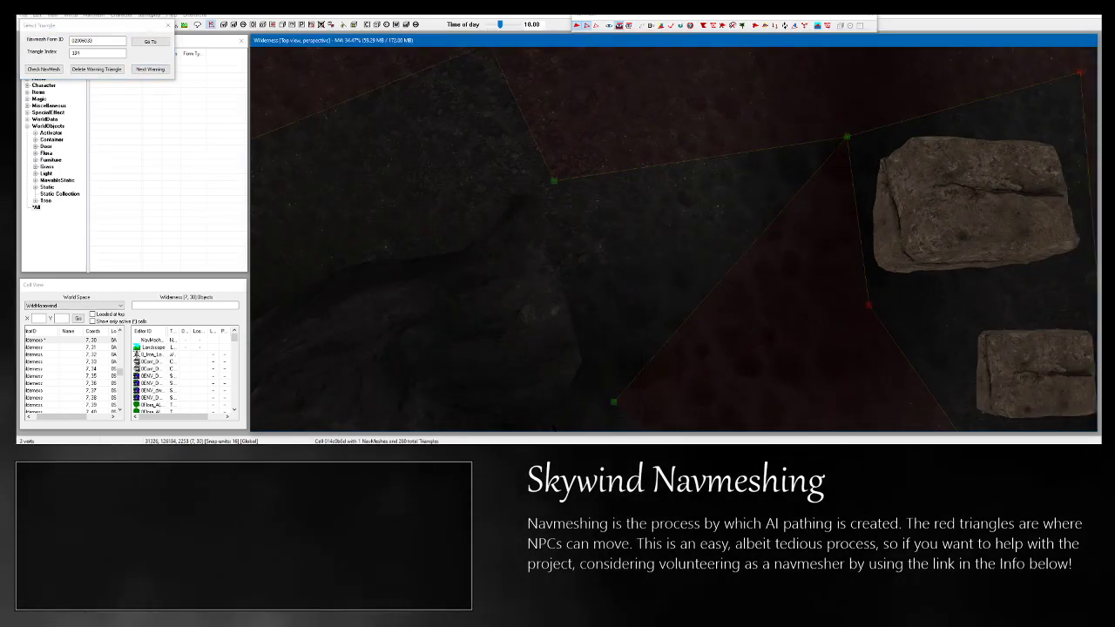
Recheck without deleting flagged triangles, then replace the warning triangle along the far edge of the stone block's cutout.
{"action": "left_click", "coordinate": [43, 69]}
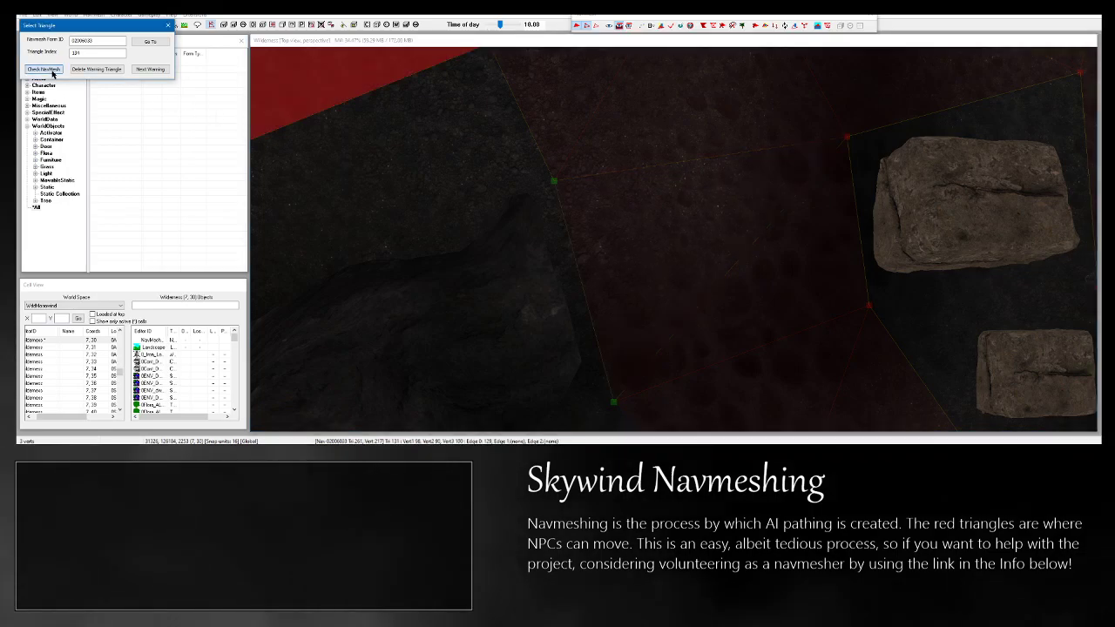
{"action": "left_click", "coordinate": [632, 258]}
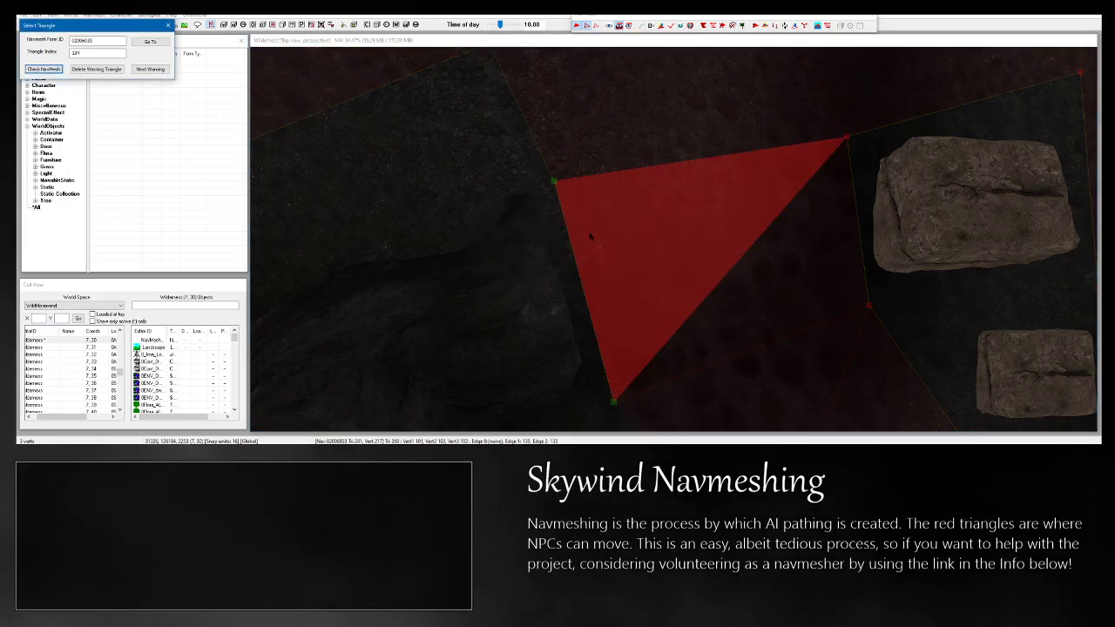
{"action": "left_click", "coordinate": [150, 69]}
{"action": "left_click", "coordinate": [692, 248]}
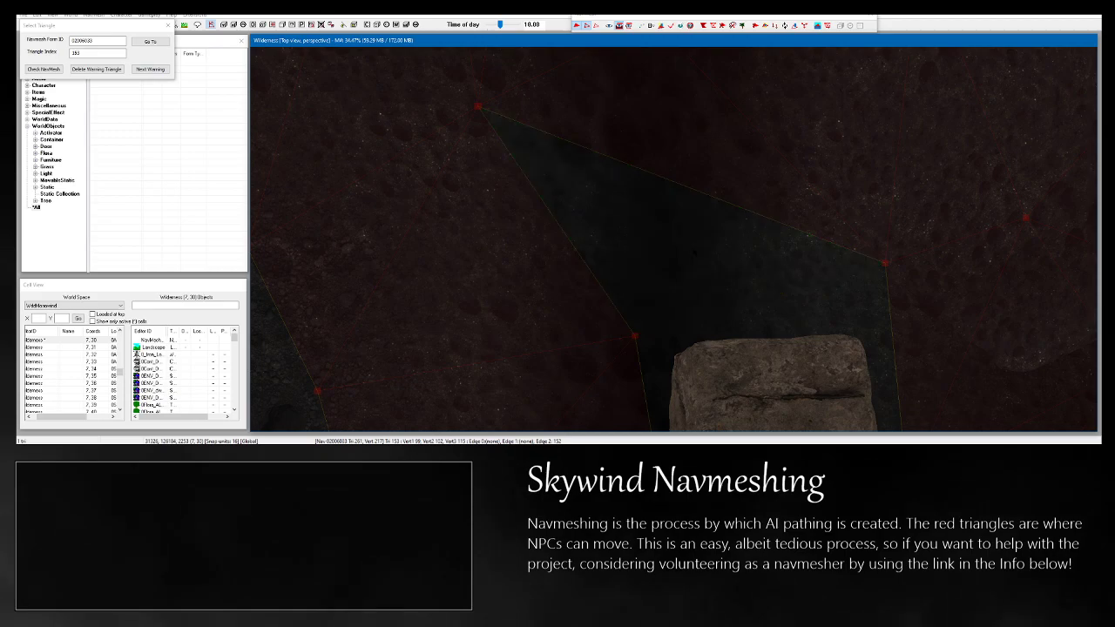
{"action": "left_click", "coordinate": [634, 337]}
{"action": "left_click", "coordinate": [477, 106], "text": "ctrl"}
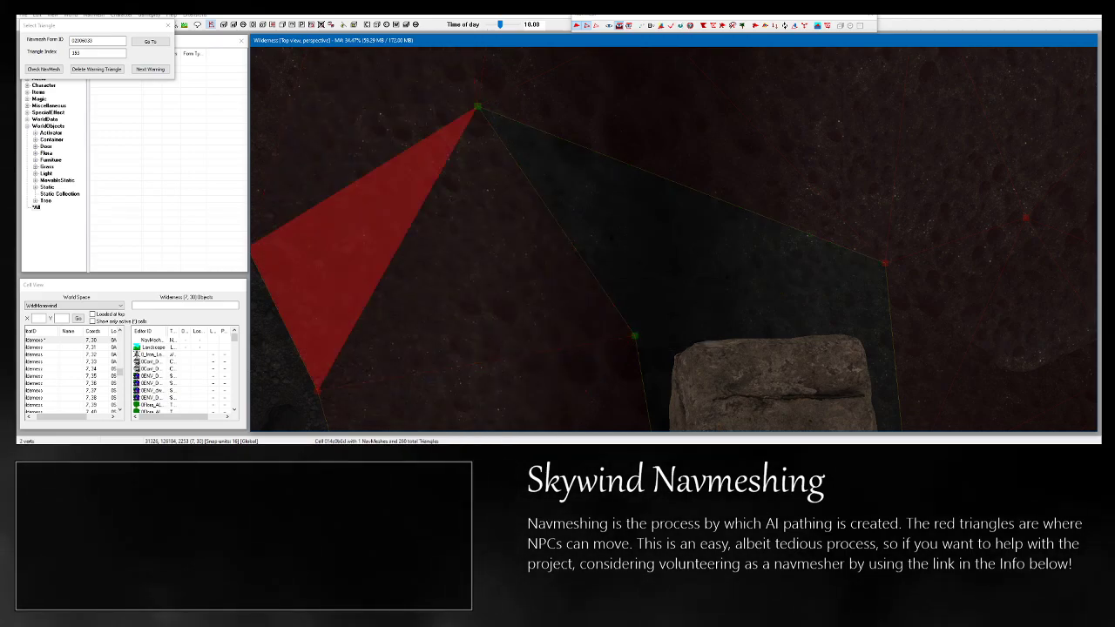
{"action": "left_click", "coordinate": [885, 263], "text": "ctrl"}
{"action": "key", "text": "a"}
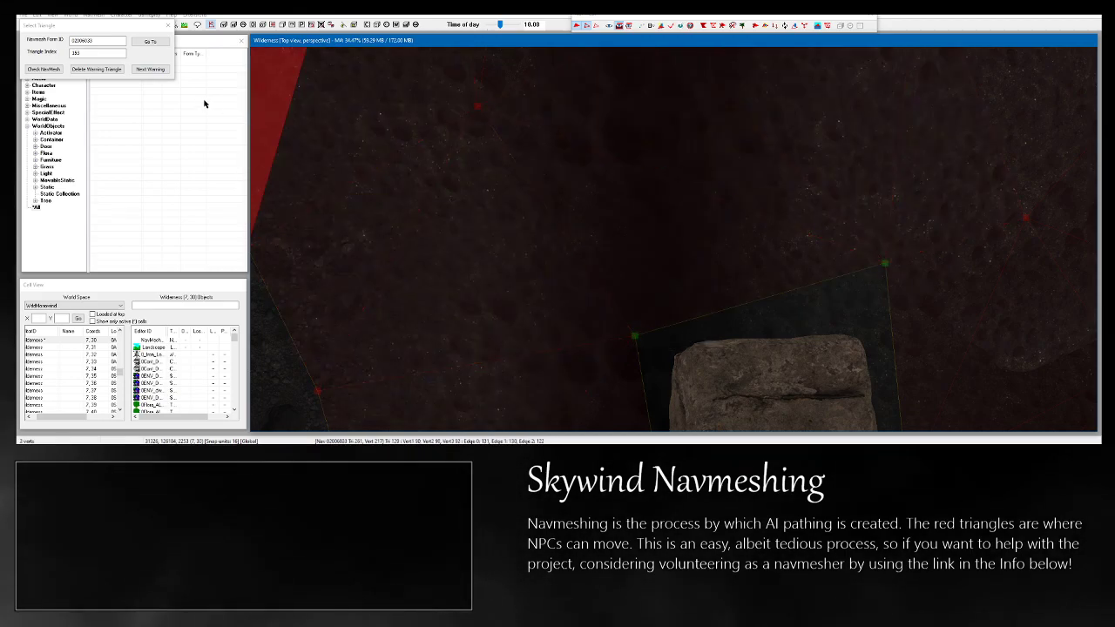
Recheck without deleting flagged triangles, then replace the warning triangle between the barrel's cutout and the cell-border vertex.
{"action": "left_click", "coordinate": [46, 70]}
{"action": "left_click", "coordinate": [623, 258]}
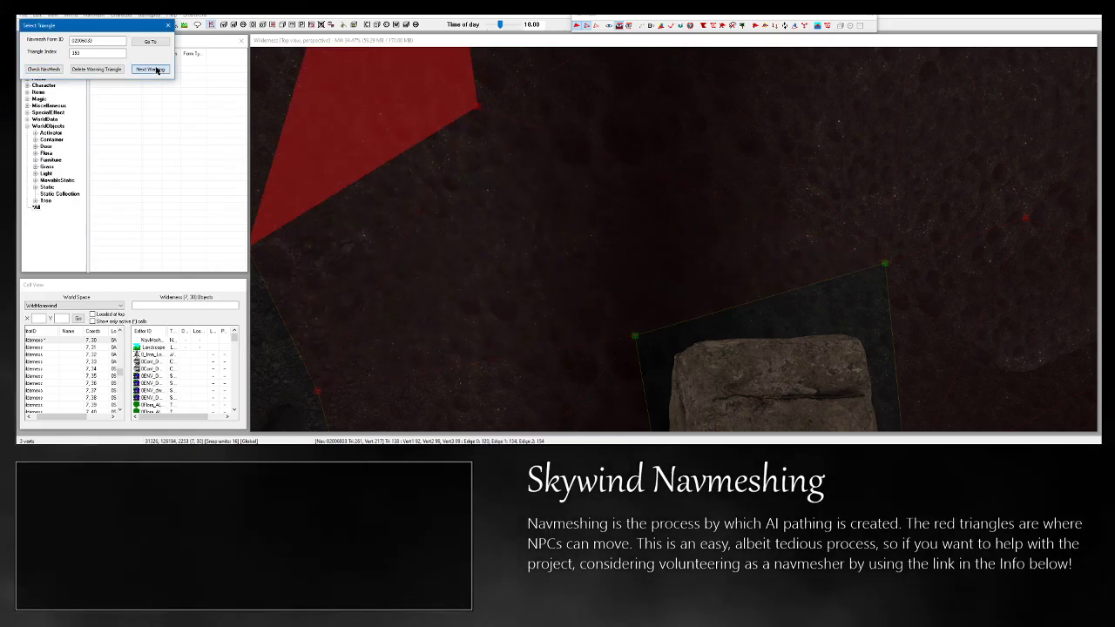
{"action": "left_click", "coordinate": [150, 69]}
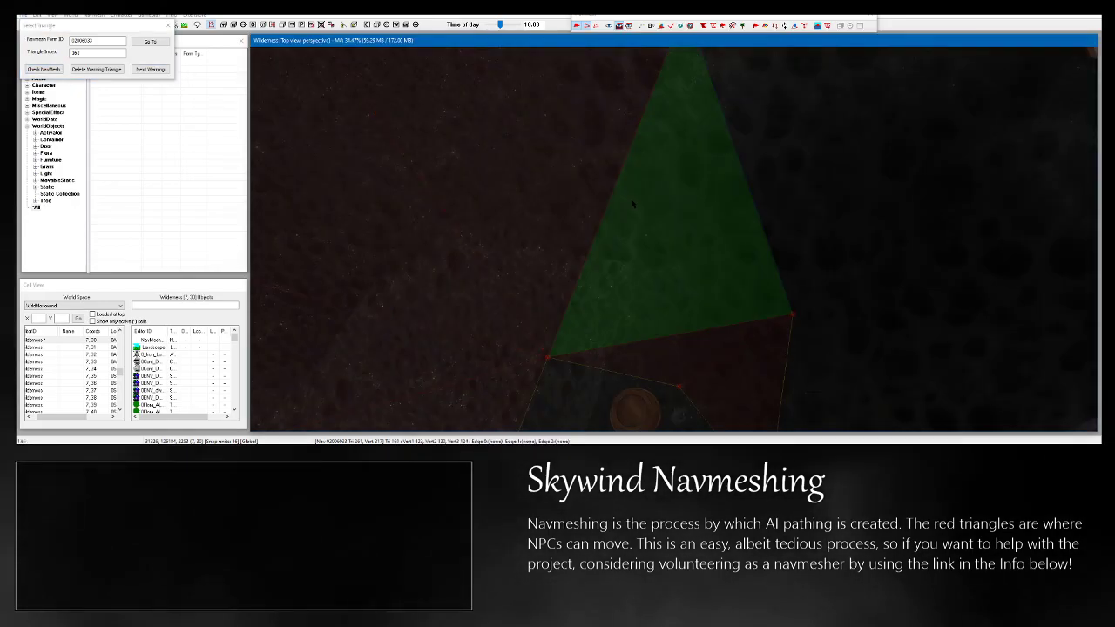
{"action": "key", "text": "Delete"}
{"action": "left_click_drag", "start_coordinate": [785, 277], "coordinate": [818, 313]}
{"action": "left_click_drag", "start_coordinate": [520, 328], "coordinate": [589, 368]}
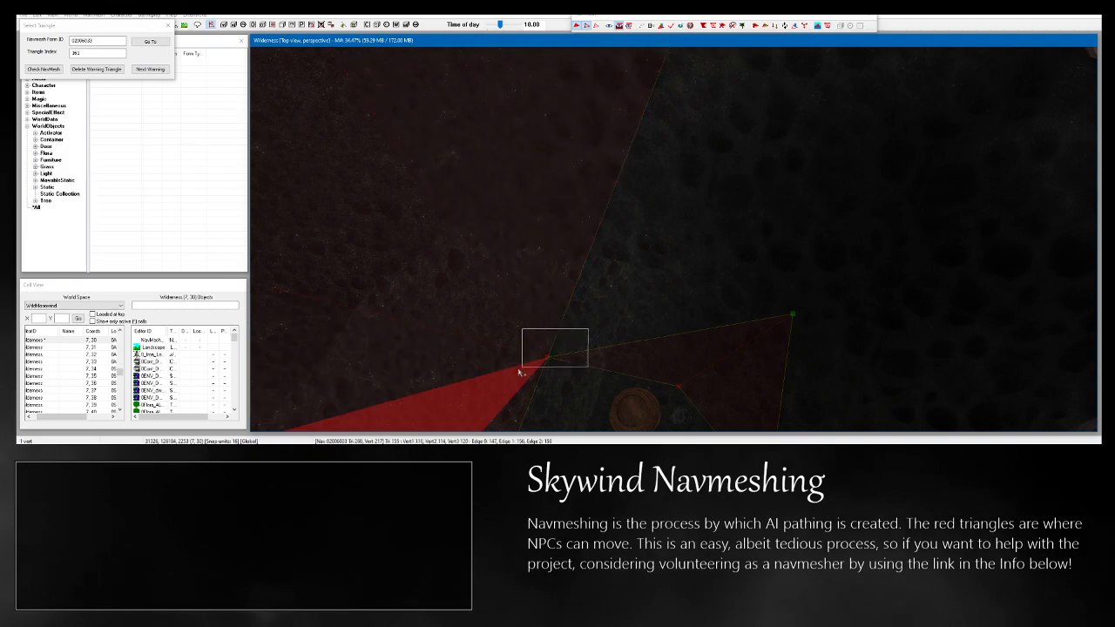
{"action": "middle_click_drag", "start_coordinate": [784, 157], "coordinate": [540, 348]}
{"action": "middle_click_drag", "start_coordinate": [724, 414], "coordinate": [759, 235]}
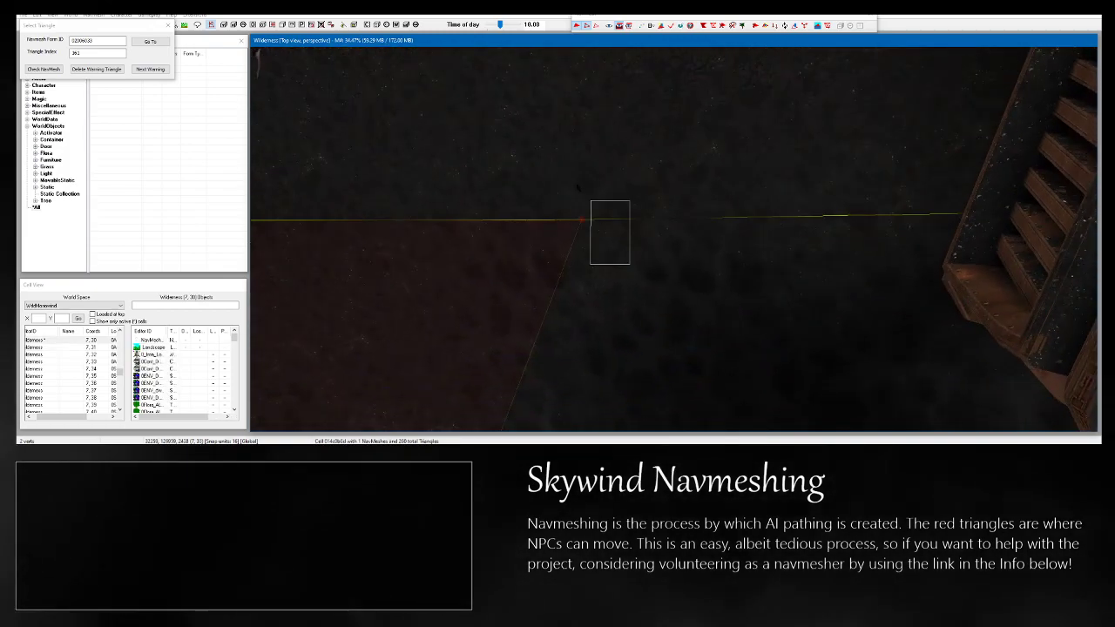
Run a last warning check on the cell's navmesh and close the triangle selection dialog.
{"action": "left_click", "coordinate": [43, 69]}
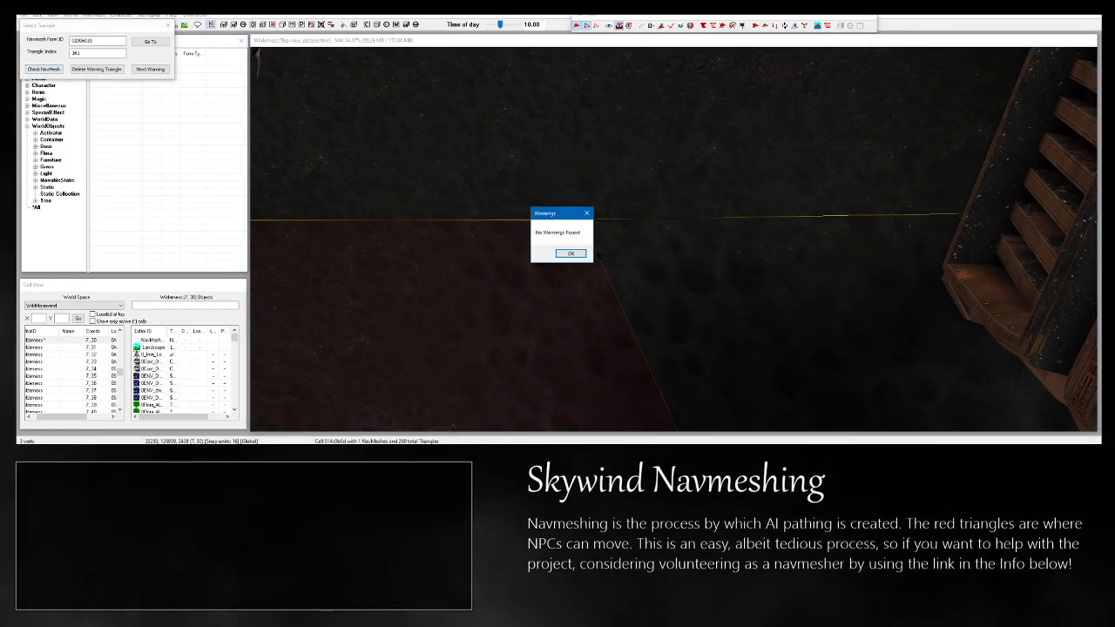
{"action": "left_click", "coordinate": [571, 253]}
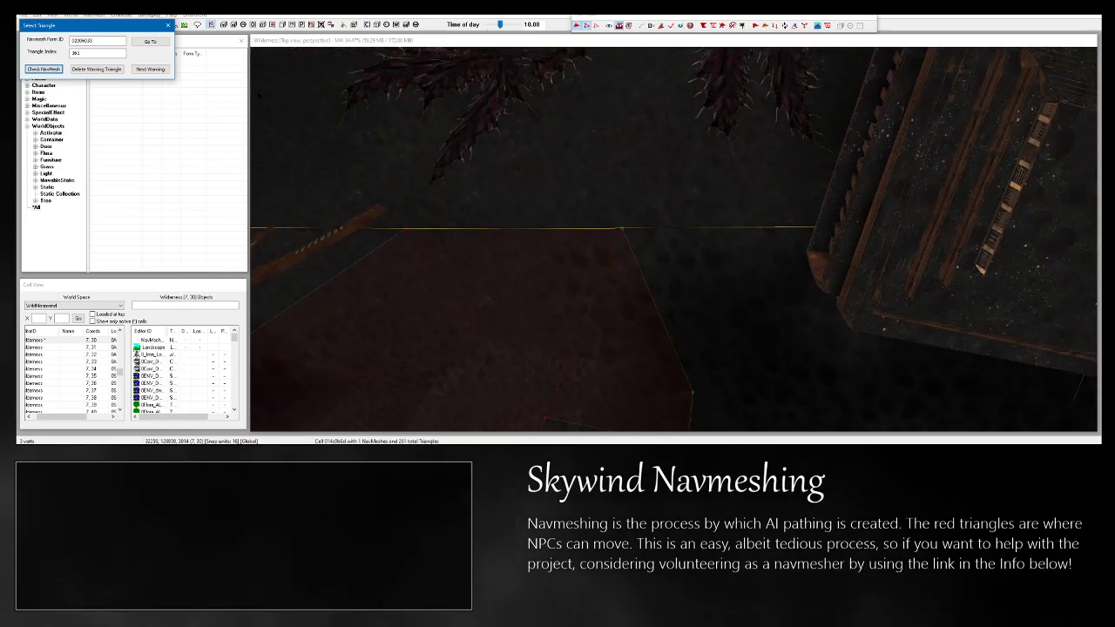
{"action": "left_click", "coordinate": [168, 26]}
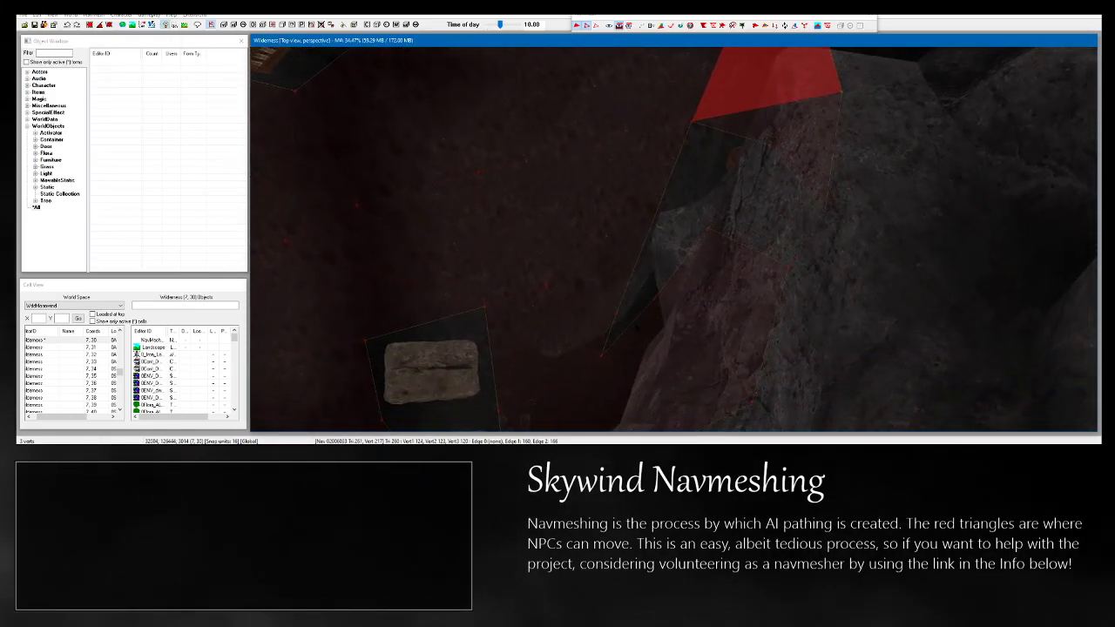
Finalize the navmesh of the current cell.
{"action": "middle_click_drag", "start_coordinate": [624, 248], "coordinate": [650, 296]}
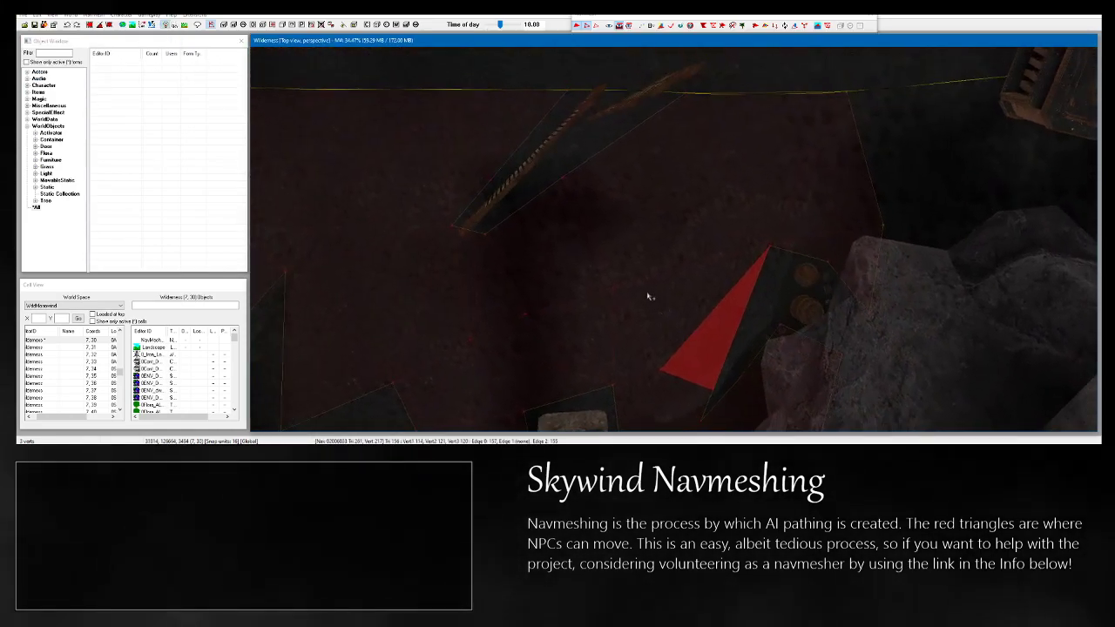
{"action": "left_click", "coordinate": [661, 26]}
{"action": "middle_click_drag", "start_coordinate": [603, 324], "coordinate": [698, 287]}
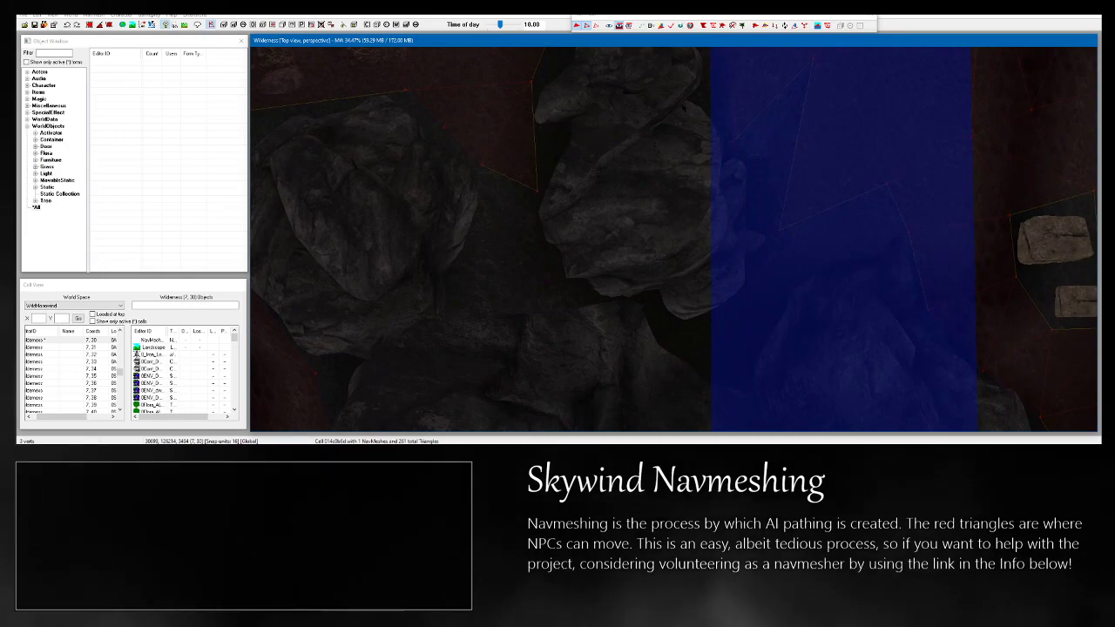
{"action": "left_click", "coordinate": [675, 26]}
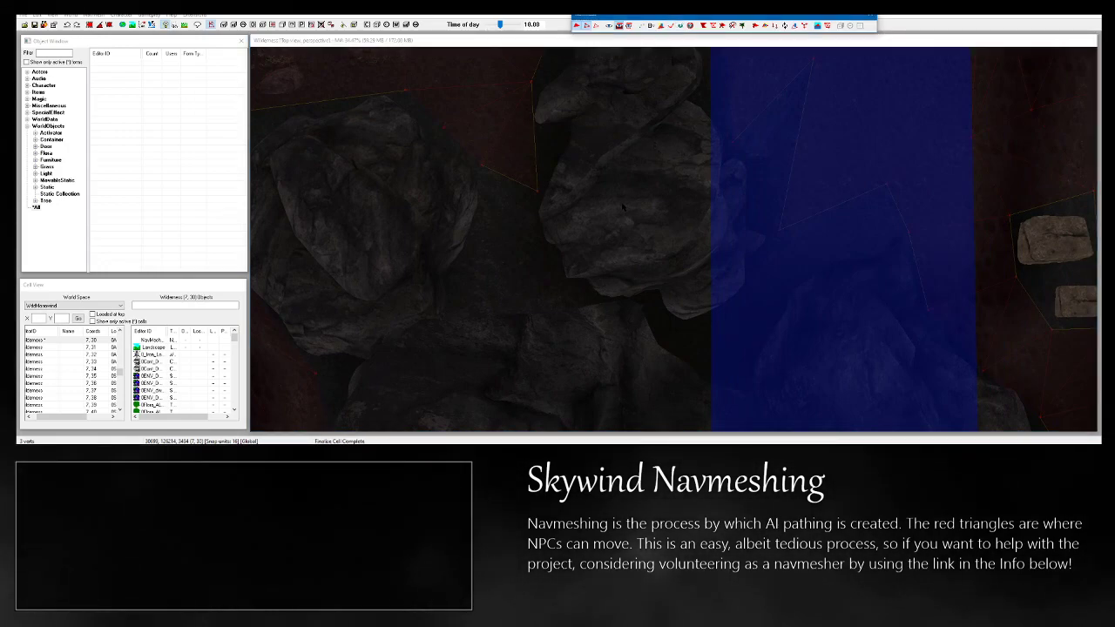
Examine the navmesh around the rock walls, boulders and blue strips across the cell and towards its borders.
{"action": "middle_click_drag", "start_coordinate": [634, 209], "coordinate": [801, 209]}
{"action": "left_click", "coordinate": [760, 174]}
{"action": "mouse_move", "coordinate": [758, 172]}
{"action": "middle_mouse_down"}
{"action": "mouse_move", "coordinate": [749, 235]}
{"action": "mouse_move", "coordinate": [726, 166]}
{"action": "middle_mouse_up"}
{"action": "left_click", "coordinate": [711, 367]}
{"action": "mouse_move", "coordinate": [711, 368]}
{"action": "middle_mouse_down"}
{"action": "mouse_move", "coordinate": [684, 323]}
{"action": "mouse_move", "coordinate": [676, 157]}
{"action": "middle_mouse_up"}
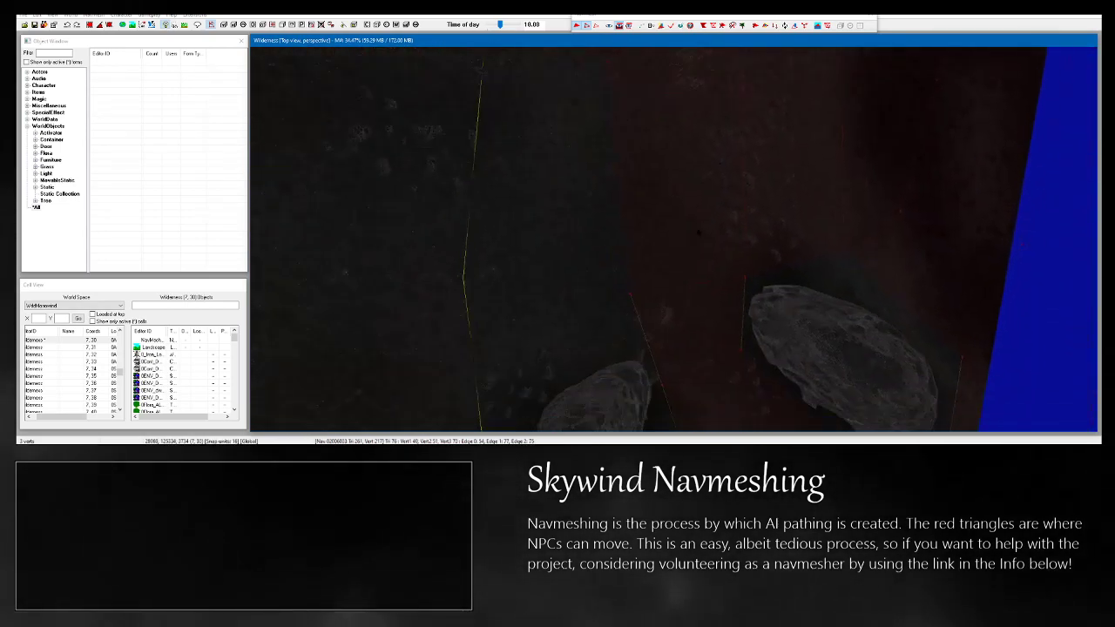
{"action": "middle_click_drag", "start_coordinate": [653, 375], "coordinate": [709, 191]}
{"action": "scroll", "coordinate": [710, 194], "scroll_direction": "down", "scroll_amount": 2}
{"action": "left_click", "coordinate": [703, 353]}
{"action": "middle_click_drag", "start_coordinate": [704, 355], "coordinate": [706, 174]}
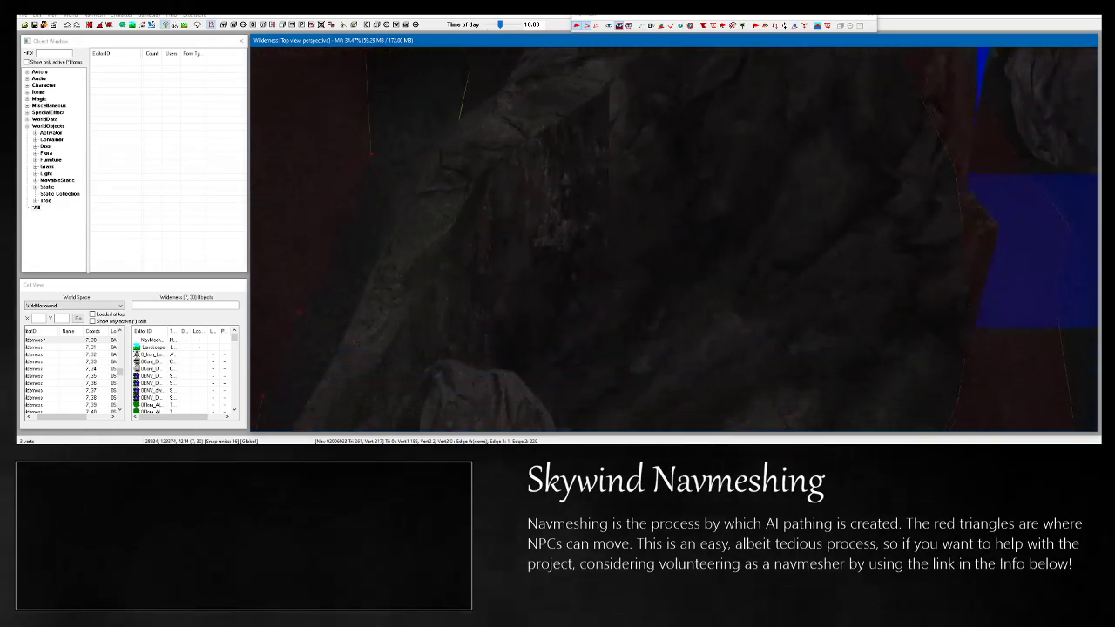
{"action": "mouse_move", "coordinate": [688, 374]}
{"action": "middle_mouse_down"}
{"action": "mouse_move", "coordinate": [685, 301]}
{"action": "mouse_move", "coordinate": [660, 392]}
{"action": "middle_mouse_up"}
{"action": "middle_click_drag", "start_coordinate": [820, 228], "coordinate": [704, 265]}
{"action": "middle_click_drag", "start_coordinate": [712, 90], "coordinate": [647, 205]}
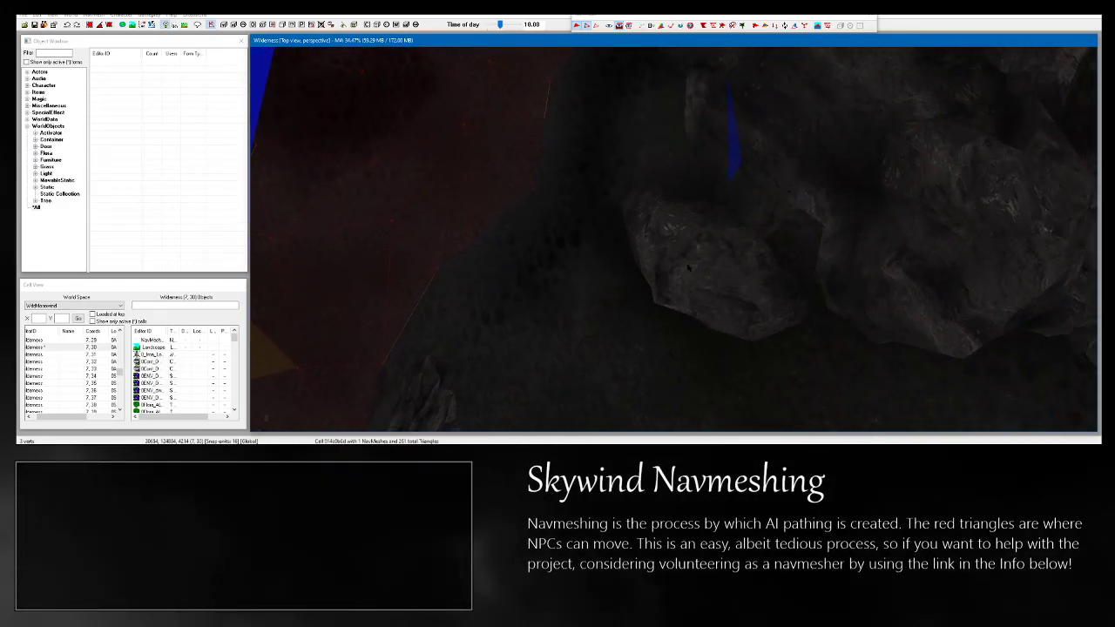
{"action": "middle_click_drag", "start_coordinate": [669, 73], "coordinate": [642, 244]}
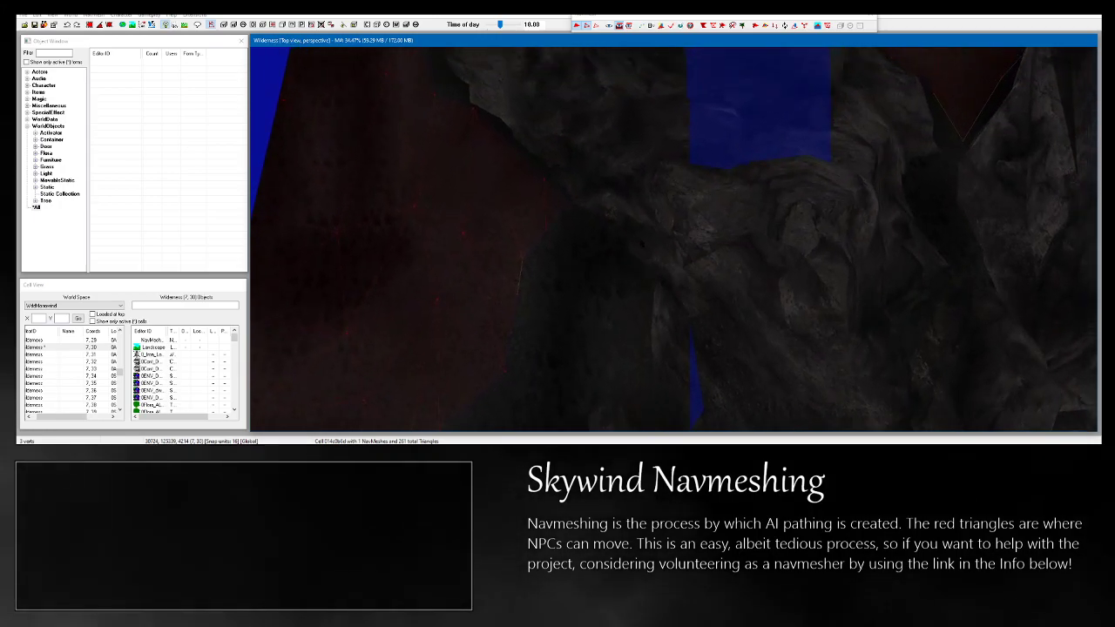
{"action": "middle_click_drag", "start_coordinate": [656, 128], "coordinate": [679, 305]}
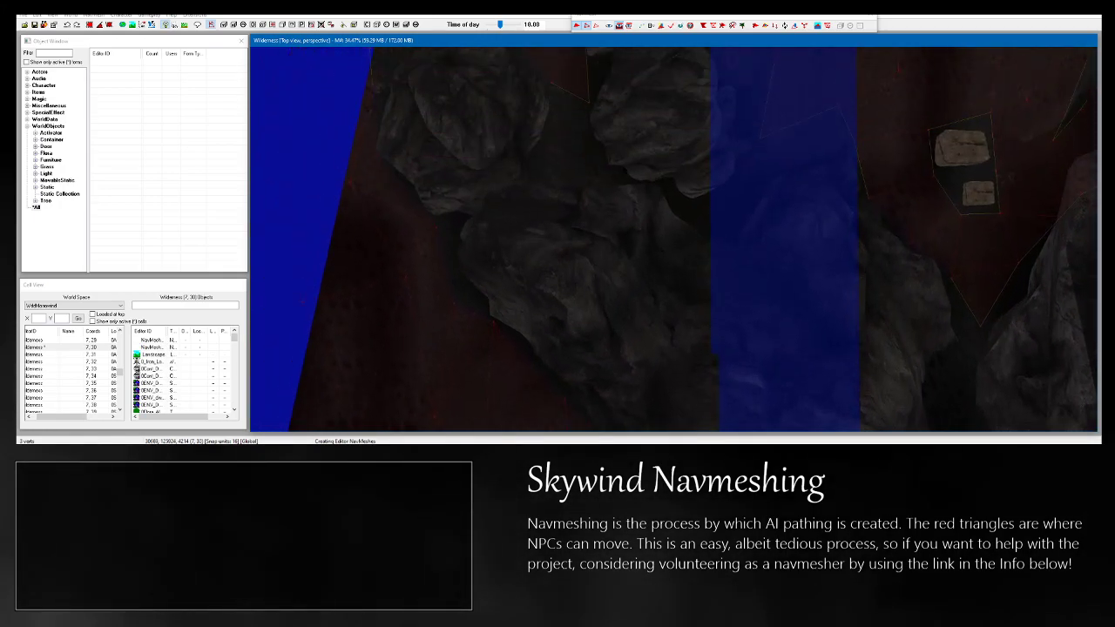
{"action": "middle_click_drag", "start_coordinate": [564, 131], "coordinate": [597, 215]}
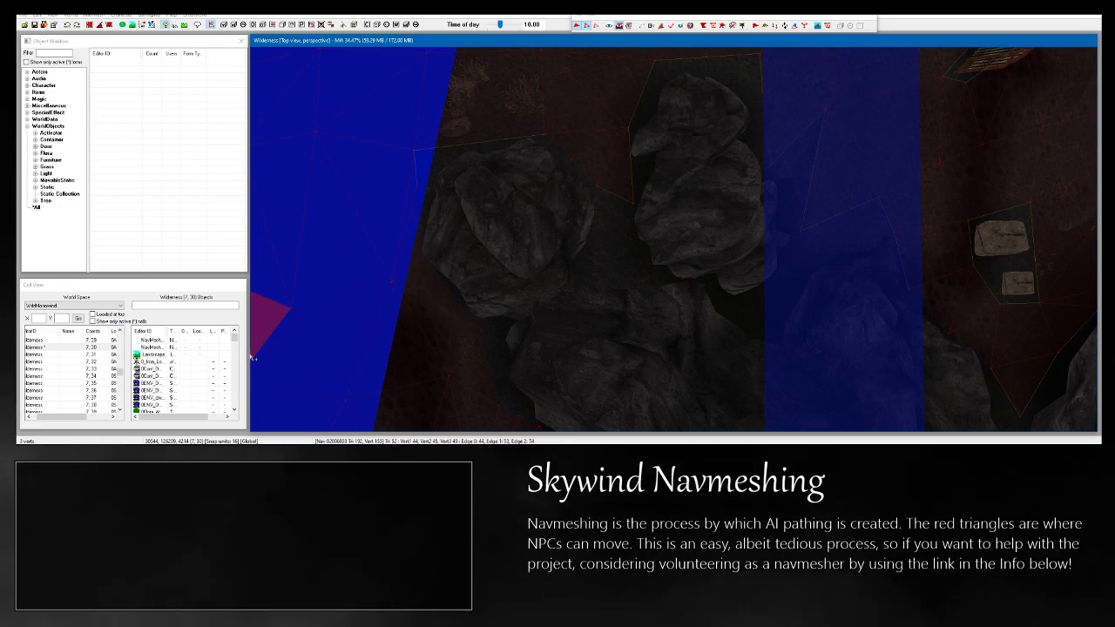